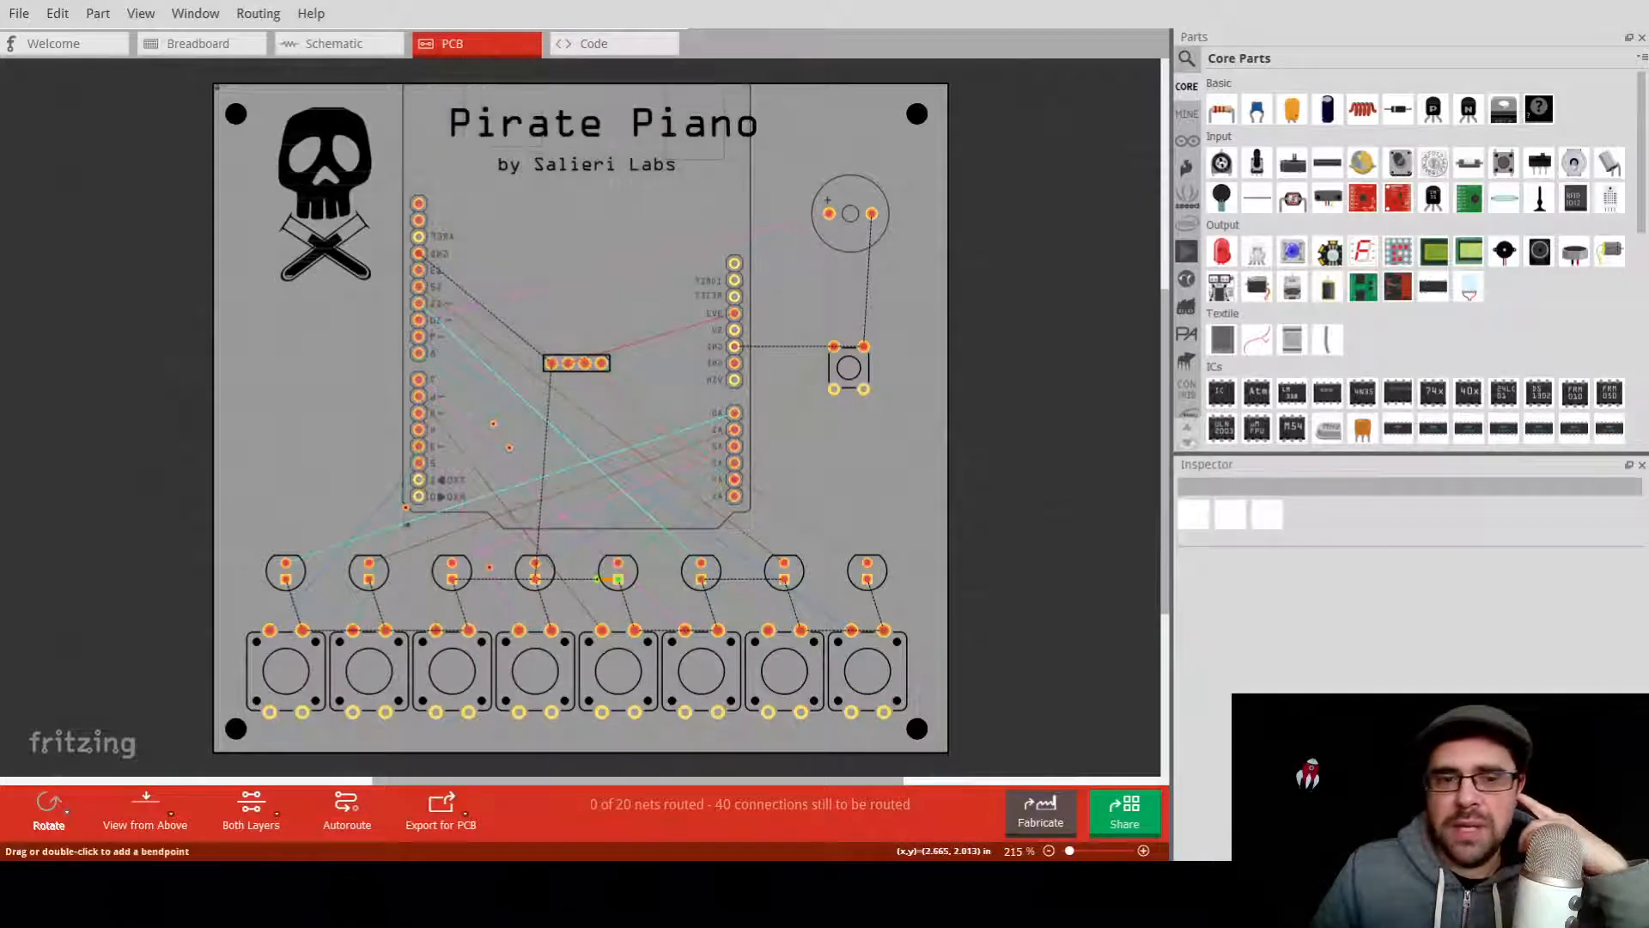
pyautogui.moveTo(287, 569)
pyautogui.mouseDown()
pyautogui.moveTo(353, 331)
pyautogui.moveTo(427, 258)
pyautogui.moveTo(419, 237)
pyautogui.mouseUp()
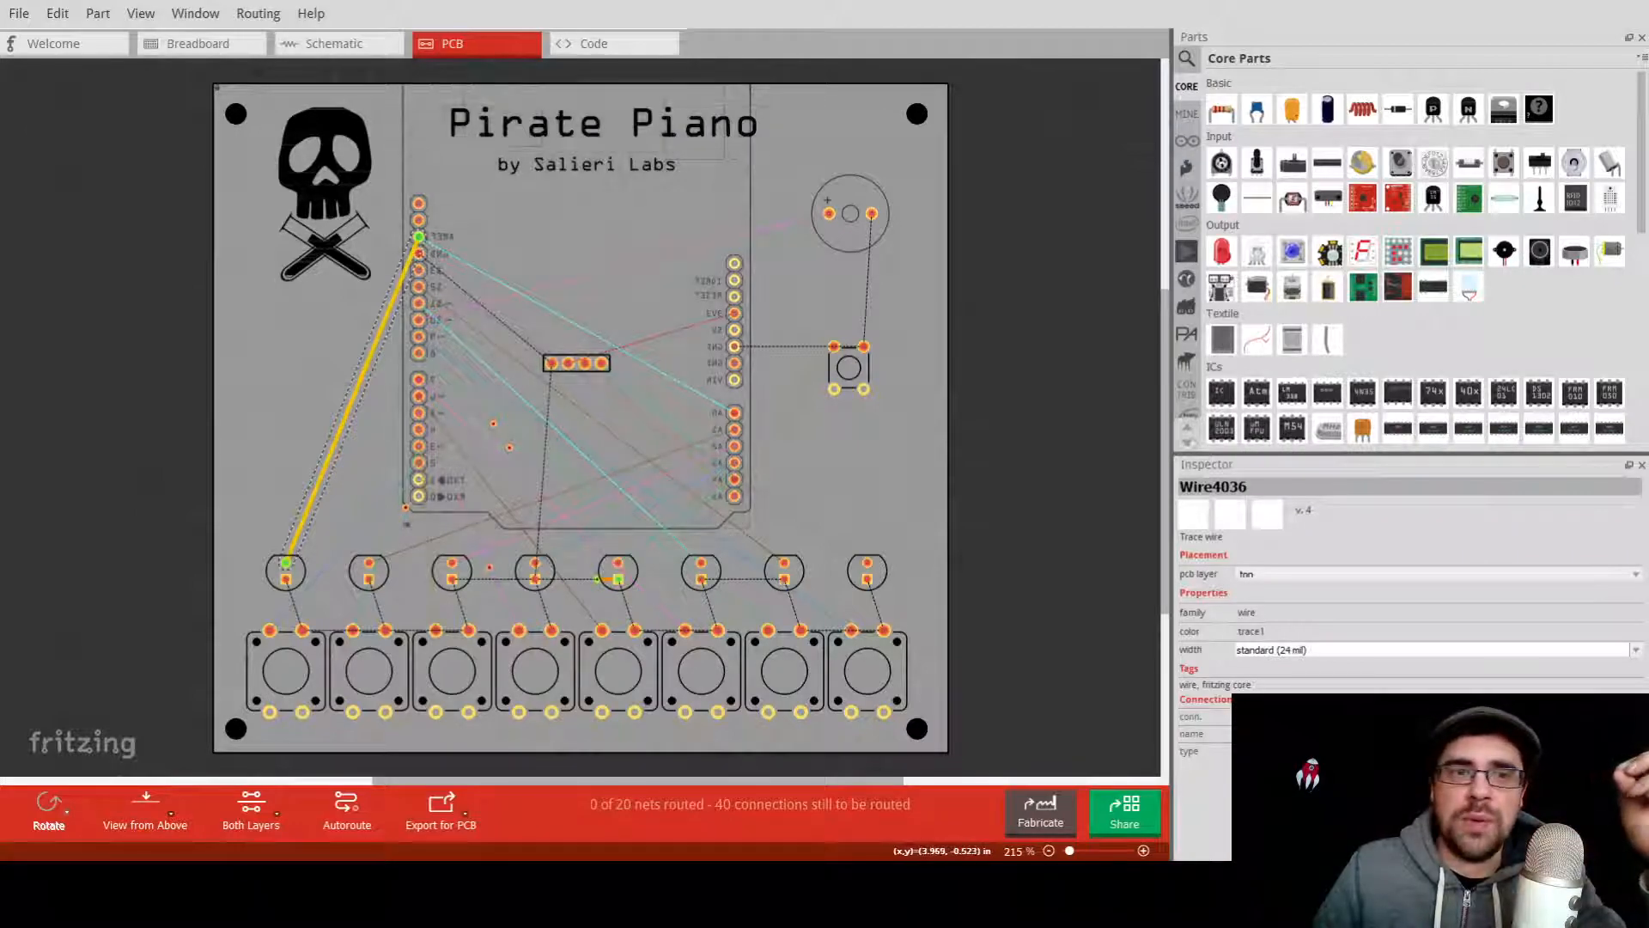
pyautogui.doubleClick(357, 390)
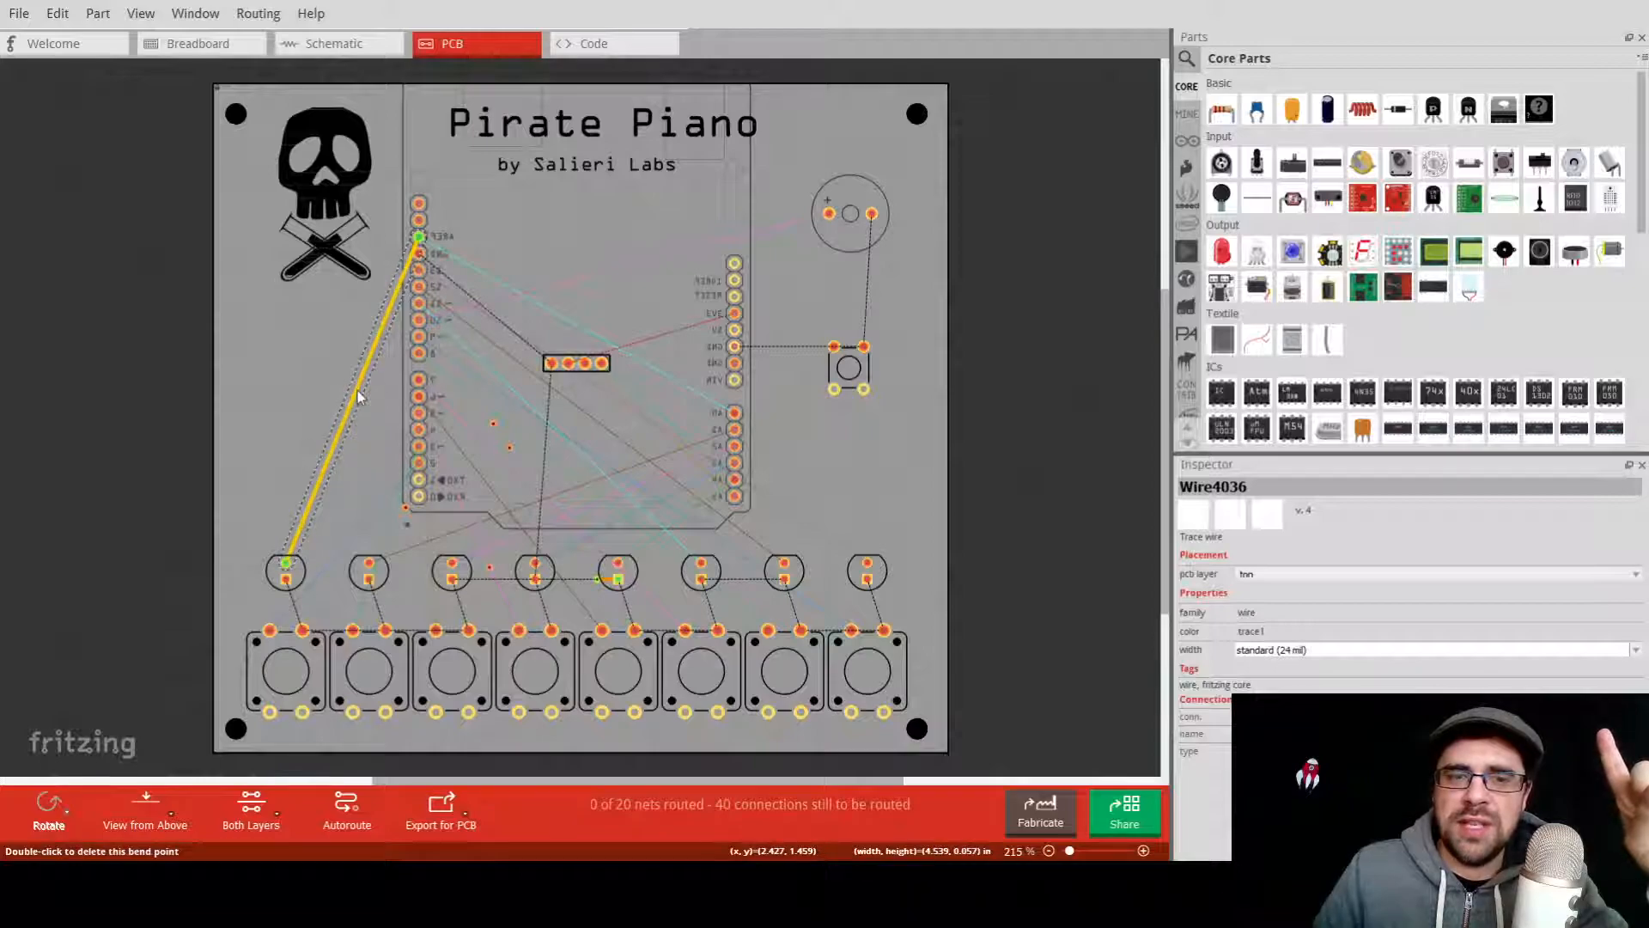
pyautogui.press('Delete')
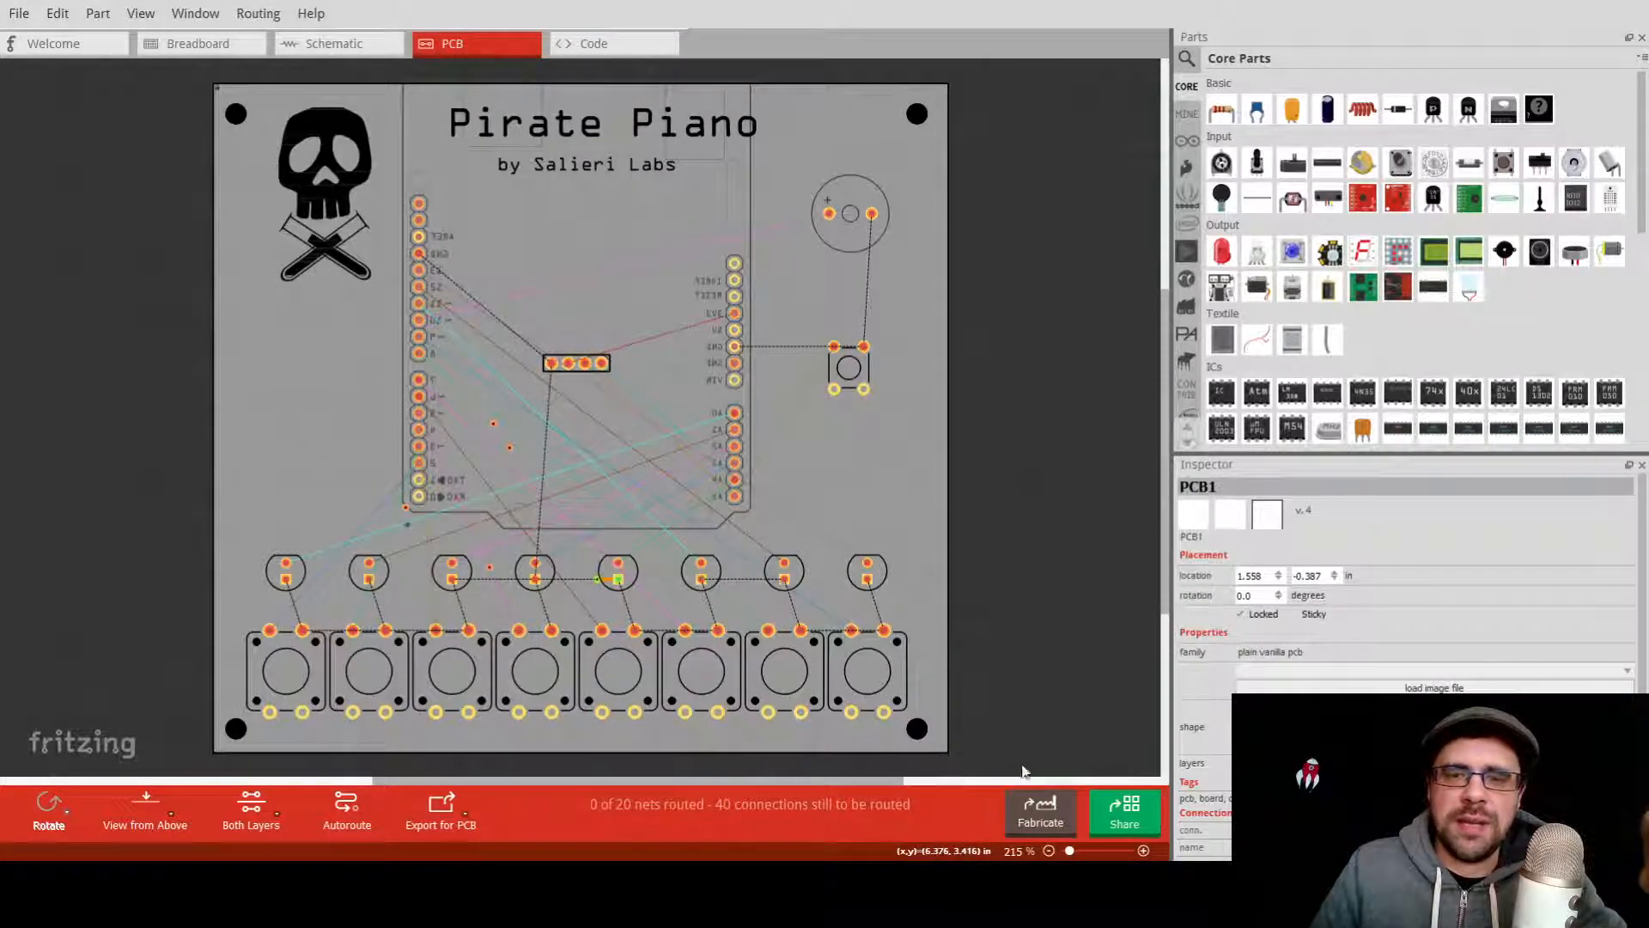
# Examine the unrouted PCB connections and compare them with the wiring in the Breadboard view.
pyautogui.keyDown('ctrl'); pyautogui.scroll(5, 727, 607); pyautogui.keyUp('ctrl')
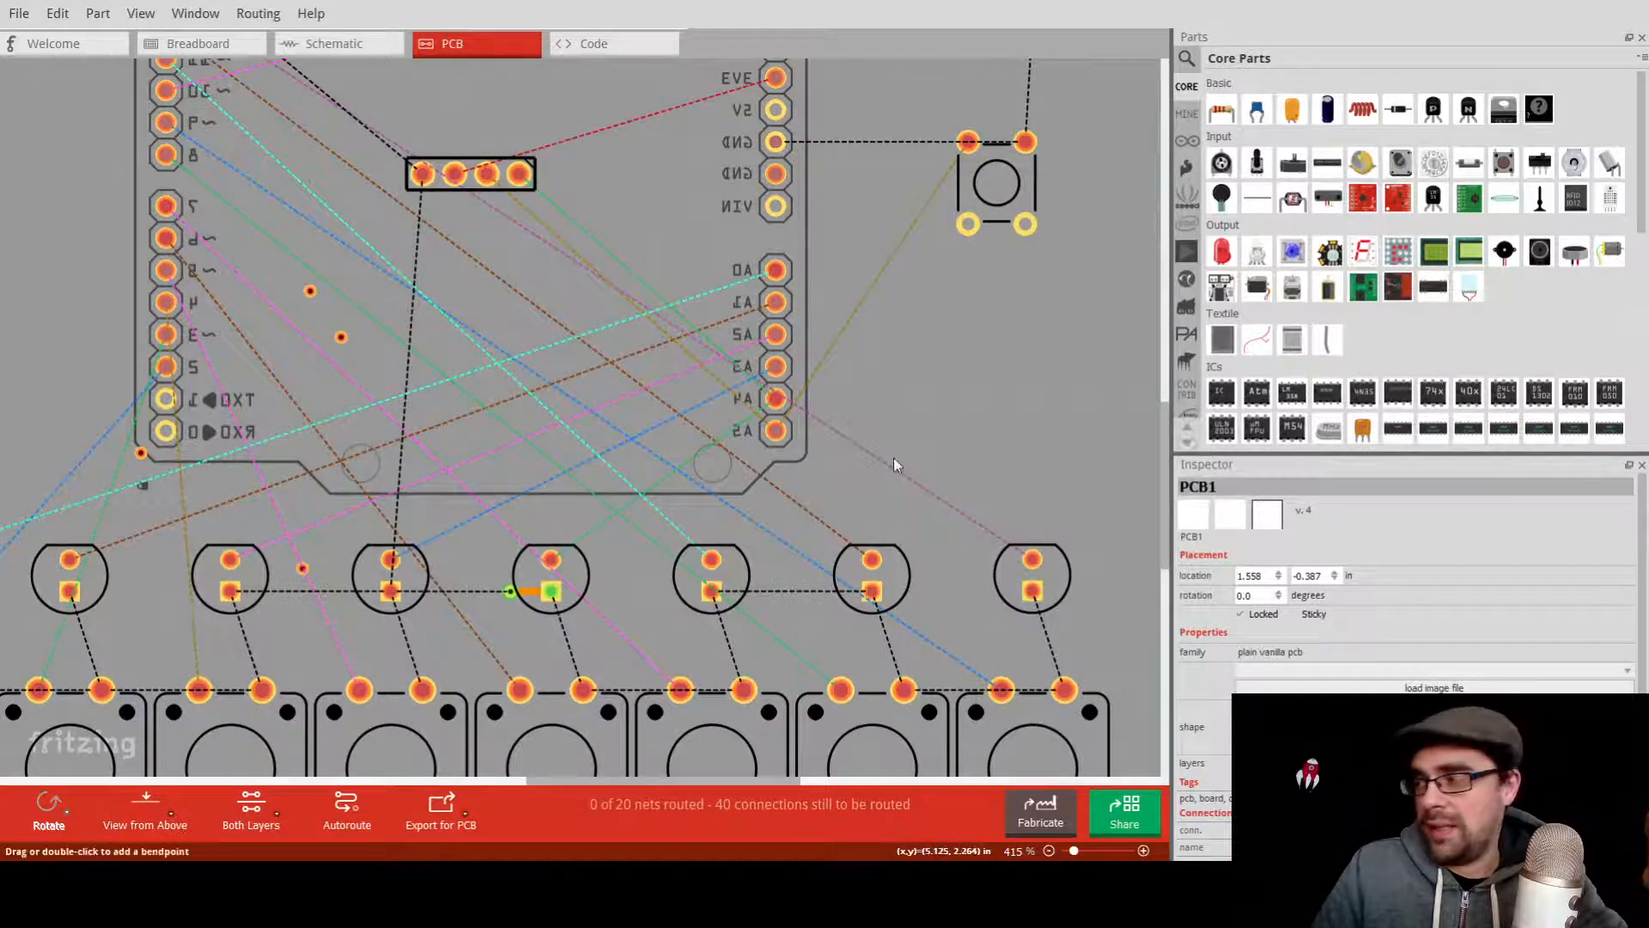
pyautogui.hotkey('ctrl', '0')
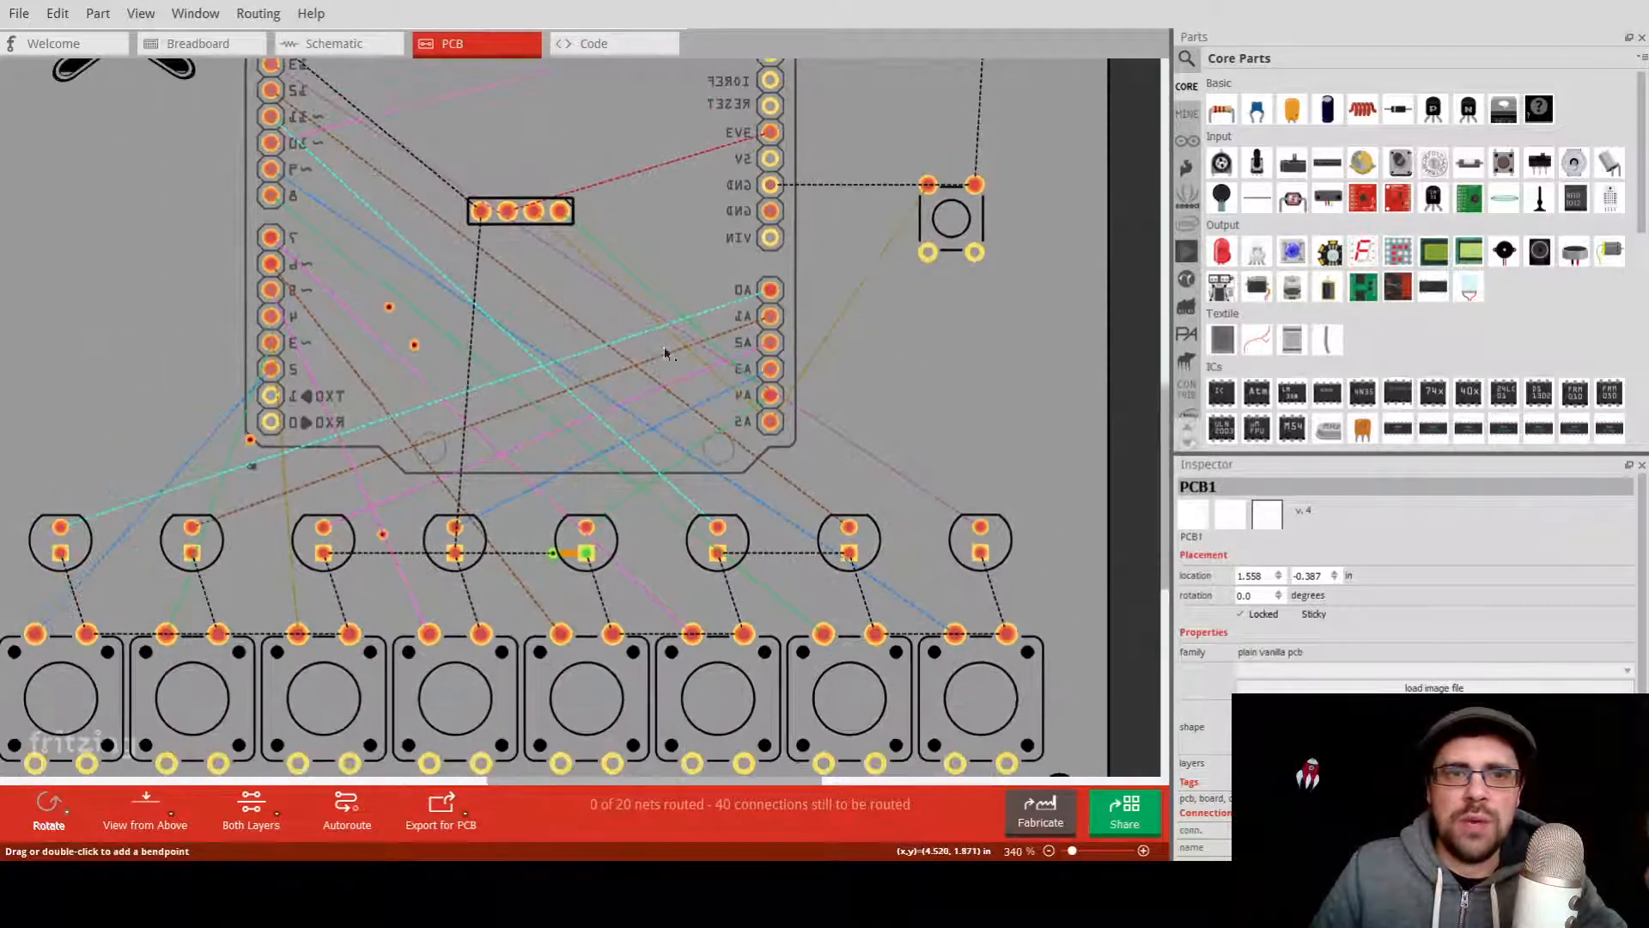
pyautogui.click(199, 45)
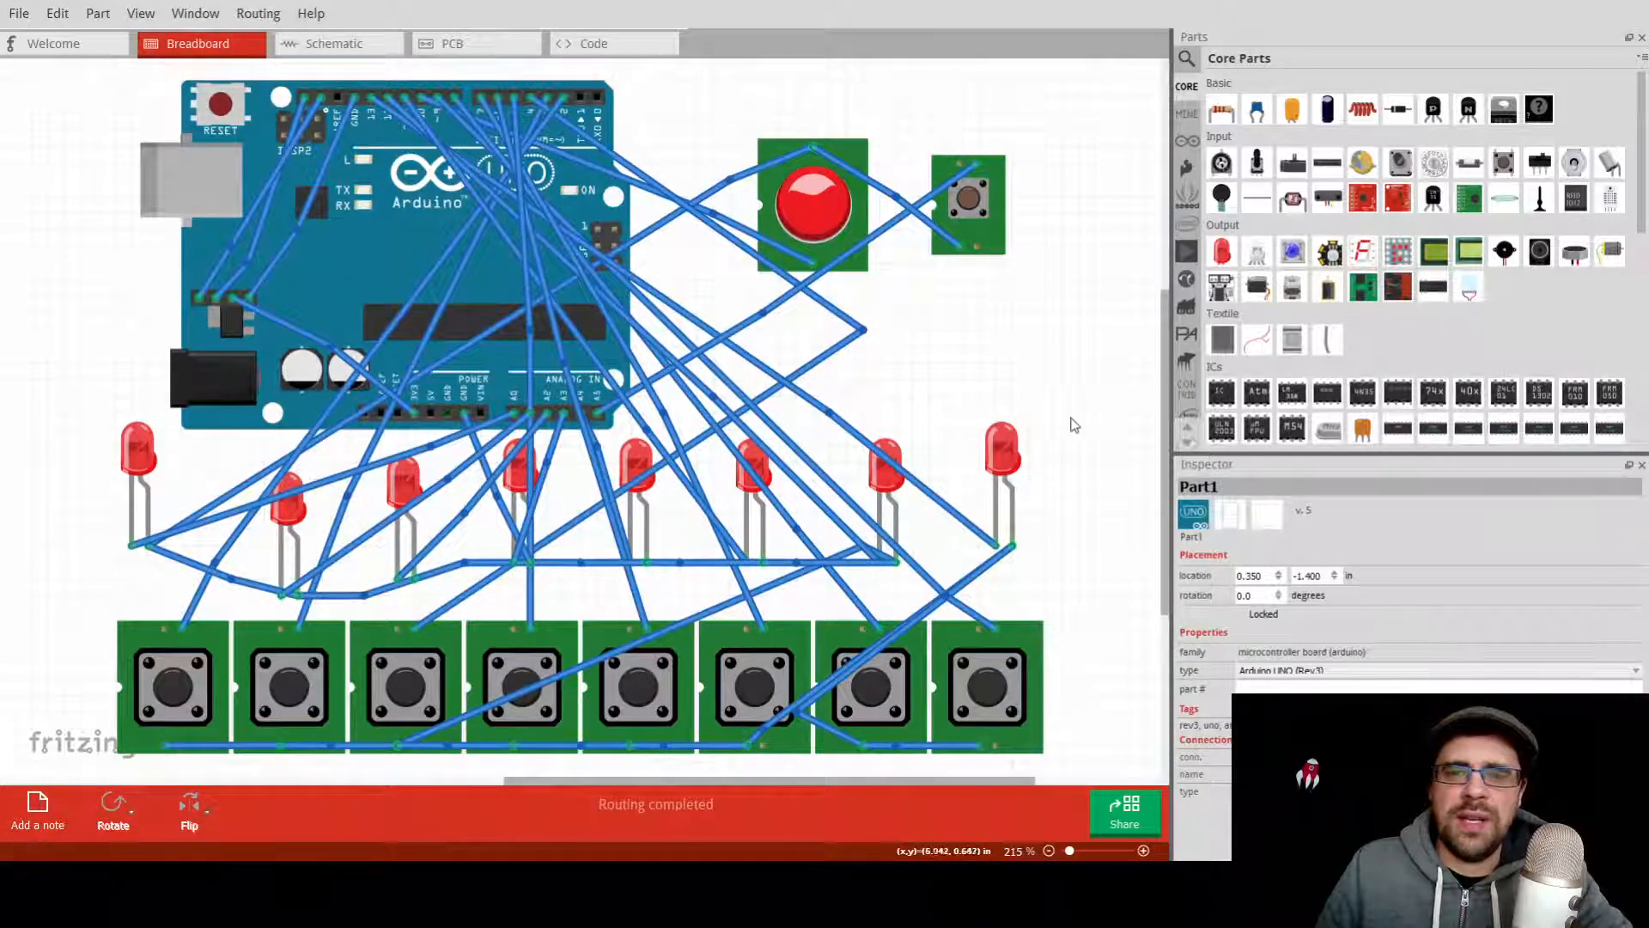
pyautogui.click(470, 45)
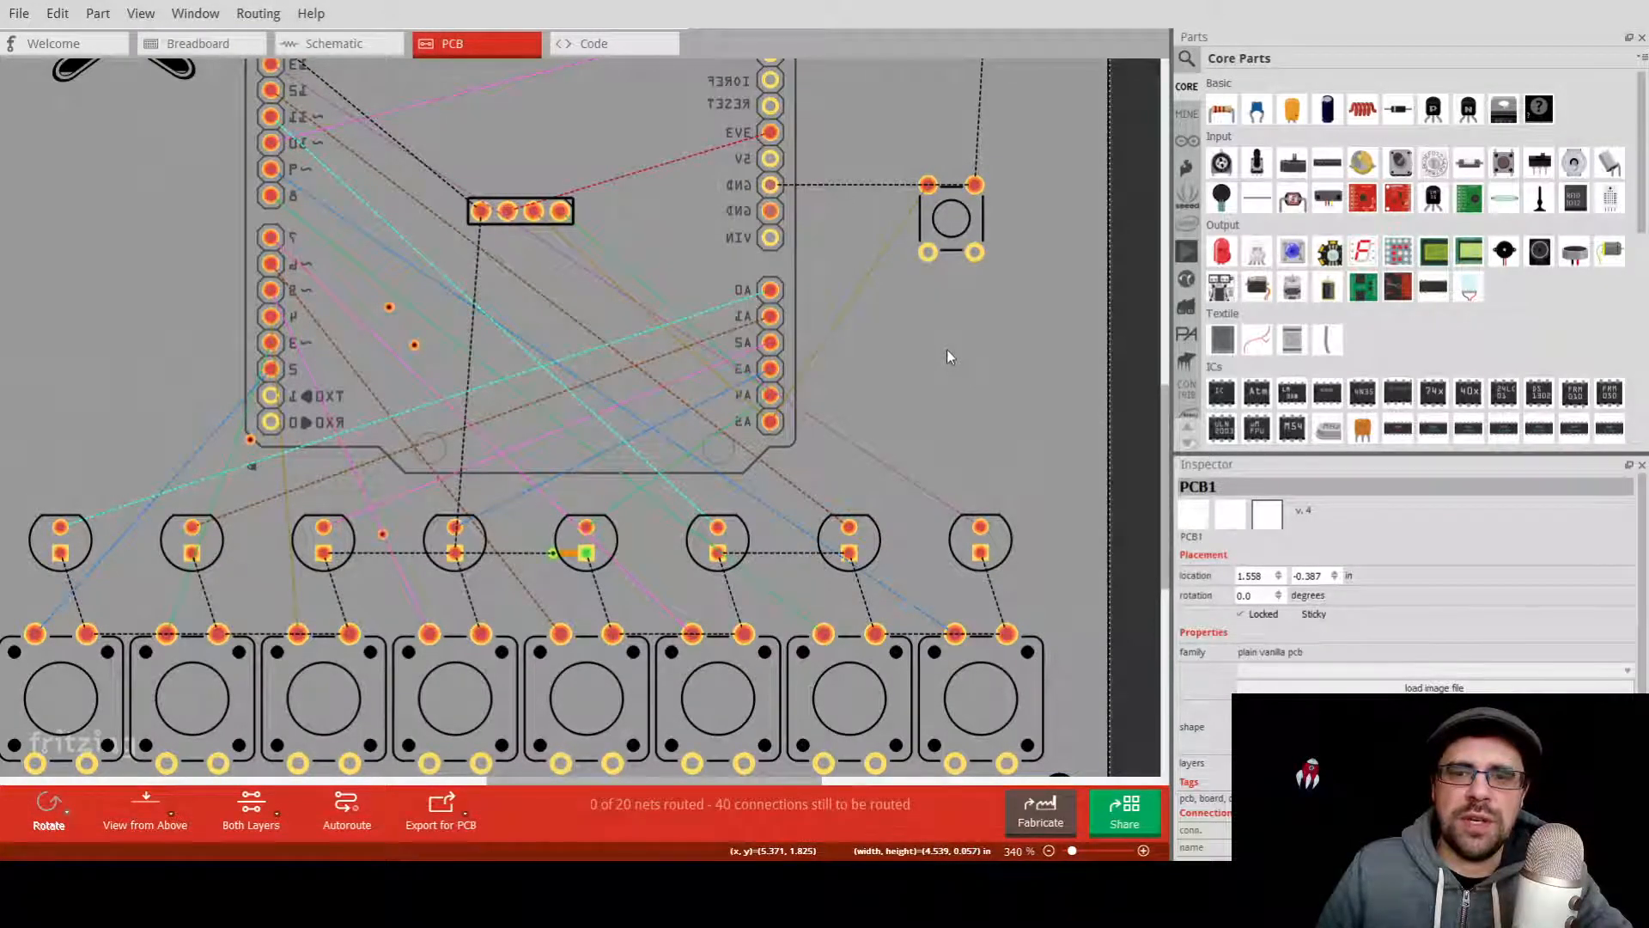
pyautogui.moveTo(946, 357); pyautogui.dragTo(1031, 489)
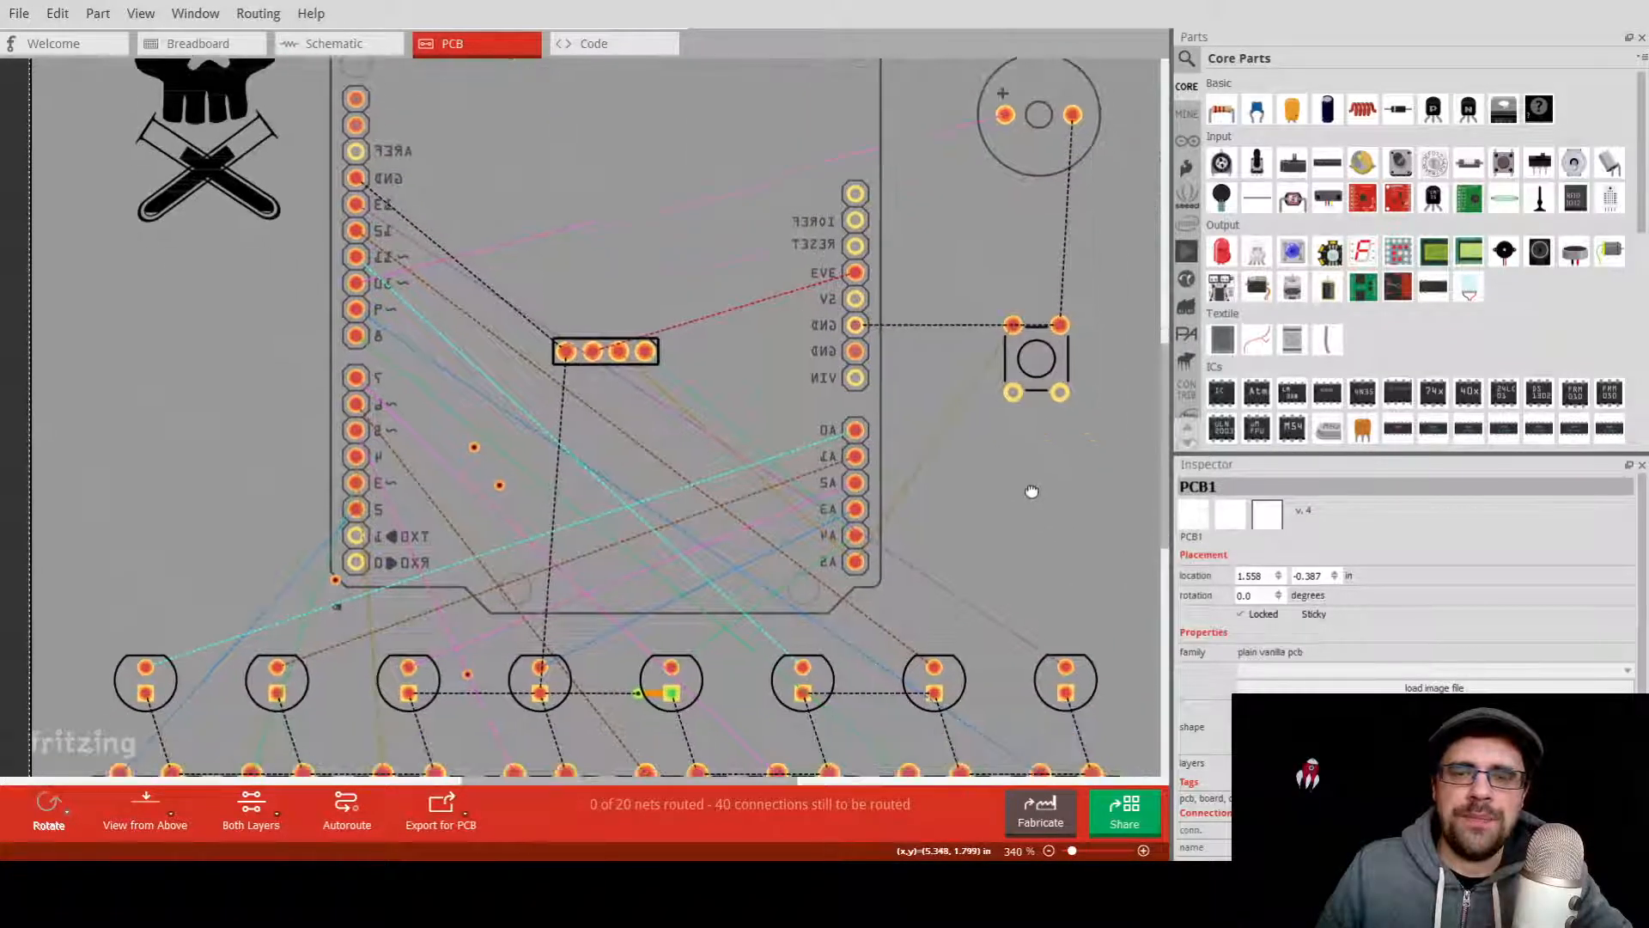
pyautogui.scroll(-4, 977, 643)
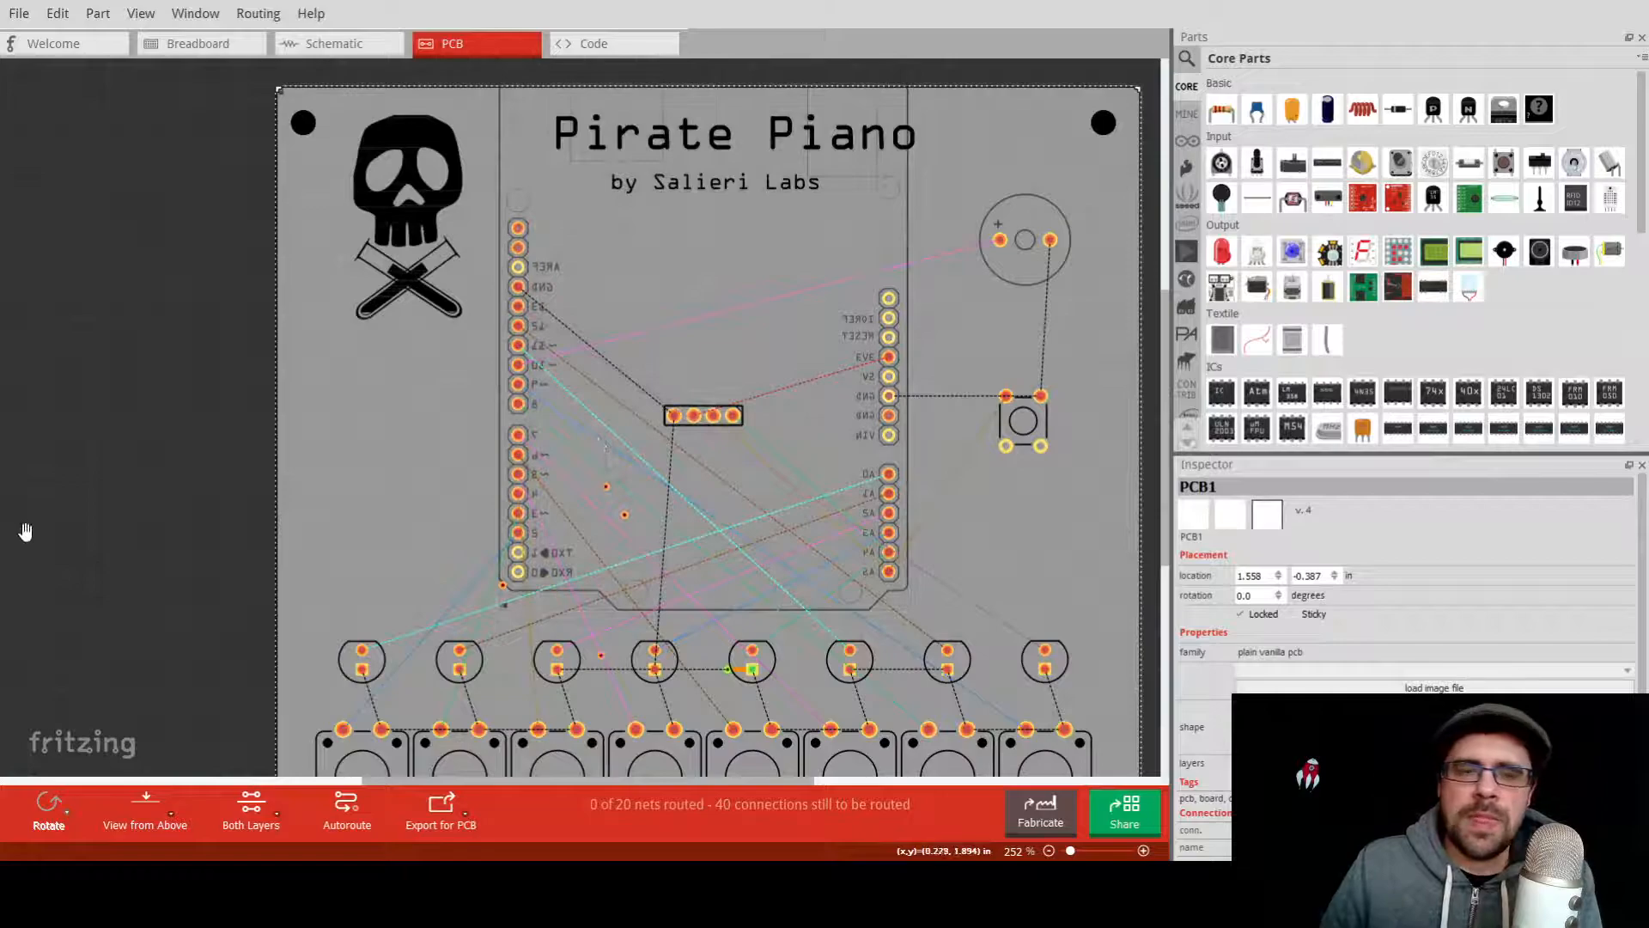
pyautogui.moveTo(155, 552); pyautogui.dragTo(100, 511)
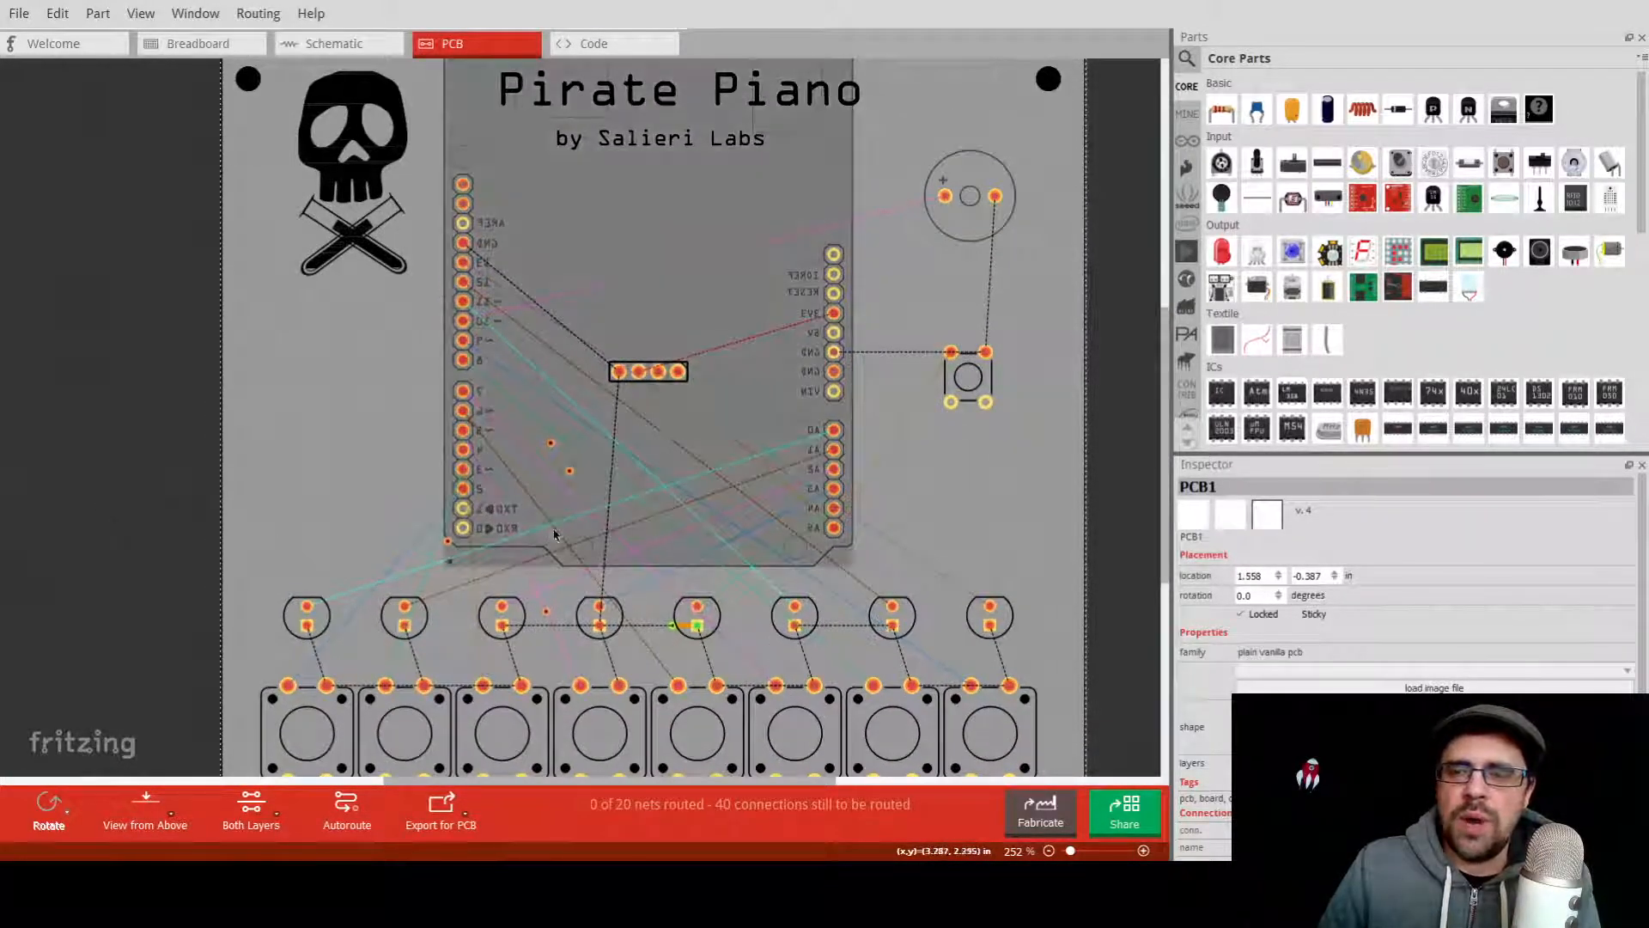
pyautogui.scroll(-1, 380, 487)
pyautogui.scroll(-1, 364, 488)
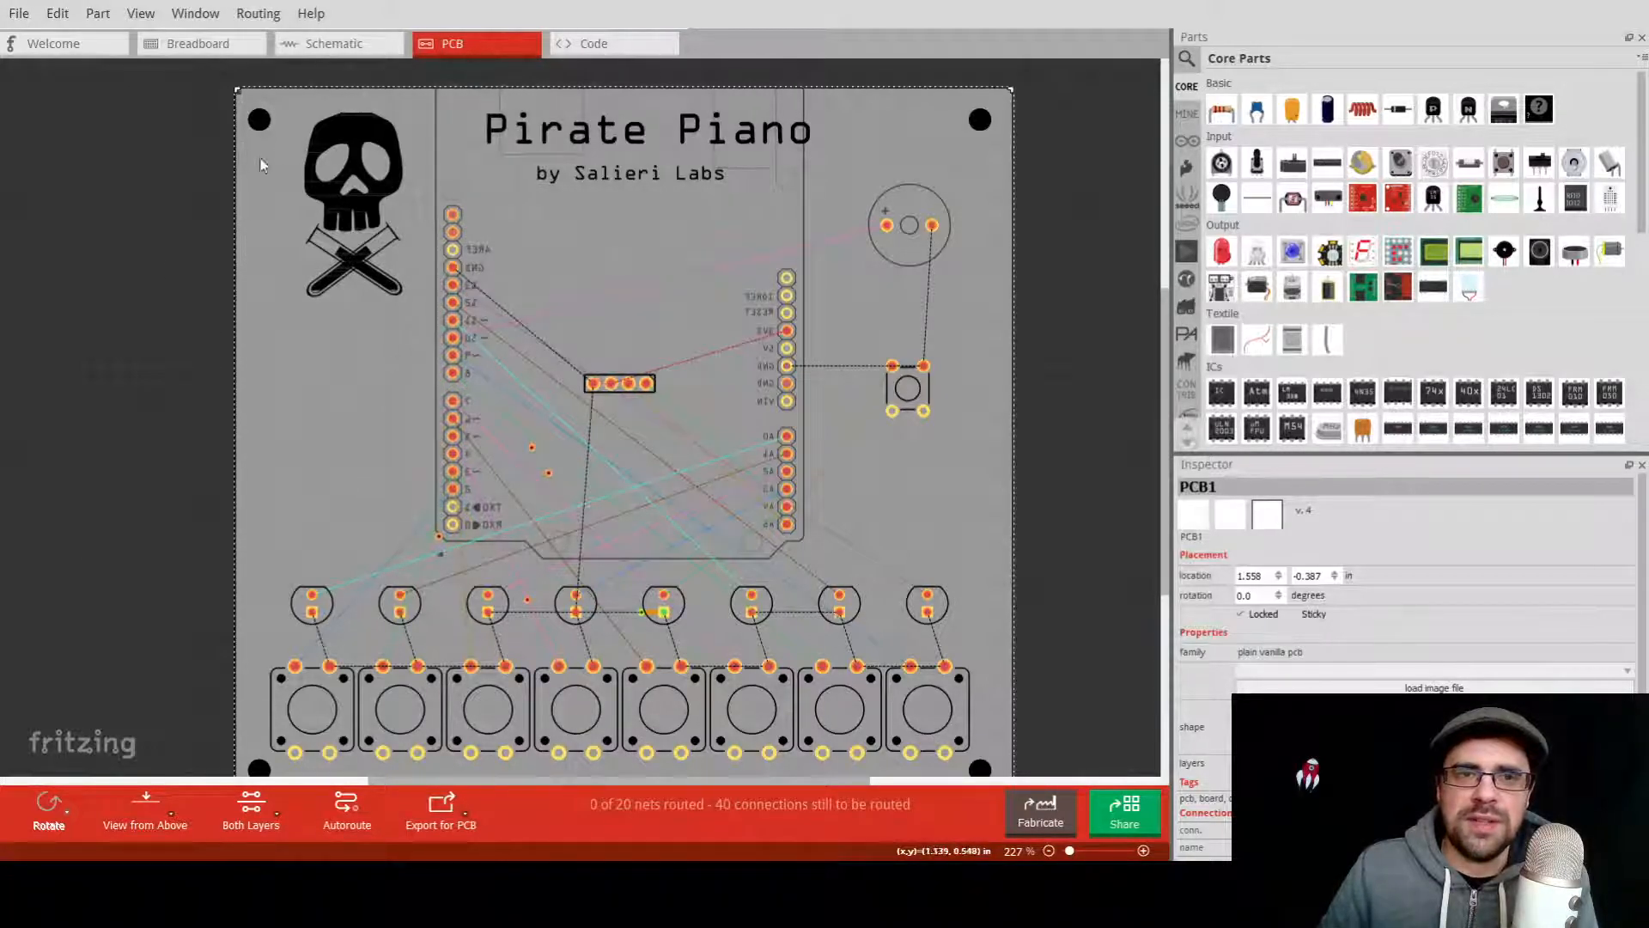
# Autoroute all connections of the Pirate Piano board and clear the trace selection.
pyautogui.click(259, 13)
pyautogui.click(266, 43)
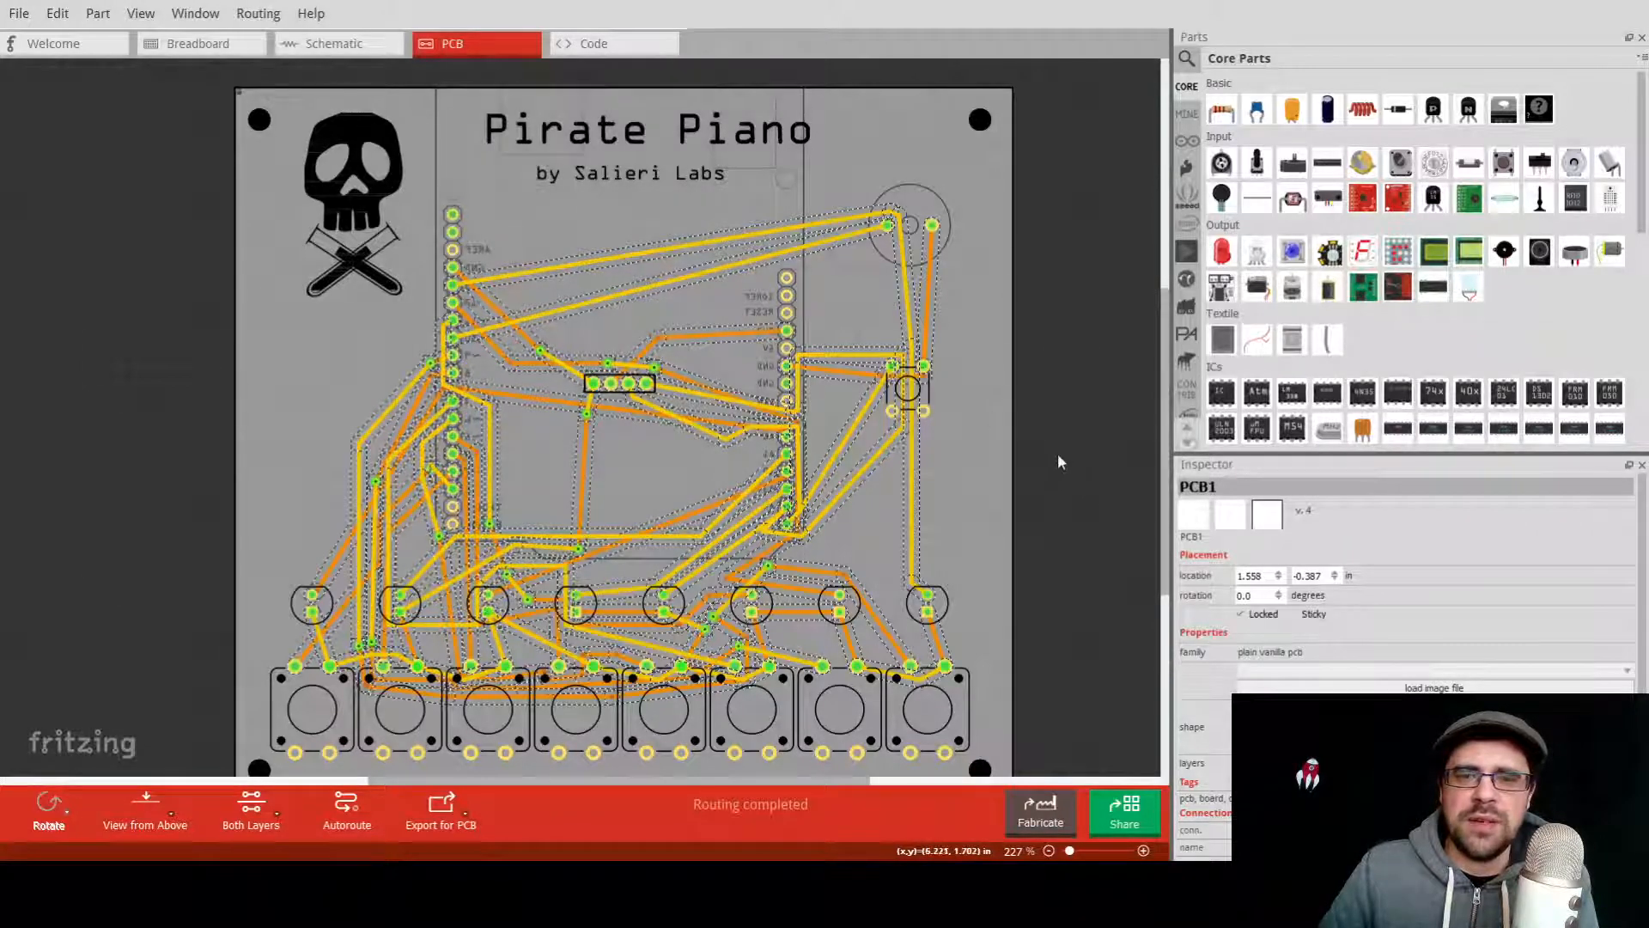
pyautogui.click(1058, 462)
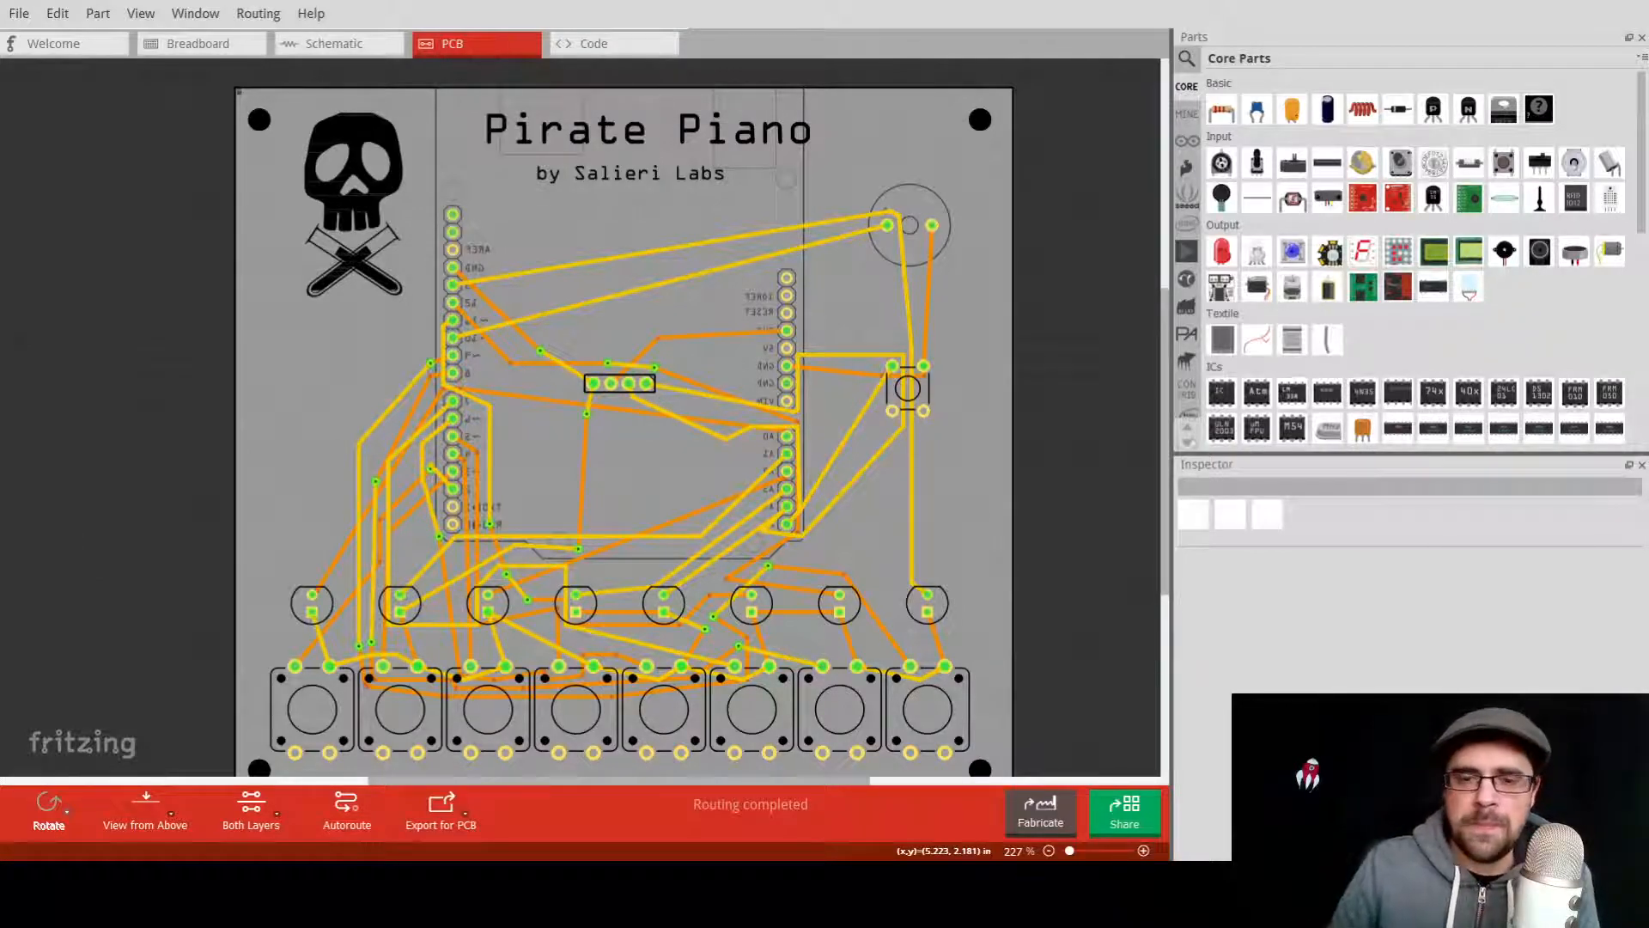
# Inspect the autorouted traces and vias, especially around the four-pin header in the middle of the board.
pyautogui.keyDown('ctrl'); pyautogui.scroll(2, 785, 494); pyautogui.keyUp('ctrl')
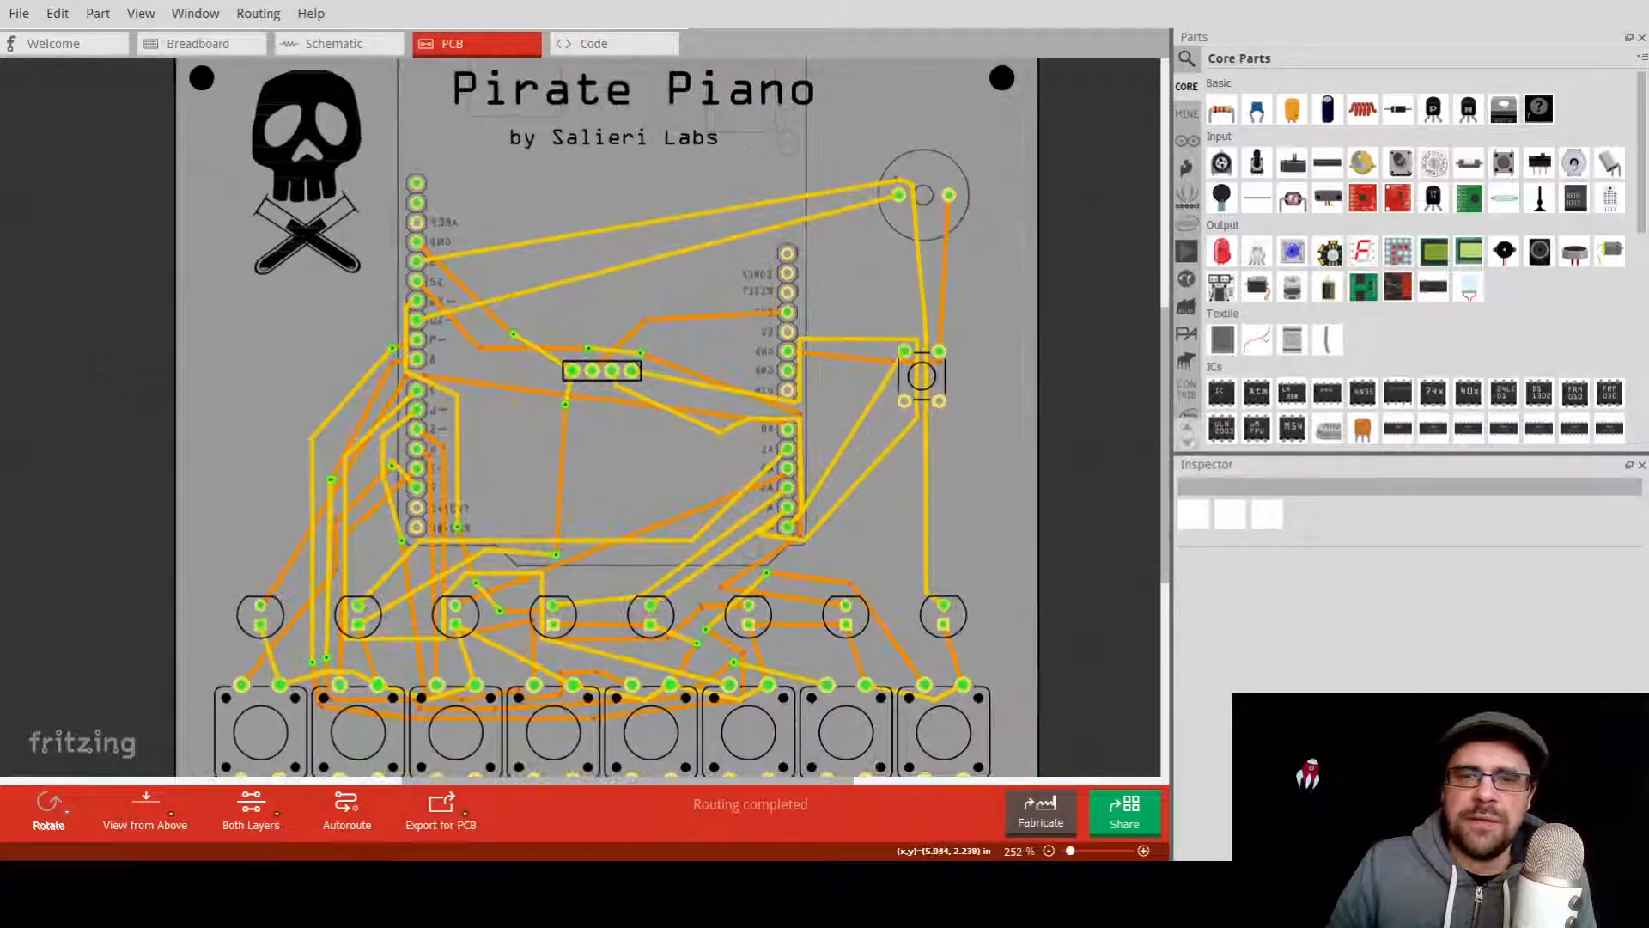
pyautogui.keyDown('ctrl'); pyautogui.scroll(2, 787, 527); pyautogui.keyUp('ctrl')
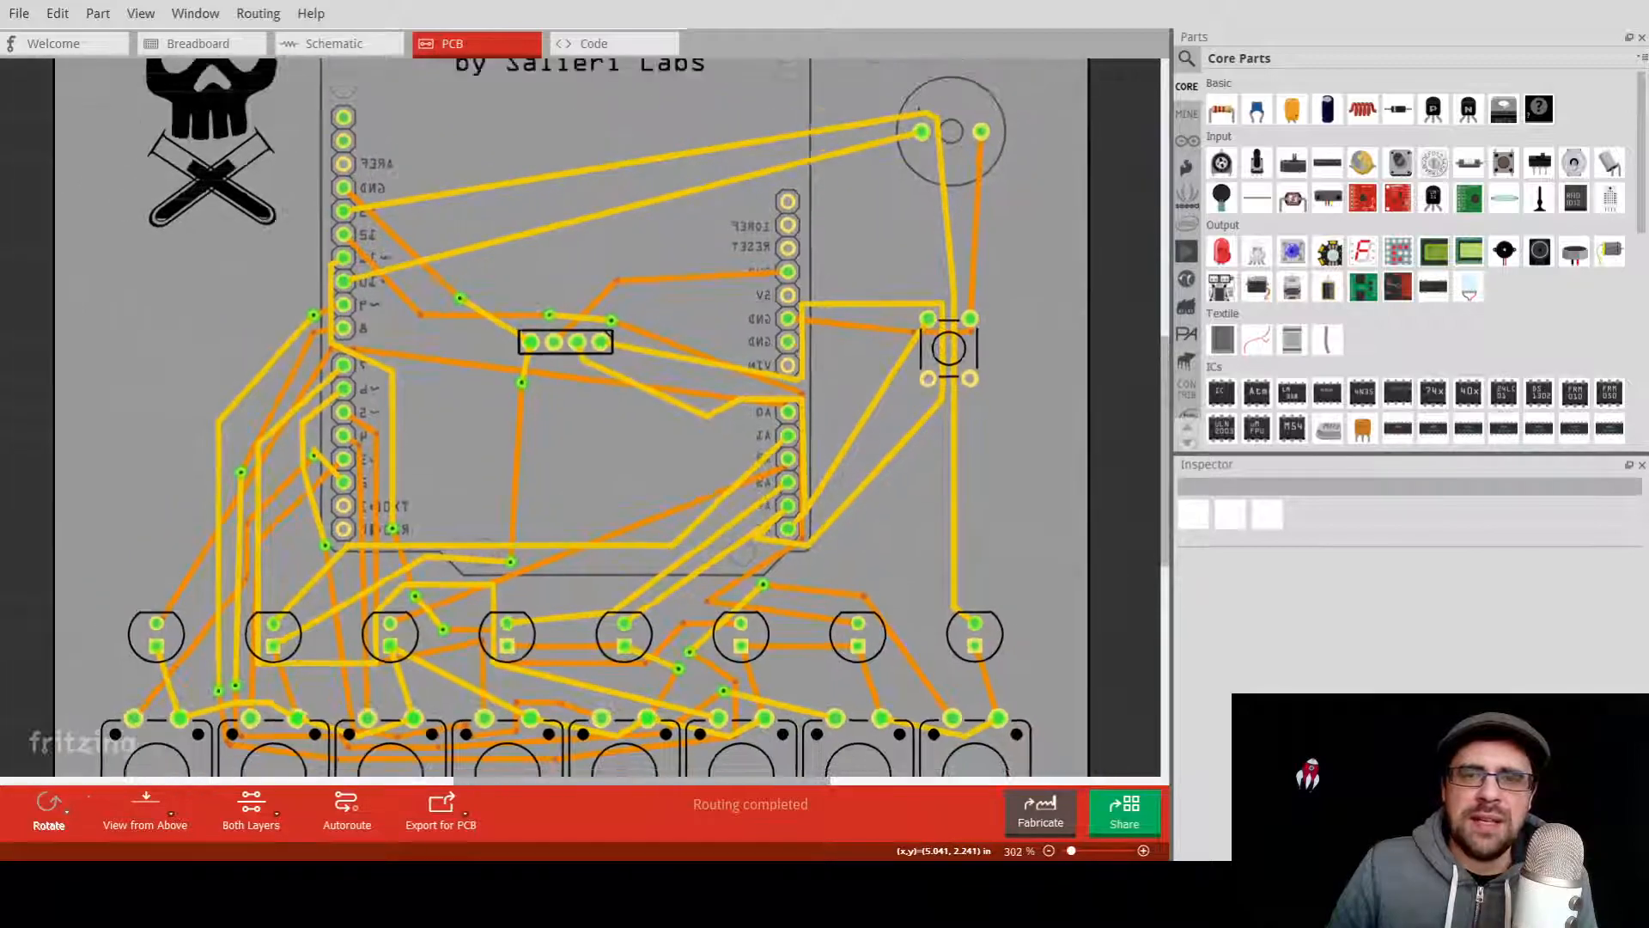
pyautogui.moveTo(981, 510); pyautogui.dragTo(1056, 434)
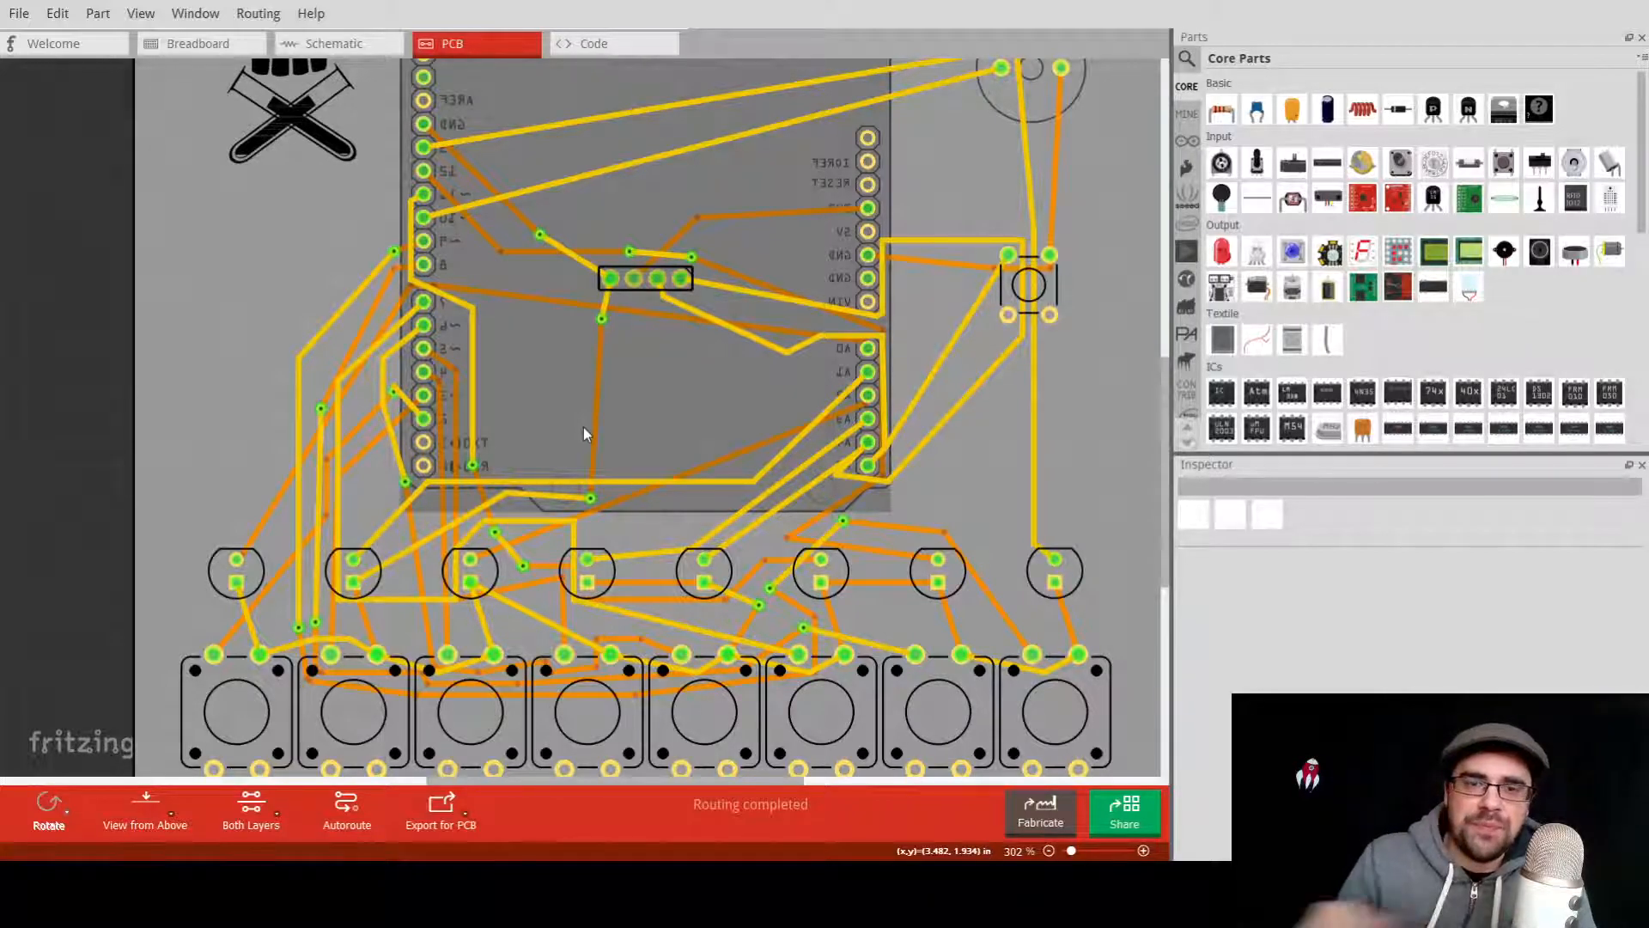
pyautogui.keyDown('ctrl'); pyautogui.scroll(3, 536, 268); pyautogui.keyUp('ctrl')
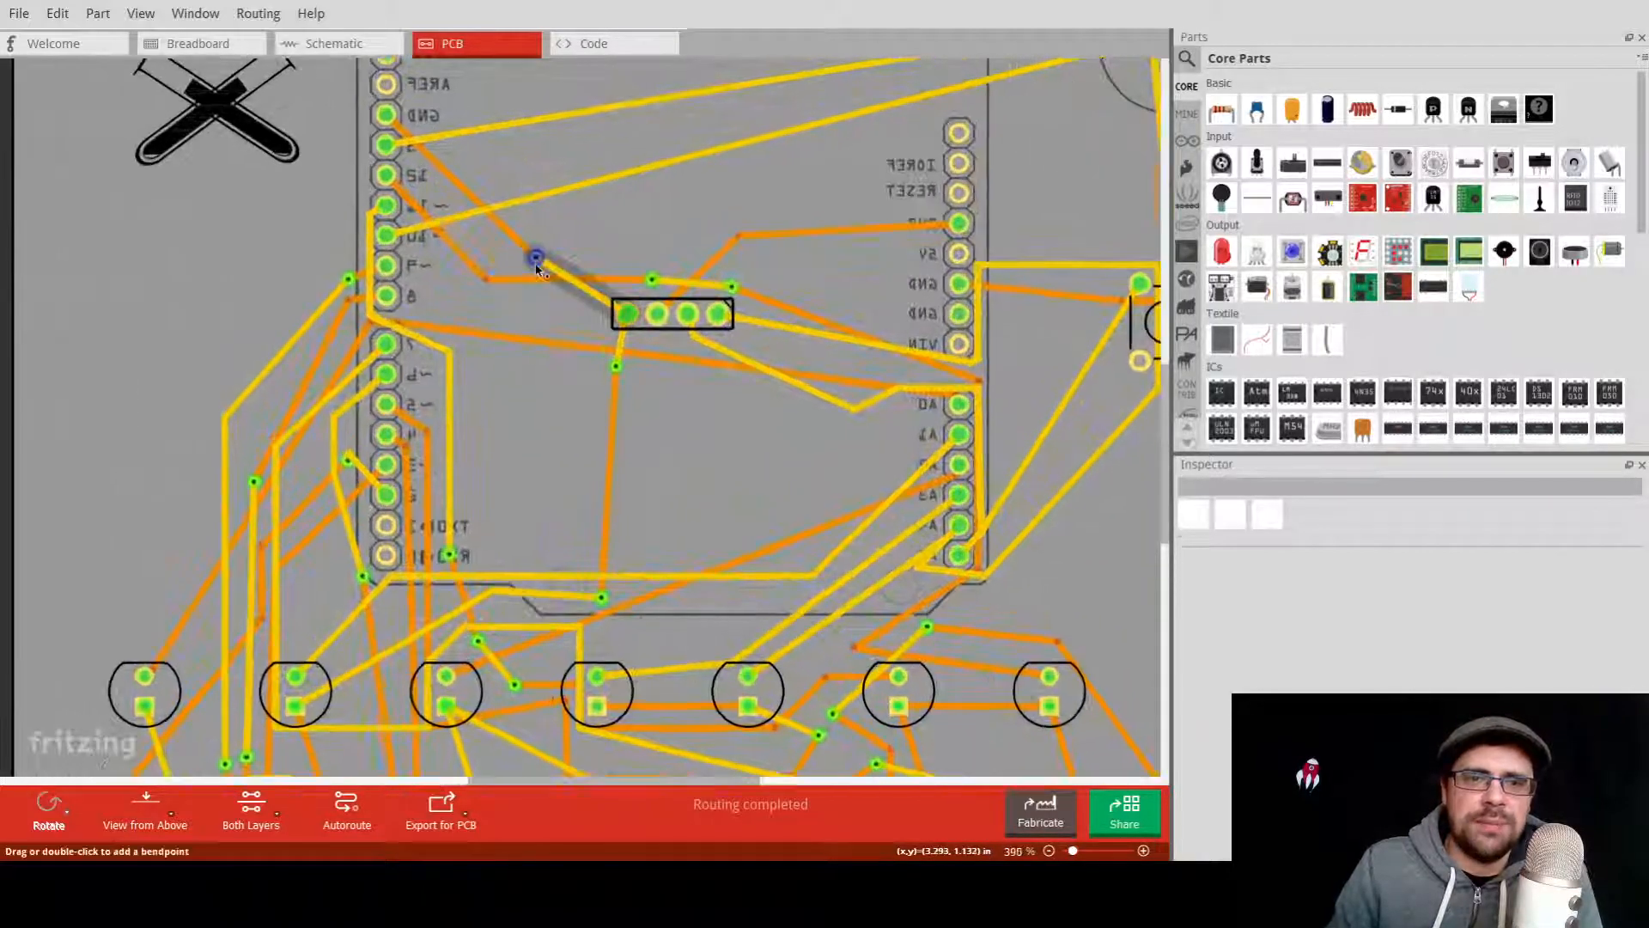
pyautogui.keyDown('ctrl'); pyautogui.scroll(6, 538, 268); pyautogui.keyUp('ctrl')
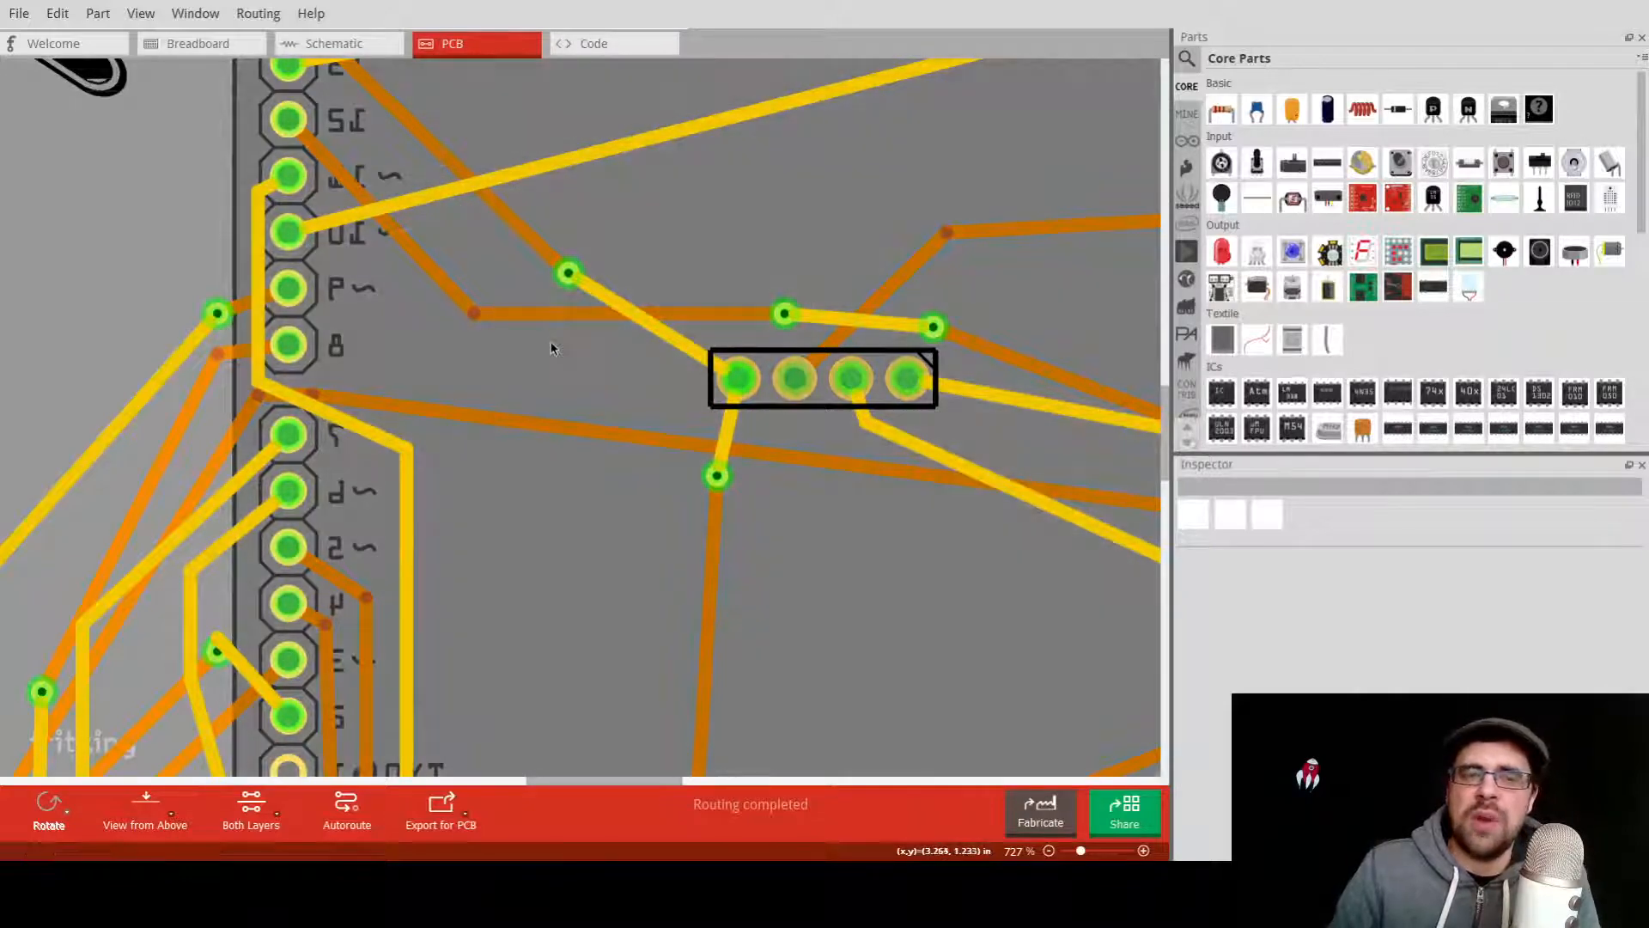
pyautogui.scroll(-5, 550, 342)
pyautogui.scroll(-5, 551, 344)
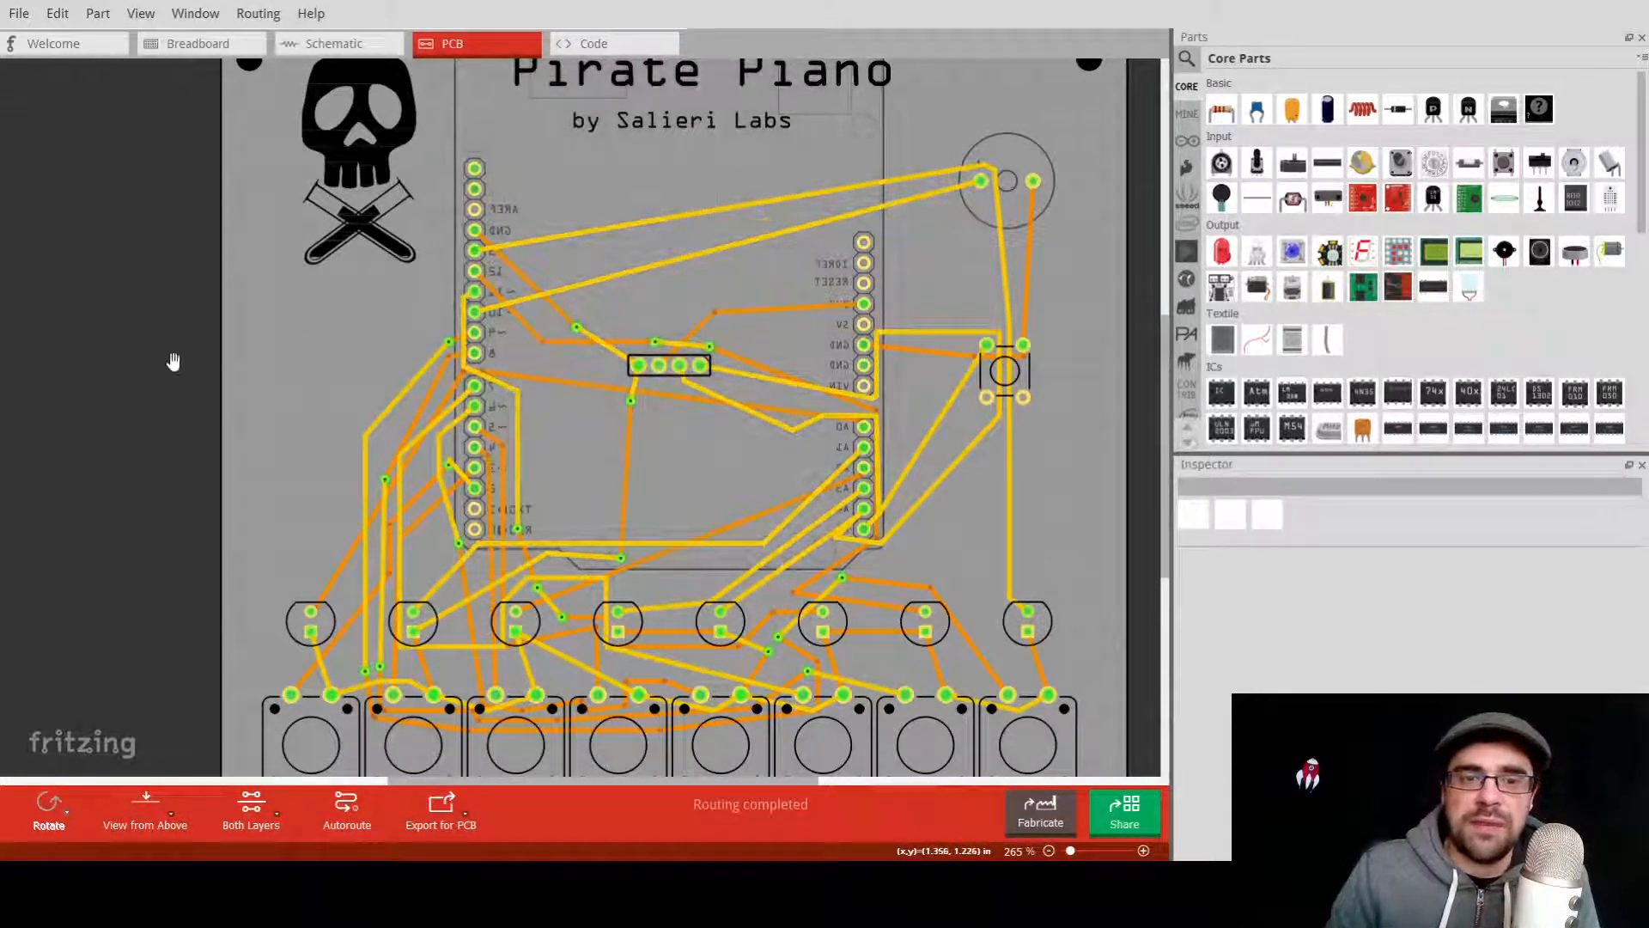
pyautogui.moveTo(170, 370); pyautogui.dragTo(122, 318)
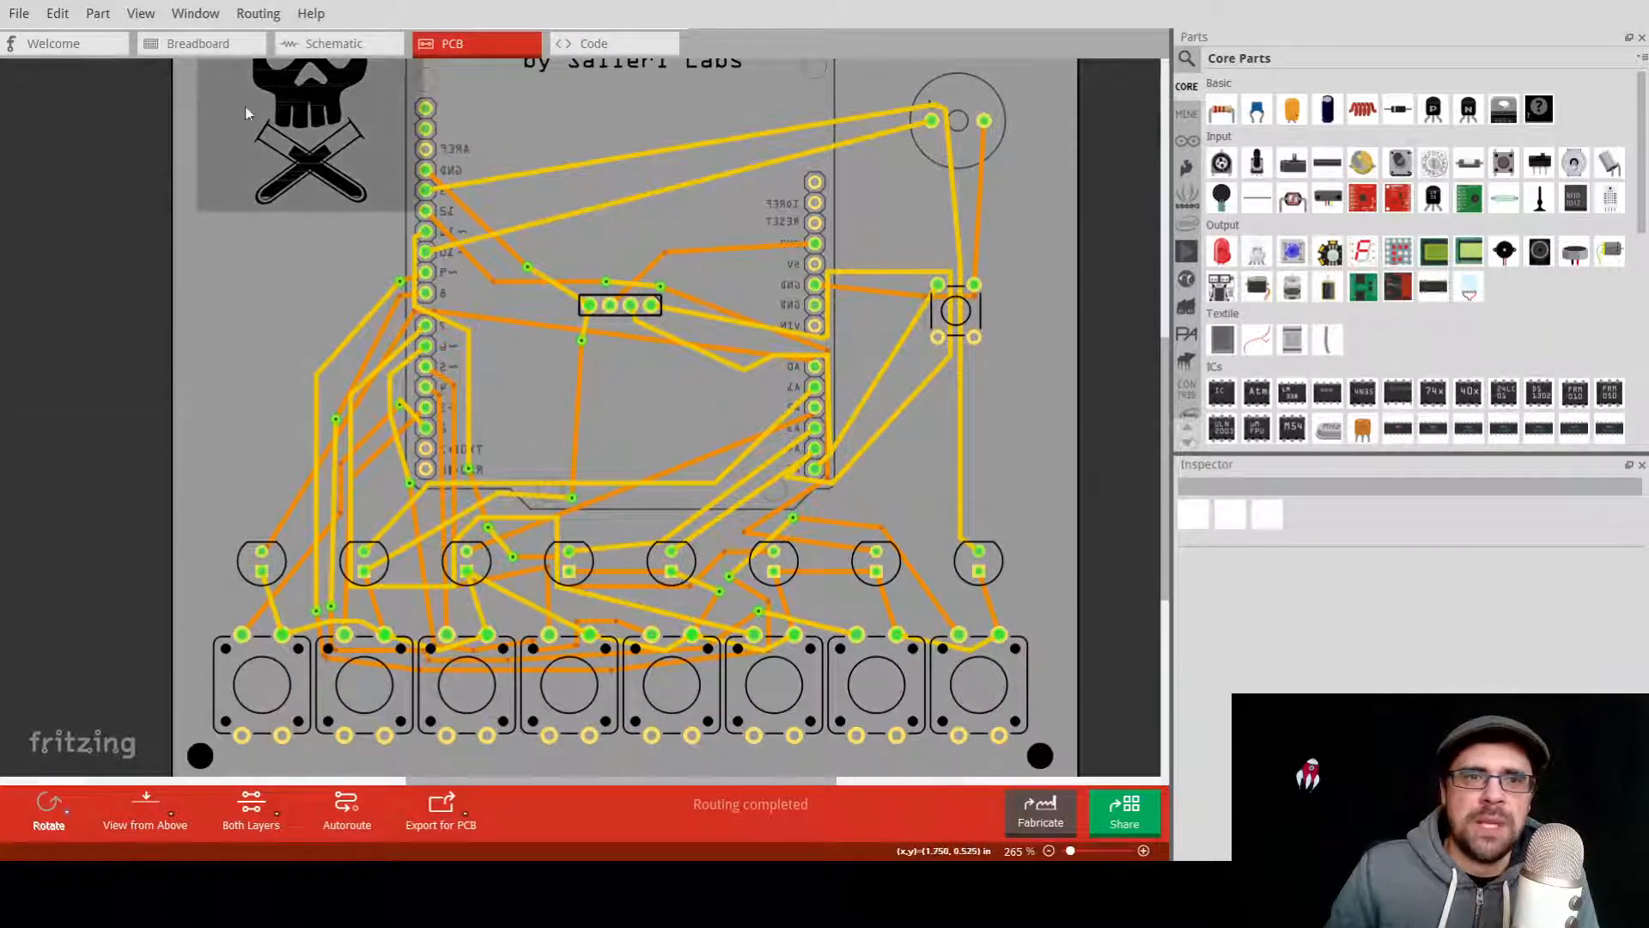
# Run the design rules check on the routed board to highlight items that are too close together.
pyautogui.click(250, 15)
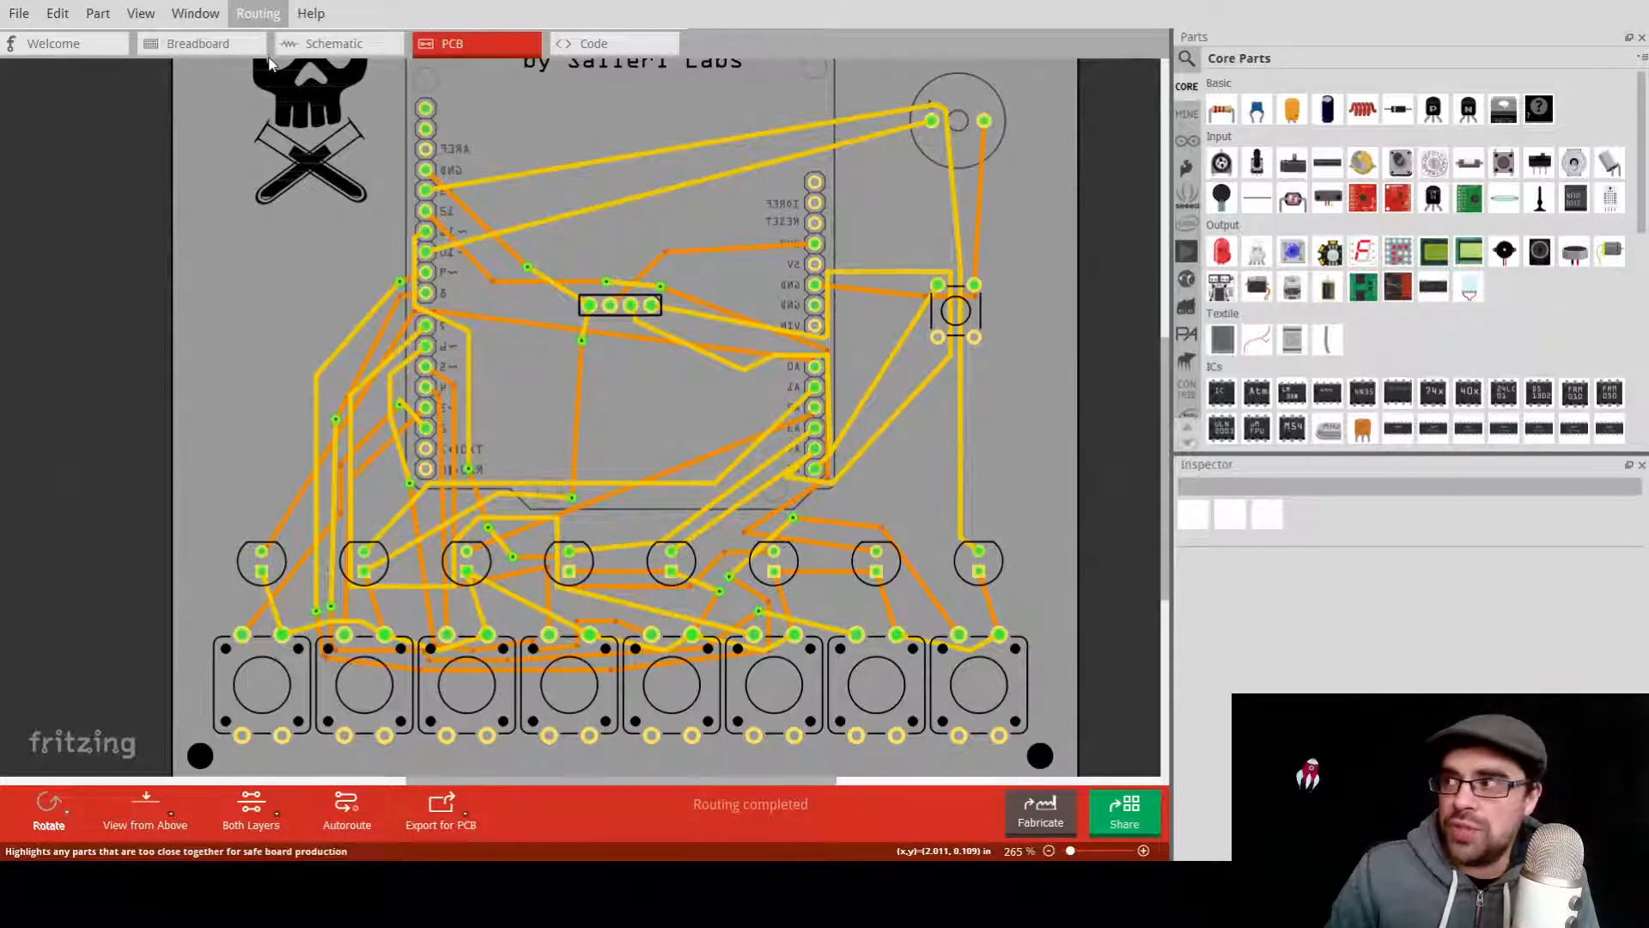
pyautogui.click(269, 65)
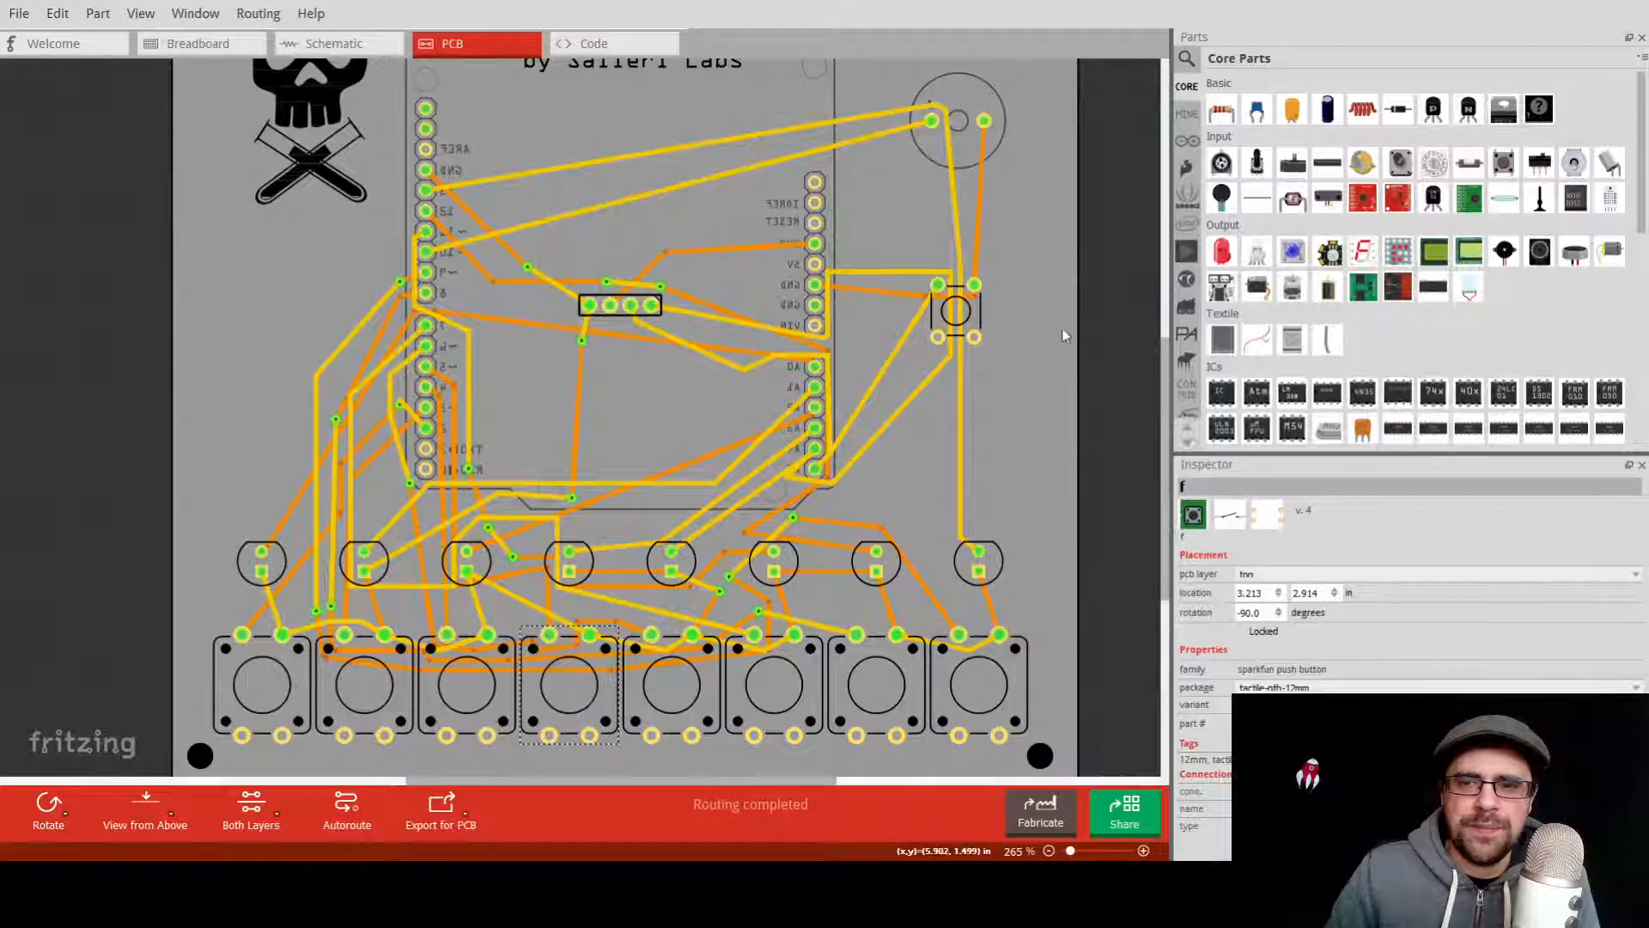
# Examine the red design-rule marks at the push-button pads, especially between the orange trace and the fourth button's upper right pad.
pyautogui.click(958, 313)
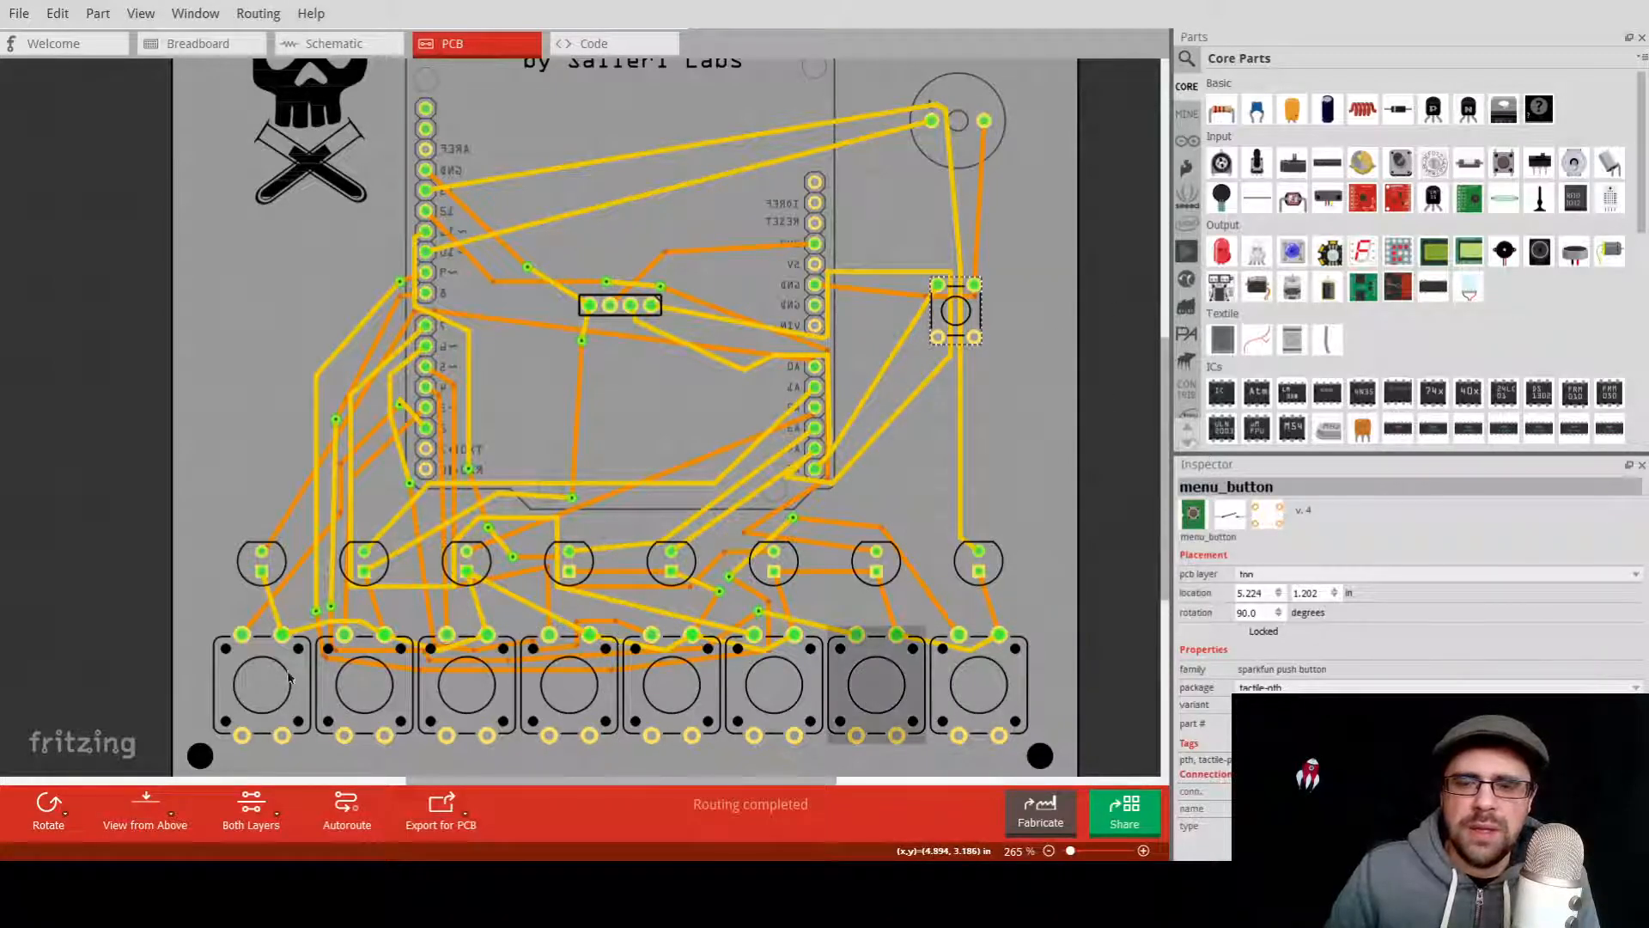
pyautogui.keyDown('ctrl'); pyautogui.scroll(5, 590, 684); pyautogui.keyUp('ctrl')
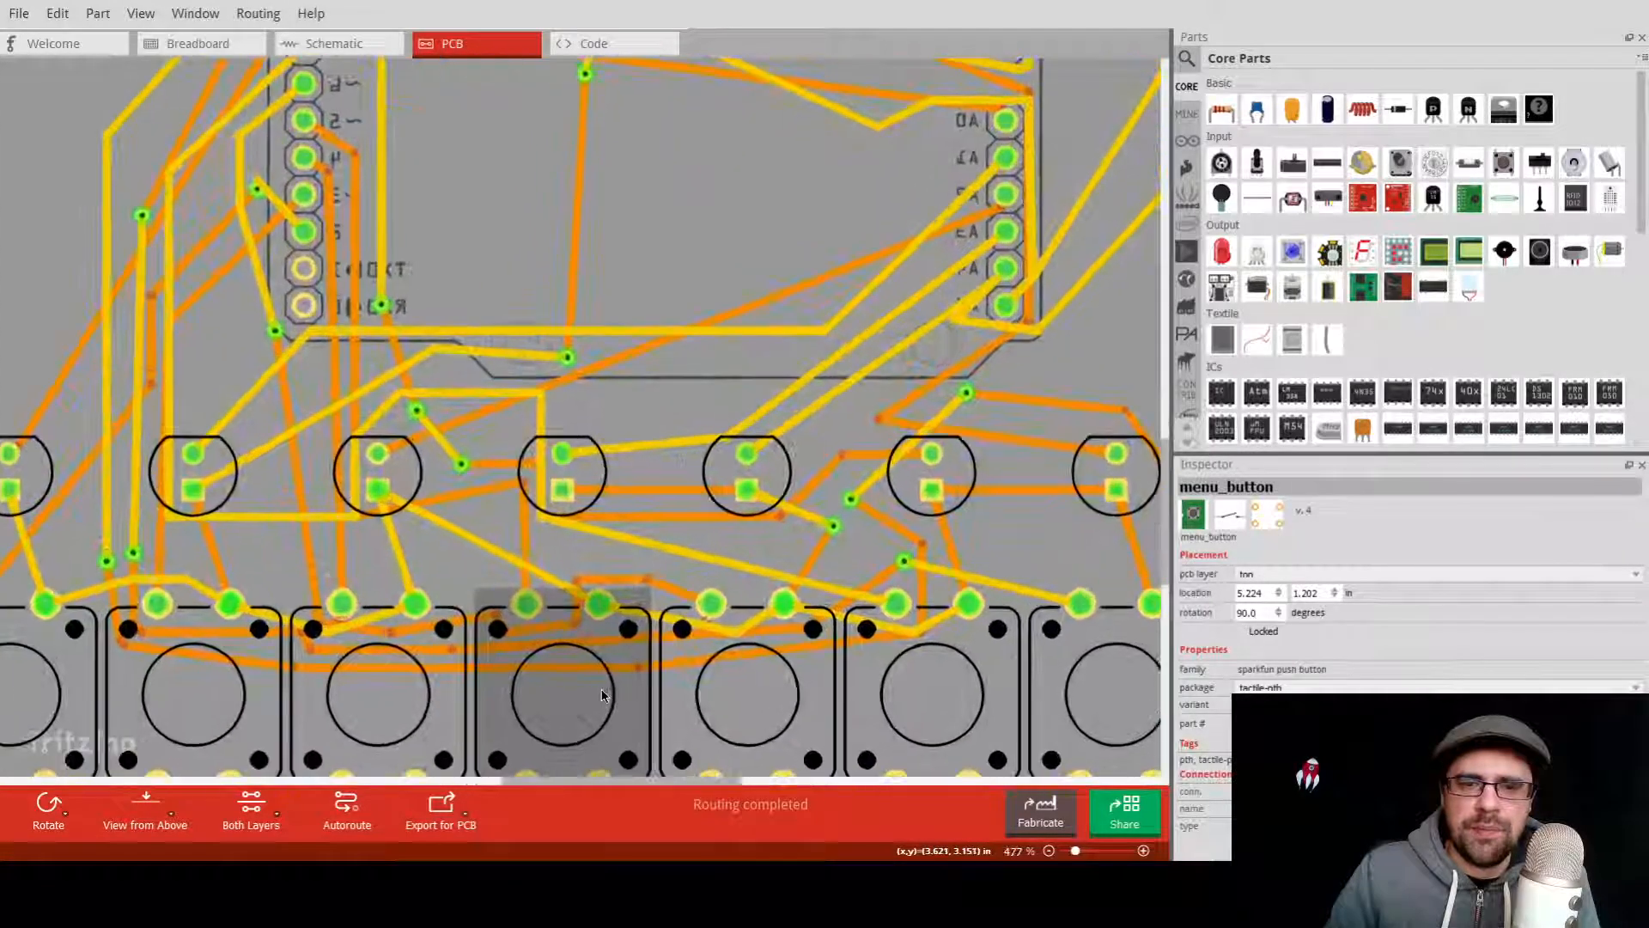
pyautogui.keyDown('ctrl'); pyautogui.scroll(2, 601, 695); pyautogui.keyUp('ctrl')
pyautogui.scroll(-1, 599, 451)
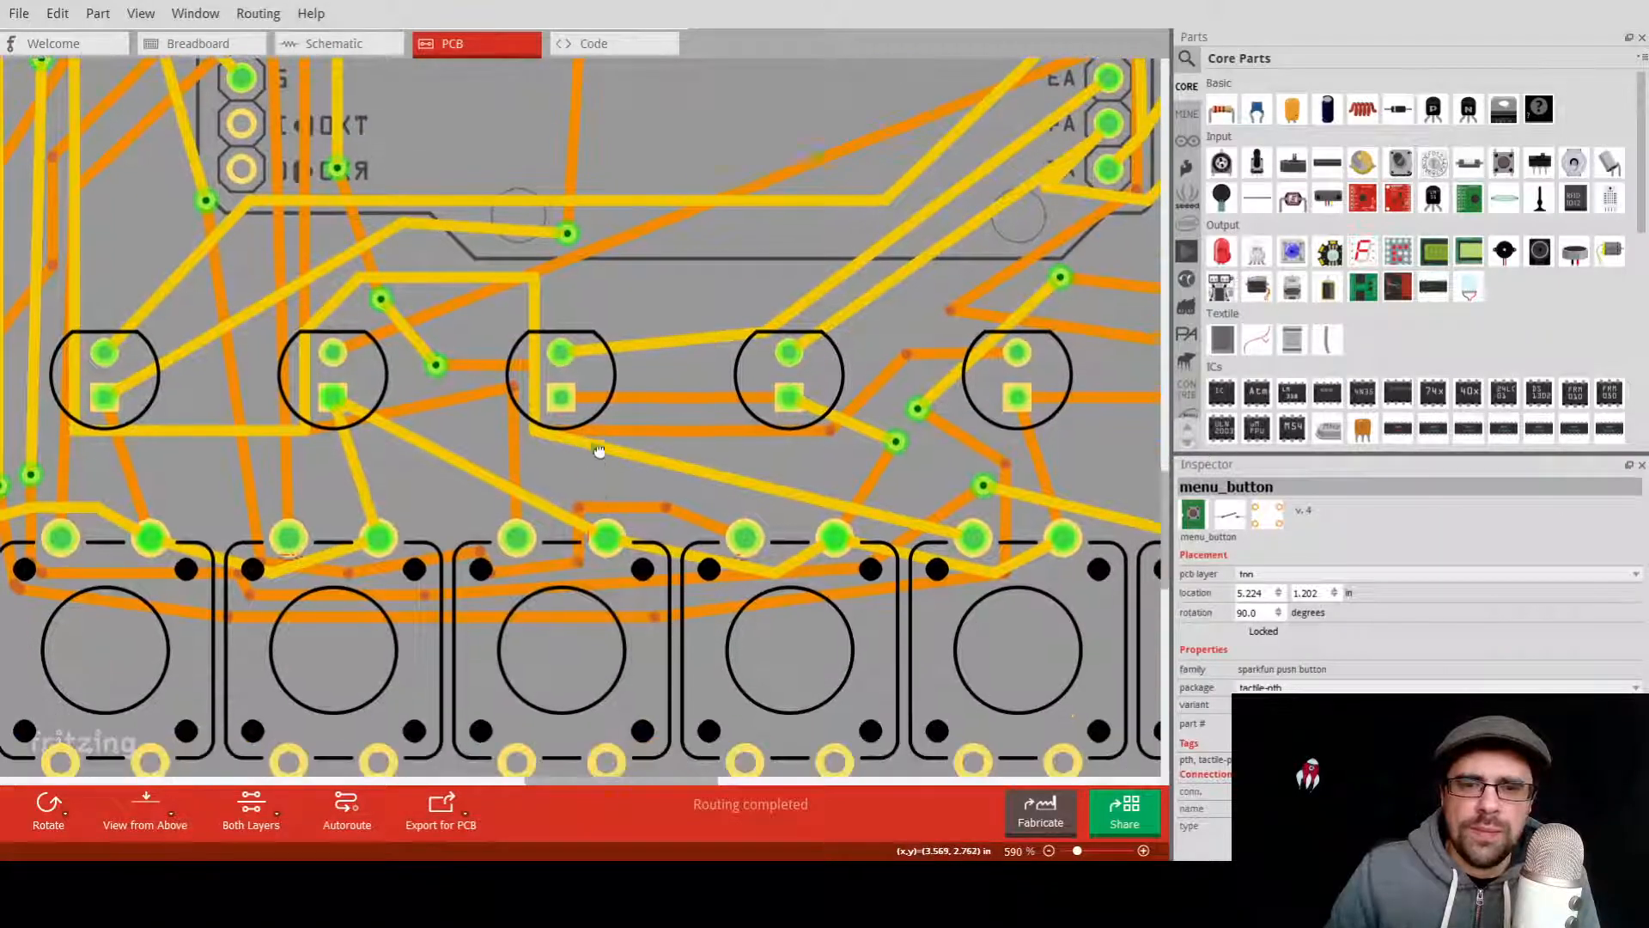
pyautogui.scroll(-2, 611, 400)
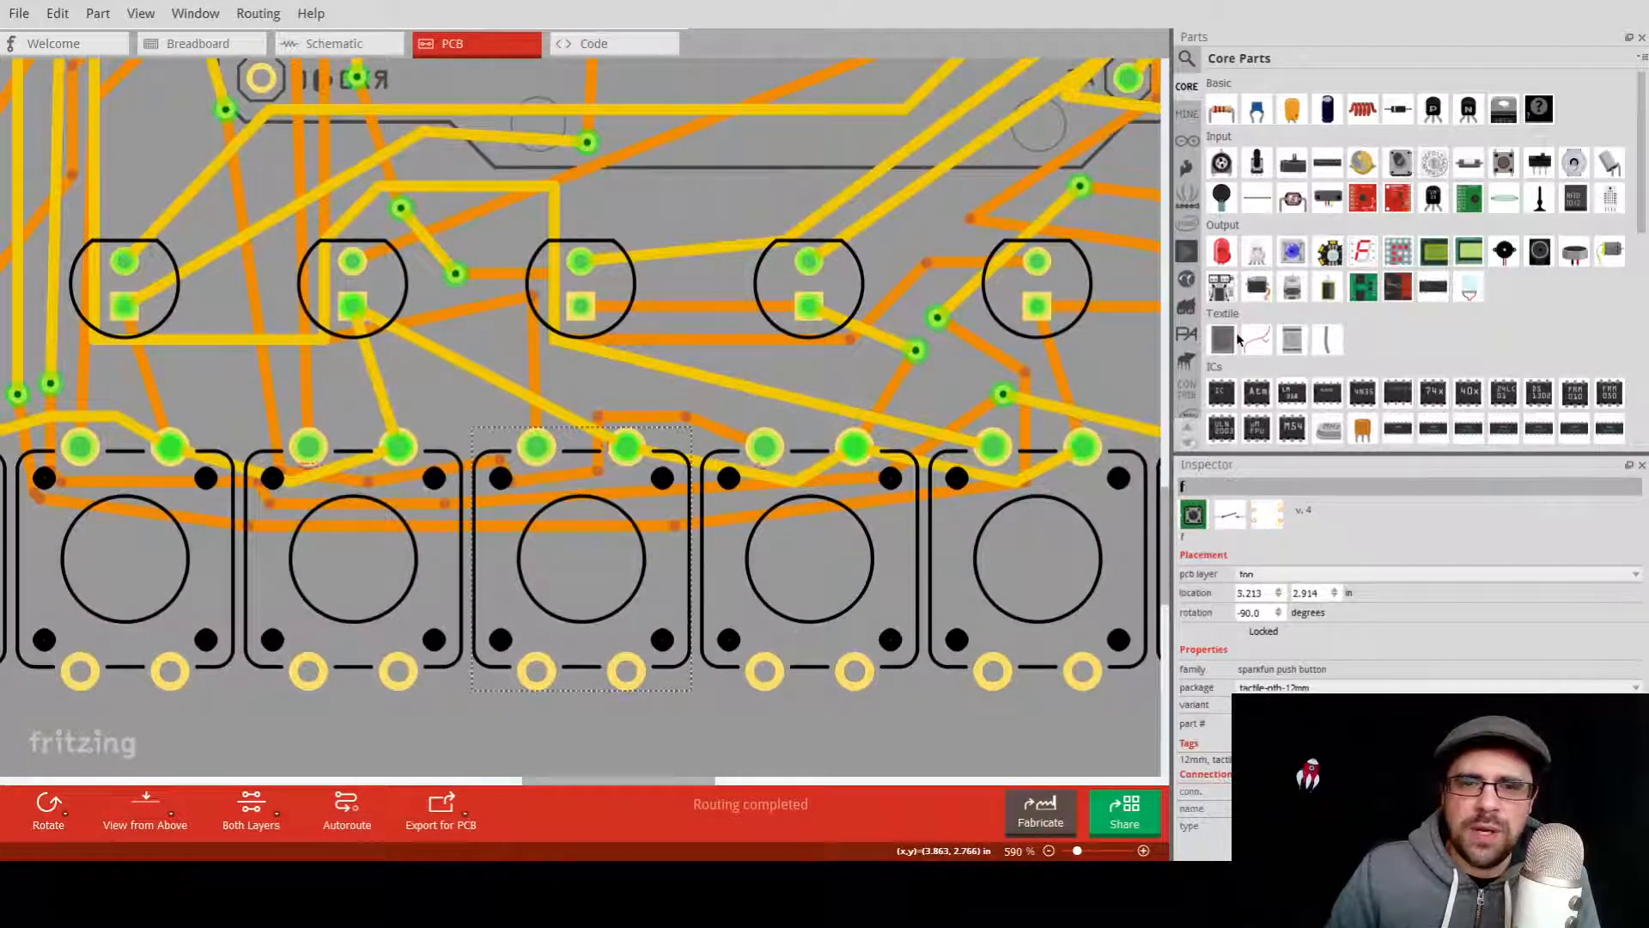
pyautogui.click(607, 542)
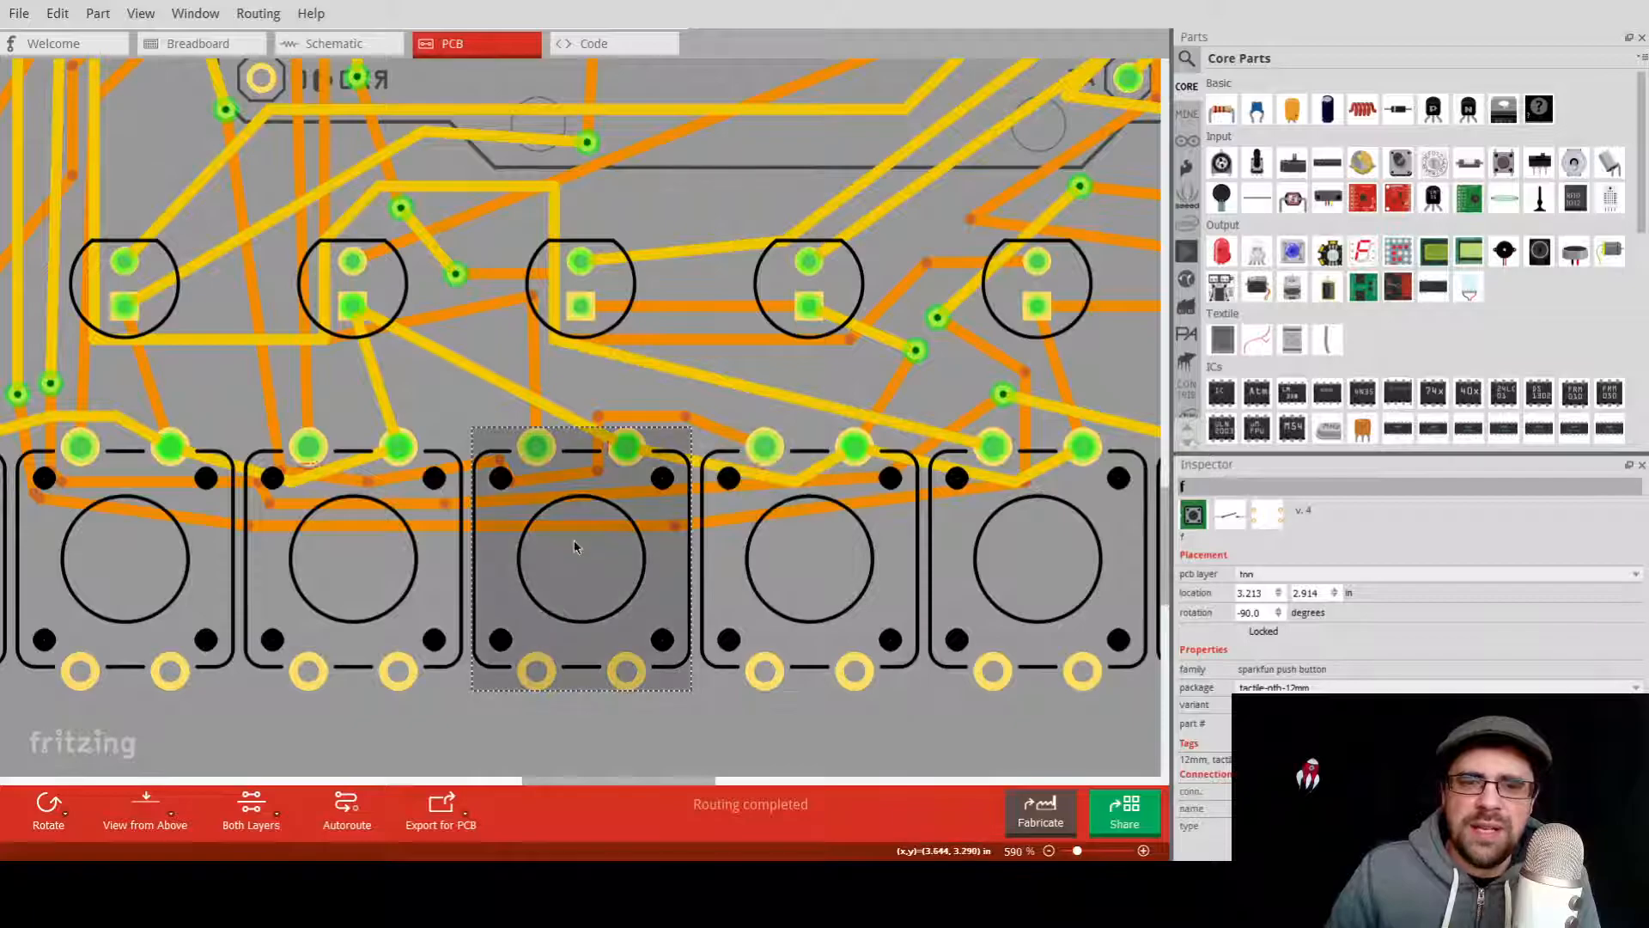
pyautogui.keyDown('ctrl'); pyautogui.scroll(3, 574, 540); pyautogui.keyUp('ctrl')
pyautogui.keyDown('ctrl'); pyautogui.scroll(3, 636, 450); pyautogui.keyUp('ctrl')
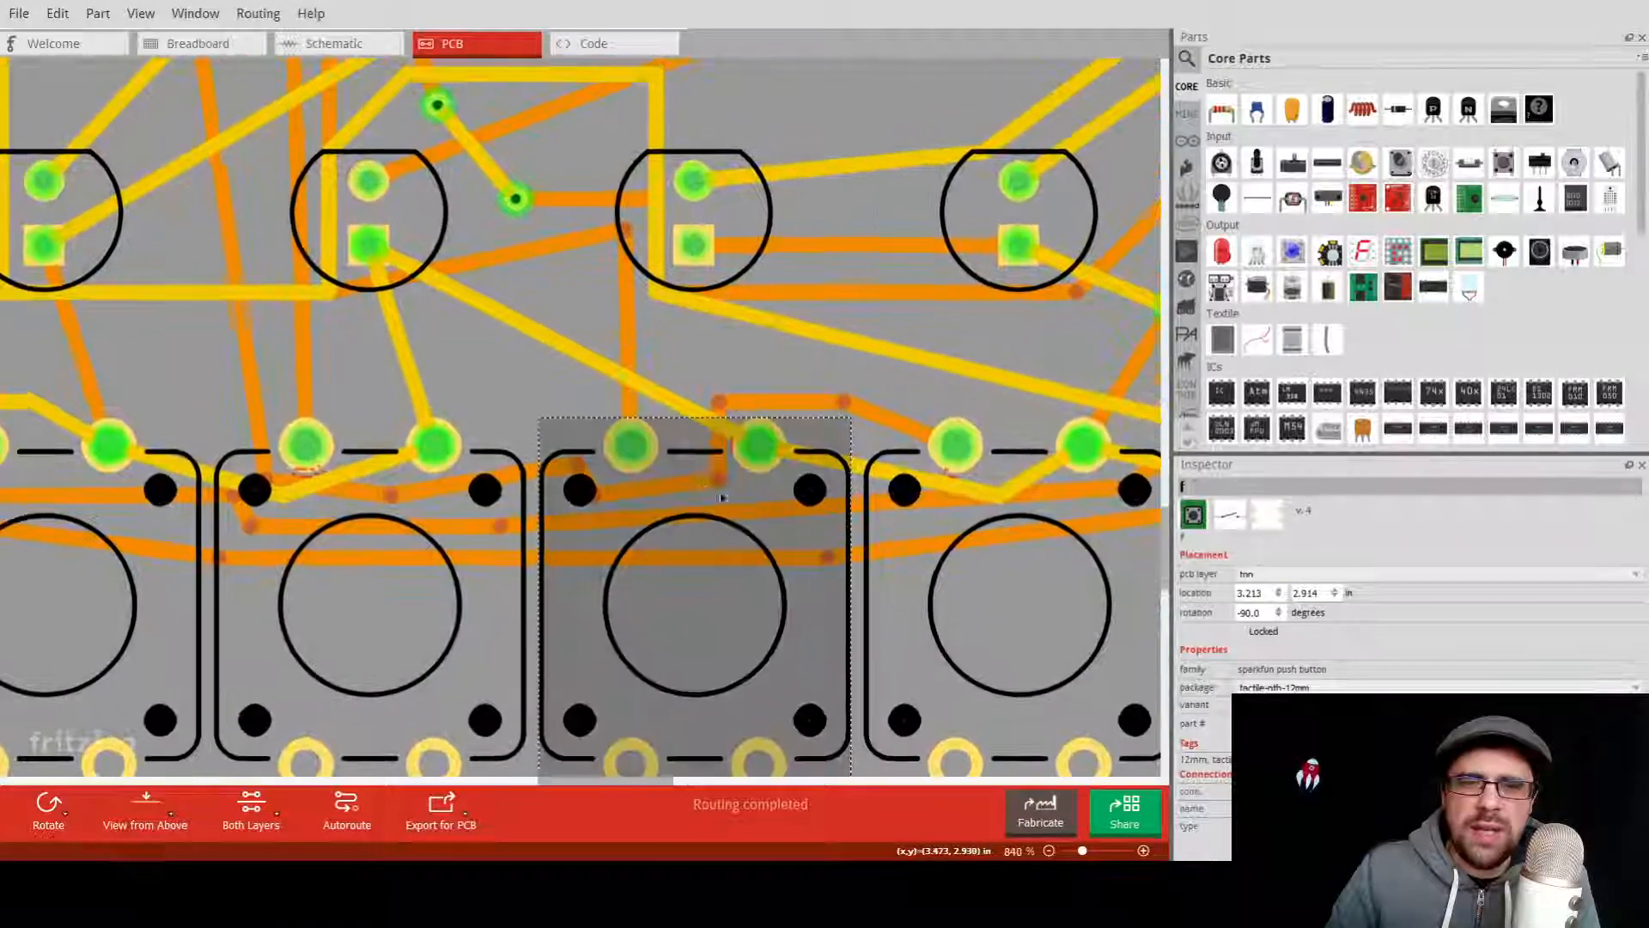
pyautogui.keyDown('ctrl'); pyautogui.scroll(3, 796, 528); pyautogui.keyUp('ctrl')
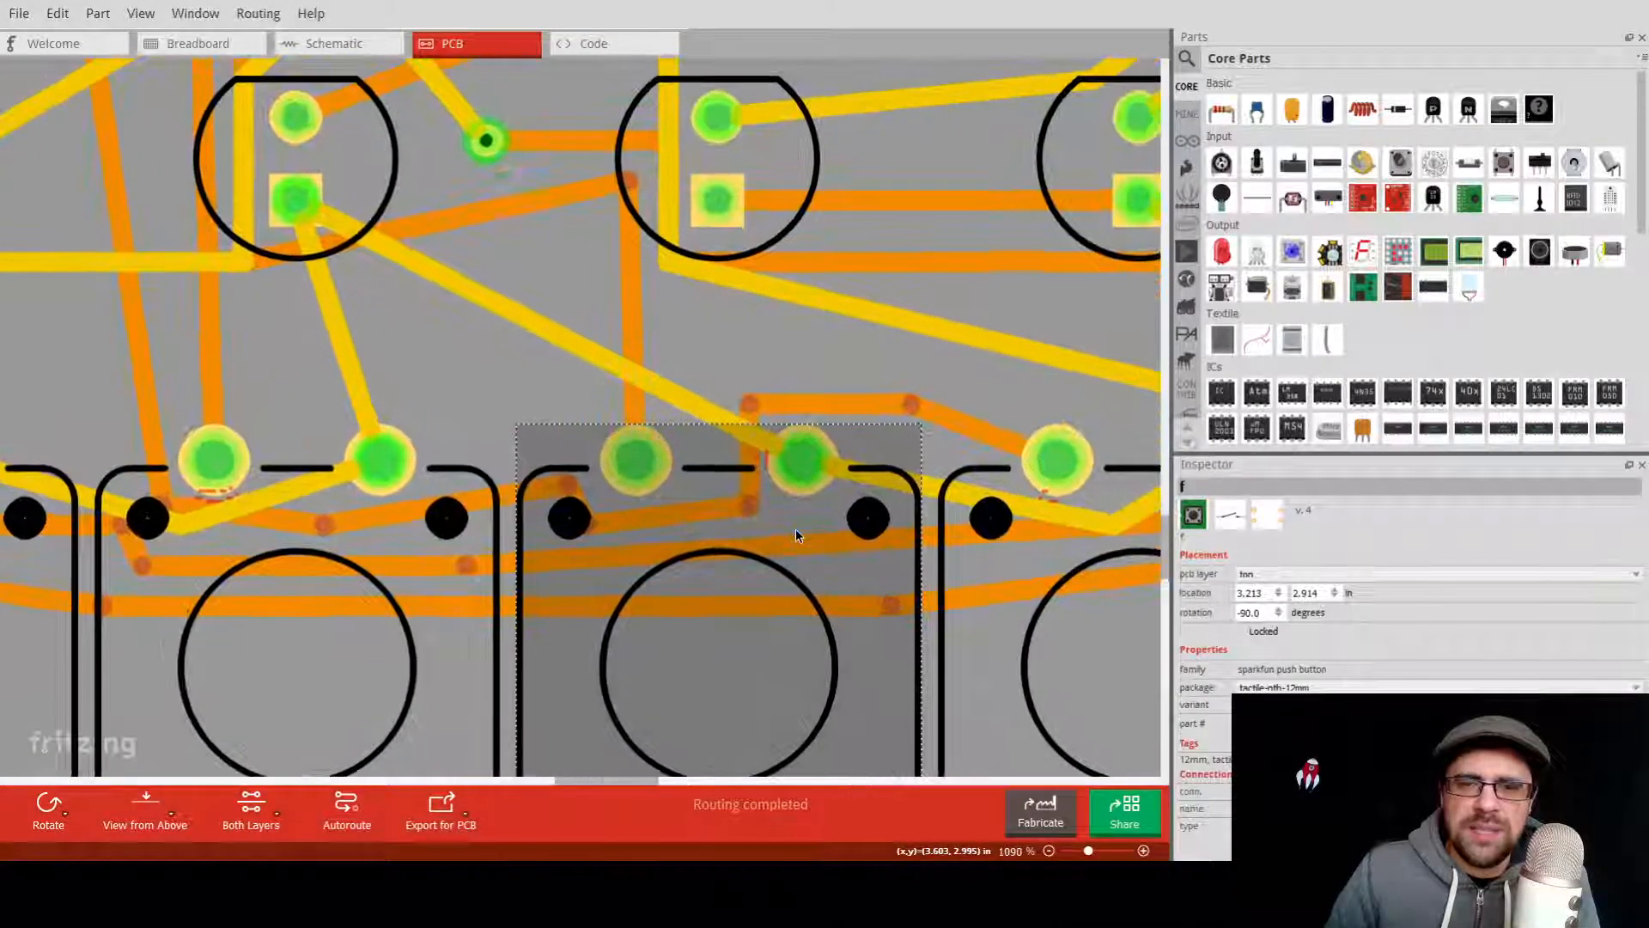
pyautogui.click(776, 328)
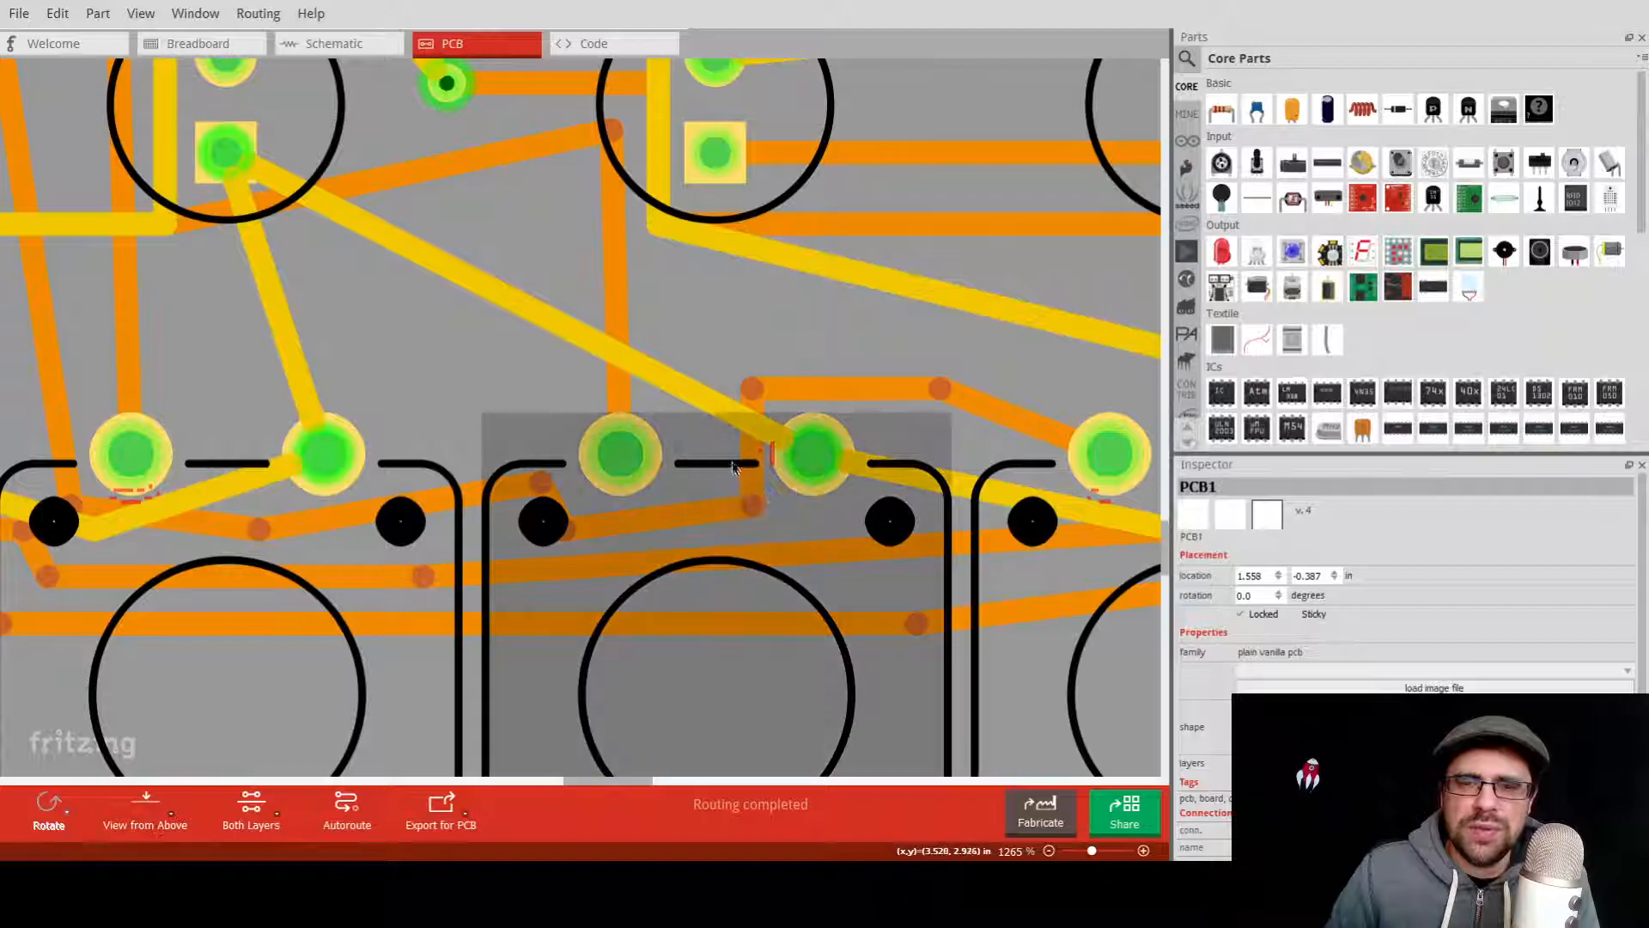
pyautogui.scroll(-2, 756, 309)
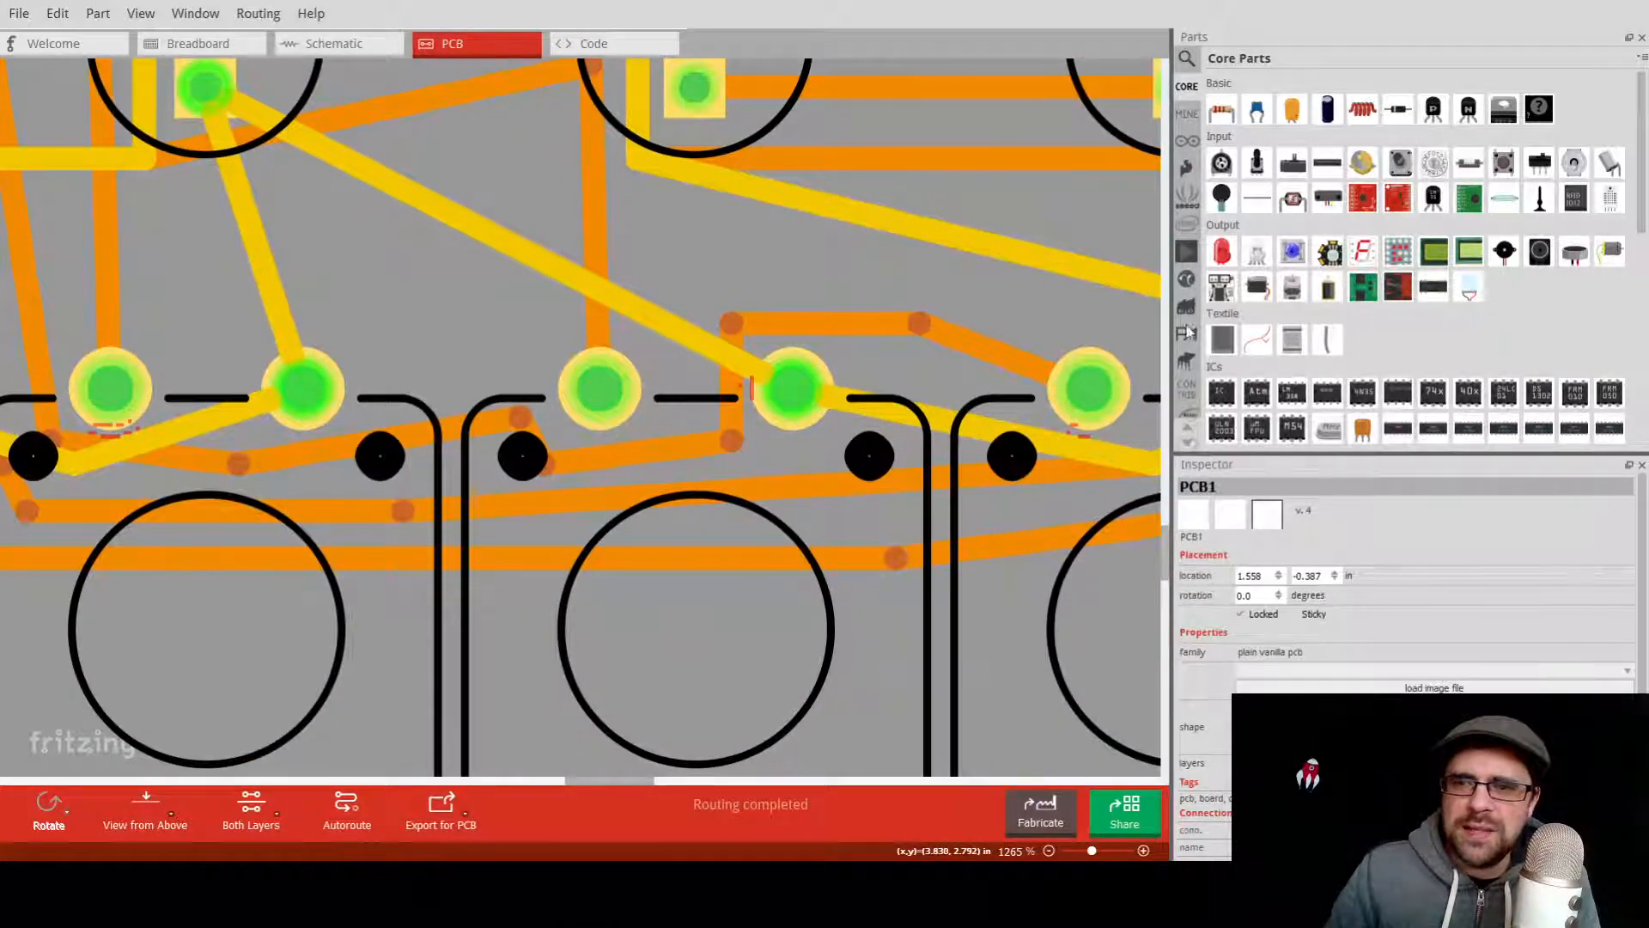
# Move the two bend points of the orange trace at the fourth push button away from its upper right pad.
pyautogui.hotkey('ctrl', 'z')
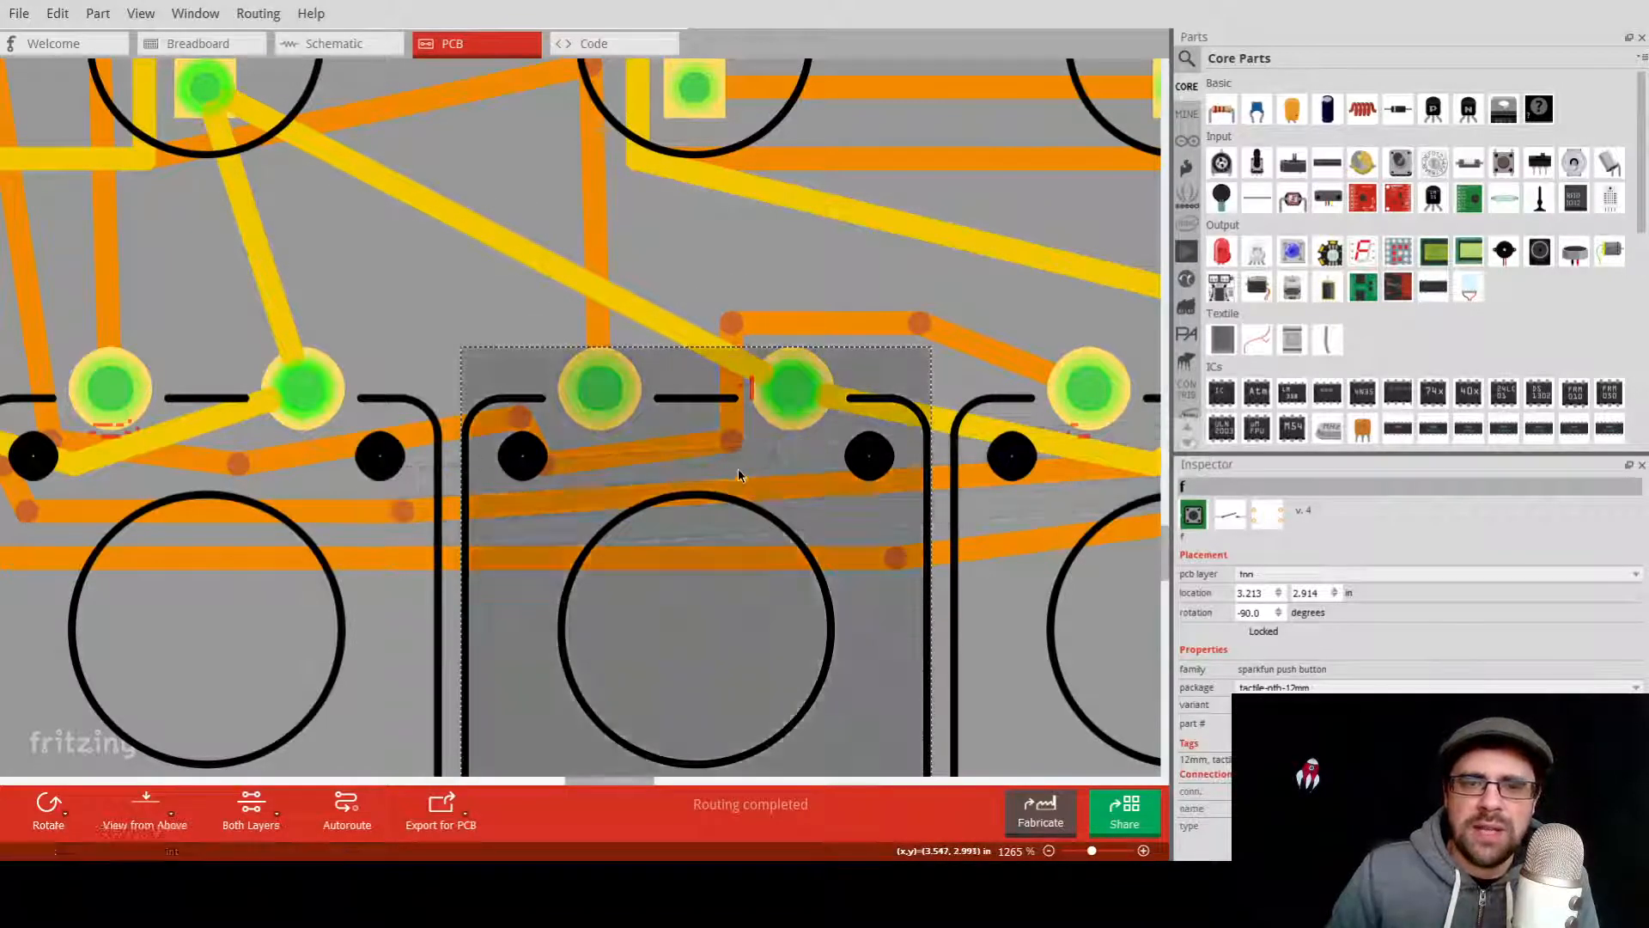
pyautogui.moveTo(734, 462); pyautogui.dragTo(723, 447)
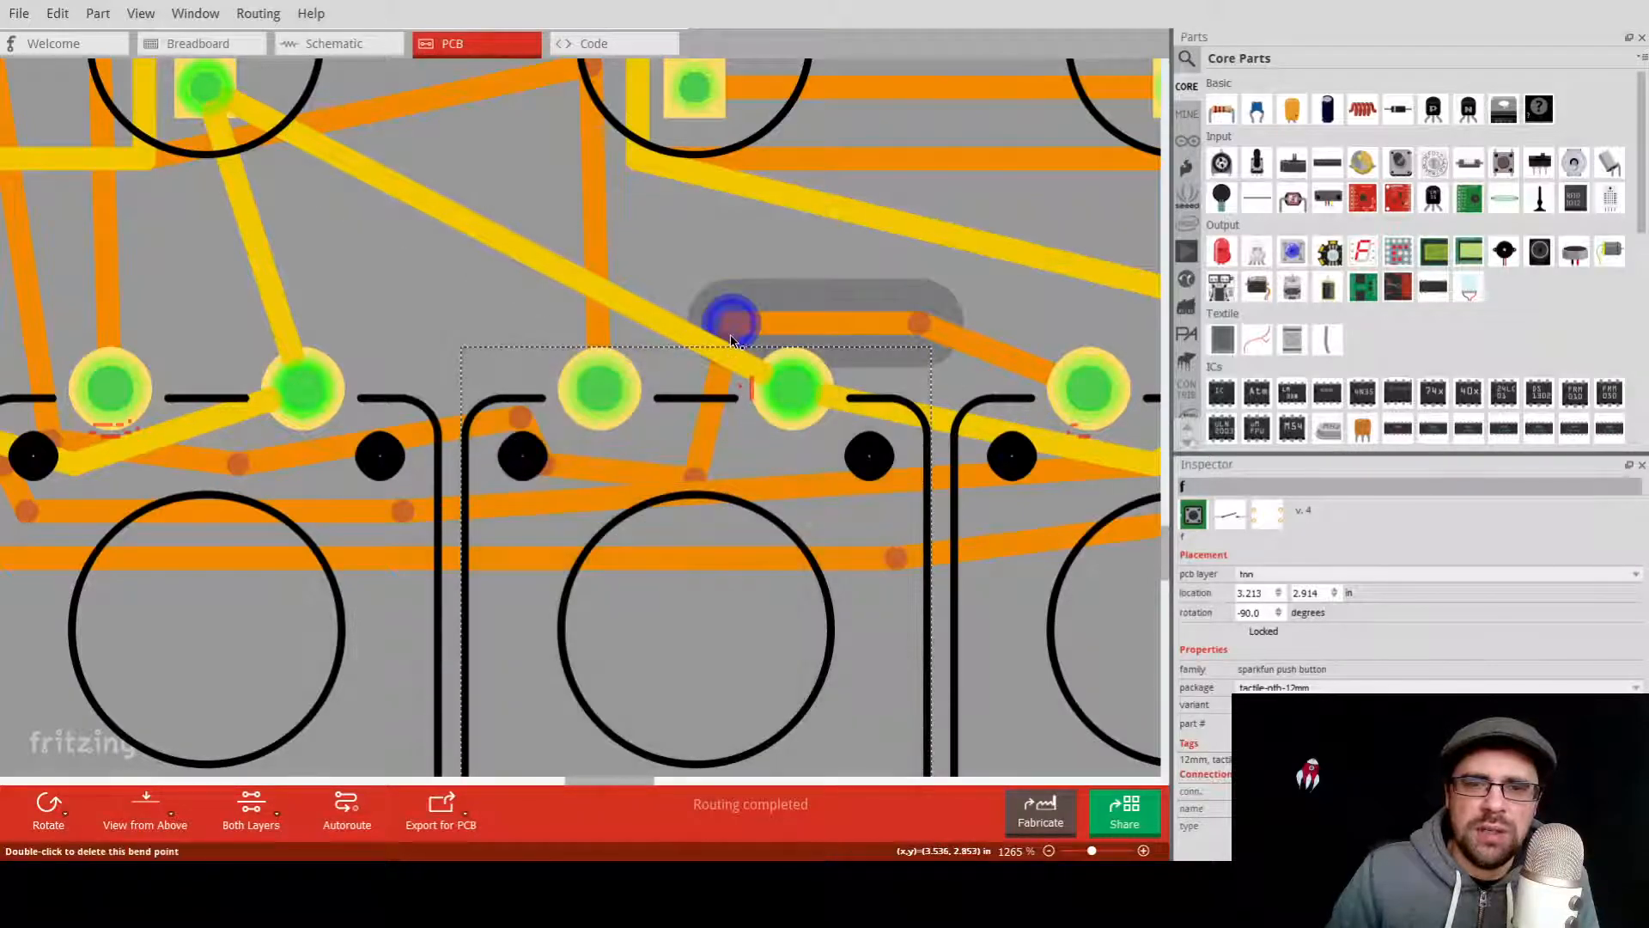
pyautogui.moveTo(734, 330); pyautogui.dragTo(728, 316)
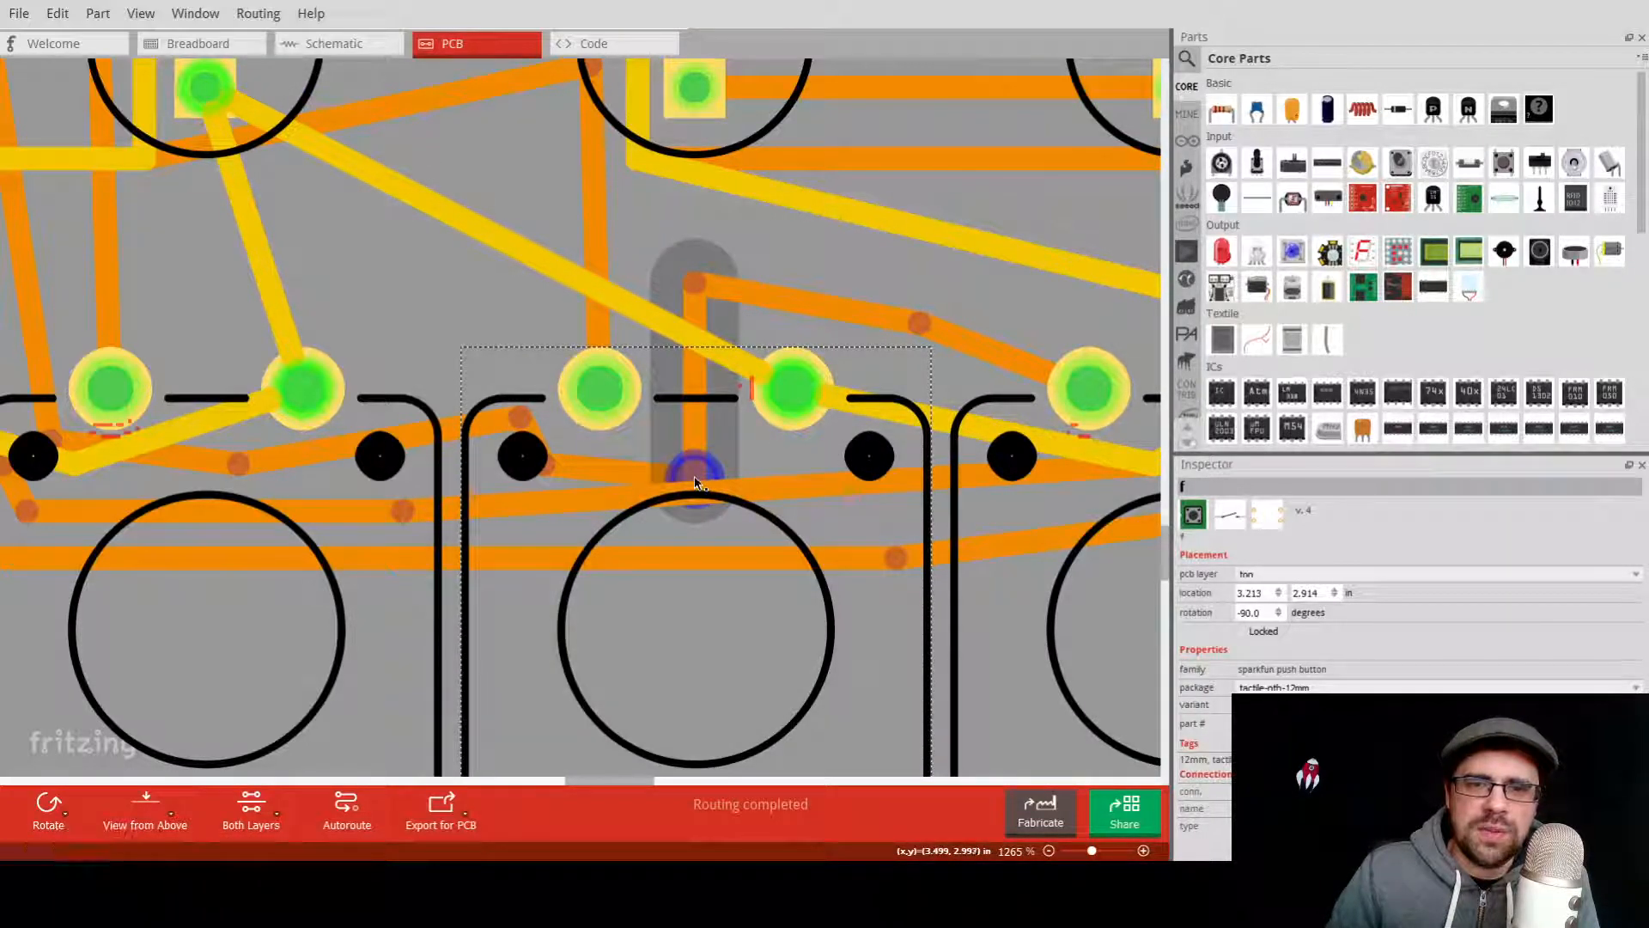
pyautogui.moveTo(696, 481)
pyautogui.mouseDown()
pyautogui.moveTo(701, 411)
pyautogui.moveTo(701, 448)
pyautogui.mouseUp()
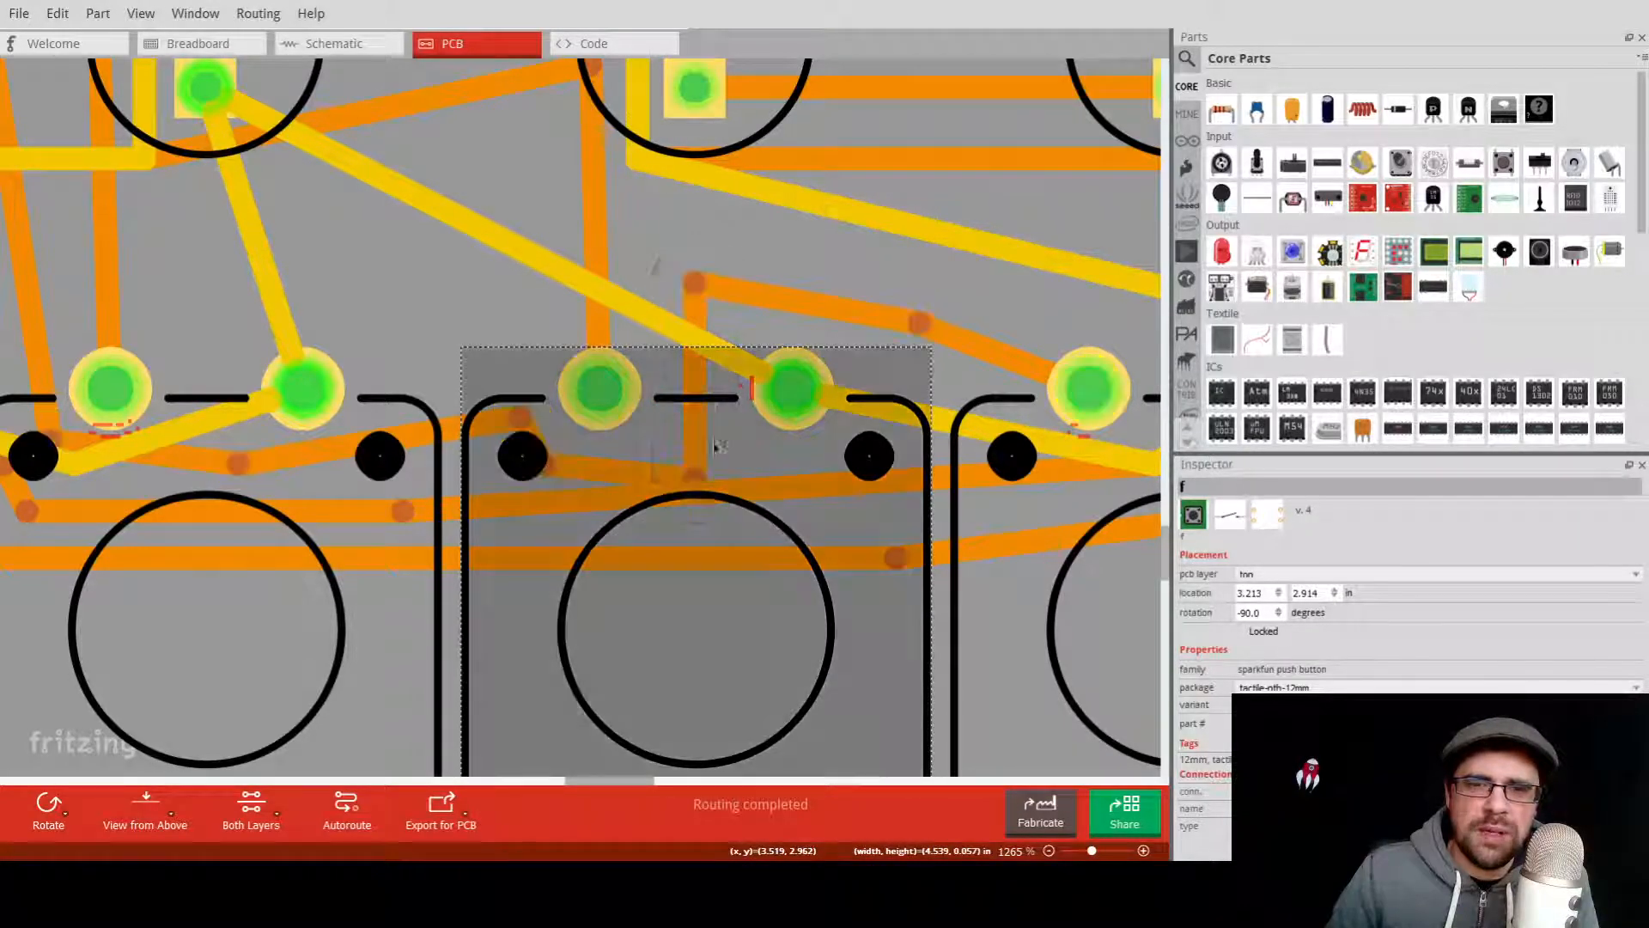
# Line up the orange trace's upper bend point above its lower one at the fourth push button and rerun the design rules check.
pyautogui.moveTo(685, 289)
pyautogui.mouseDown()
pyautogui.moveTo(771, 290)
pyautogui.moveTo(695, 283)
pyautogui.mouseUp()
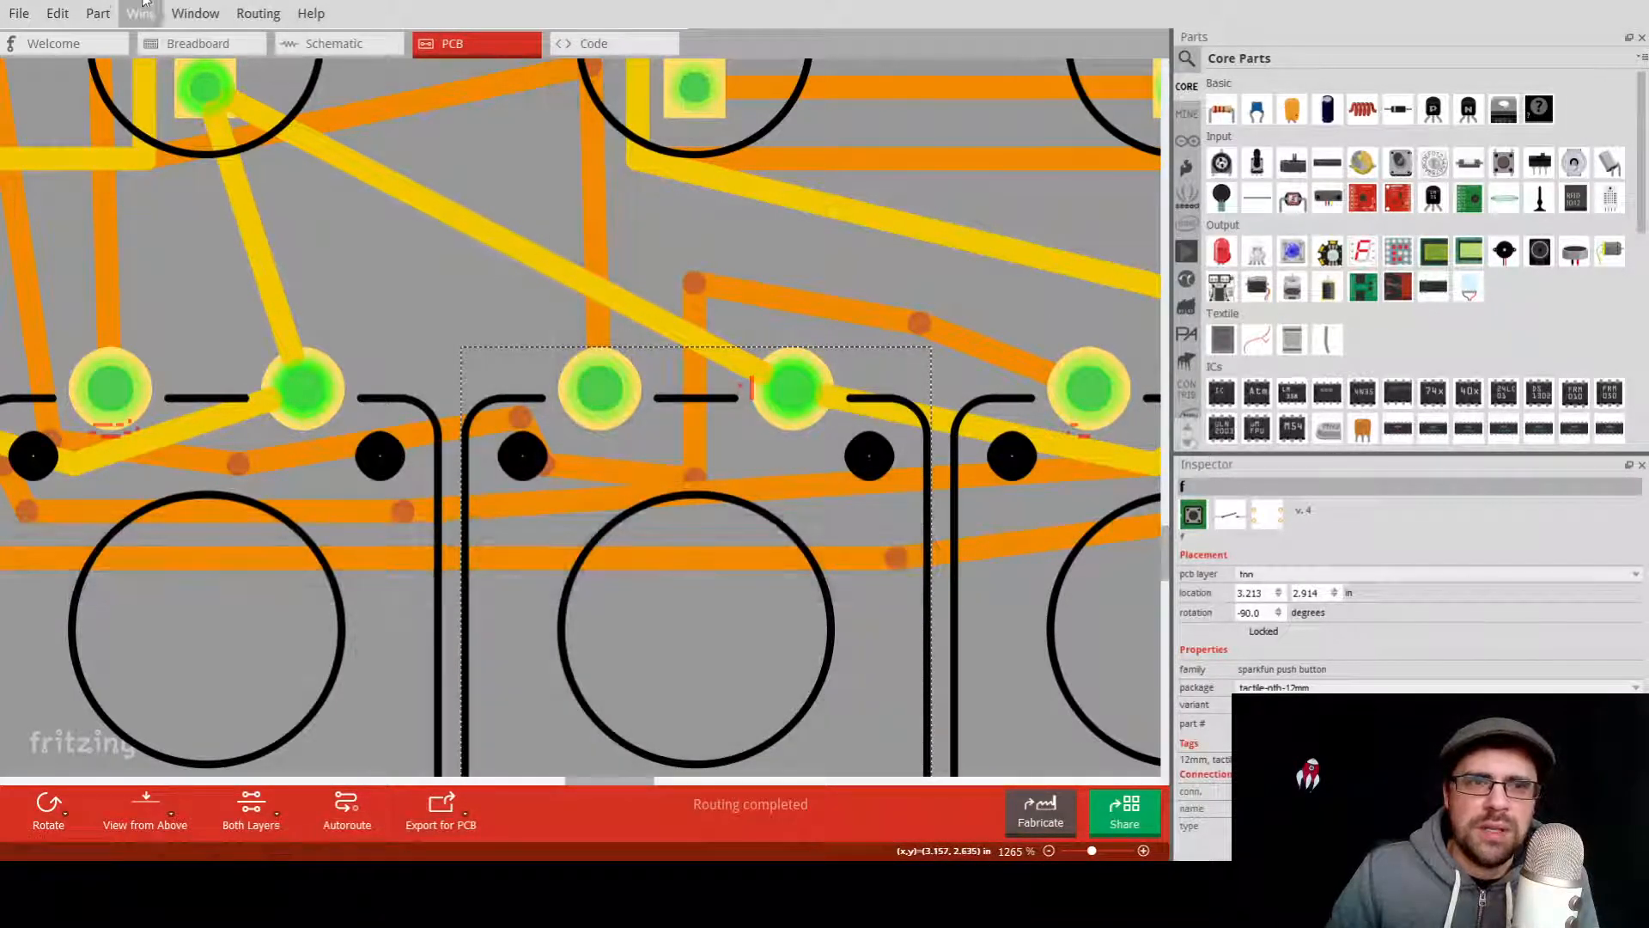
pyautogui.click(271, 58)
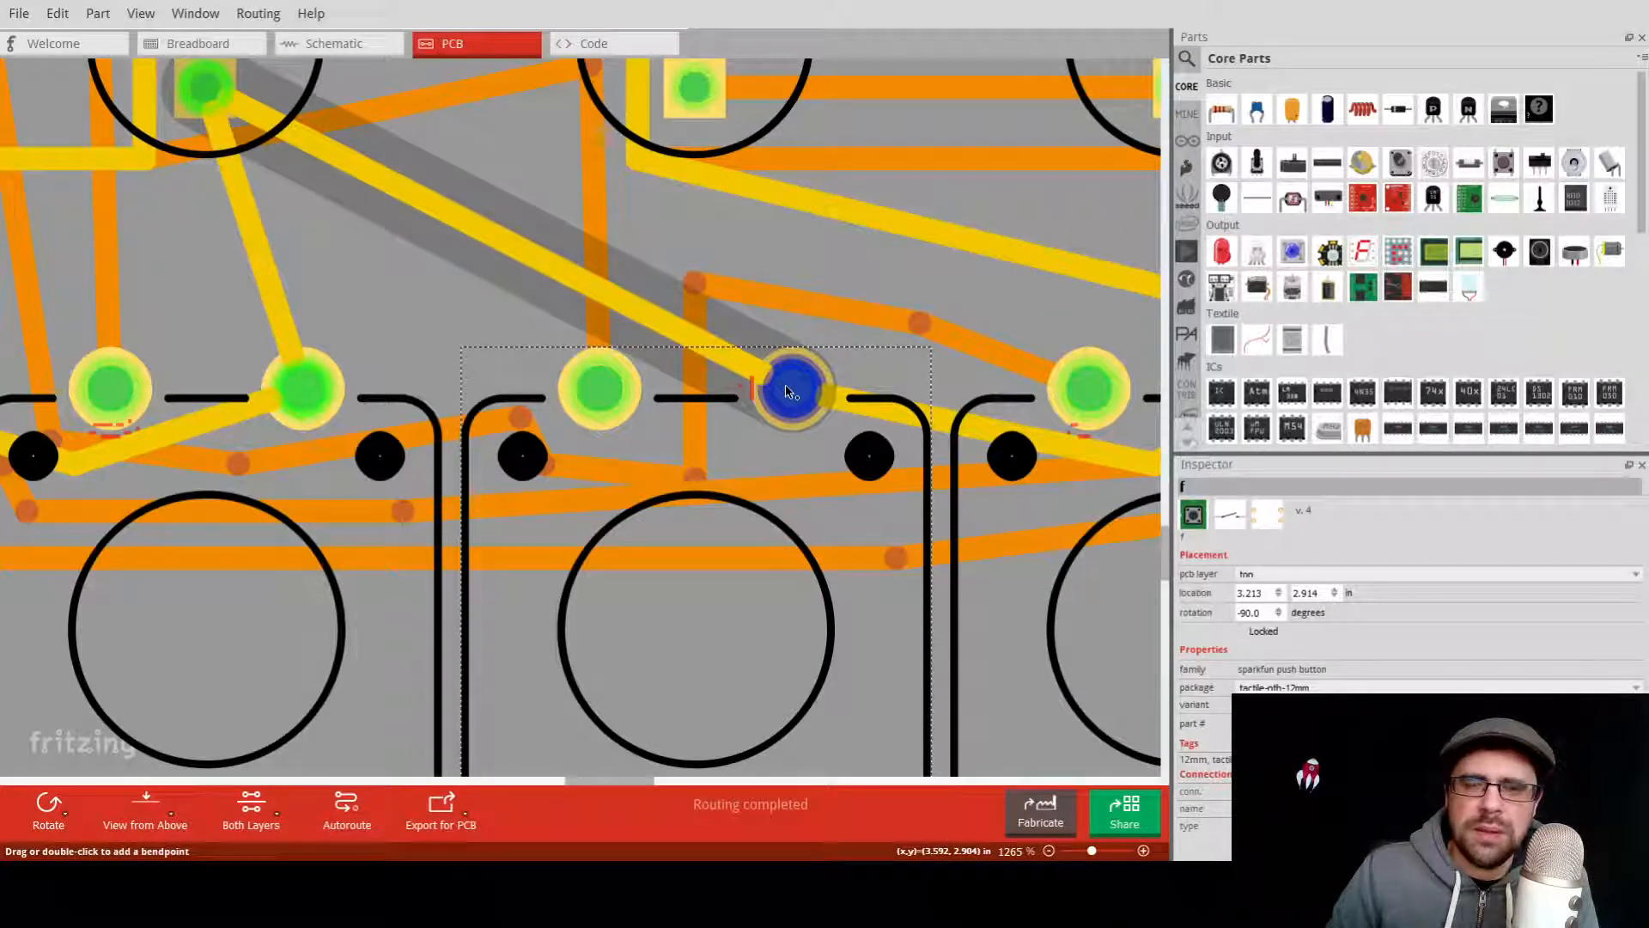
# Bend the yellow trace to the fourth button's upper right pad over the orange trace's upper bend point and recheck the design rules.
pyautogui.click(569, 286)
pyautogui.moveTo(569, 286); pyautogui.dragTo(676, 284)
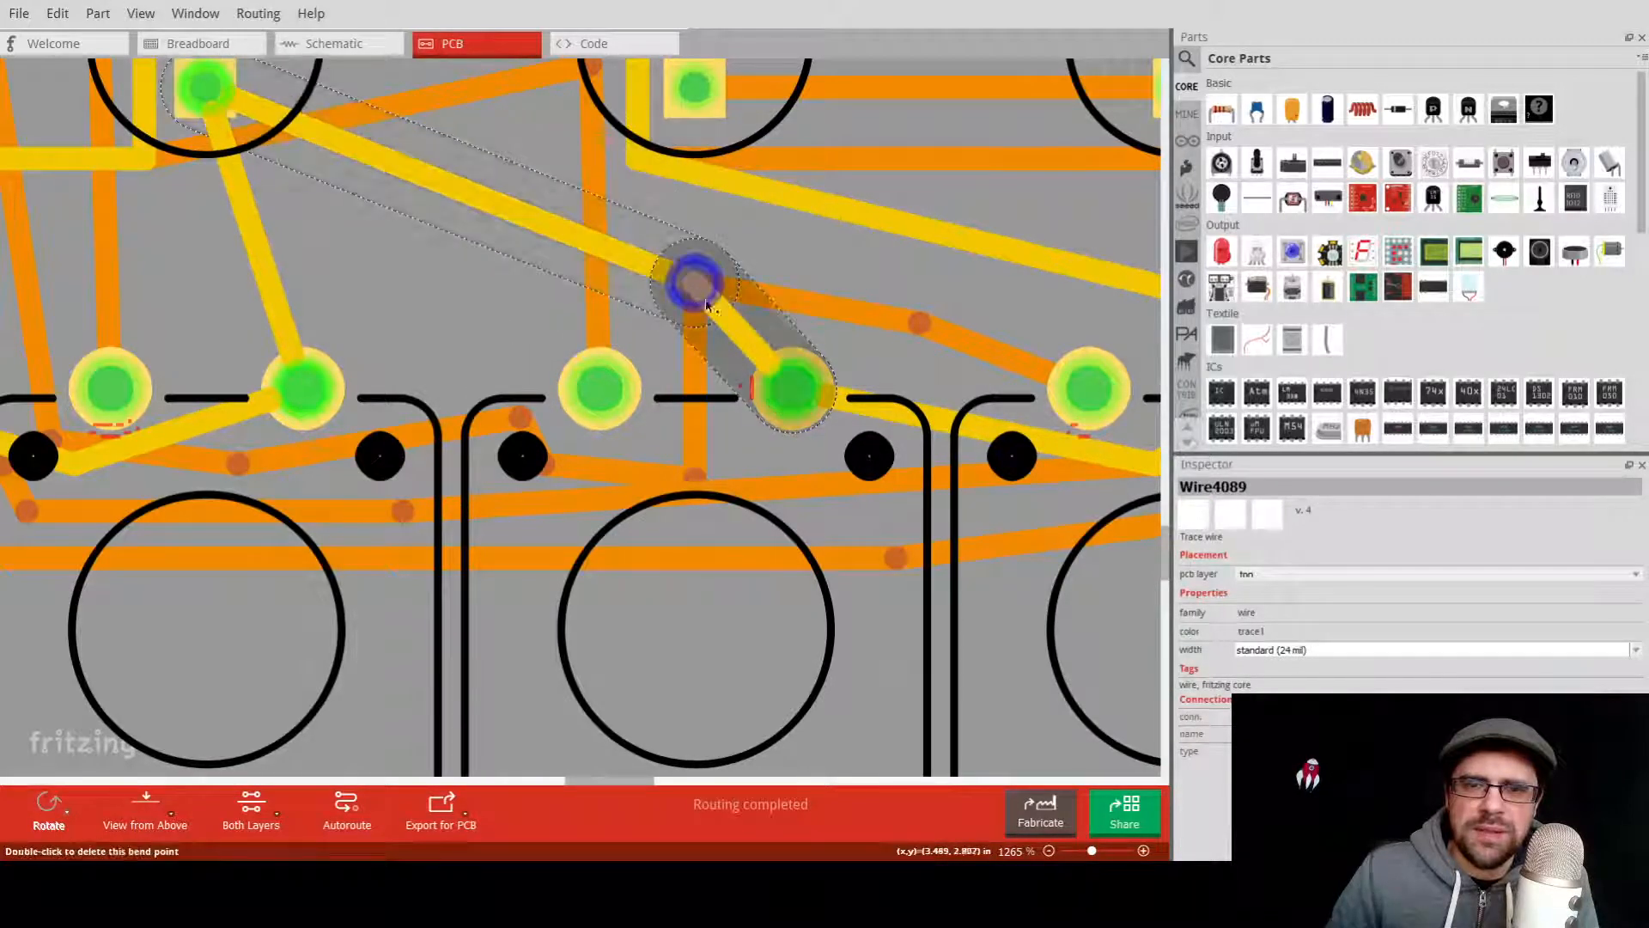
pyautogui.click(243, 16)
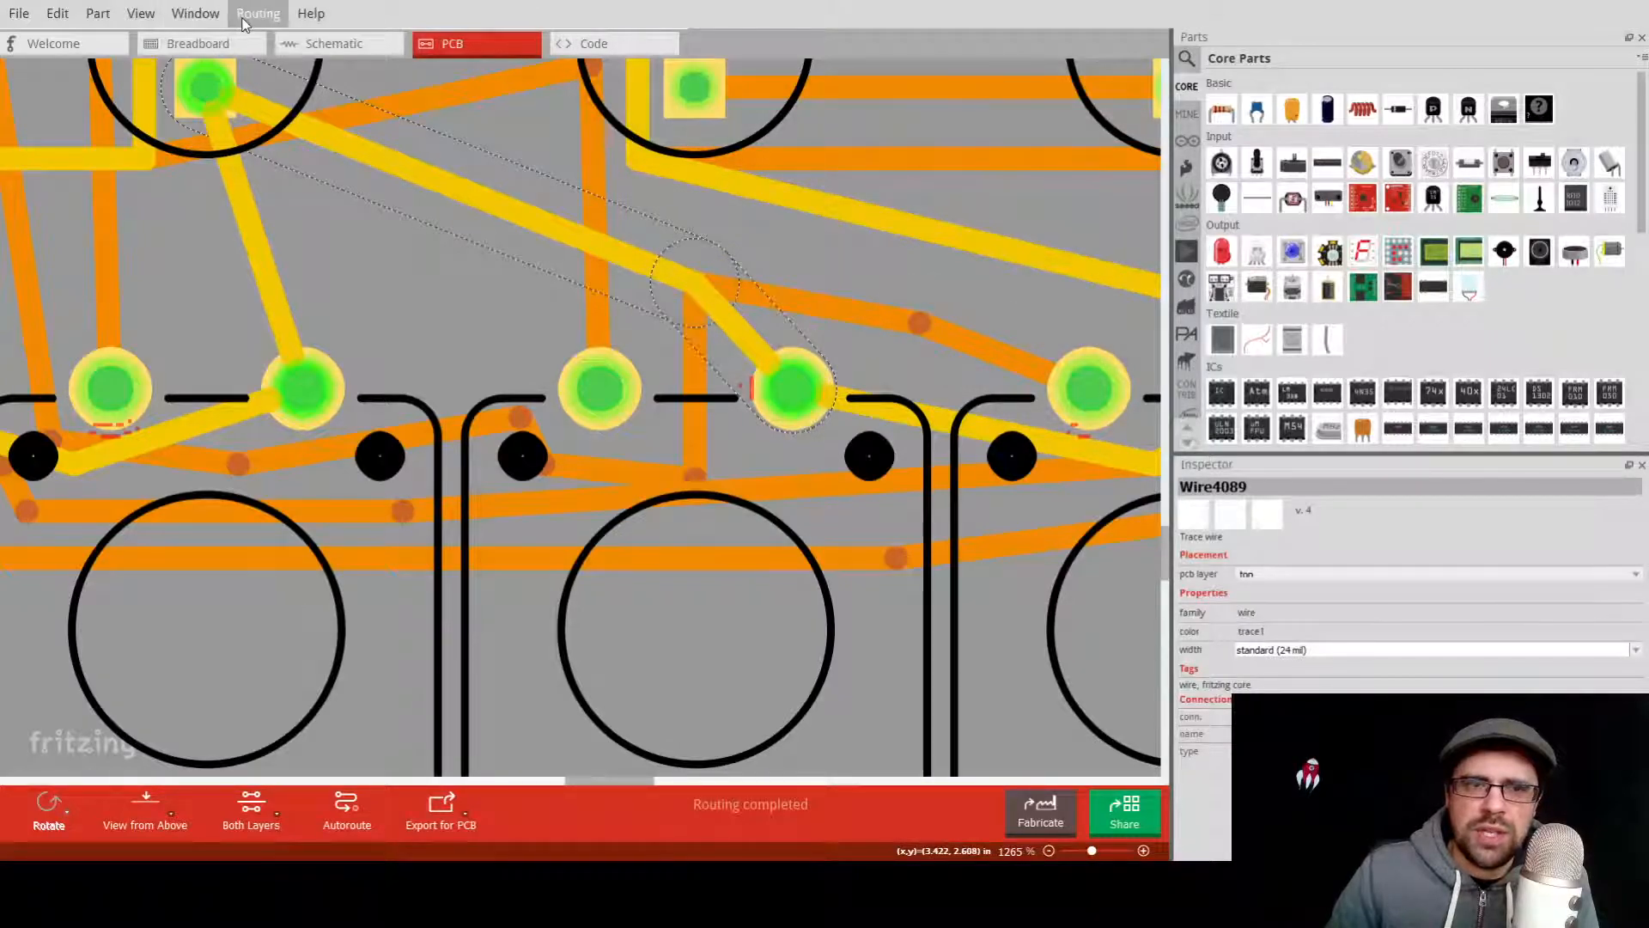
pyautogui.click(275, 68)
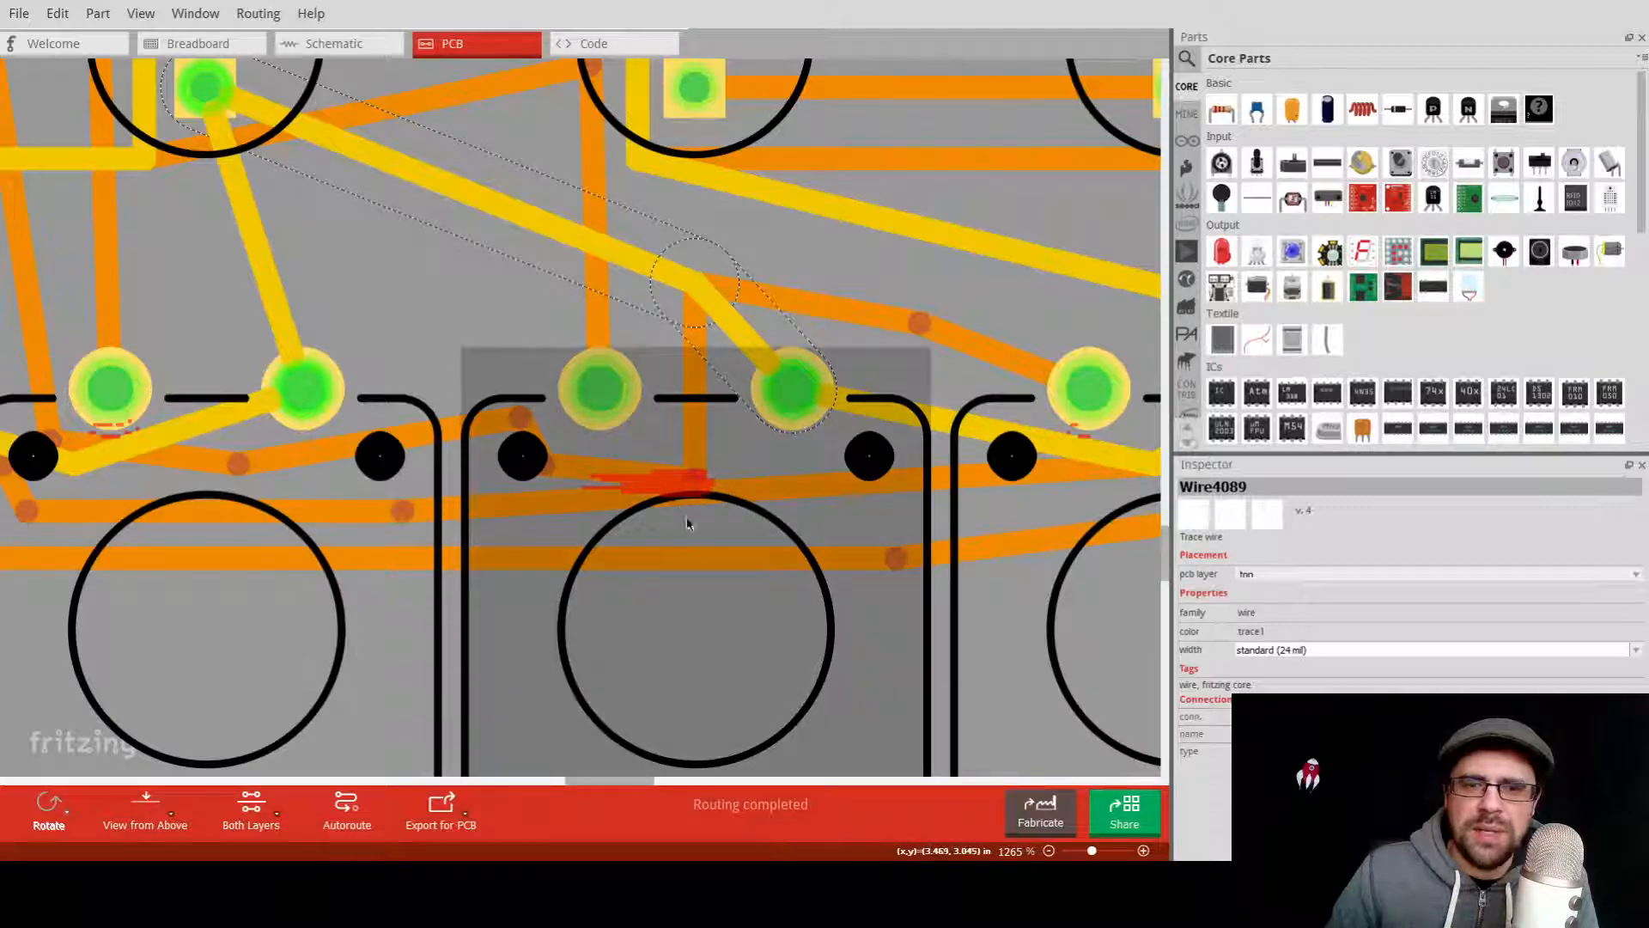
# Bend the two long orange traces crossing the fourth push button downward, away from the lower end of the vertical orange trace.
pyautogui.click(775, 560)
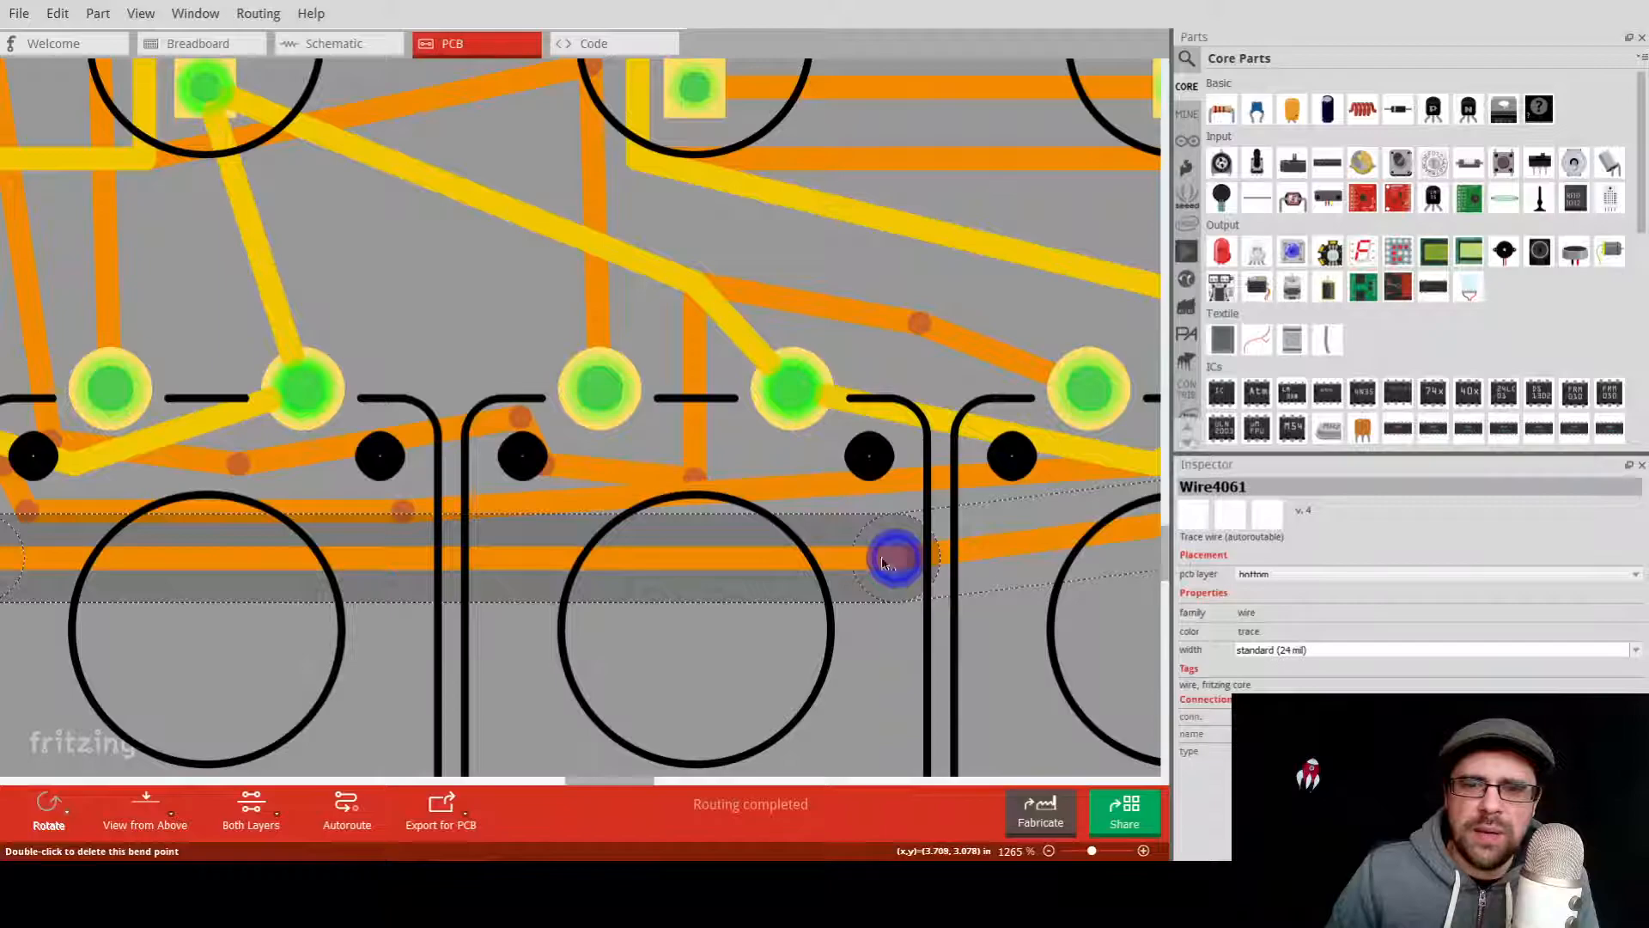
pyautogui.moveTo(792, 554)
pyautogui.mouseDown()
pyautogui.moveTo(787, 646)
pyautogui.moveTo(785, 632)
pyautogui.mouseUp()
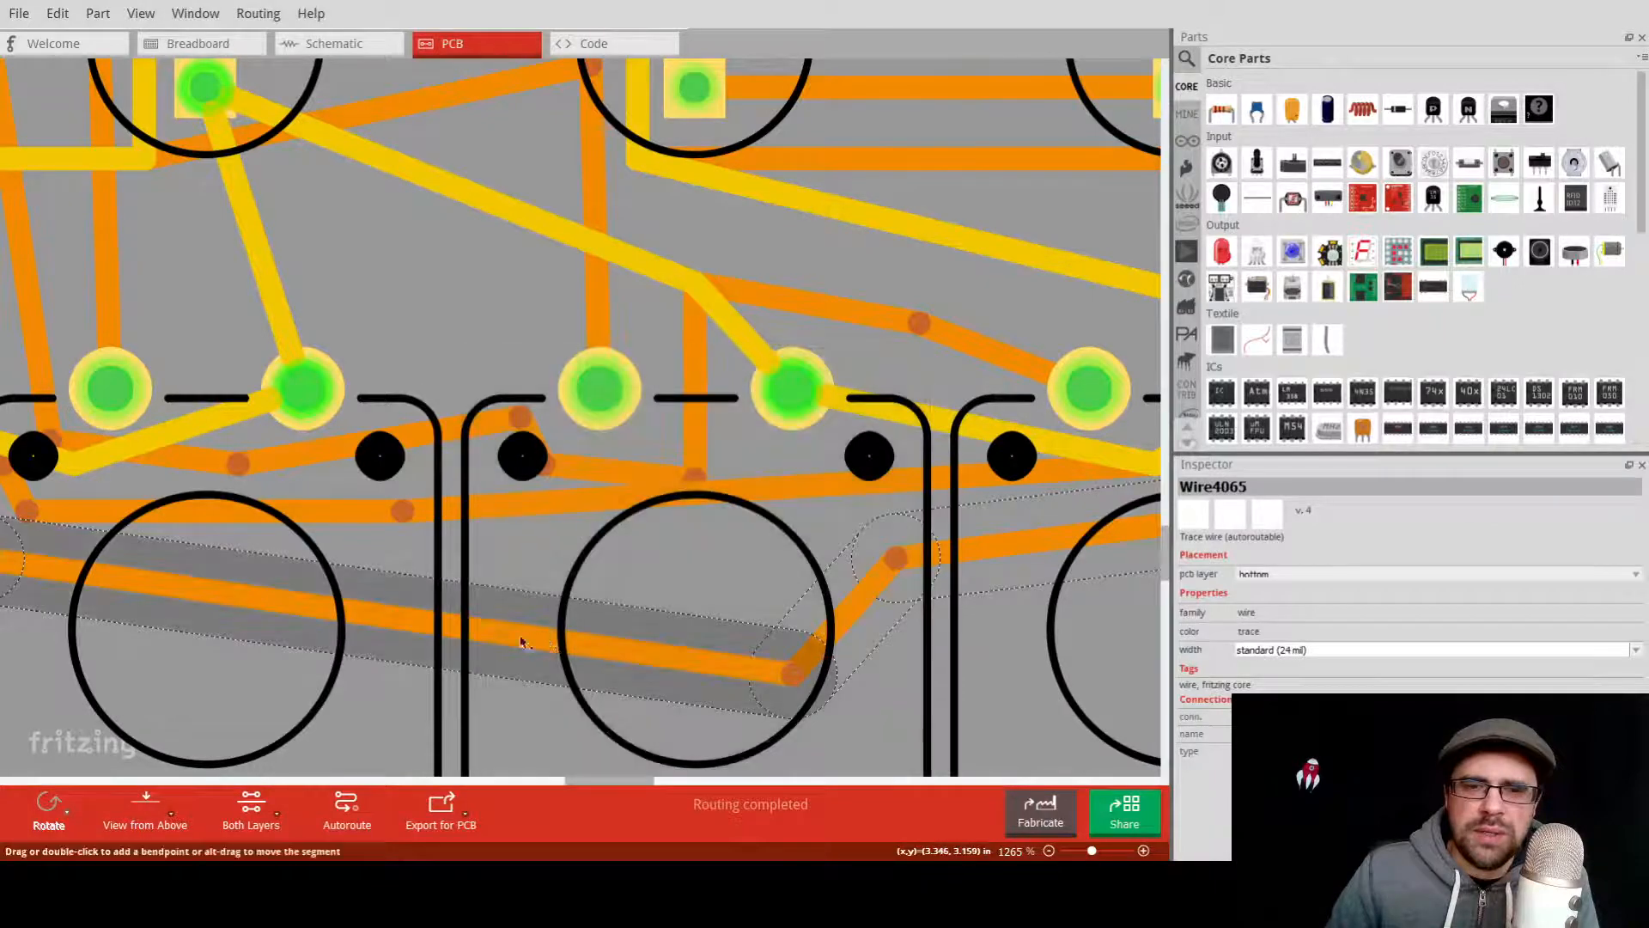
pyautogui.moveTo(440, 564)
pyautogui.mouseDown()
pyautogui.moveTo(644, 527)
pyautogui.moveTo(461, 547)
pyautogui.mouseUp()
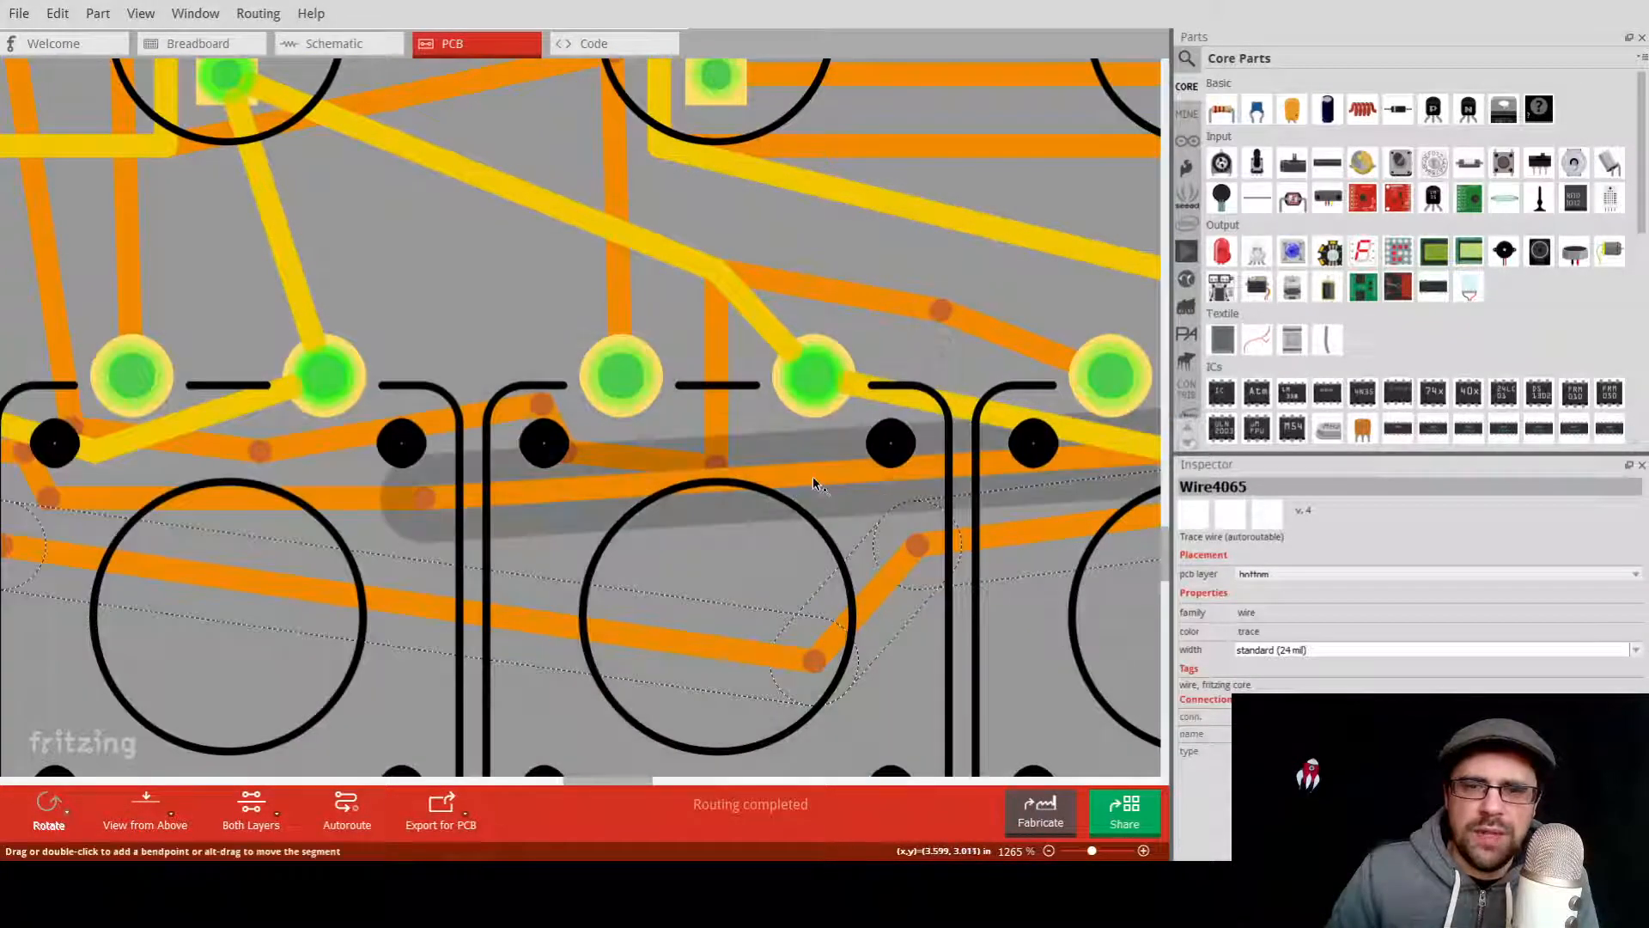
pyautogui.click(804, 483)
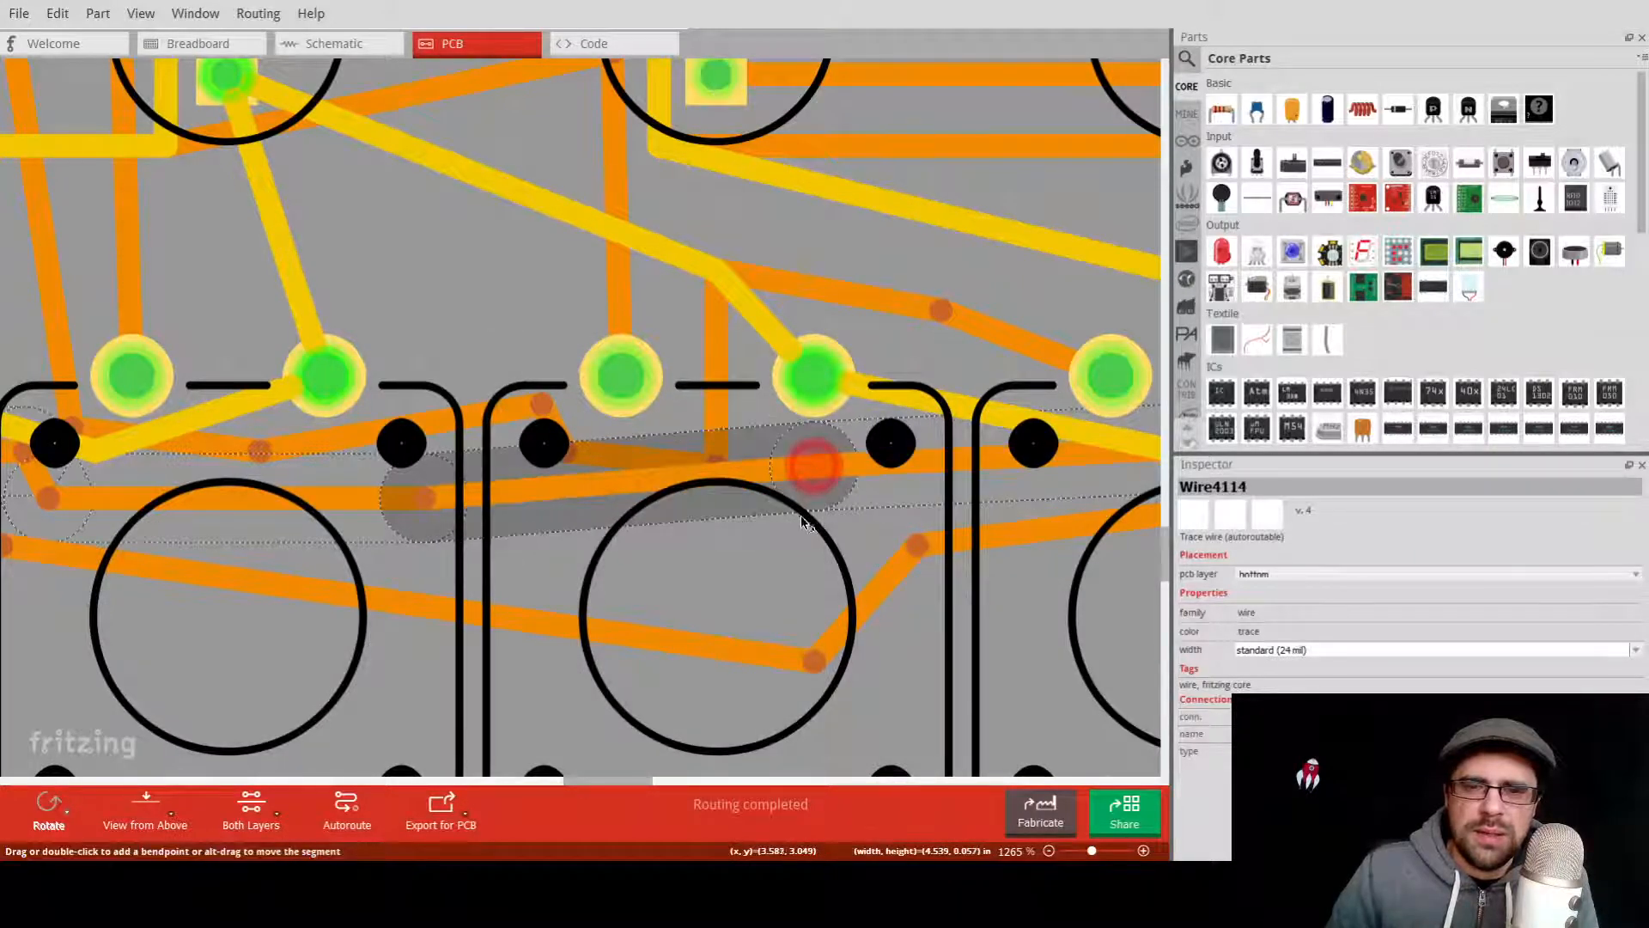
pyautogui.moveTo(800, 481)
pyautogui.mouseDown()
pyautogui.moveTo(797, 519)
pyautogui.moveTo(751, 510)
pyautogui.moveTo(731, 527)
pyautogui.mouseUp()
pyautogui.click(912, 546)
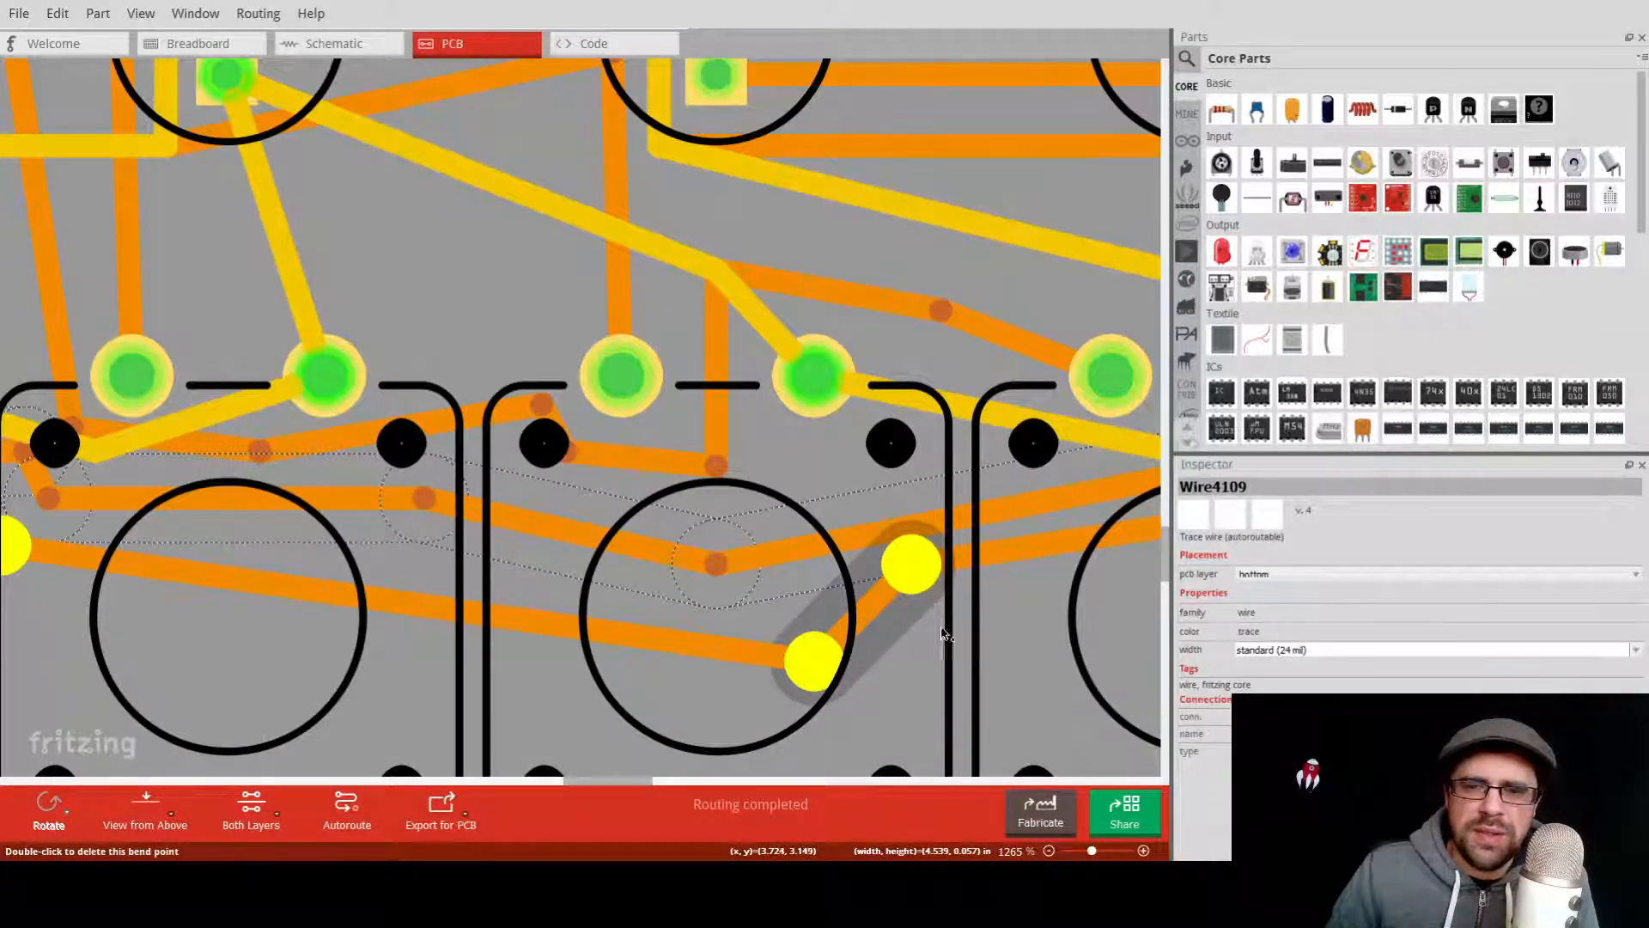
pyautogui.moveTo(914, 567); pyautogui.dragTo(911, 660)
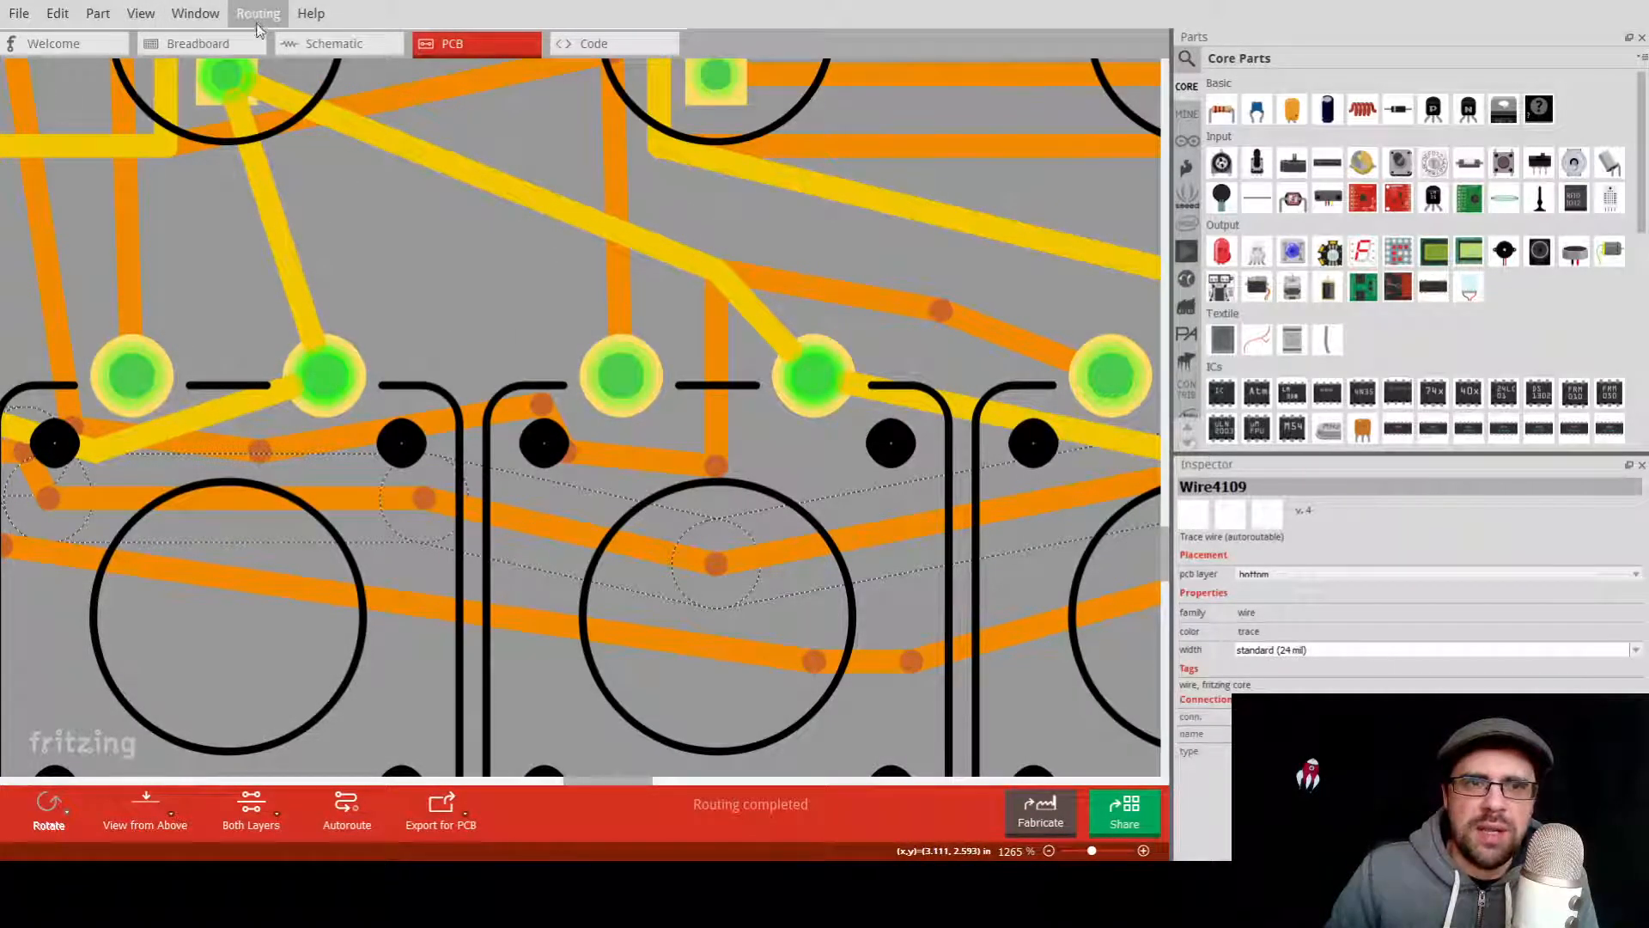
# Recheck the design rules on the bottom and top copper layers, ending with both layers active.
pyautogui.hotkey('ctrl', 'shift', '1')
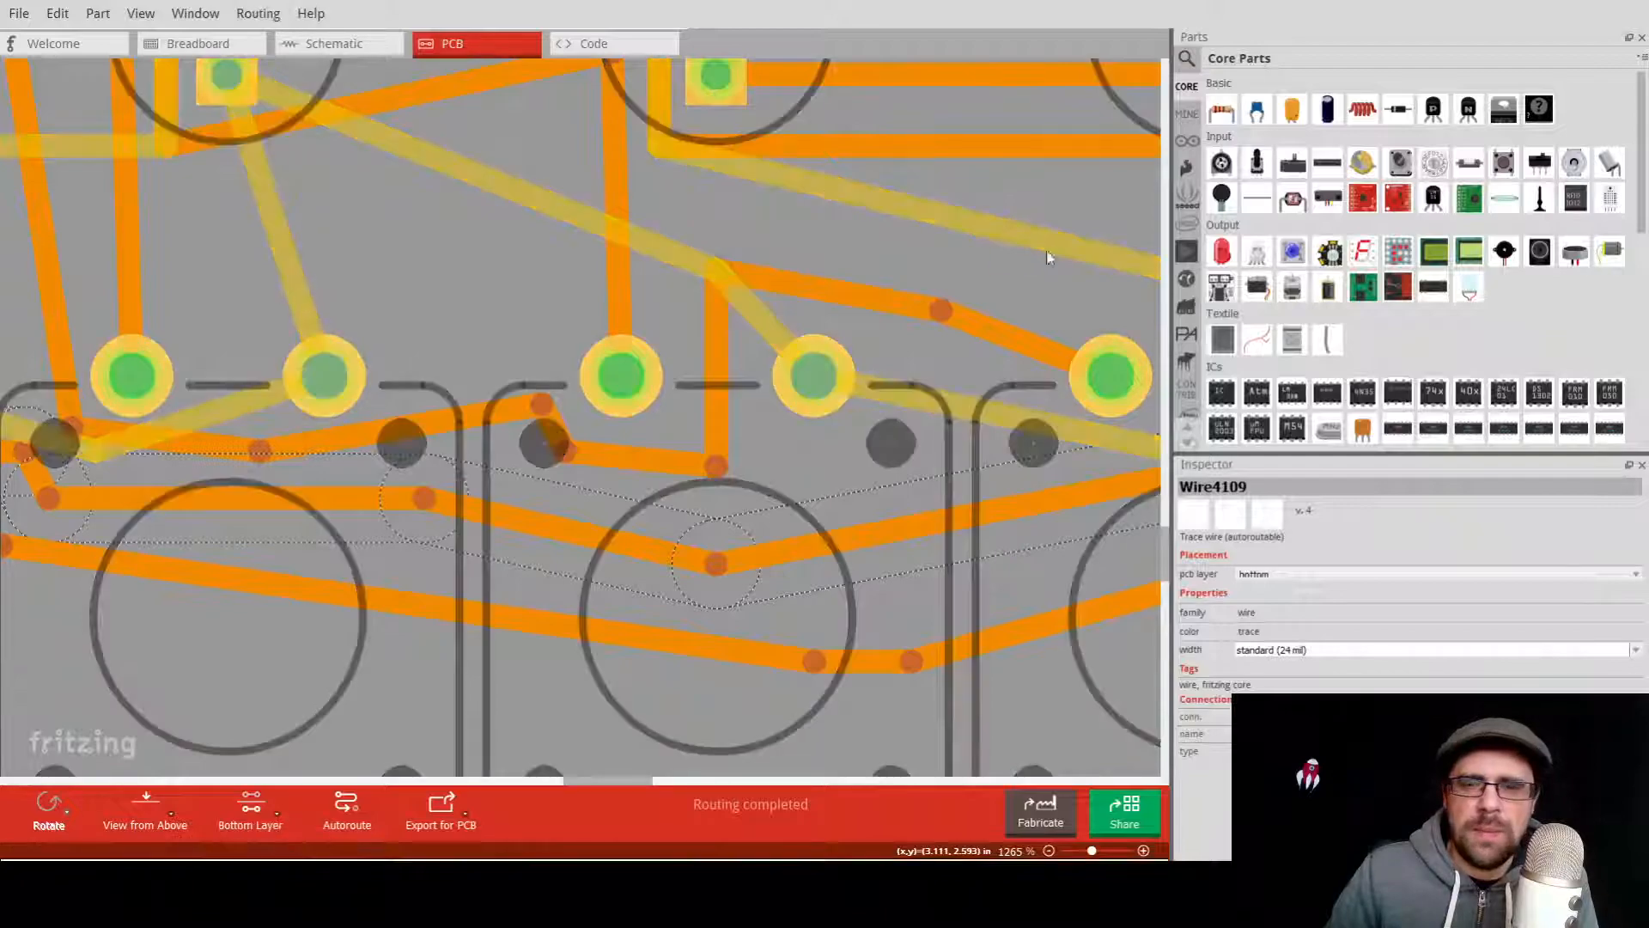
pyautogui.hotkey('ctrl', 'shift', '2')
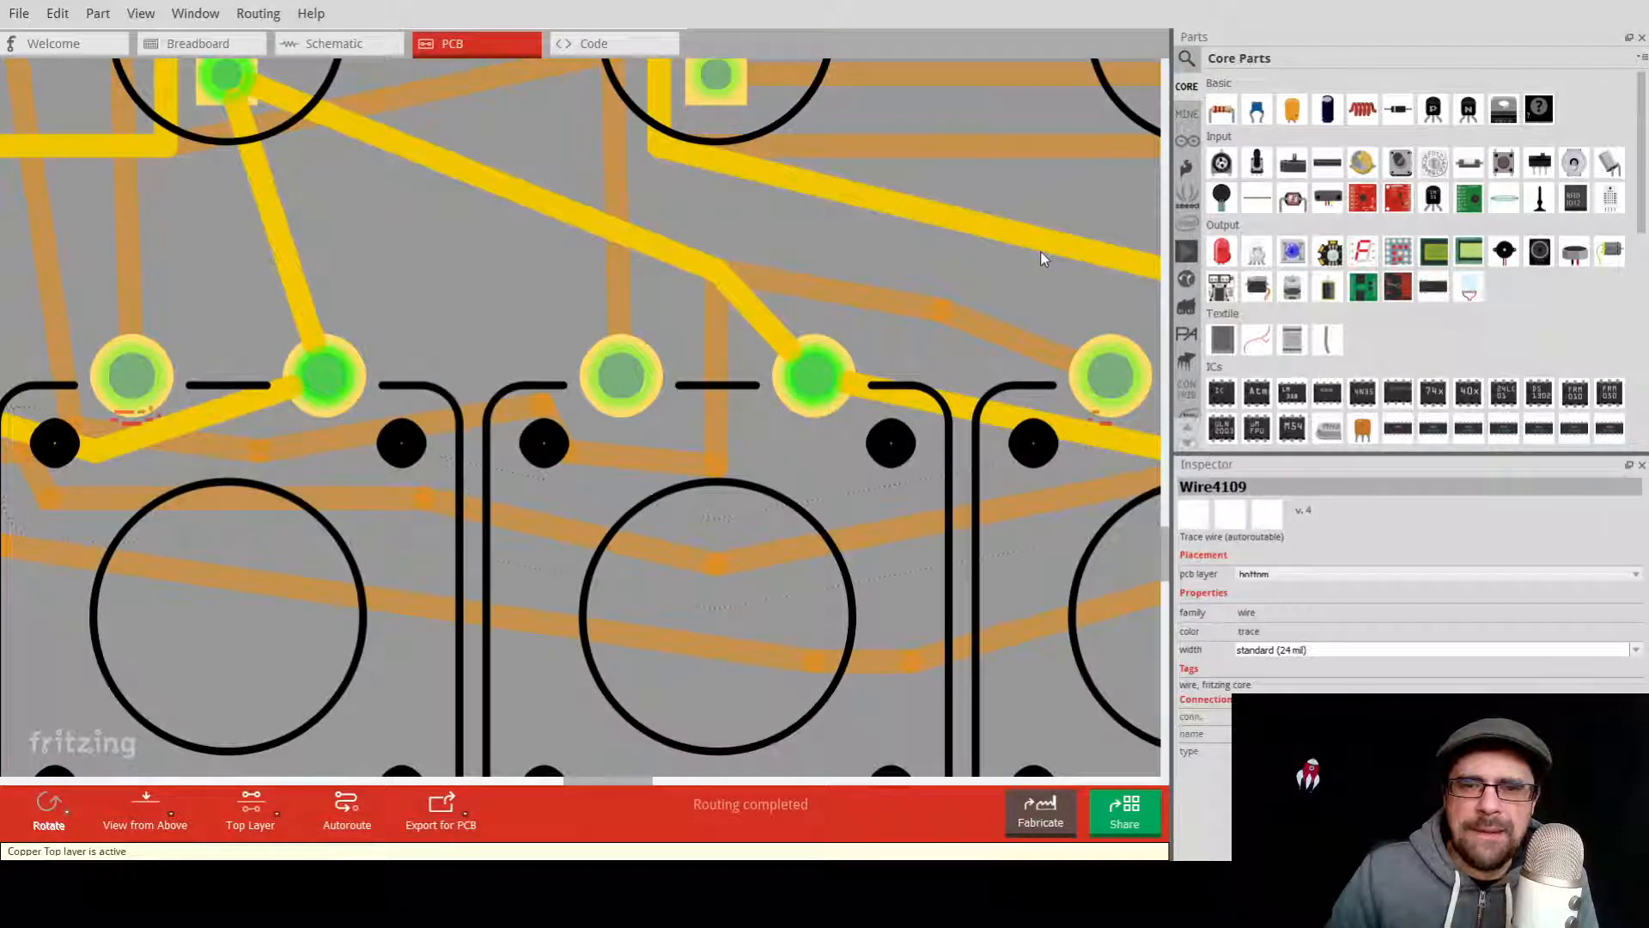
pyautogui.hotkey('ctrl', 'shift', '3')
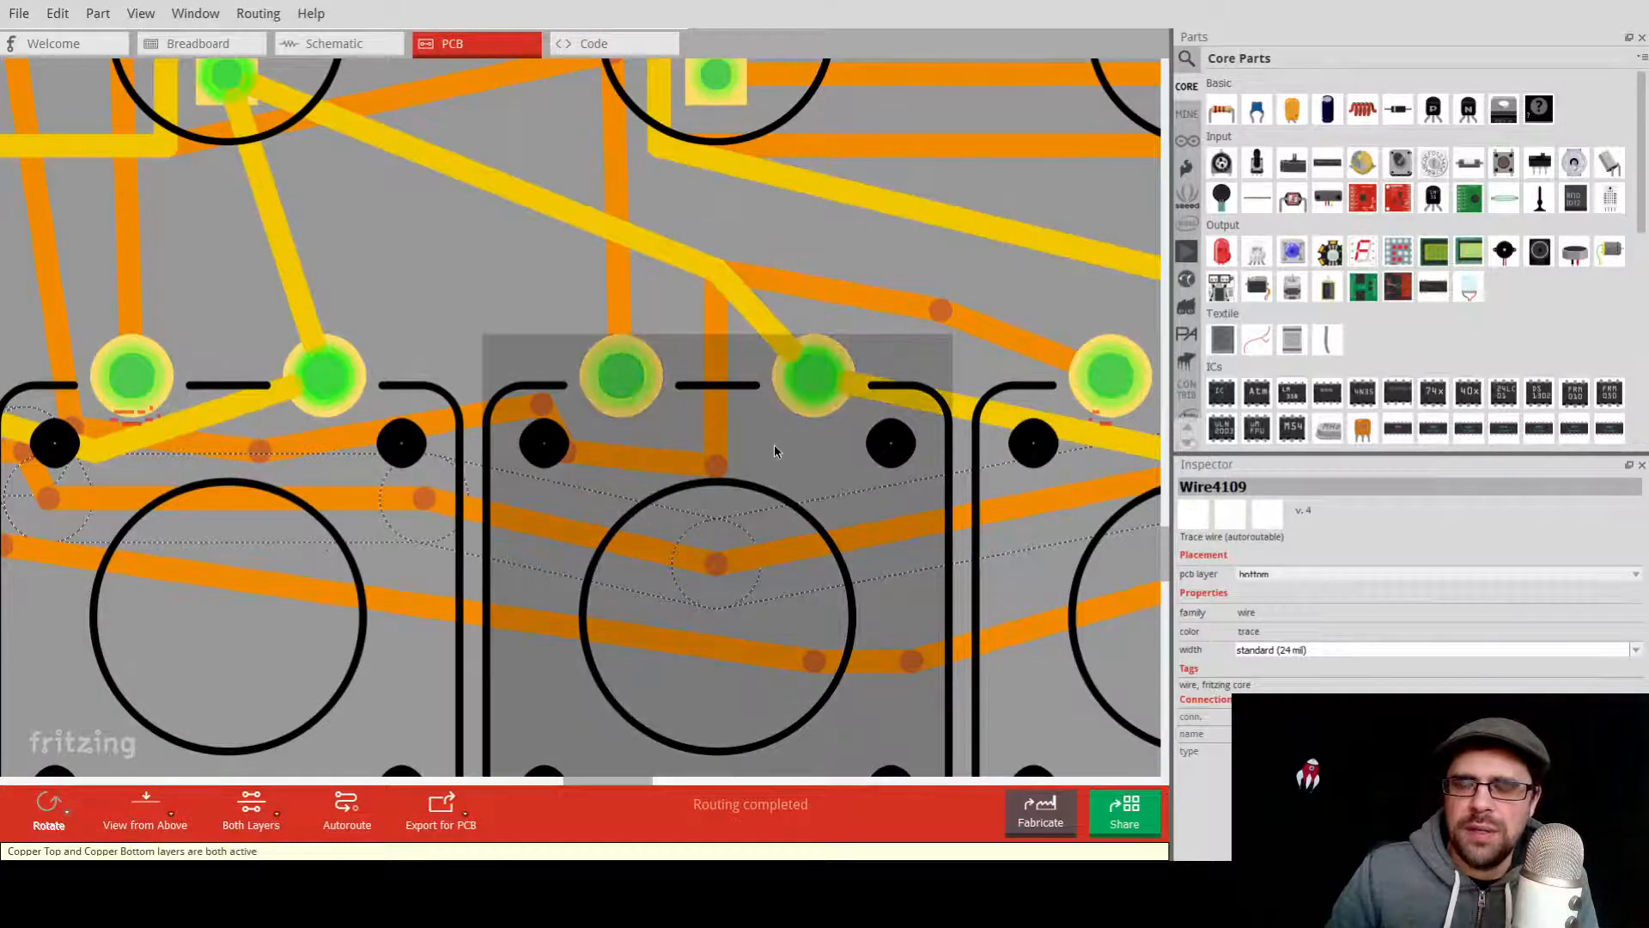
# Move the lowest orange trace's bend point down between the second and third push buttons to make room for the traces above.
pyautogui.scroll(-1, 793, 452)
pyautogui.scroll(-1, 792, 446)
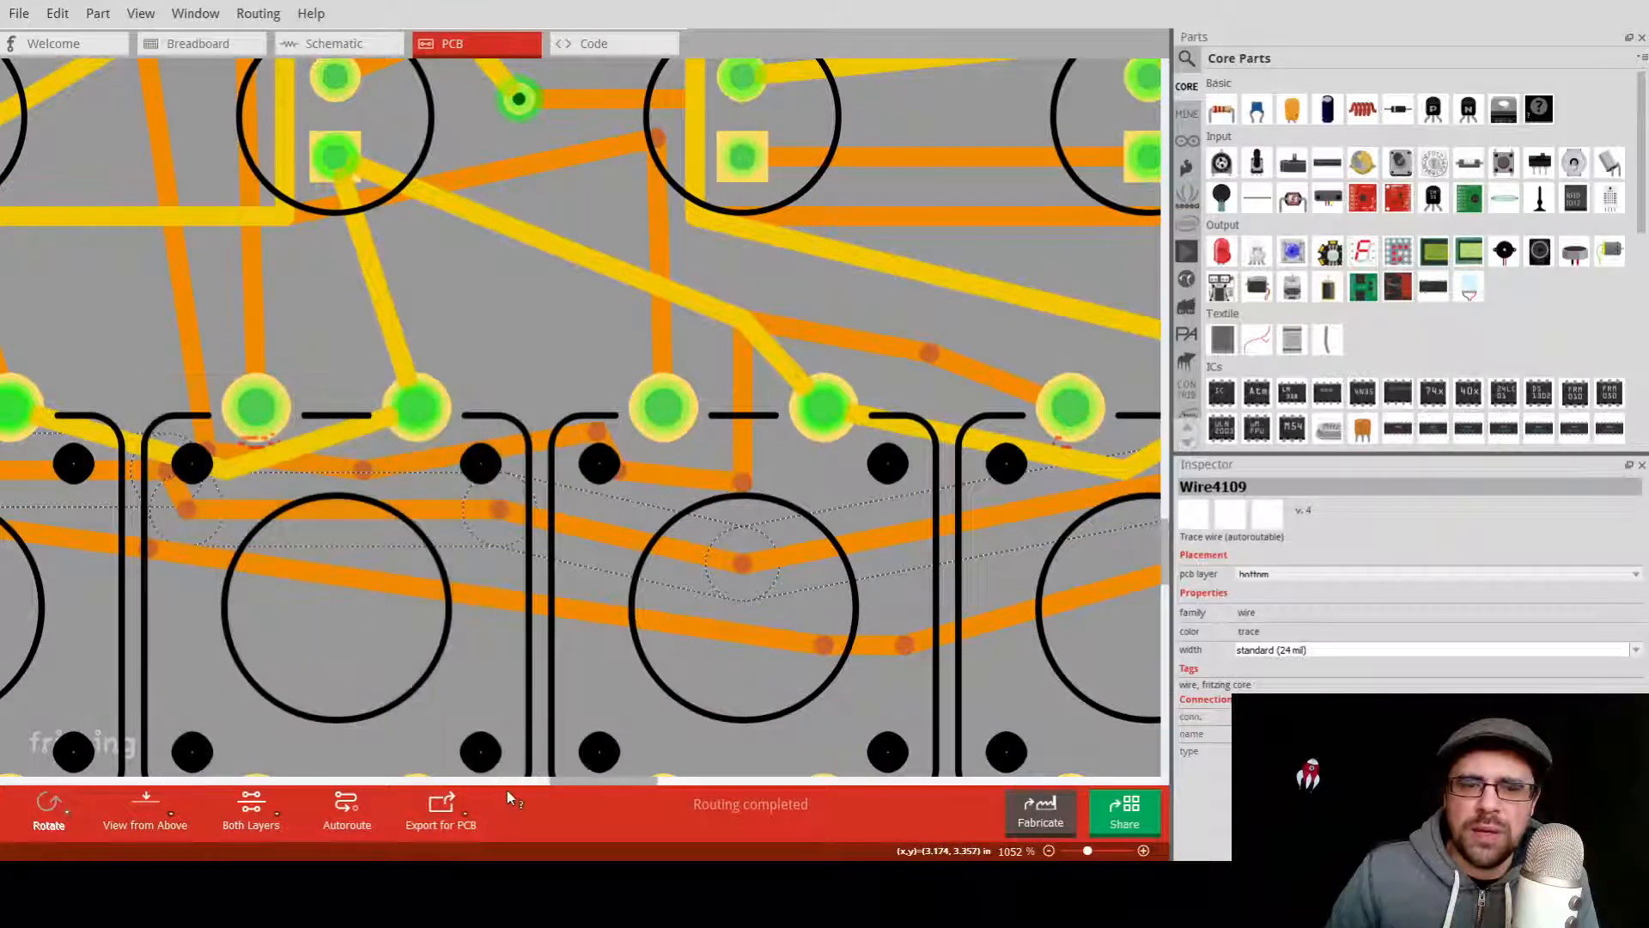
pyautogui.scroll(2, 318, 485)
pyautogui.scroll(2, 323, 489)
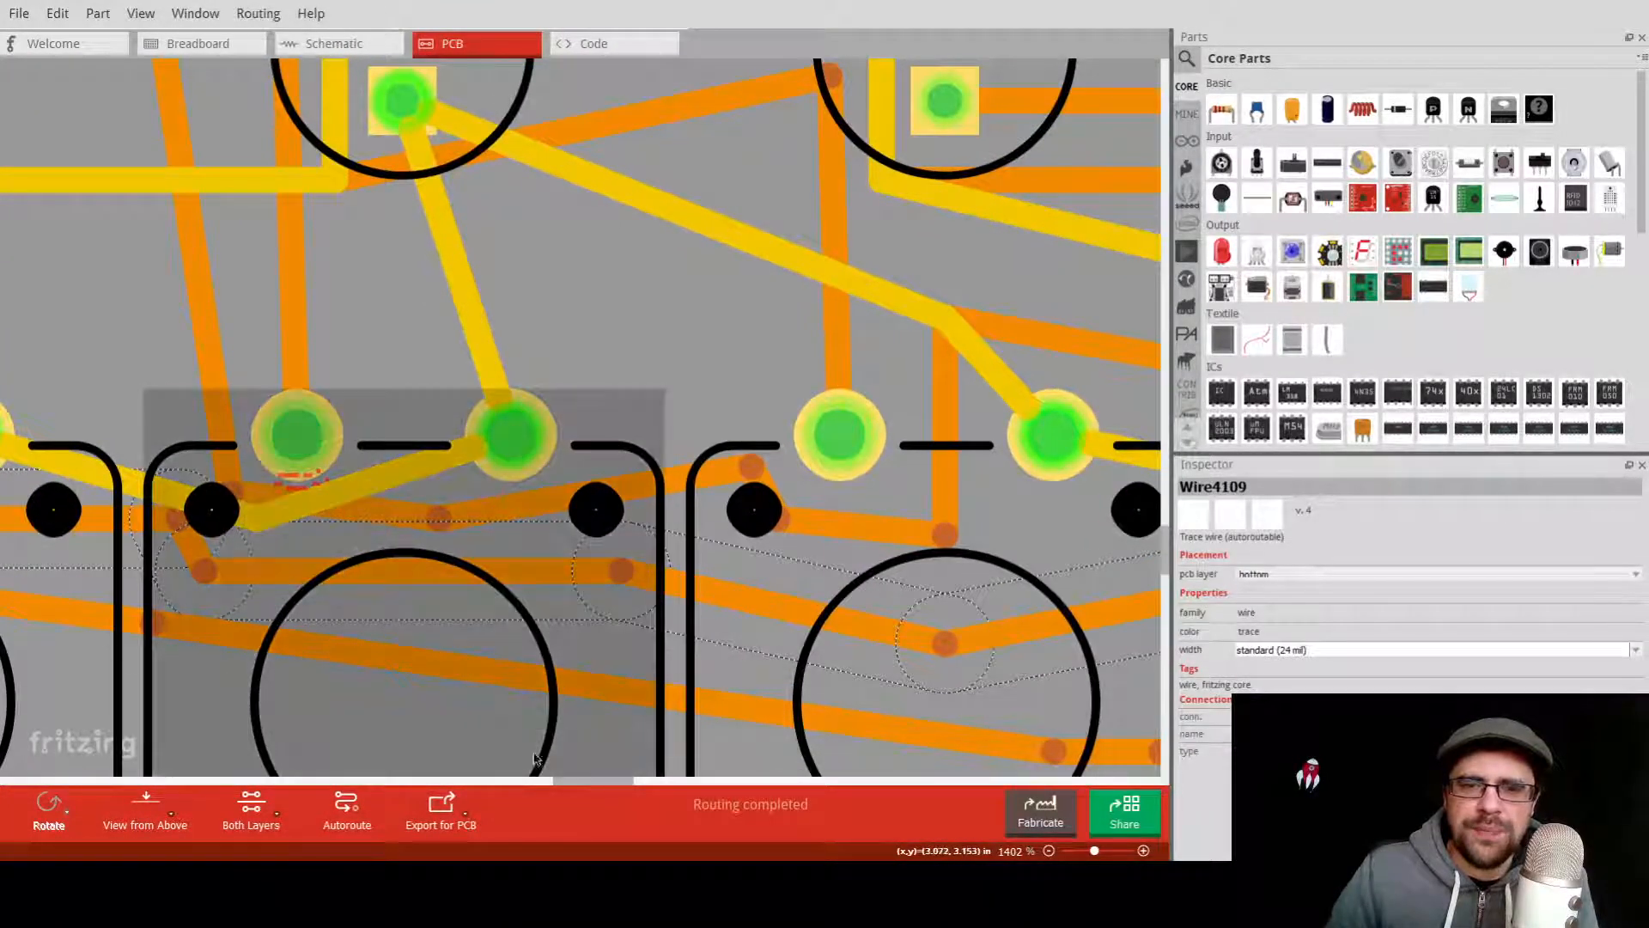
pyautogui.moveTo(617, 780); pyautogui.dragTo(602, 784)
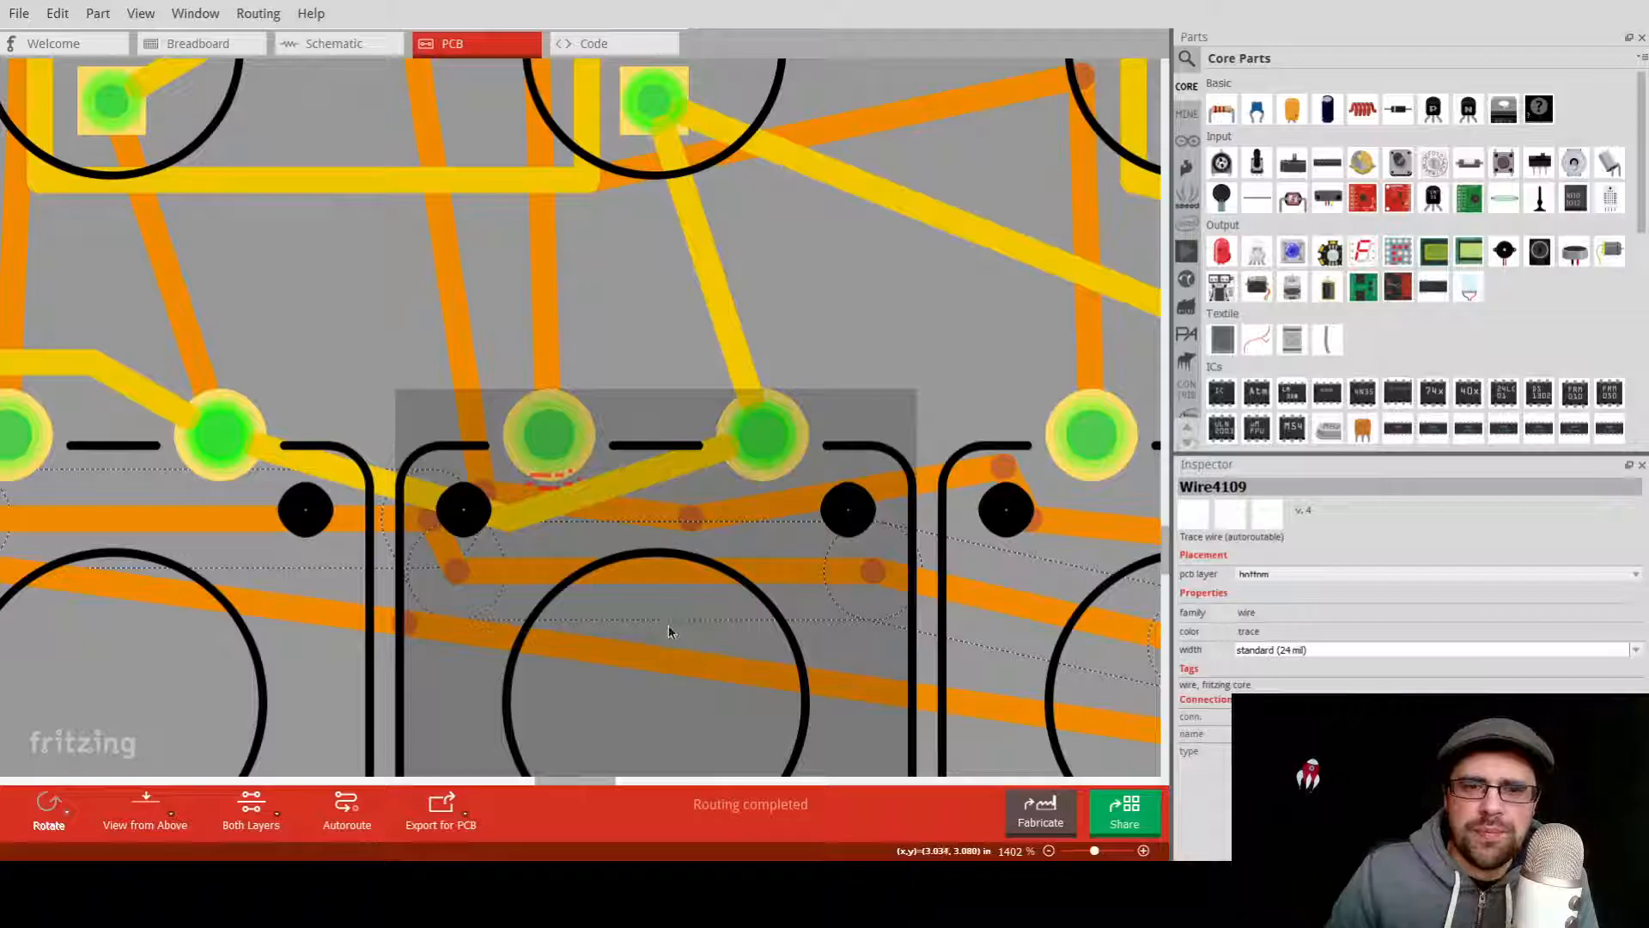
pyautogui.keyDown('ctrl'); pyautogui.scroll(-1, 519, 704); pyautogui.keyUp('ctrl')
pyautogui.keyDown('ctrl'); pyautogui.scroll(-1, 518, 707); pyautogui.keyUp('ctrl')
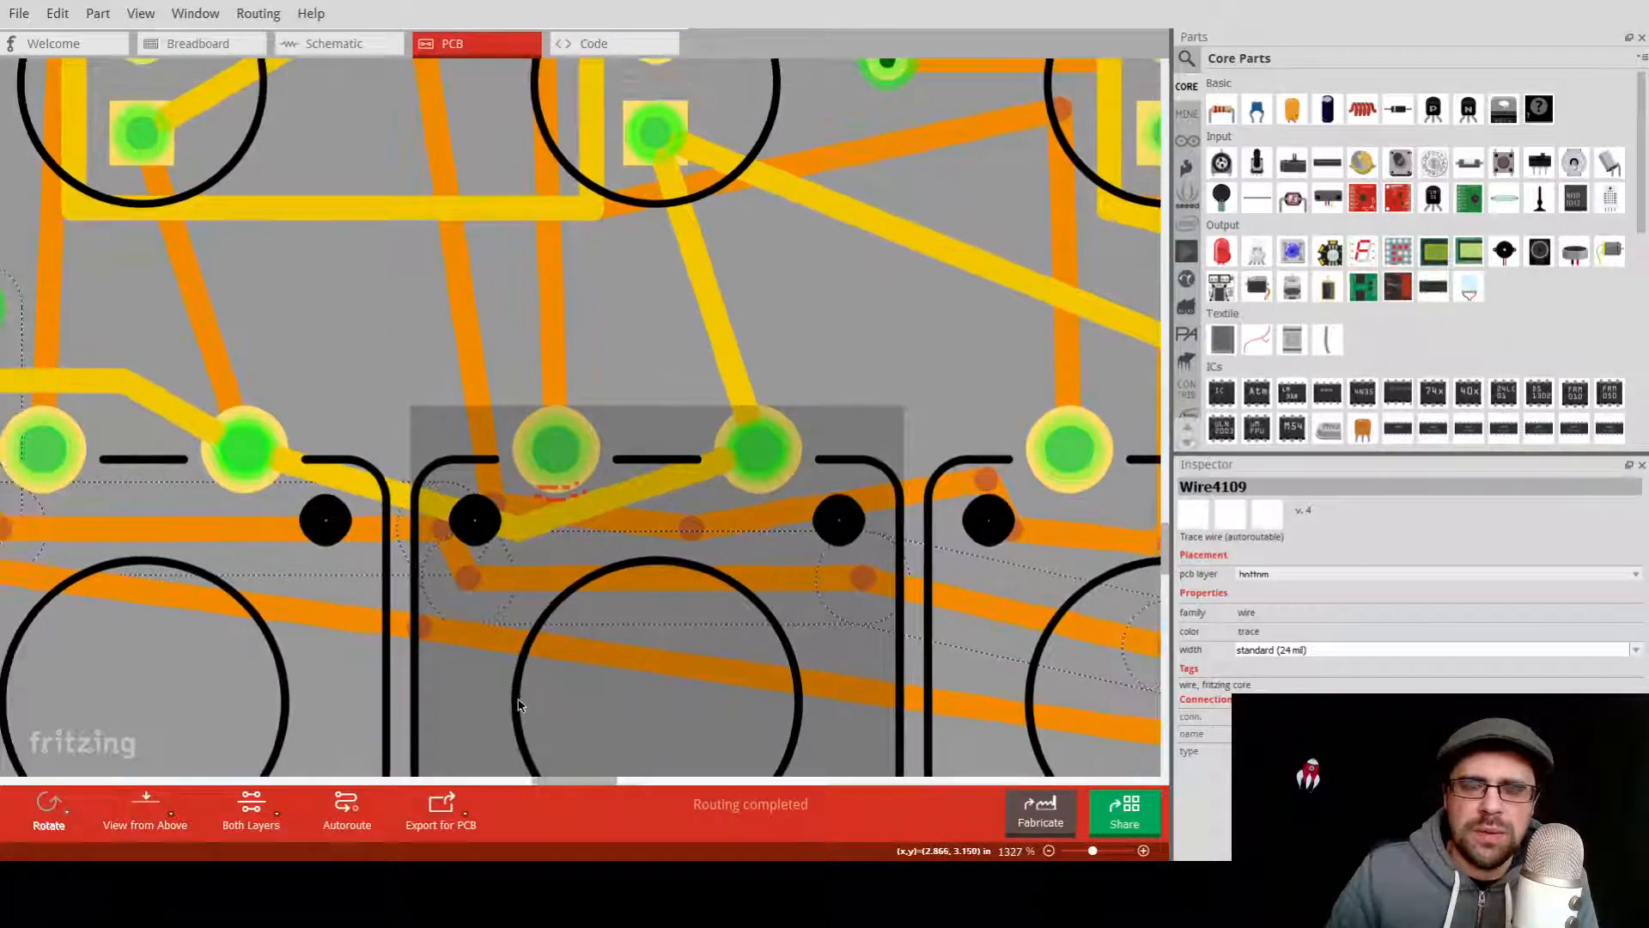
pyautogui.moveTo(510, 702); pyautogui.dragTo(551, 444)
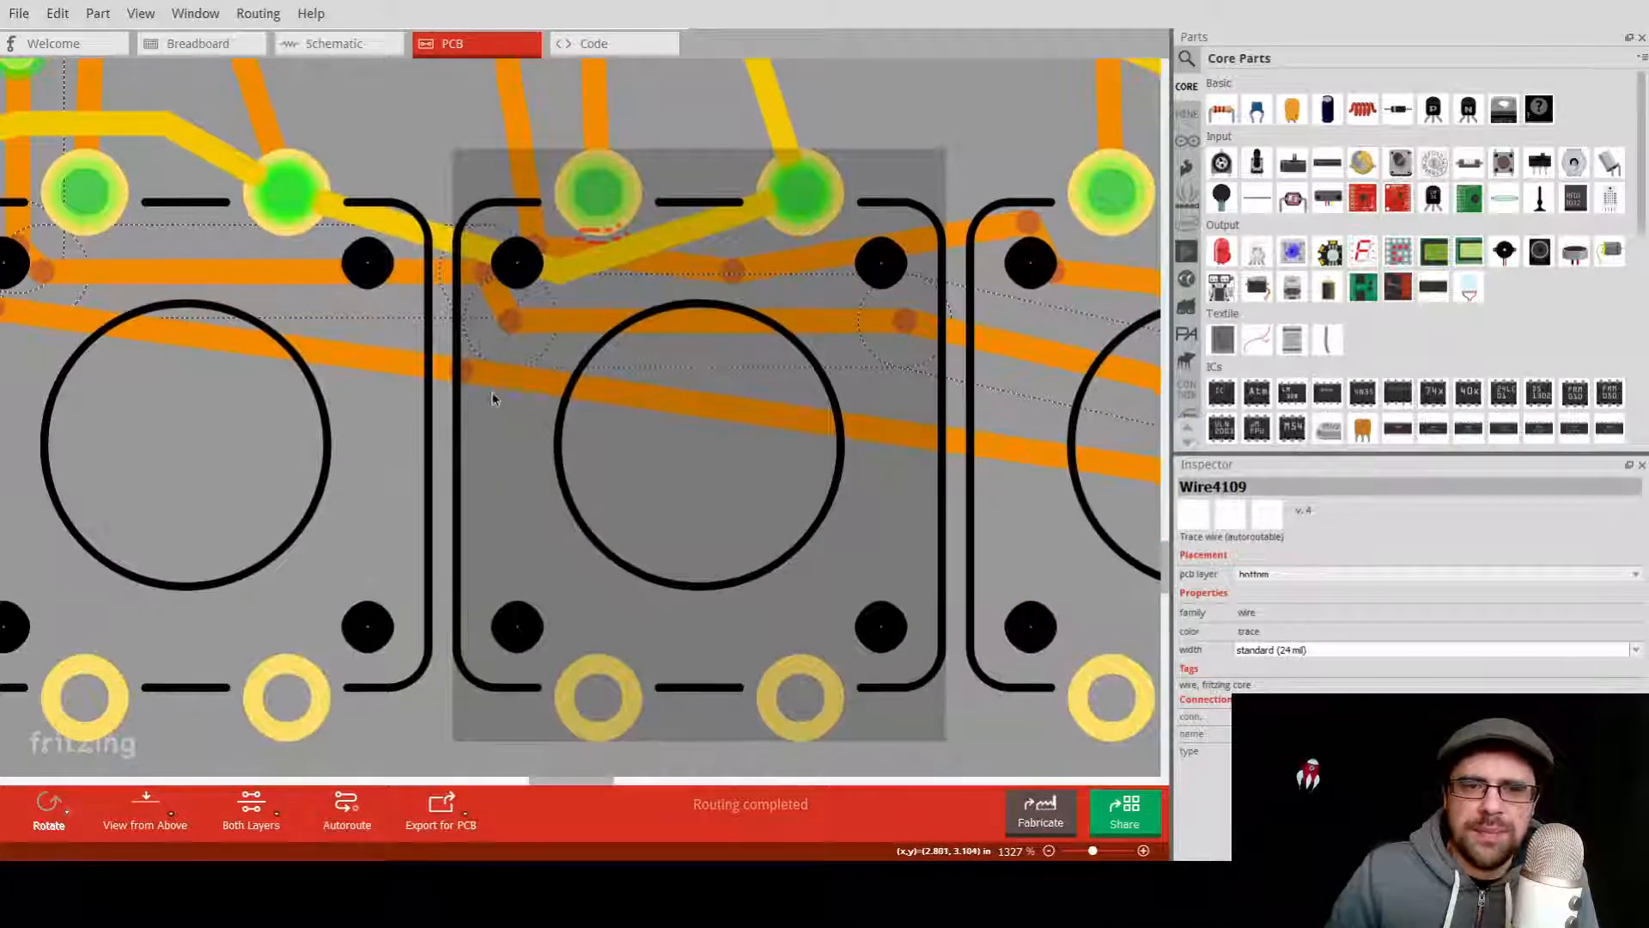
pyautogui.moveTo(462, 371)
pyautogui.mouseDown()
pyautogui.moveTo(461, 390)
pyautogui.moveTo(421, 406)
pyautogui.moveTo(423, 467)
pyautogui.mouseUp()
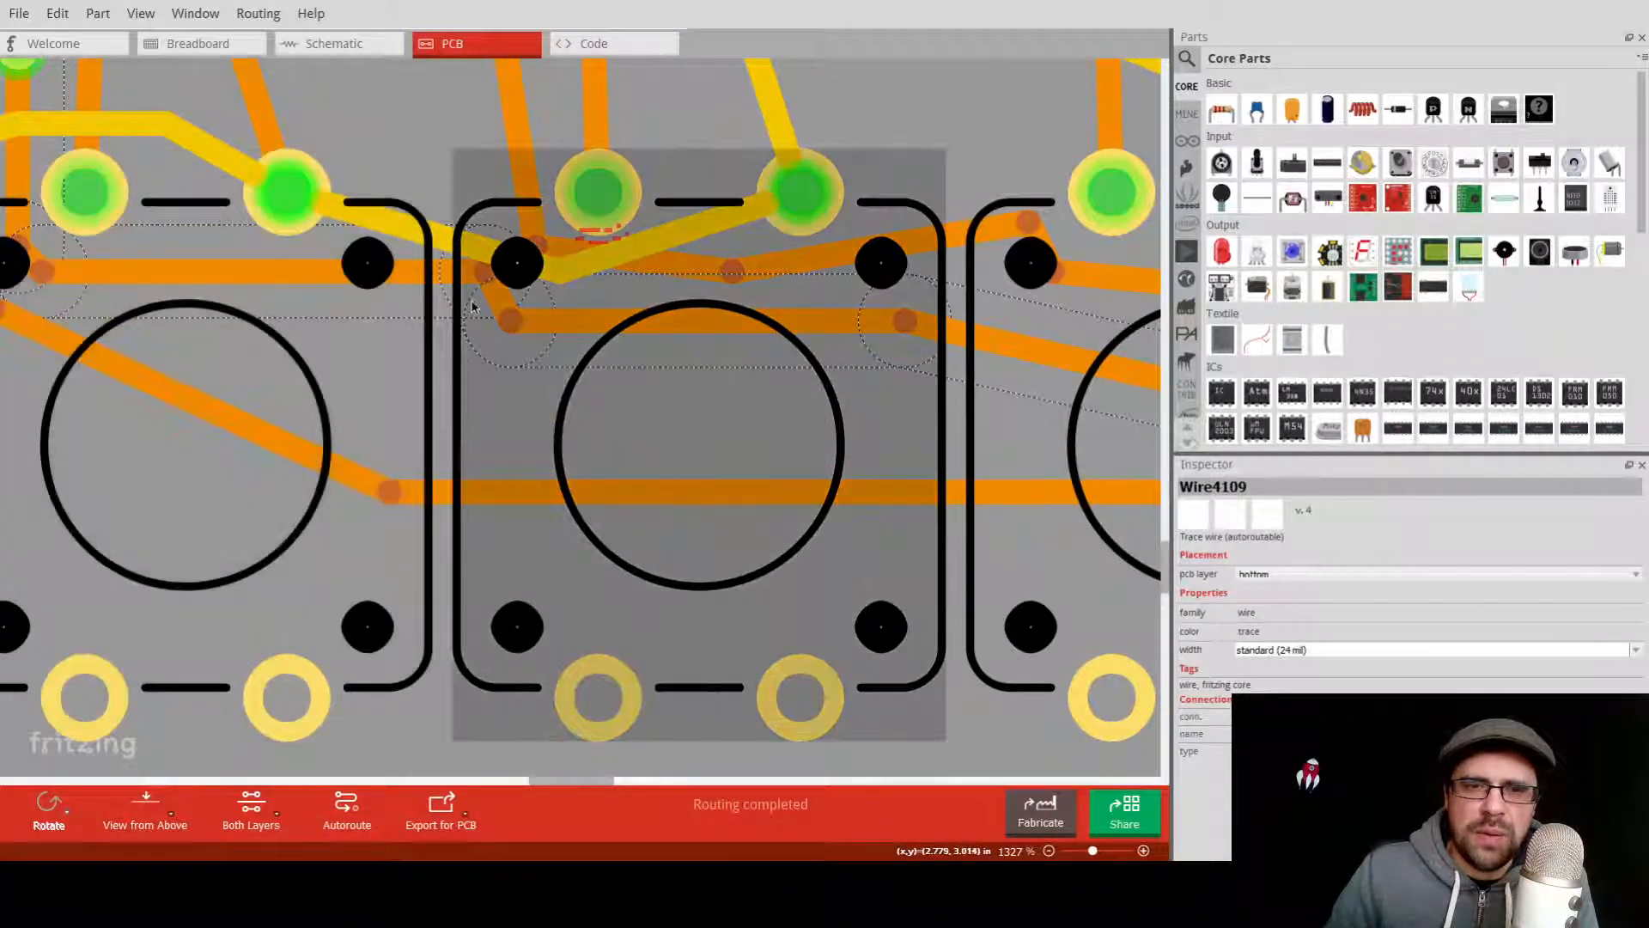
# Move the bend points of the middle orange trace down so it runs straight across the third push button.
pyautogui.moveTo(513, 326); pyautogui.dragTo(518, 349)
pyautogui.moveTo(901, 326); pyautogui.dragTo(903, 383)
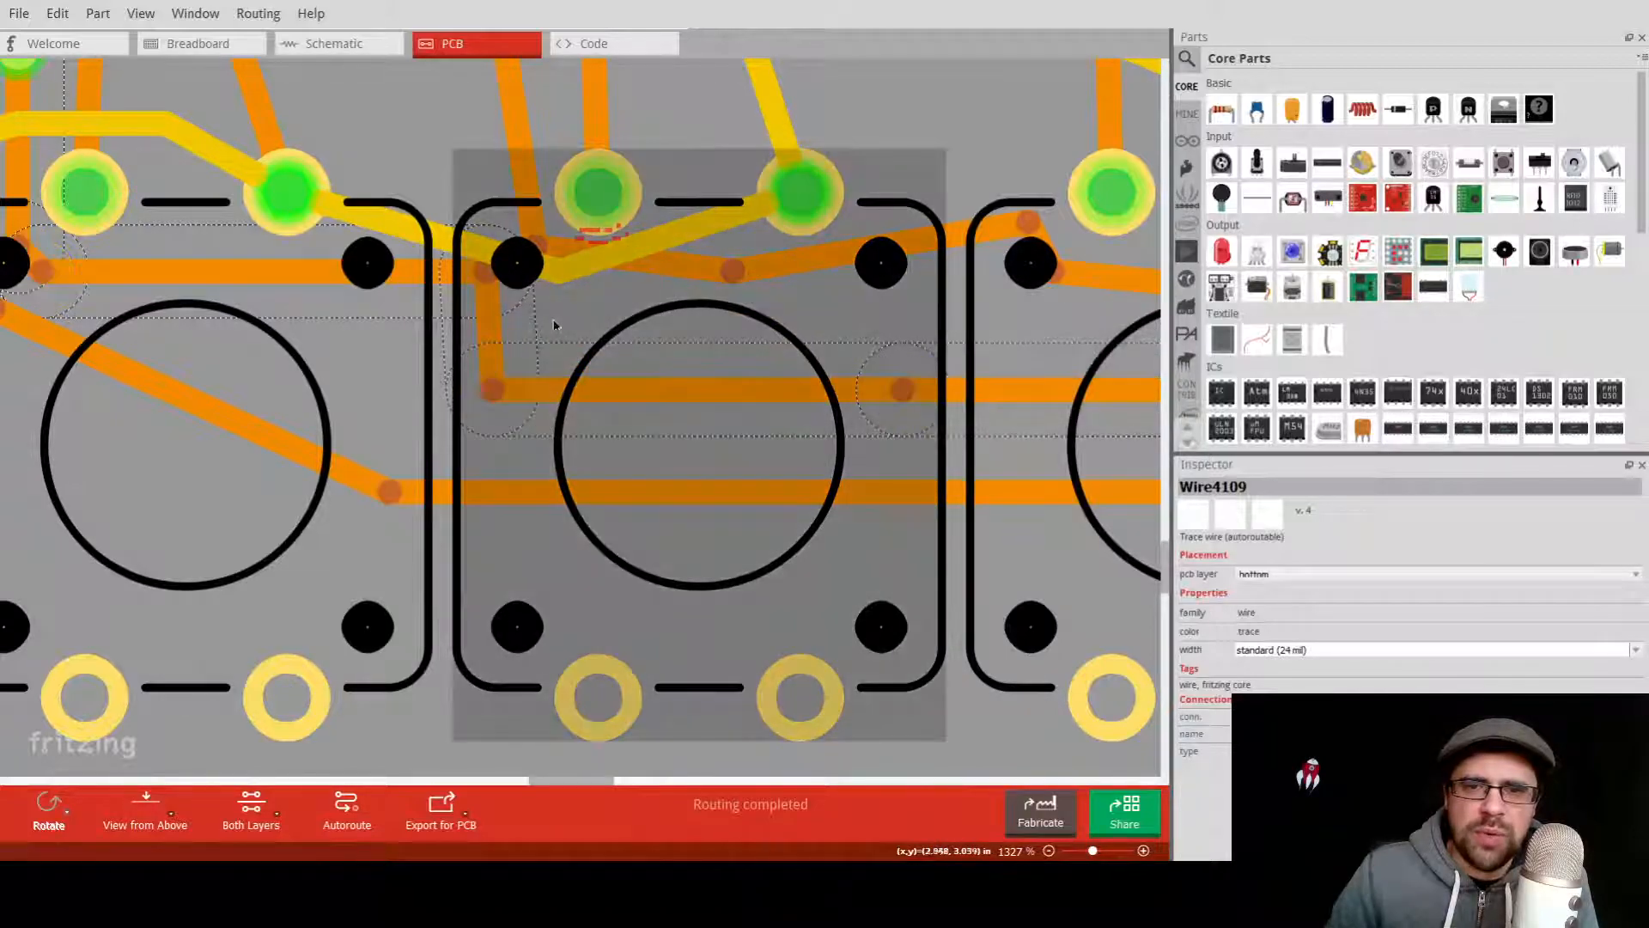
pyautogui.moveTo(442, 318)
pyautogui.mouseDown()
pyautogui.moveTo(387, 290)
pyautogui.moveTo(389, 389)
pyautogui.mouseUp()
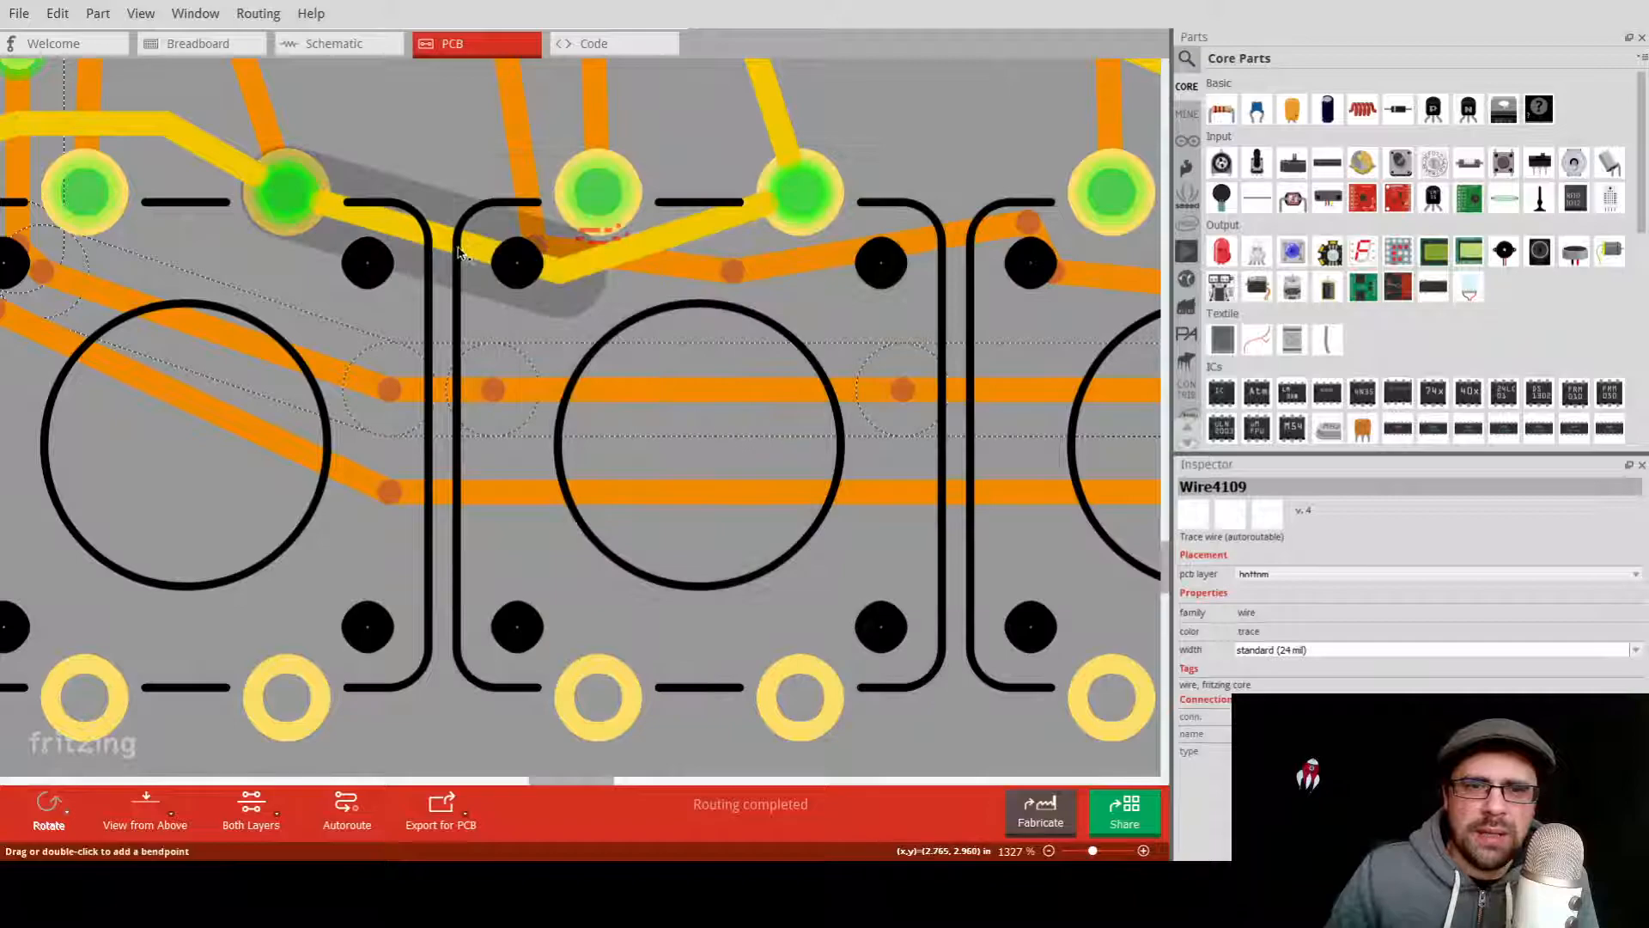
# Reroute the yellow trace between the second and third buttons' upper right pads below the upper mounting holes using two bend points.
pyautogui.moveTo(560, 269)
pyautogui.mouseDown()
pyautogui.moveTo(589, 280)
pyautogui.moveTo(542, 300)
pyautogui.mouseUp()
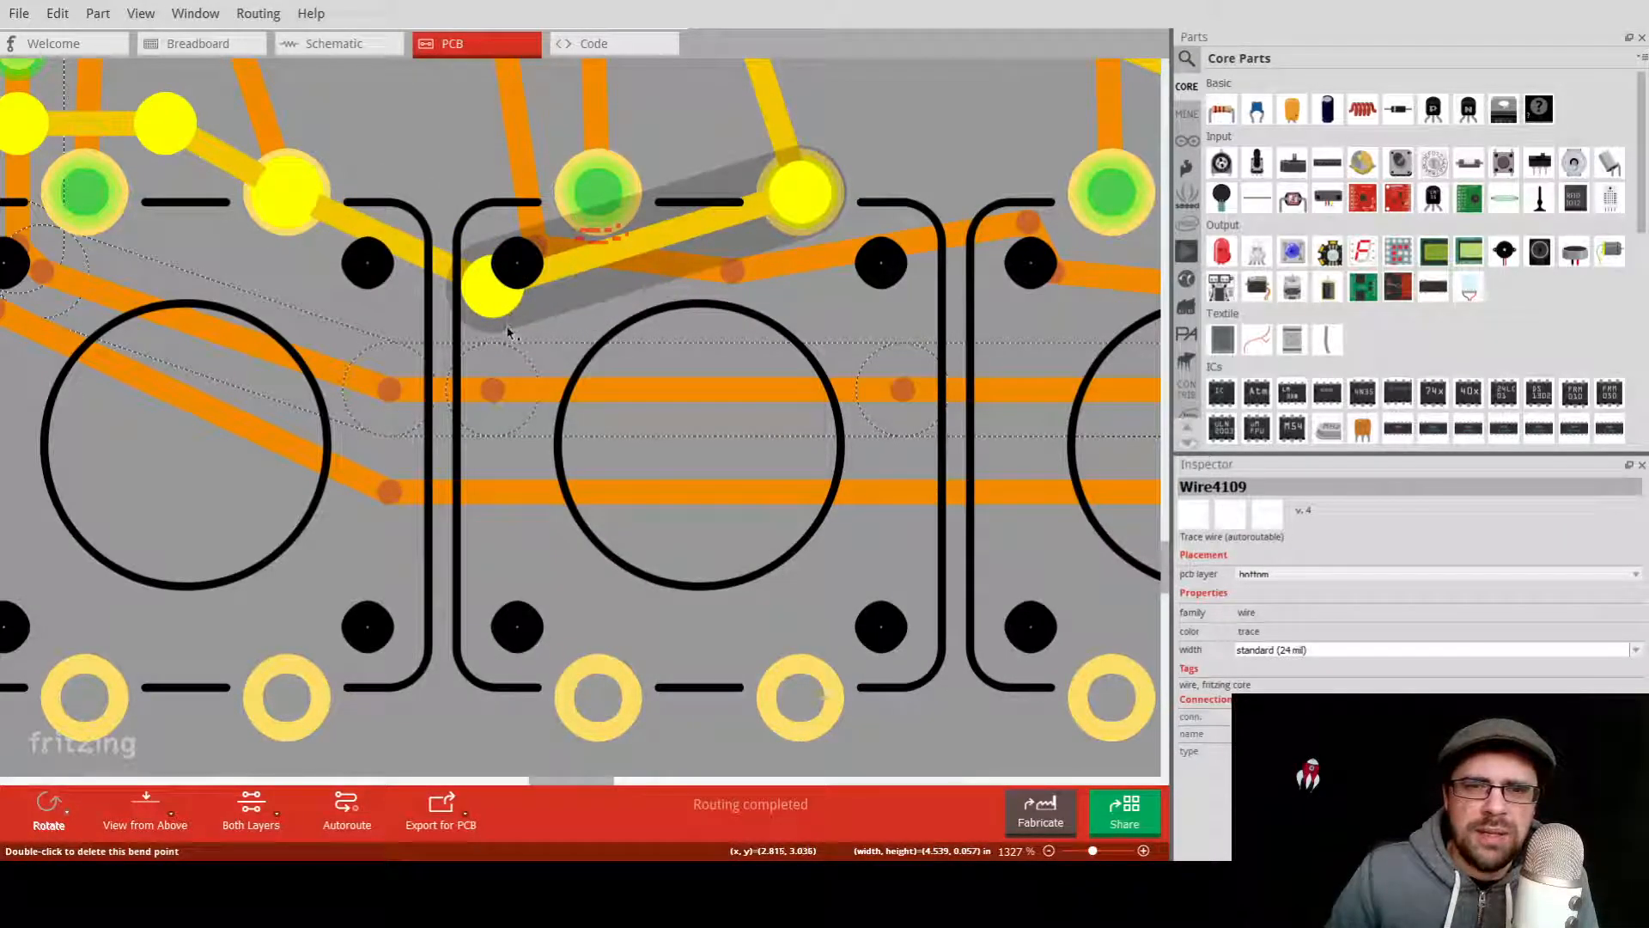
pyautogui.moveTo(508, 333)
pyautogui.mouseDown()
pyautogui.moveTo(494, 382)
pyautogui.moveTo(591, 283)
pyautogui.moveTo(577, 378)
pyautogui.moveTo(534, 384)
pyautogui.mouseUp()
pyautogui.hotkey('ctrl', 'z')
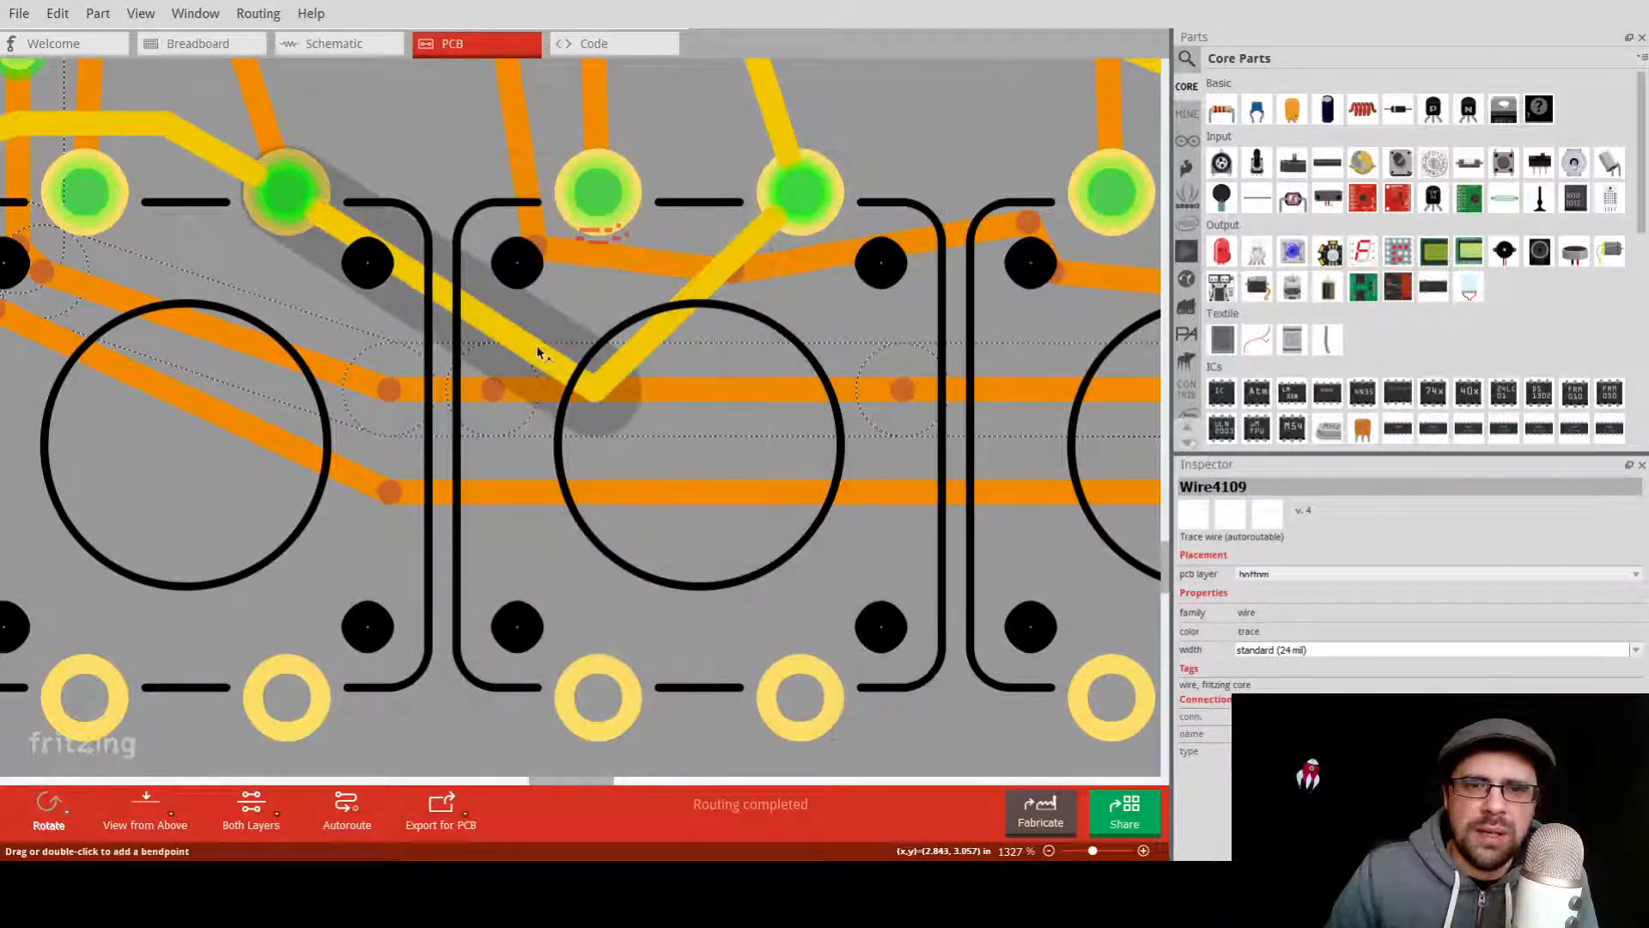
pyautogui.moveTo(464, 322); pyautogui.dragTo(404, 370)
# Move the three bend points of the upper orange trace down, away from the third push button's upper left pad.
pyautogui.moveTo(537, 251); pyautogui.dragTo(515, 265)
pyautogui.moveTo(753, 275); pyautogui.dragTo(774, 286)
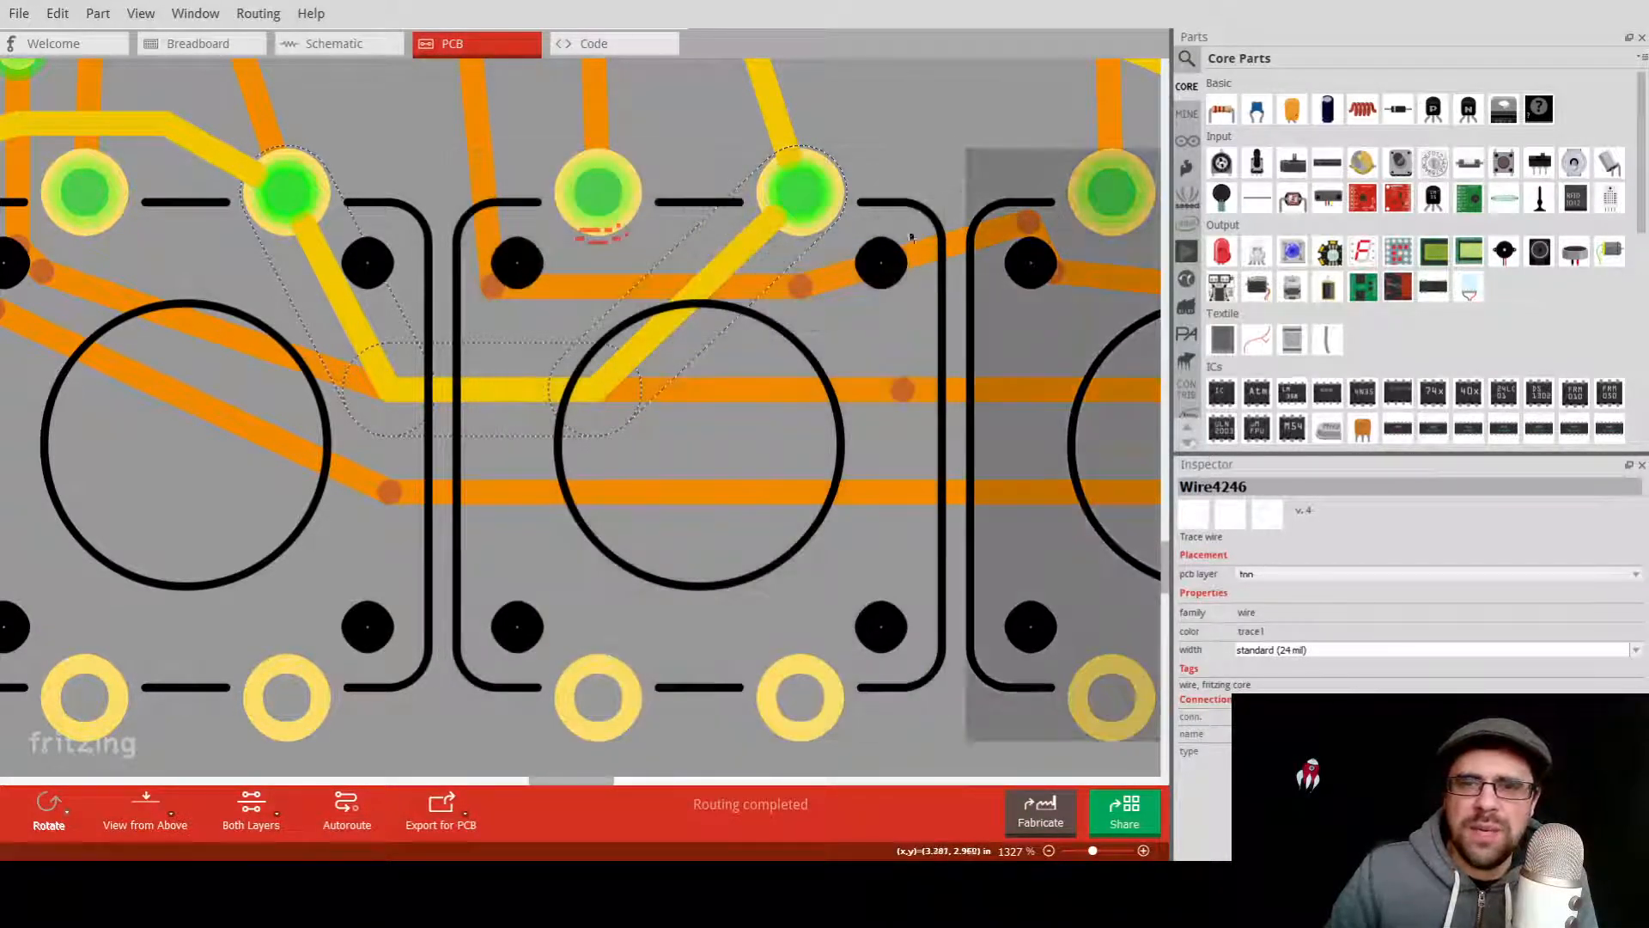
pyautogui.moveTo(1013, 232); pyautogui.dragTo(991, 296)
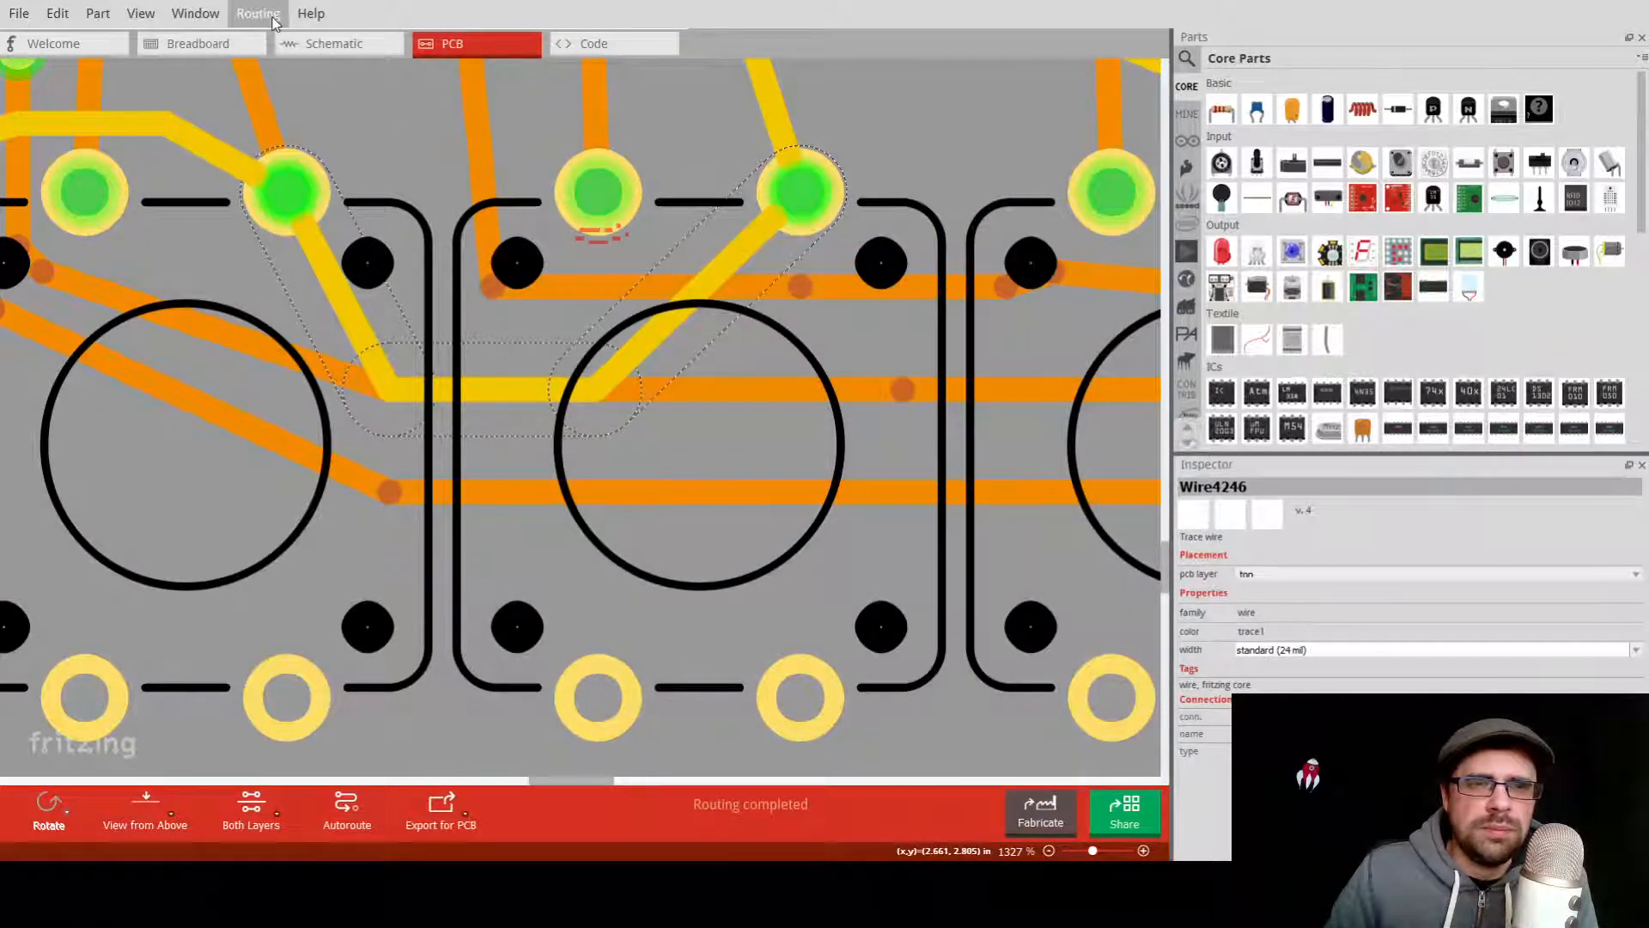
# Delete the upper orange trace's bend point left of the fourth button's mounting hole and rerun the design rules check.
pyautogui.doubleClick(1006, 290)
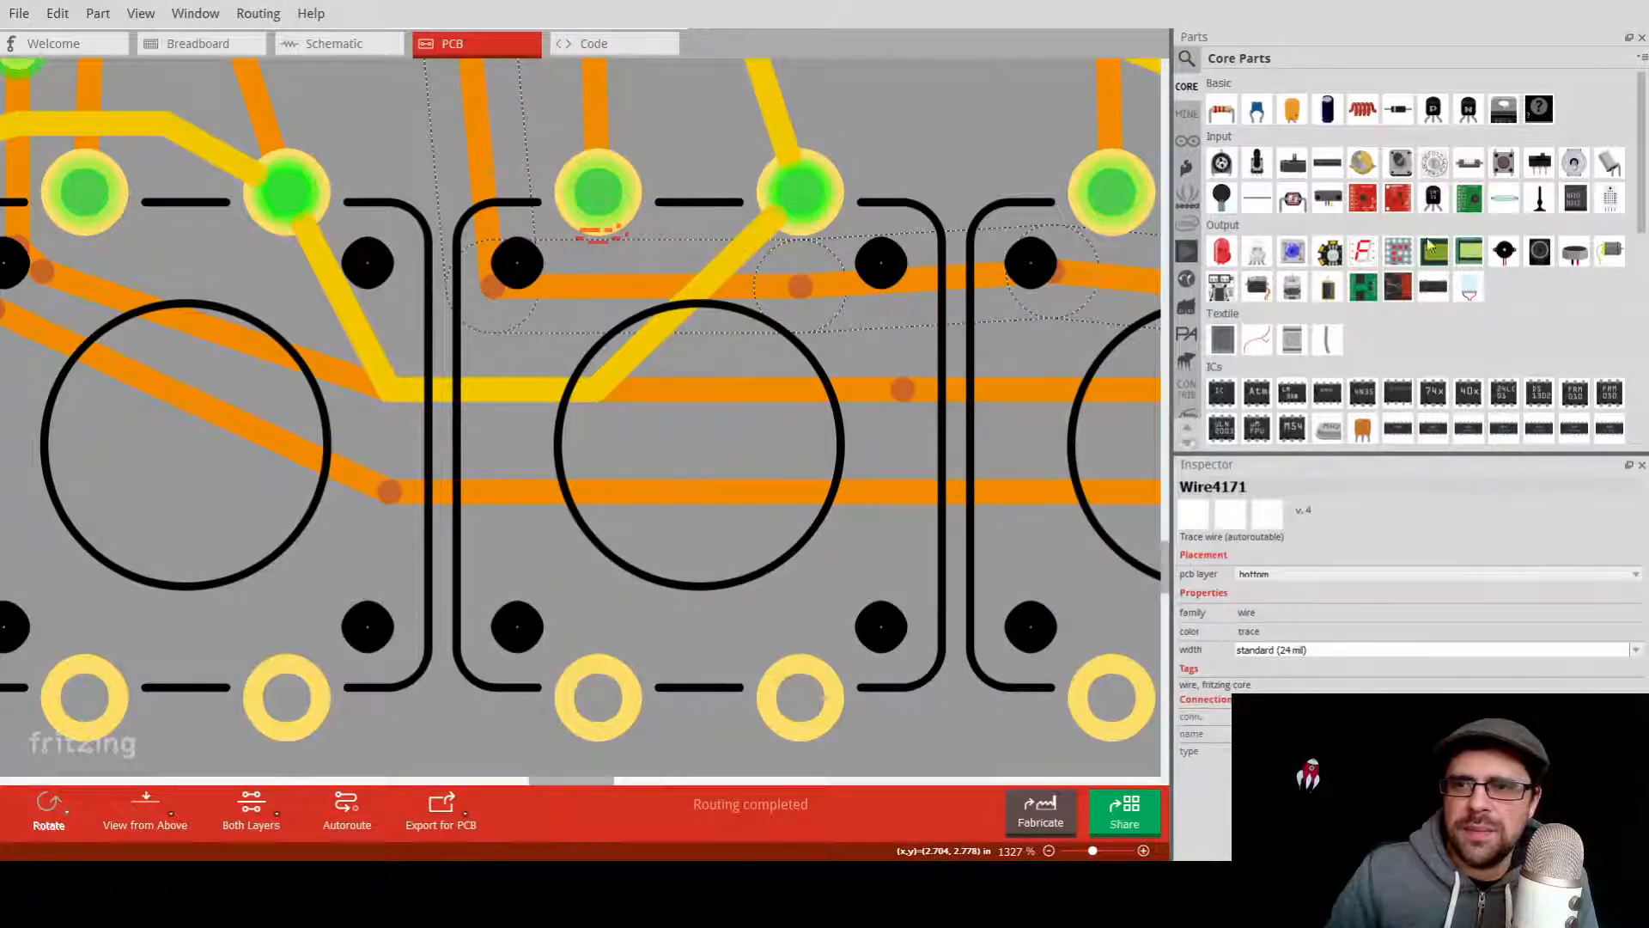
pyautogui.click(256, 16)
pyautogui.click(266, 60)
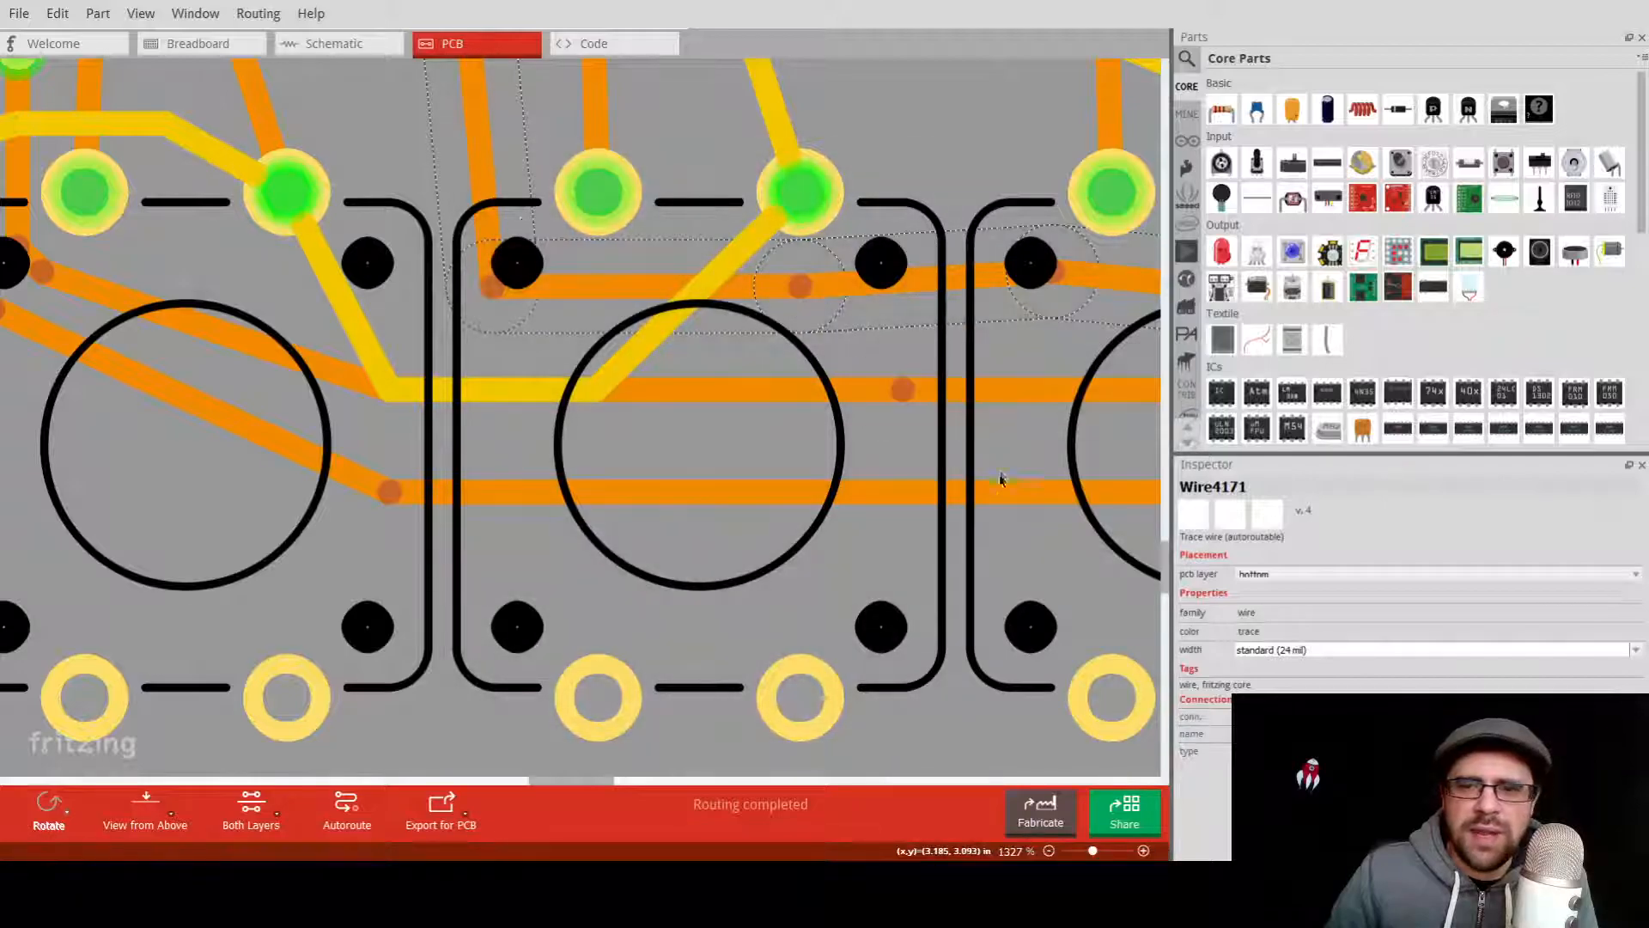
# Move the orange GND trace's bend point beside the menu button's upper left pad down and away from the pad.
pyautogui.click(989, 539)
pyautogui.scroll(-2, 762, 426)
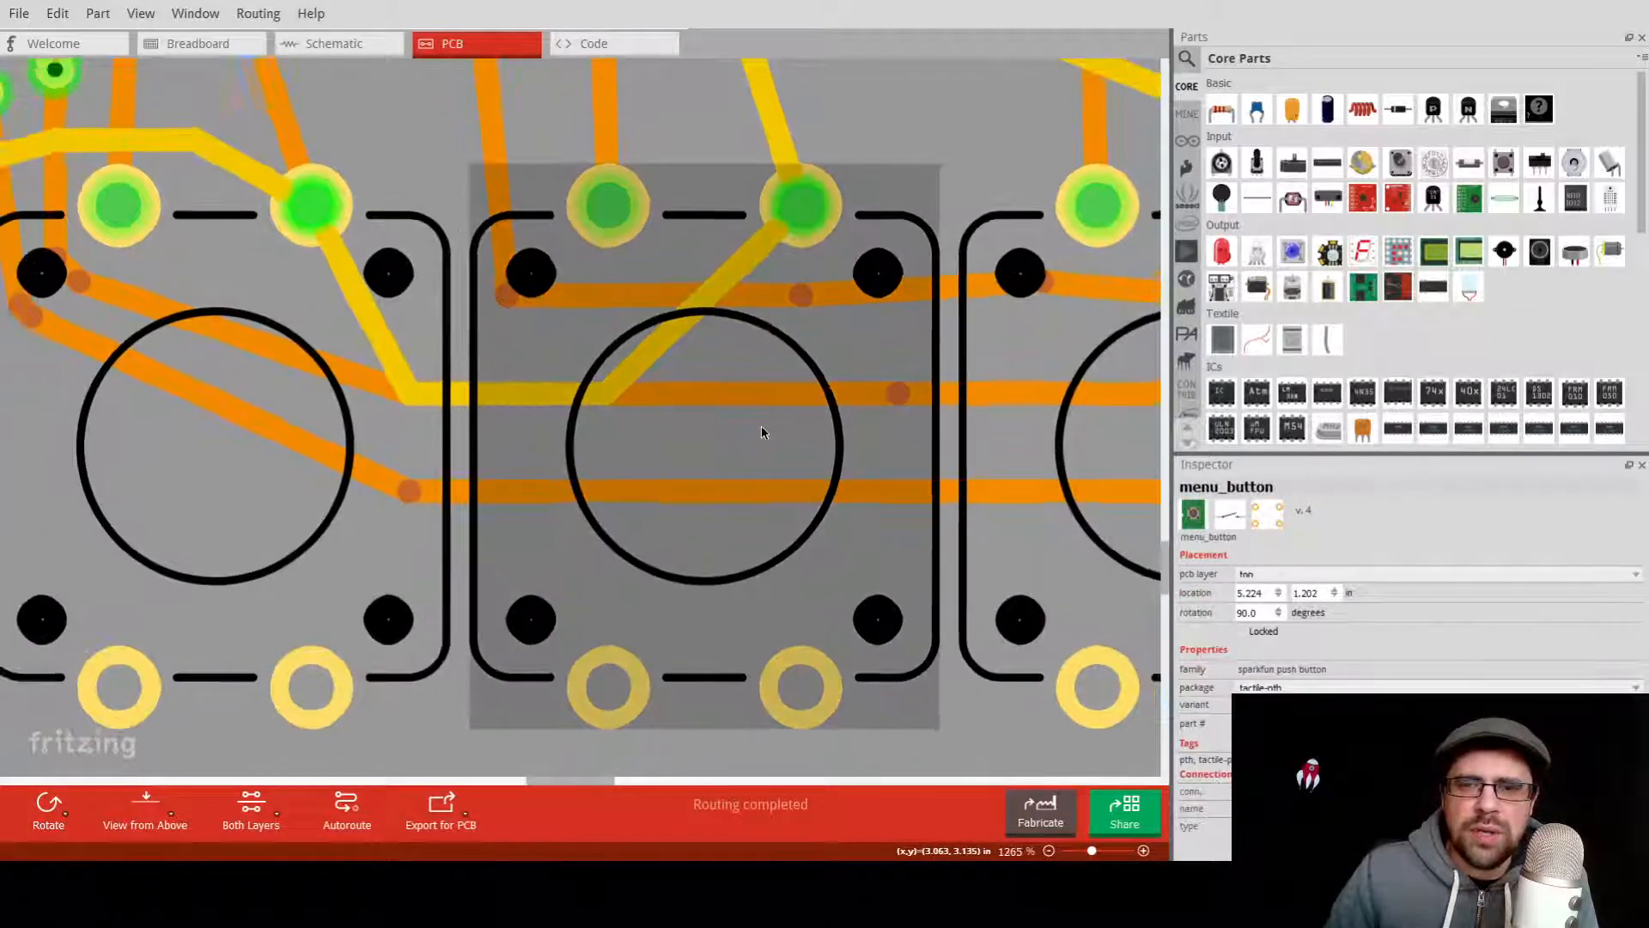
pyautogui.scroll(-10, 761, 427)
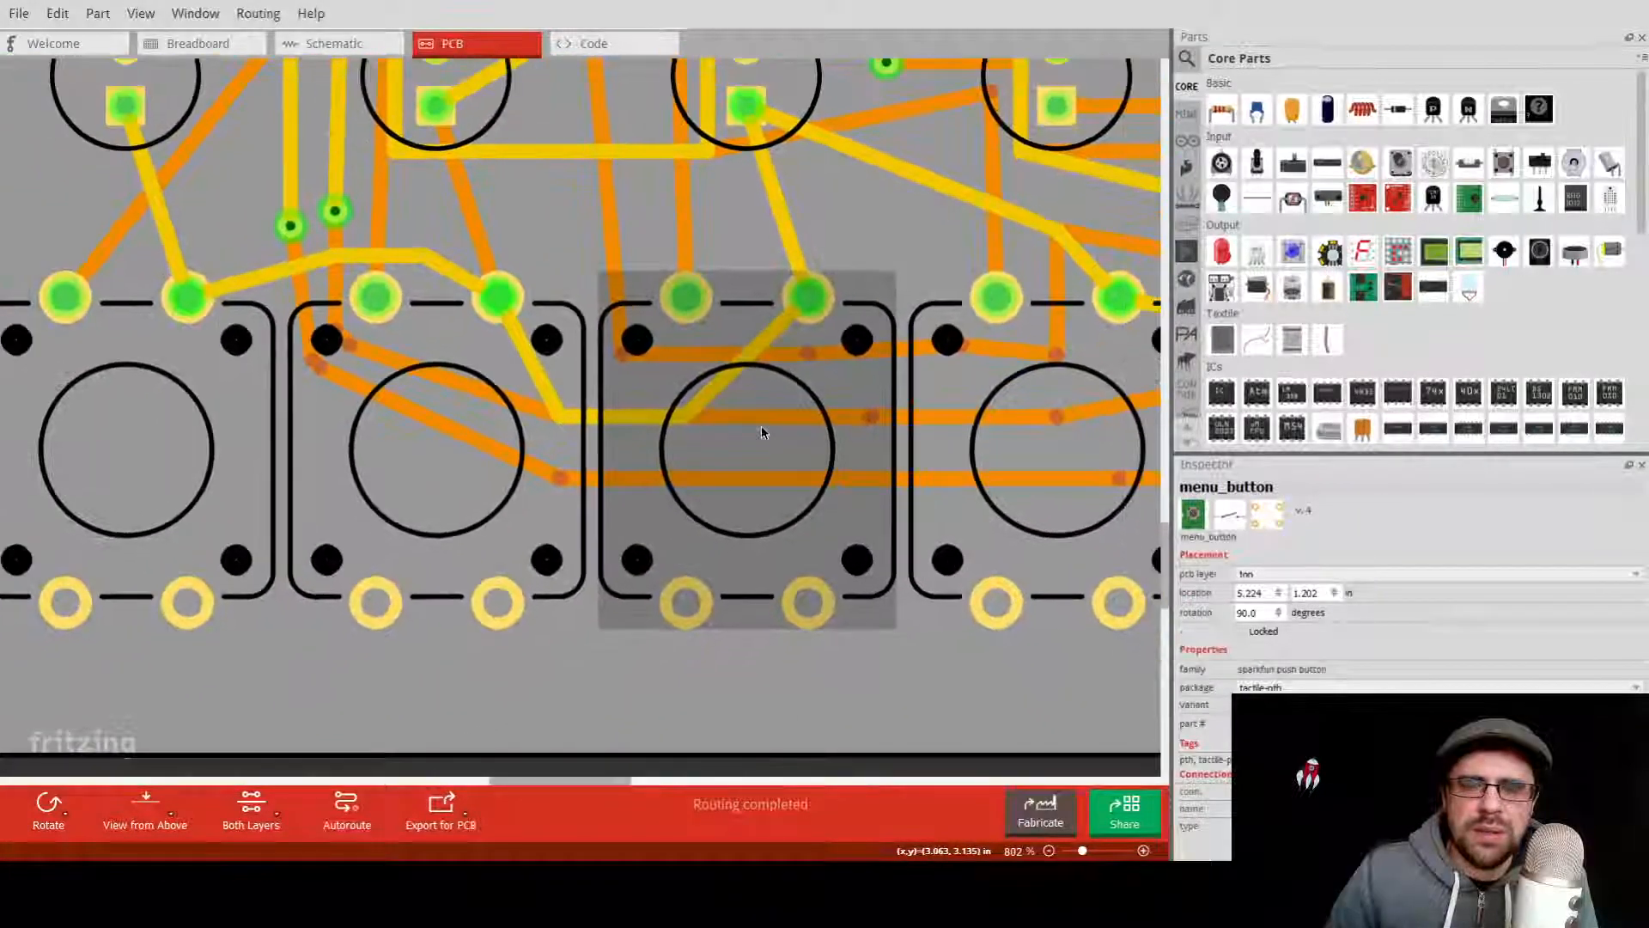
pyautogui.scroll(-10, 761, 432)
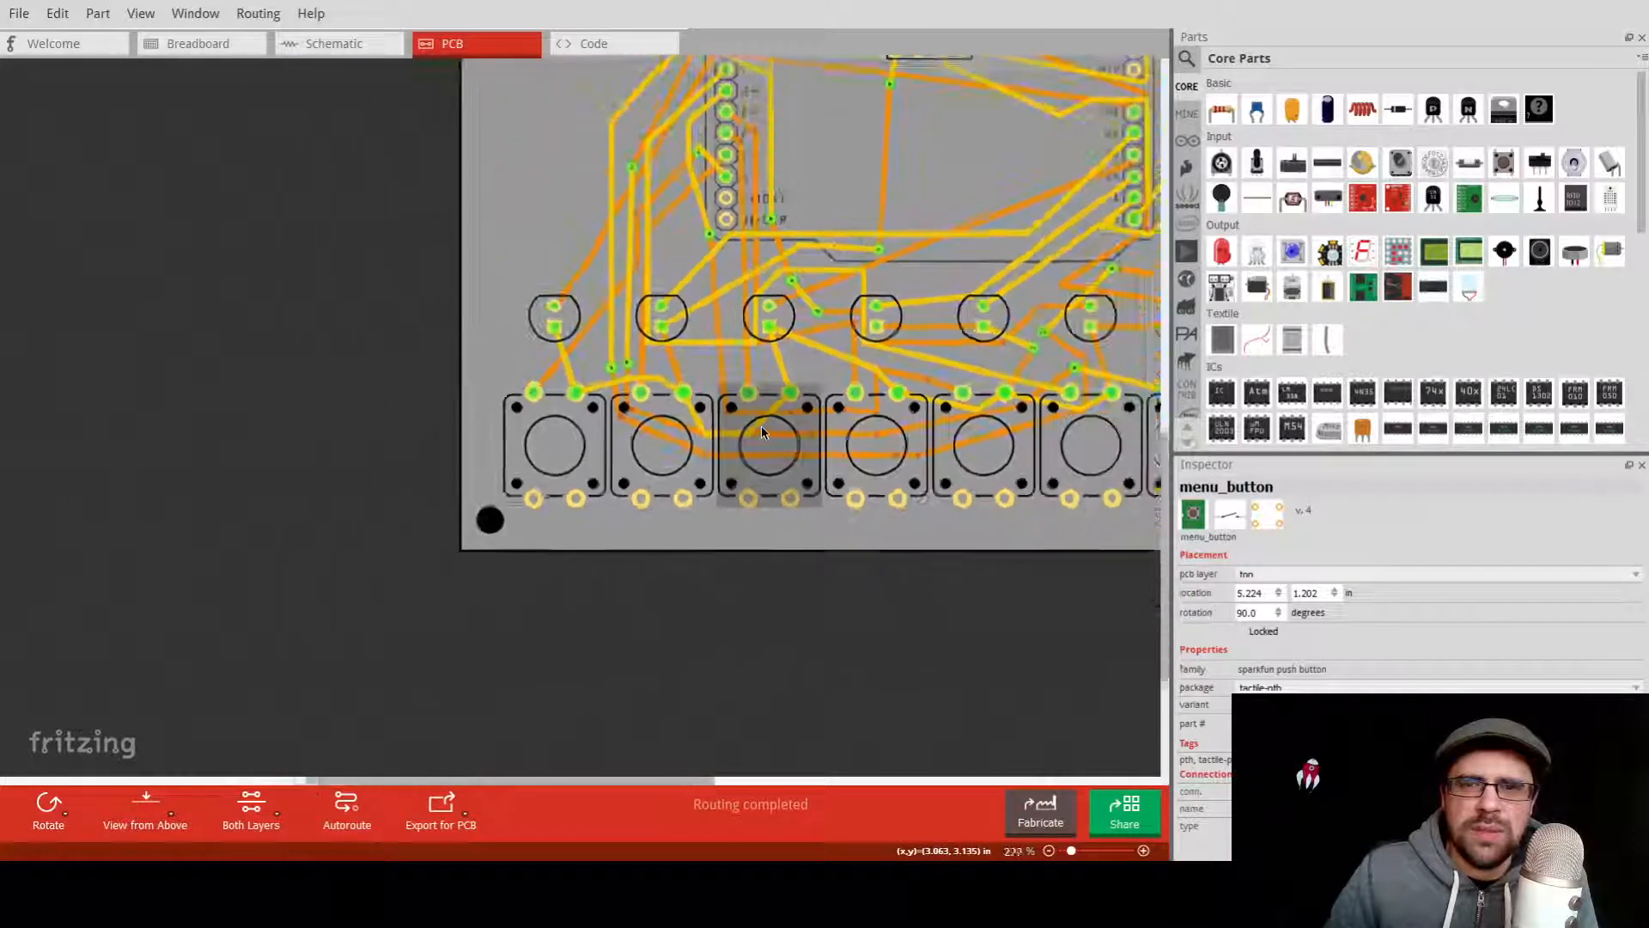
pyautogui.moveTo(475, 446); pyautogui.dragTo(209, 318, button='middle')
pyautogui.scroll(4, 534, 402)
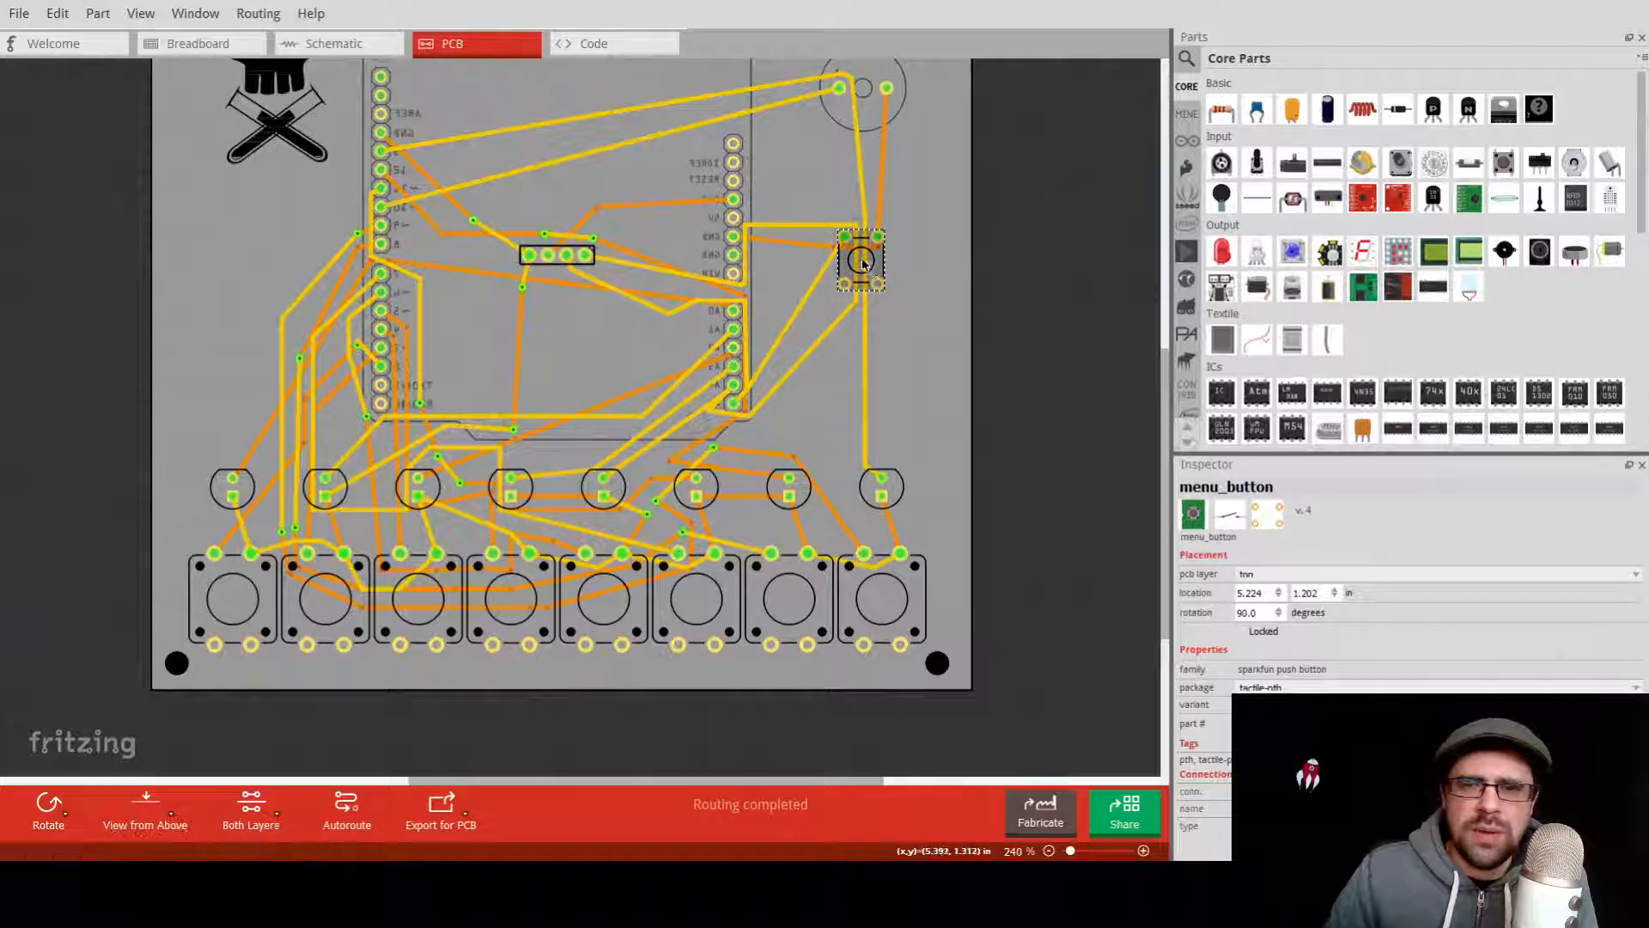
pyautogui.scroll(2, 880, 274)
pyautogui.scroll(5, 879, 273)
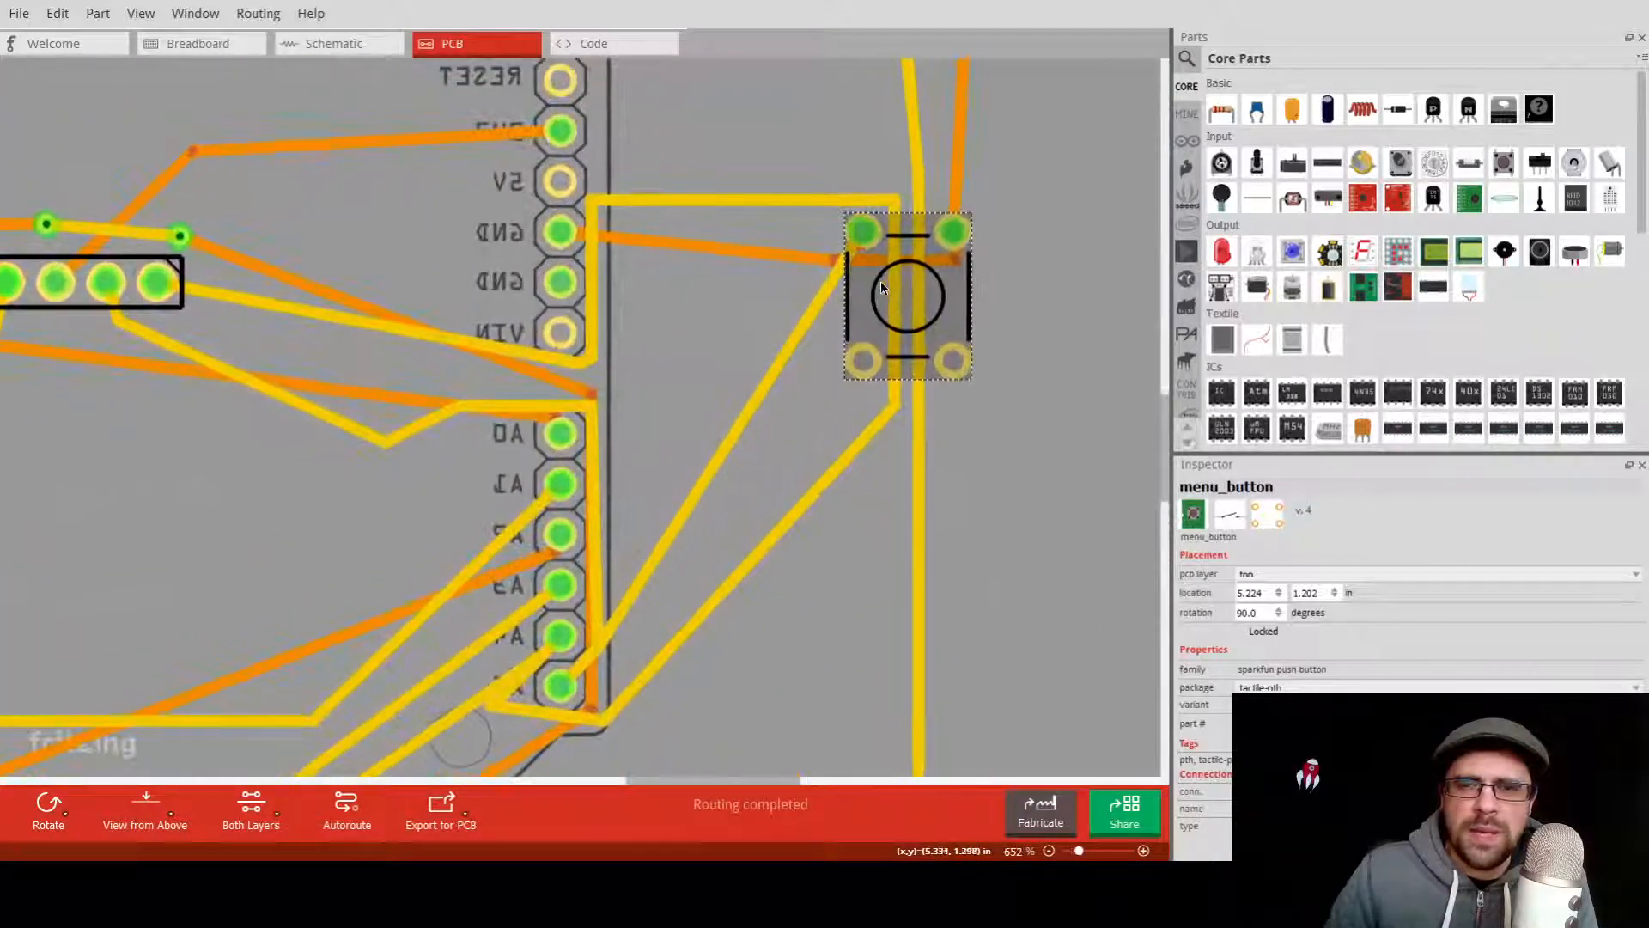
pyautogui.scroll(3, 882, 284)
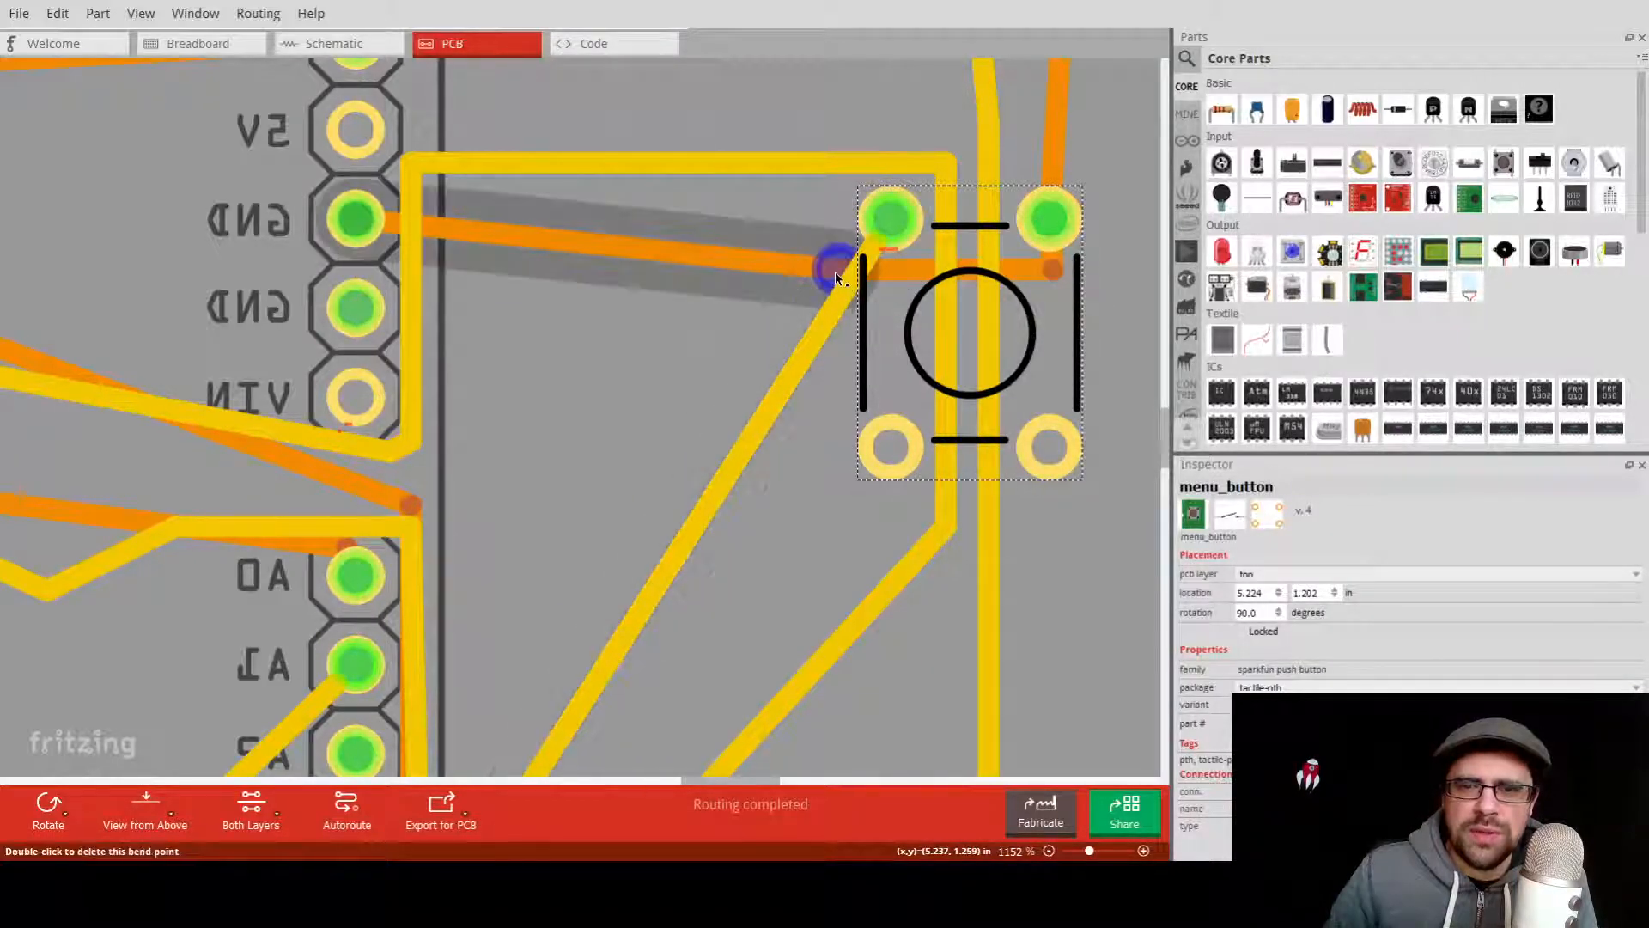
pyautogui.moveTo(836, 274); pyautogui.dragTo(824, 287)
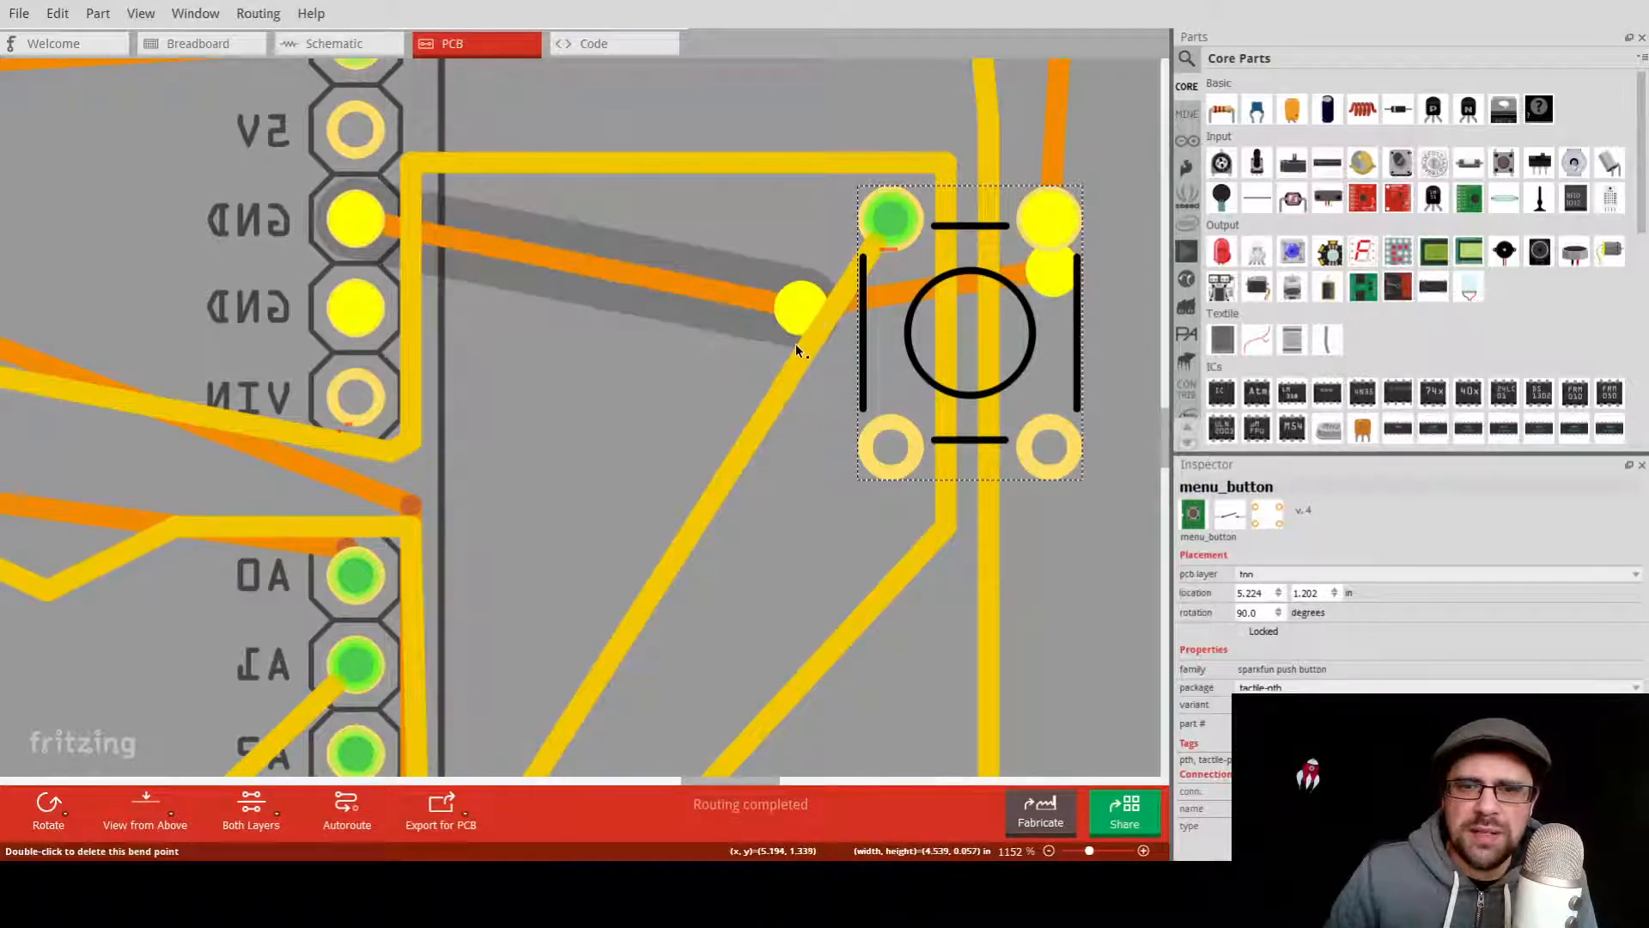
pyautogui.moveTo(795, 343); pyautogui.dragTo(786, 358)
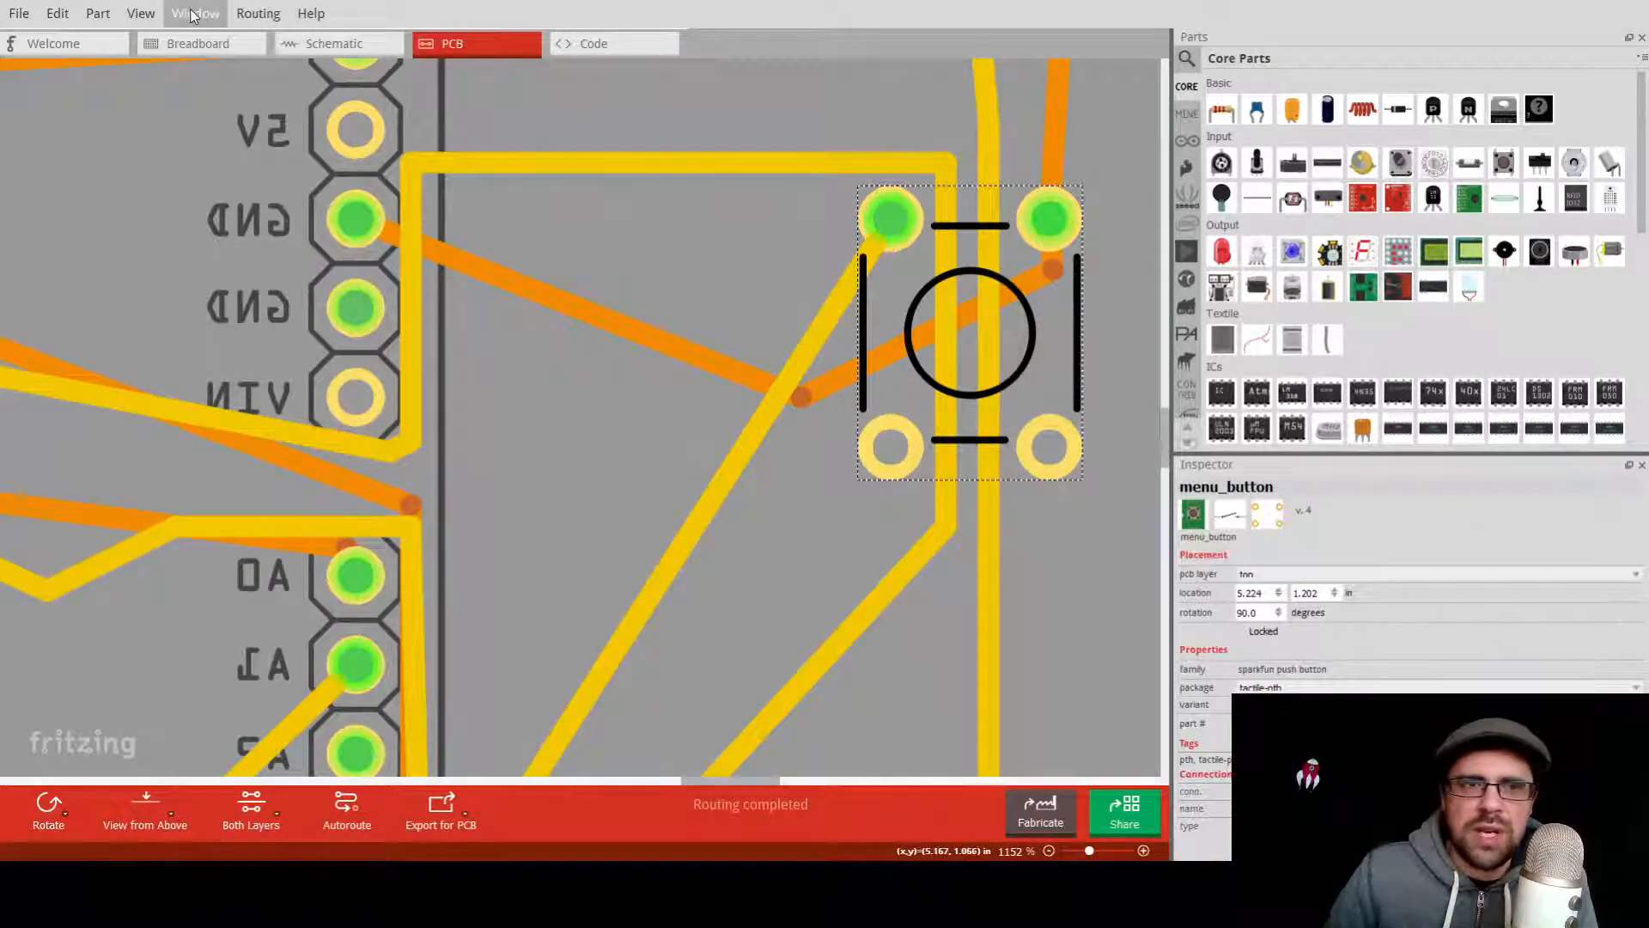
# Rerun the design rules check on both copper layers with the orange trace at the menu button moved.
pyautogui.click(257, 13)
pyautogui.hotkey('ctrl', 'shift', '1')
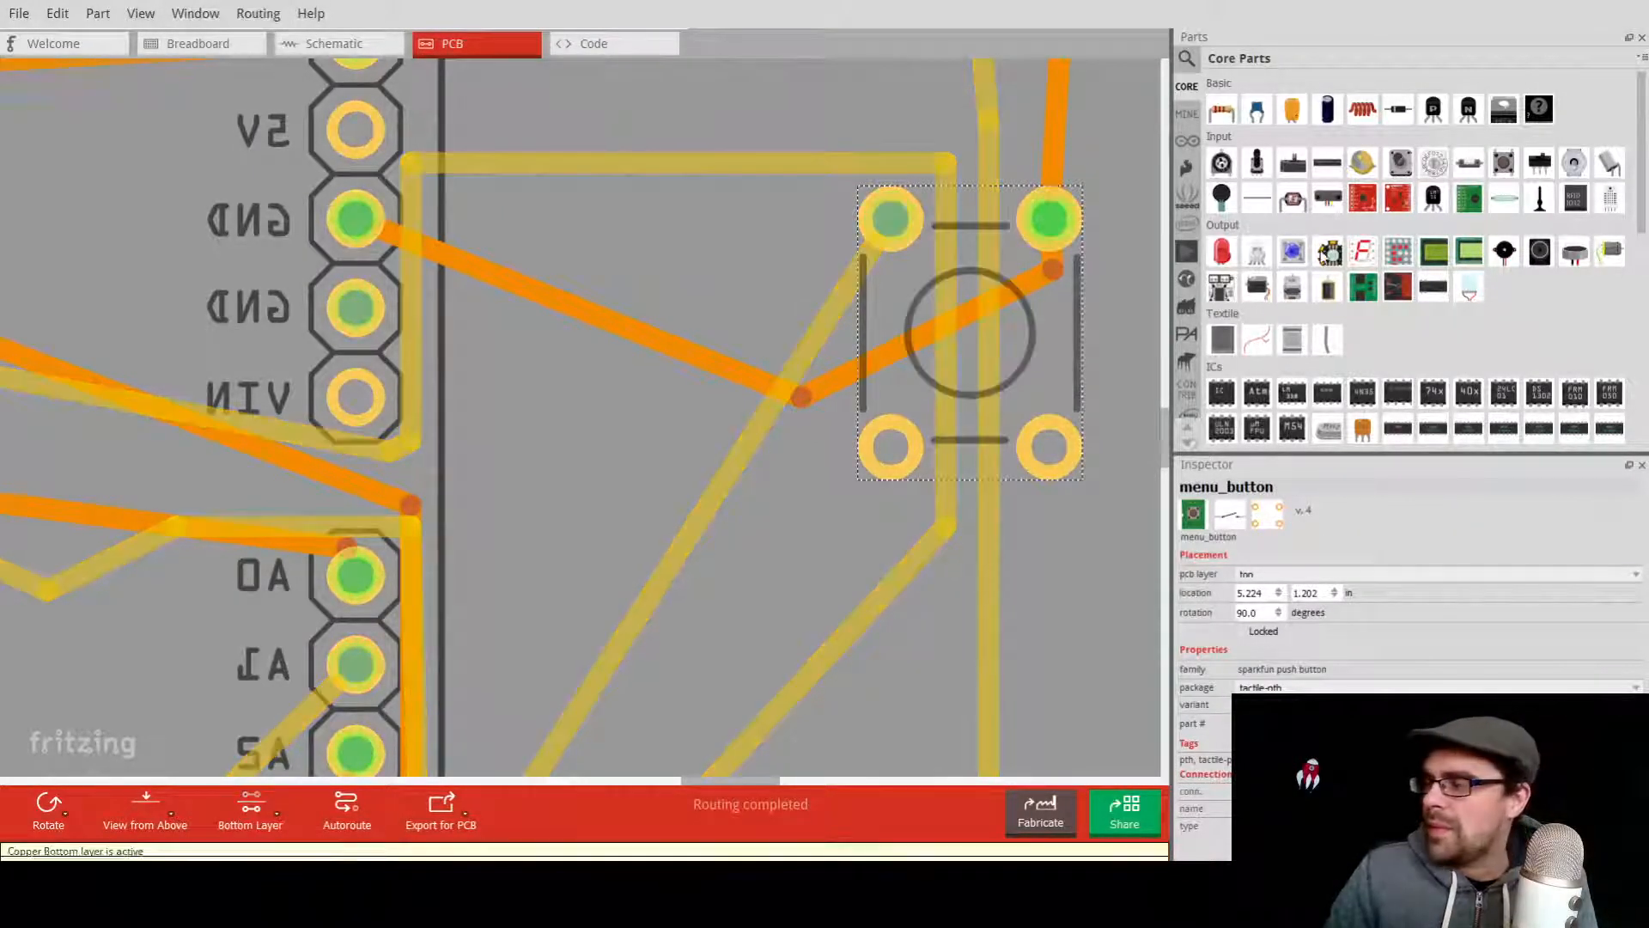
pyautogui.hotkey('ctrl', 'shift', '2')
pyautogui.hotkey('ctrl', 'shift', '3')
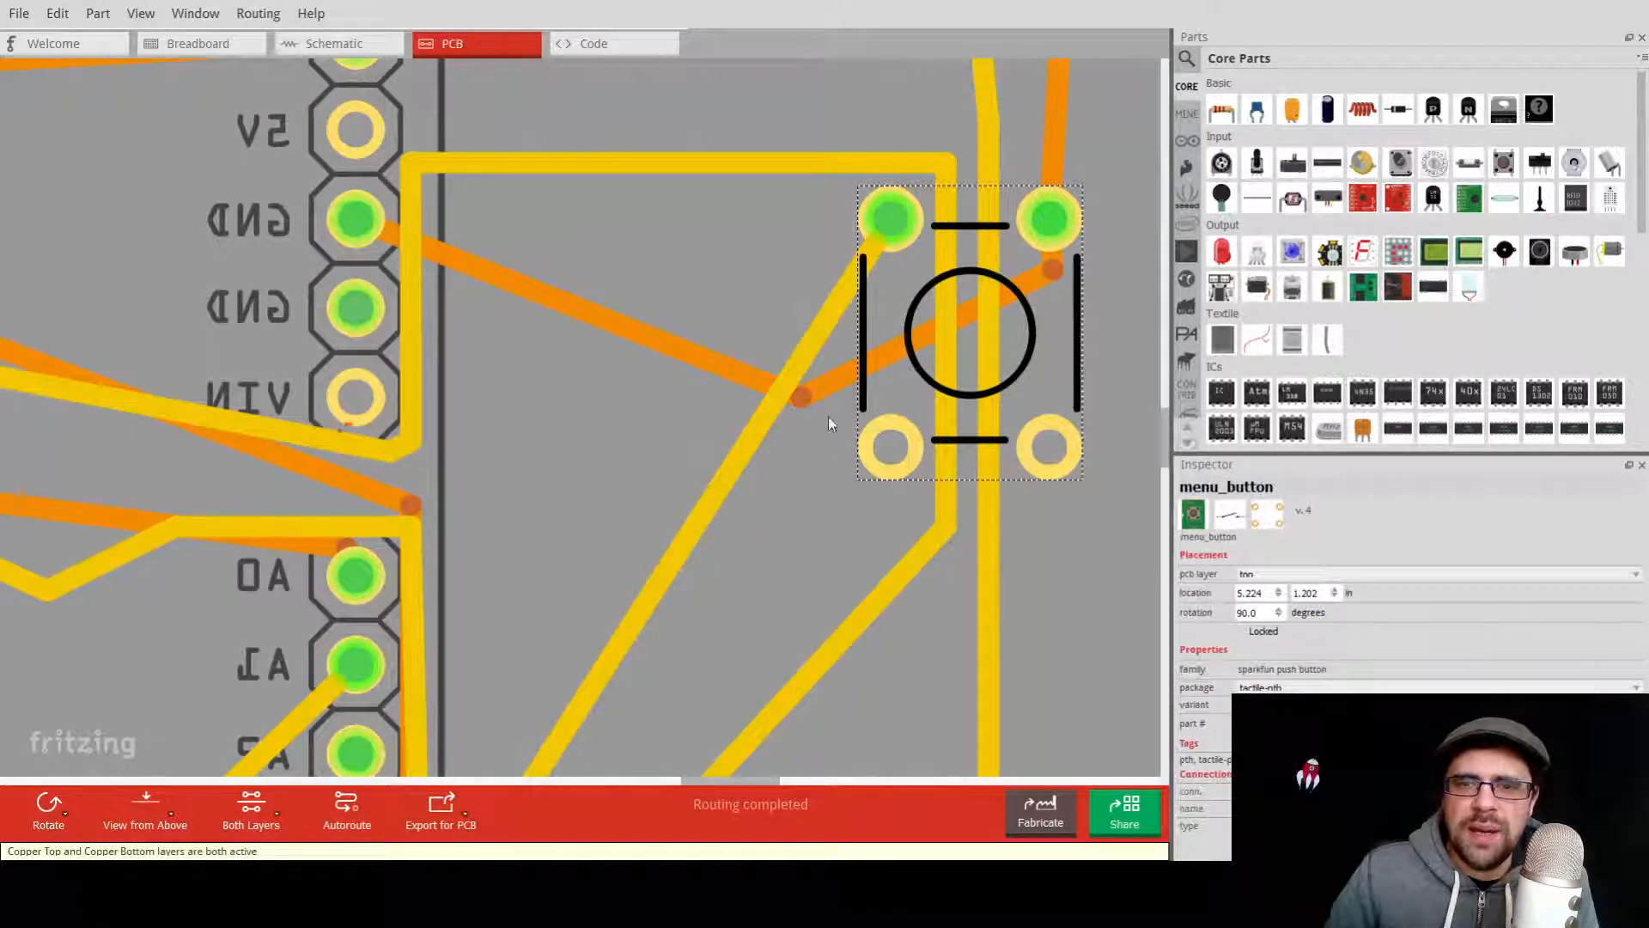
# Add a bend point to the yellow trace between the four-pin header and the VIN pad, pulling that section downward.
pyautogui.keyDown('ctrl'); pyautogui.scroll(-1, 1028, 390); pyautogui.keyUp('ctrl')
pyautogui.keyDown('ctrl'); pyautogui.scroll(-5, 1028, 390); pyautogui.keyUp('ctrl')
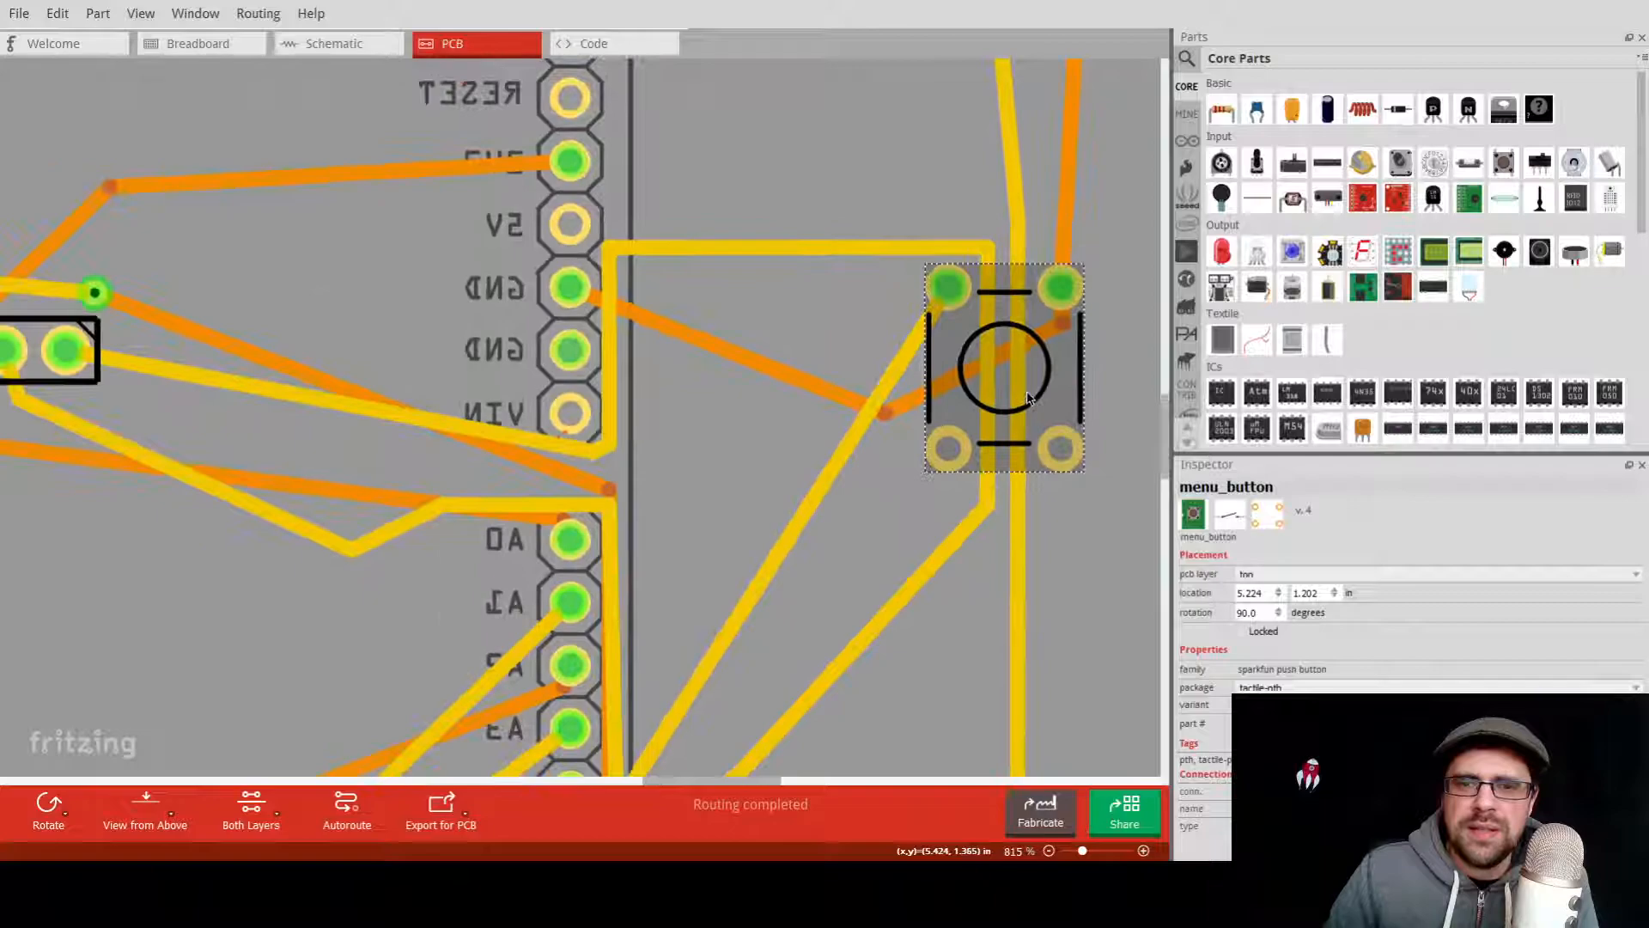
pyautogui.keyDown('ctrl'); pyautogui.scroll(-6, 1028, 395); pyautogui.keyUp('ctrl')
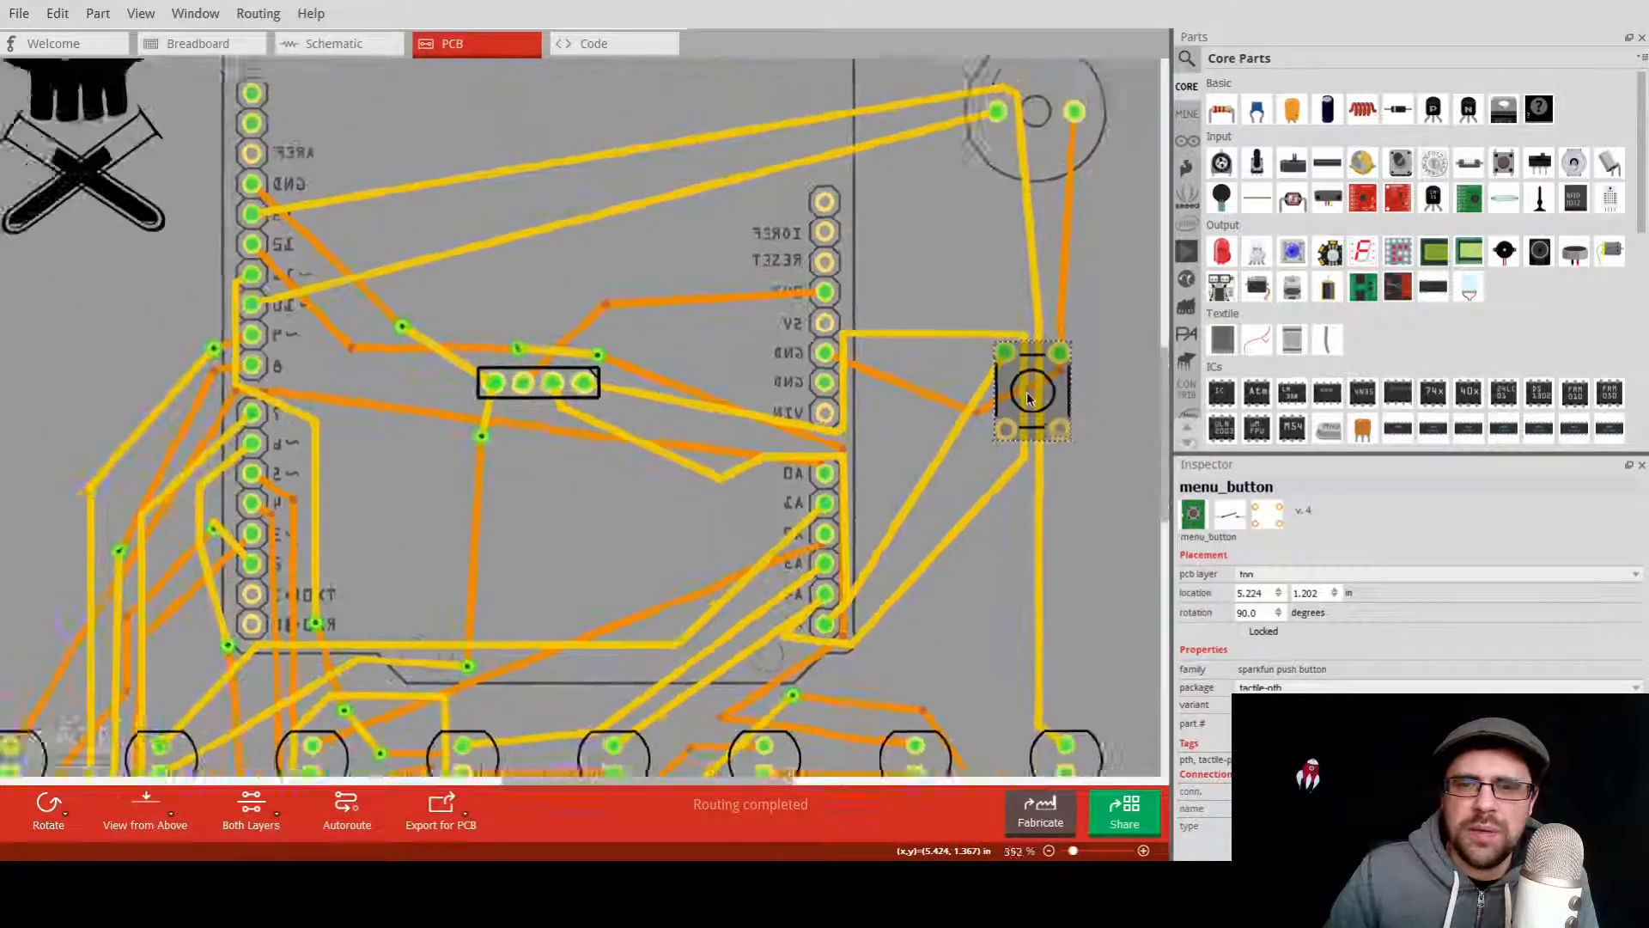
pyautogui.click(832, 422)
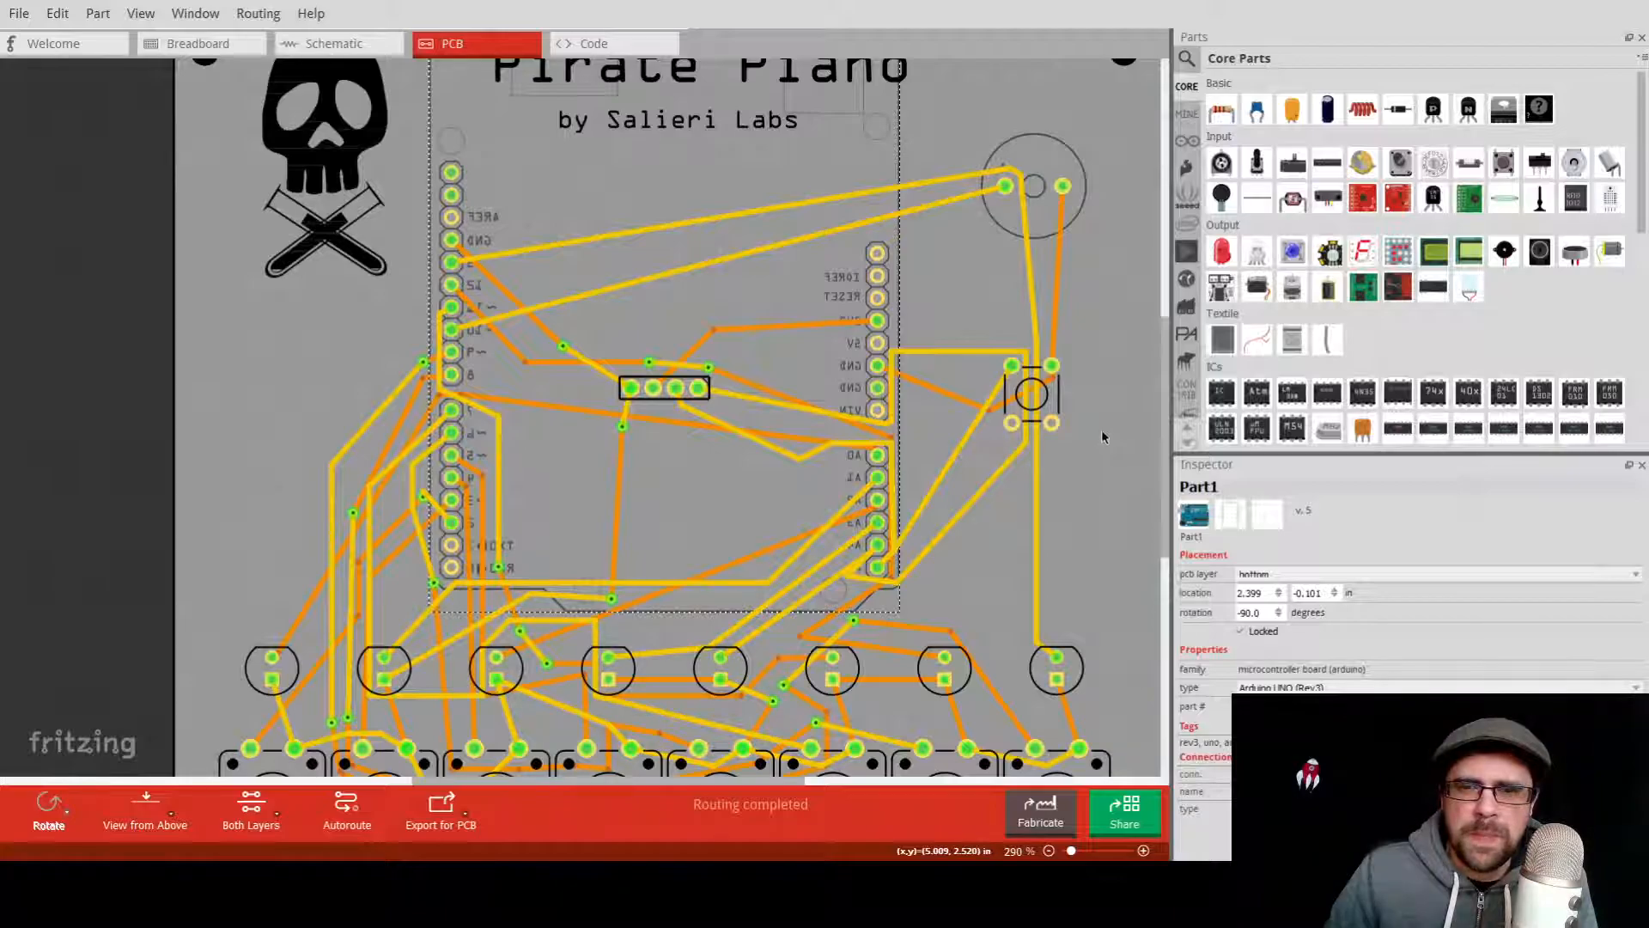
pyautogui.keyDown('ctrl'); pyautogui.scroll(4, 666, 387); pyautogui.keyUp('ctrl')
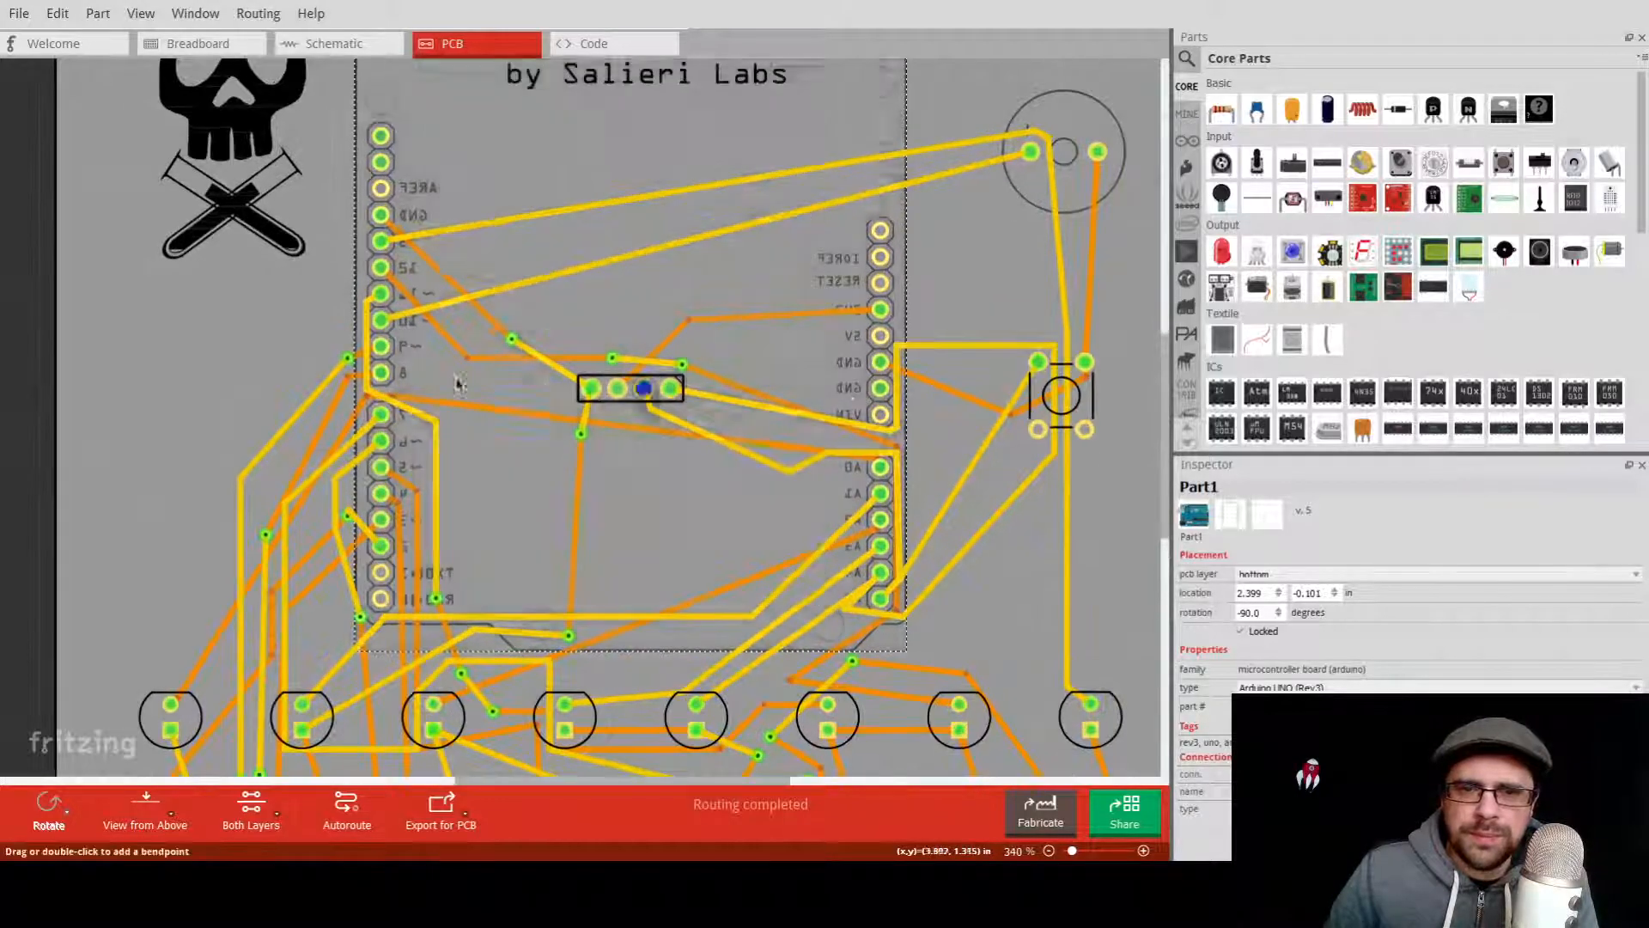
pyautogui.keyDown('ctrl'); pyautogui.scroll(5, 569, 369); pyautogui.keyUp('ctrl')
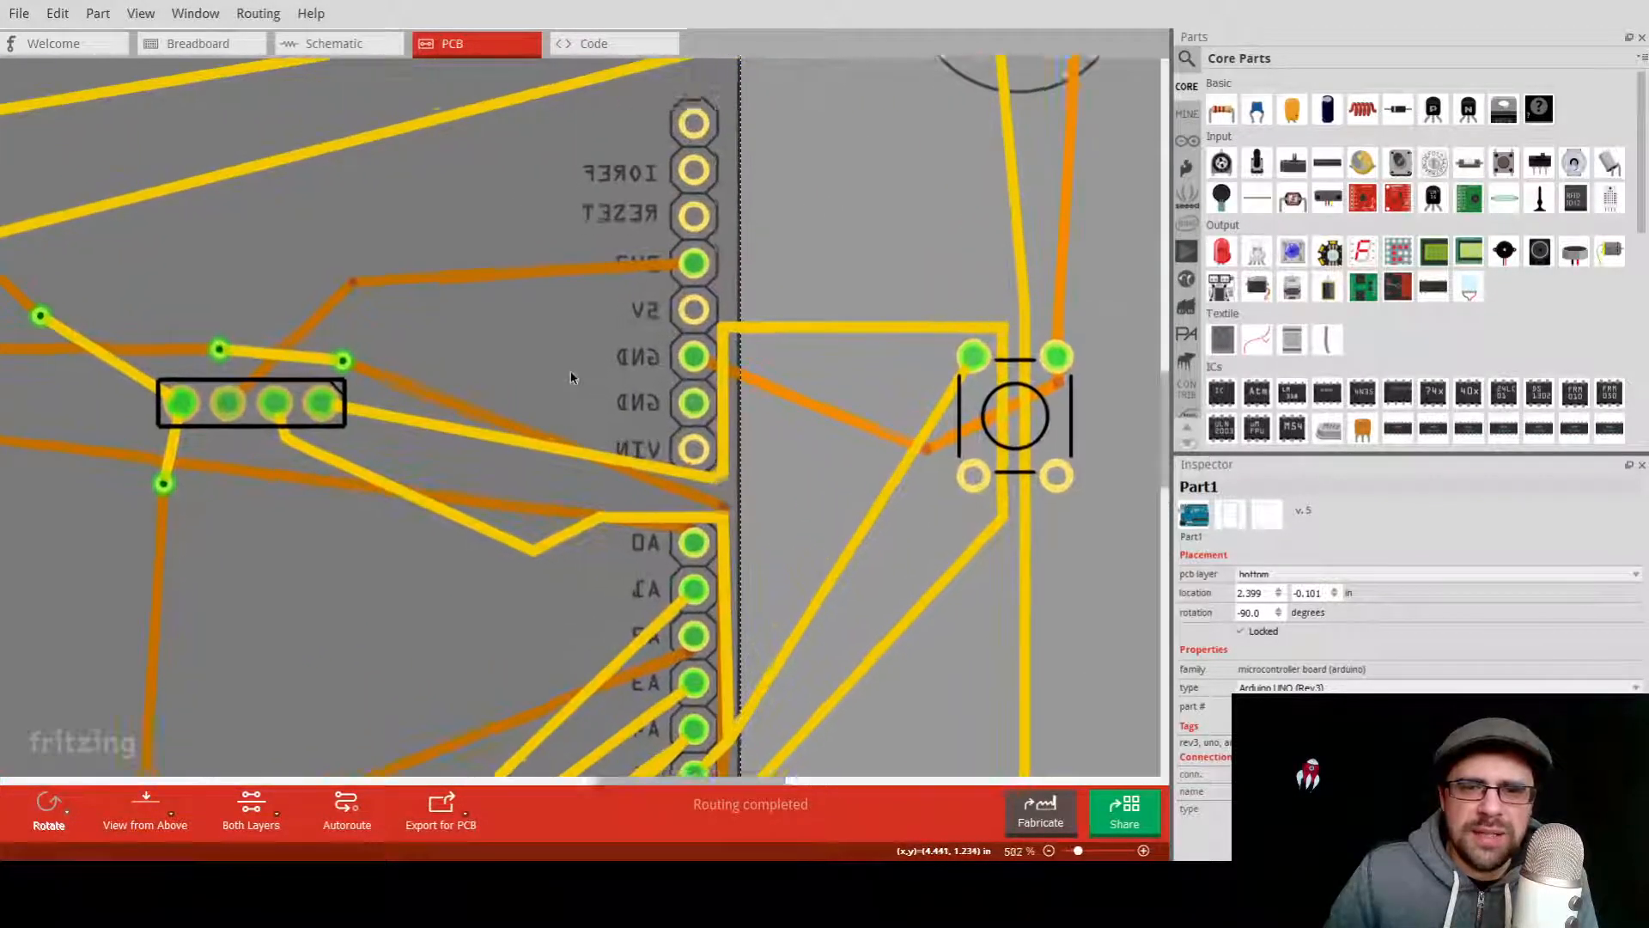
pyautogui.moveTo(760, 485); pyautogui.dragTo(792, 564, button='middle')
pyautogui.scroll(2, 796, 567)
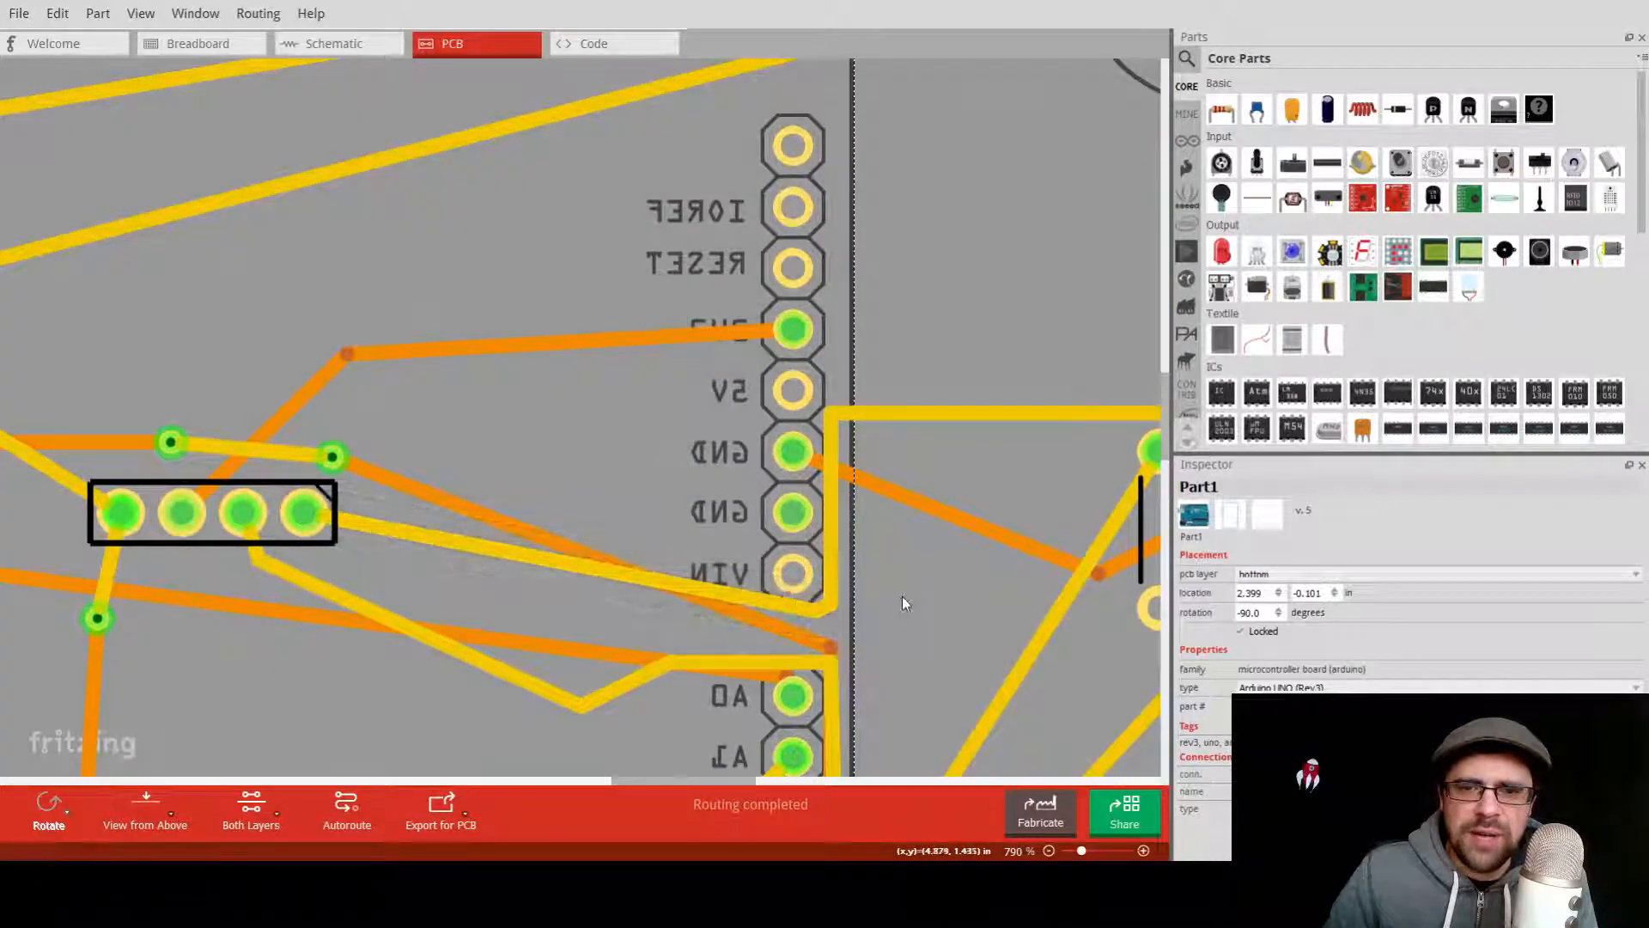
pyautogui.moveTo(898, 587); pyautogui.dragTo(859, 379, button='middle')
pyautogui.keyDown('ctrl'); pyautogui.scroll(2, 753, 388); pyautogui.keyUp('ctrl')
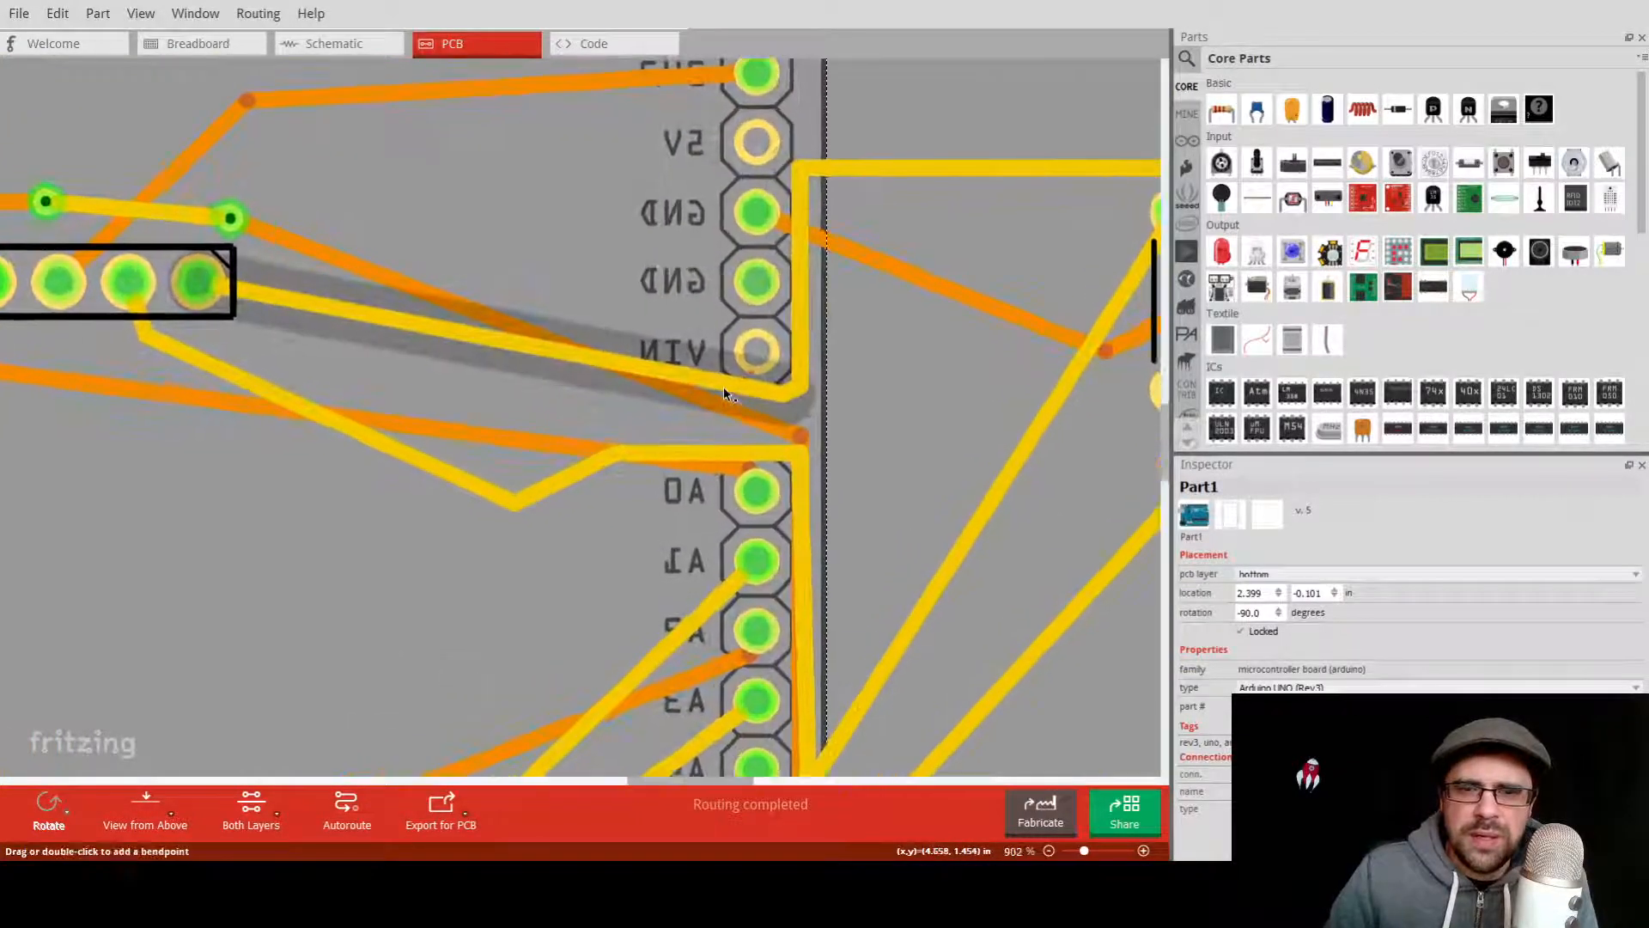
pyautogui.keyDown('ctrl'); pyautogui.scroll(2, 755, 388); pyautogui.keyUp('ctrl')
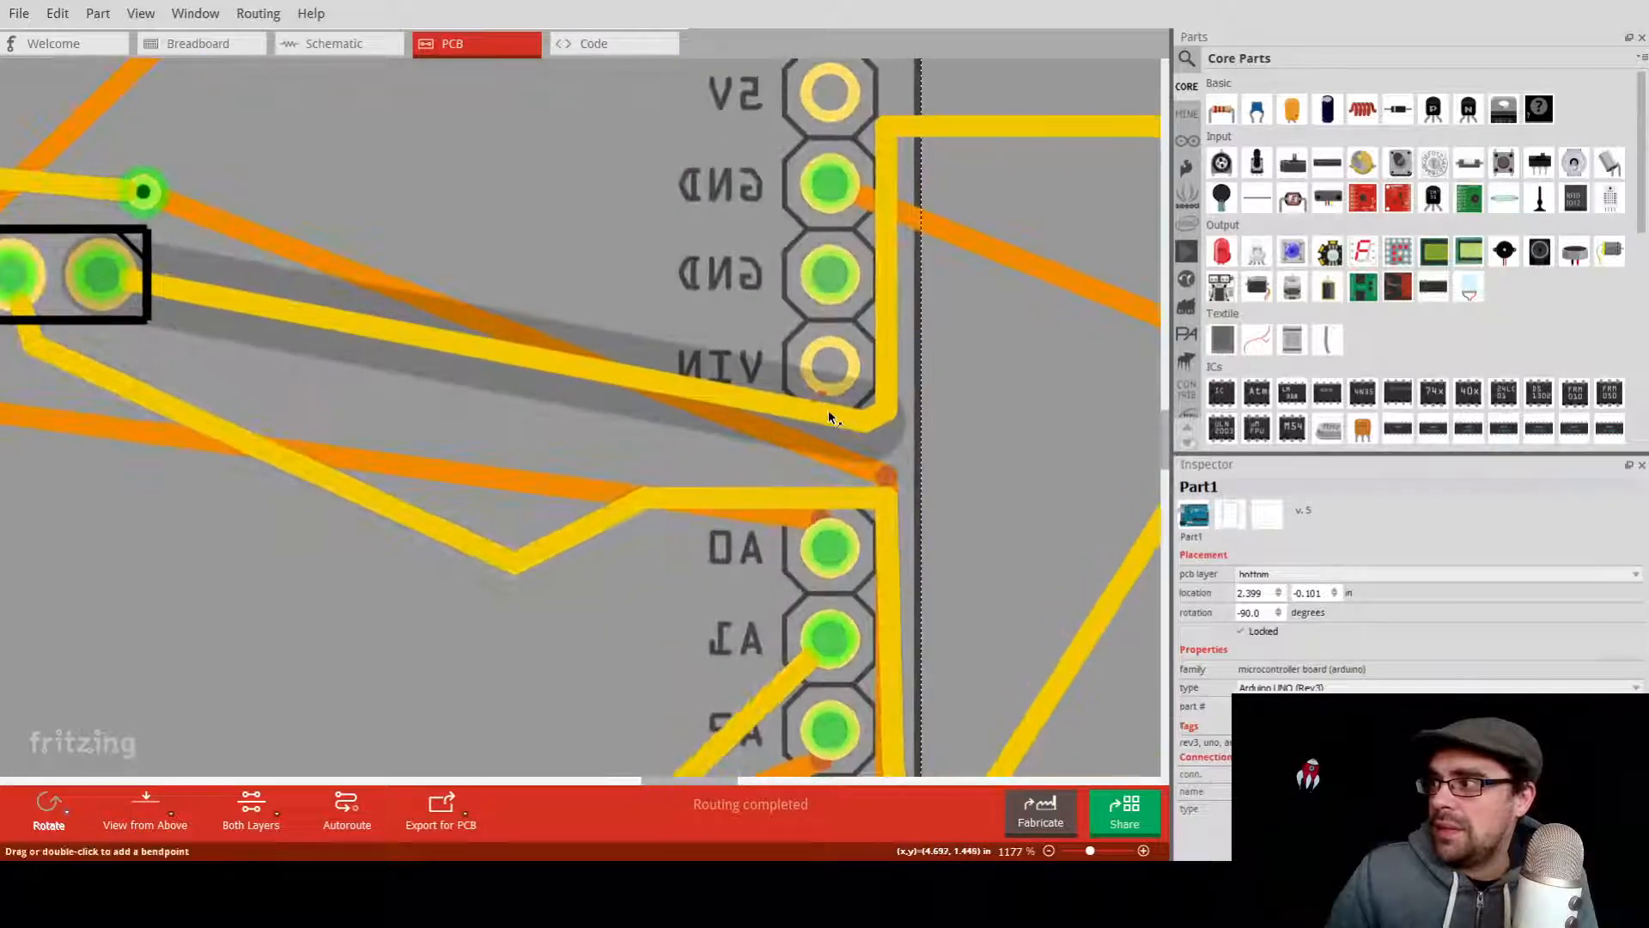
pyautogui.keyDown('ctrl'); pyautogui.scroll(1, 835, 427); pyautogui.keyUp('ctrl')
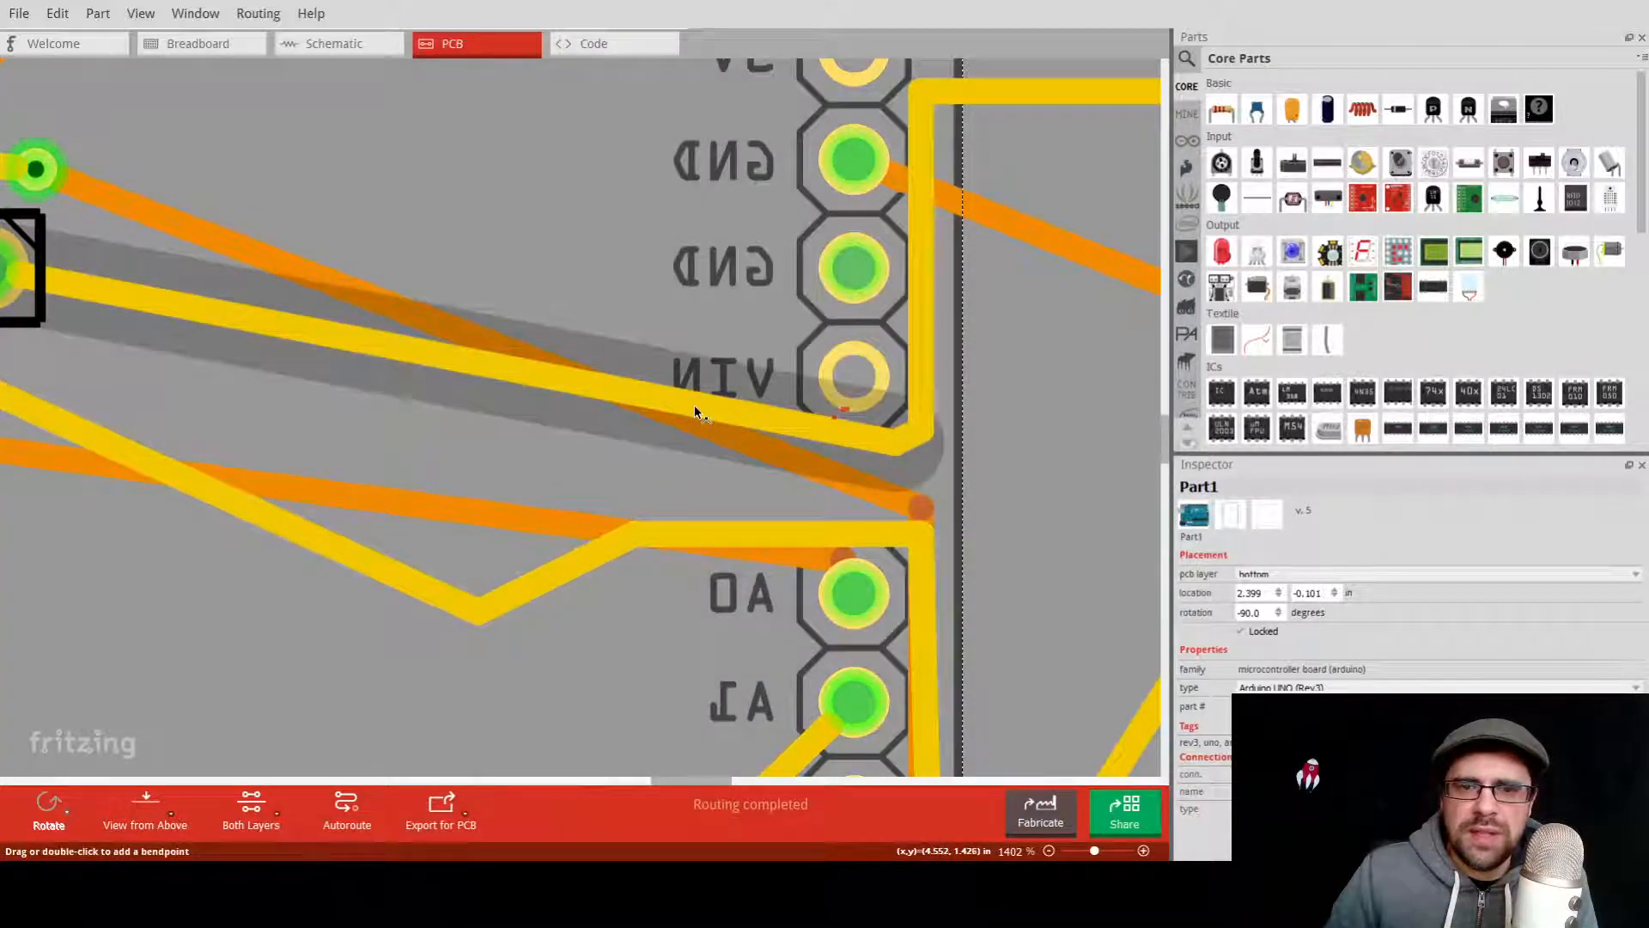
pyautogui.moveTo(695, 411)
pyautogui.mouseDown()
pyautogui.moveTo(685, 434)
pyautogui.moveTo(519, 460)
pyautogui.mouseUp()
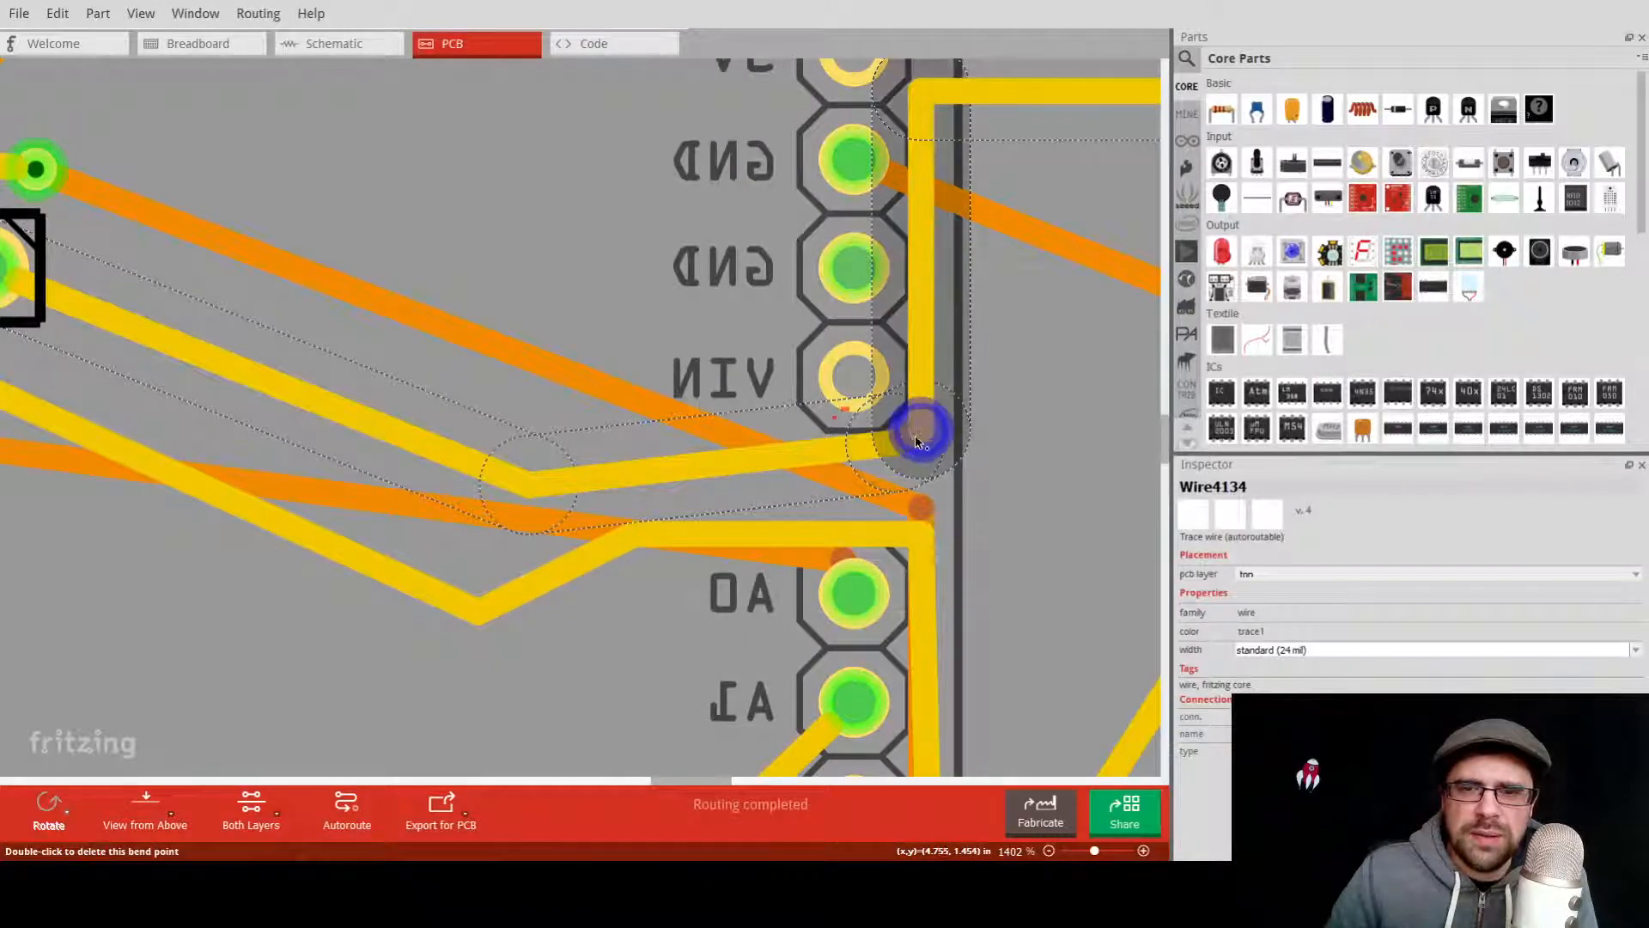
# Move the yellow trace's bend points outward beside the VIN pad and add one below, so it runs squarely around the header pins.
pyautogui.moveTo(914, 434)
pyautogui.mouseDown()
pyautogui.moveTo(1115, 425)
pyautogui.moveTo(1013, 424)
pyautogui.mouseUp()
pyautogui.moveTo(688, 298); pyautogui.dragTo(454, 211, button='middle')
pyautogui.moveTo(687, 364)
pyautogui.mouseDown()
pyautogui.moveTo(663, 353)
pyautogui.moveTo(724, 393)
pyautogui.mouseUp()
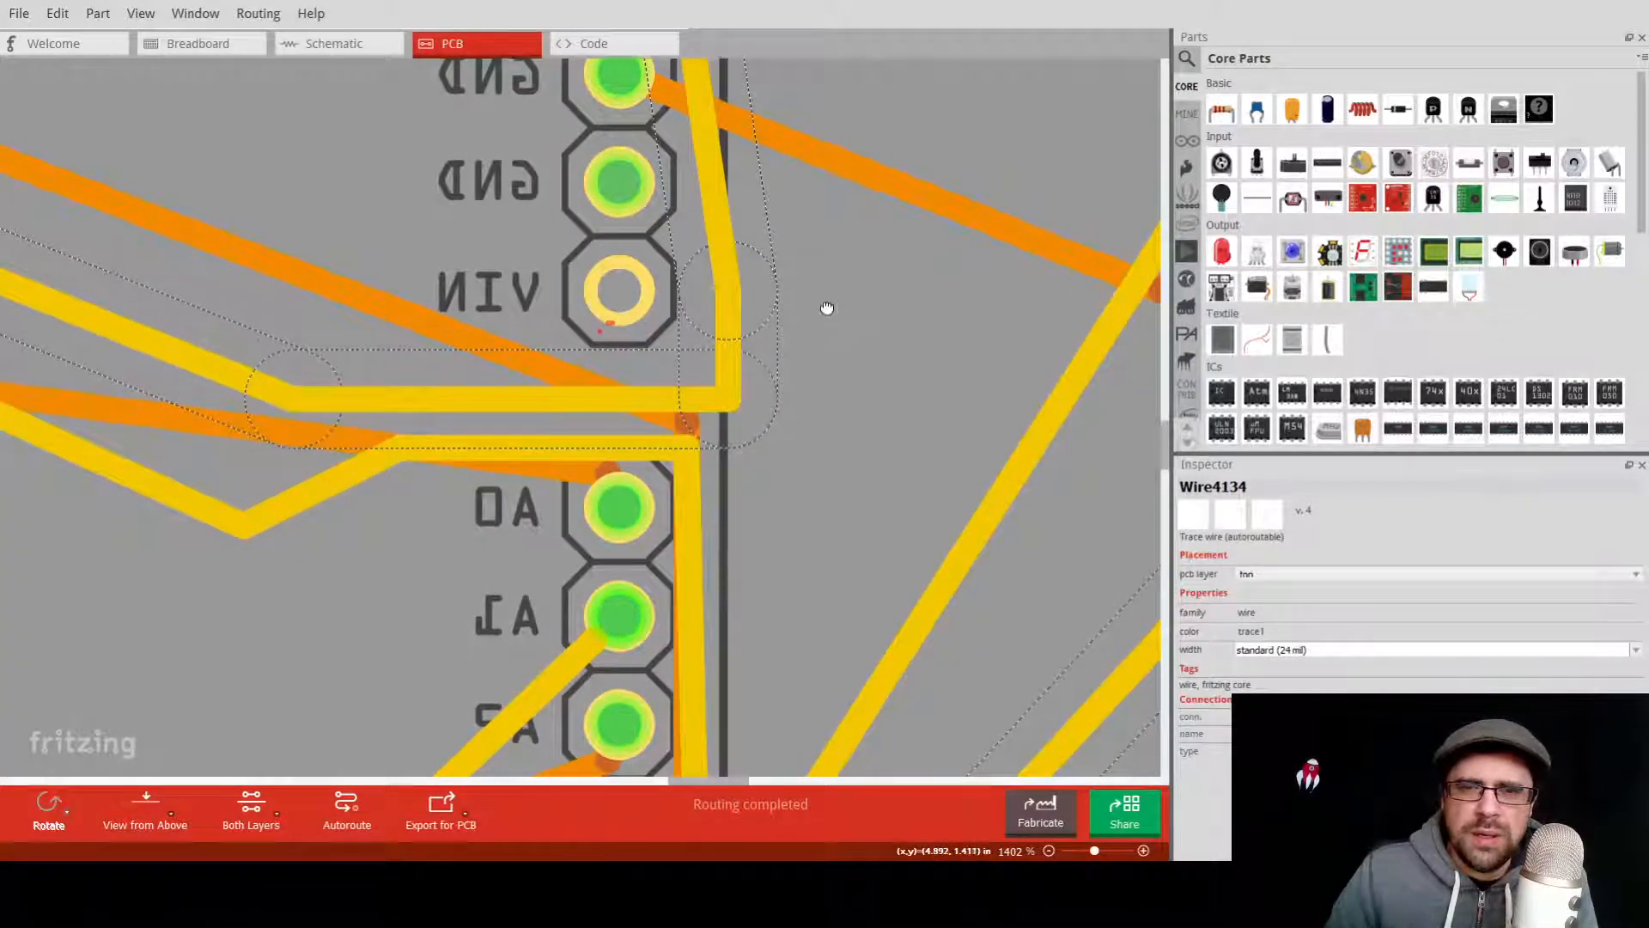
pyautogui.moveTo(825, 309); pyautogui.dragTo(803, 520, button='middle')
pyautogui.moveTo(663, 215); pyautogui.dragTo(692, 230)
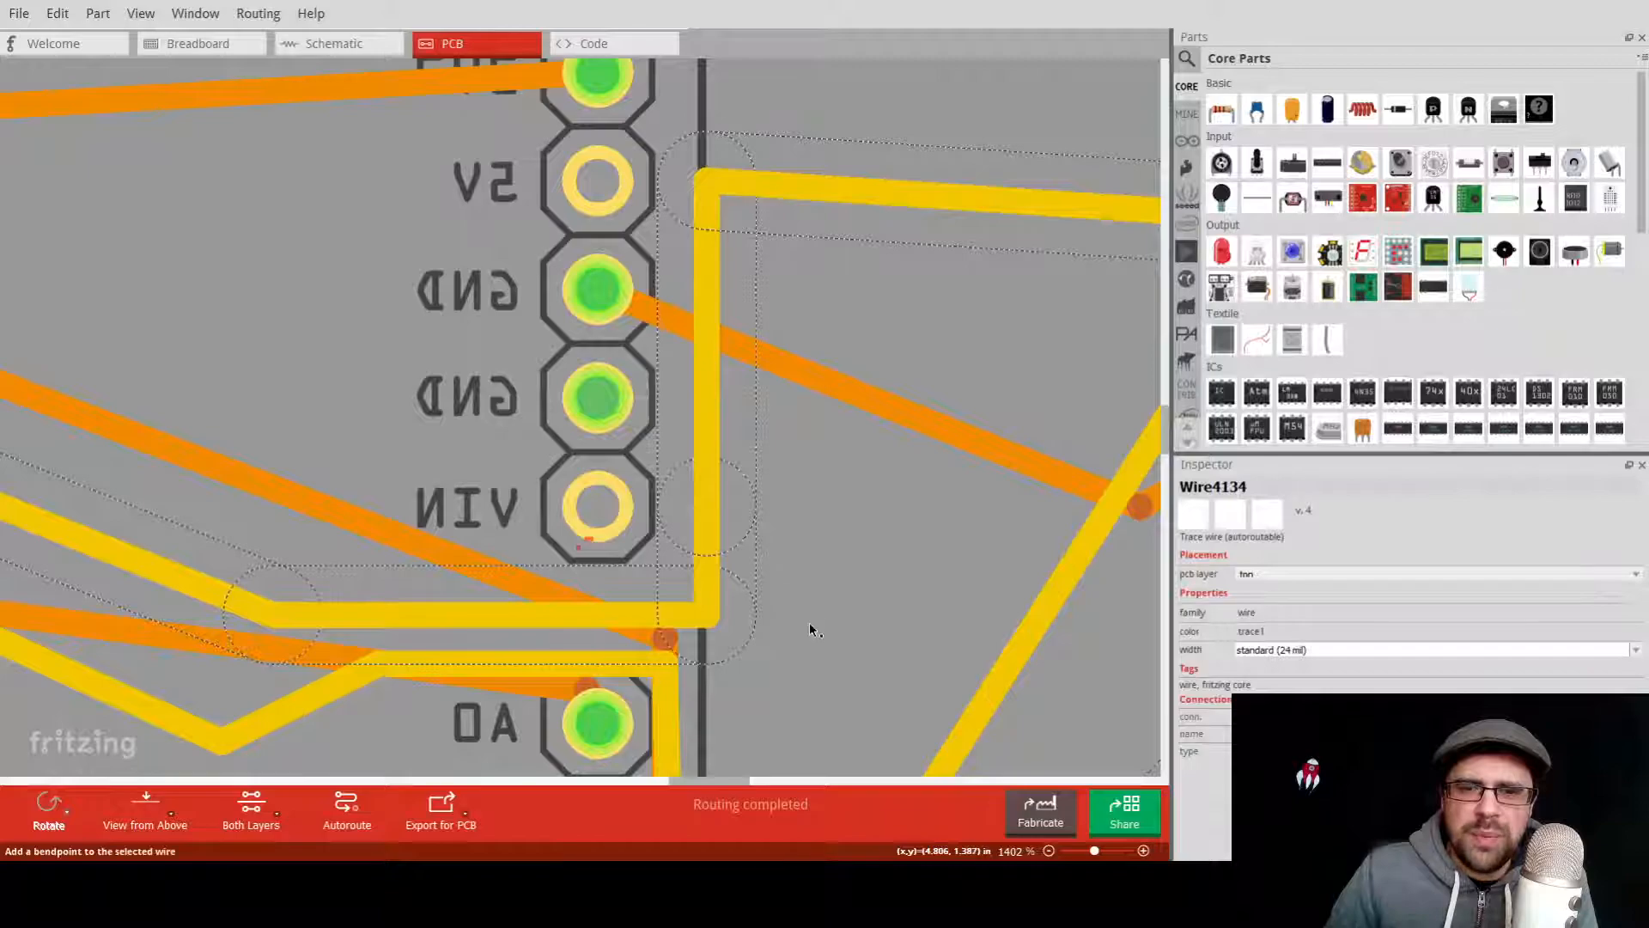
pyautogui.click(917, 137)
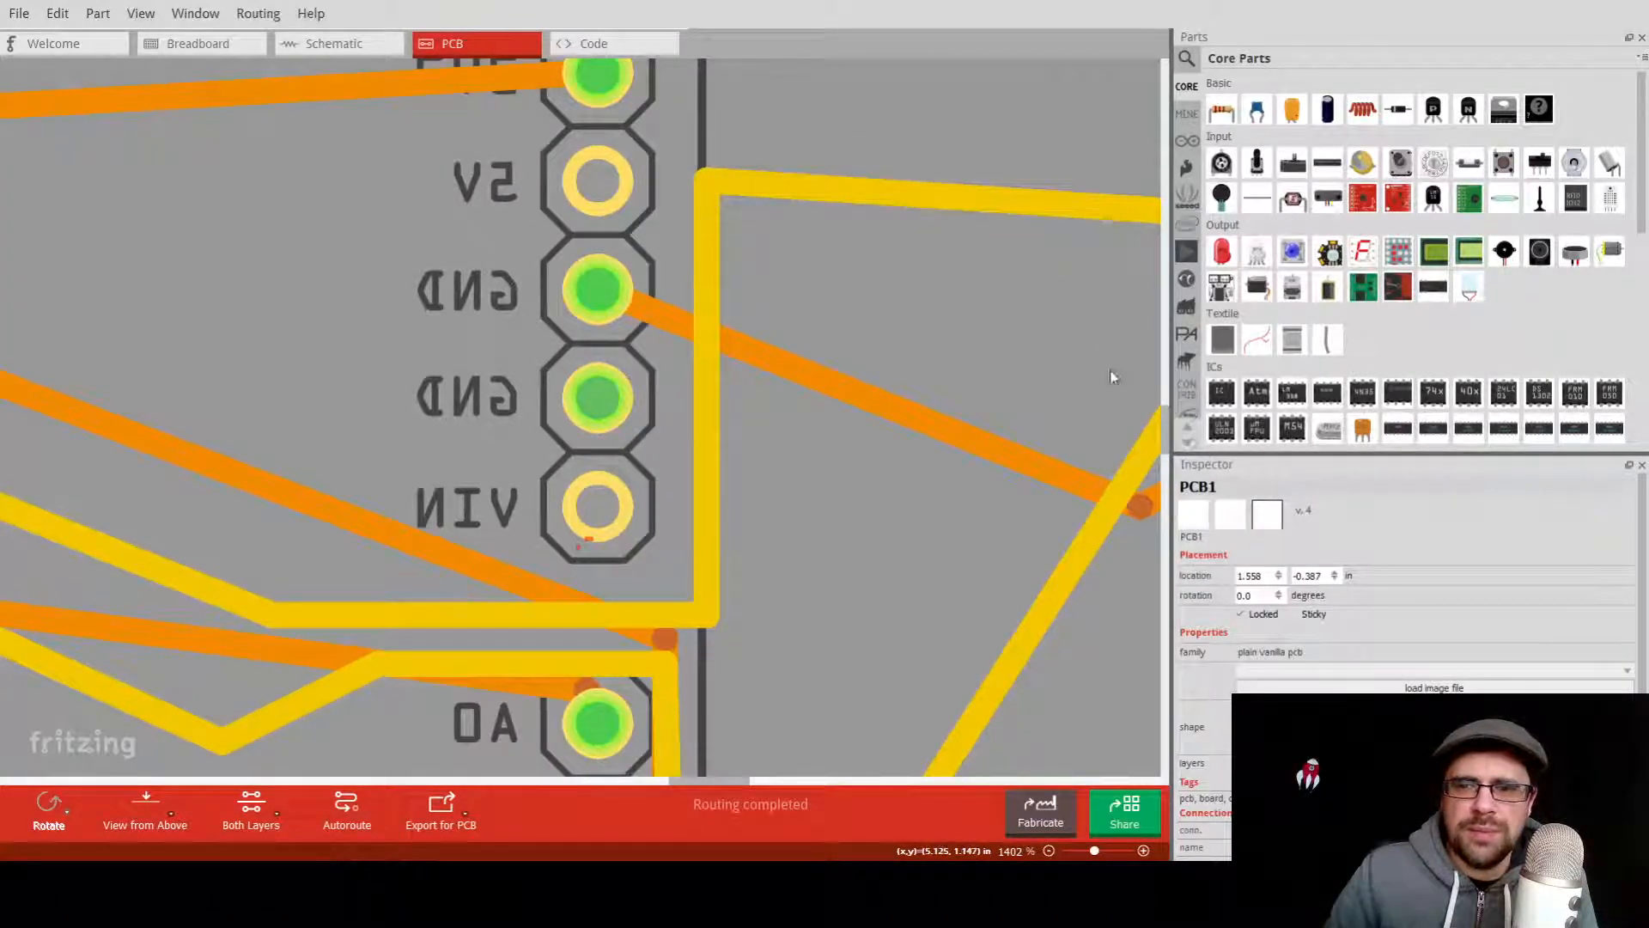
# Rerun the design rules check on both copper layers with the yellow trace around the VIN pad rerouted.
pyautogui.click(268, 13)
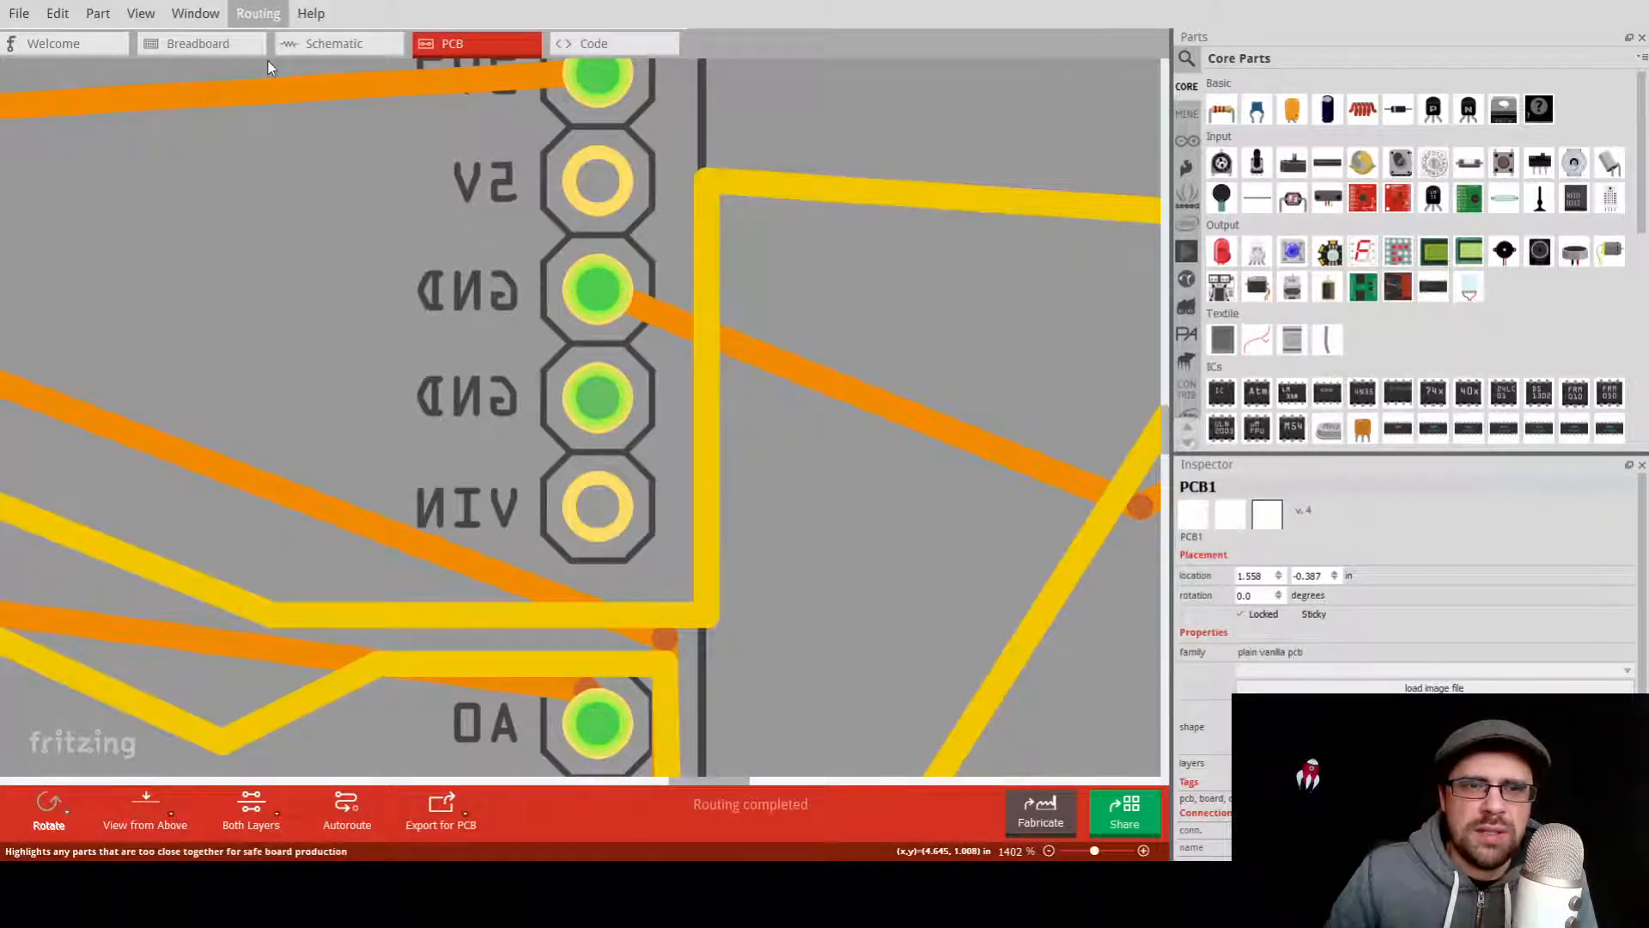
pyautogui.click(268, 60)
pyautogui.hotkey('ctrl', 'shift', '1')
pyautogui.hotkey('ctrl', 'shift', '2')
pyautogui.hotkey('ctrl', 'shift', '3')
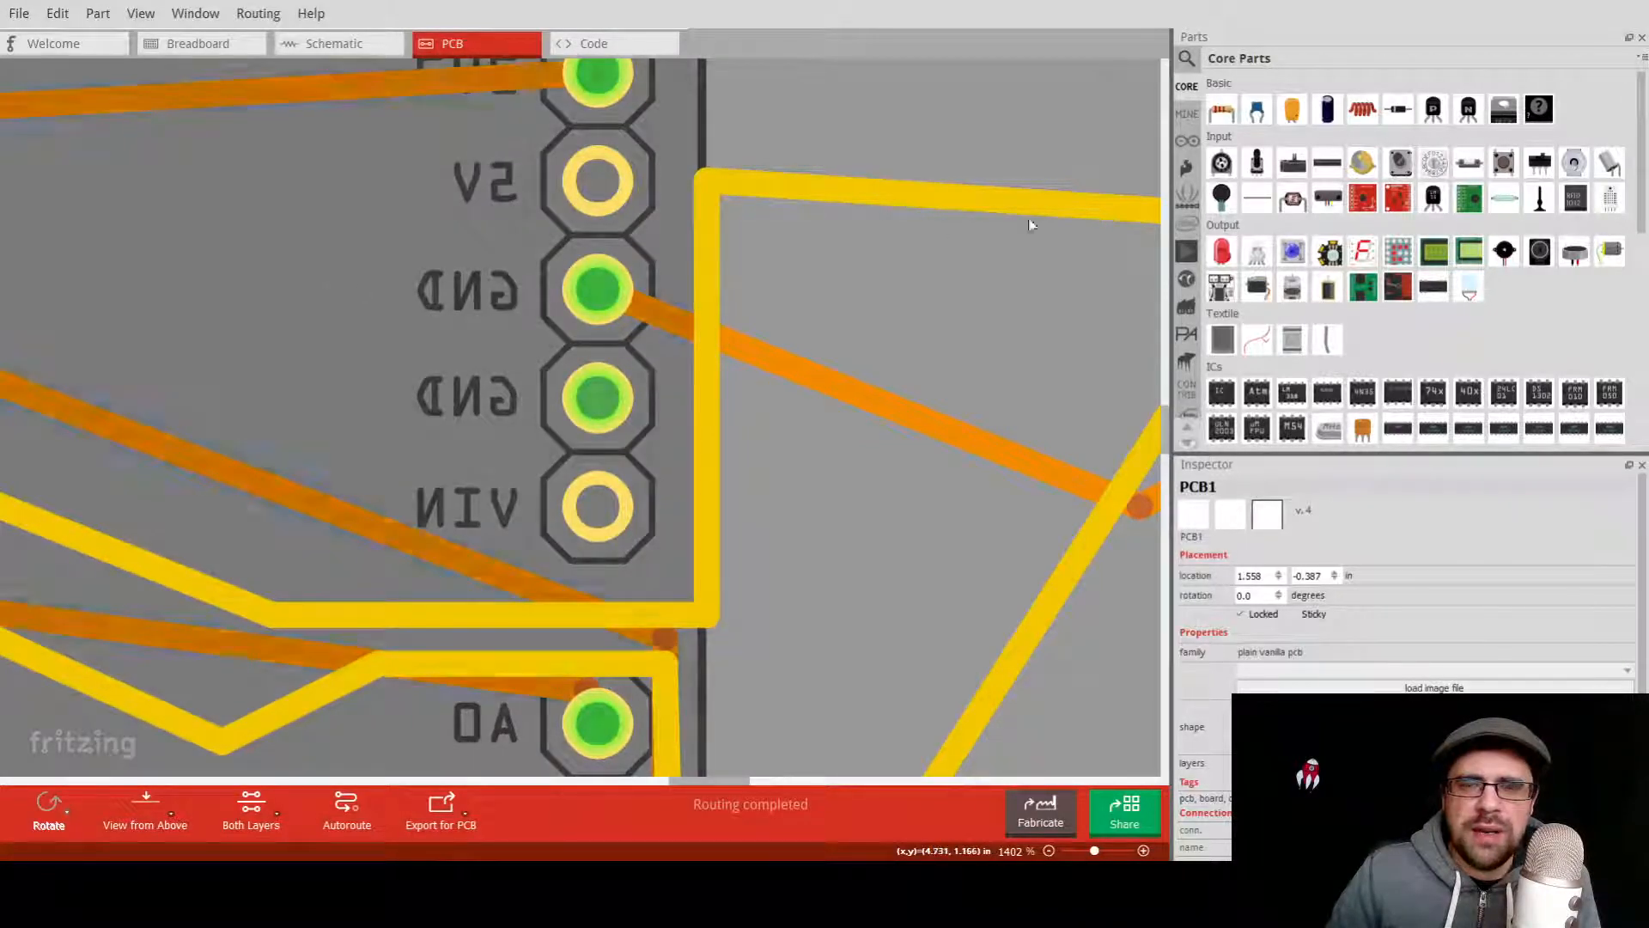
# Examine the trace spacing around the analog header pads, across the Arduino's lower edge and along the digital header up to AREF.
pyautogui.moveTo(361, 394); pyautogui.dragTo(415, 84)
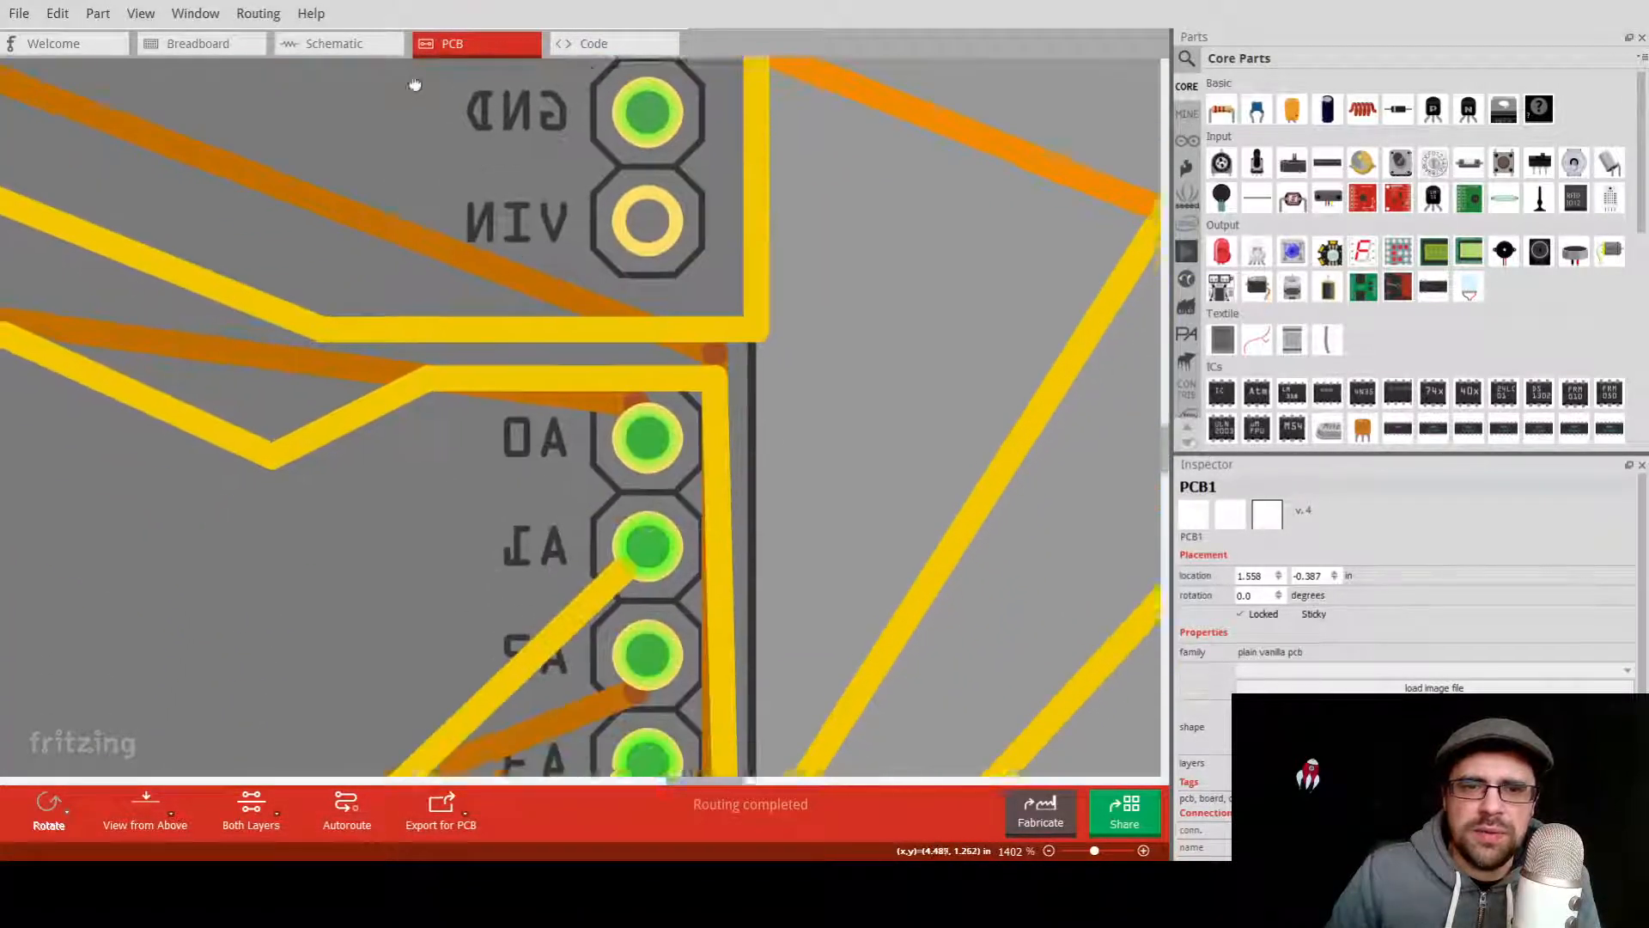
pyautogui.moveTo(415, 84); pyautogui.dragTo(421, 78, button='middle')
pyautogui.moveTo(399, 551); pyautogui.dragTo(424, 277, button='middle')
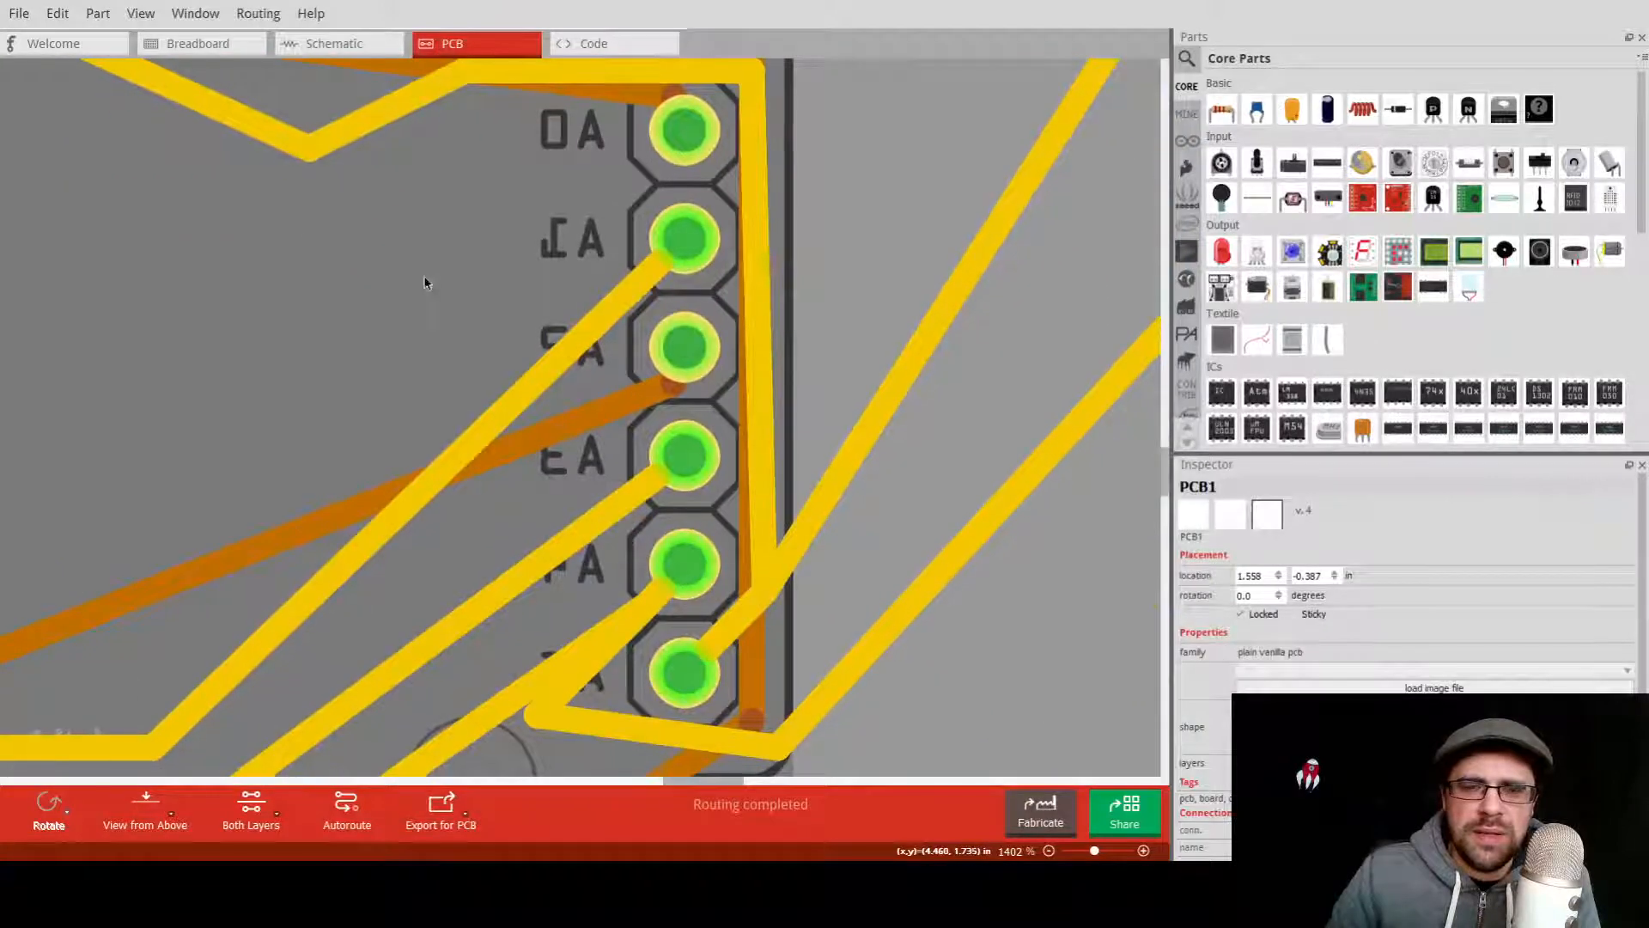
pyautogui.moveTo(468, 543); pyautogui.dragTo(547, 243, button='middle')
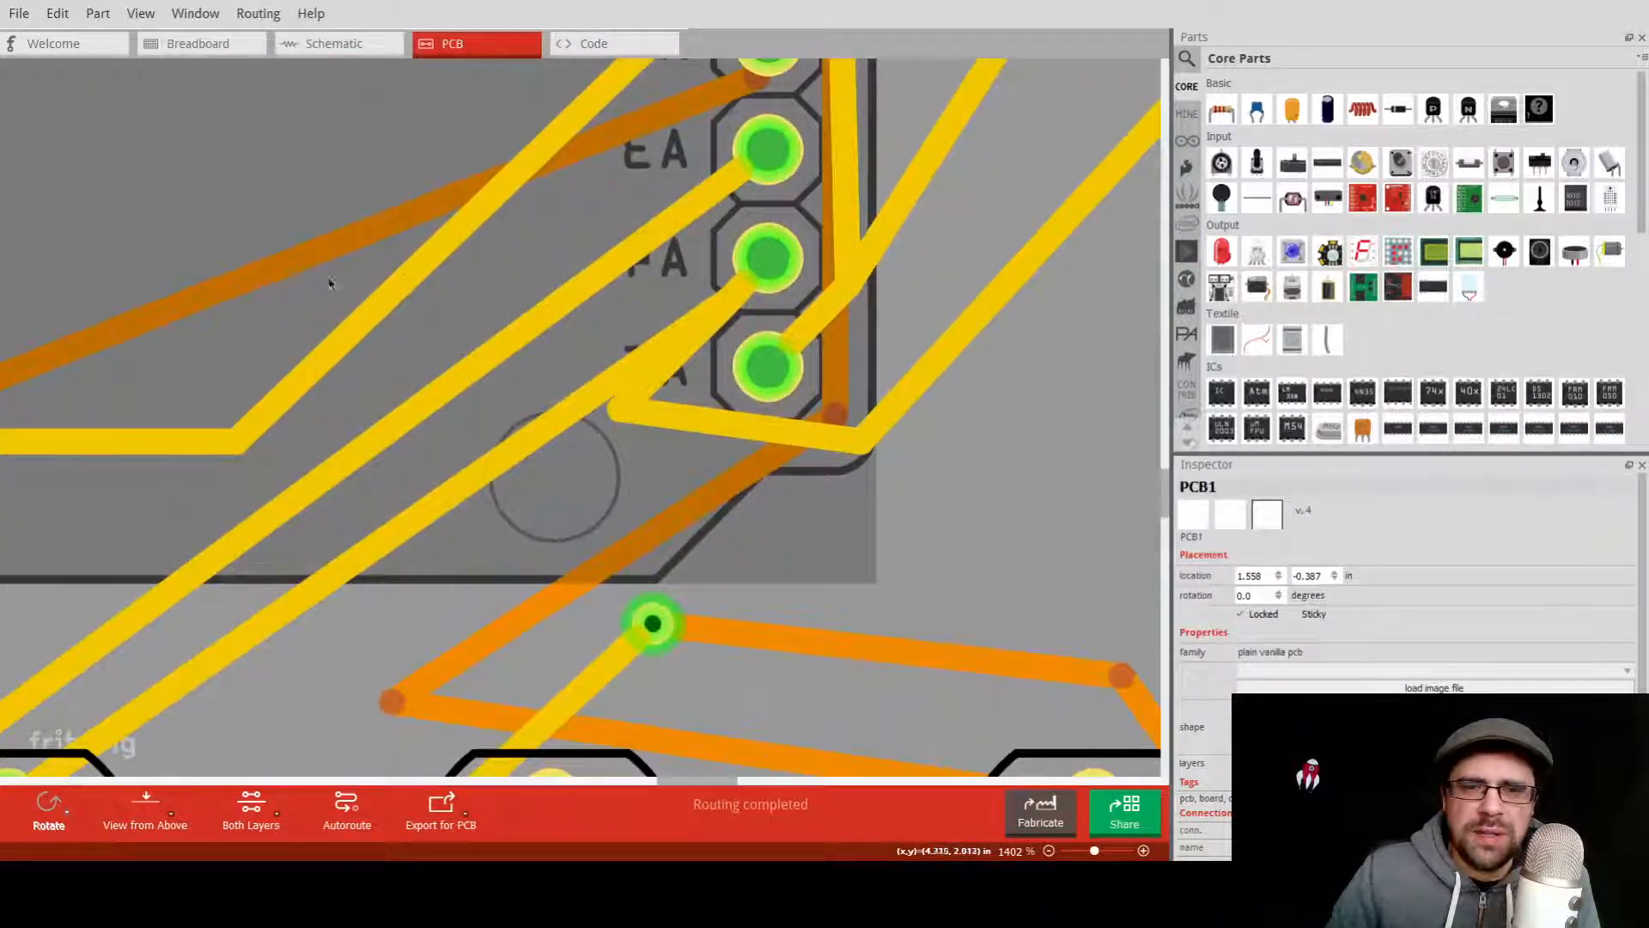
pyautogui.moveTo(351, 309); pyautogui.dragTo(1083, 320, button='middle')
pyautogui.moveTo(567, 286); pyautogui.dragTo(1061, 255, button='middle')
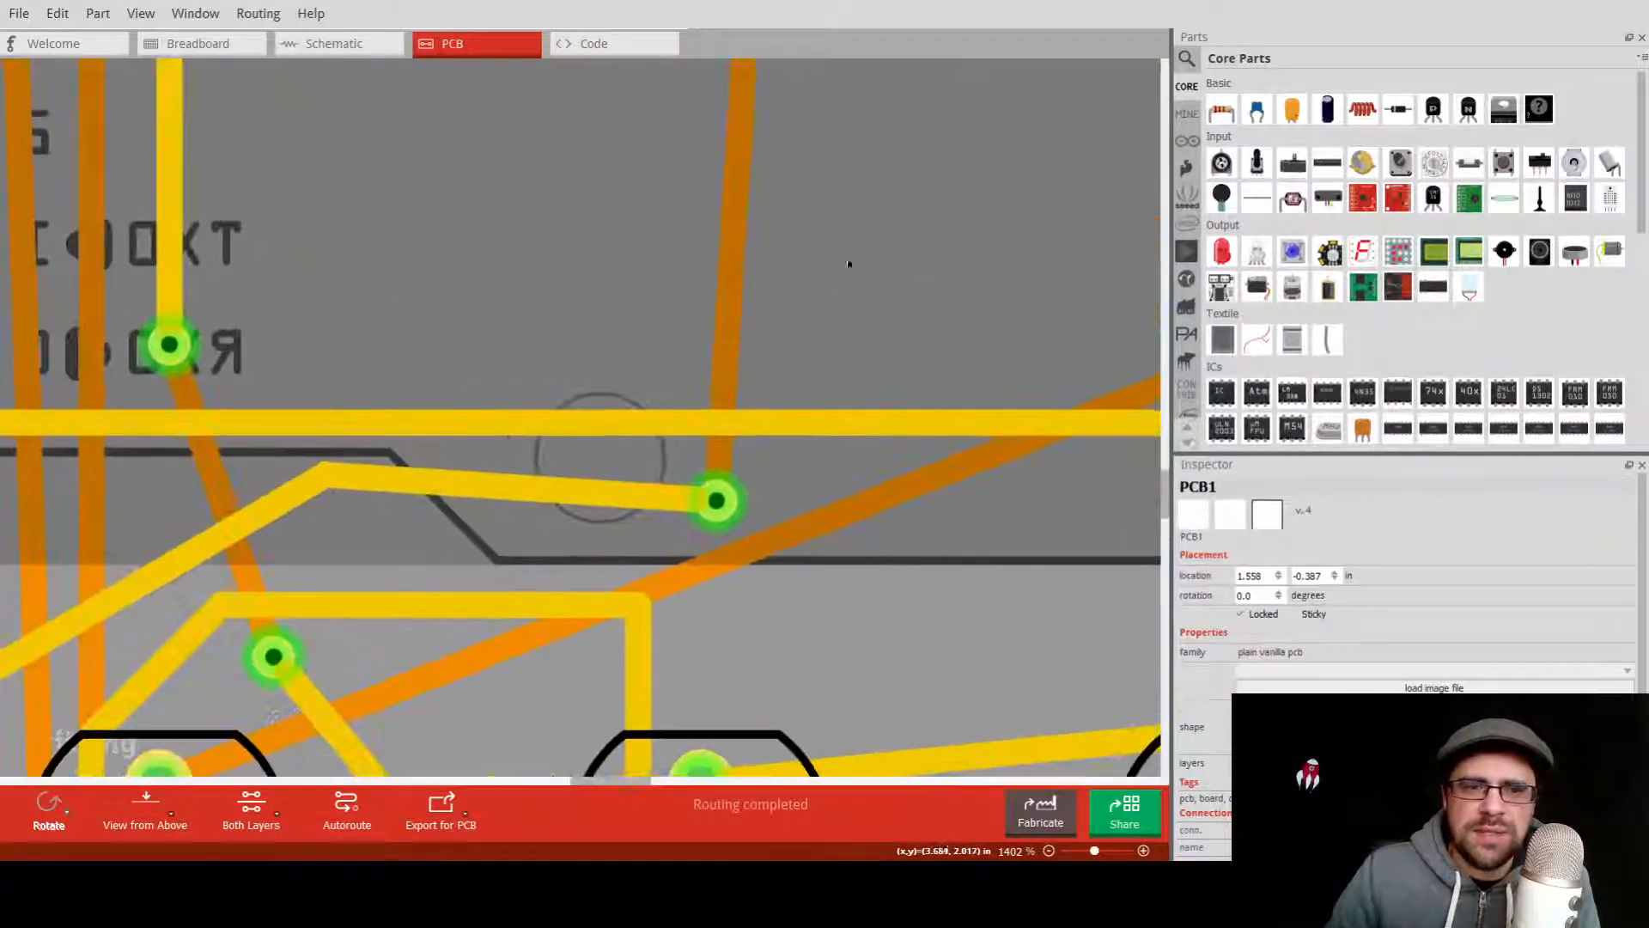
pyautogui.moveTo(595, 250); pyautogui.dragTo(971, 440, button='middle')
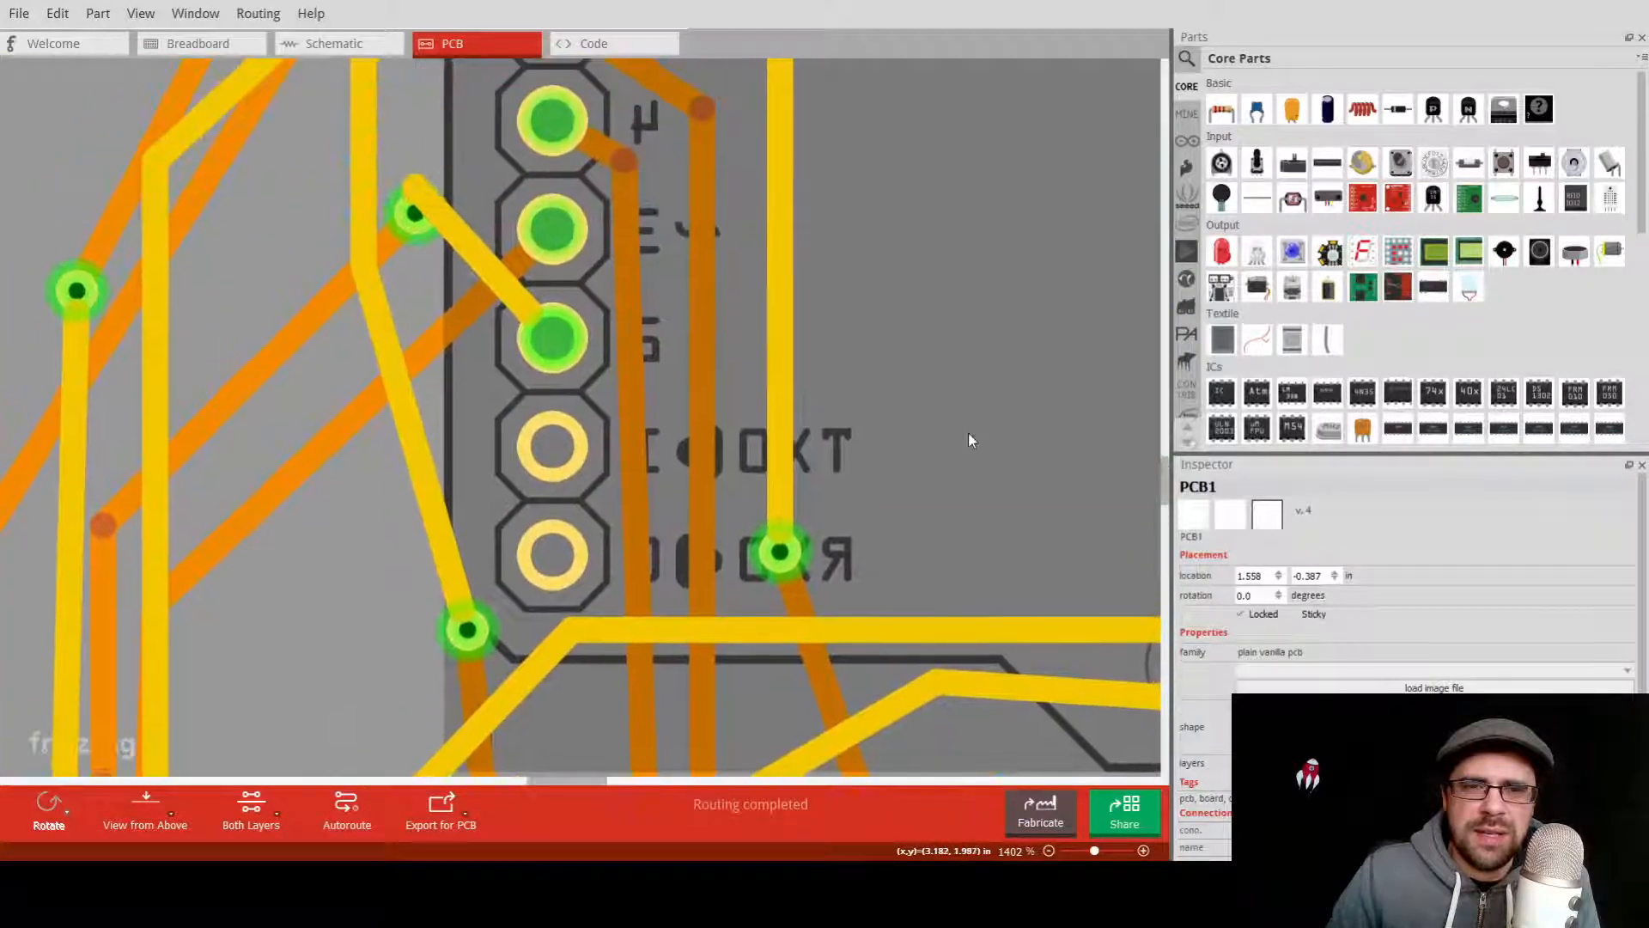
pyautogui.moveTo(960, 172); pyautogui.dragTo(958, 398, button='middle')
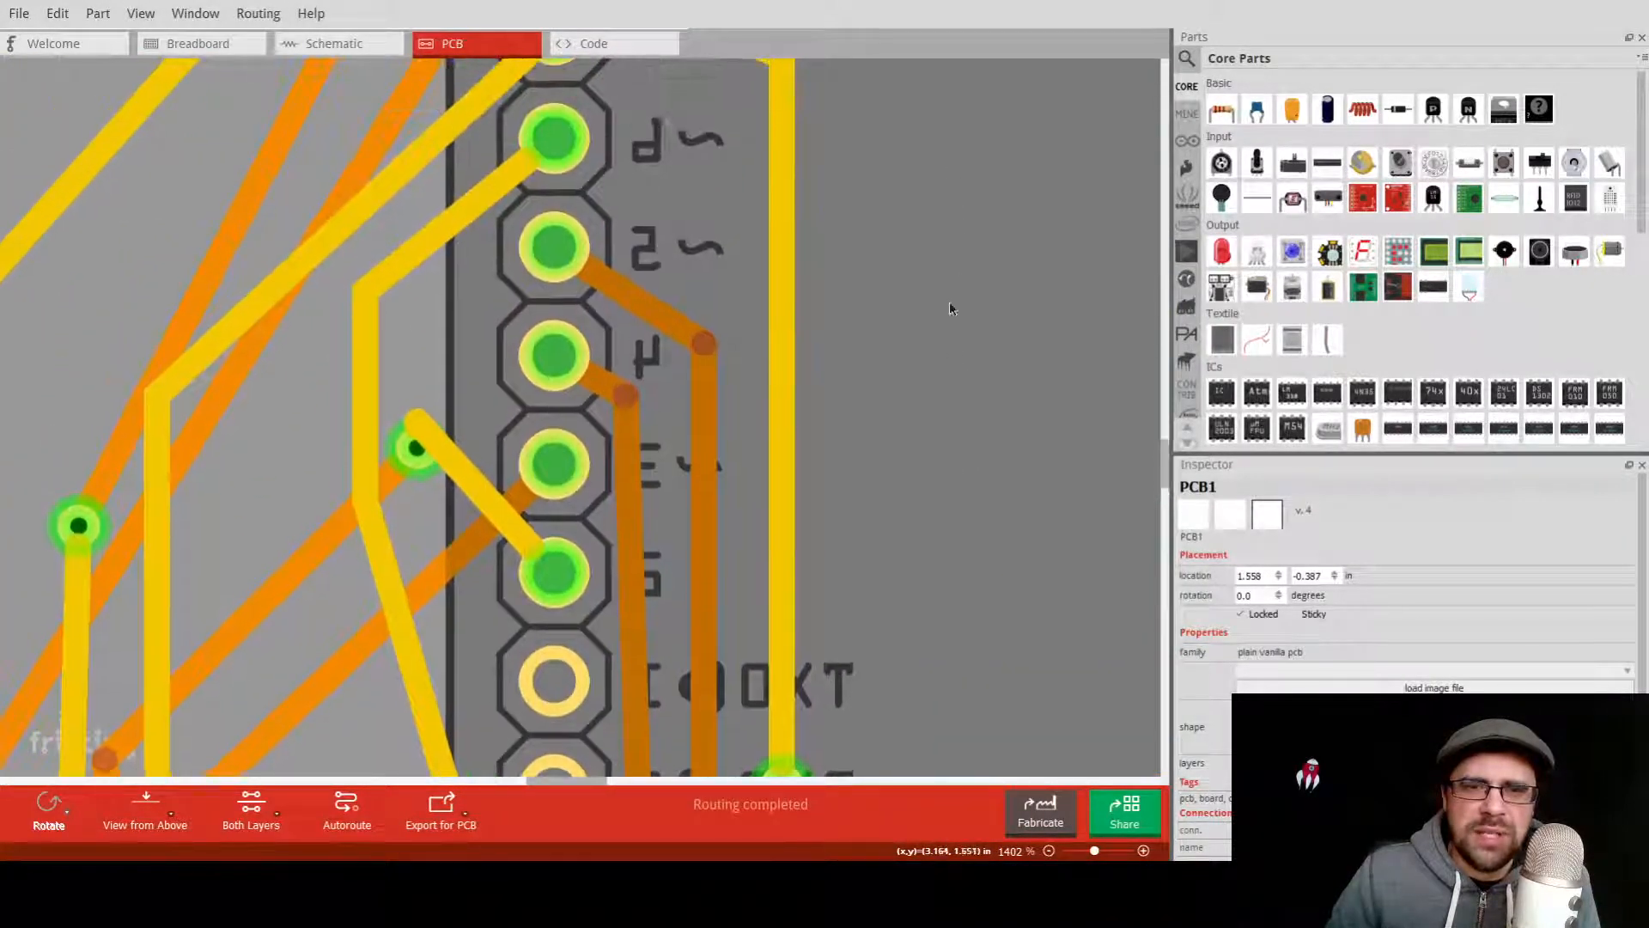
pyautogui.moveTo(957, 182); pyautogui.dragTo(911, 374, button='middle')
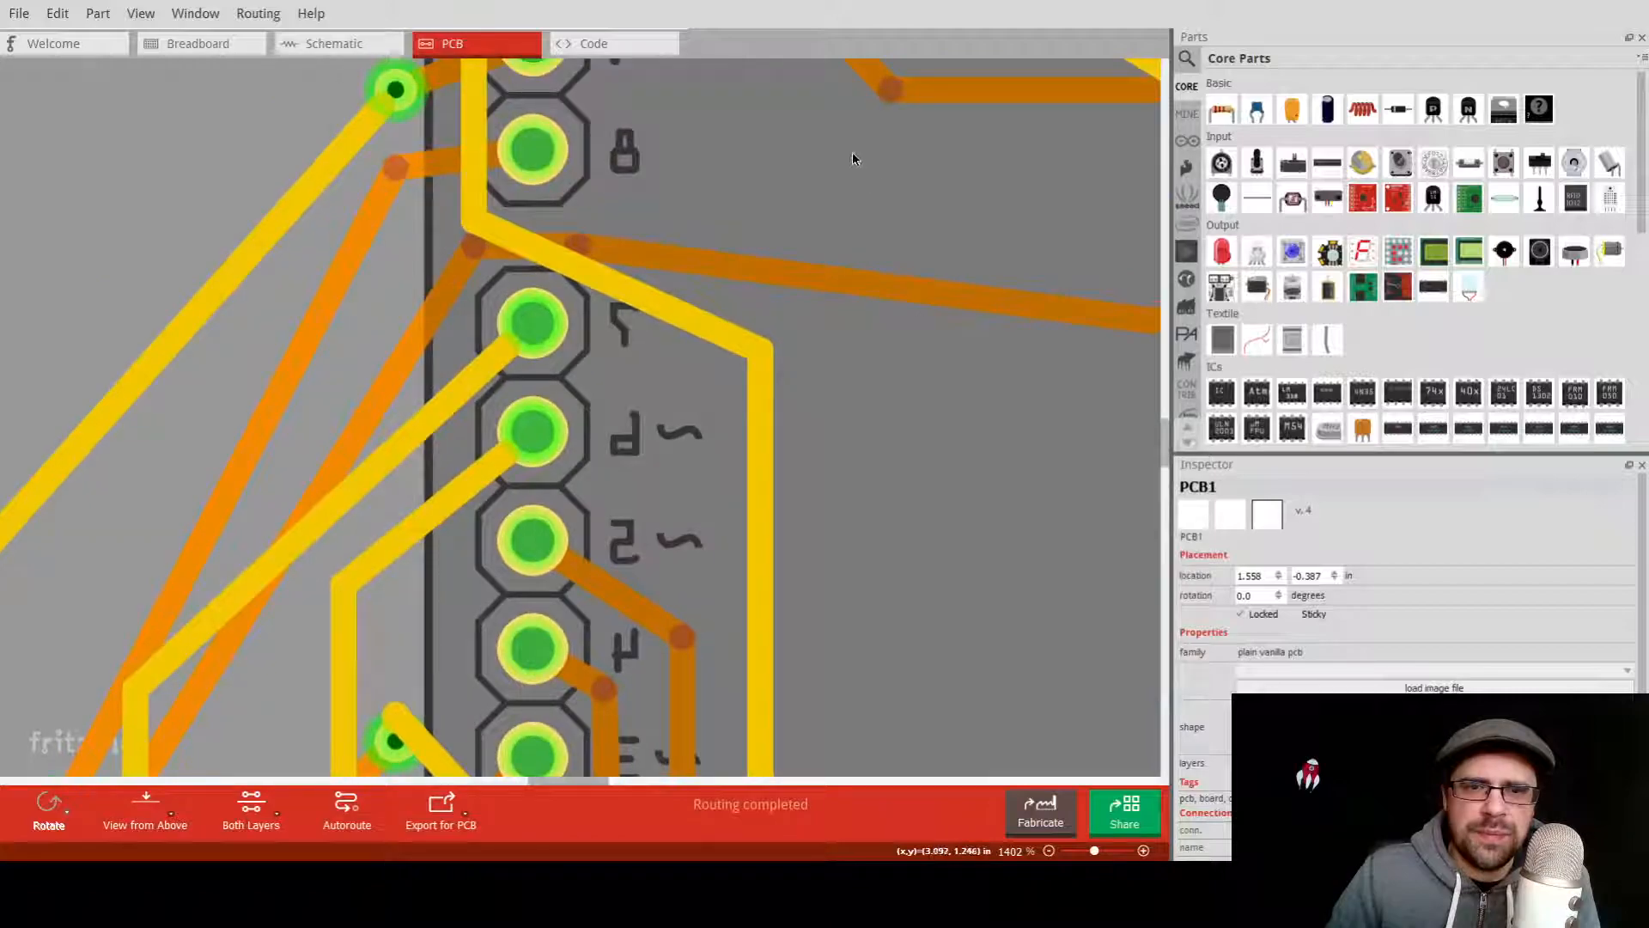
pyautogui.moveTo(852, 159); pyautogui.dragTo(829, 467, button='middle')
pyautogui.moveTo(734, 347); pyautogui.dragTo(722, 747, button='middle')
pyautogui.moveTo(807, 338); pyautogui.dragTo(799, 578, button='middle')
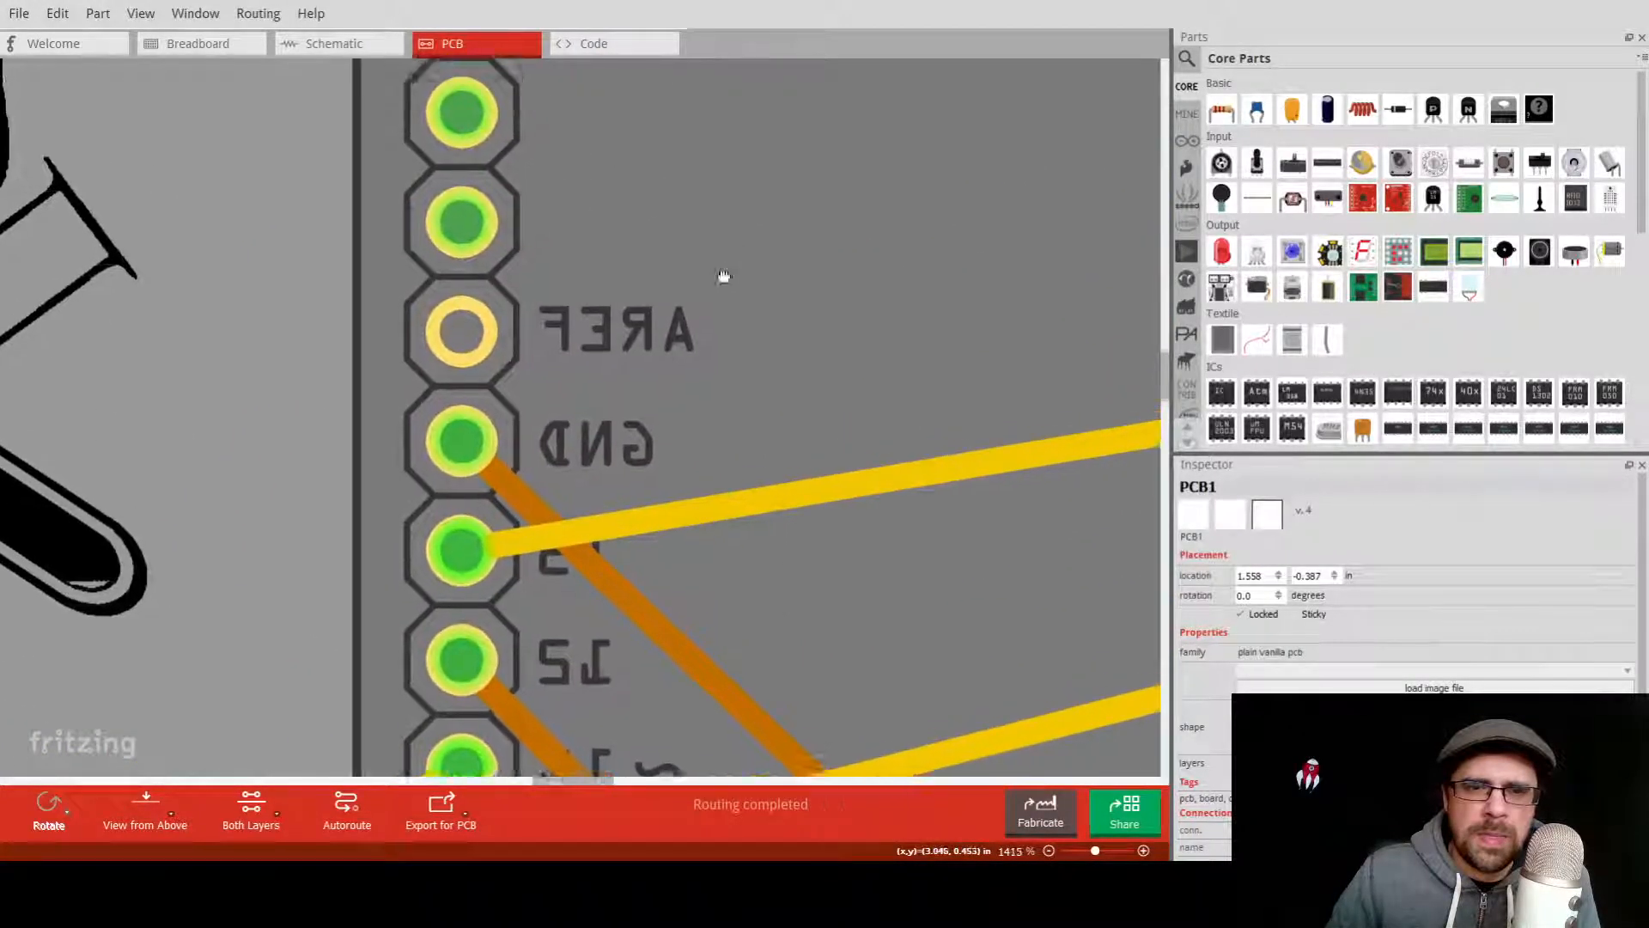
pyautogui.moveTo(725, 276); pyautogui.dragTo(697, 468, button='middle')
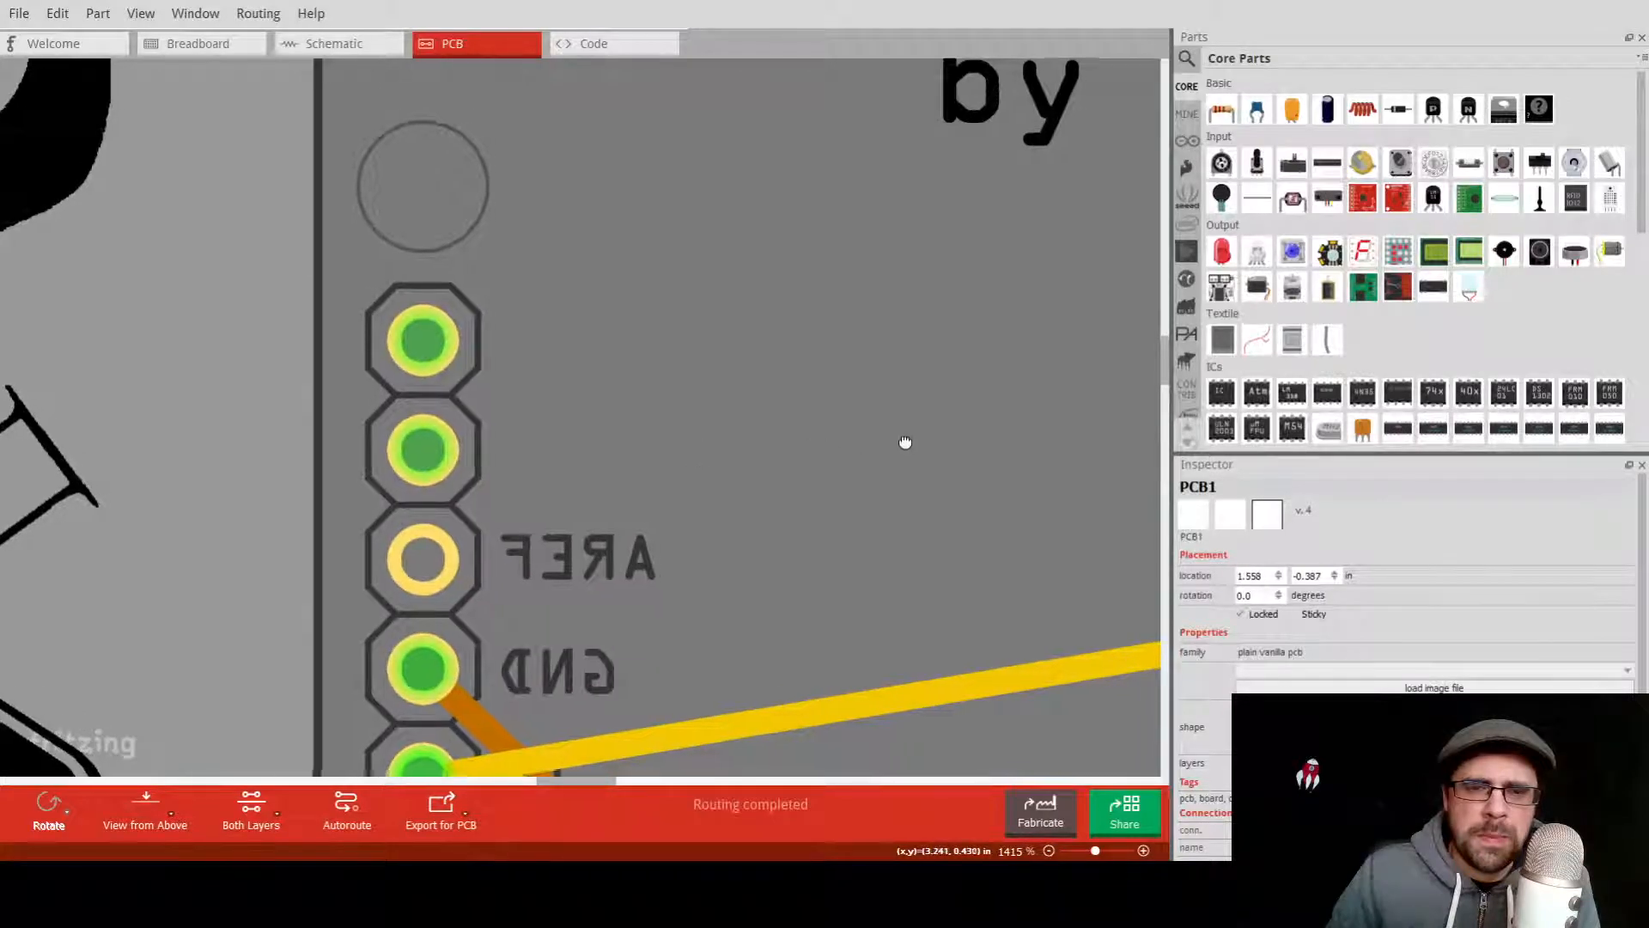
# Examine the traces between the two Arduino headers, around the four-pin header and out to the menu button.
pyautogui.moveTo(902, 442); pyautogui.dragTo(467, 378, button='middle')
pyautogui.moveTo(696, 372); pyautogui.dragTo(478, 158, button='middle')
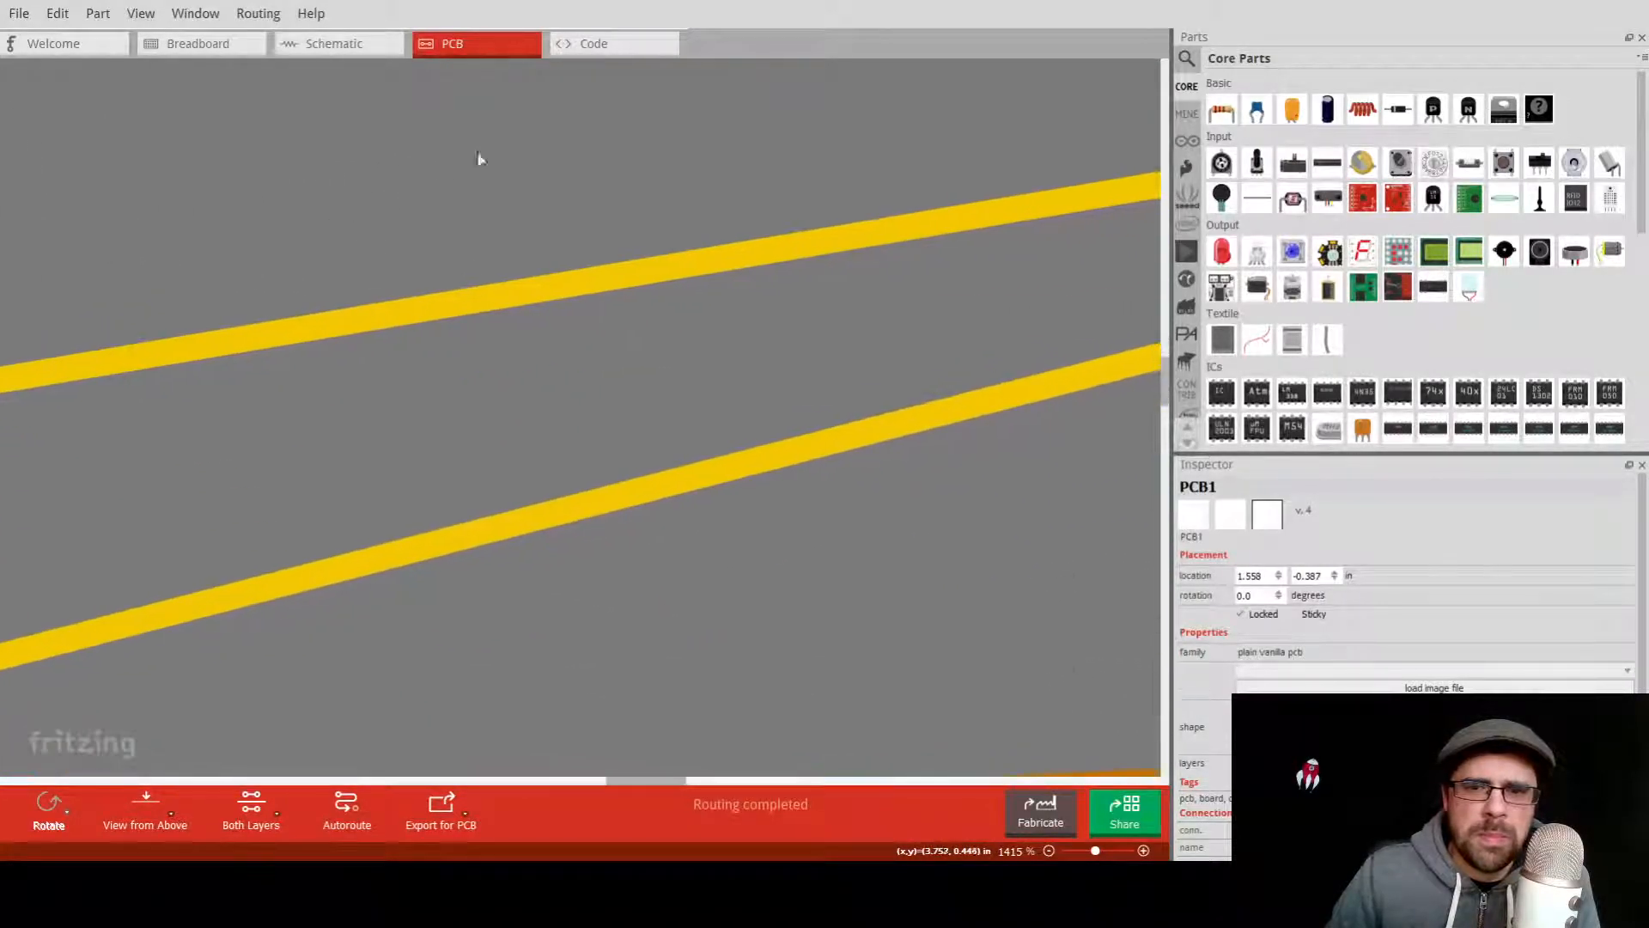
pyautogui.moveTo(691, 600); pyautogui.dragTo(579, 232, button='middle')
pyautogui.keyDown('ctrl'); pyautogui.scroll(-2, 773, 352); pyautogui.keyUp('ctrl')
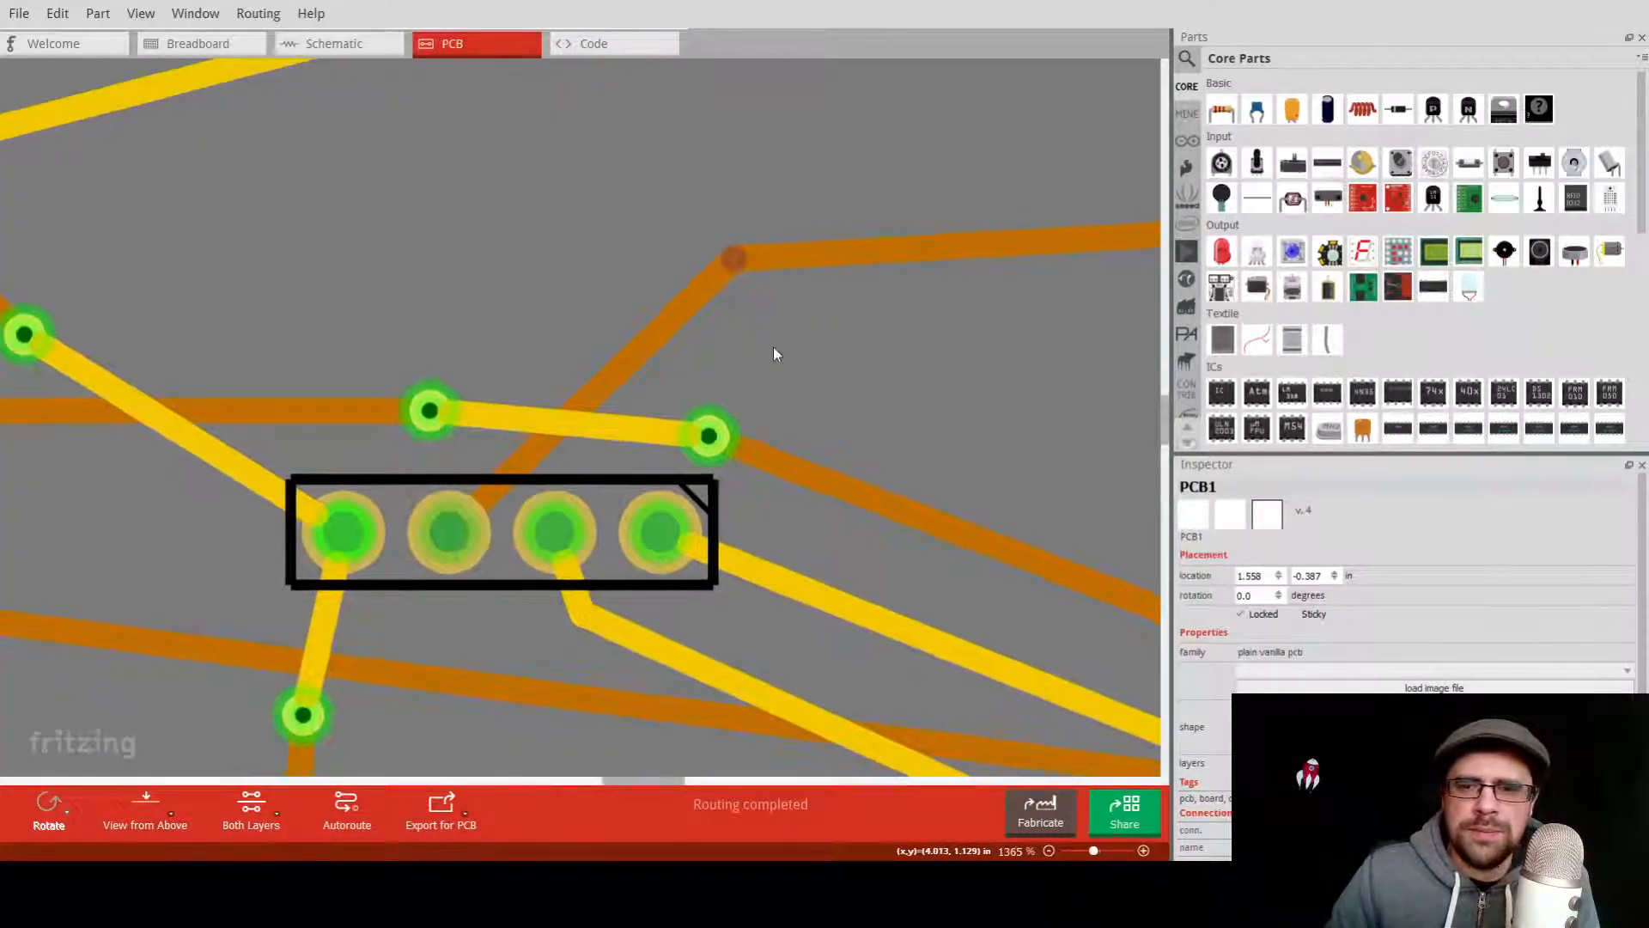
pyautogui.keyDown('ctrl'); pyautogui.scroll(-5, 776, 375); pyautogui.keyUp('ctrl')
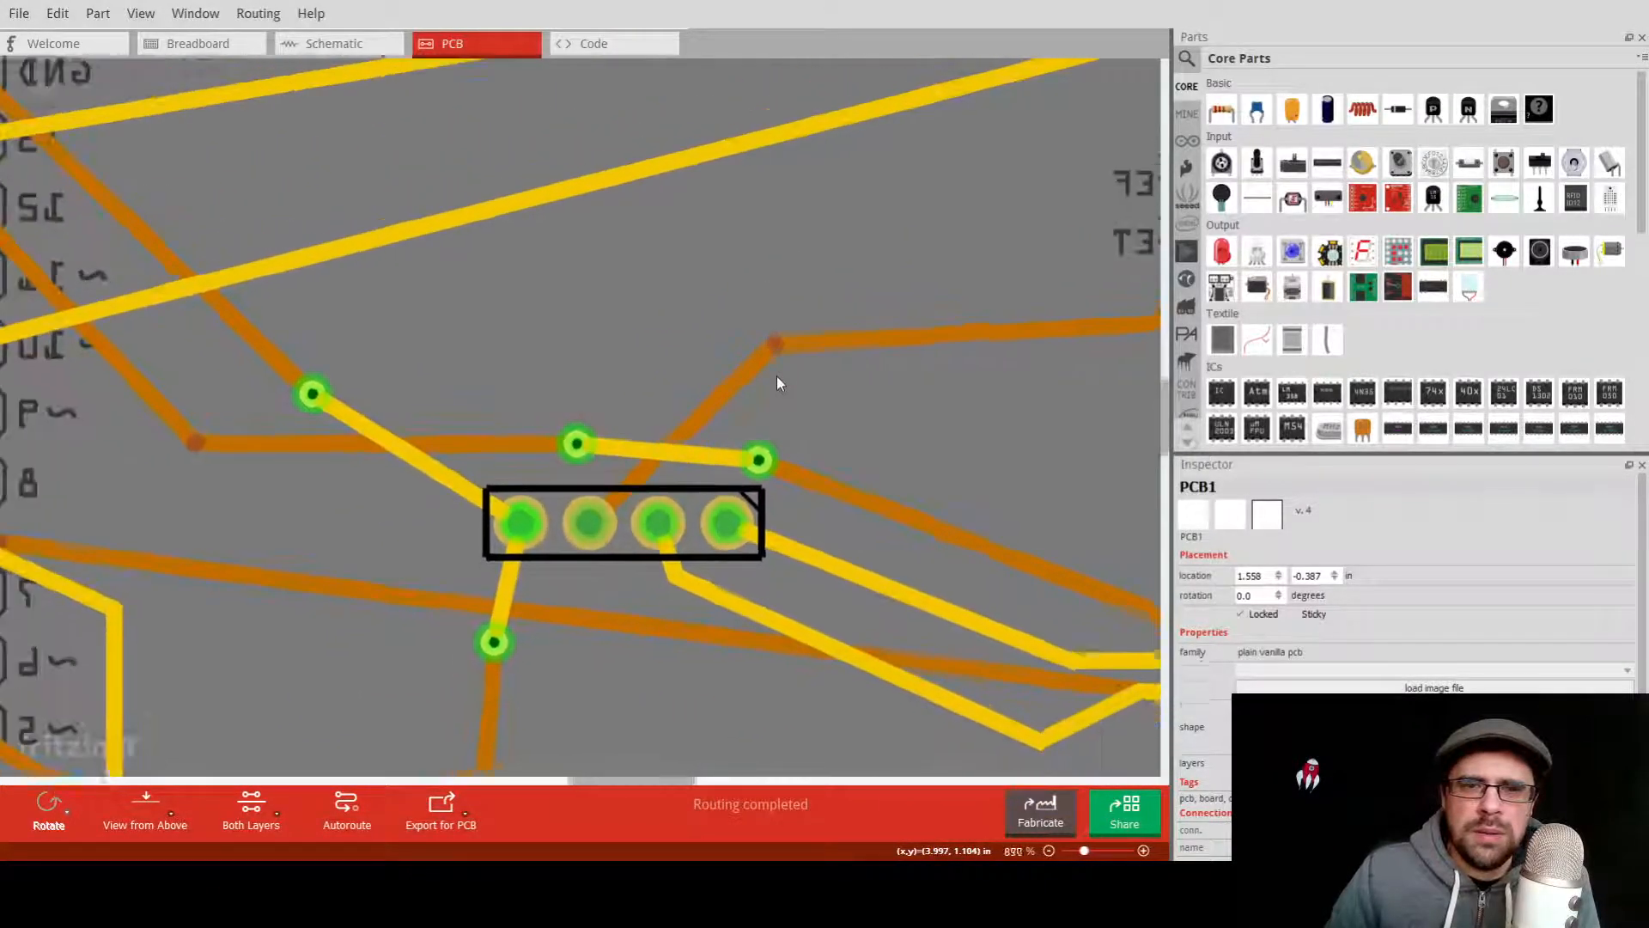
pyautogui.keyDown('ctrl'); pyautogui.scroll(-3, 776, 376); pyautogui.keyUp('ctrl')
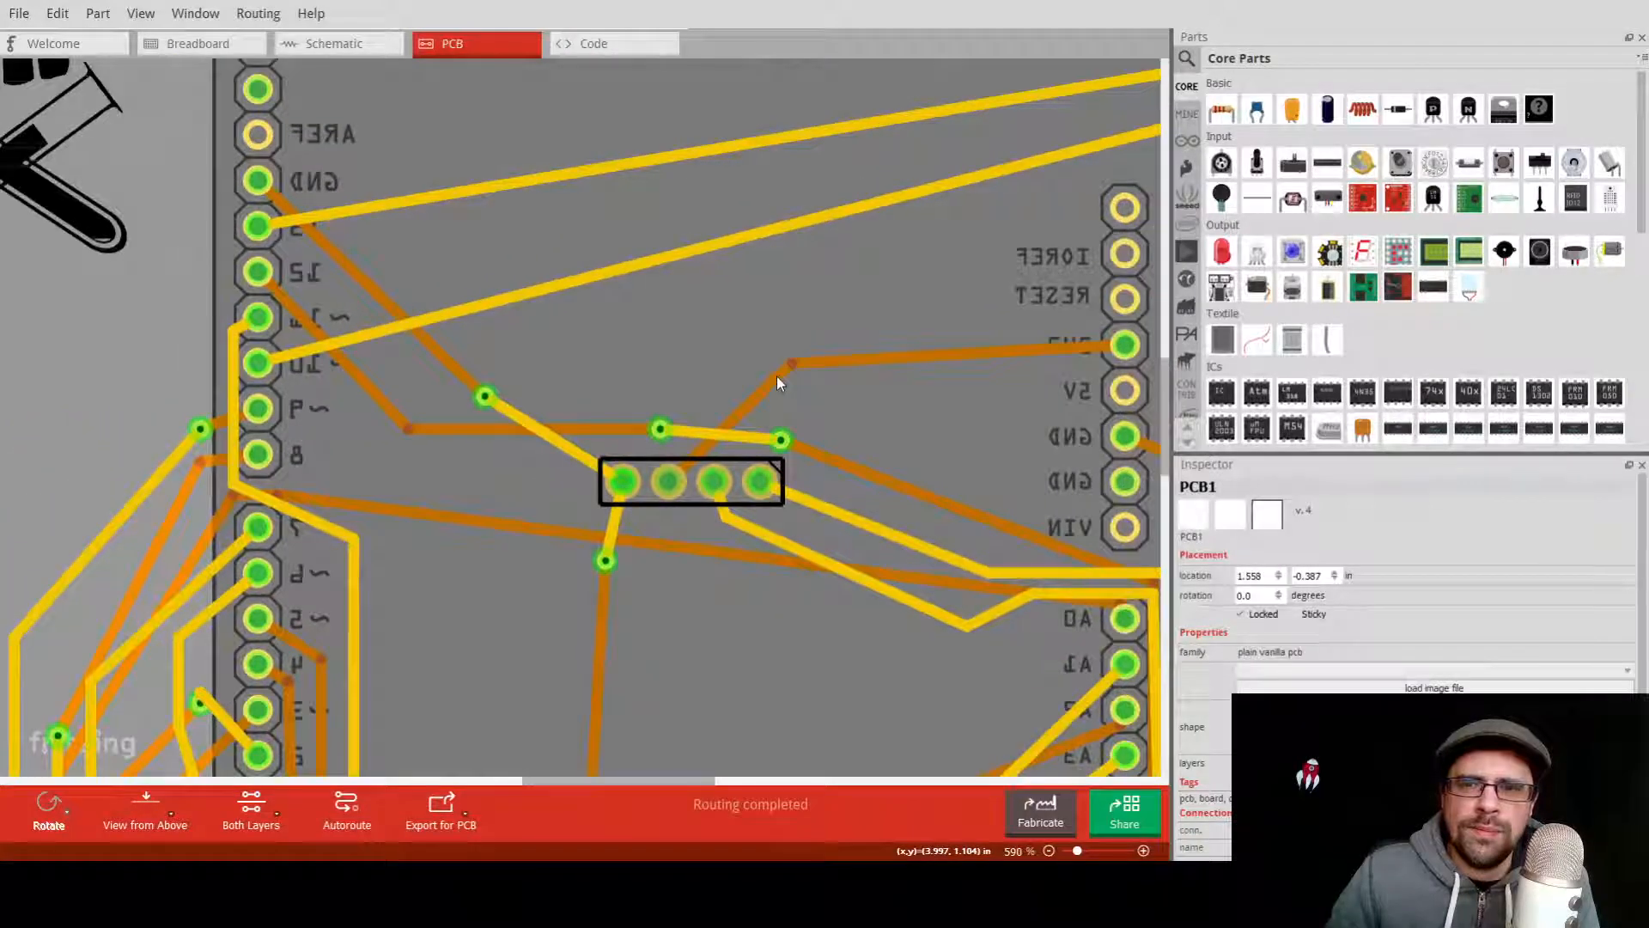
pyautogui.keyDown('ctrl'); pyautogui.scroll(-2, 776, 376); pyautogui.keyUp('ctrl')
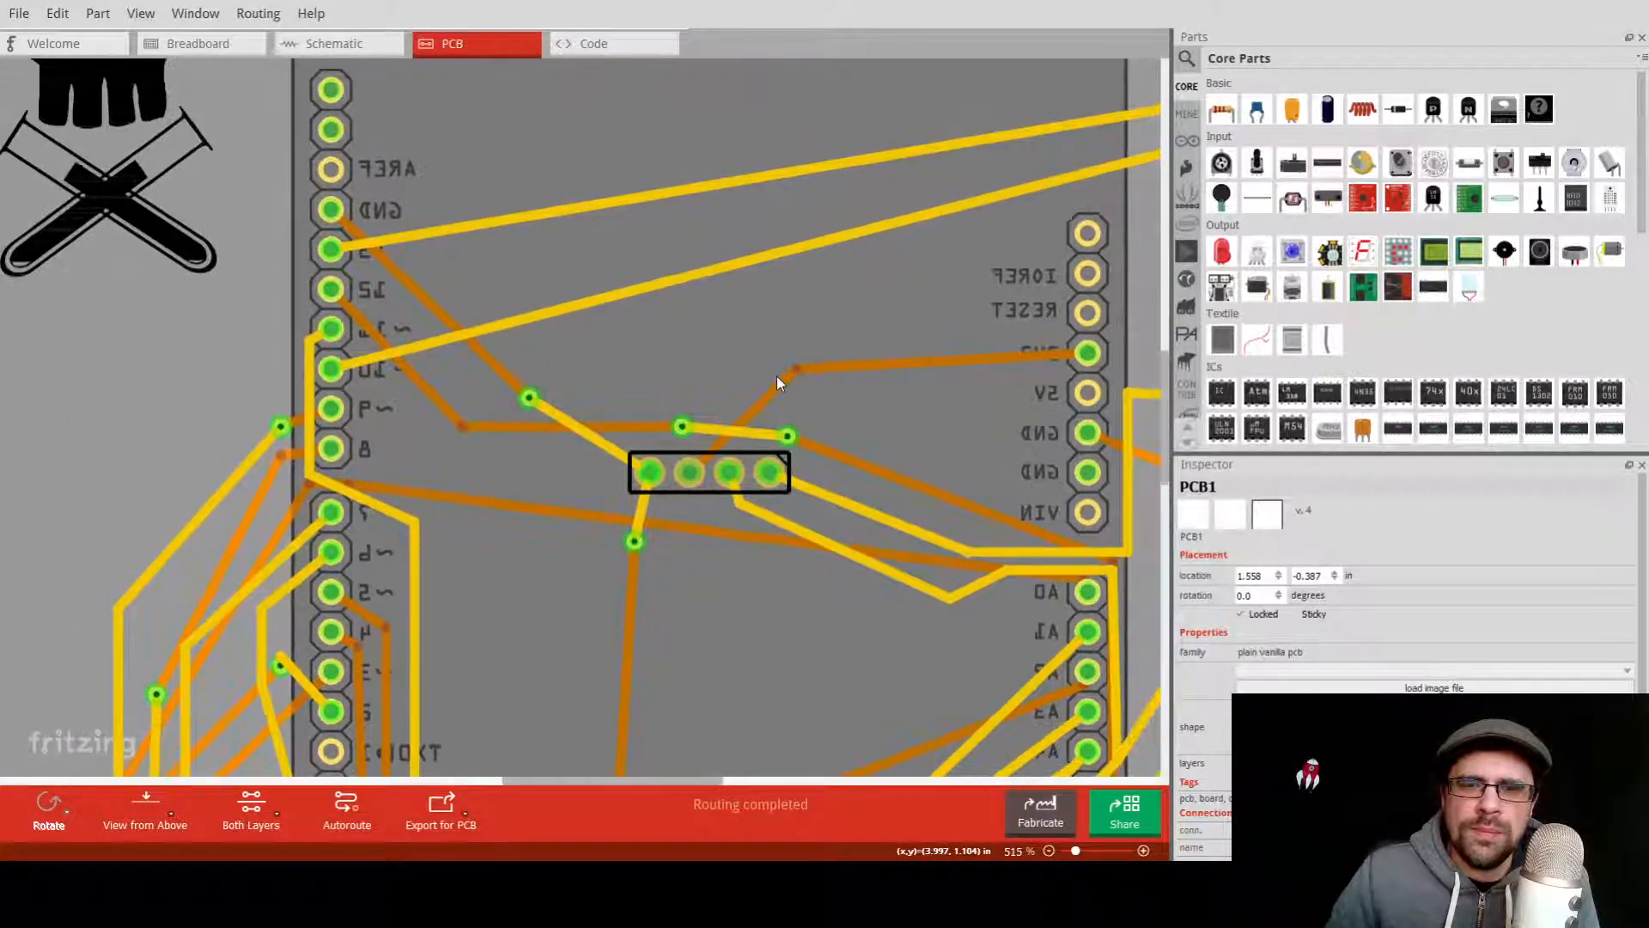
pyautogui.keyDown('ctrl'); pyautogui.scroll(-1, 777, 376); pyautogui.keyUp('ctrl')
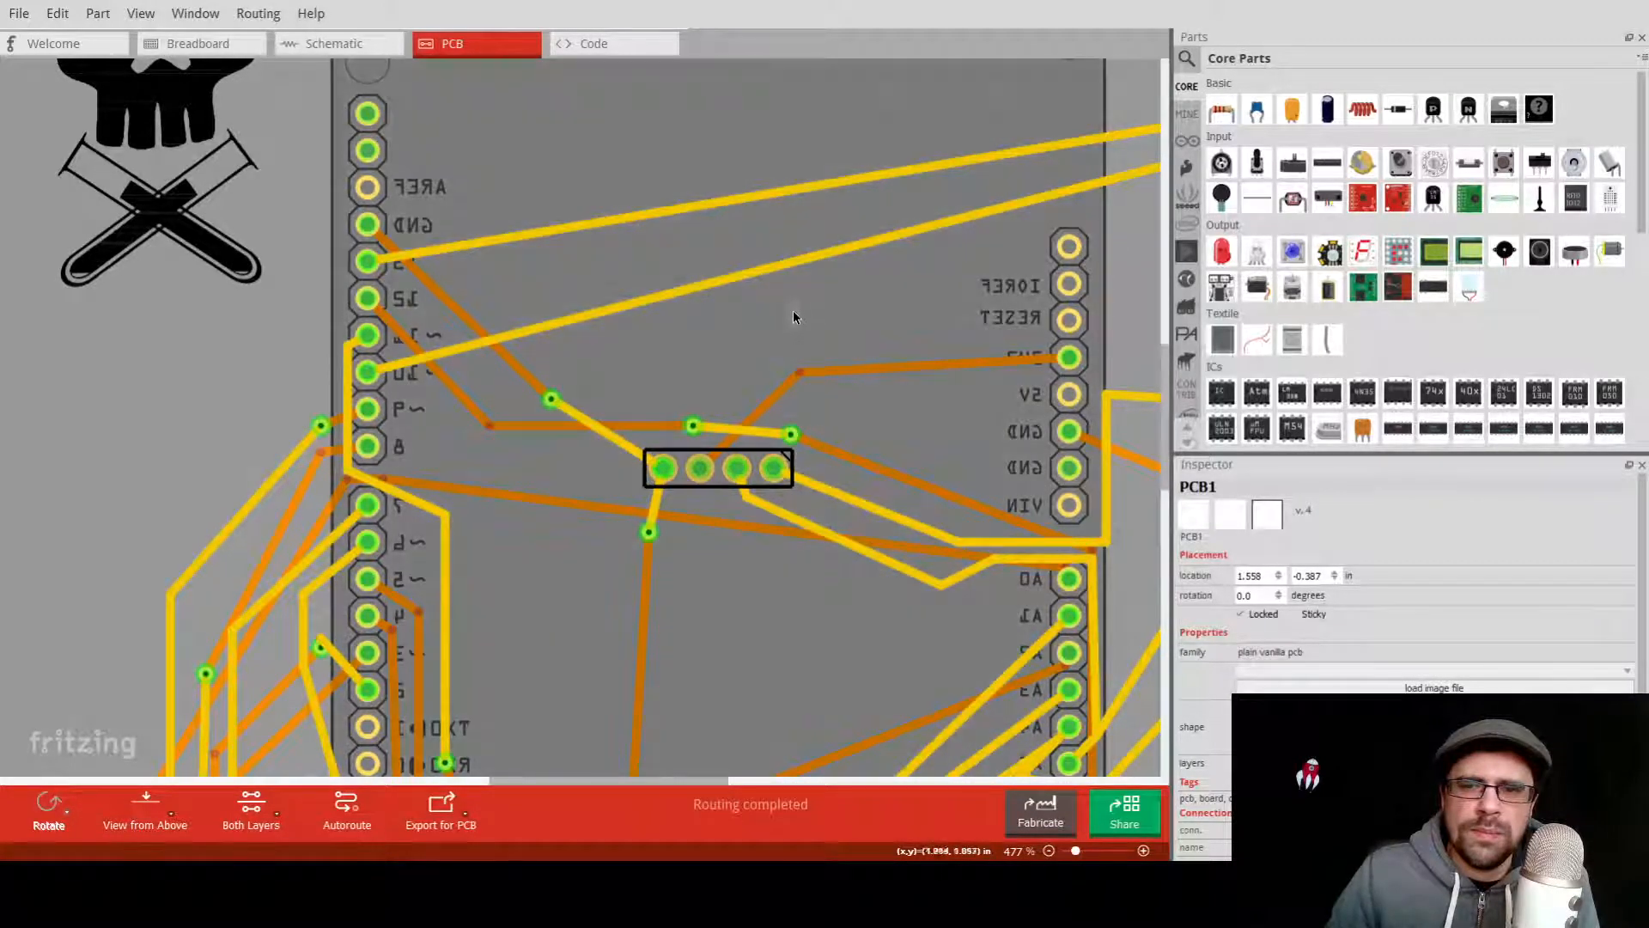
pyautogui.moveTo(791, 317); pyautogui.dragTo(525, 157, button='middle')
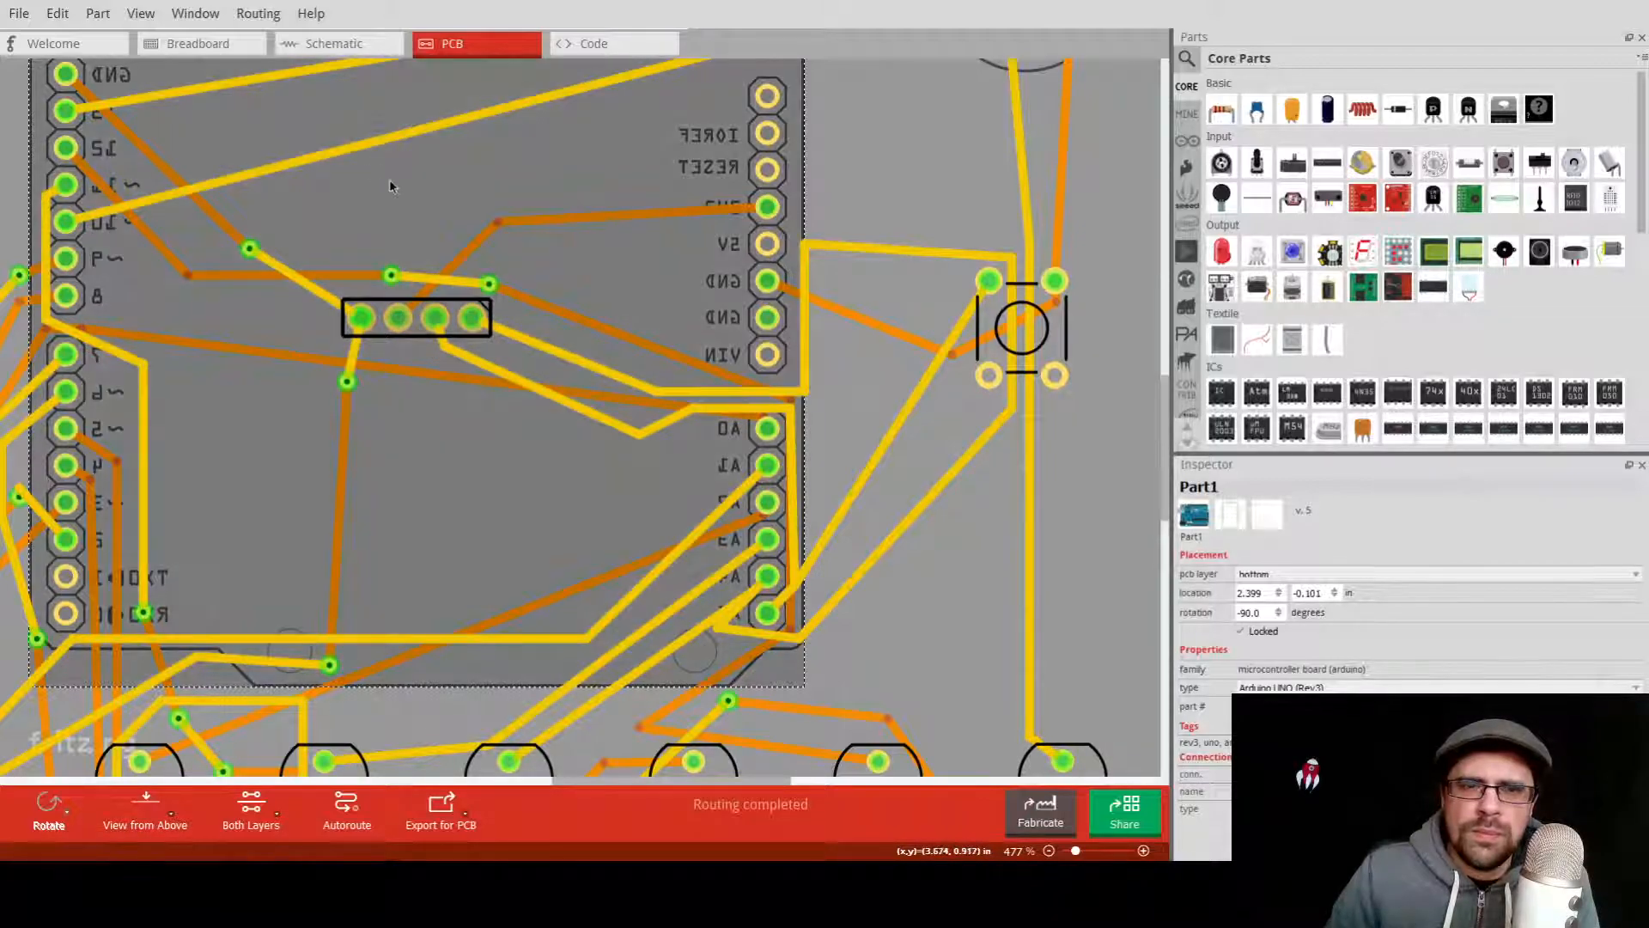
pyautogui.moveTo(407, 218); pyautogui.dragTo(641, 388, button='middle')
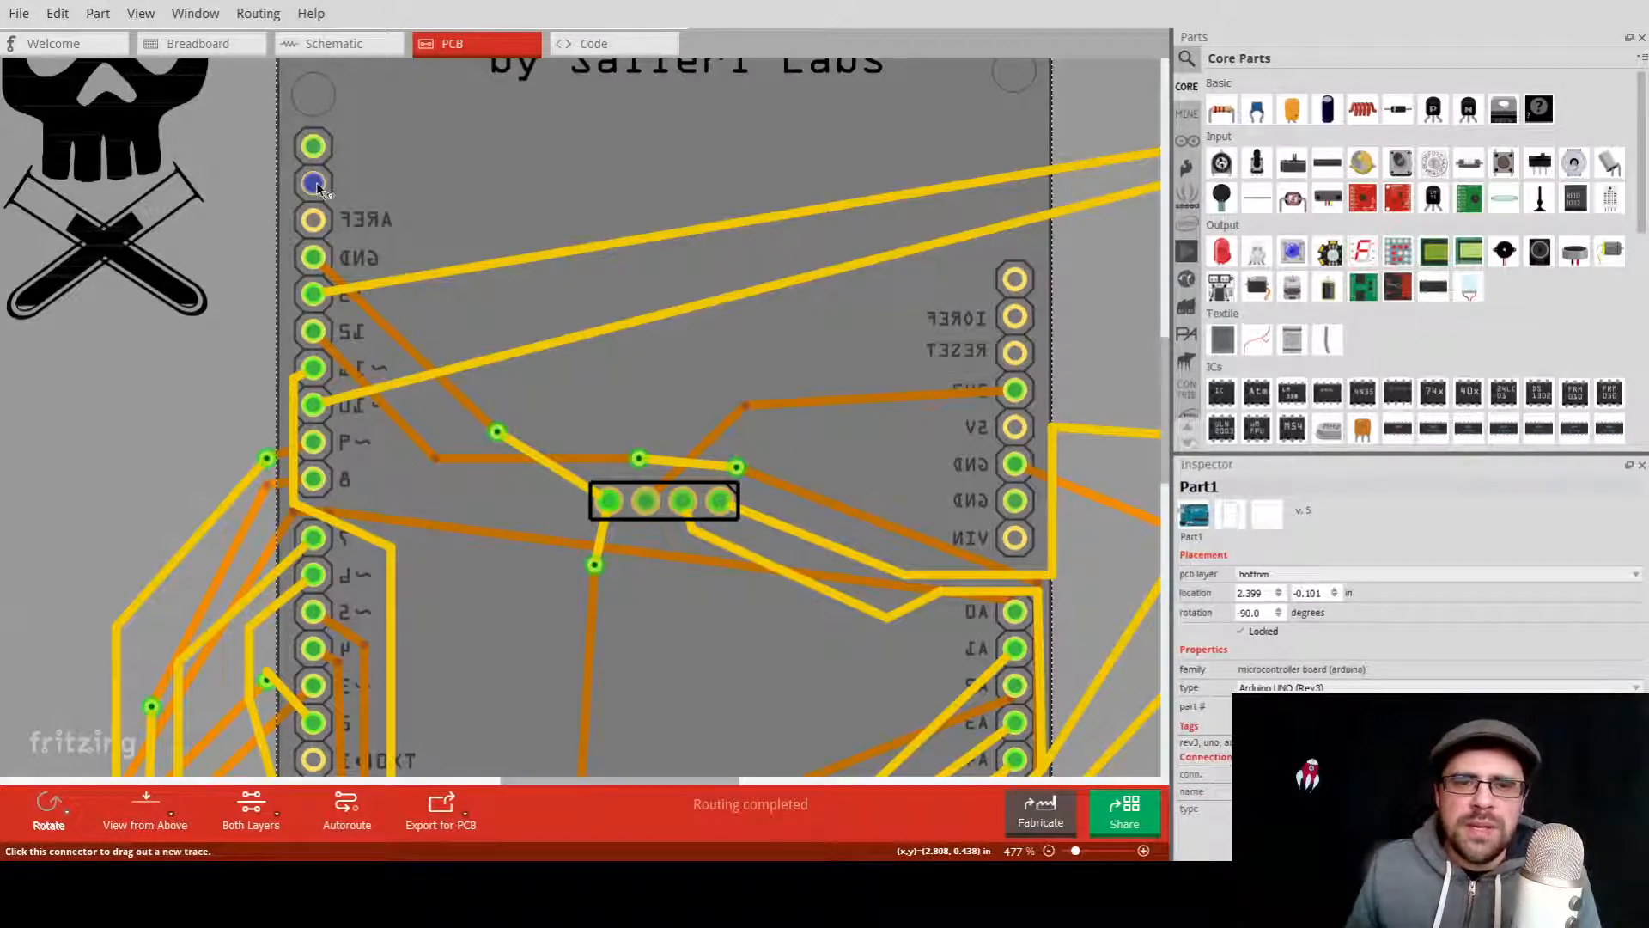
pyautogui.scroll(-3, 627, 369)
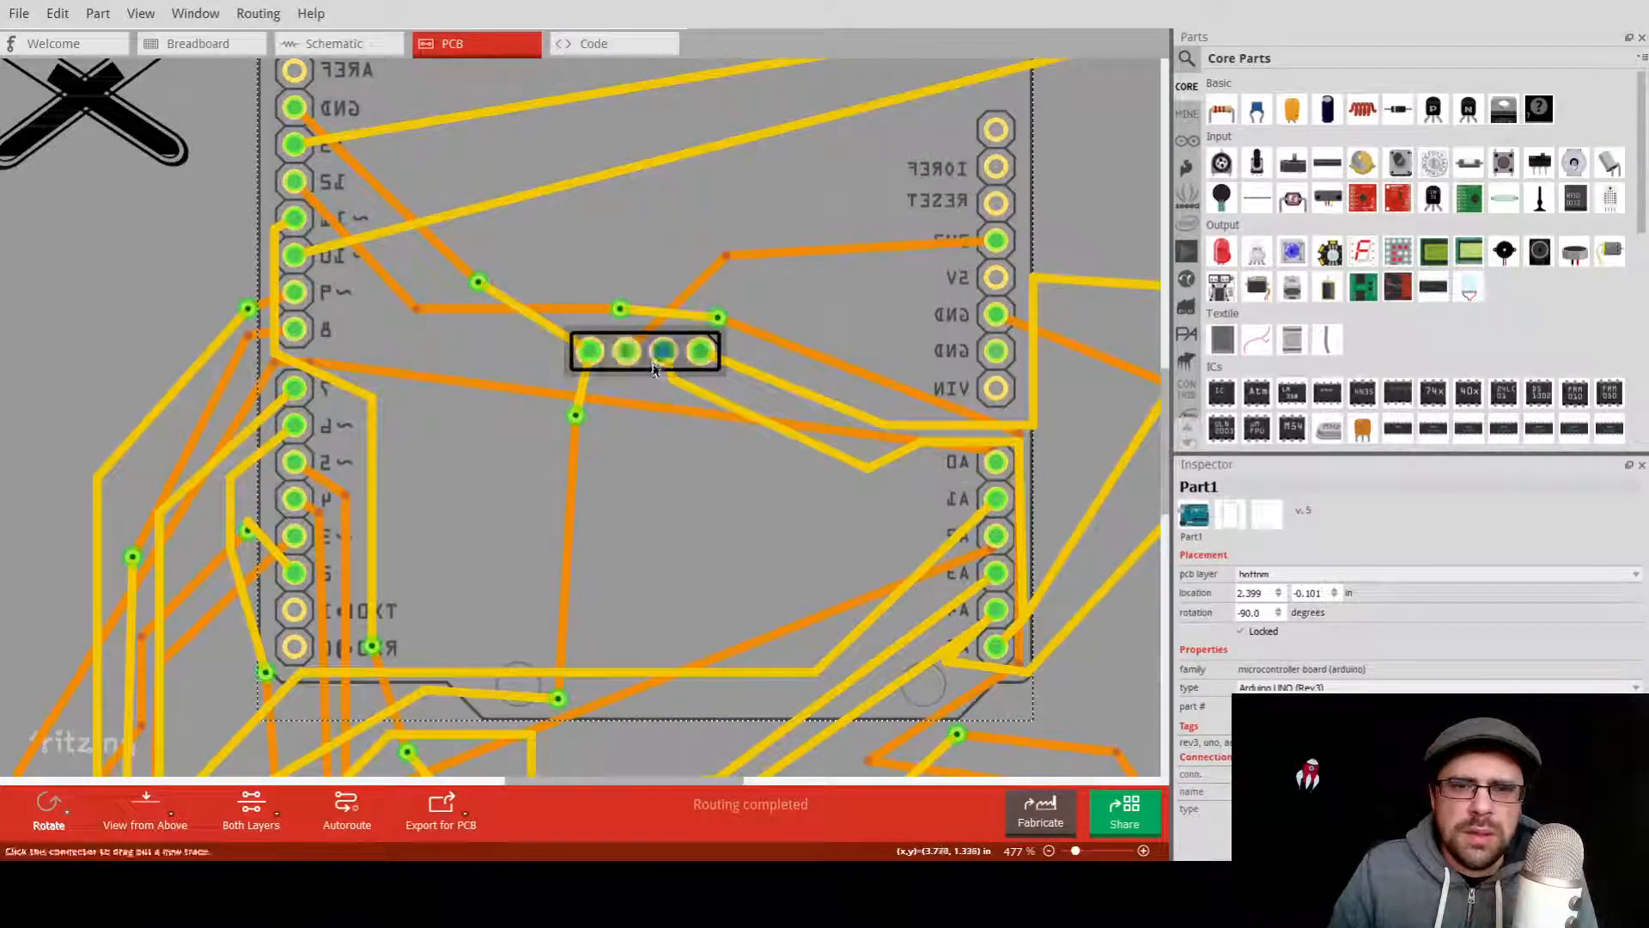
# Check the pin order of the "Screen GND, VCC, SCL, SDA" header and follow its traces to the Arduino pads.
pyautogui.click(651, 372)
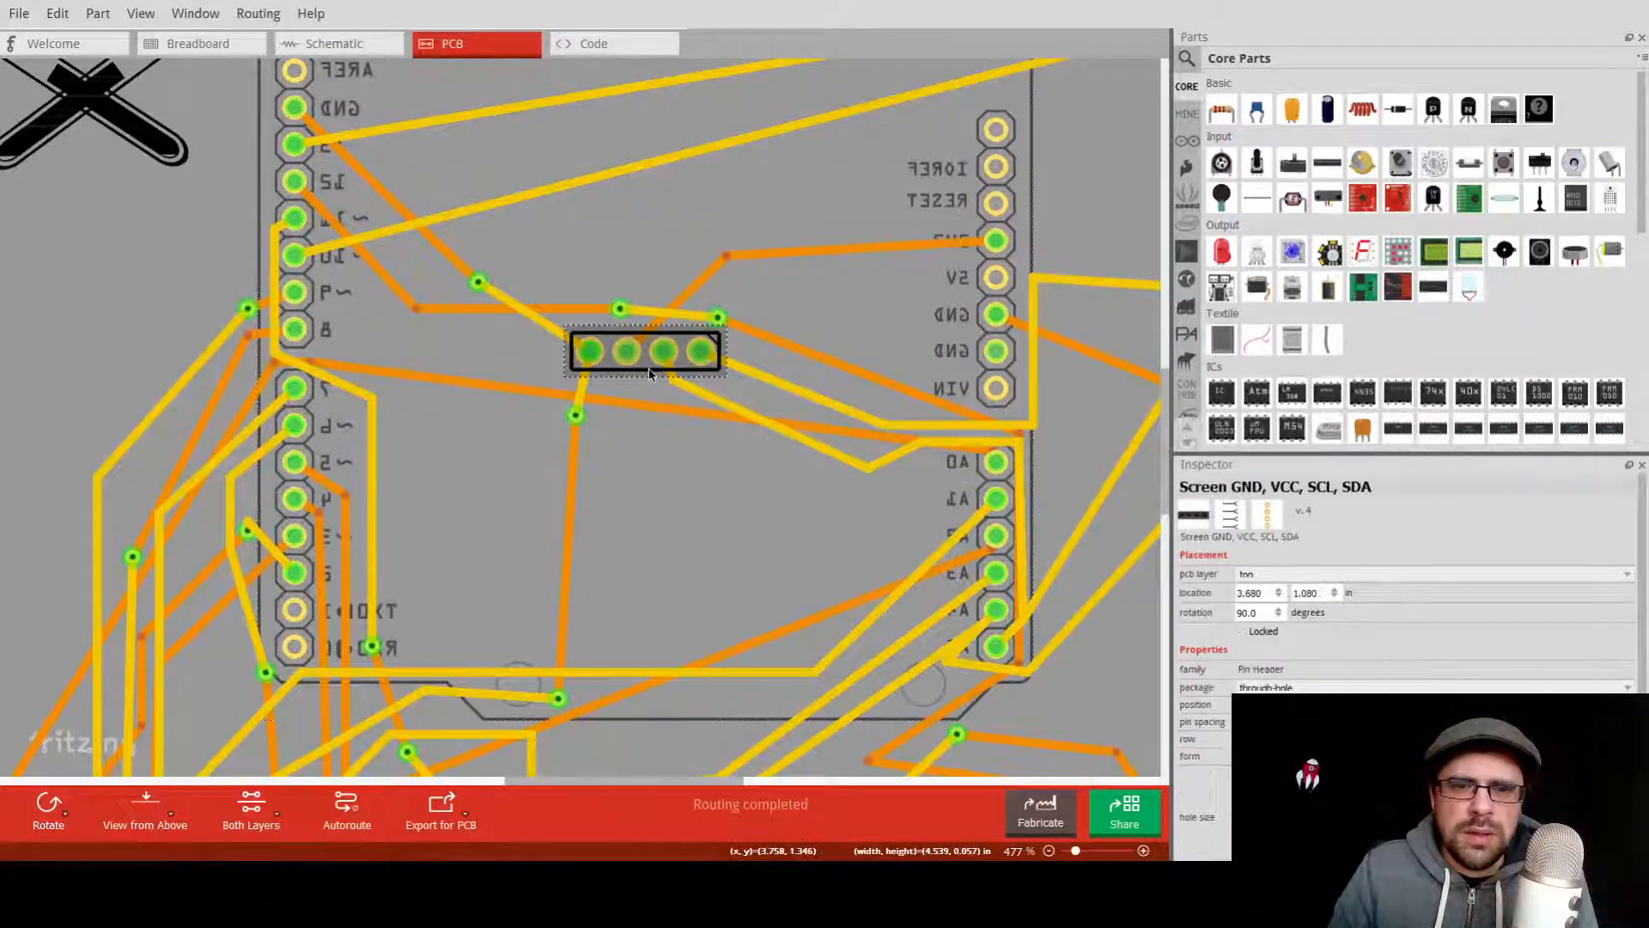
pyautogui.click(589, 361)
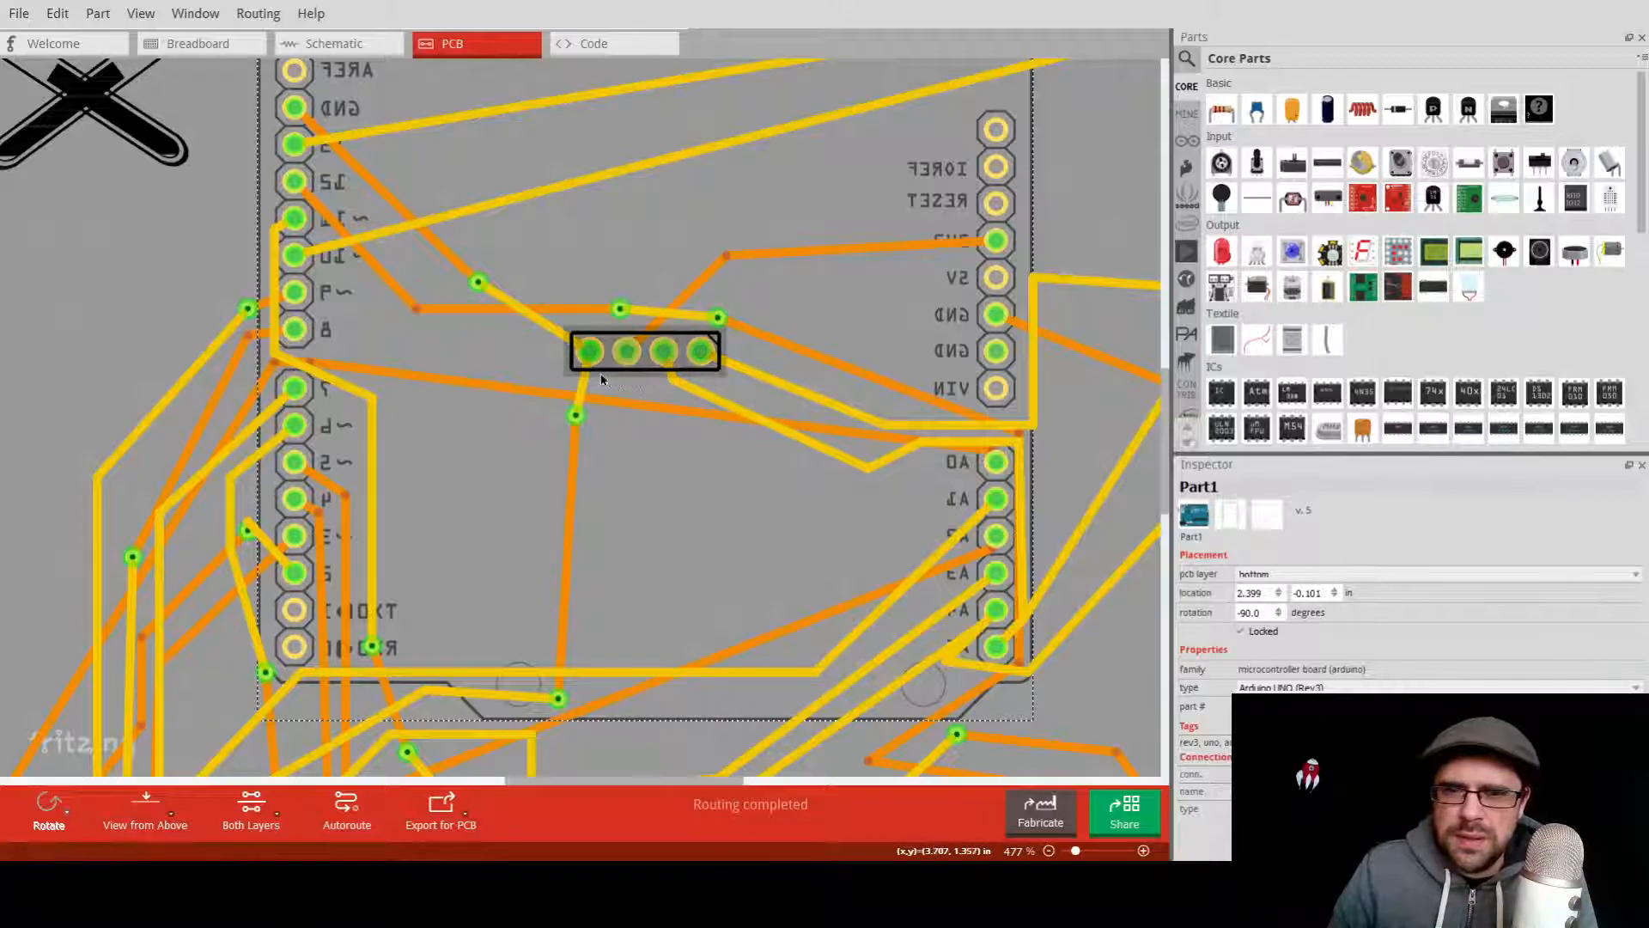
pyautogui.click(605, 373)
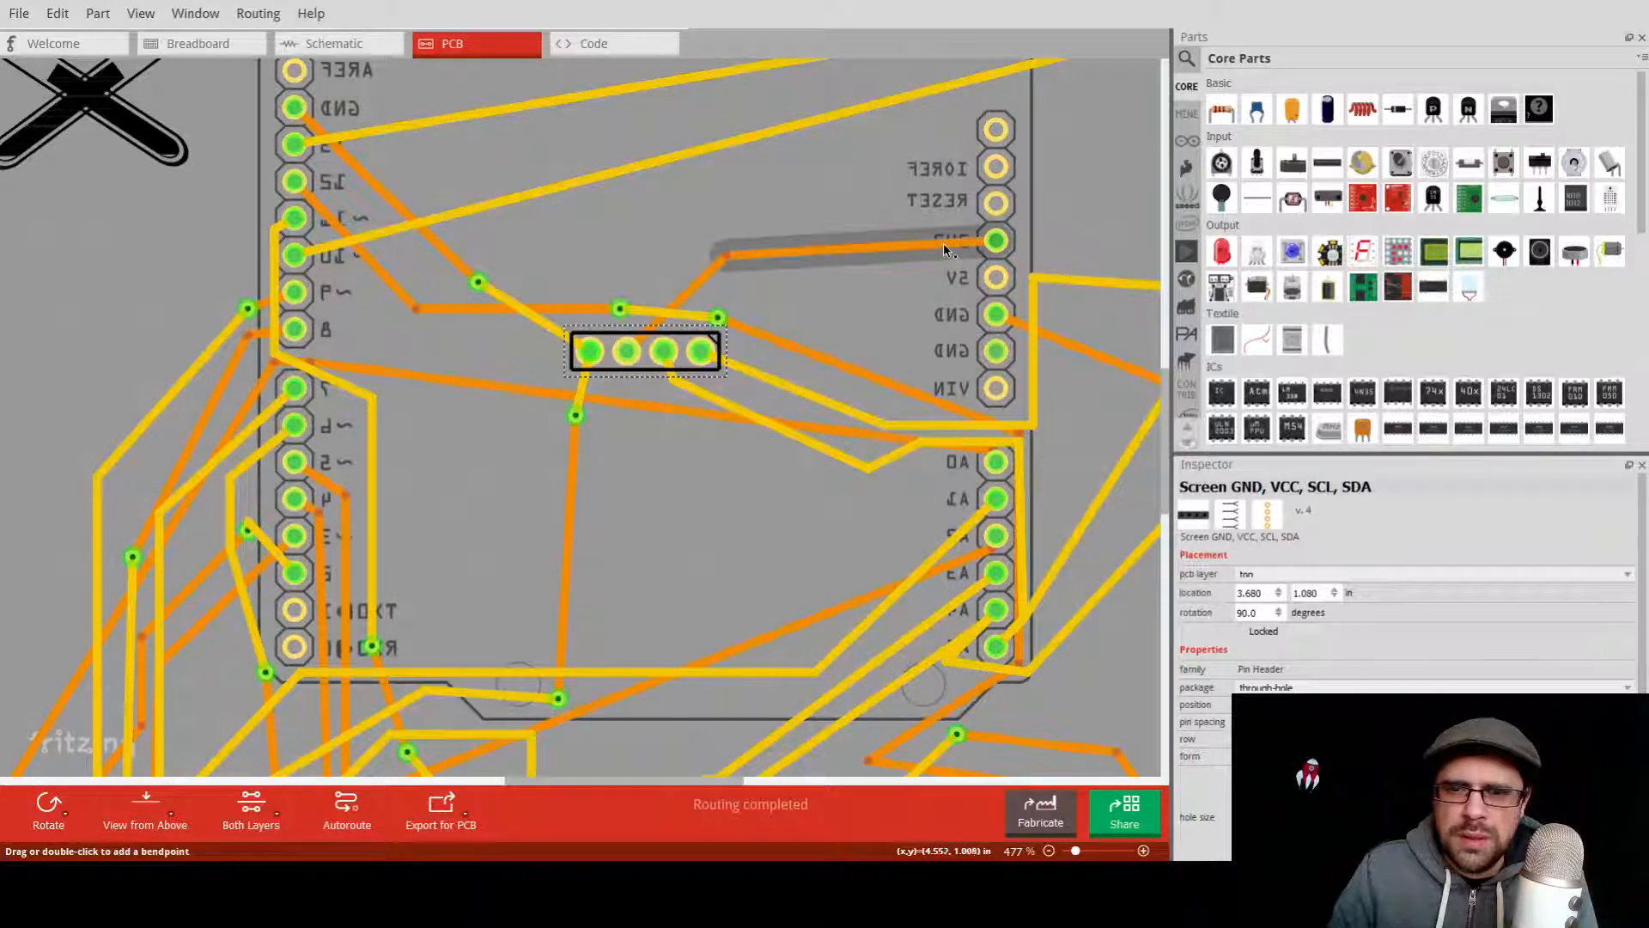
pyautogui.moveTo(943, 244)
pyautogui.mouseDown()
pyautogui.moveTo(930, 309)
pyautogui.moveTo(929, 247)
pyautogui.mouseUp()
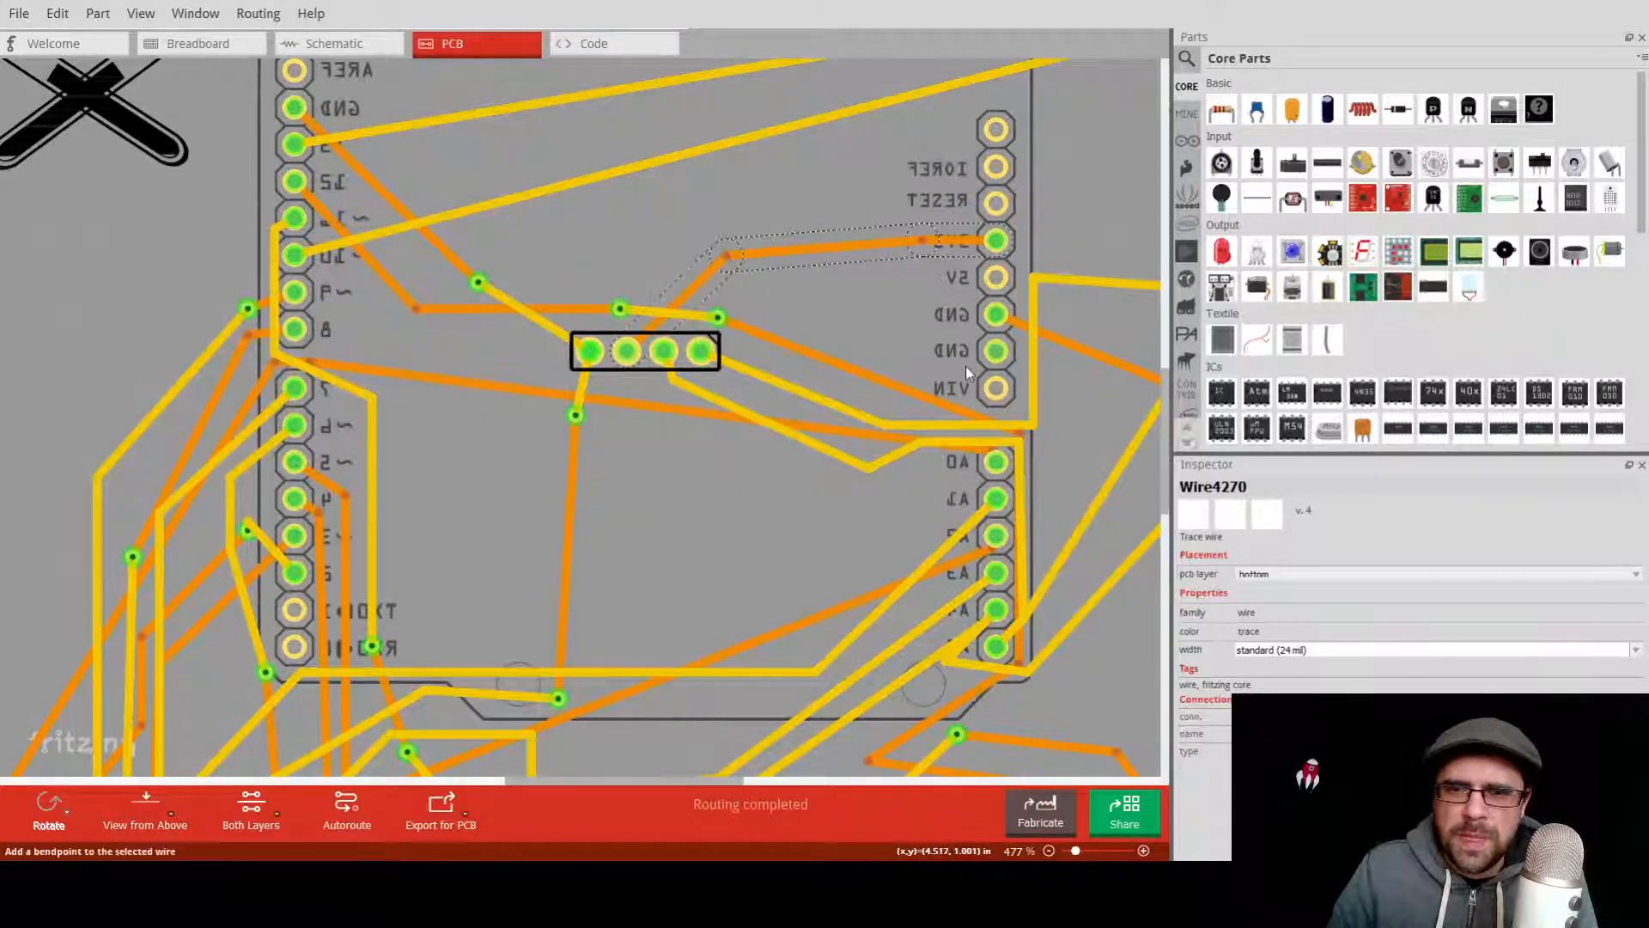
pyautogui.hotkey('ctrl', 'z')
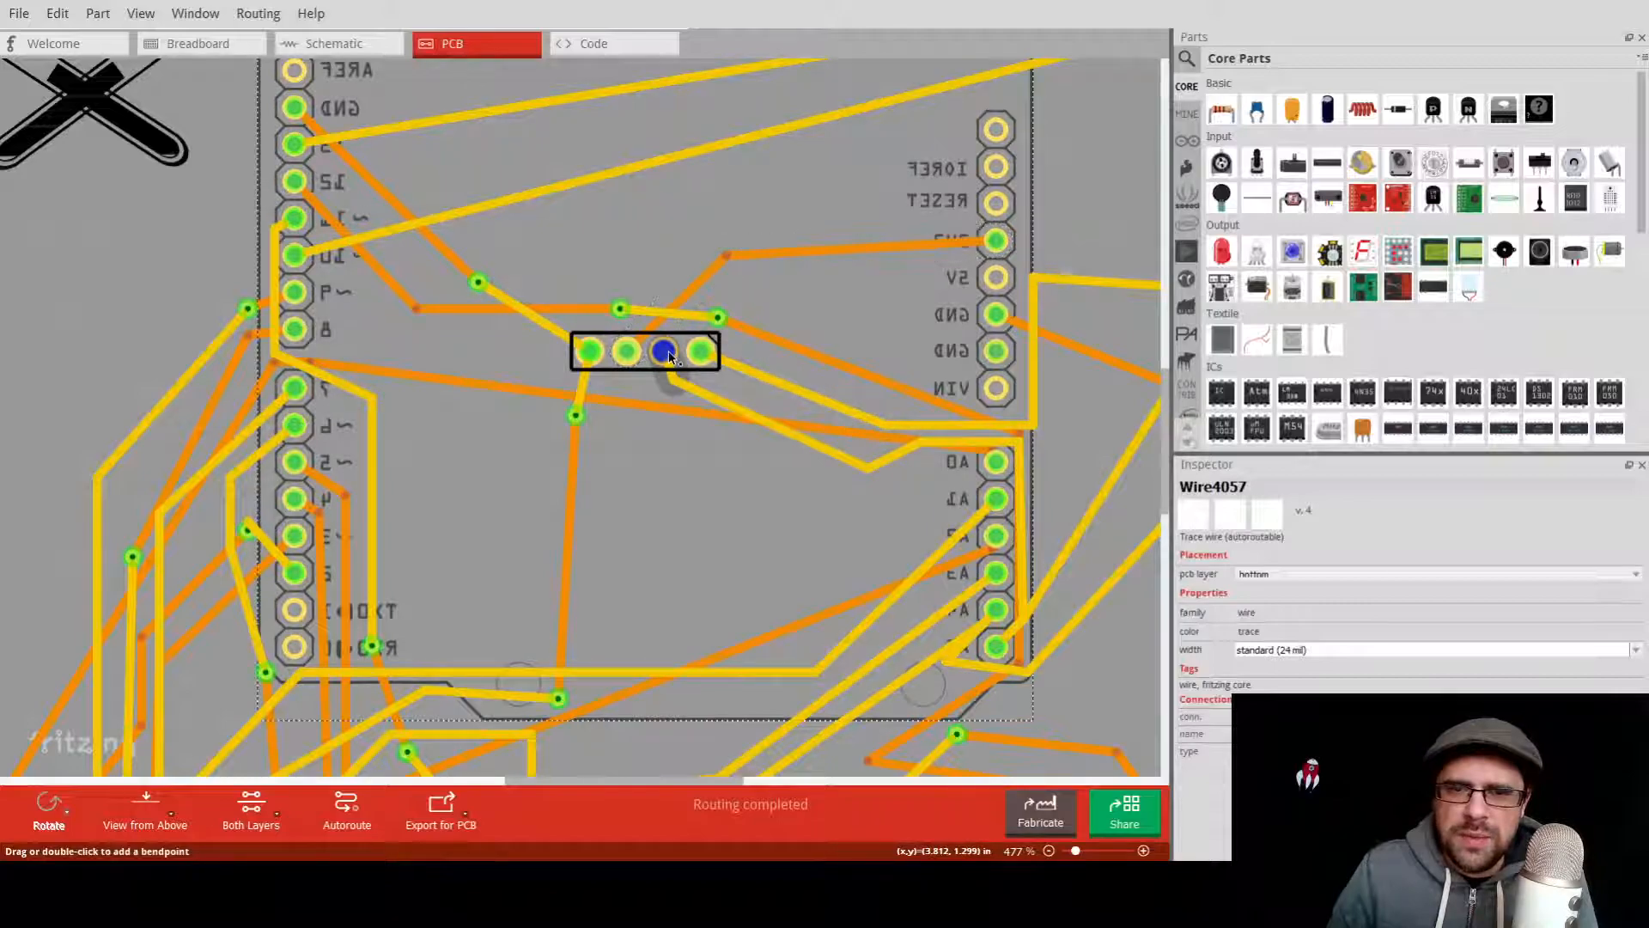
pyautogui.click(669, 356)
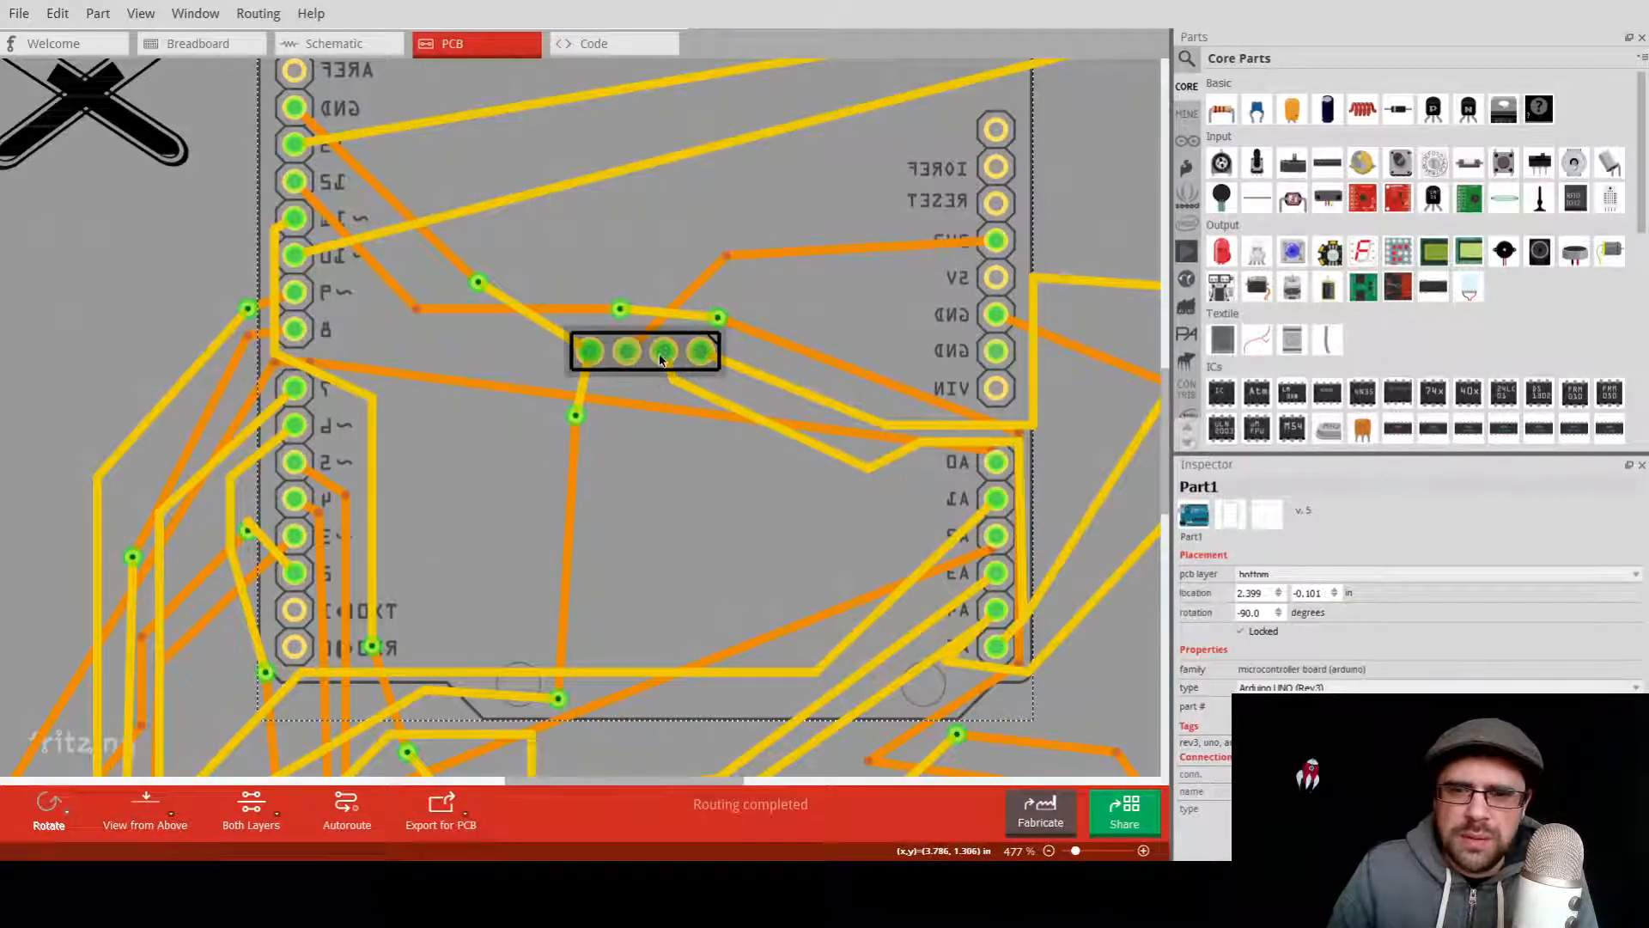
pyautogui.scroll(-2, 692, 468)
pyautogui.hscroll(1, 693, 467)
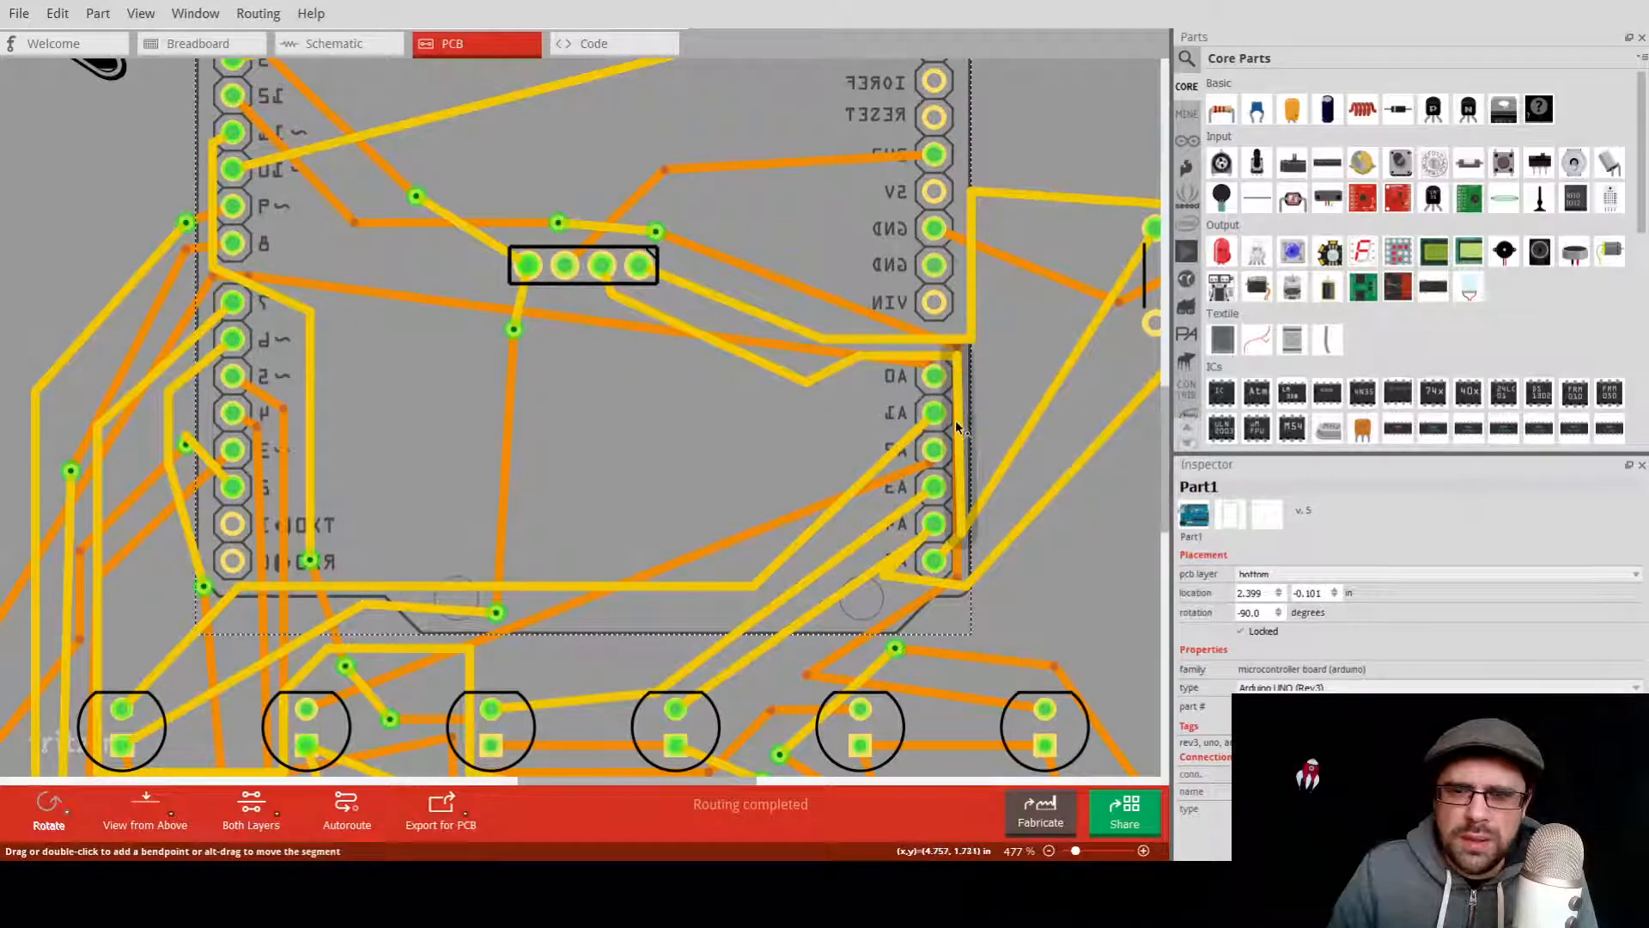
# Delete the yellow trace that joins the screen header's third pin, the lowest analog pad and the menu button.
pyautogui.doubleClick(964, 533)
pyautogui.scroll(-1, 964, 518)
pyautogui.scroll(2, 930, 369)
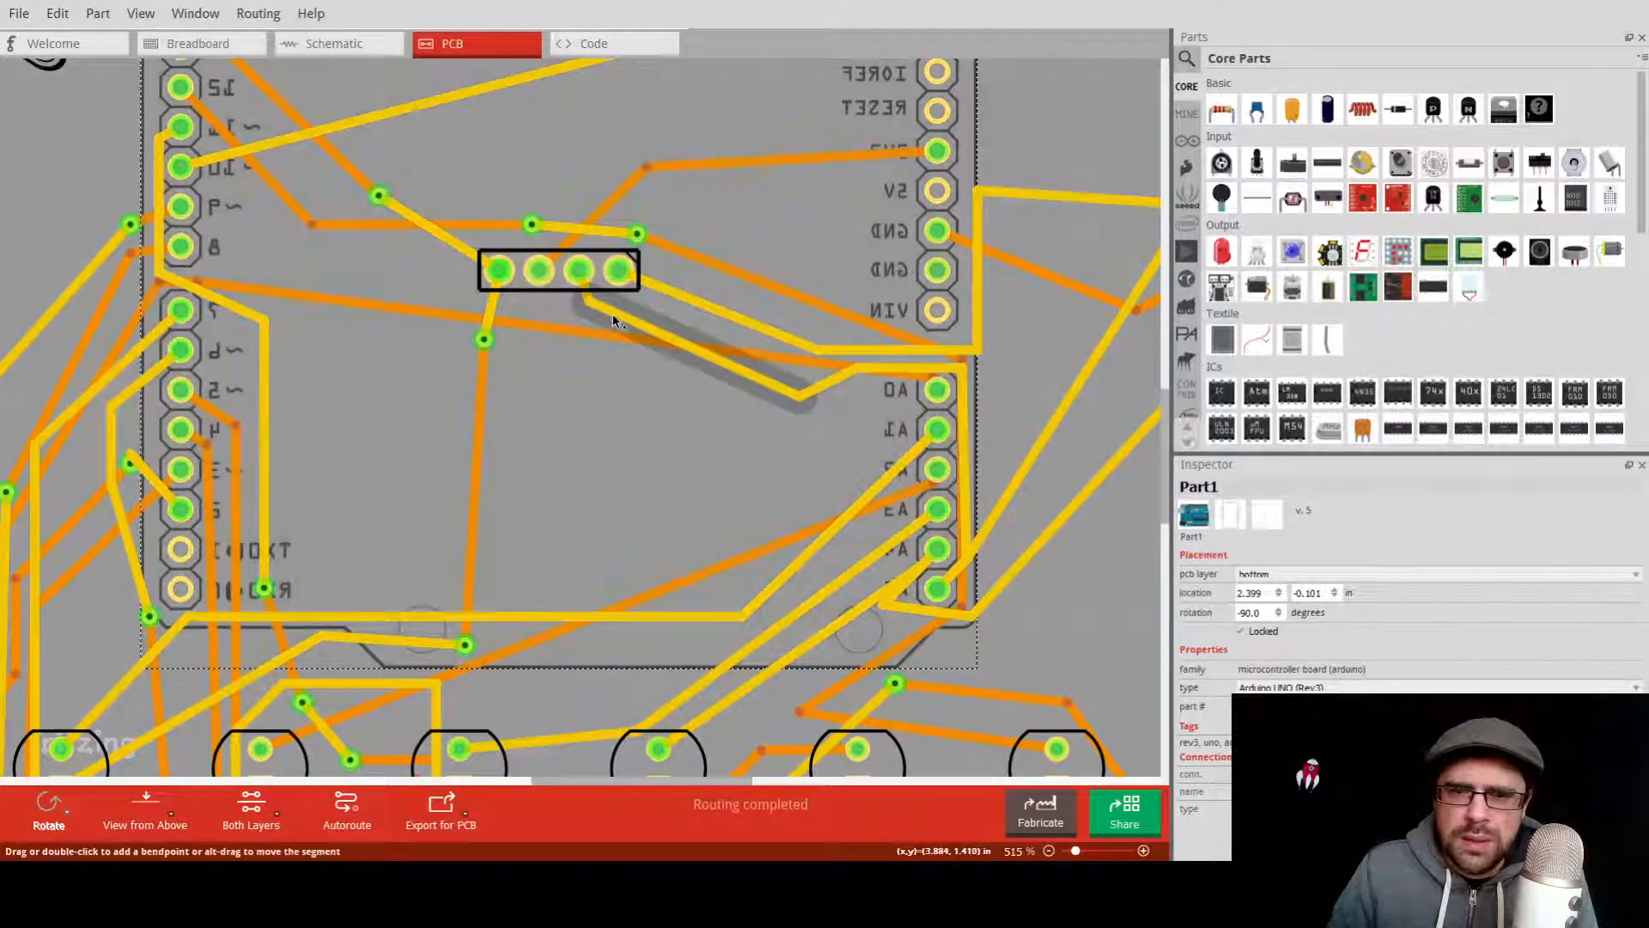
pyautogui.click(613, 320)
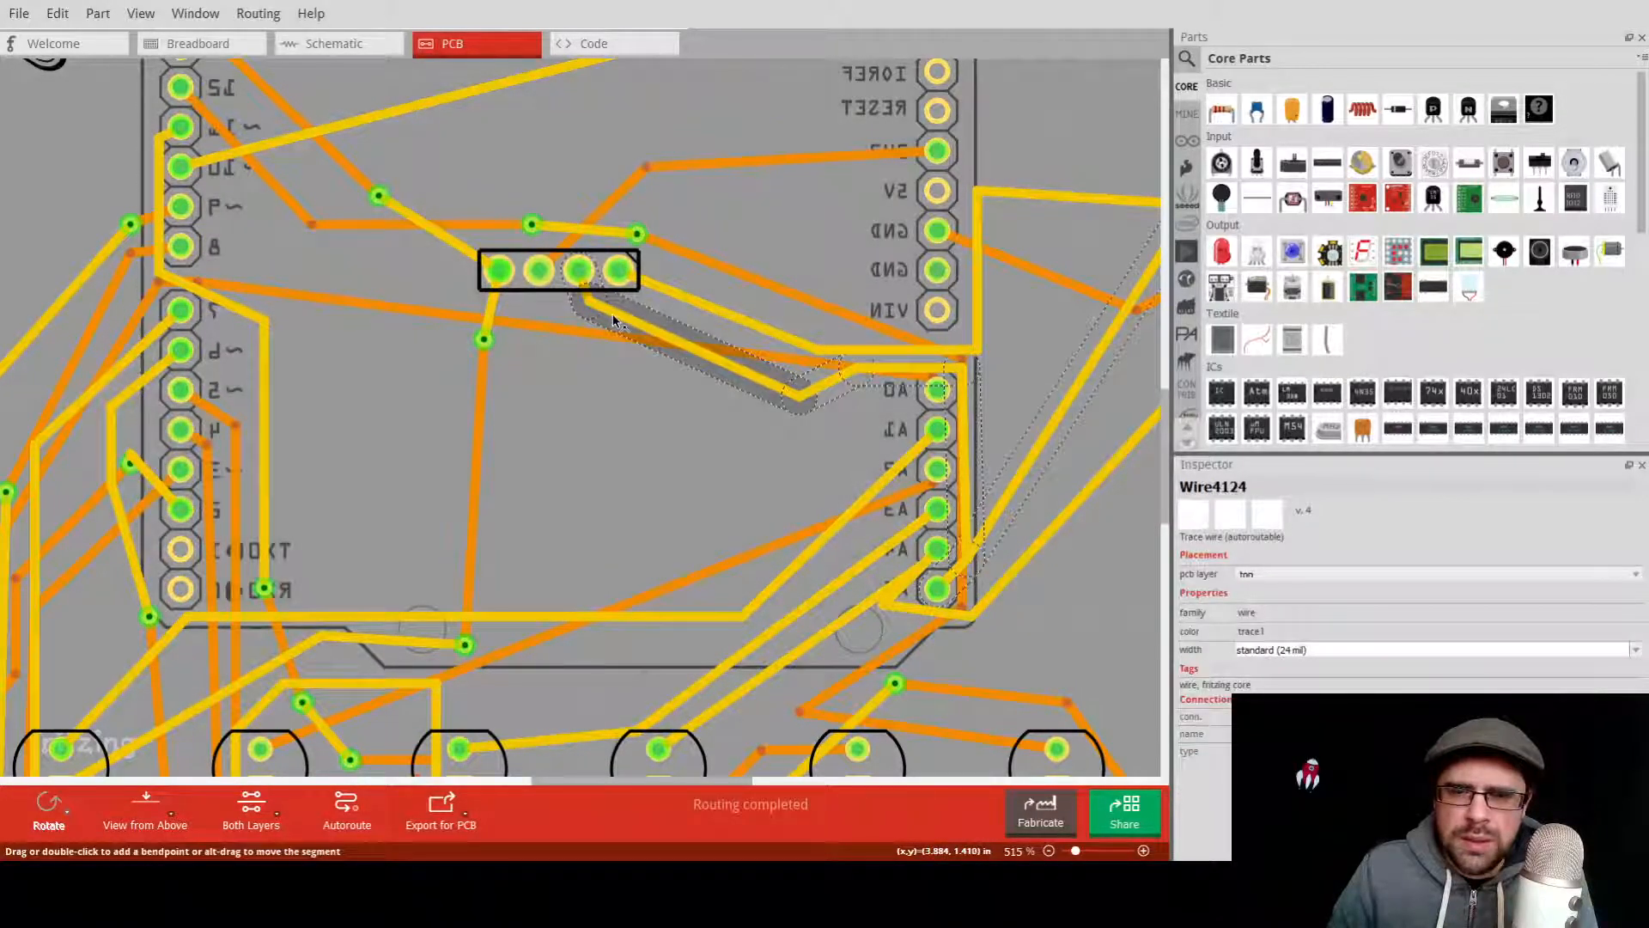
pyautogui.scroll(-1, 1011, 333)
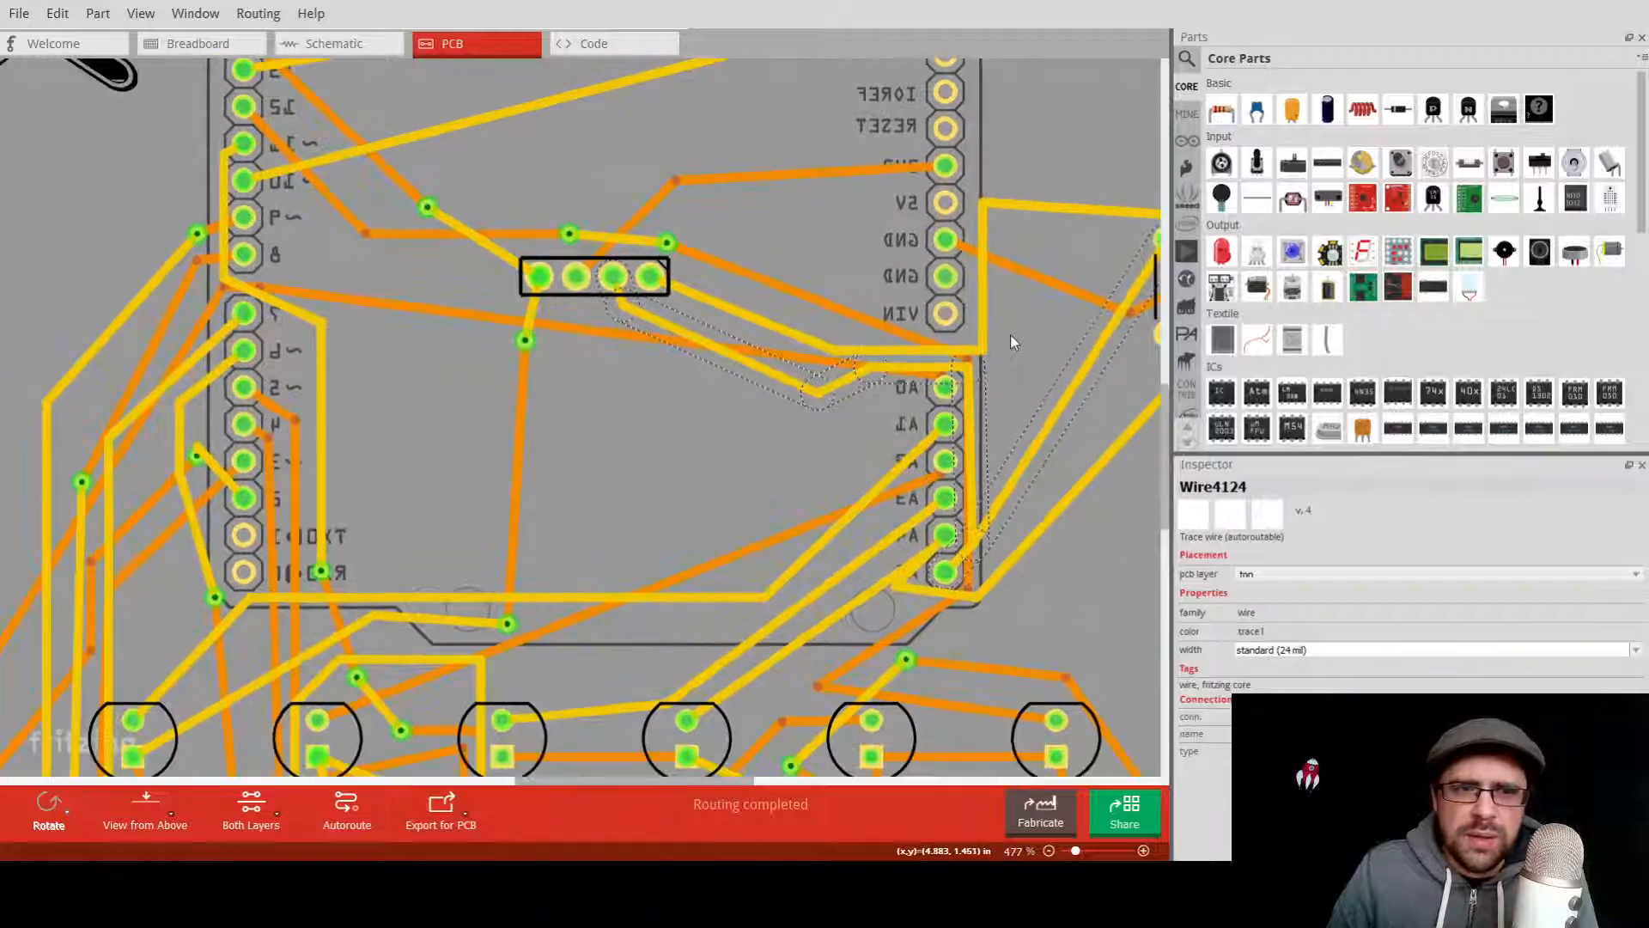
pyautogui.scroll(-1, 1010, 341)
pyautogui.moveTo(1134, 486); pyautogui.dragTo(948, 536, button='middle')
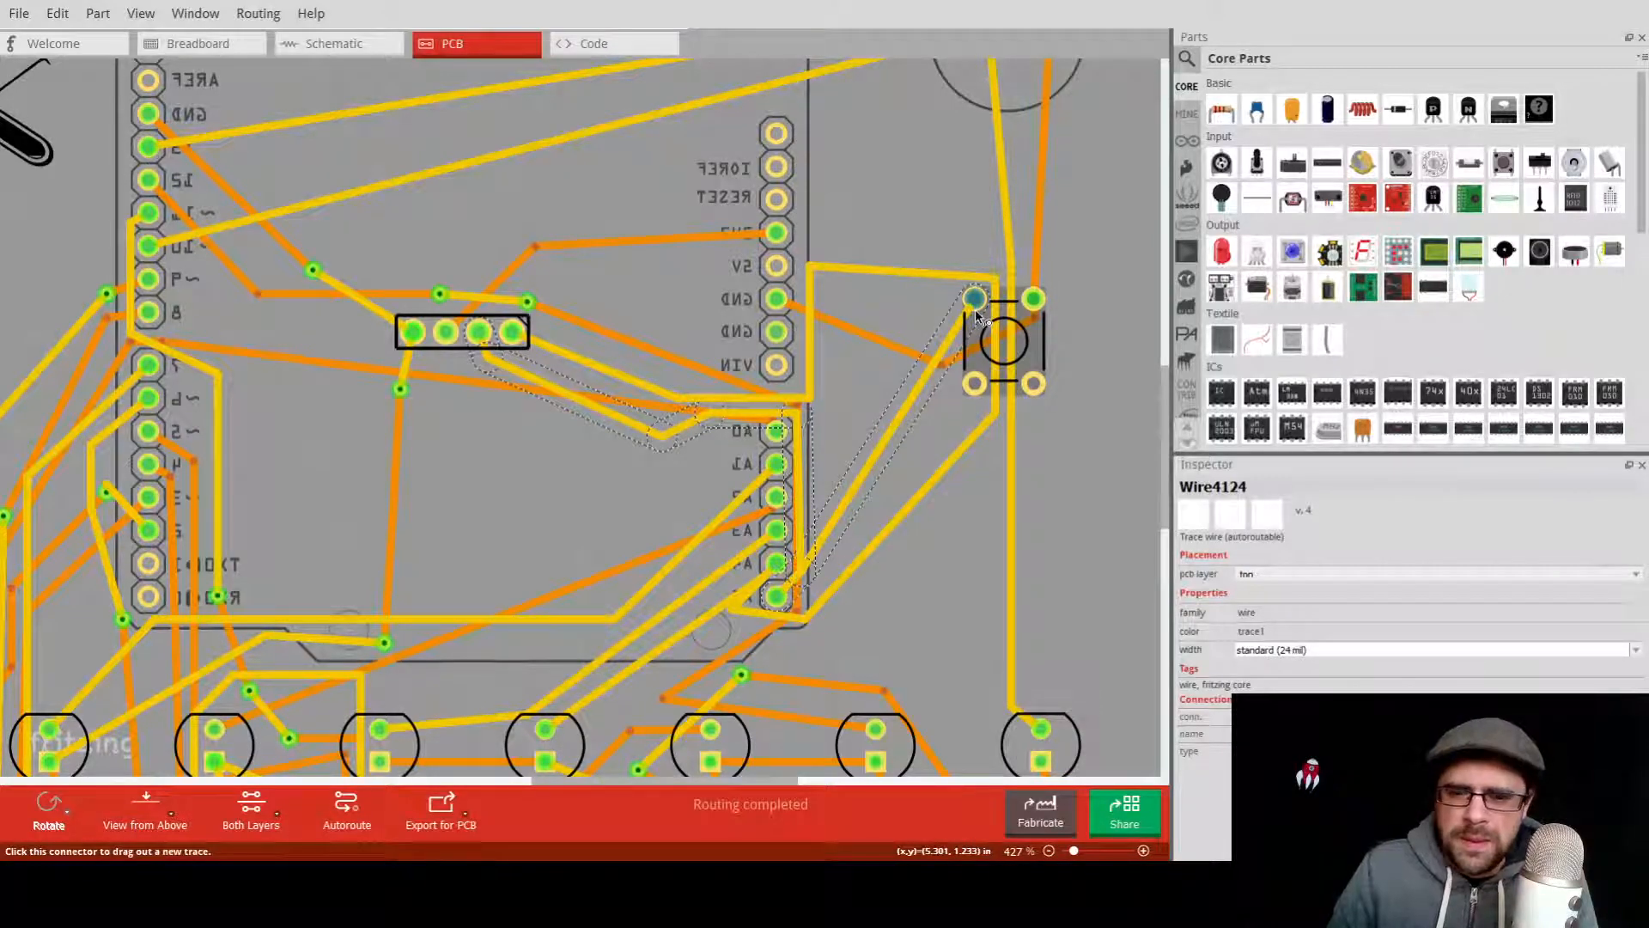
pyautogui.press('Delete')
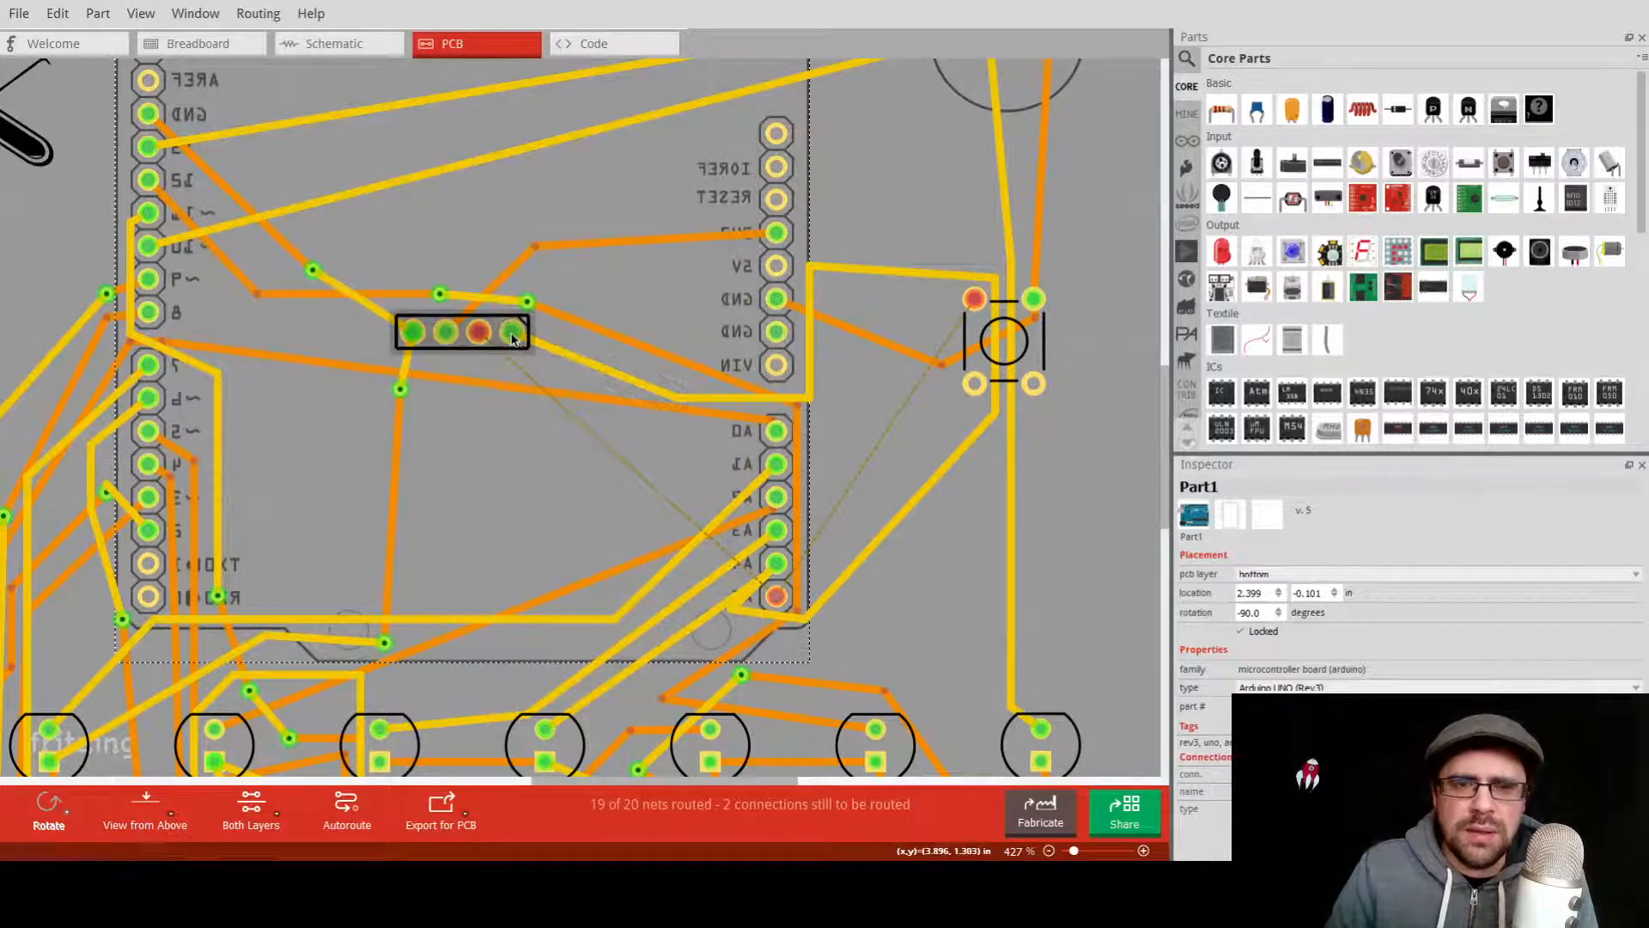
# Switch to the breadboard view and examine the wiring between the Arduino, the red button and the small push button.
pyautogui.scroll(-7, 817, 392)
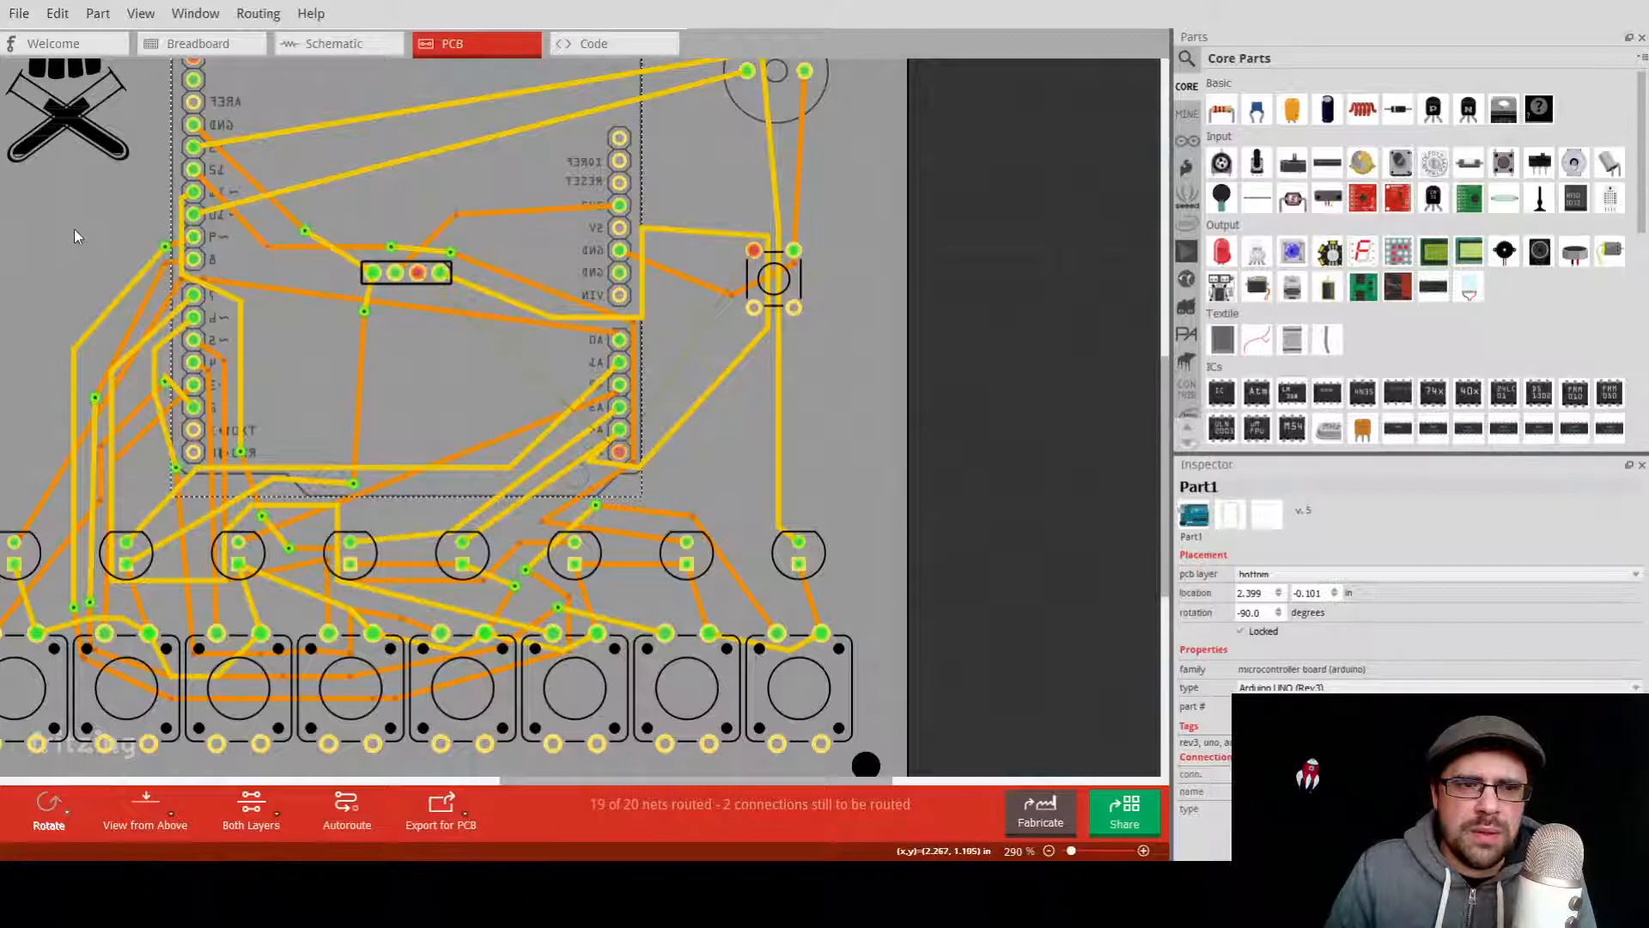
pyautogui.click(72, 225)
pyautogui.moveTo(83, 225); pyautogui.dragTo(274, 271)
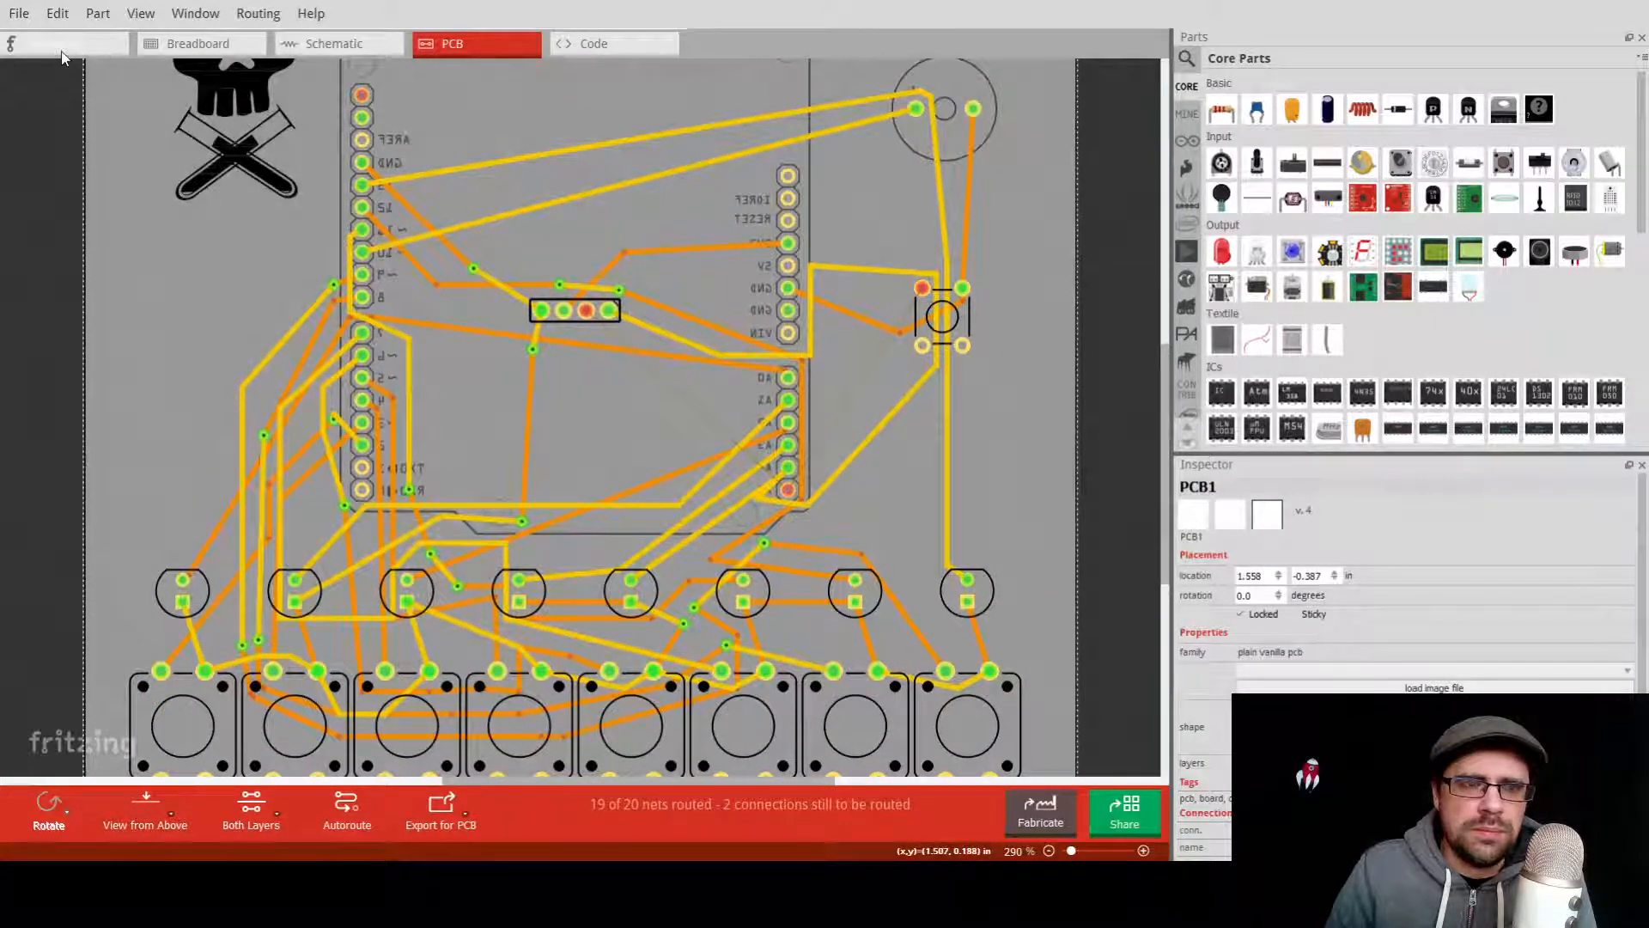
pyautogui.click(198, 44)
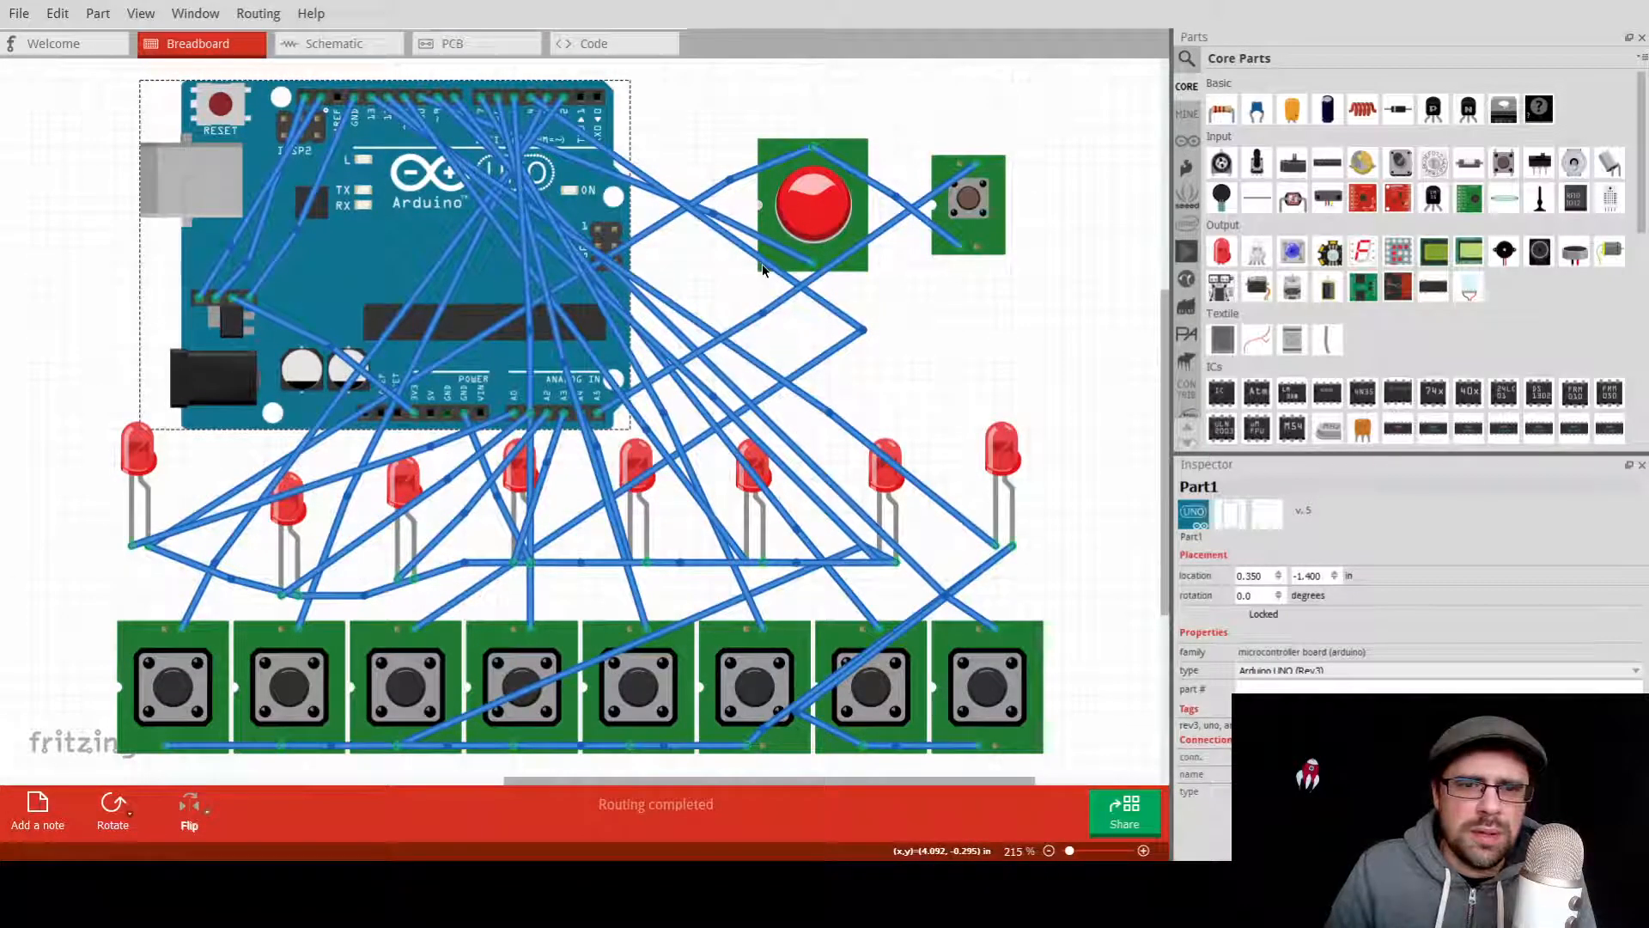
pyautogui.moveTo(947, 379); pyautogui.dragTo(928, 129, button='middle')
pyautogui.scroll(-2, 976, 438)
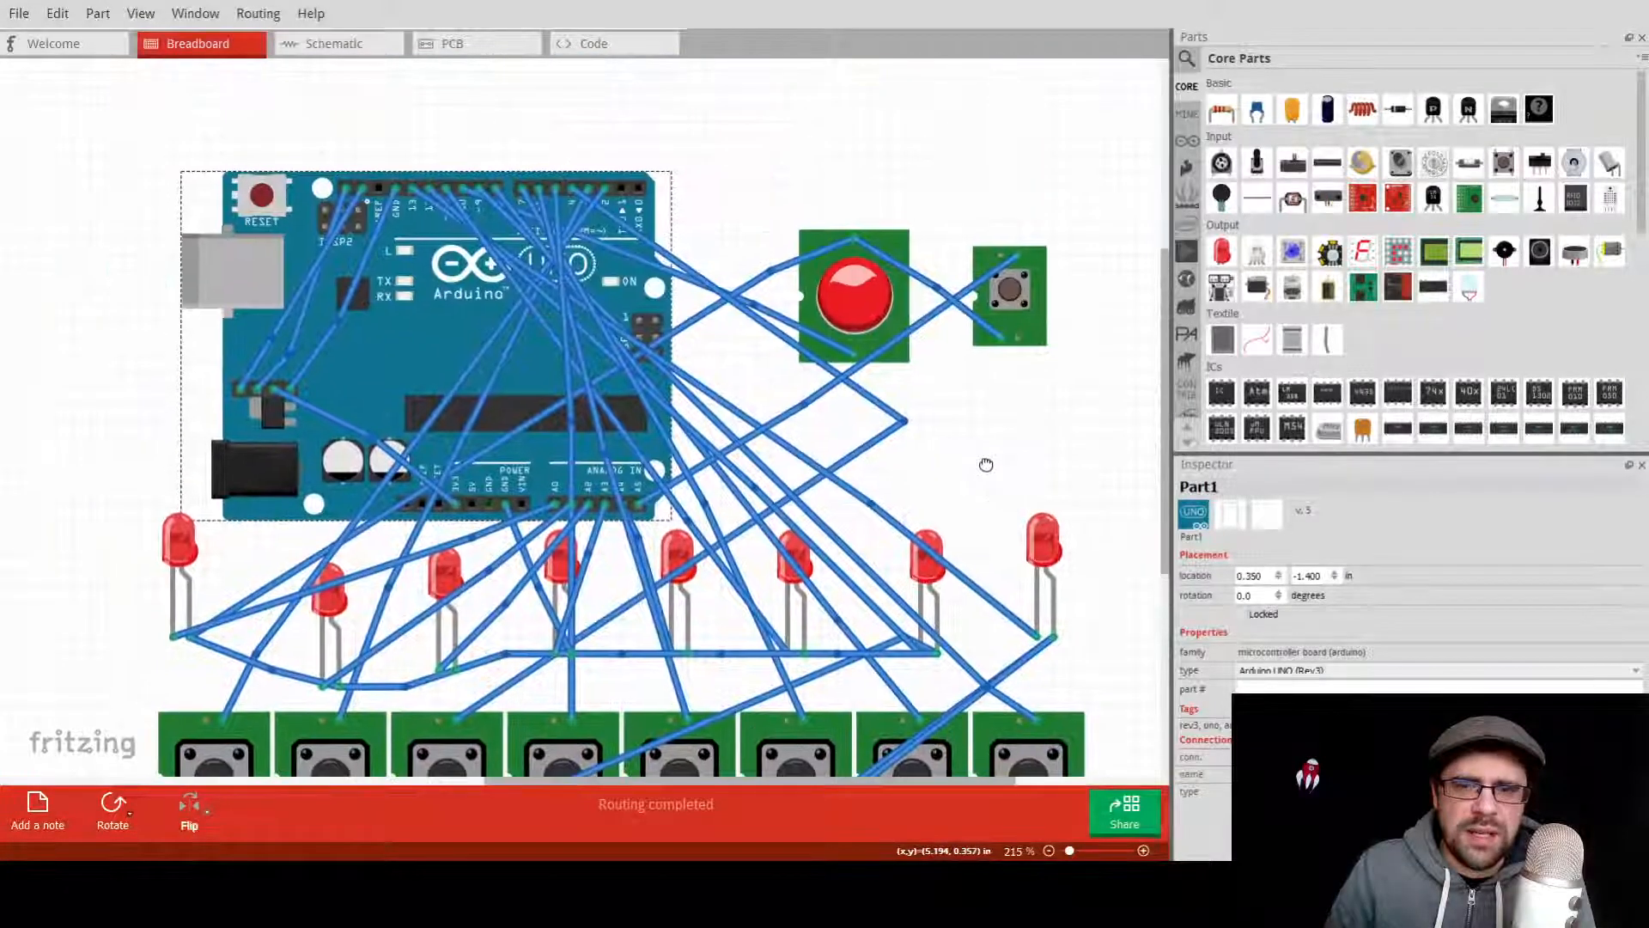
pyautogui.scroll(-1, 988, 469)
pyautogui.scroll(2, 988, 468)
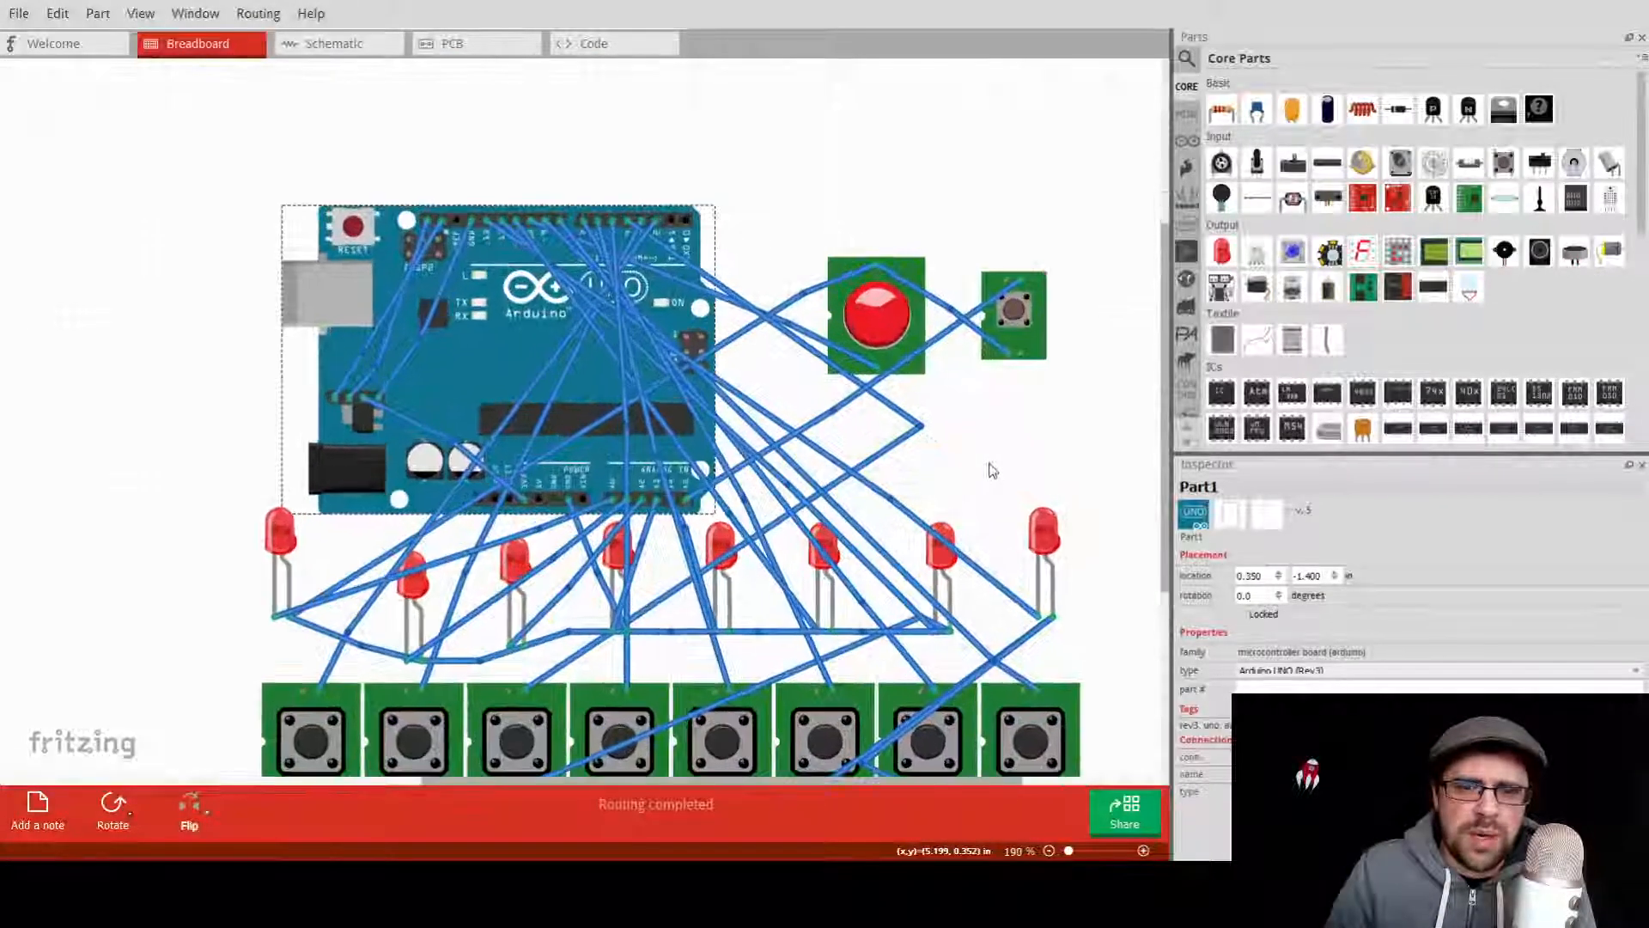
# Move the Arduino board to location 1.150, -2.100 in, clear of the screen header, and select the header.
pyautogui.moveTo(477, 367); pyautogui.dragTo(595, 257)
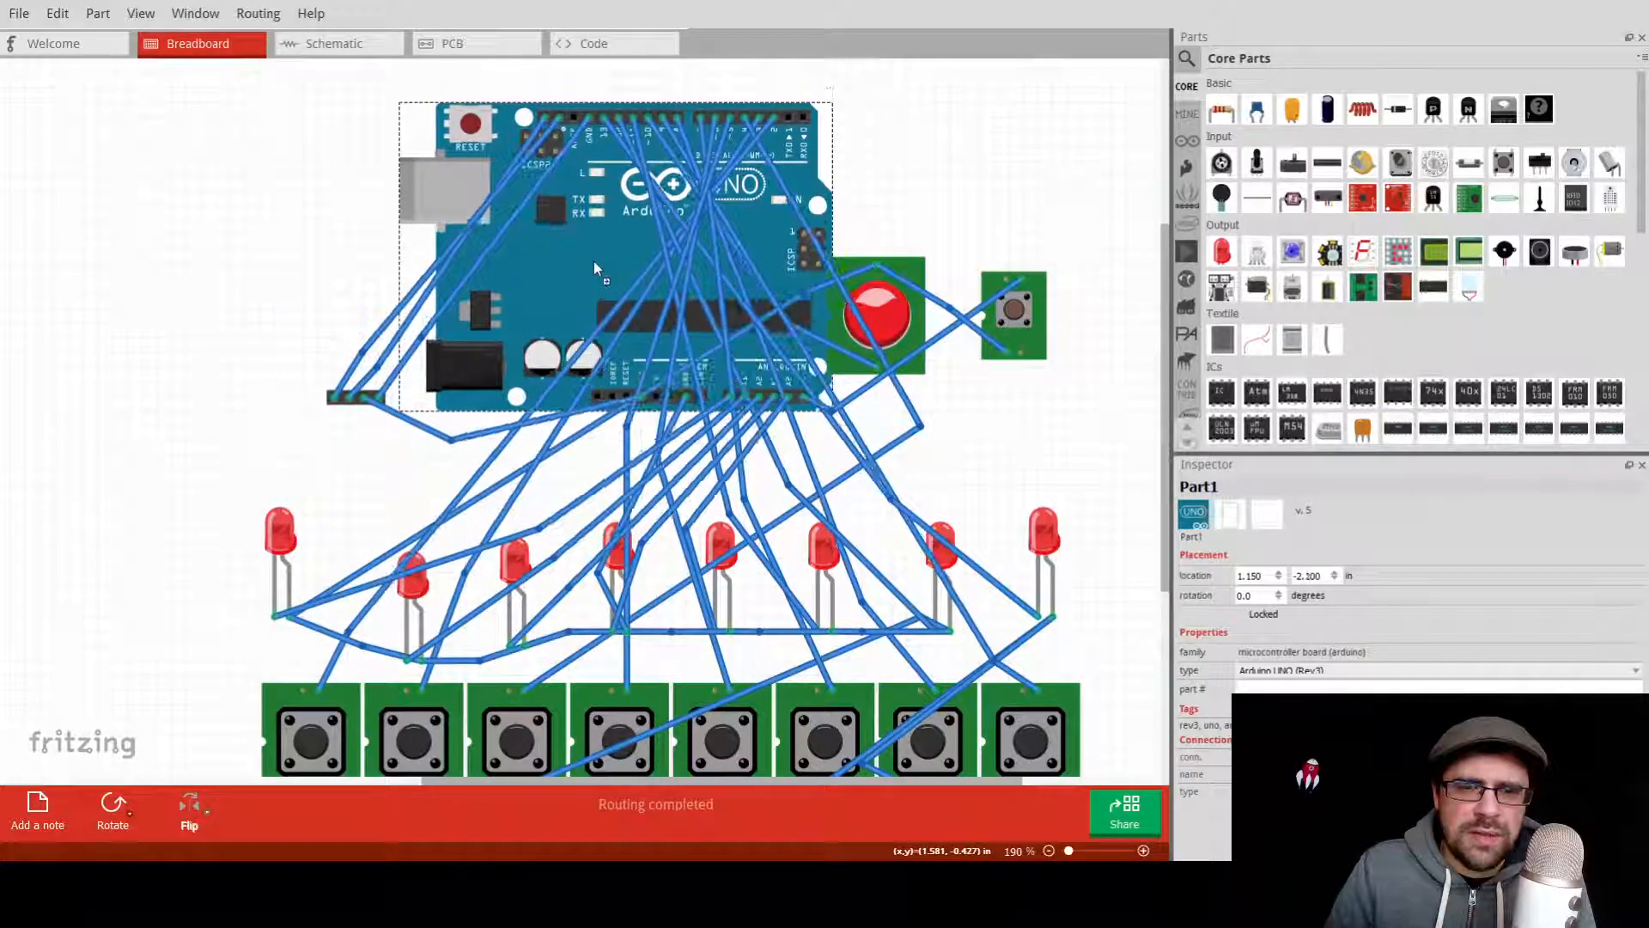
pyautogui.keyDown('ctrl'); pyautogui.scroll(1, 214, 418); pyautogui.keyUp('ctrl')
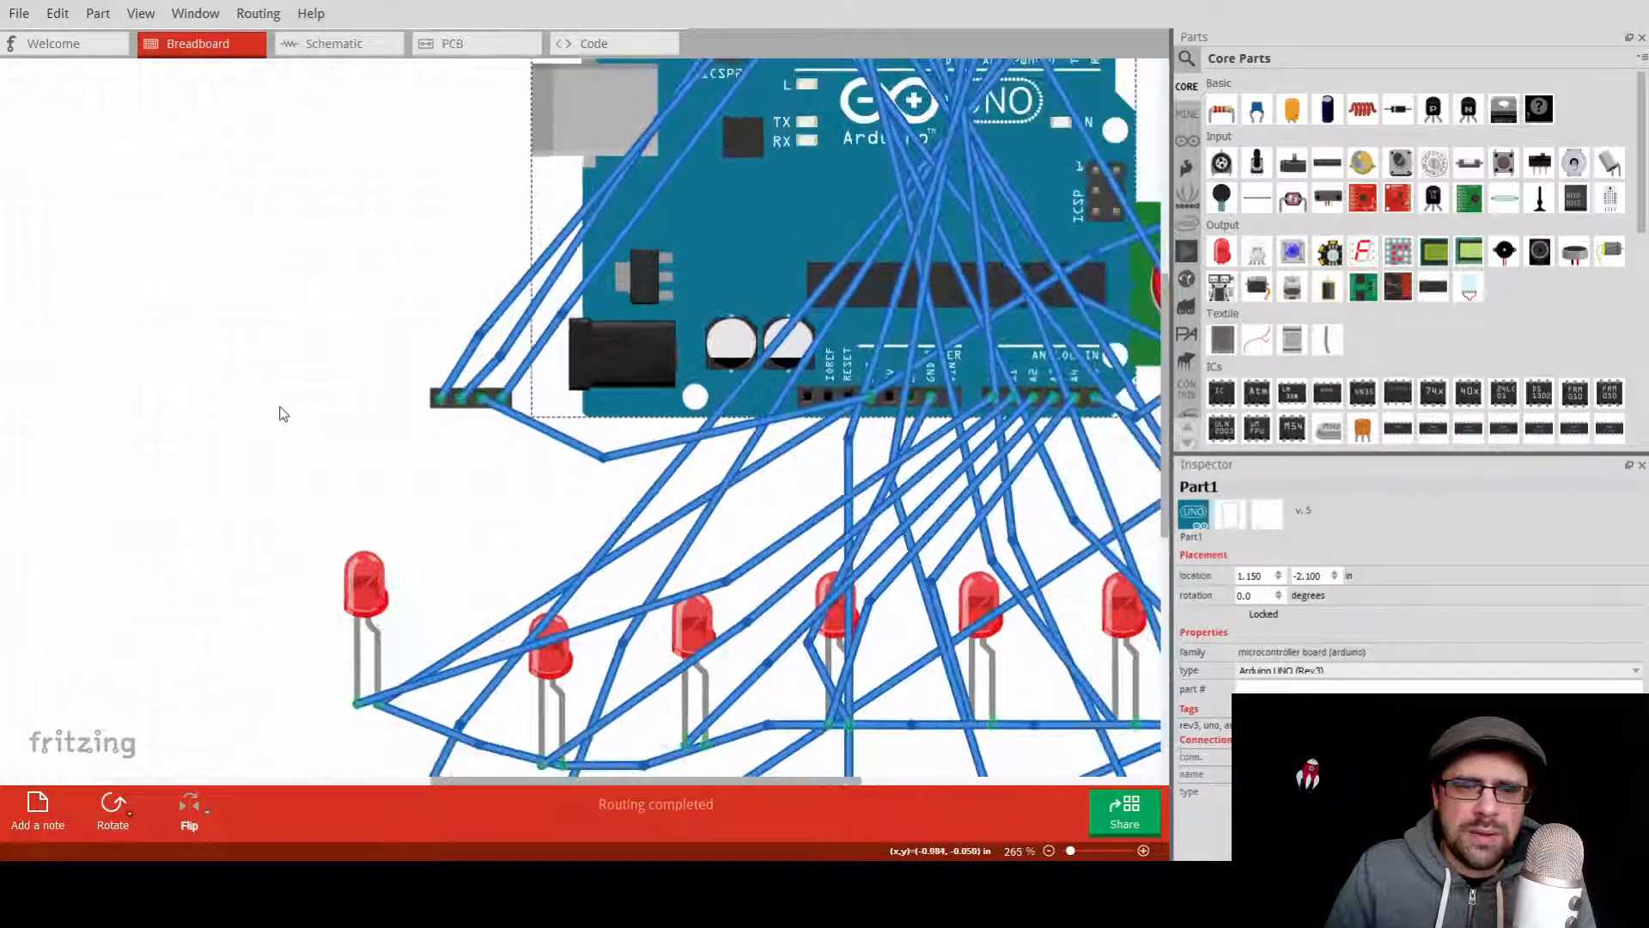
pyautogui.click(397, 446)
pyautogui.click(454, 408)
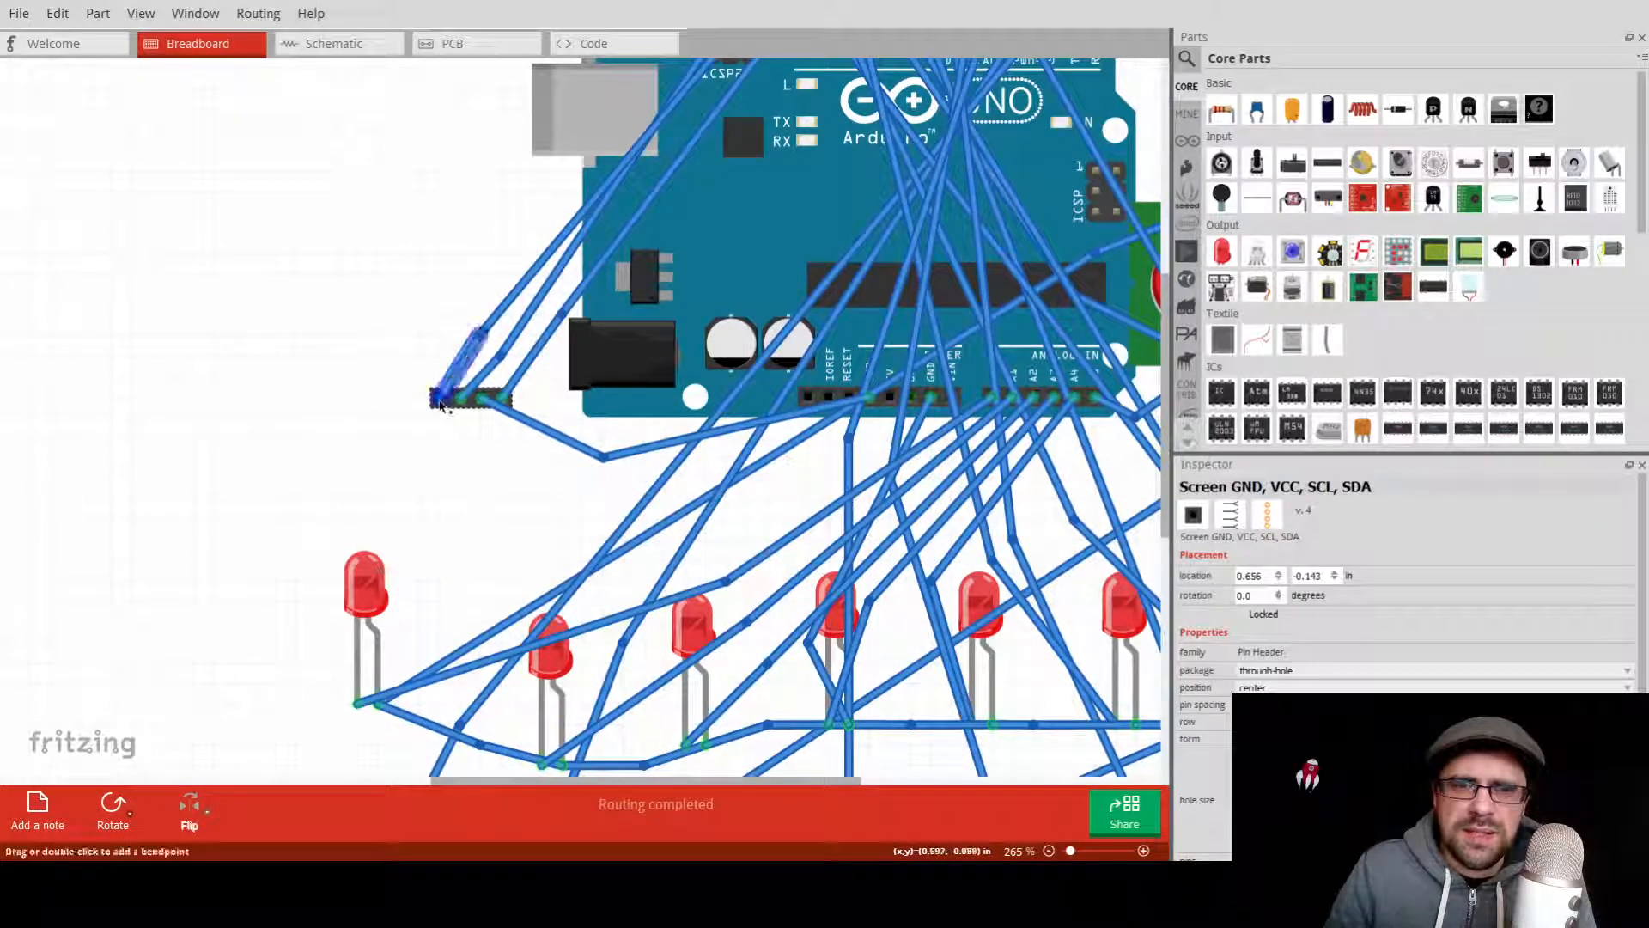
# Recolour the wire on the screen header's first pin red and the wire on its second pin yellow.
pyautogui.click(456, 378)
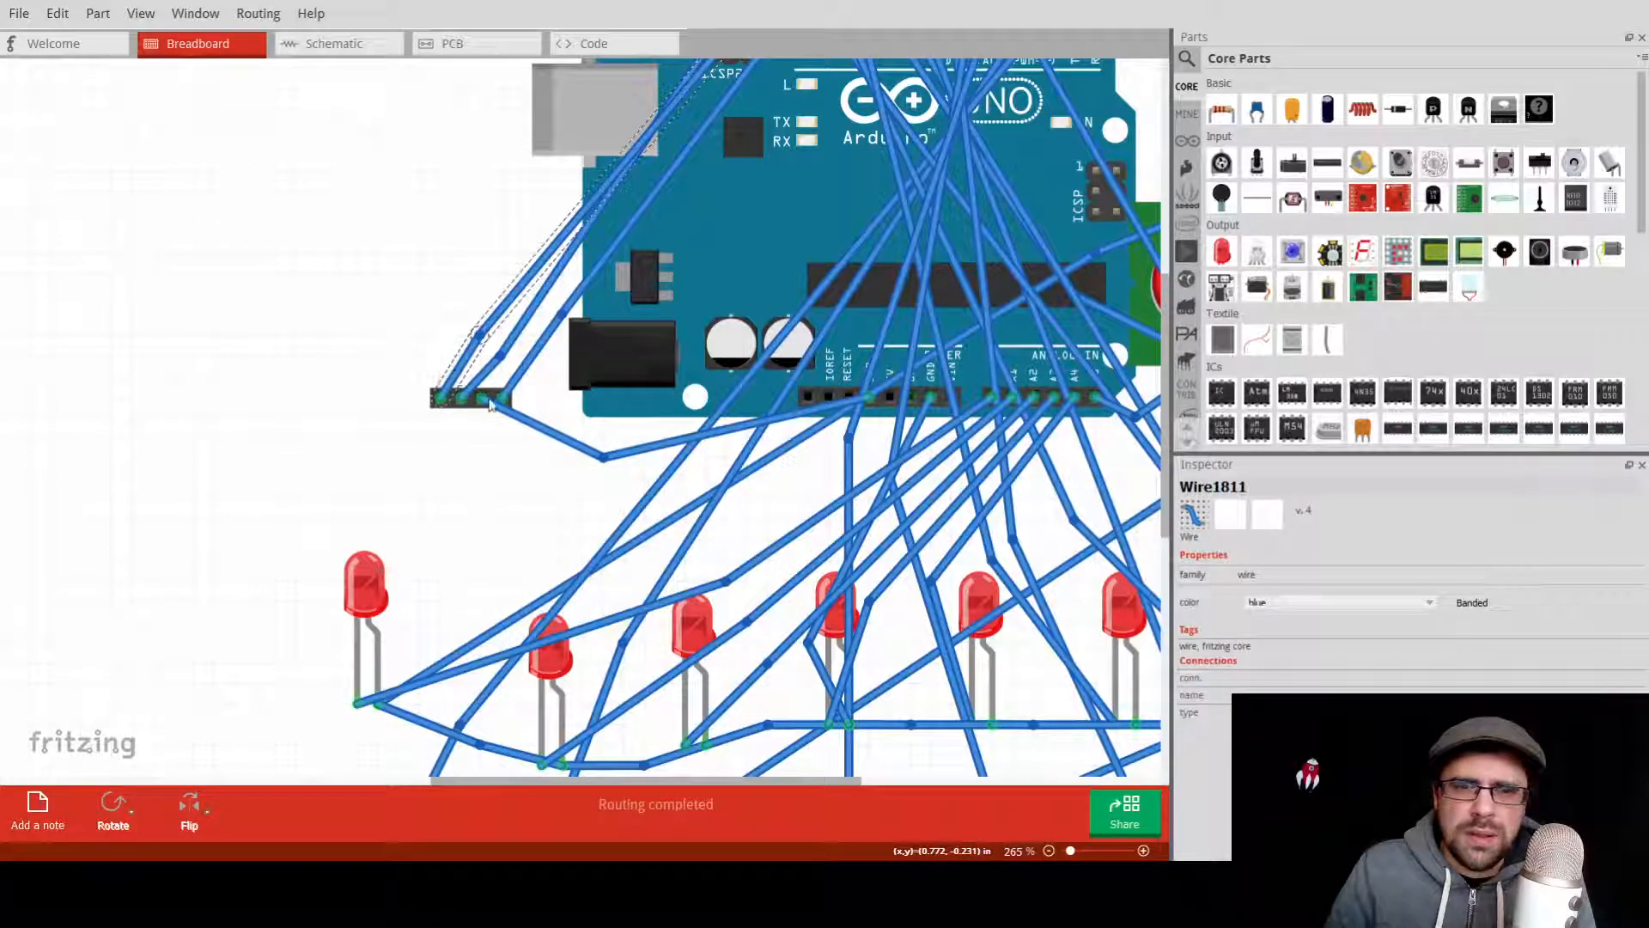
pyautogui.click(704, 417)
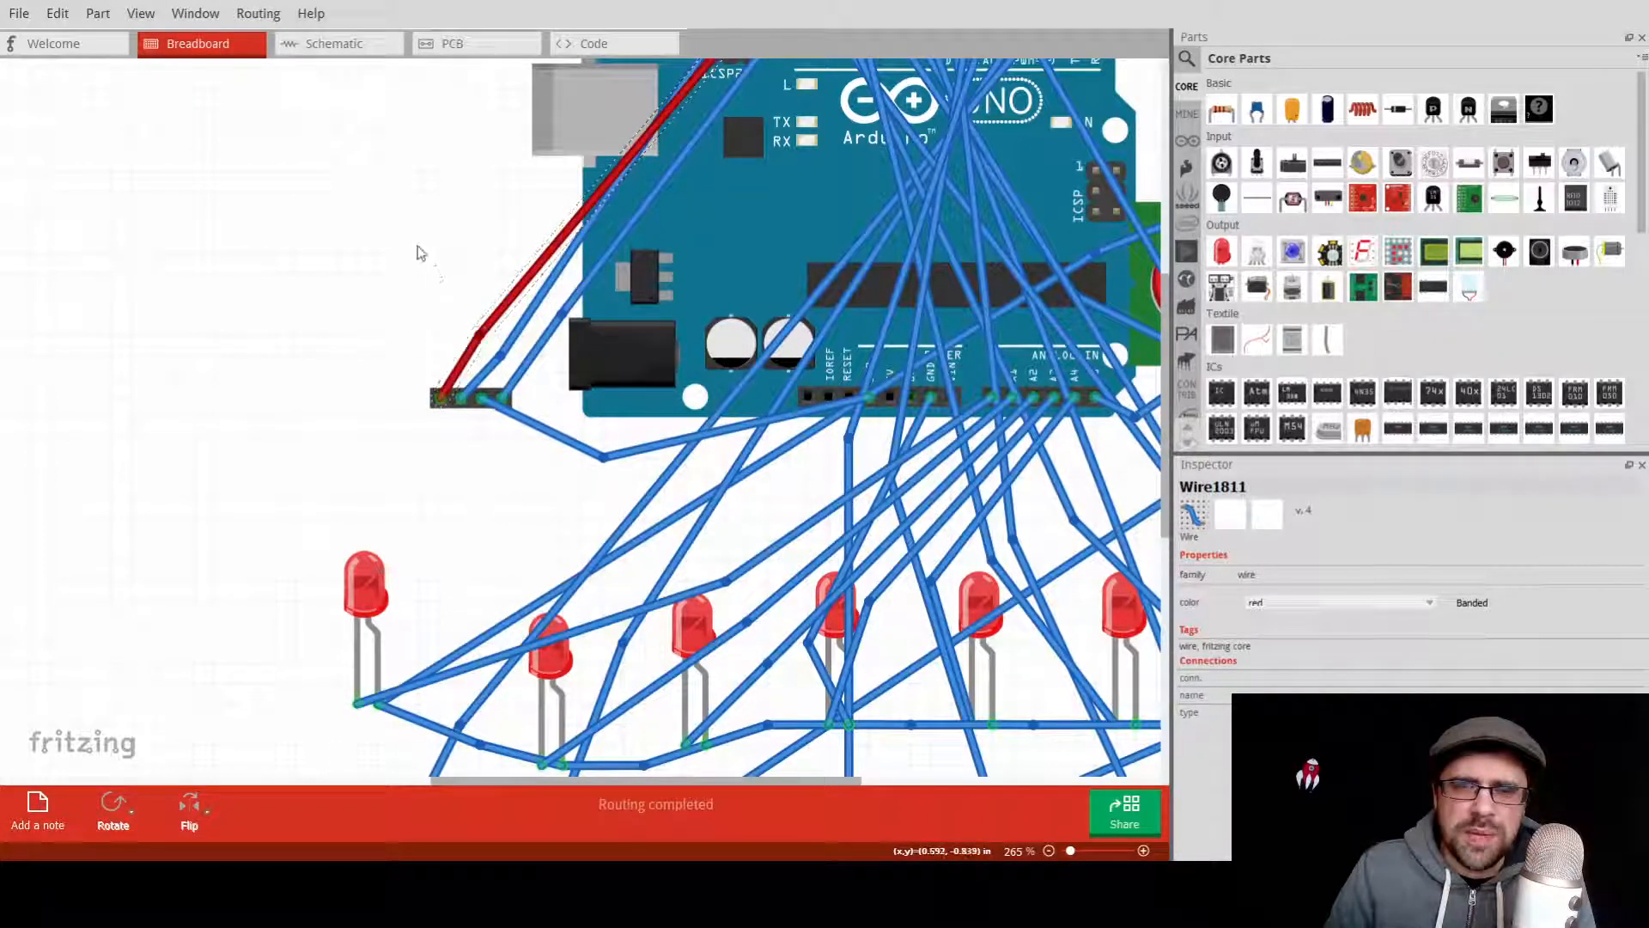
pyautogui.click(417, 248)
pyautogui.moveTo(418, 209); pyautogui.dragTo(344, 366)
pyautogui.press('space')
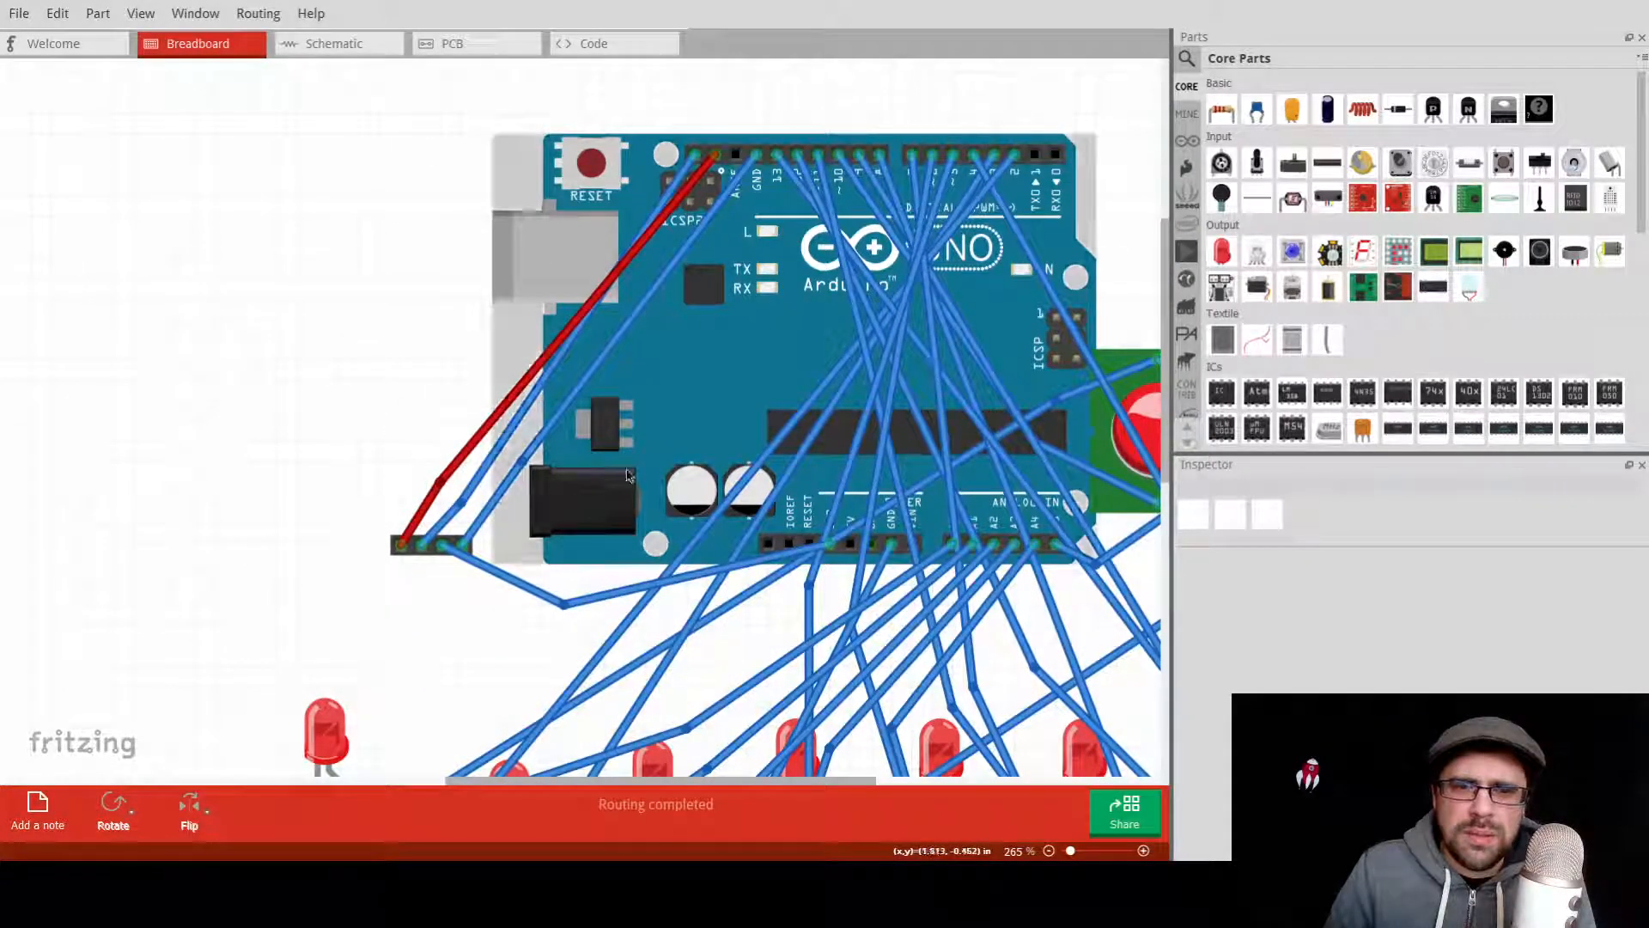
pyautogui.click(435, 560)
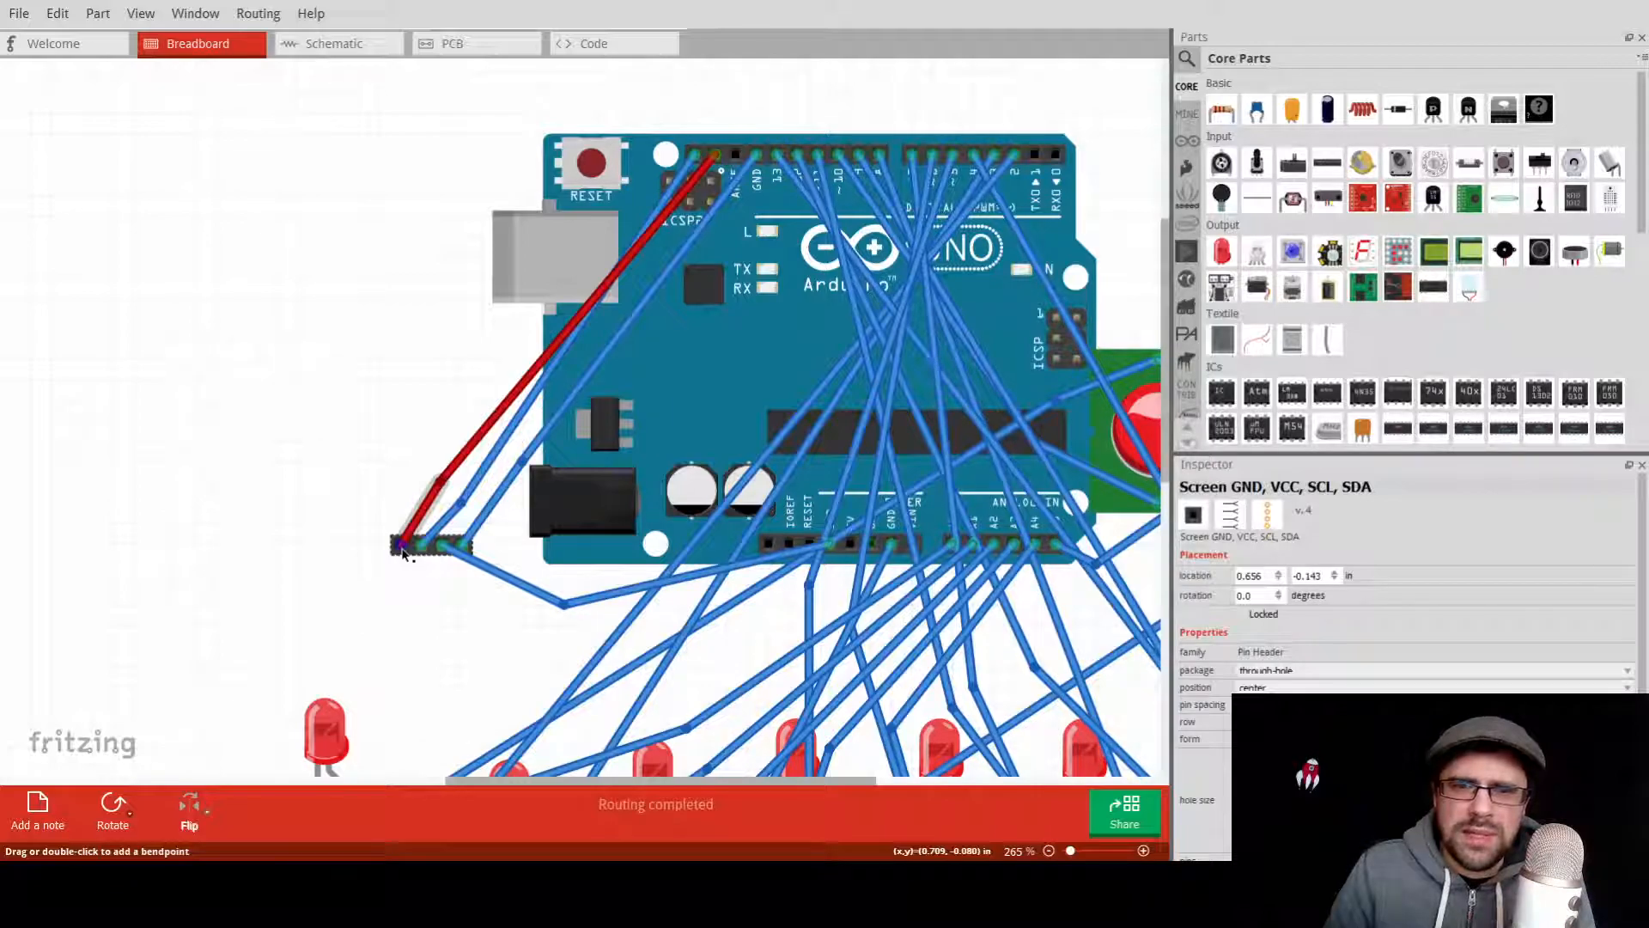
pyautogui.click(448, 523)
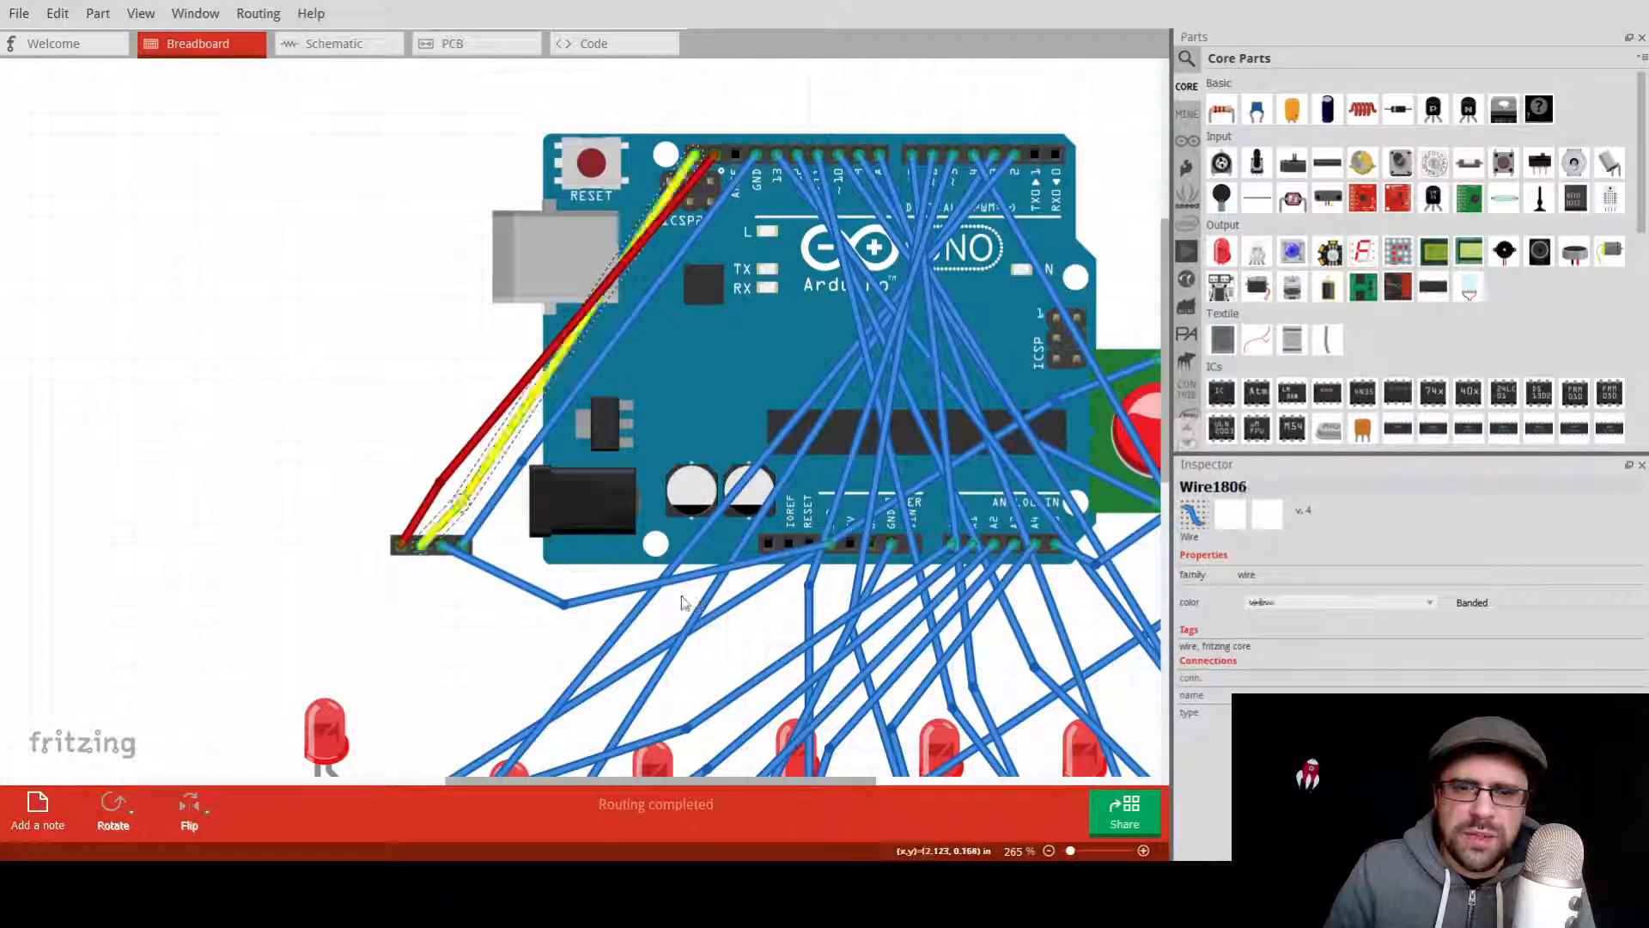
# Recolour the wire on the screen header's fourth pin green and the wire on its third pin orange.
pyautogui.click(495, 511)
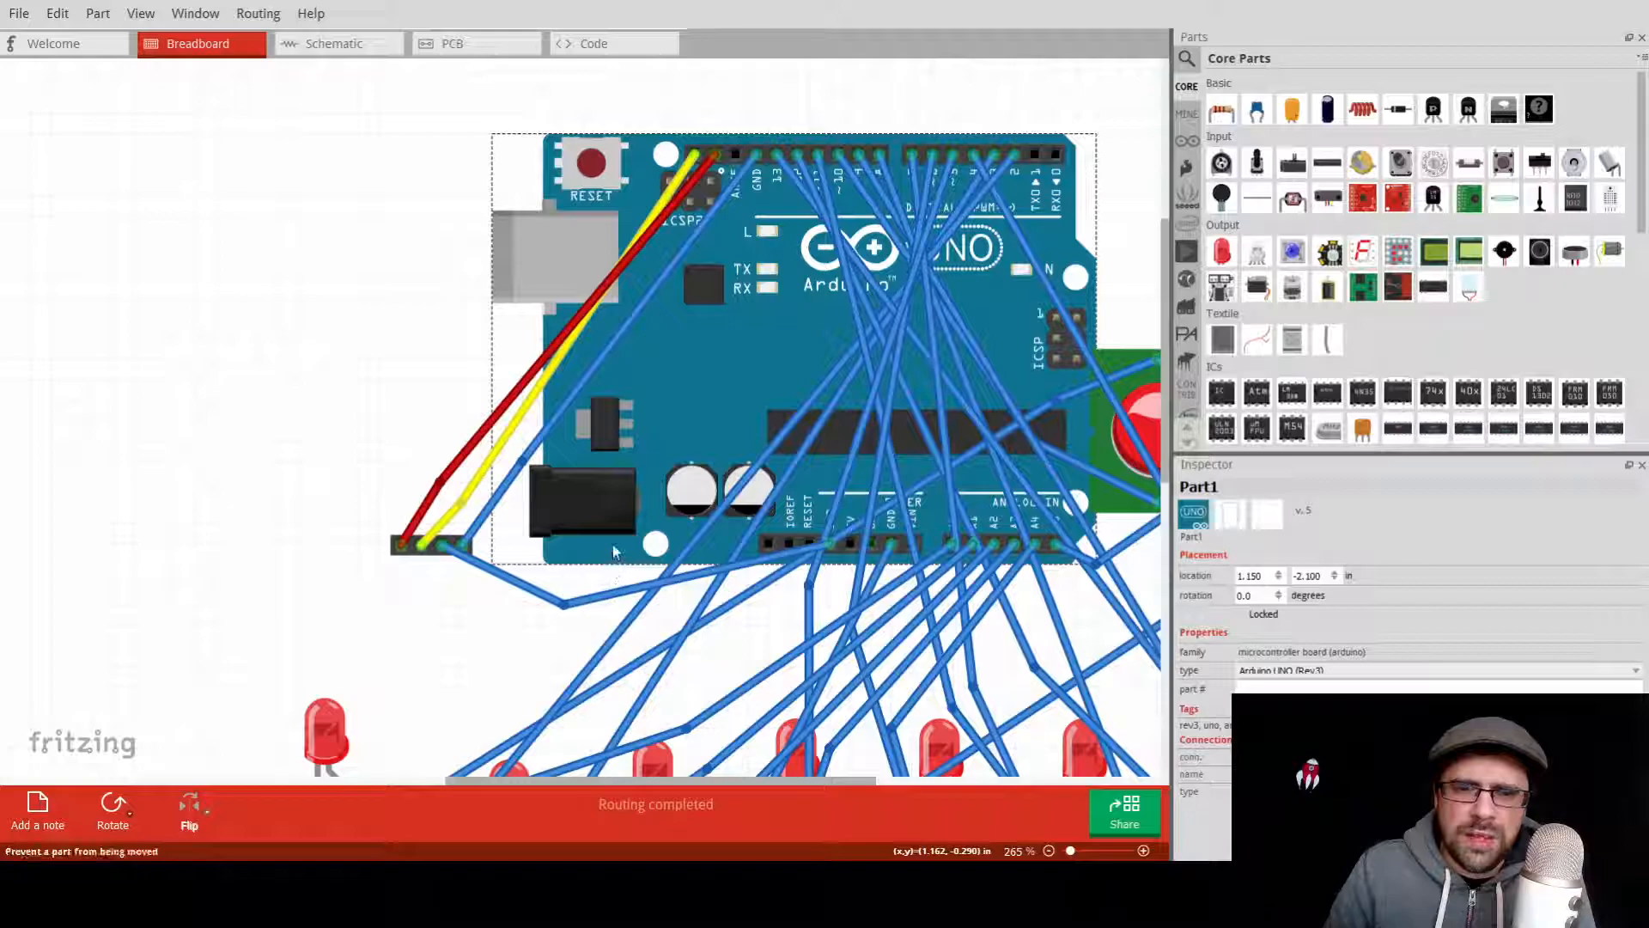
pyautogui.click(386, 438)
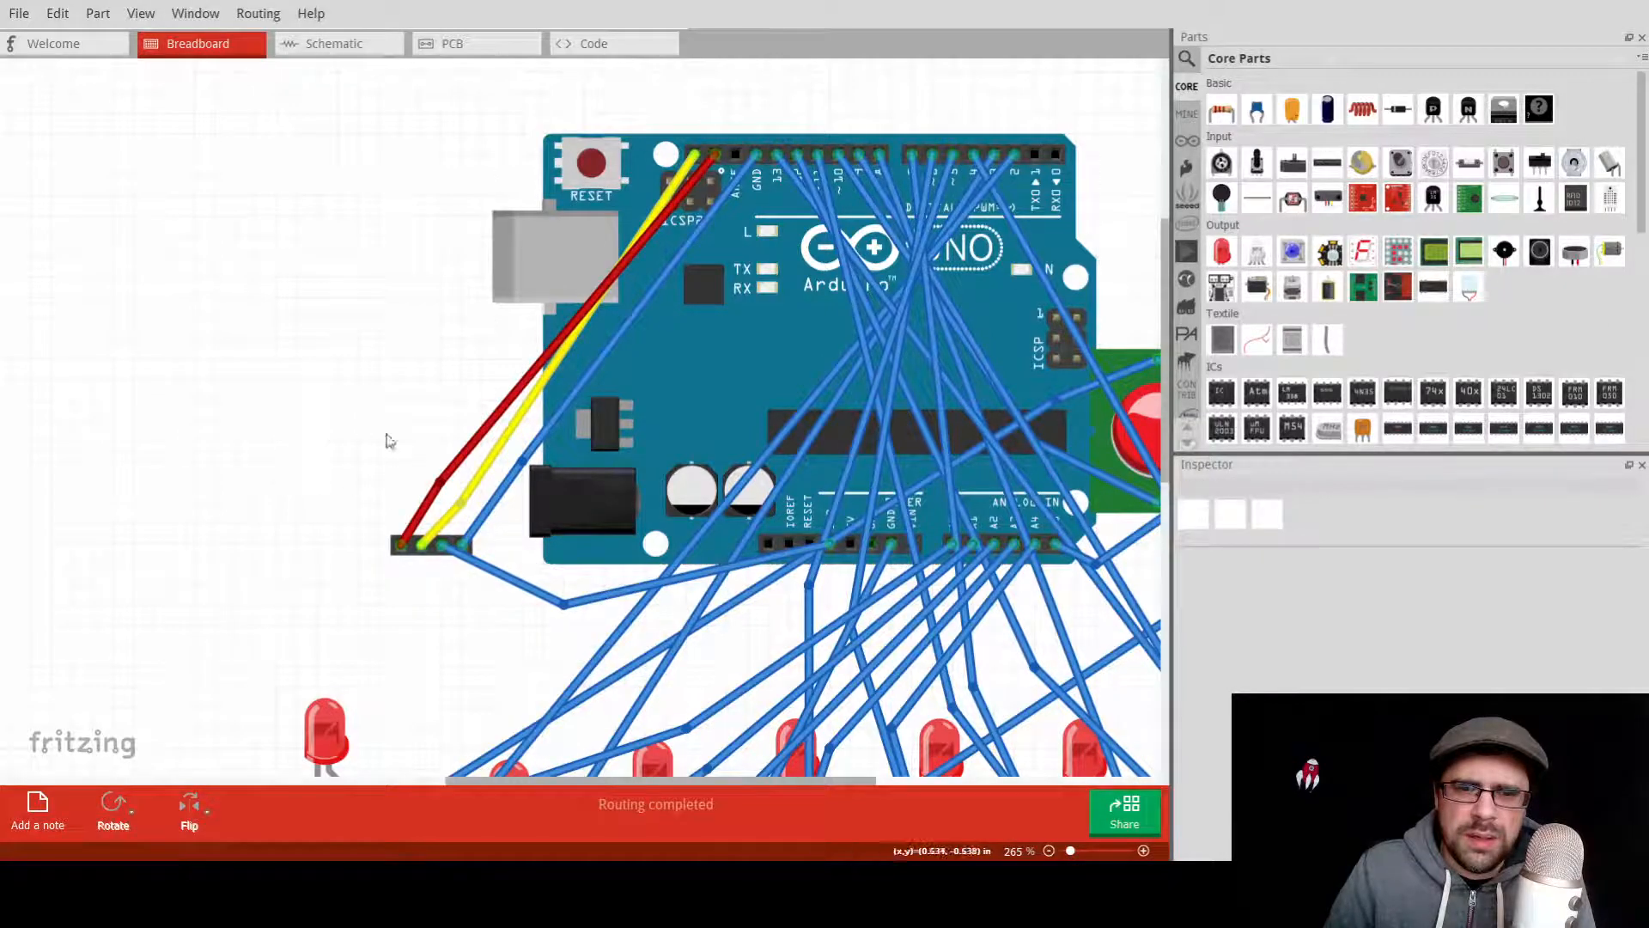
pyautogui.click(533, 461)
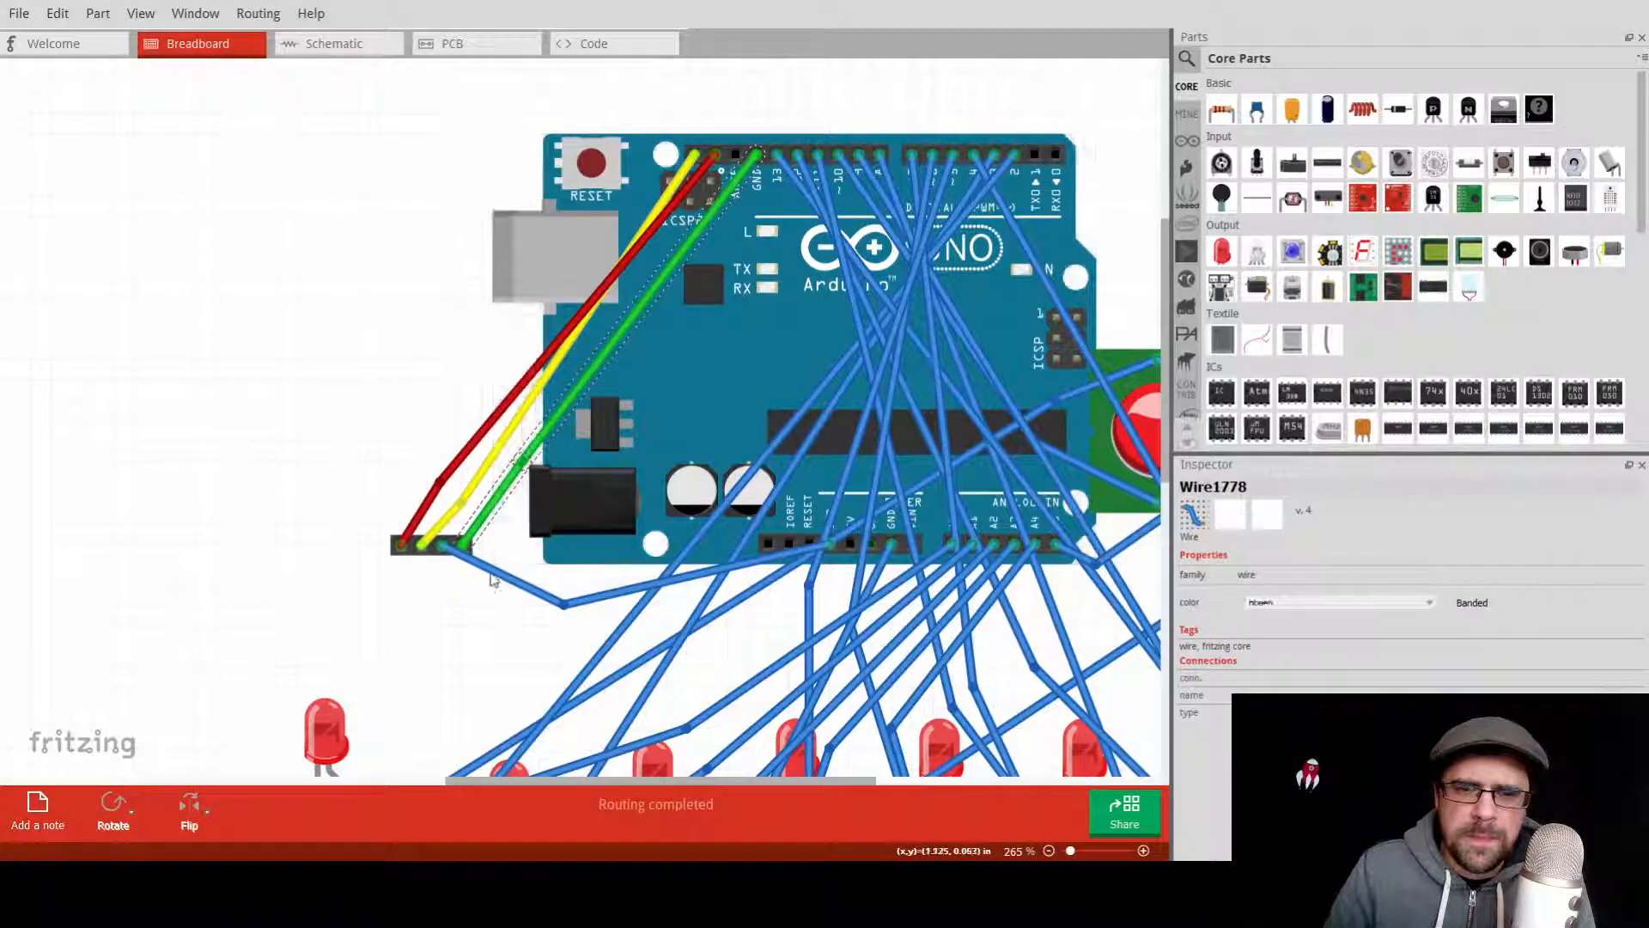
pyautogui.click(491, 574)
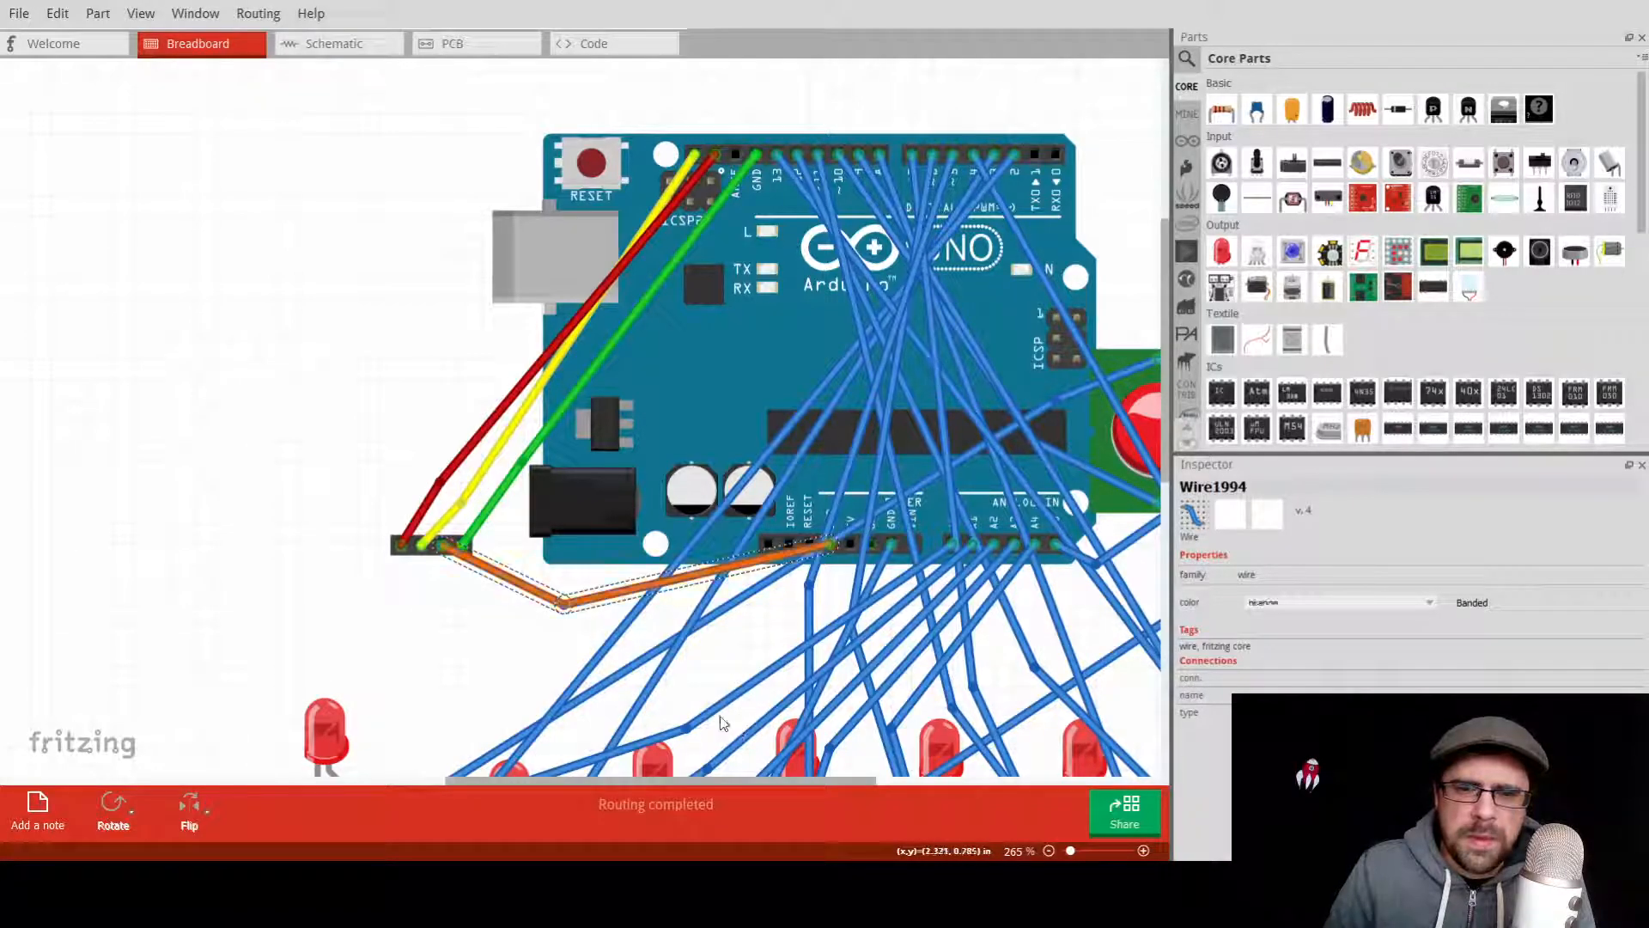
pyautogui.click(333, 546)
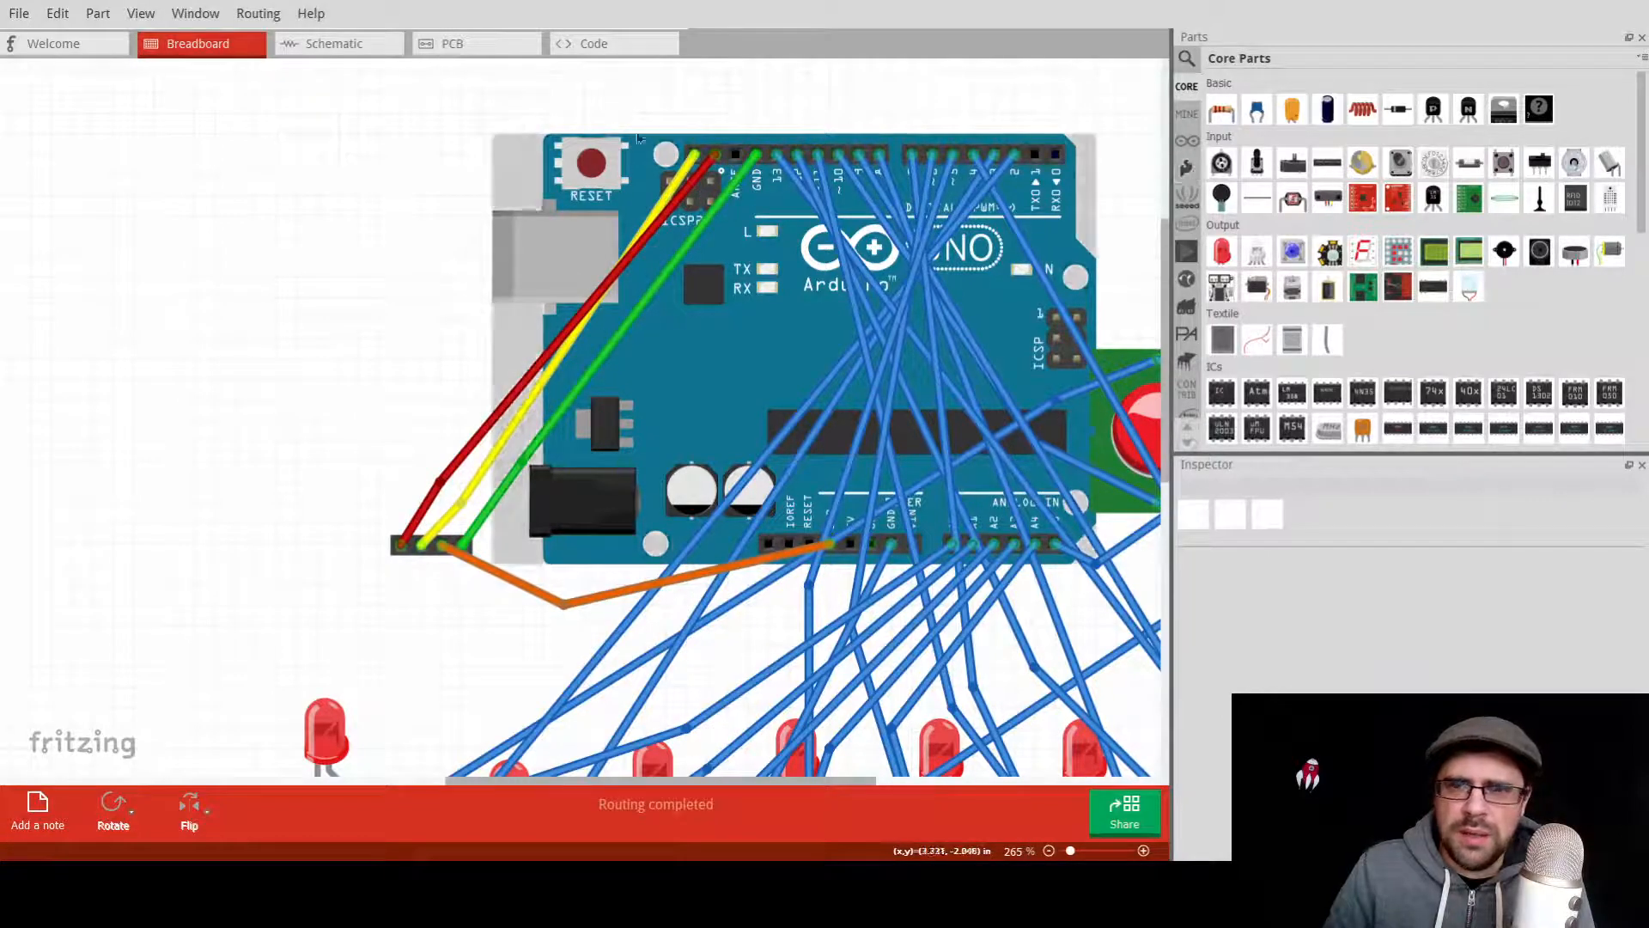
# Delete the red, yellow, green and orange wires that connect the screen header to the Arduino.
pyautogui.click(465, 456)
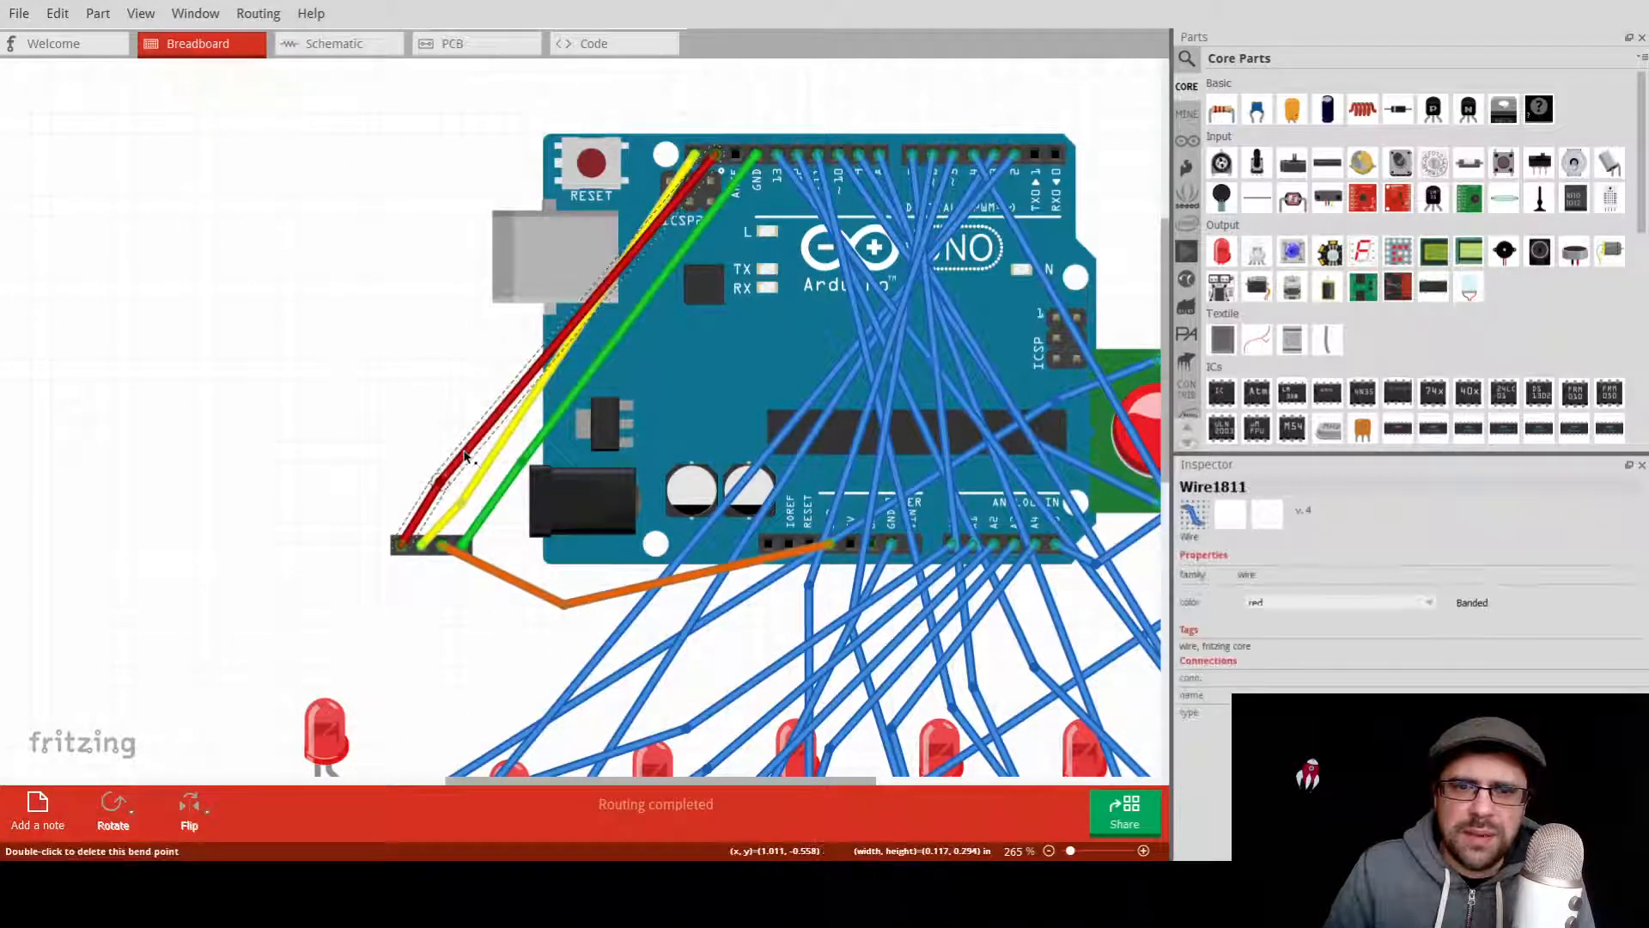
pyautogui.press('Delete')
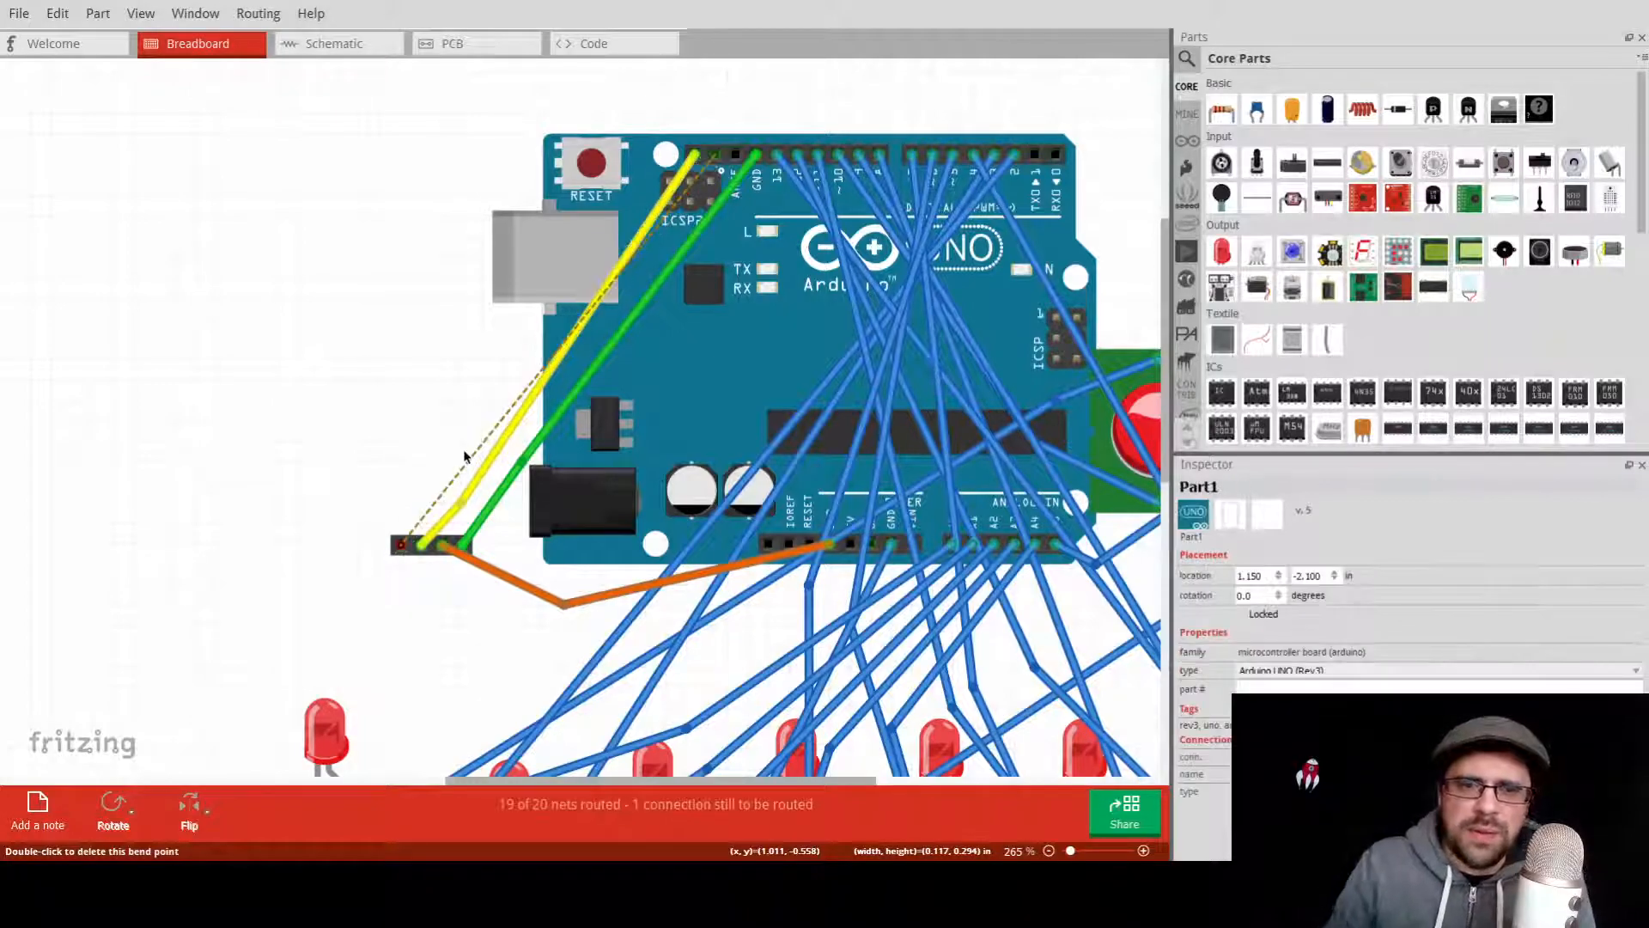
pyautogui.click(494, 457)
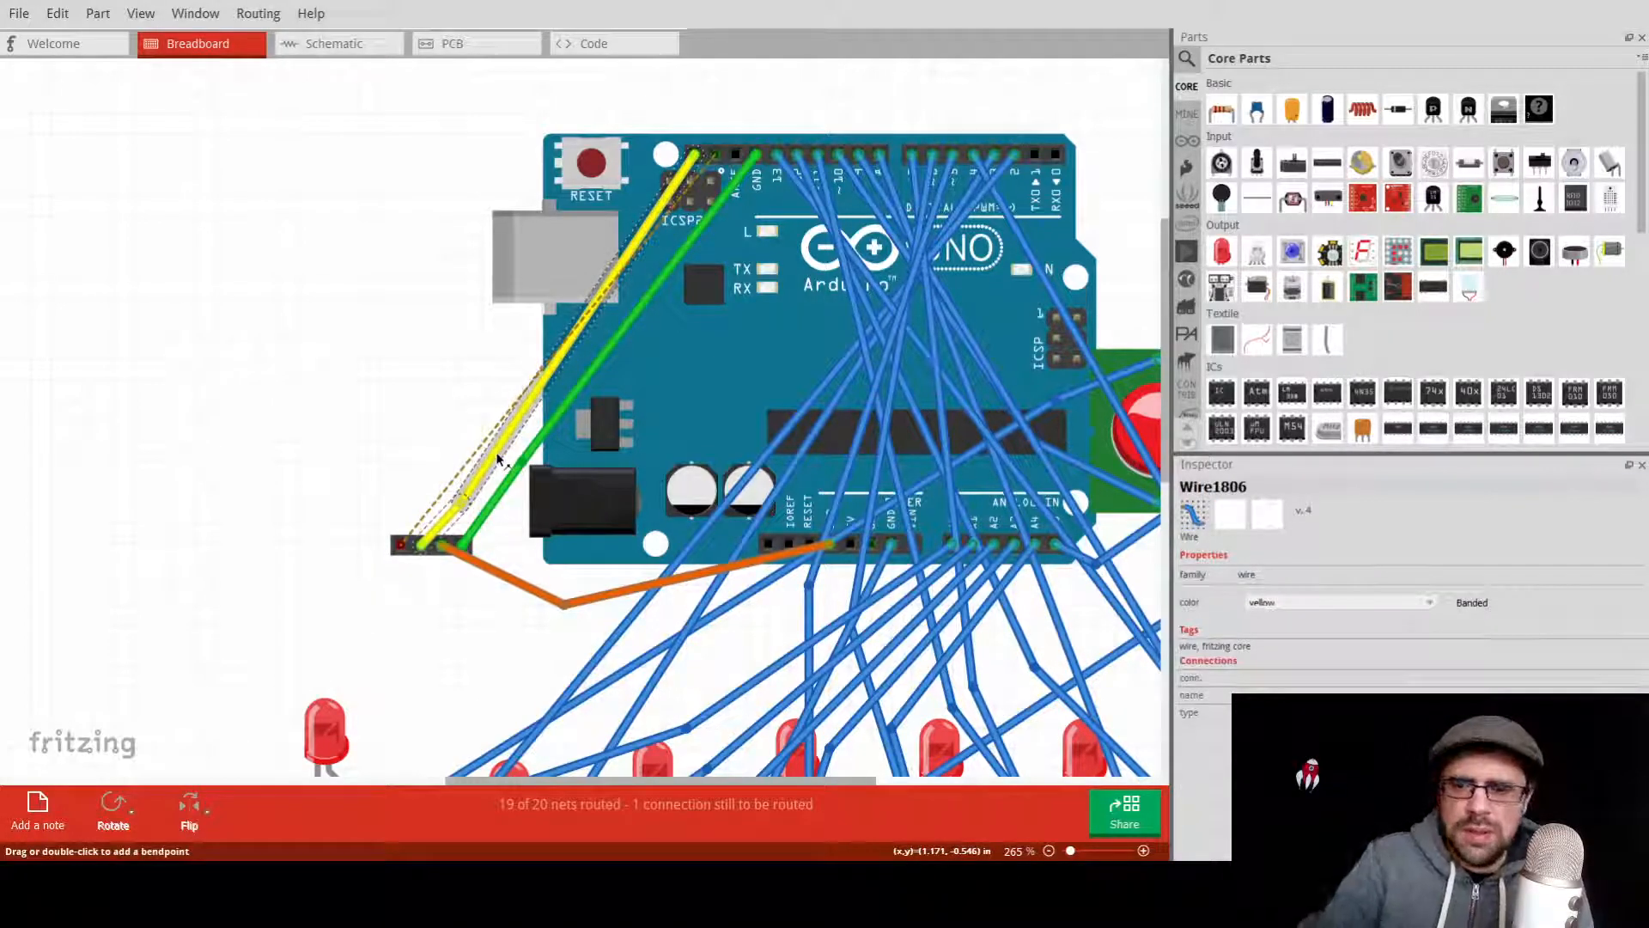
pyautogui.press('Delete')
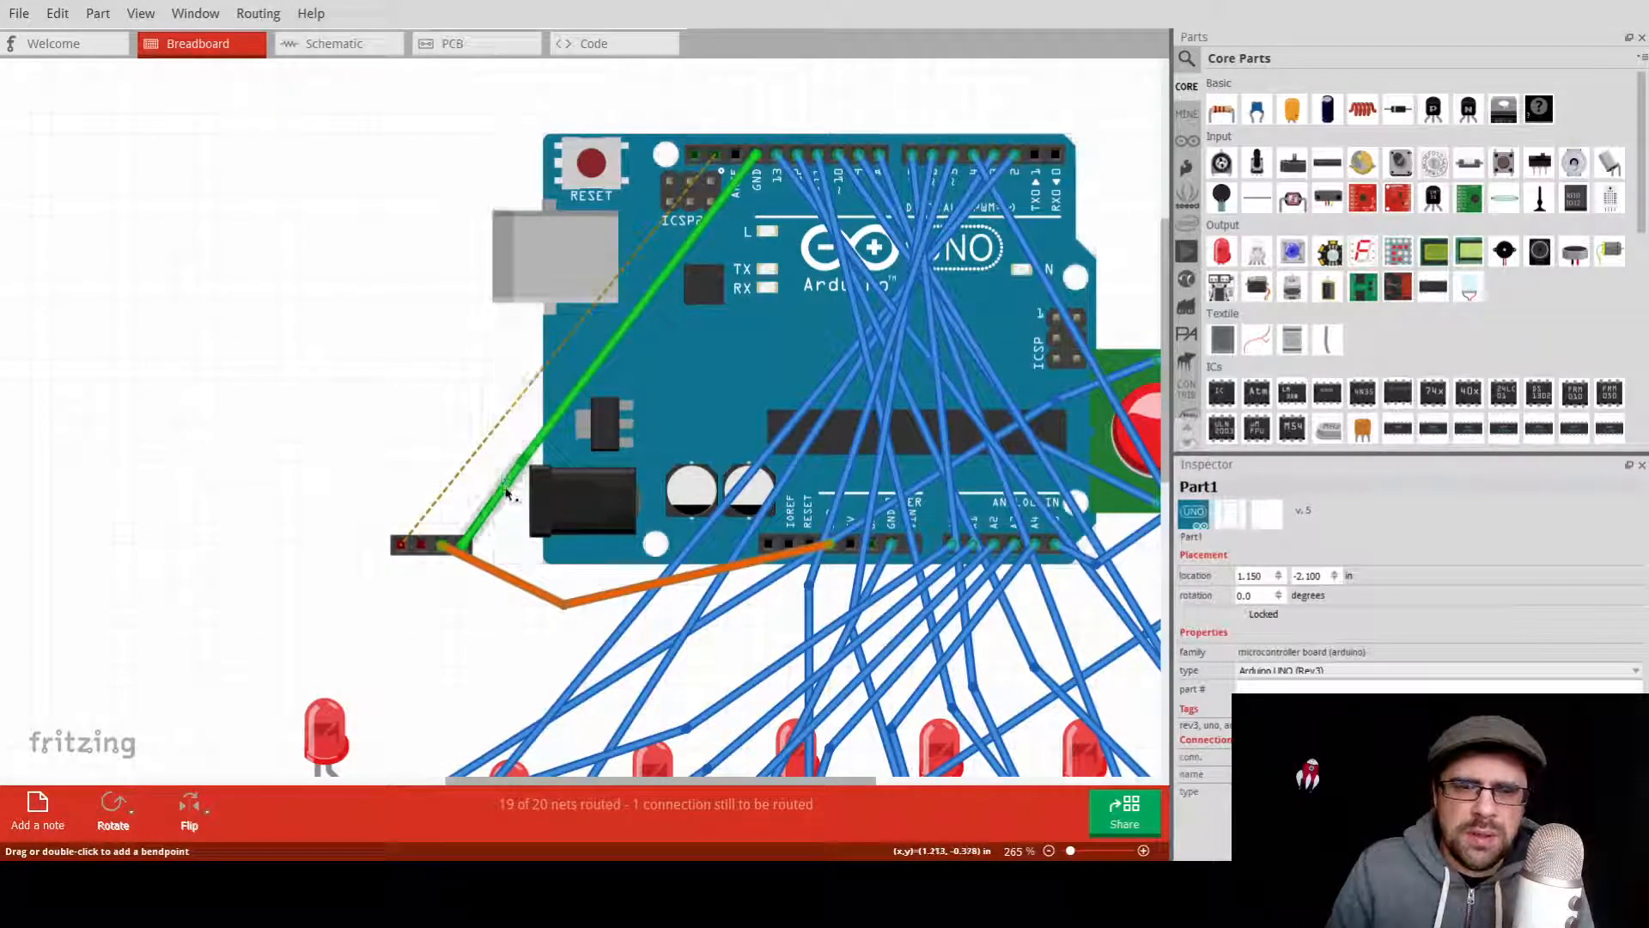
pyautogui.click(508, 493)
pyautogui.press('Delete')
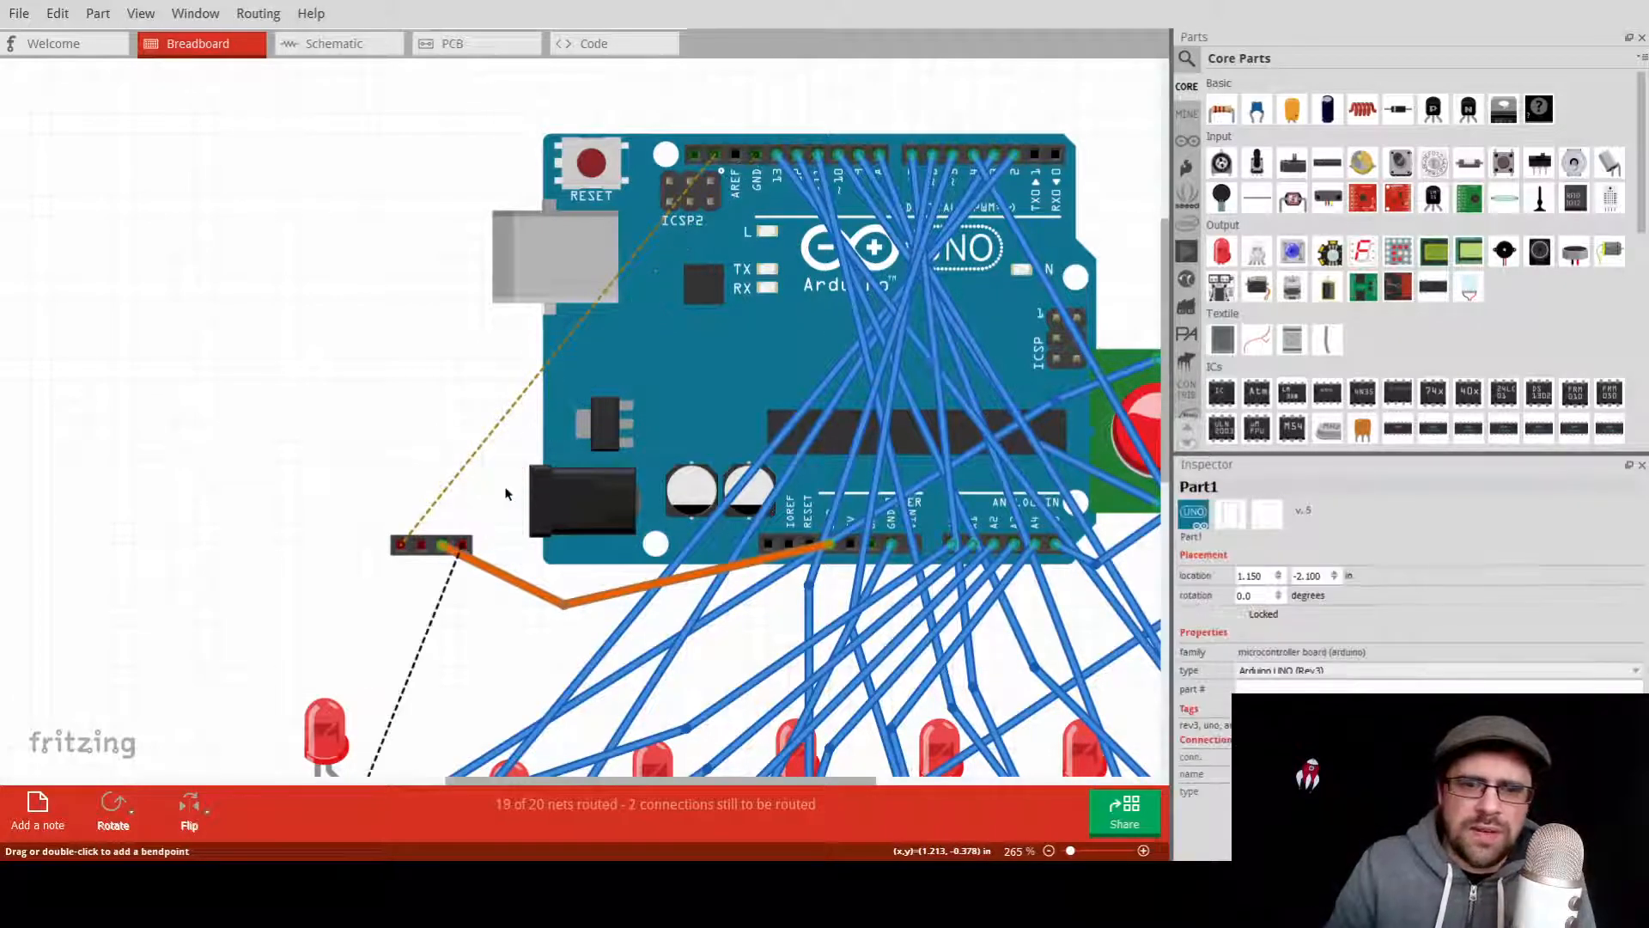
pyautogui.click(493, 576)
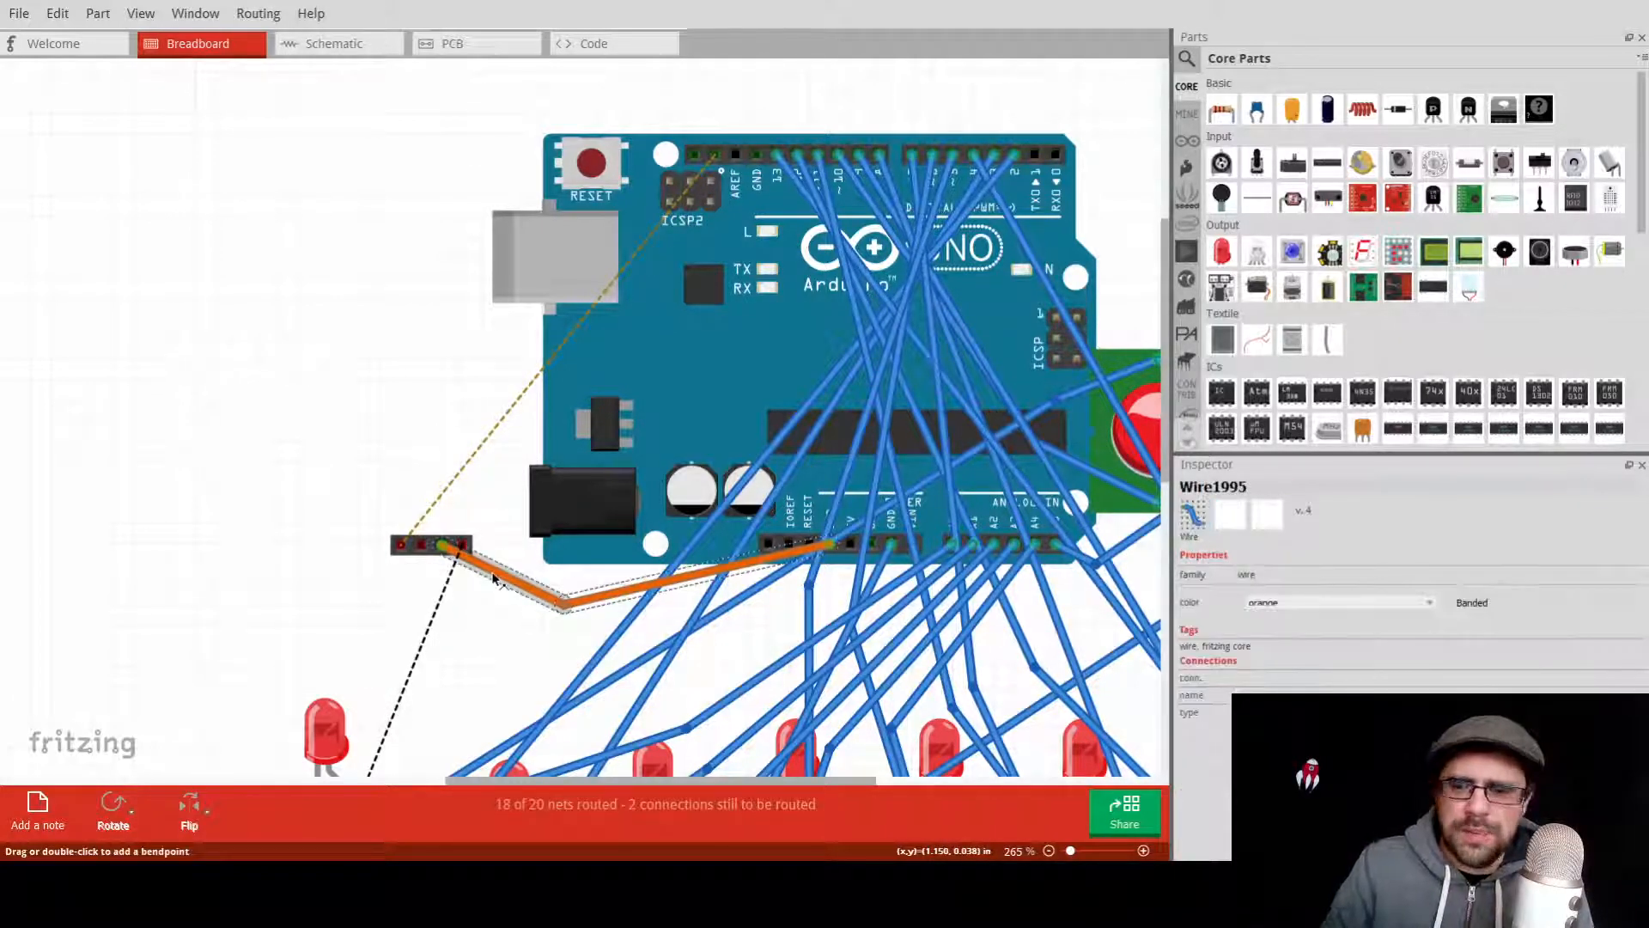
pyautogui.press('Delete')
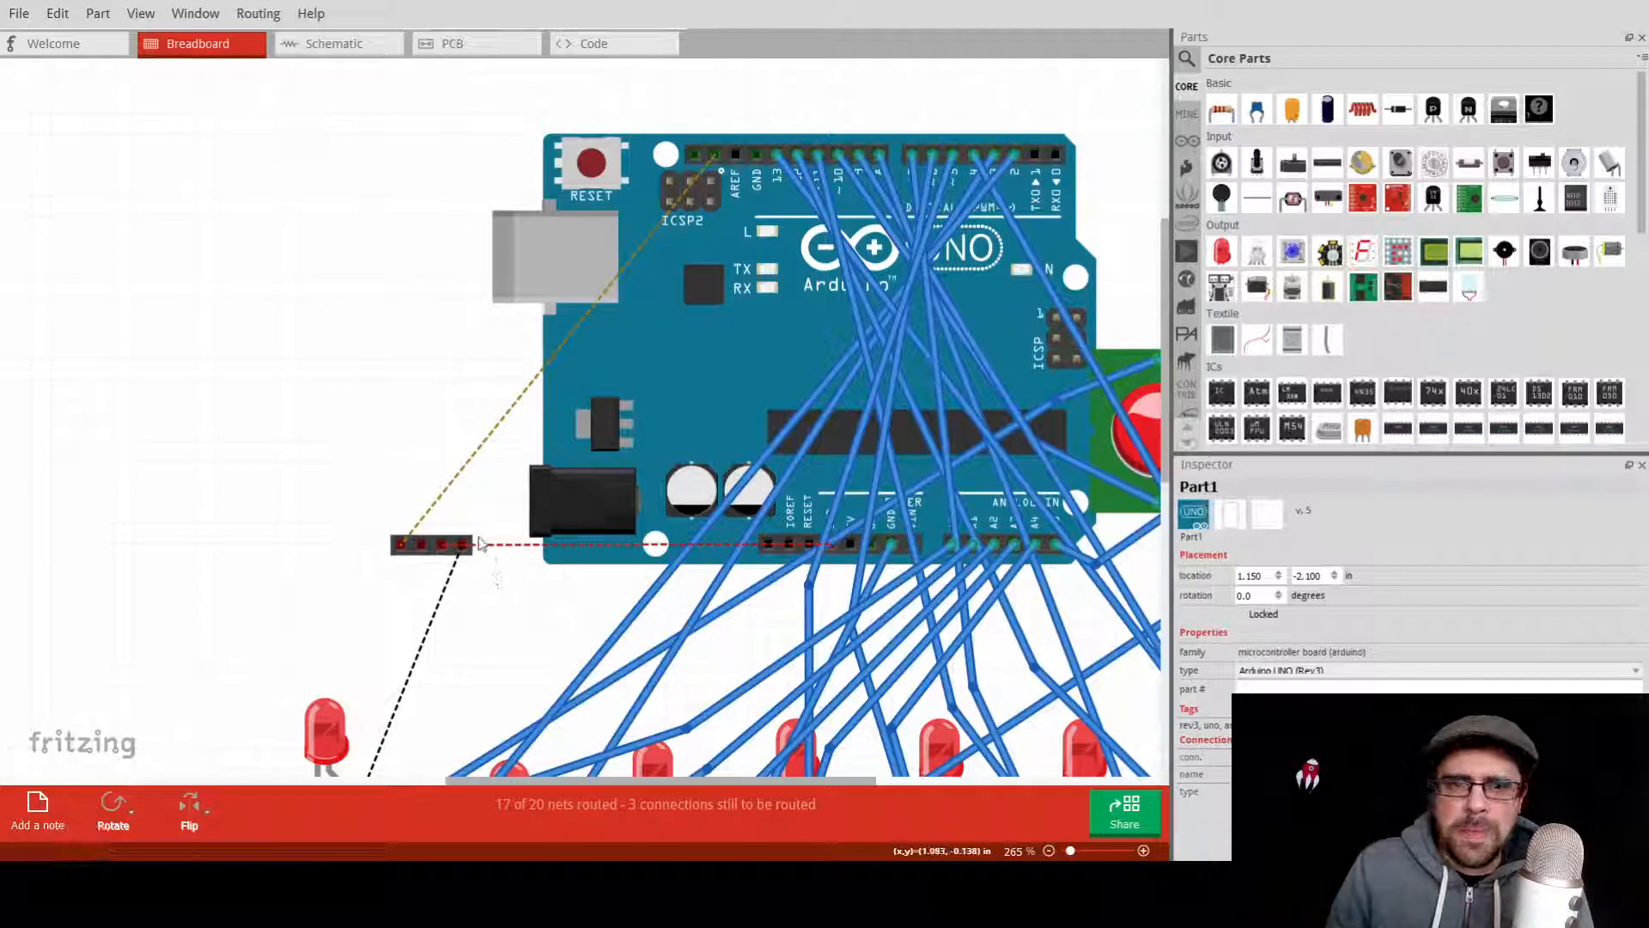
# Switch to the PCB view and delete the orange trace between the screen header's second pin and the 3V3 pad.
pyautogui.click(435, 558)
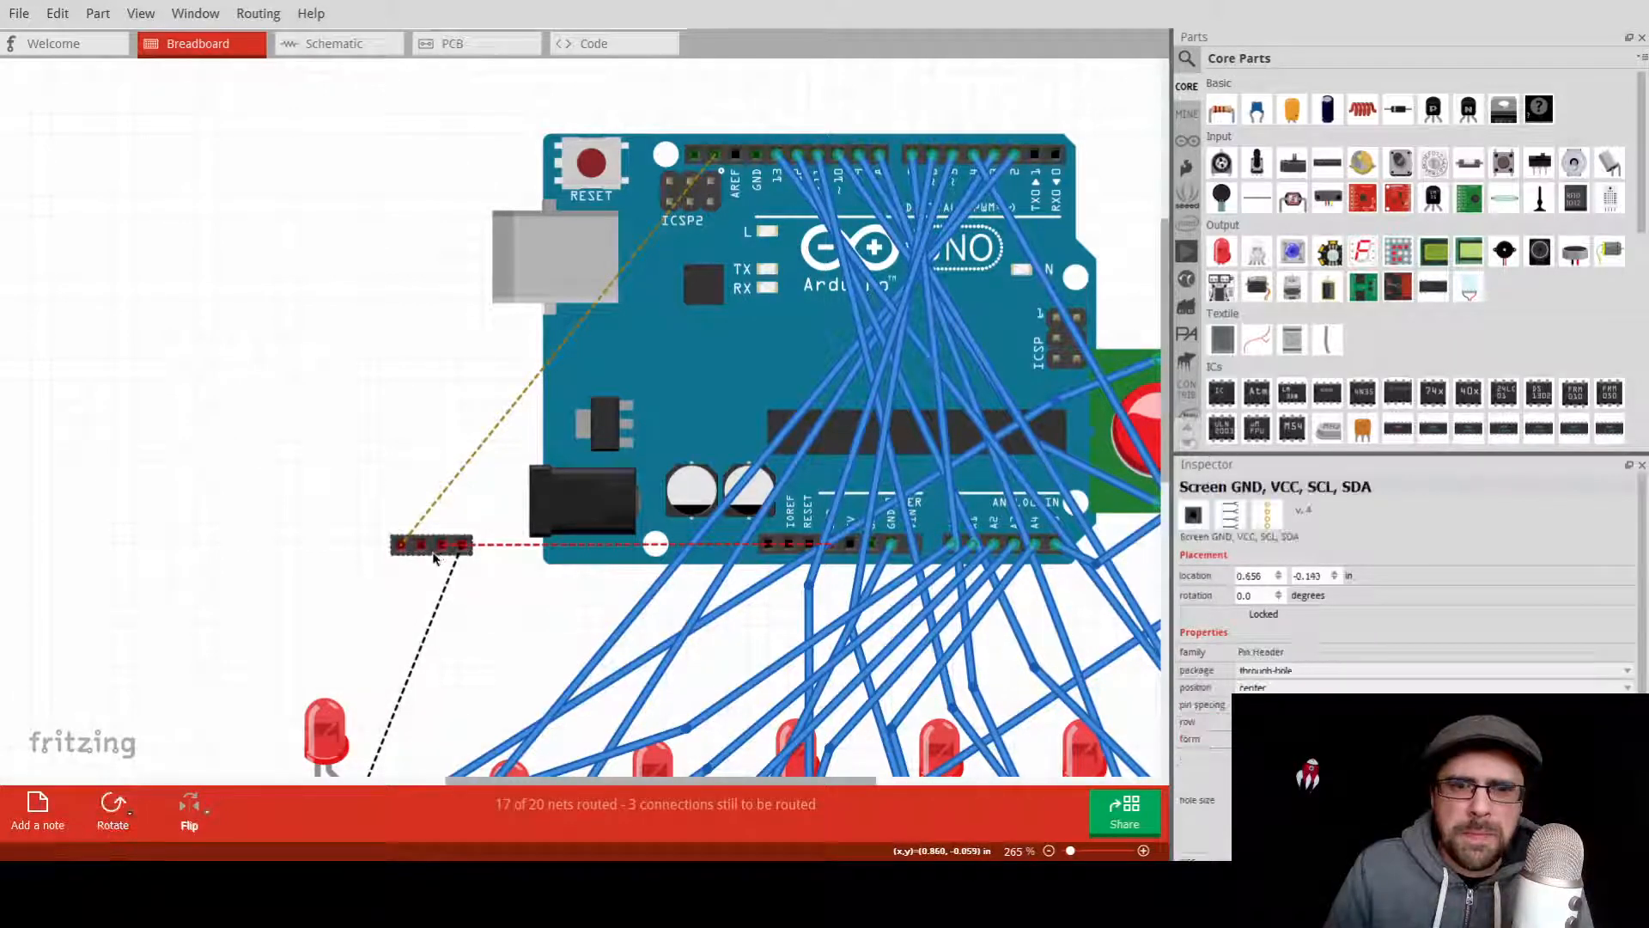
pyautogui.click(446, 492)
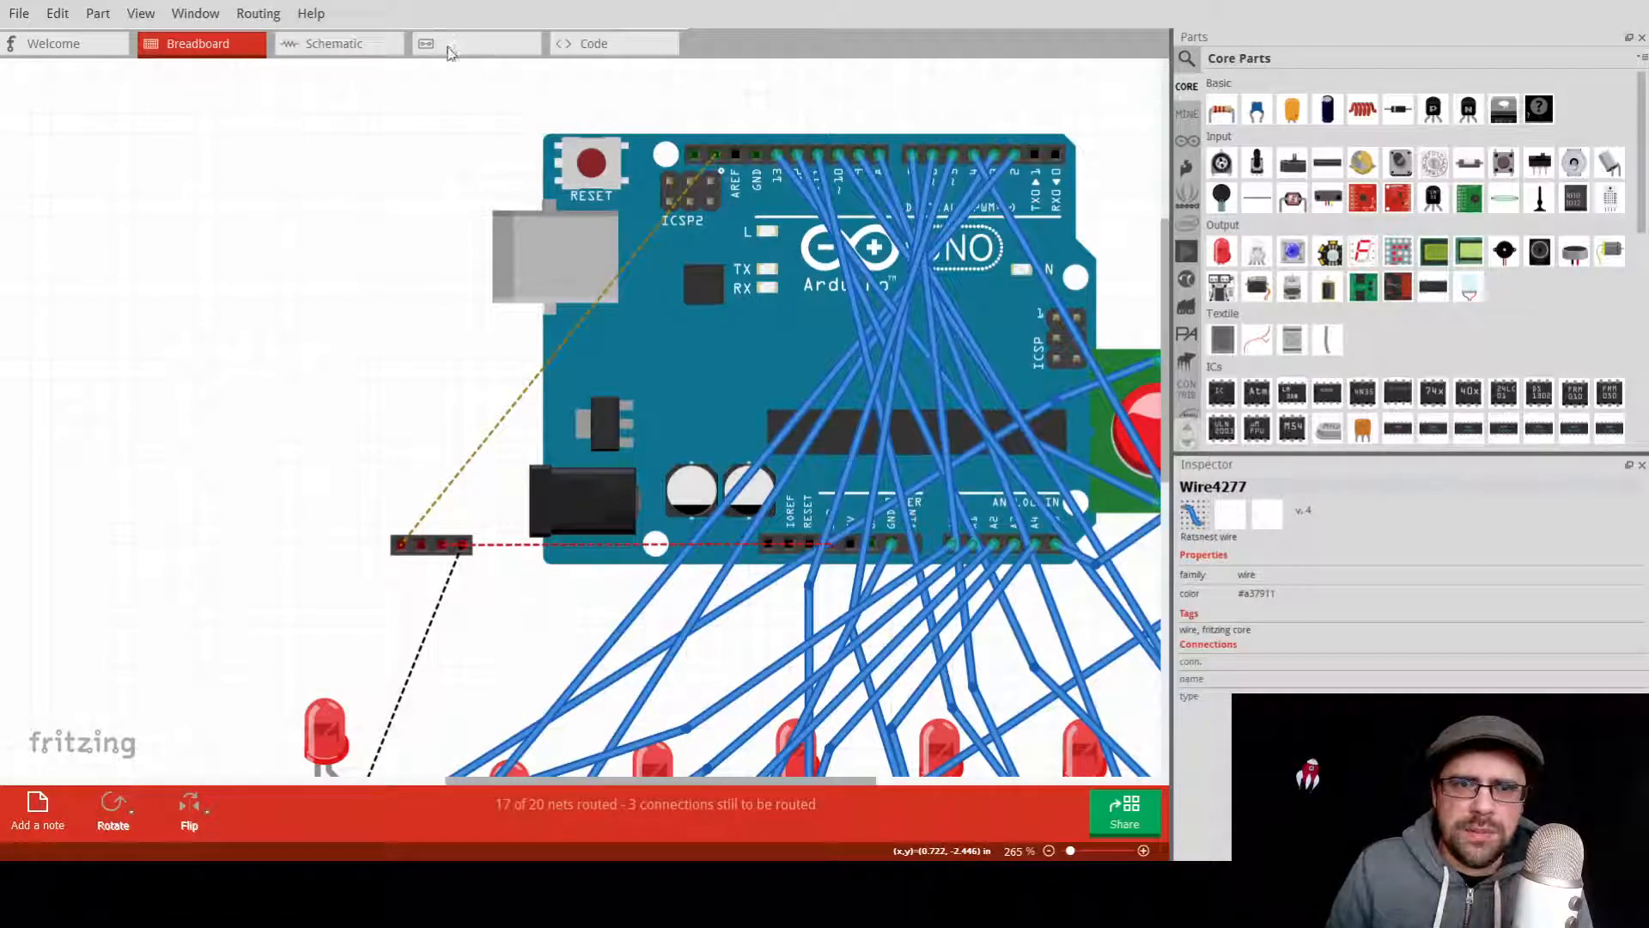
pyautogui.click(450, 52)
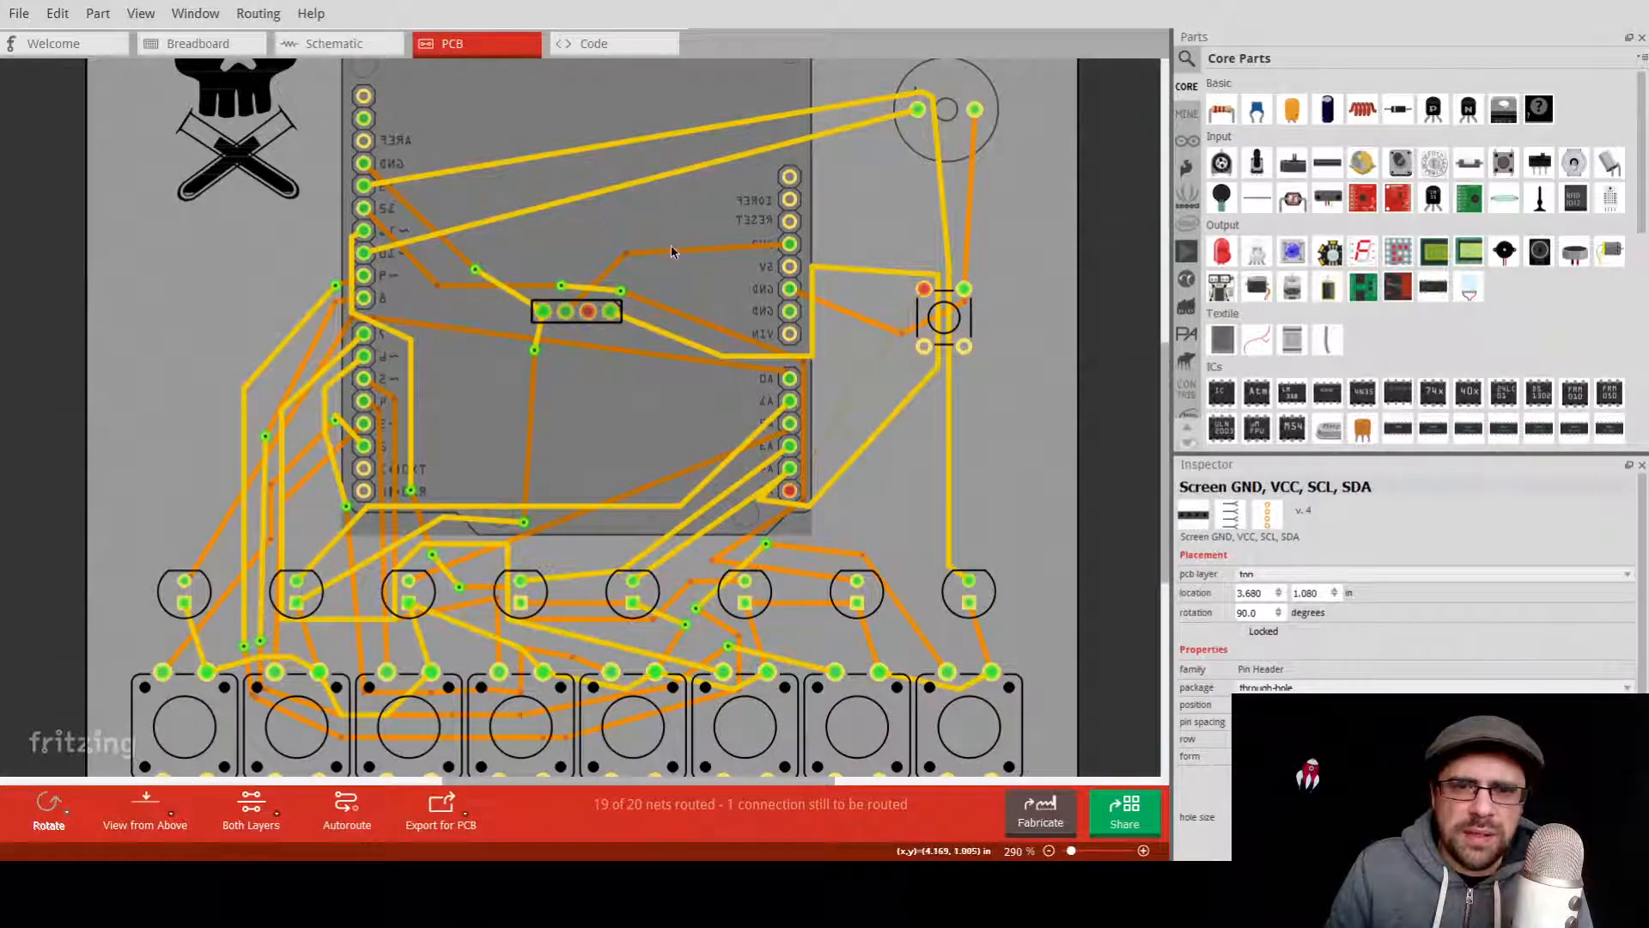
pyautogui.click(672, 252)
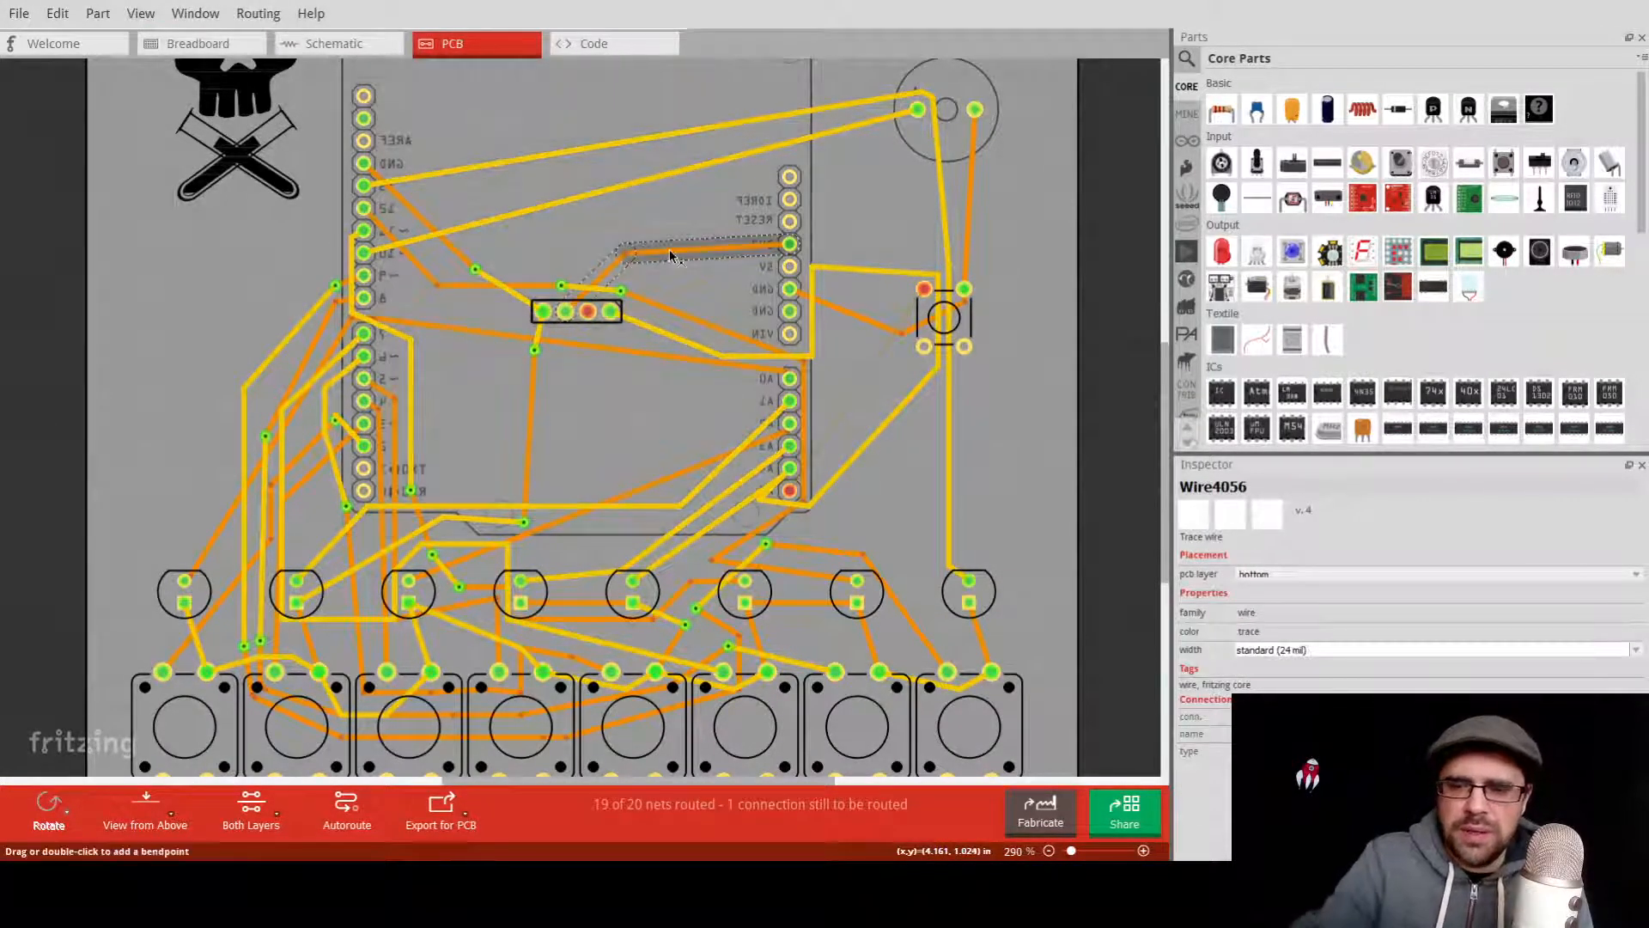
pyautogui.press('Delete')
pyautogui.click(643, 330)
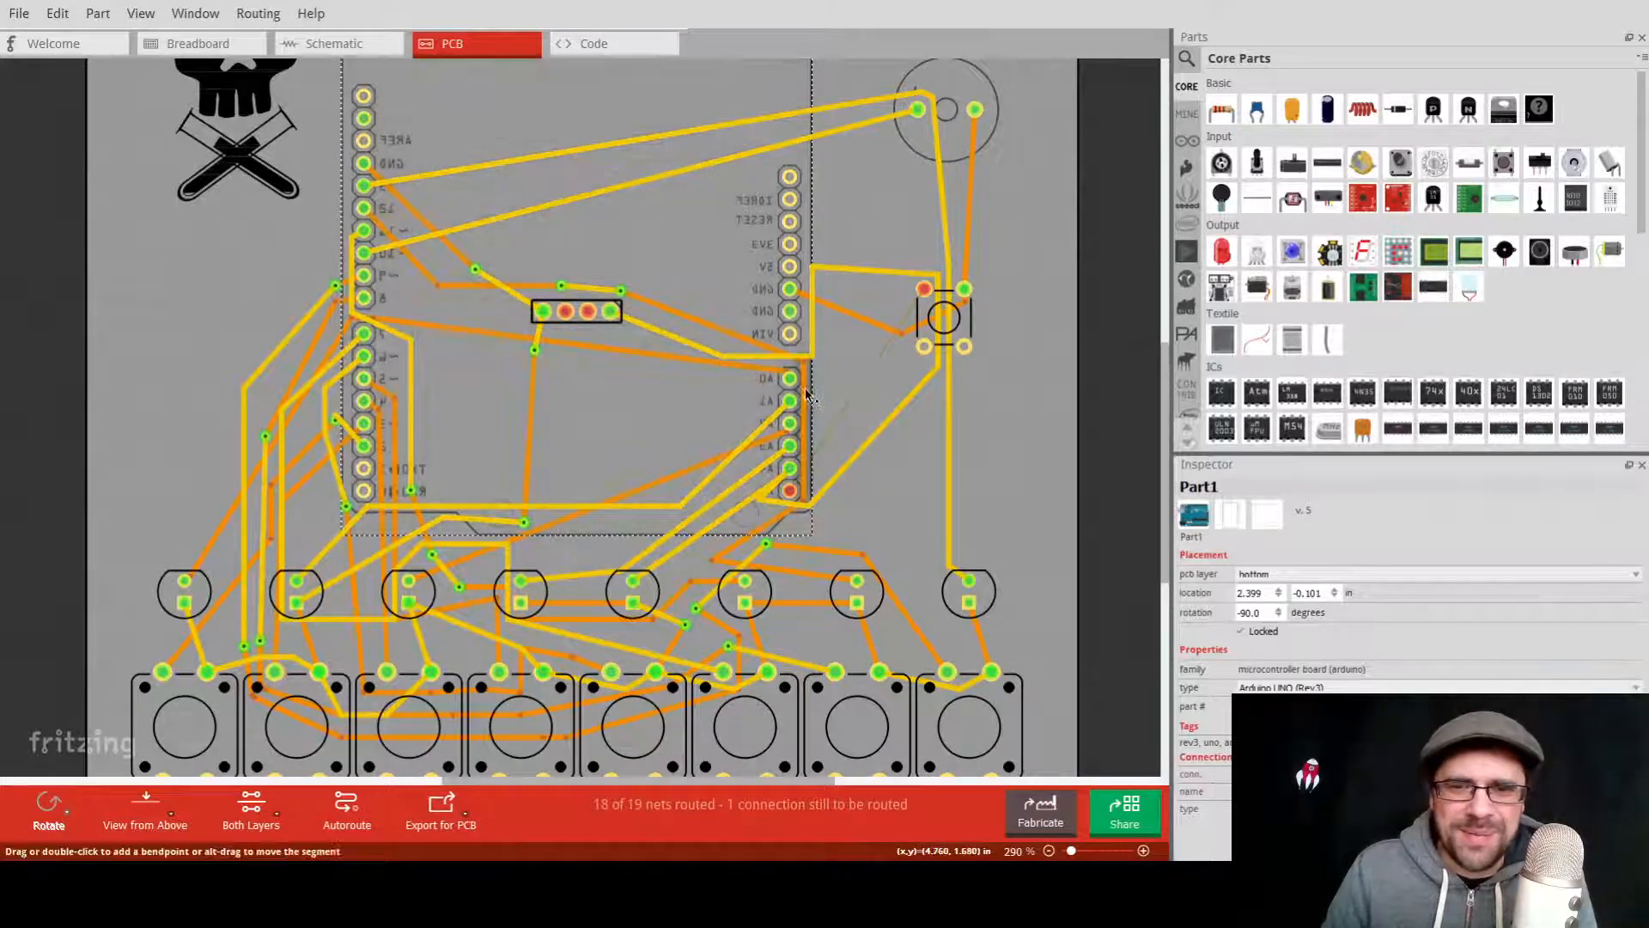
# Delete the yellow trace that runs from the screen header's fourth pin past the menu button to A4 and the fifth LED.
pyautogui.keyDown('ctrl'); pyautogui.scroll(4, 713, 415); pyautogui.keyUp('ctrl')
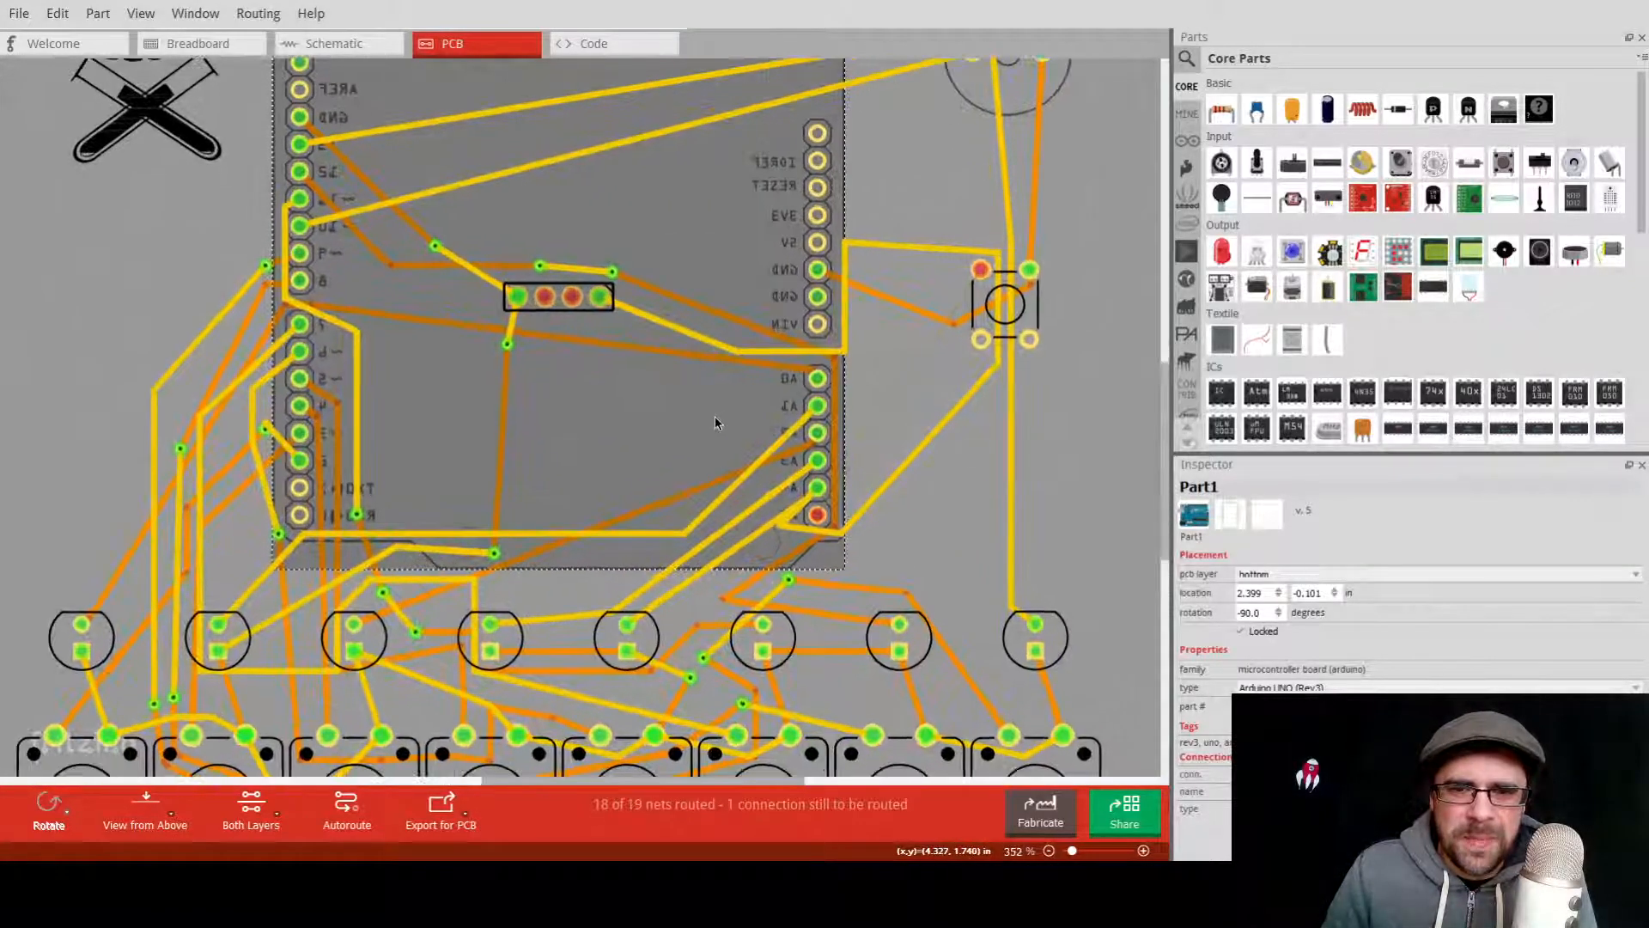
pyautogui.click(777, 548)
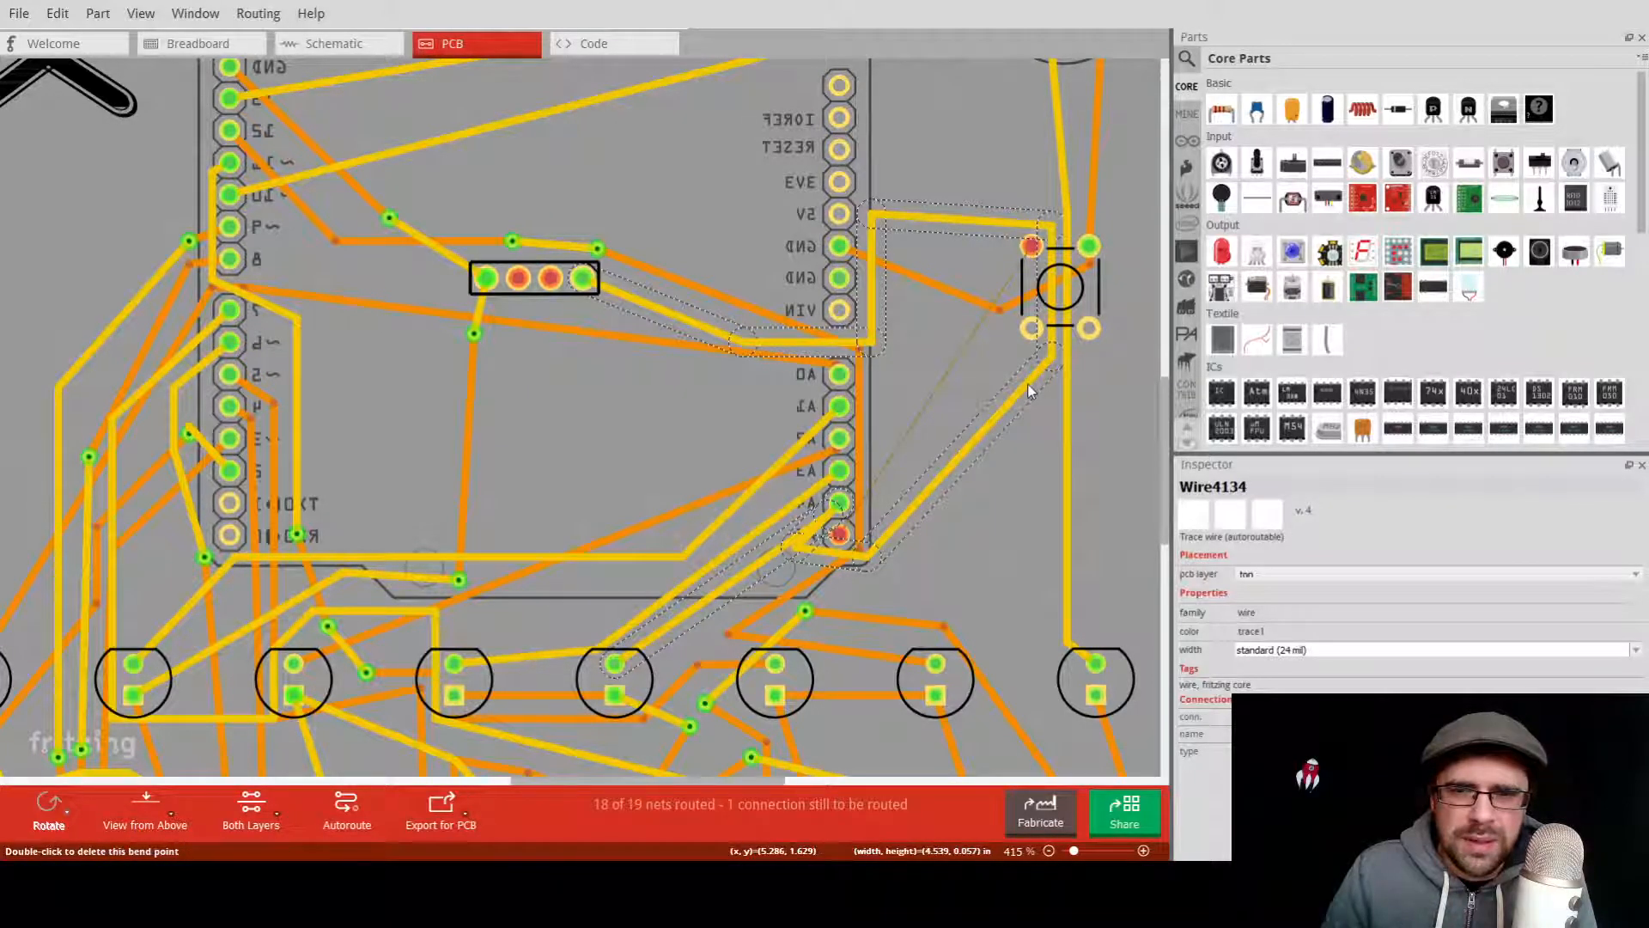
pyautogui.click(637, 298)
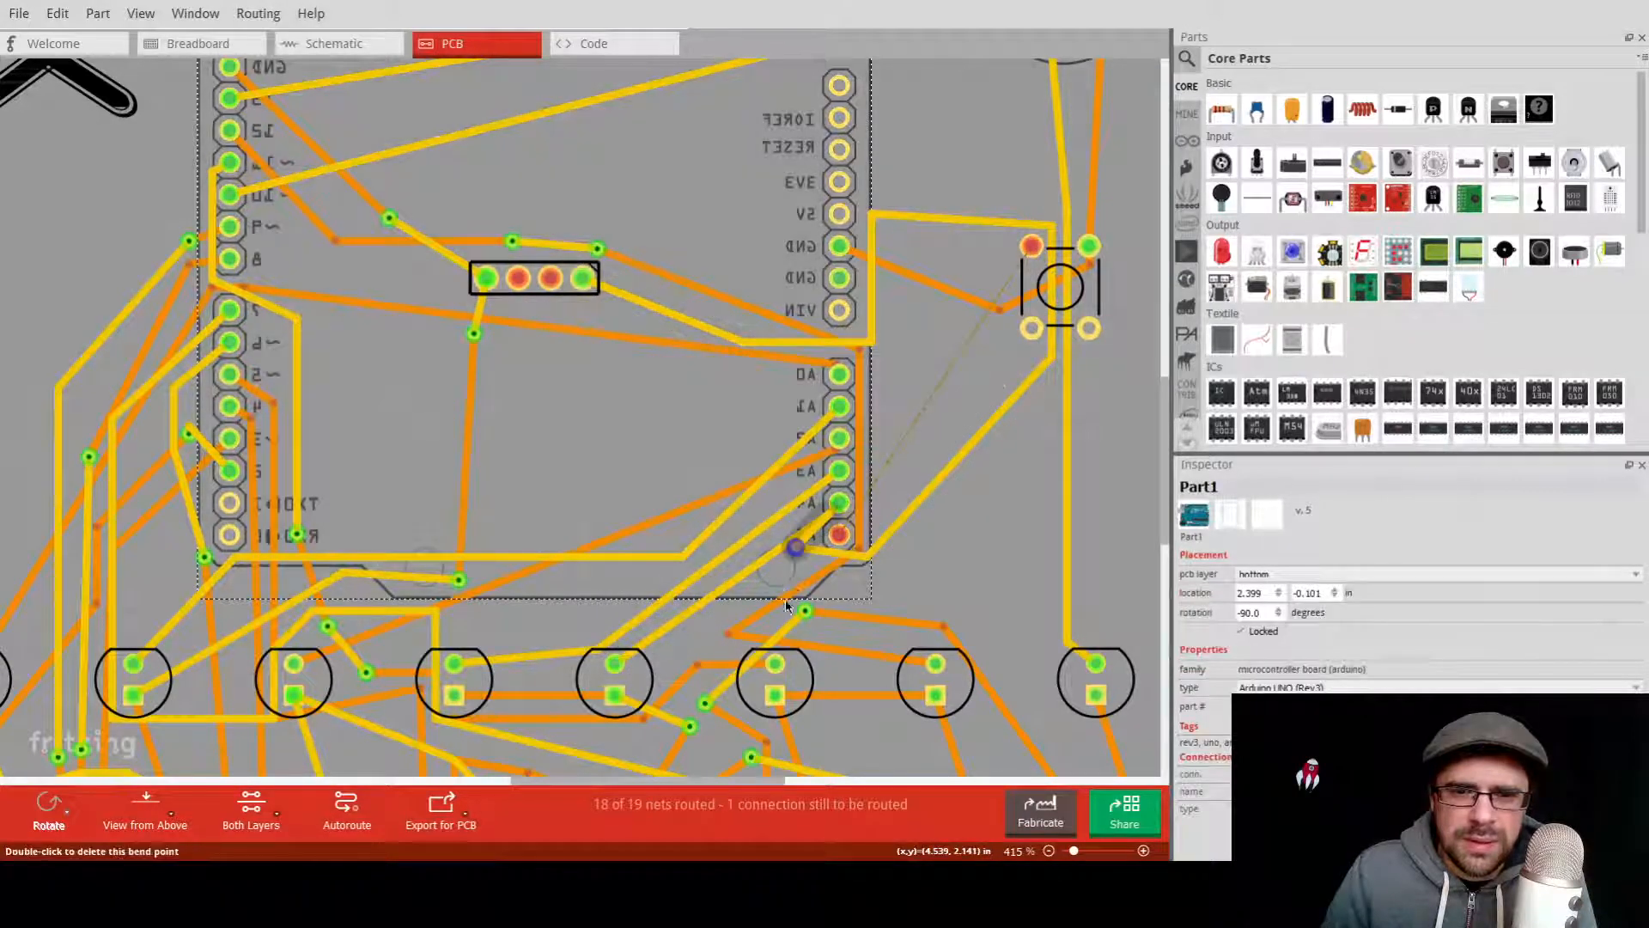
pyautogui.click(978, 435)
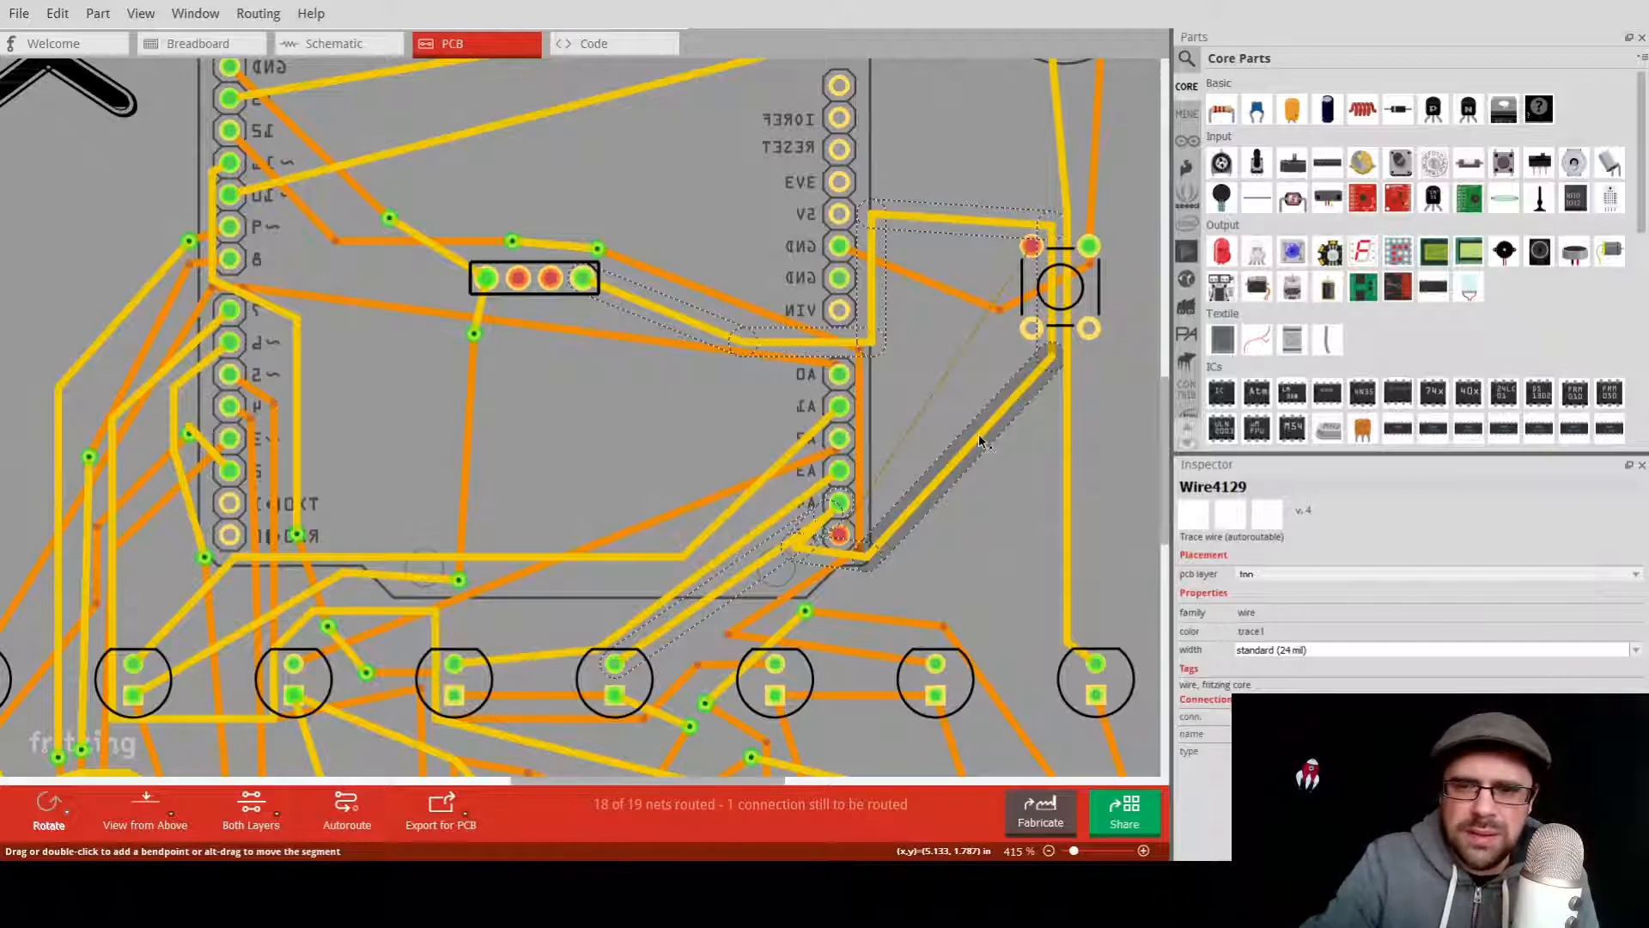
pyautogui.click(941, 177)
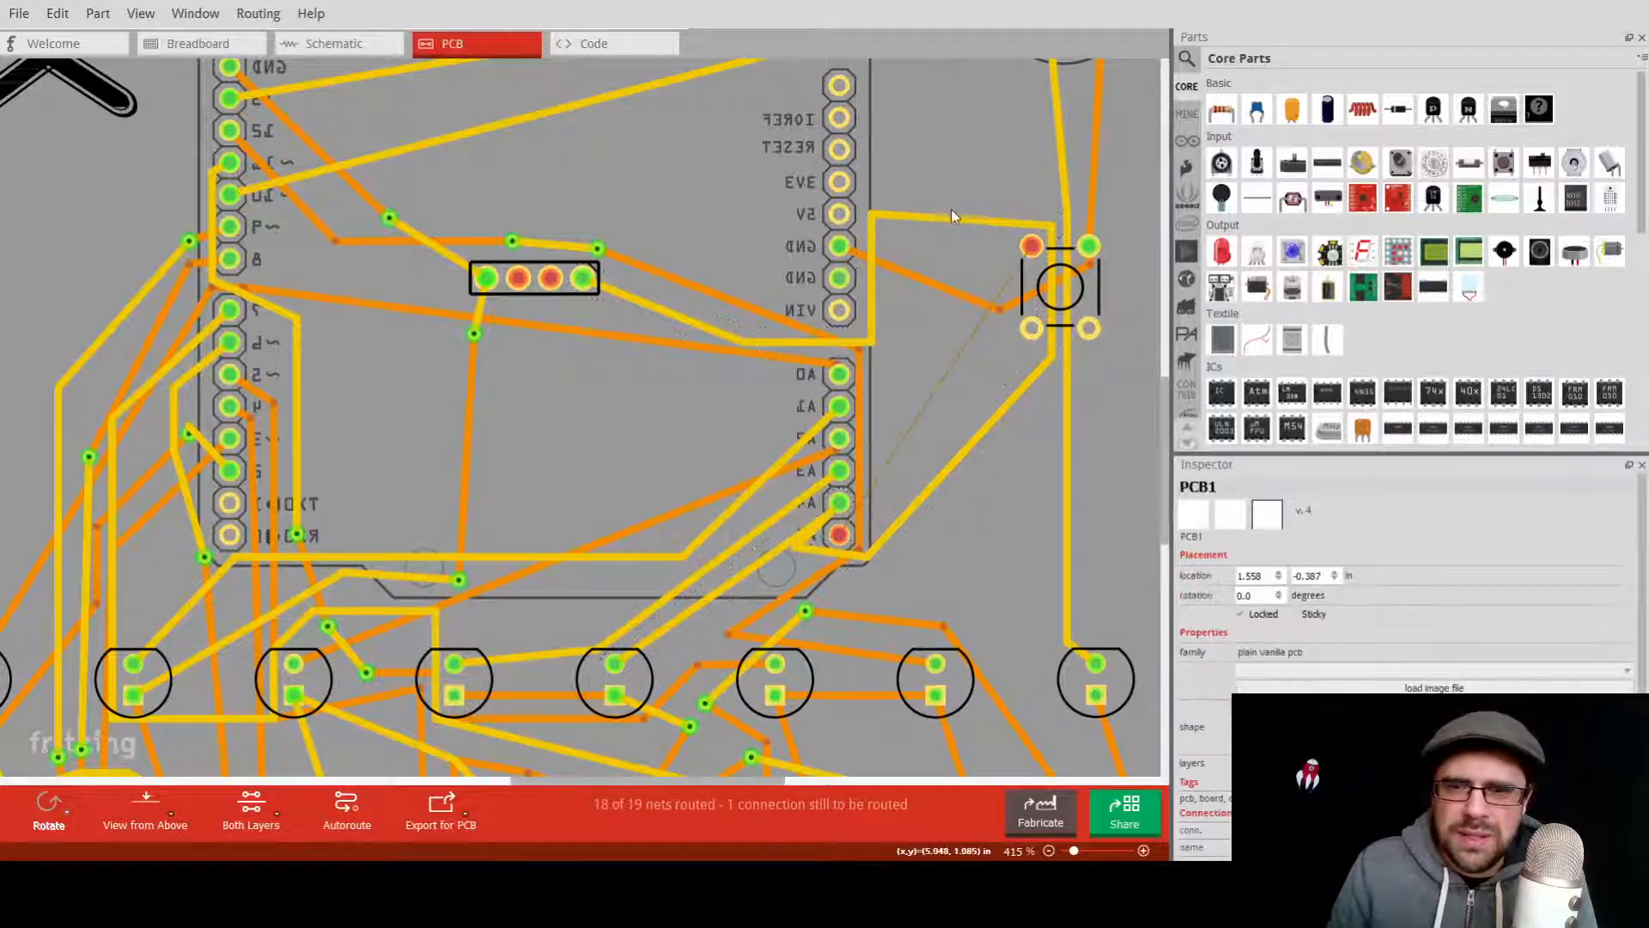
pyautogui.click(950, 216)
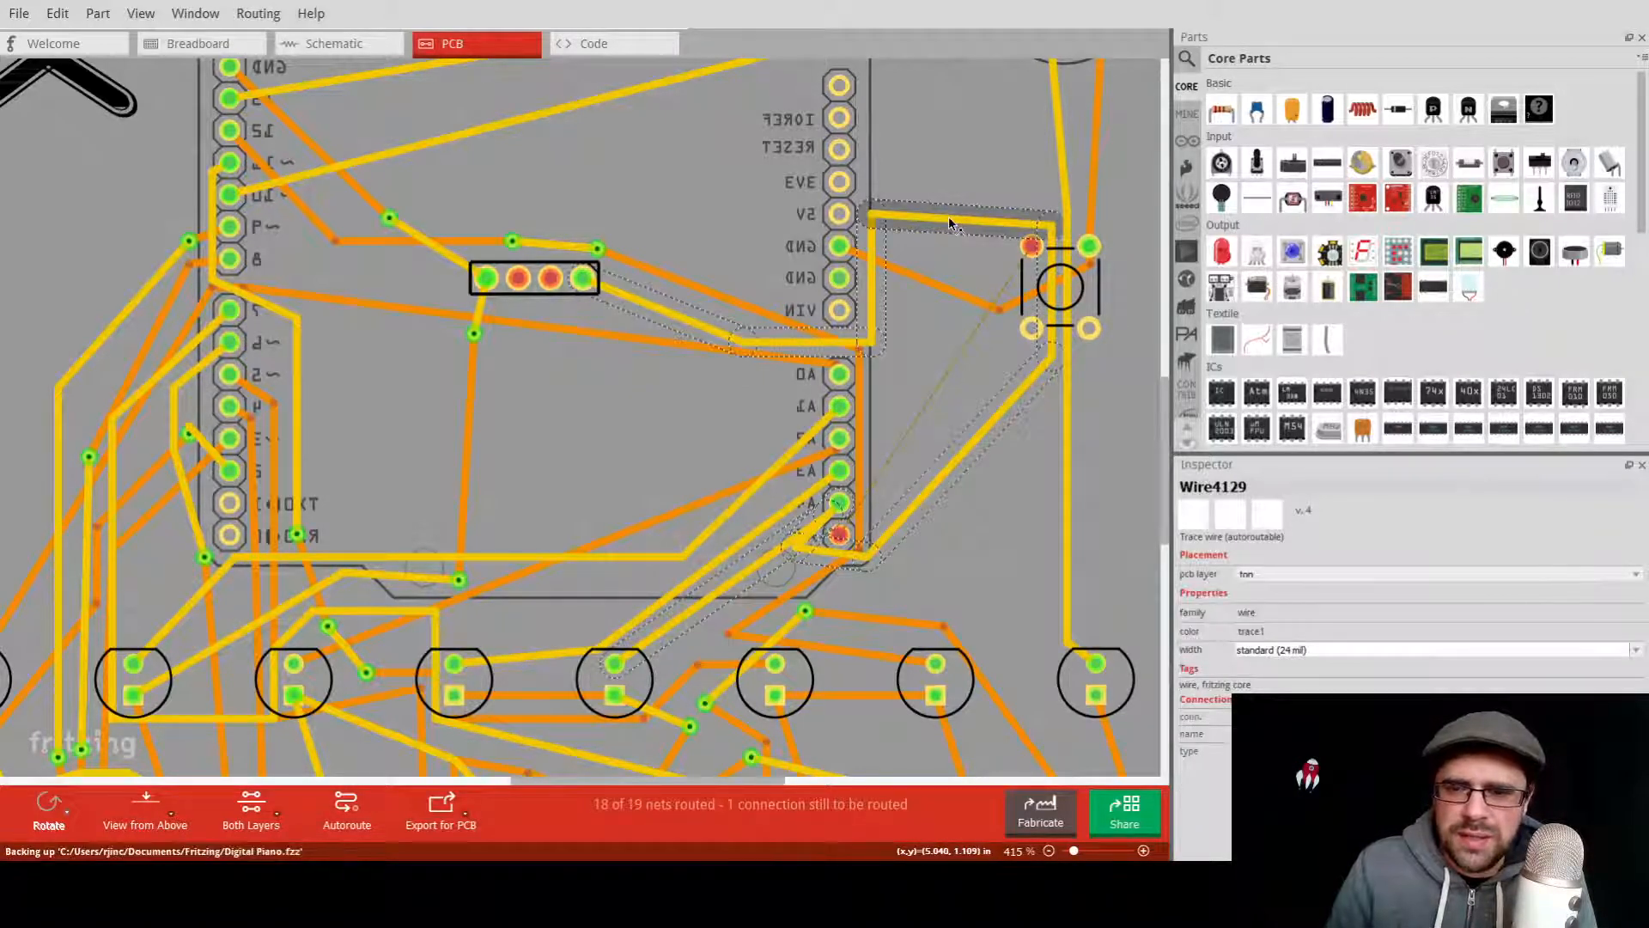
pyautogui.press('Delete')
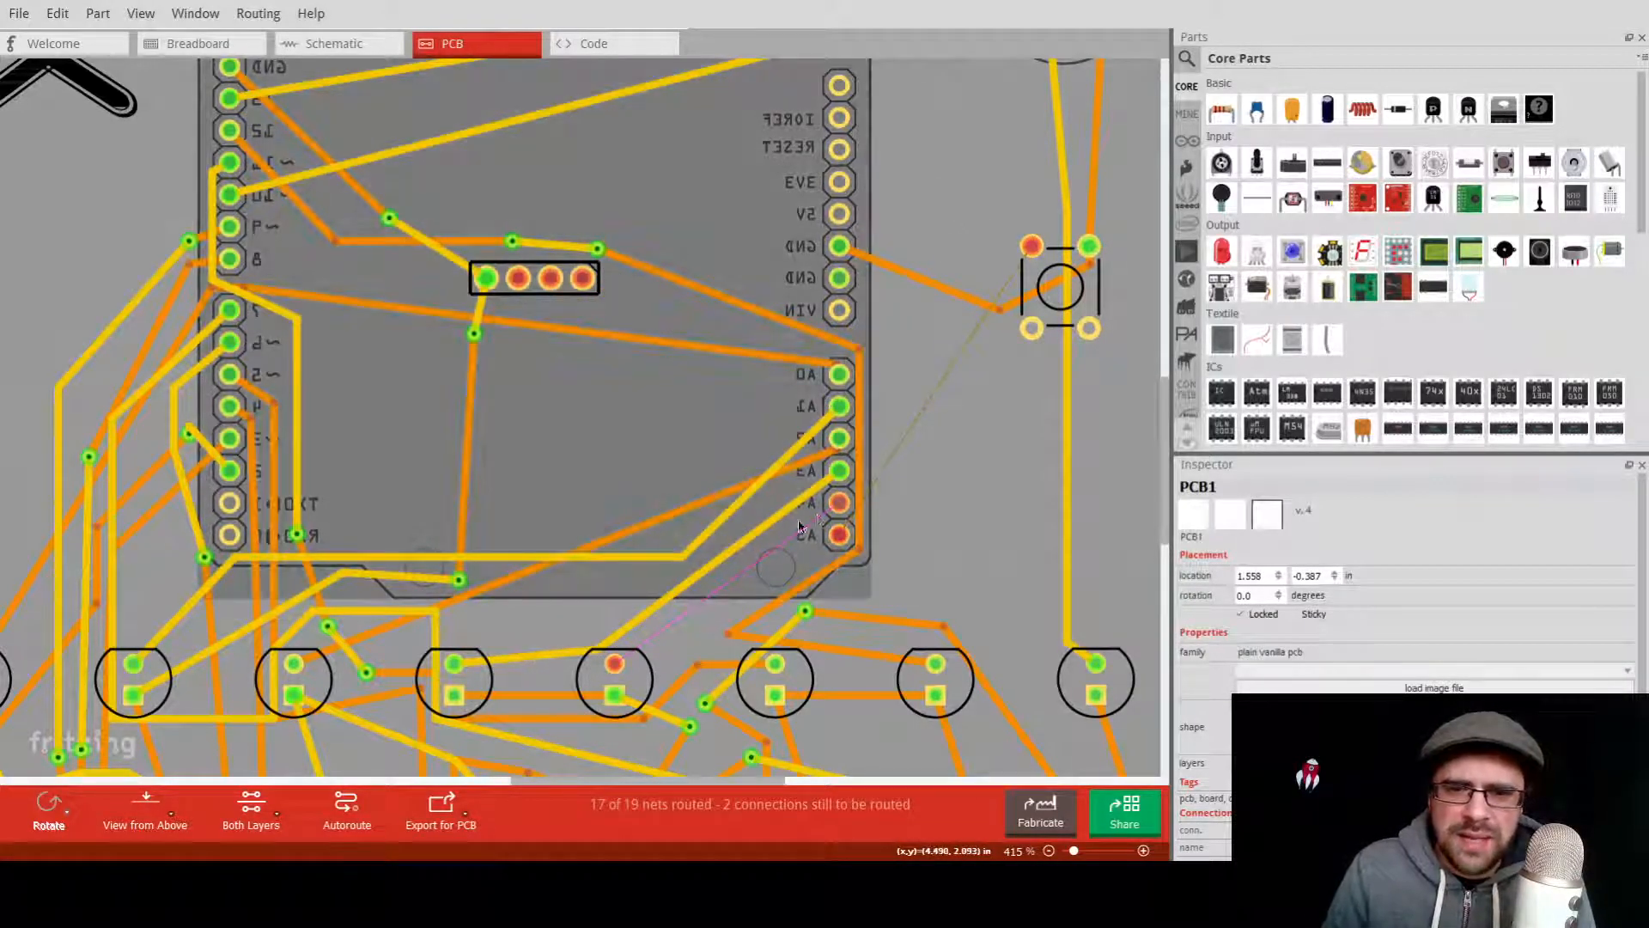
# Route a new bottom-layer trace between Arduino pad A4 and the fifth LED's upper pad, and select the menu button.
pyautogui.click(826, 514)
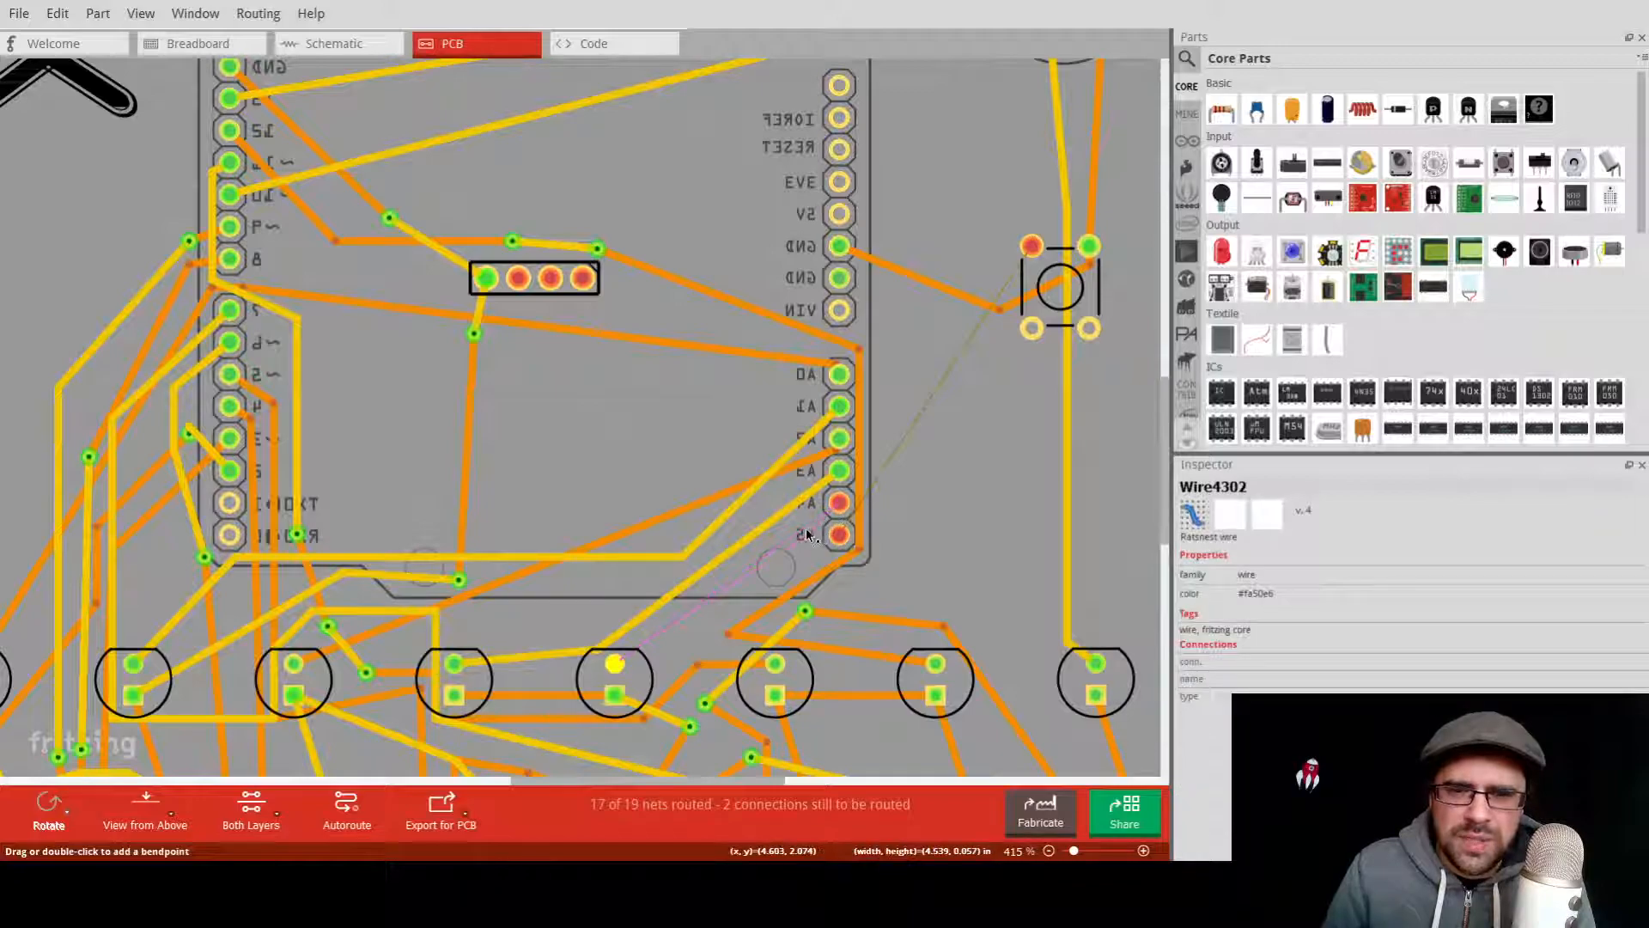
pyautogui.moveTo(641, 645); pyautogui.dragTo(653, 661)
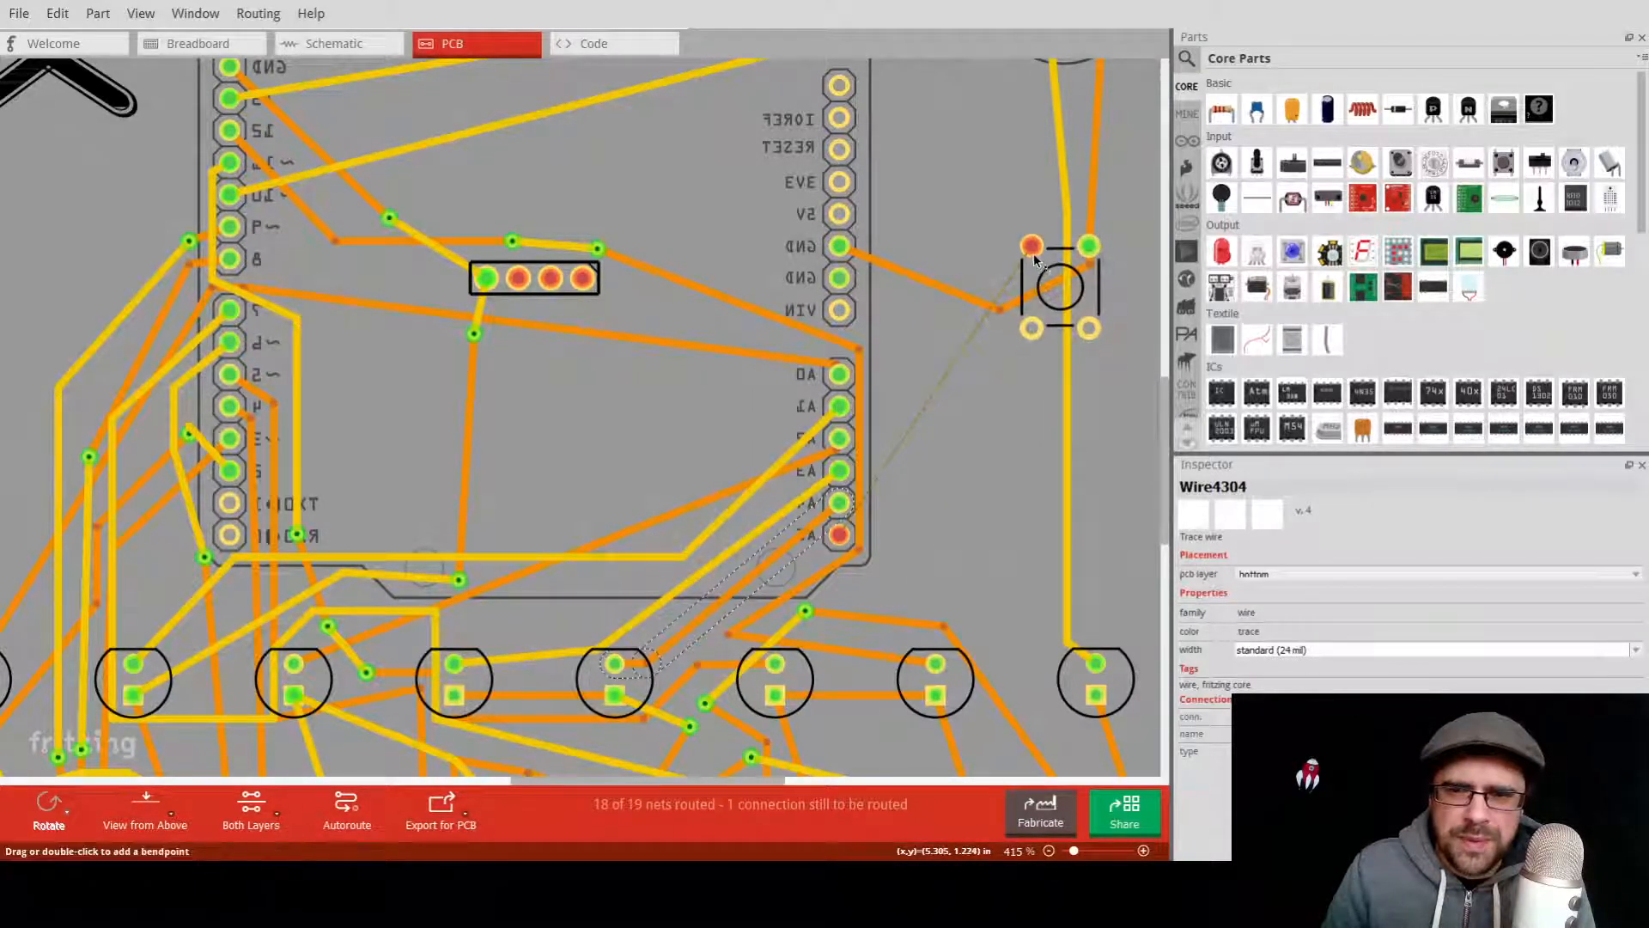
pyautogui.click(1058, 310)
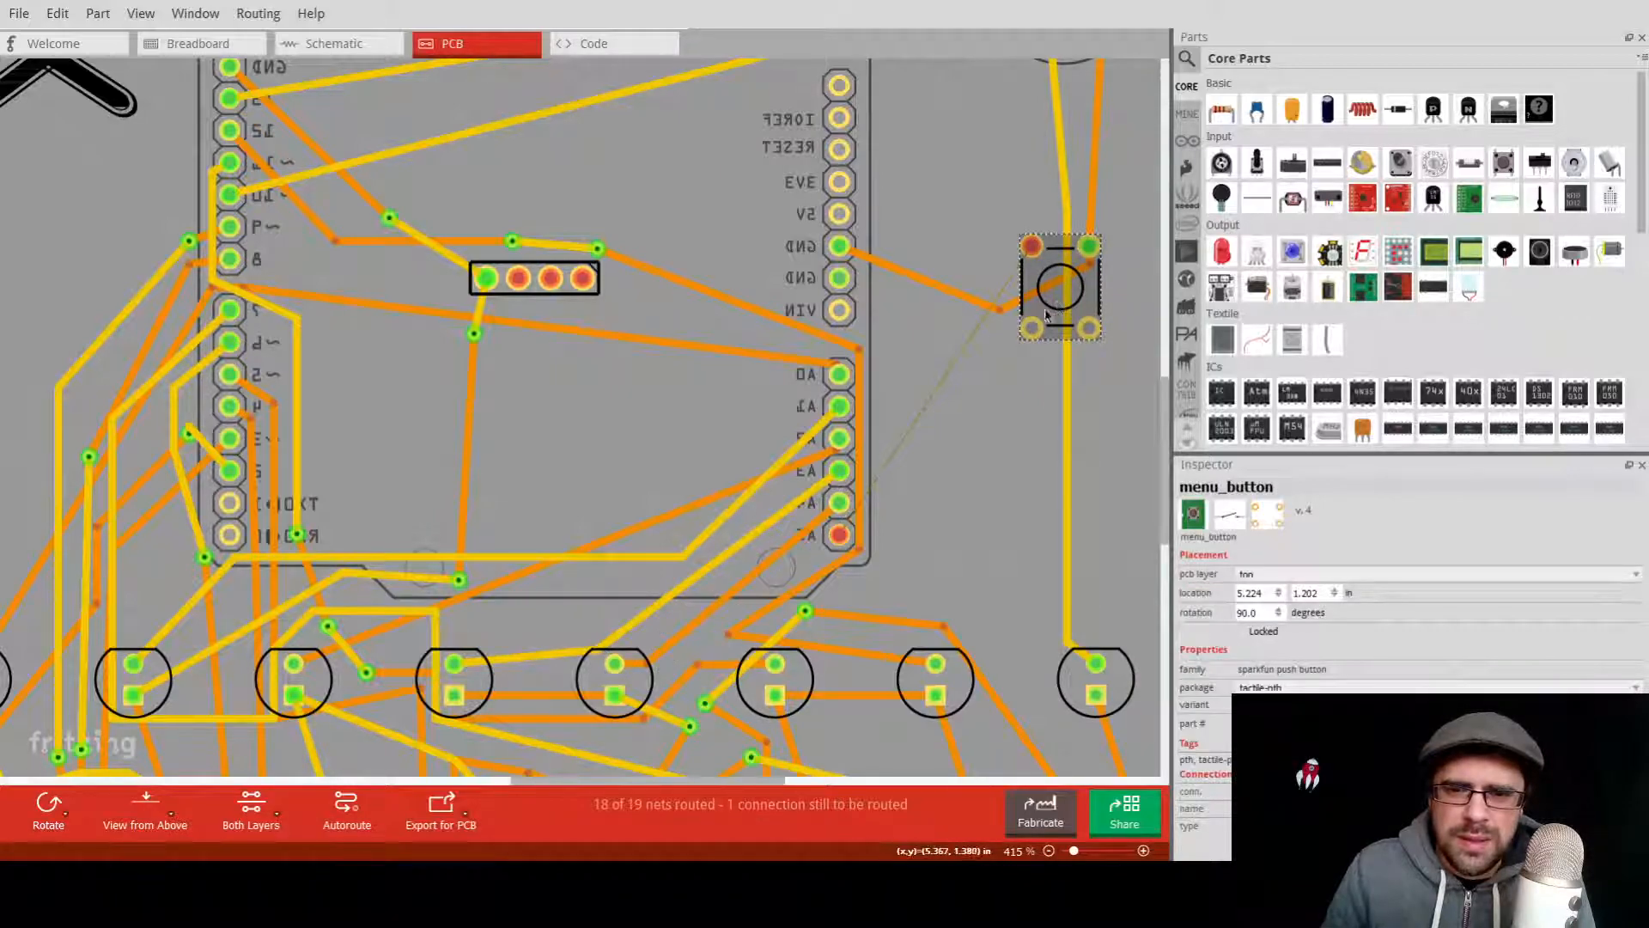
# Route a top-layer trace from Arduino pad A5 to the menu button's upper-left pad, with one bend level with A5.
pyautogui.moveTo(841, 537); pyautogui.dragTo(926, 447)
pyautogui.doubleClick(949, 409)
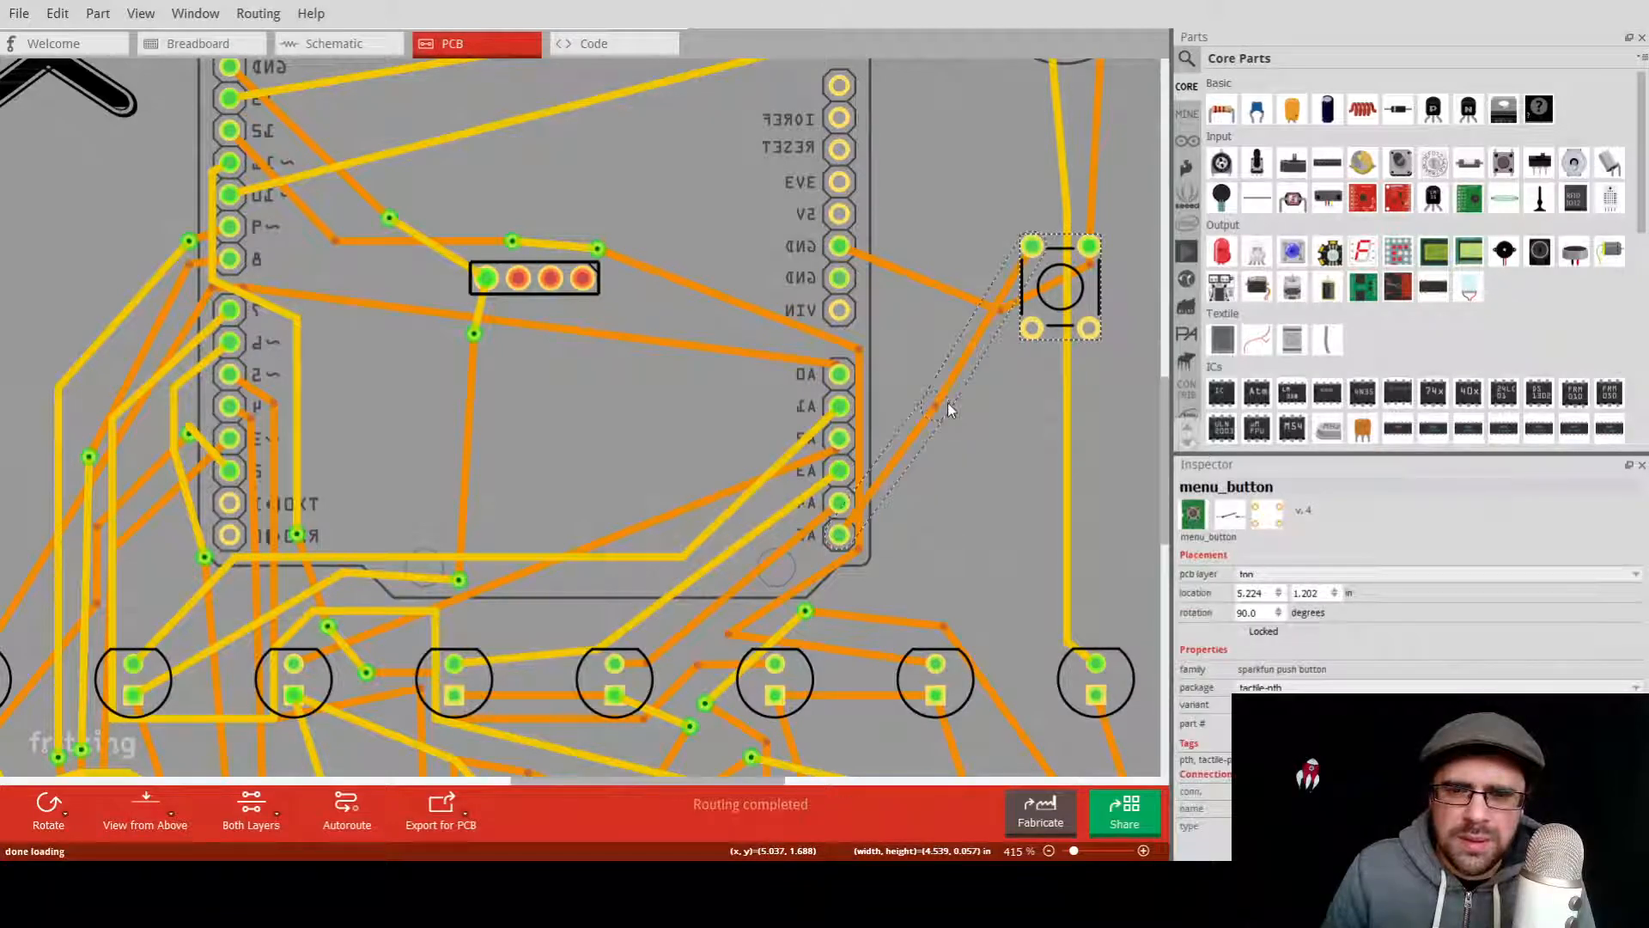
pyautogui.click(947, 401)
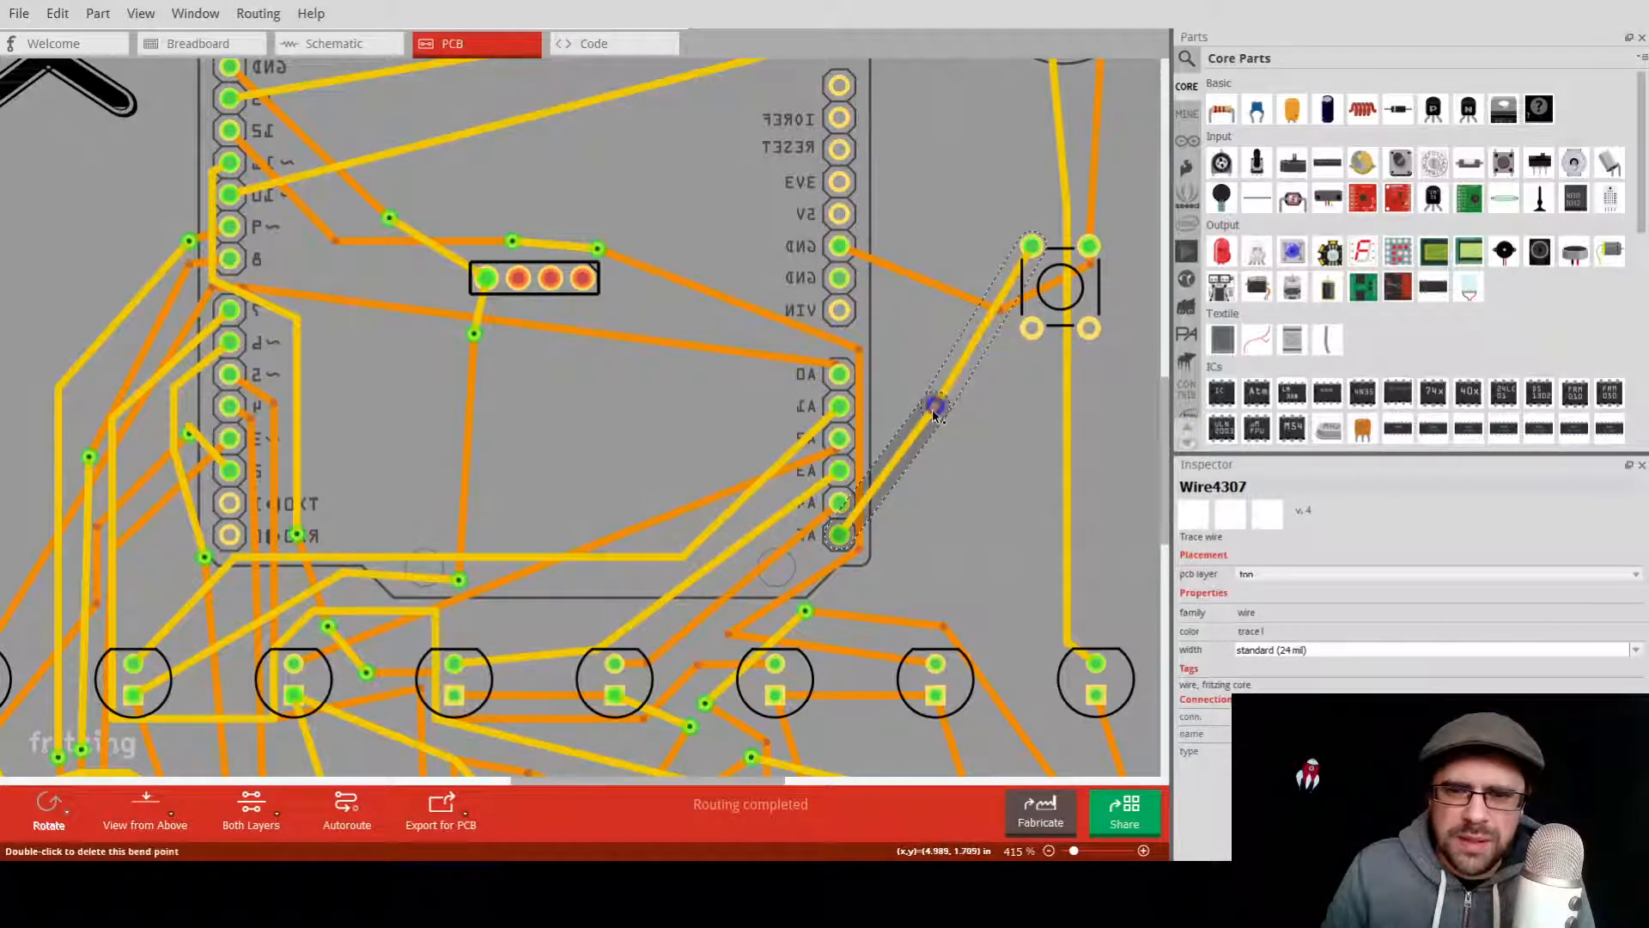
pyautogui.moveTo(936, 409)
pyautogui.mouseDown()
pyautogui.moveTo(960, 434)
pyautogui.moveTo(935, 467)
pyautogui.moveTo(935, 528)
pyautogui.mouseUp()
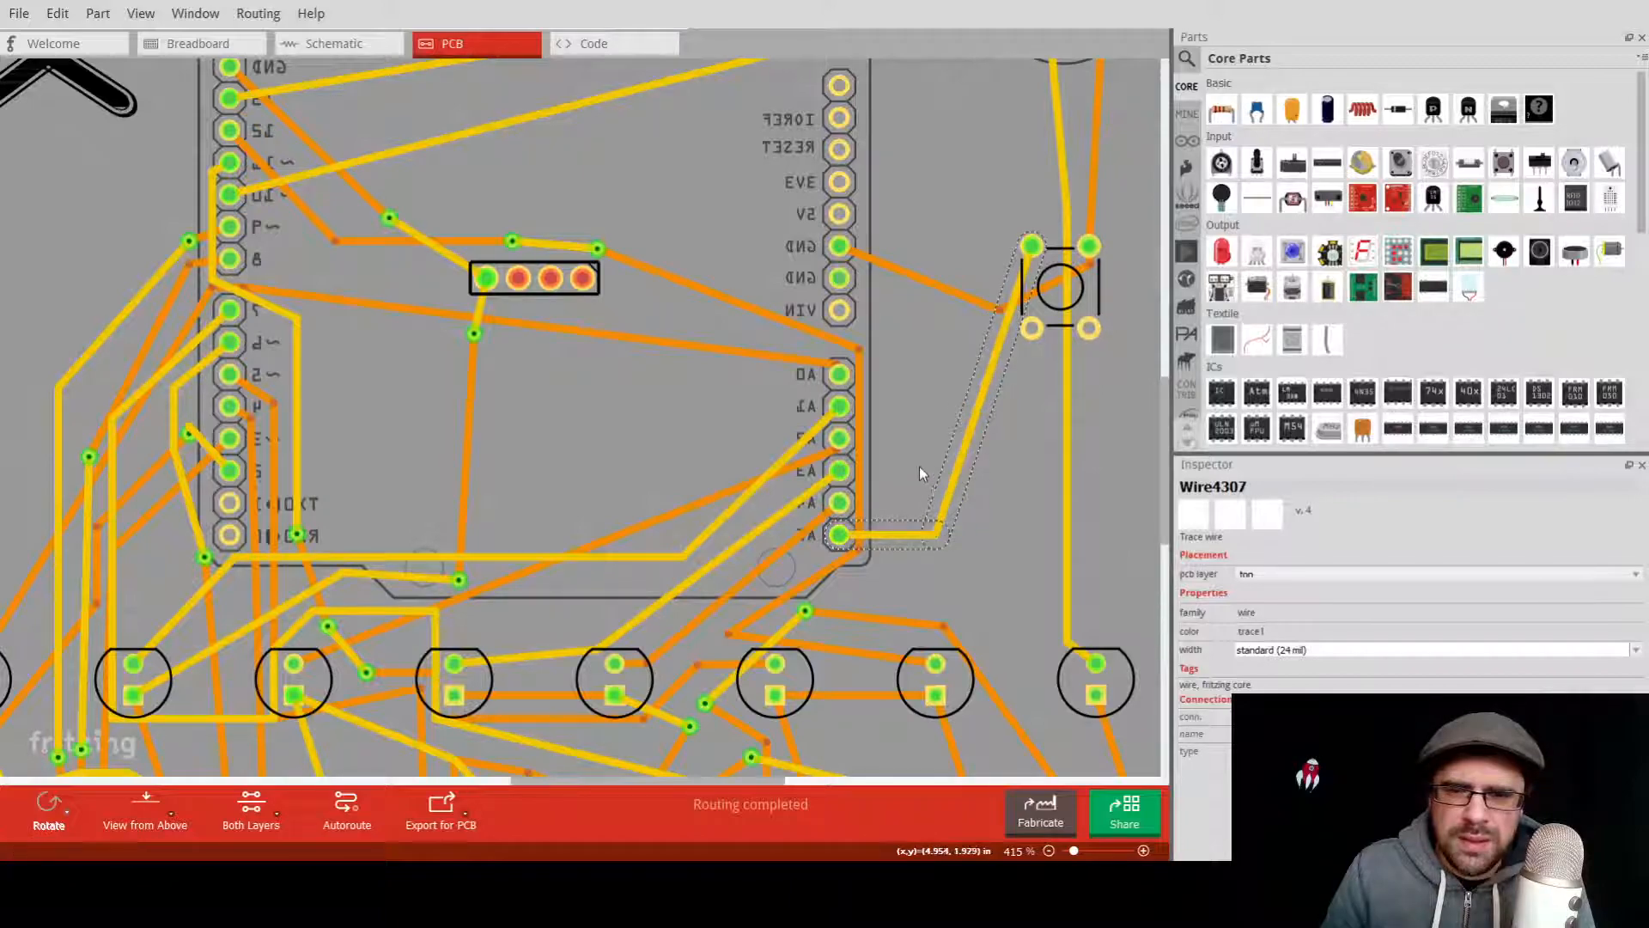
pyautogui.click(905, 422)
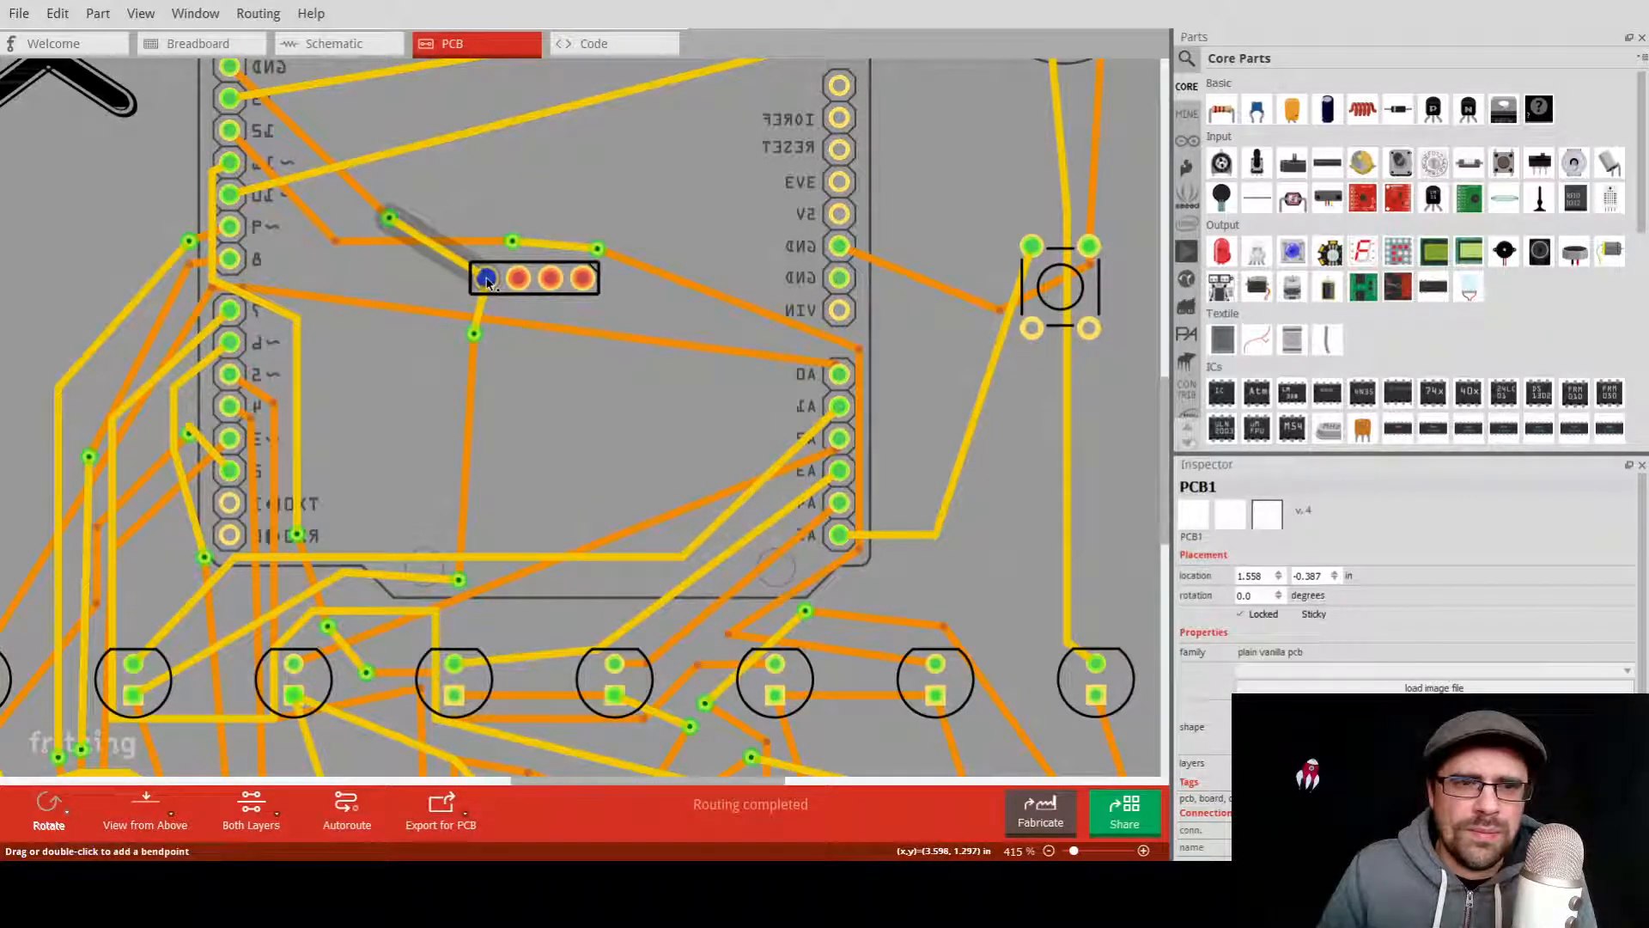
# Route a top-layer trace from the screen header's second pin to the 3V3 pad, bending it around the via above the header.
pyautogui.click(575, 297)
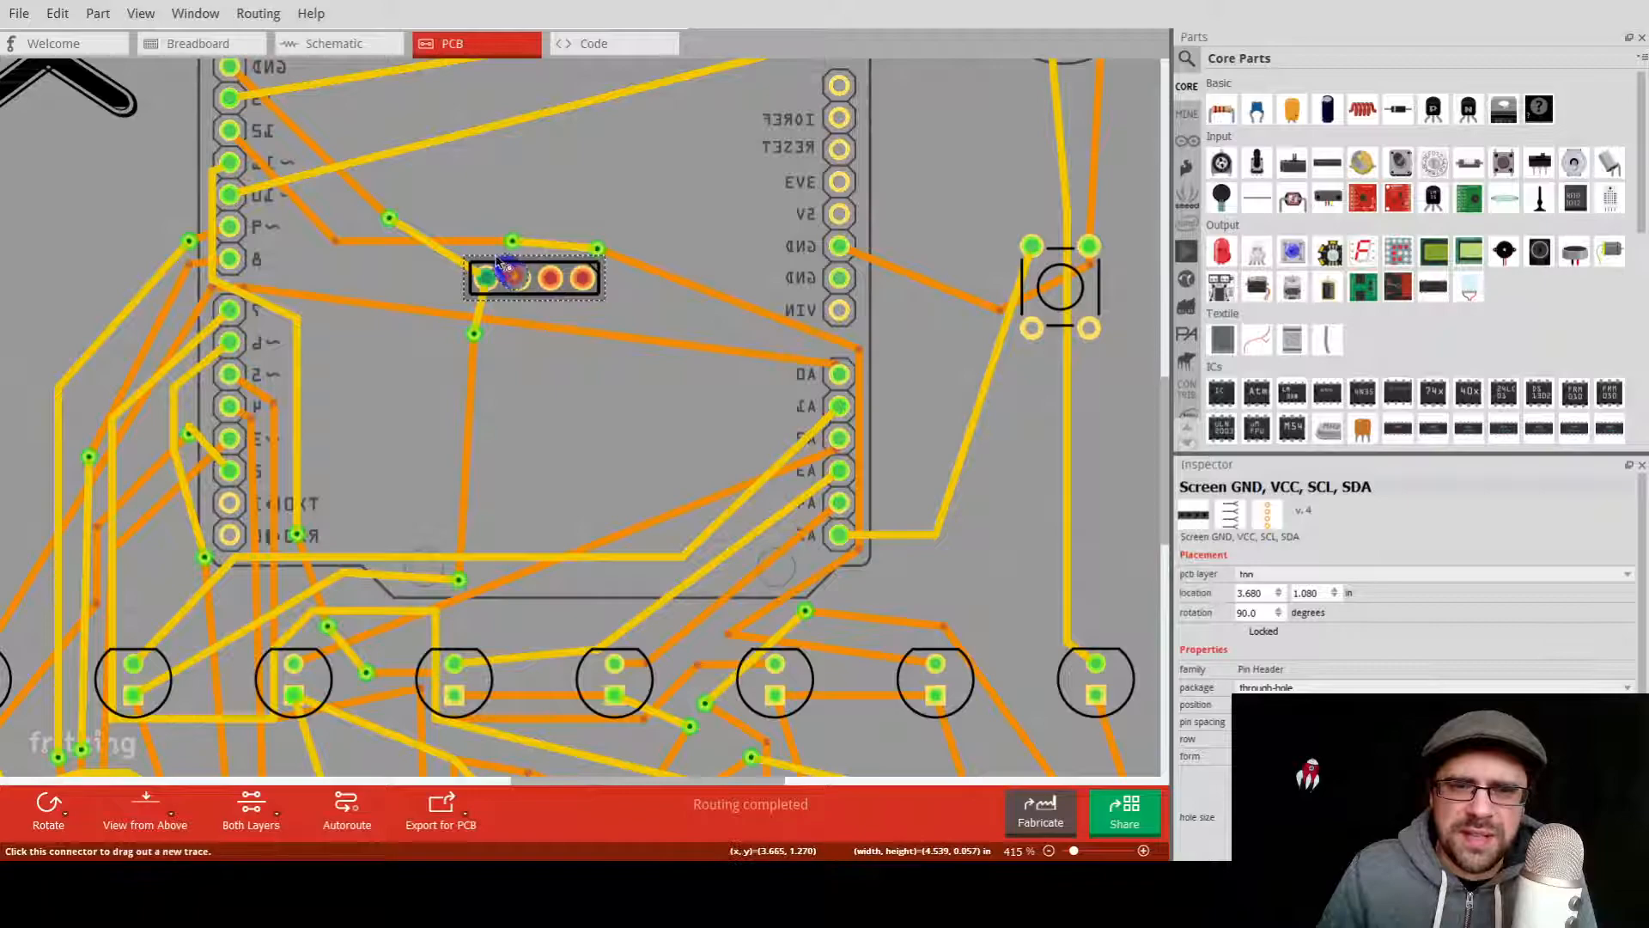
pyautogui.moveTo(517, 280)
pyautogui.mouseDown()
pyautogui.moveTo(683, 184)
pyautogui.moveTo(841, 184)
pyautogui.mouseUp()
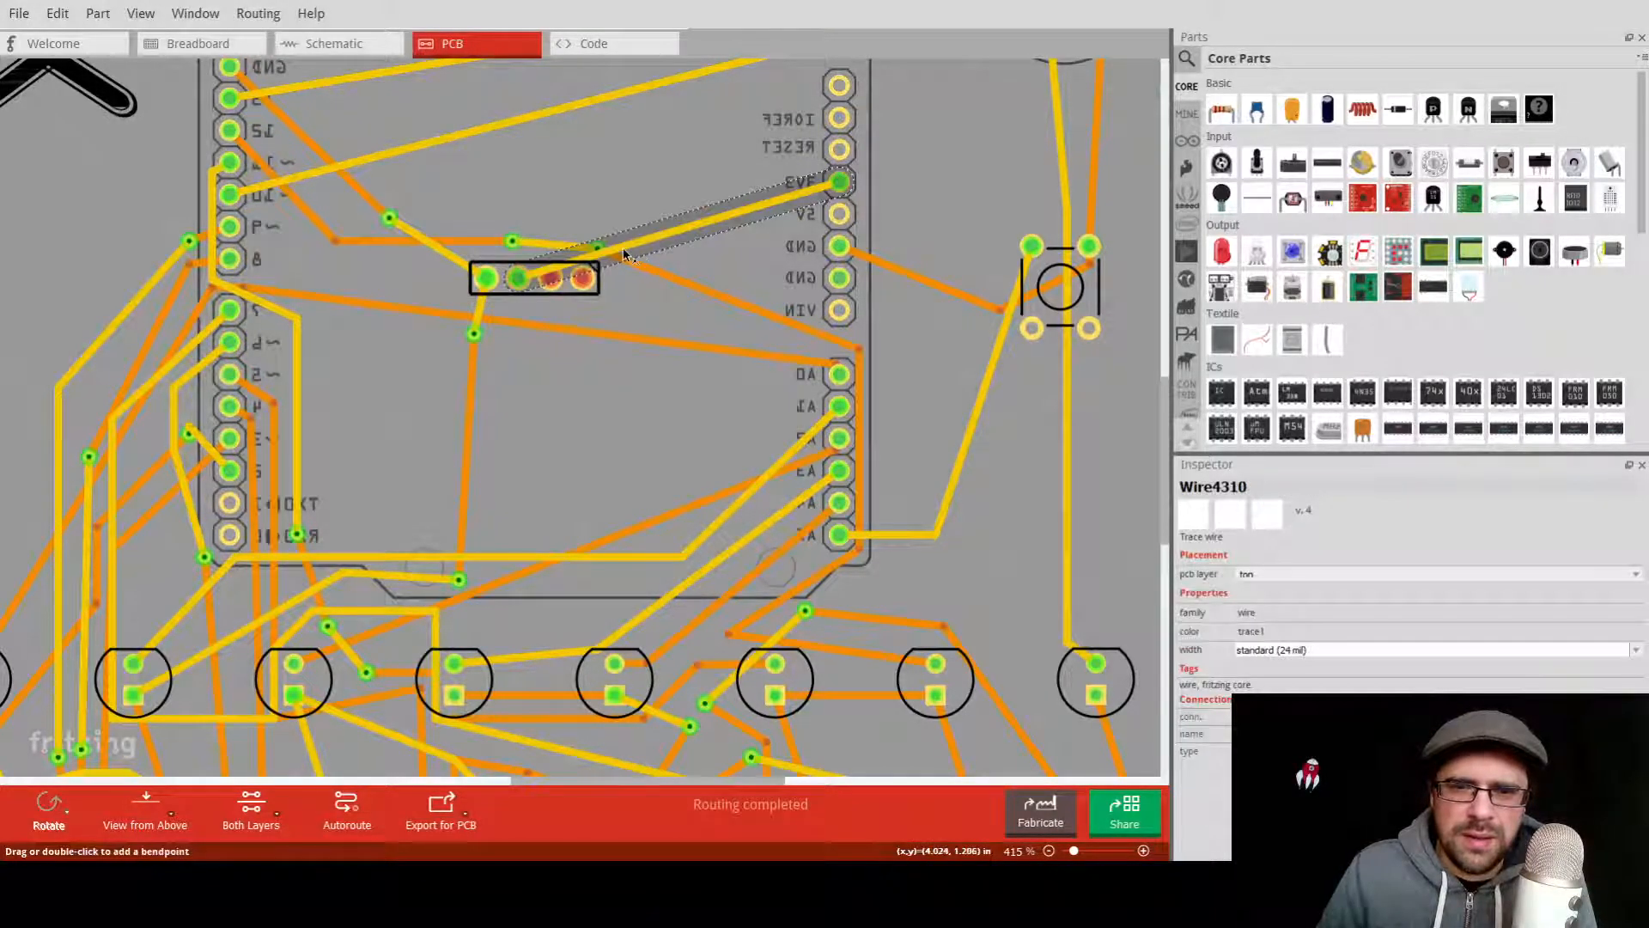
pyautogui.moveTo(623, 249); pyautogui.dragTo(467, 221)
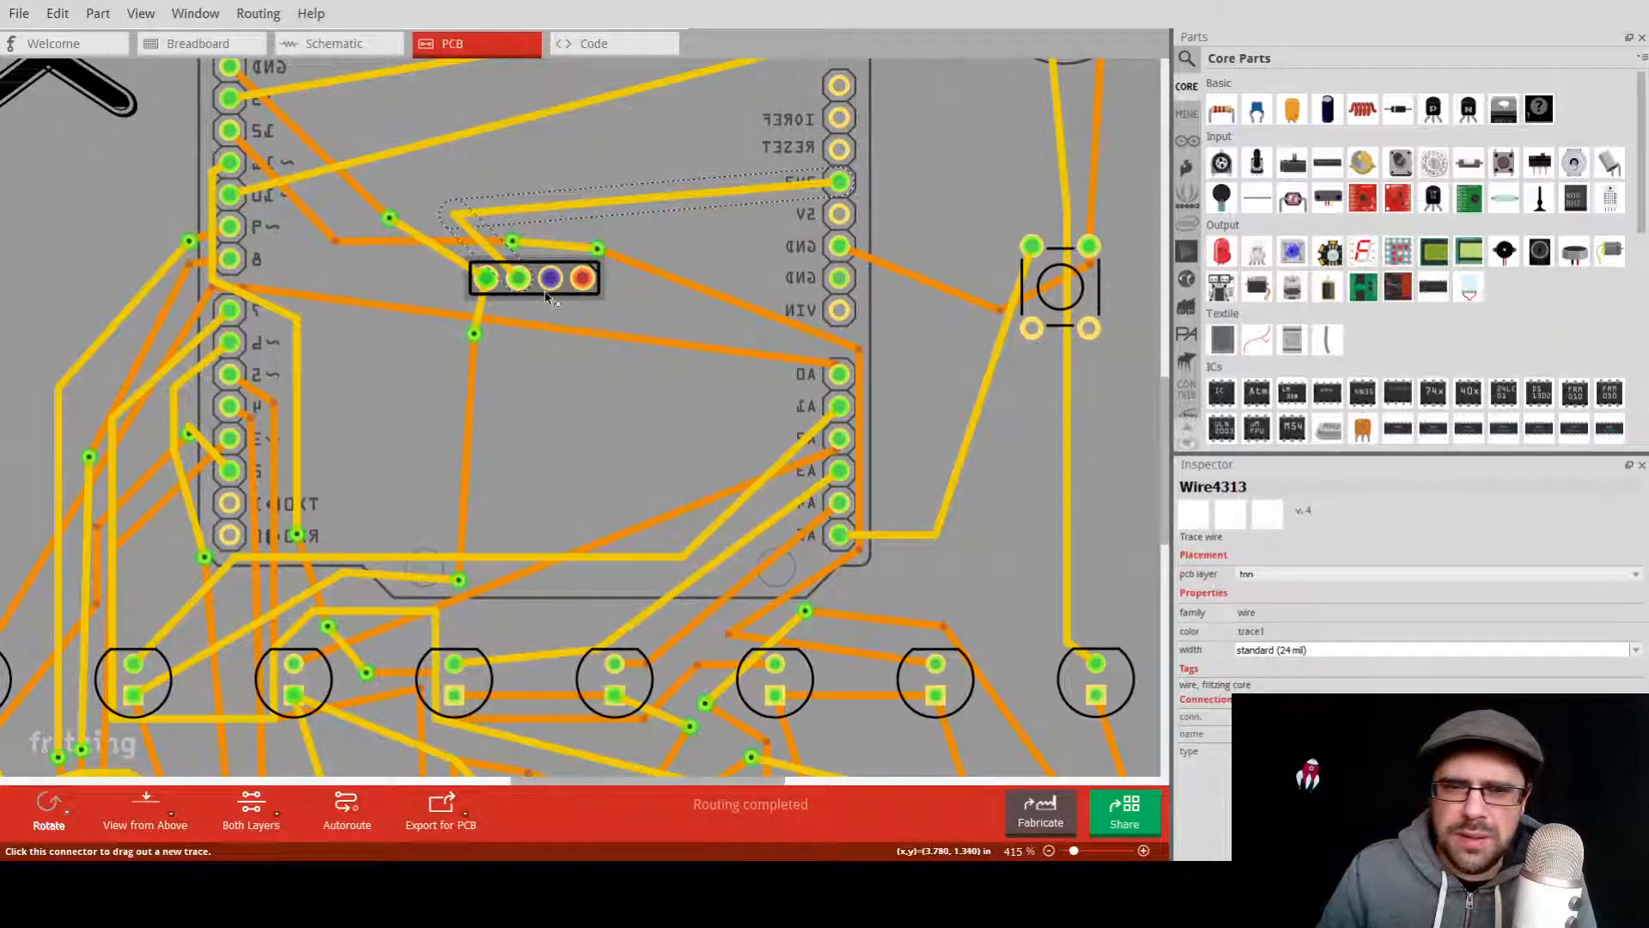
# Route a bottom-layer trace from the Arduino's unlabelled topmost pad to the screen header's third pin, with a corner straight above that pin.
pyautogui.click(546, 296)
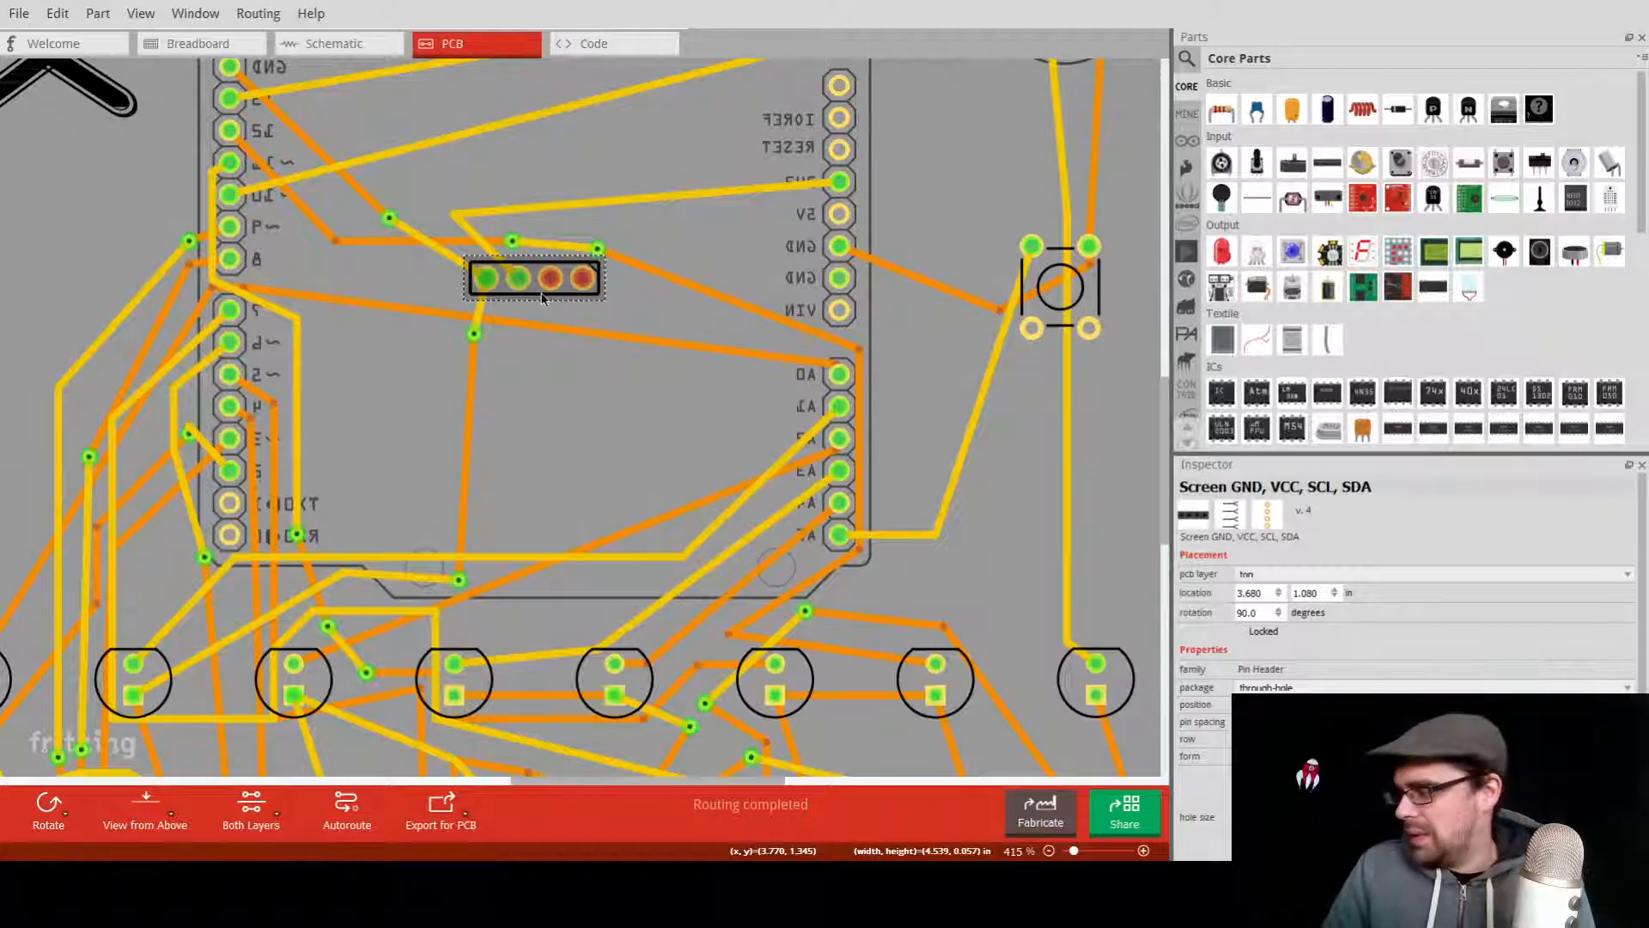
pyautogui.moveTo(53, 208); pyautogui.dragTo(221, 394, button='middle')
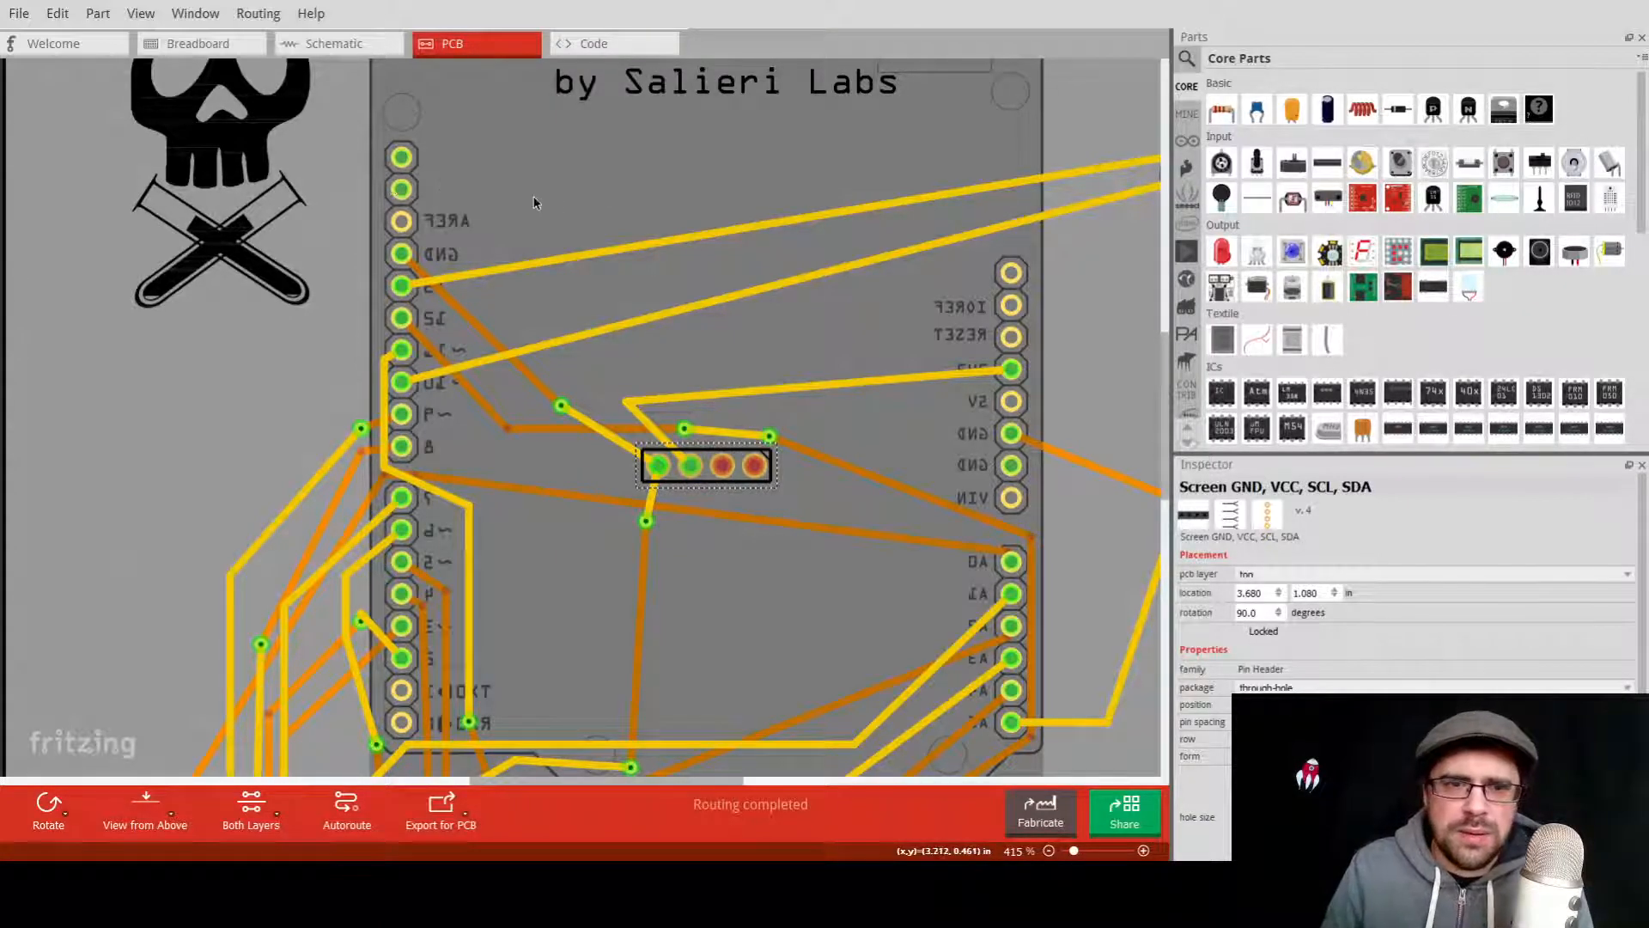
pyautogui.moveTo(401, 157)
pyautogui.mouseDown()
pyautogui.moveTo(480, 178)
pyautogui.moveTo(653, 361)
pyautogui.moveTo(722, 465)
pyautogui.mouseUp()
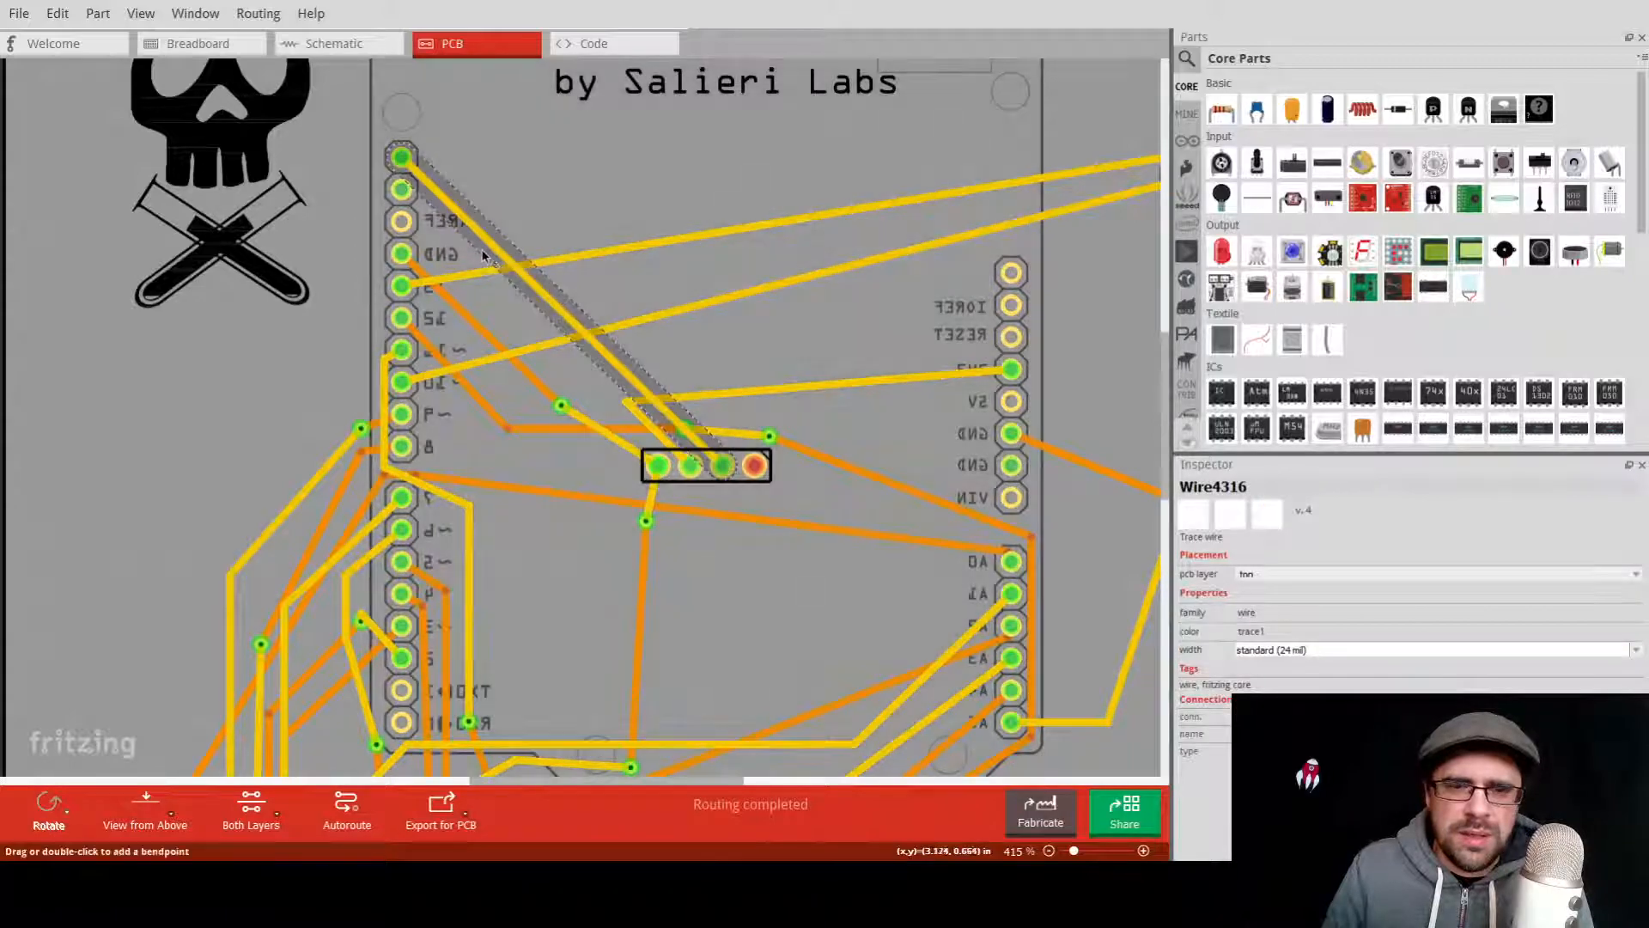
pyautogui.moveTo(562, 305)
pyautogui.mouseDown()
pyautogui.moveTo(573, 238)
pyautogui.moveTo(724, 177)
pyautogui.mouseUp()
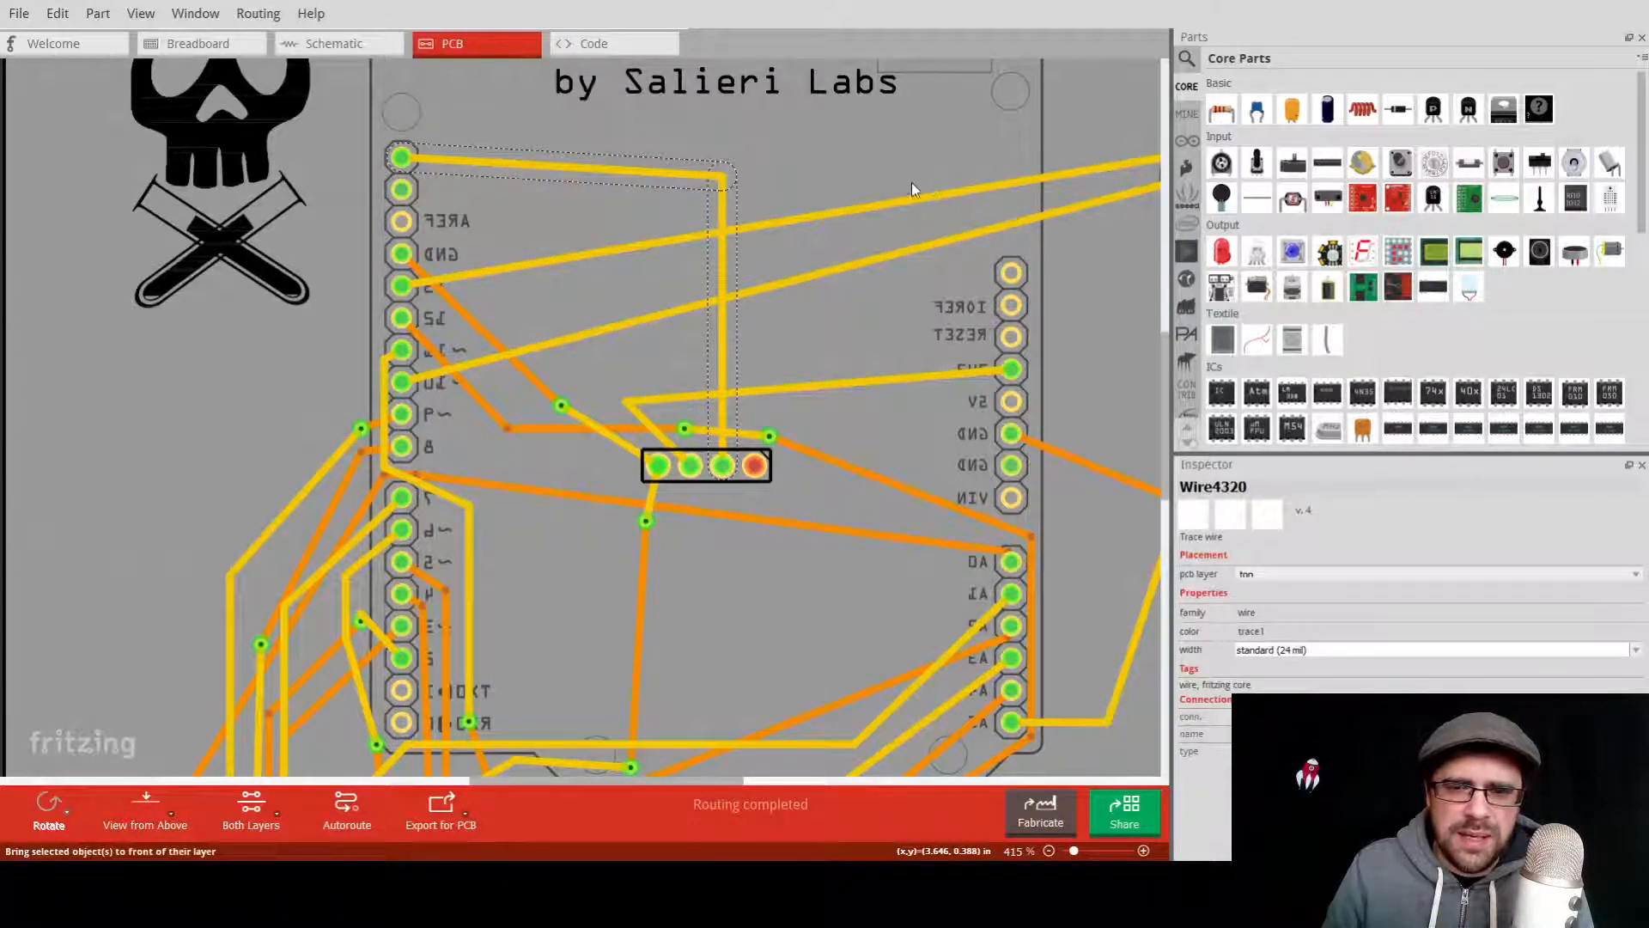
pyautogui.click(826, 201)
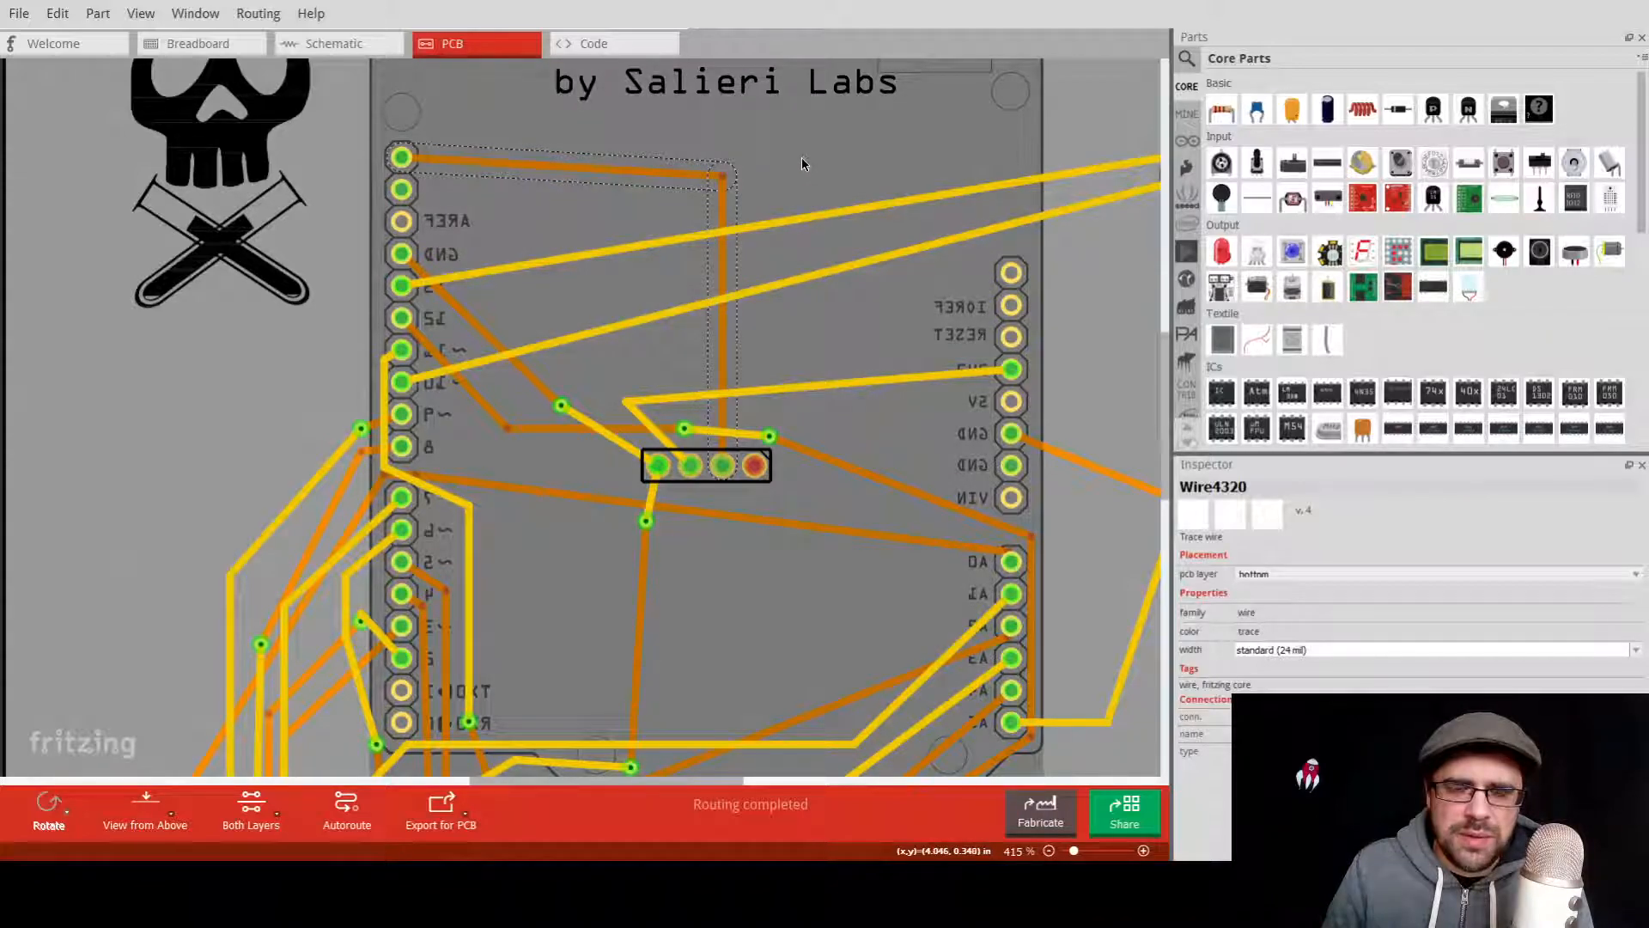
pyautogui.click(802, 157)
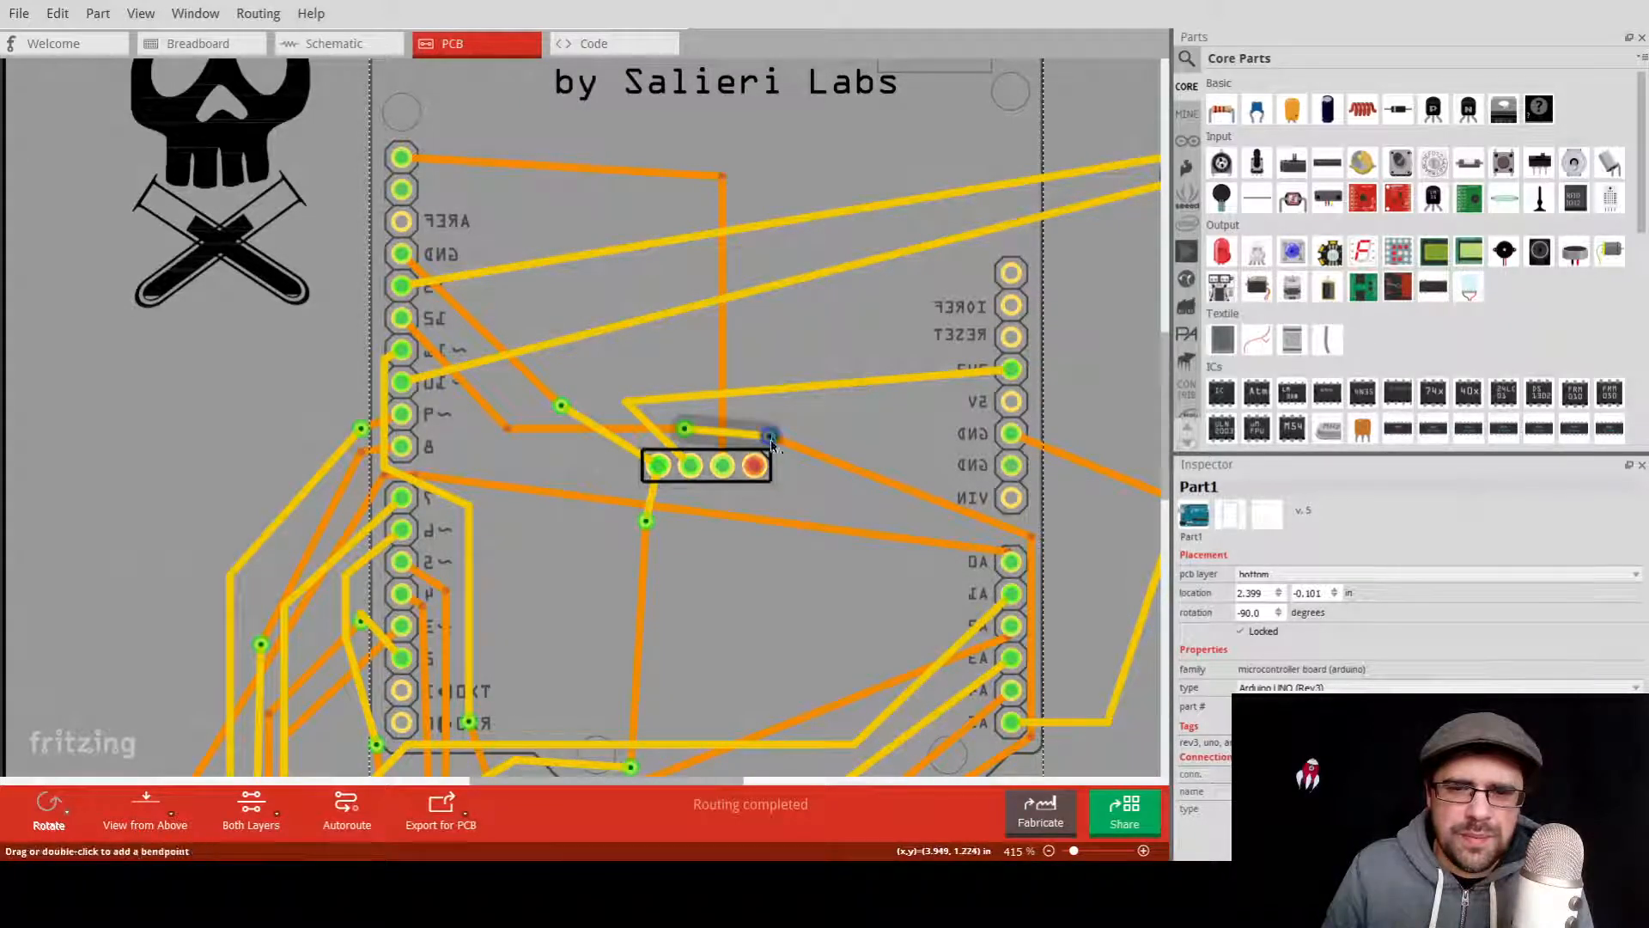
pyautogui.moveTo(771, 436)
pyautogui.mouseDown()
pyautogui.moveTo(798, 436)
pyautogui.moveTo(771, 437)
pyautogui.mouseUp()
pyautogui.click(770, 438)
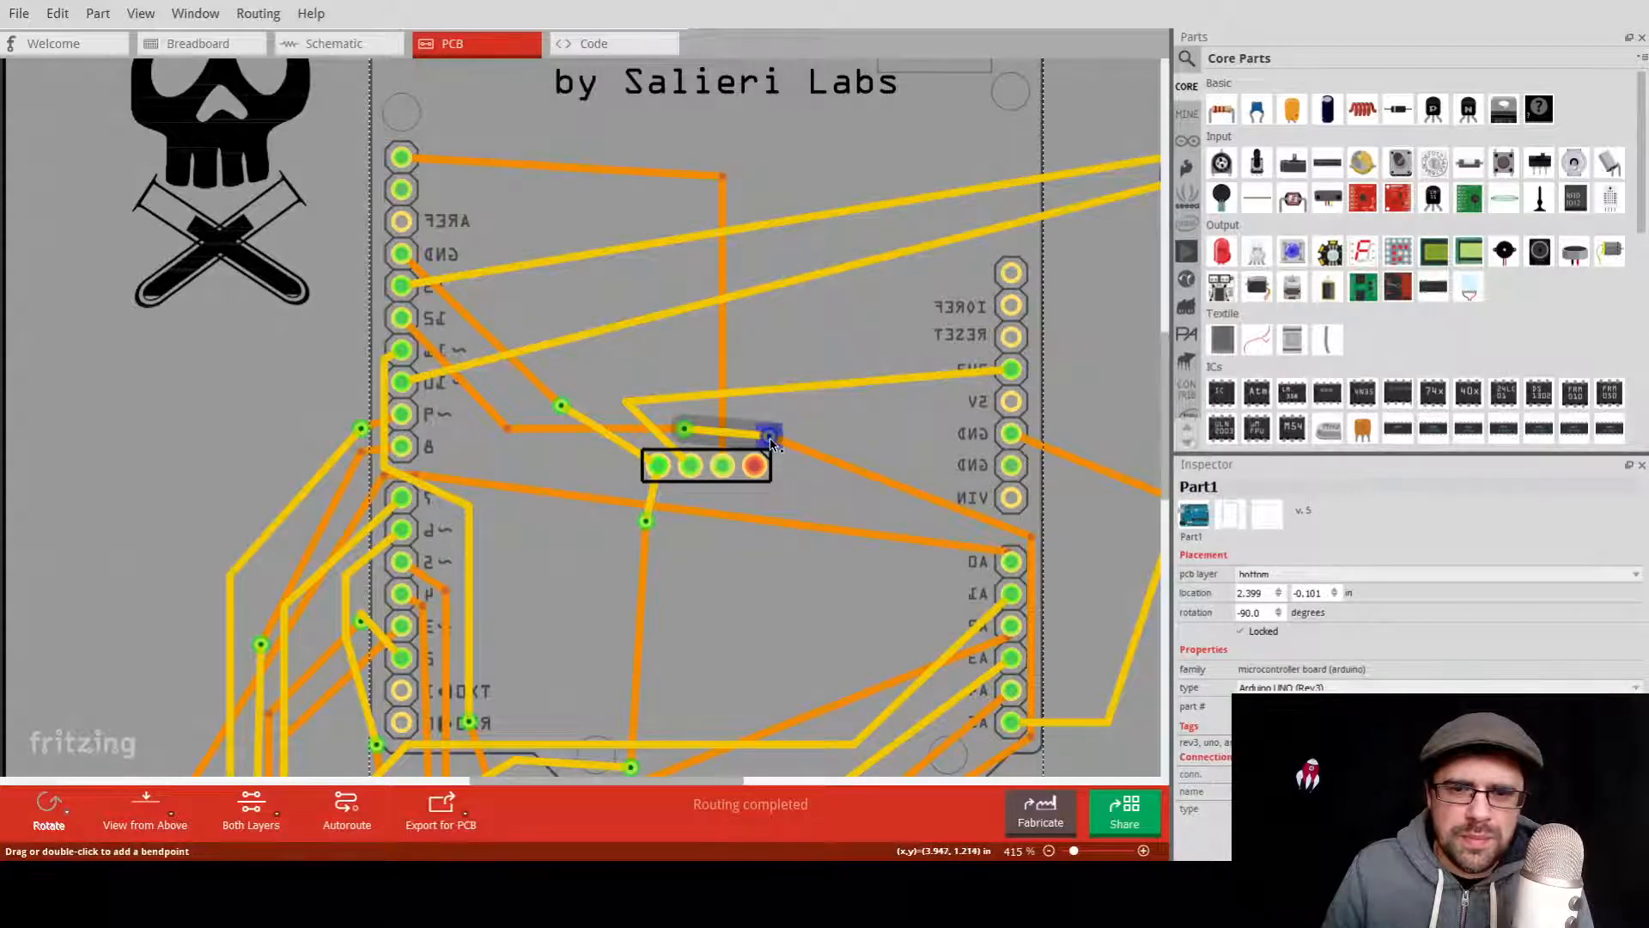
pyautogui.keyDown('ctrl'); pyautogui.scroll(3, 768, 431); pyautogui.keyUp('ctrl')
pyautogui.keyDown('ctrl'); pyautogui.scroll(5, 782, 452); pyautogui.keyUp('ctrl')
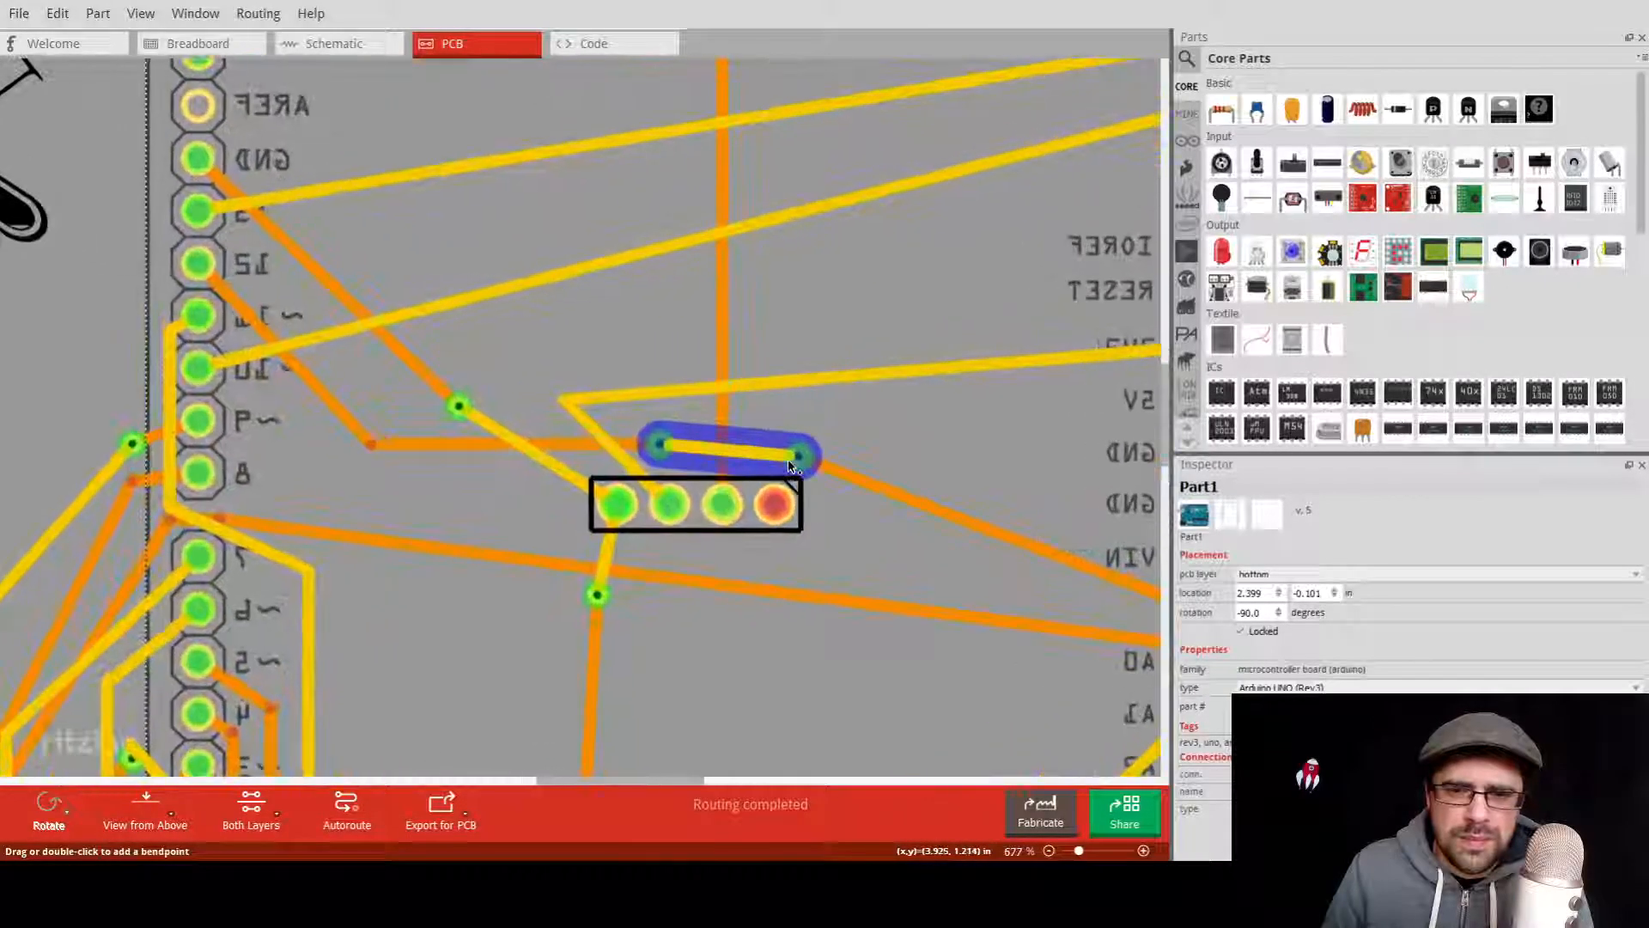
pyautogui.click(803, 446)
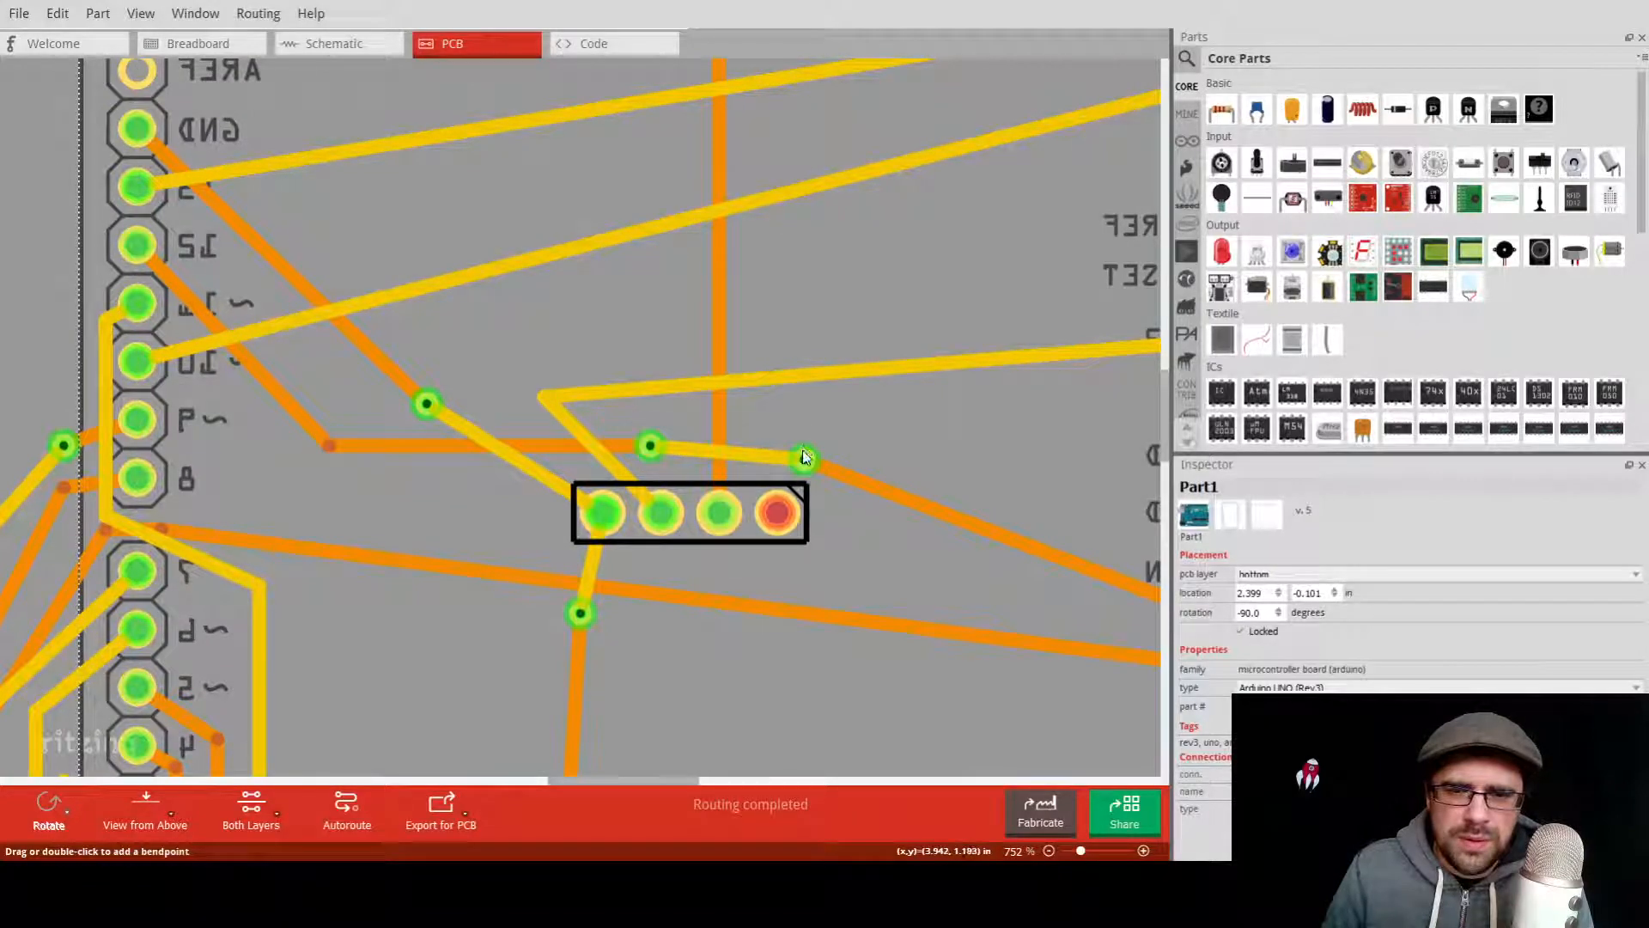
pyautogui.click(796, 460)
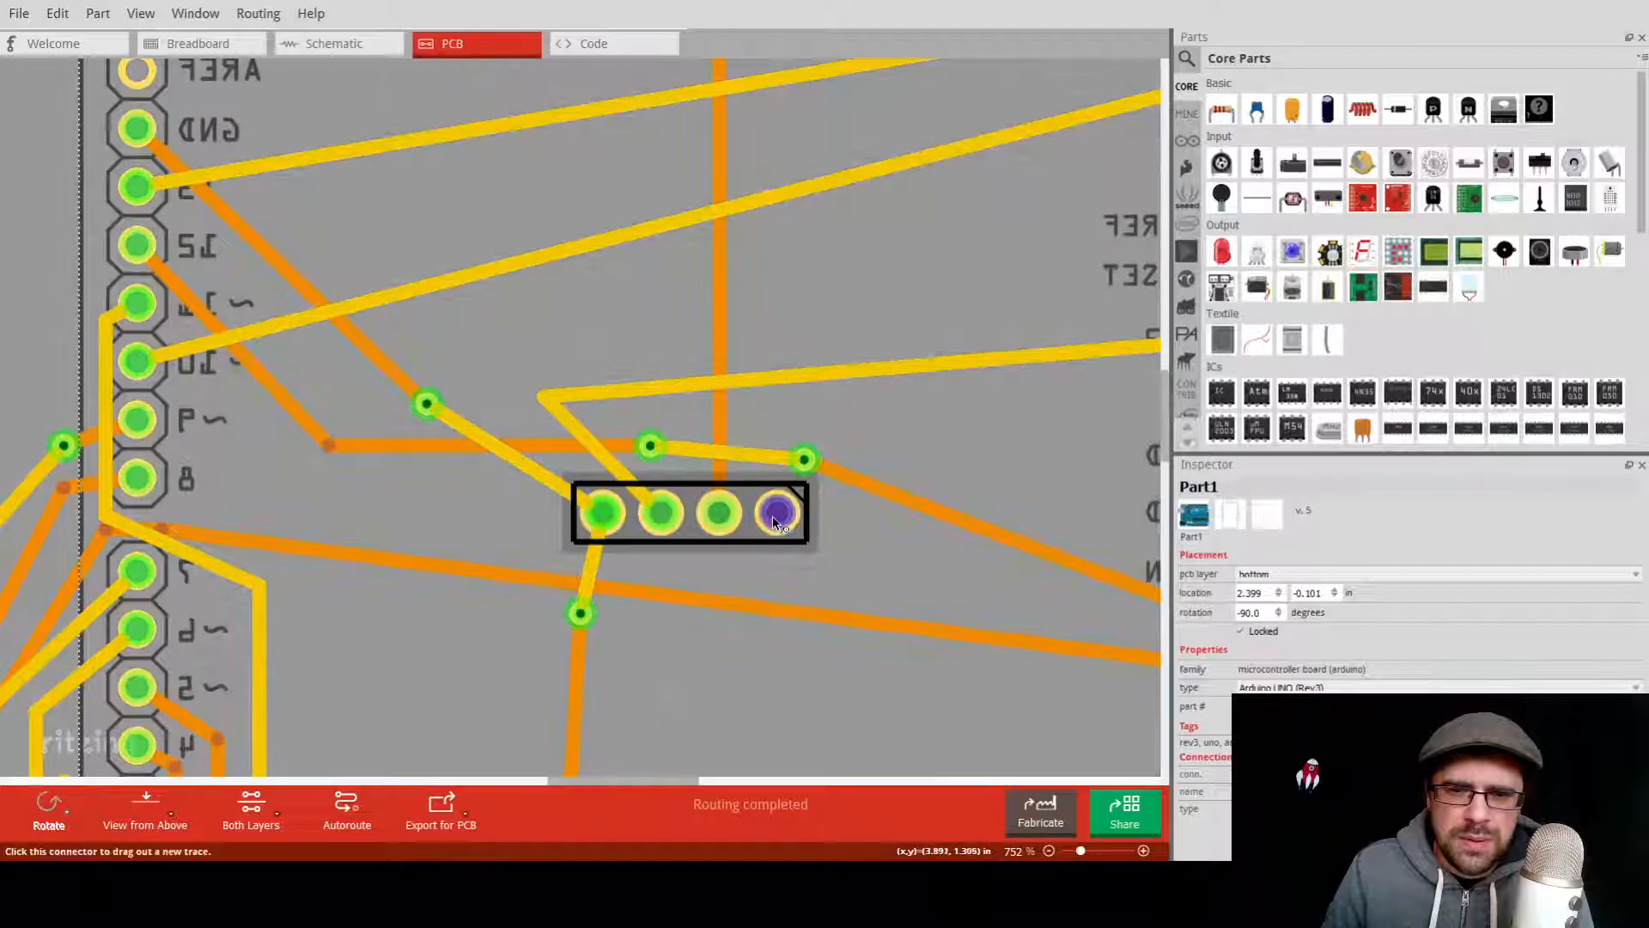
pyautogui.keyDown('ctrl'); pyautogui.scroll(-5, 847, 395); pyautogui.keyUp('ctrl')
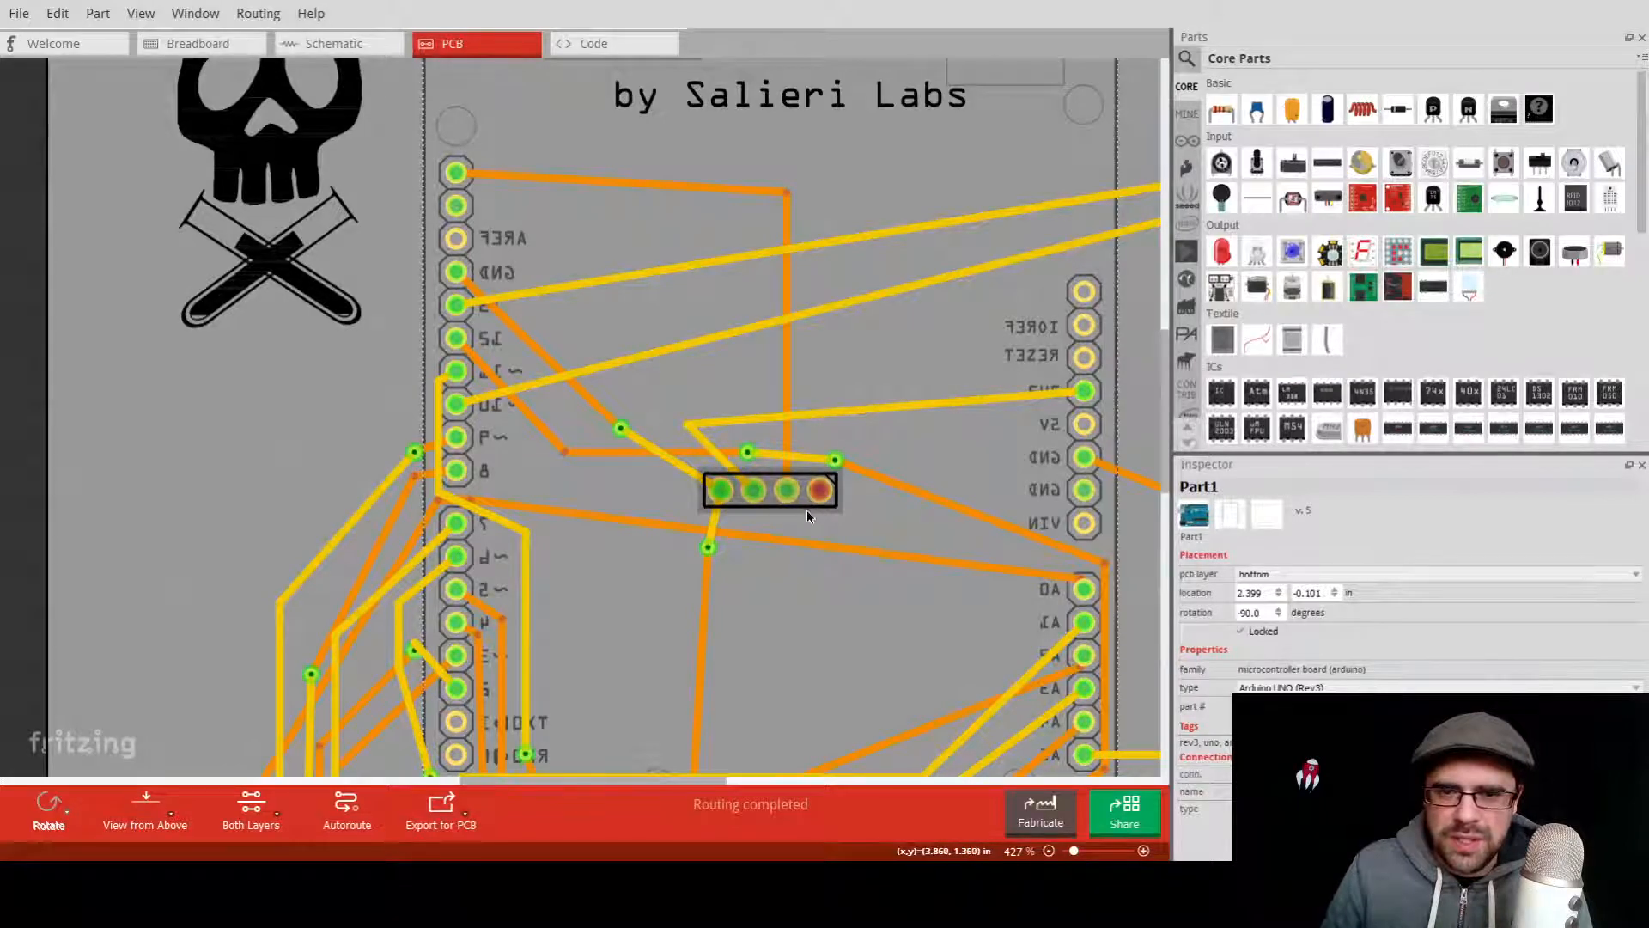
# Route a bottom-layer trace from the screen header's fourth pin to the Arduino's second pad from the top, looping it around the topmost pad.
pyautogui.click(806, 511)
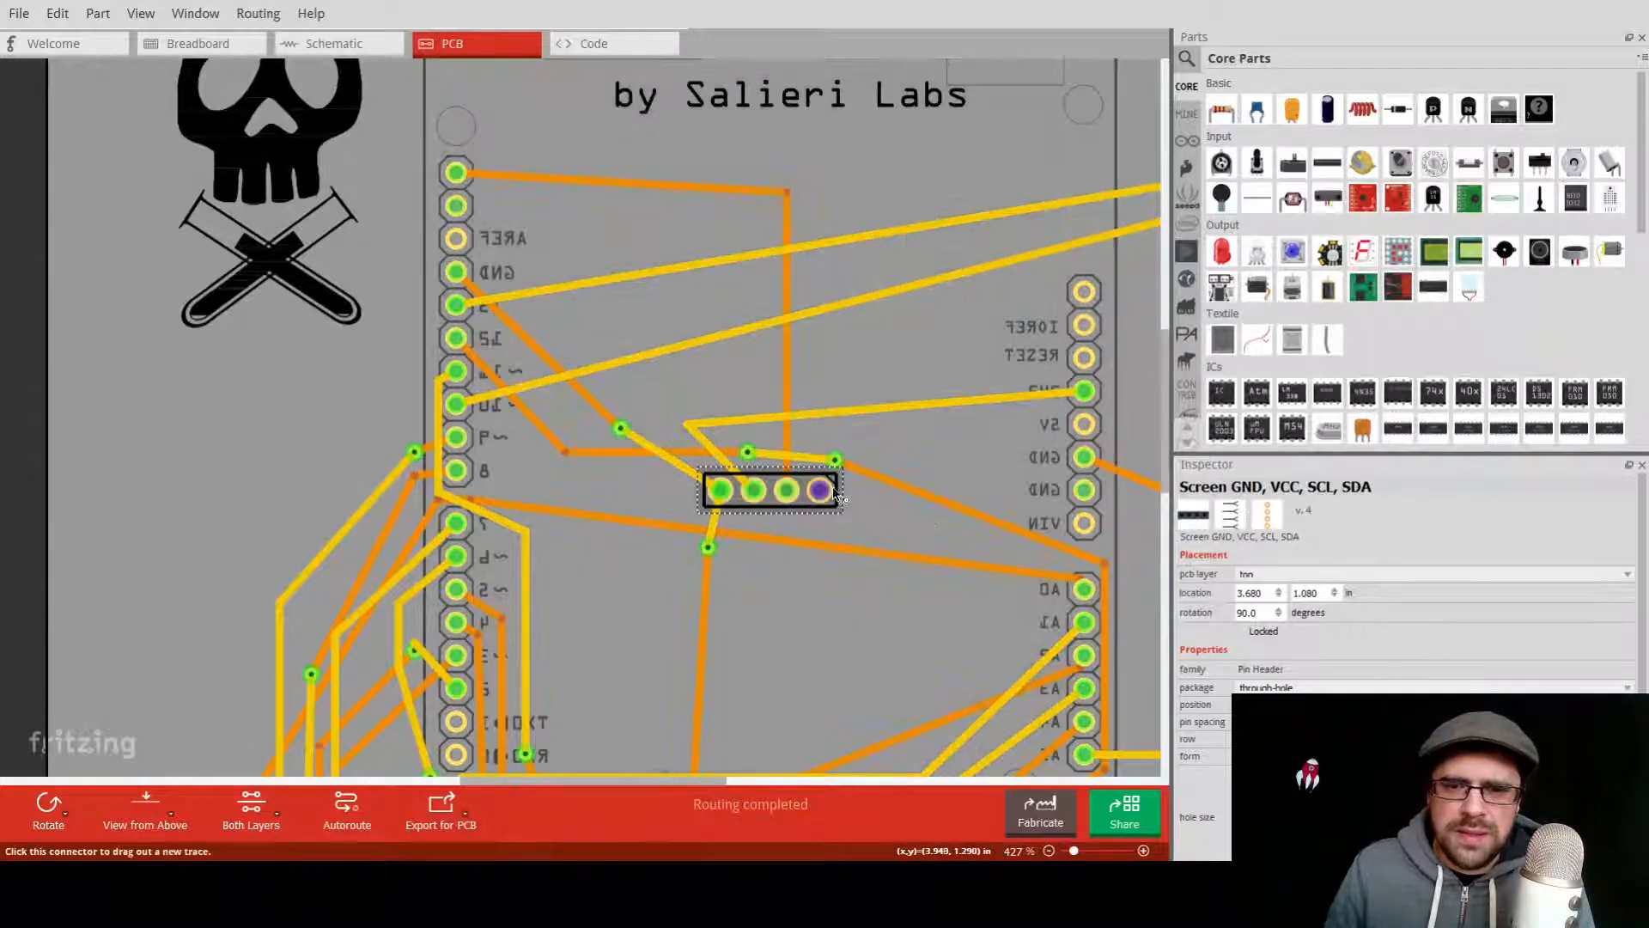
pyautogui.moveTo(822, 489)
pyautogui.mouseDown()
pyautogui.moveTo(696, 432)
pyautogui.moveTo(653, 361)
pyautogui.moveTo(456, 206)
pyautogui.mouseUp()
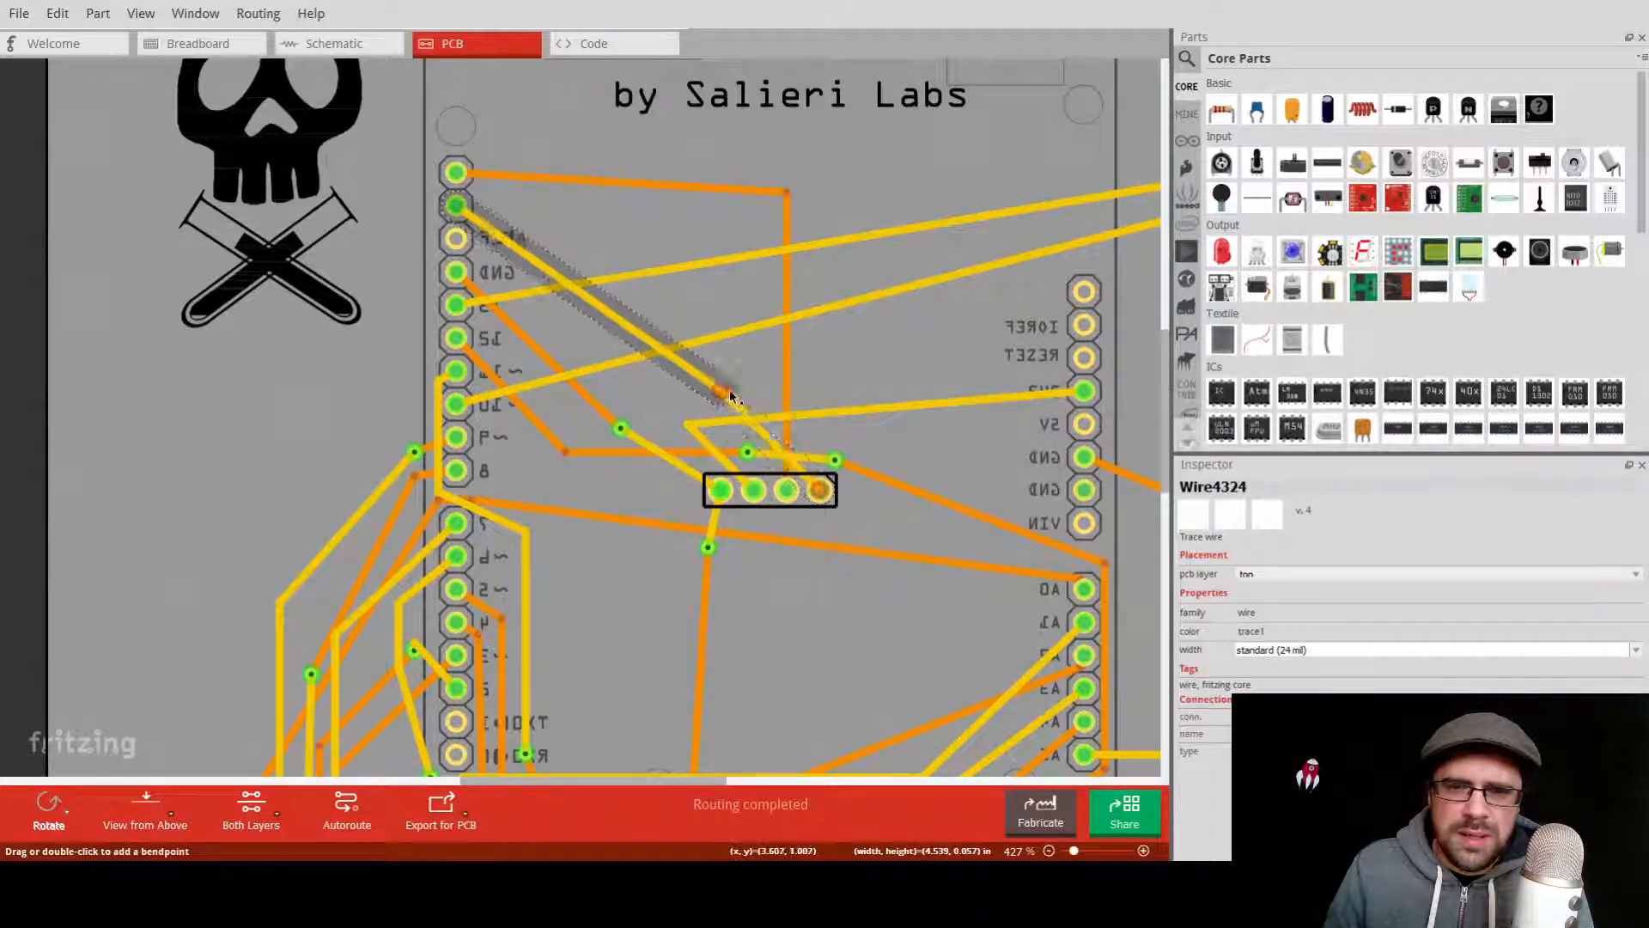
pyautogui.moveTo(731, 396); pyautogui.dragTo(816, 161)
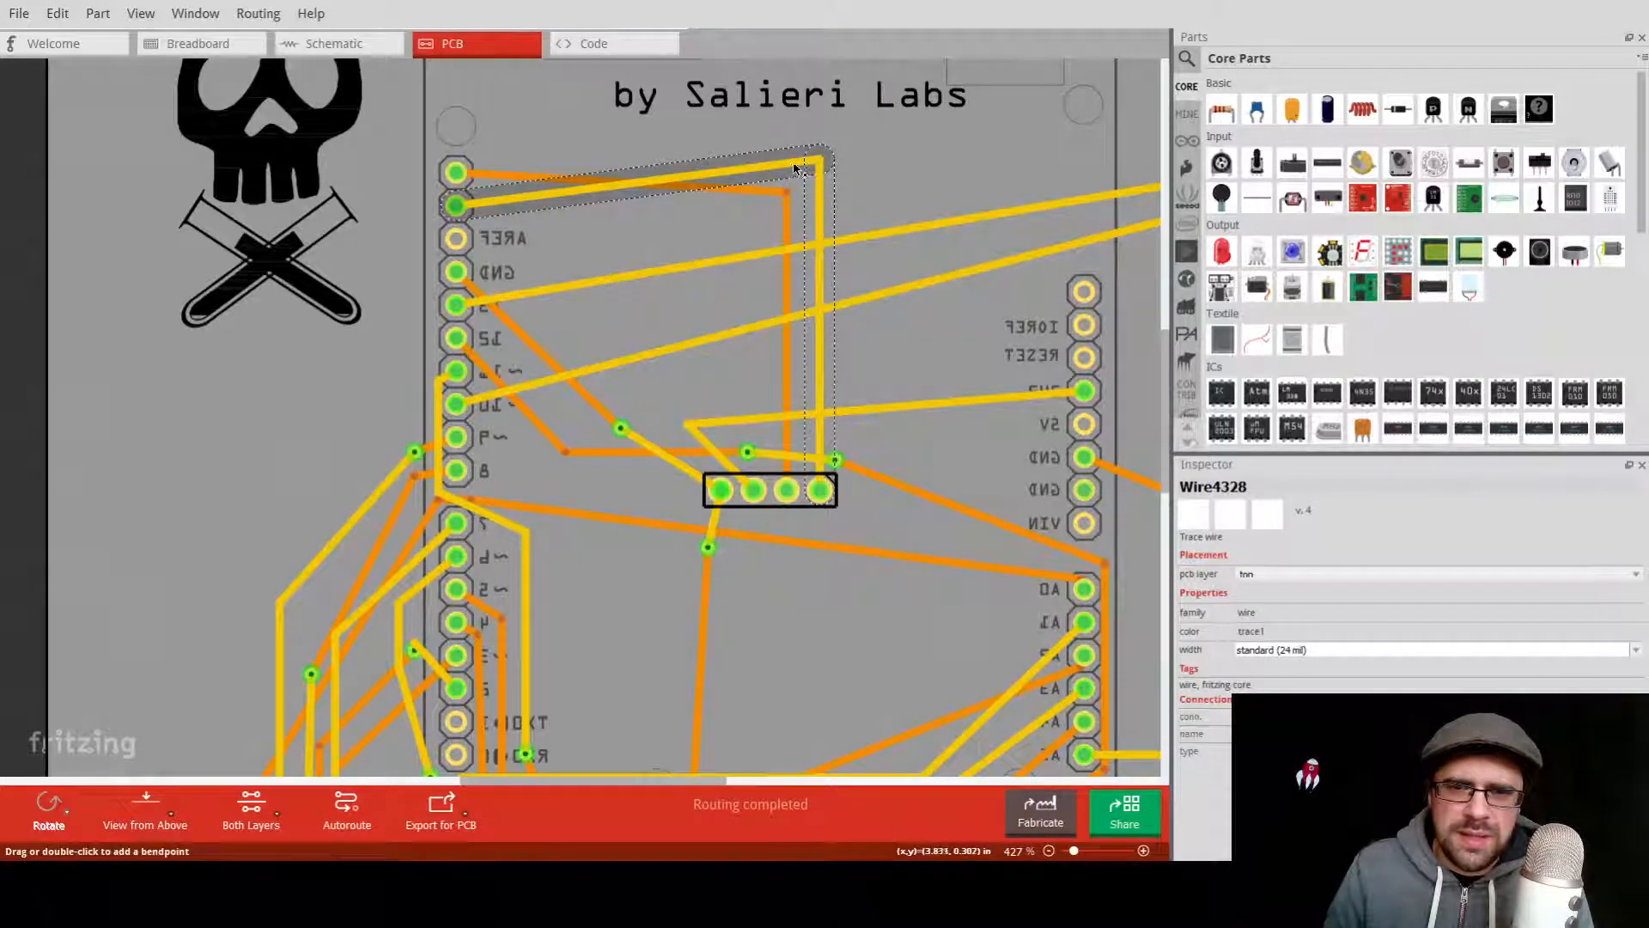
pyautogui.rightClick(792, 165)
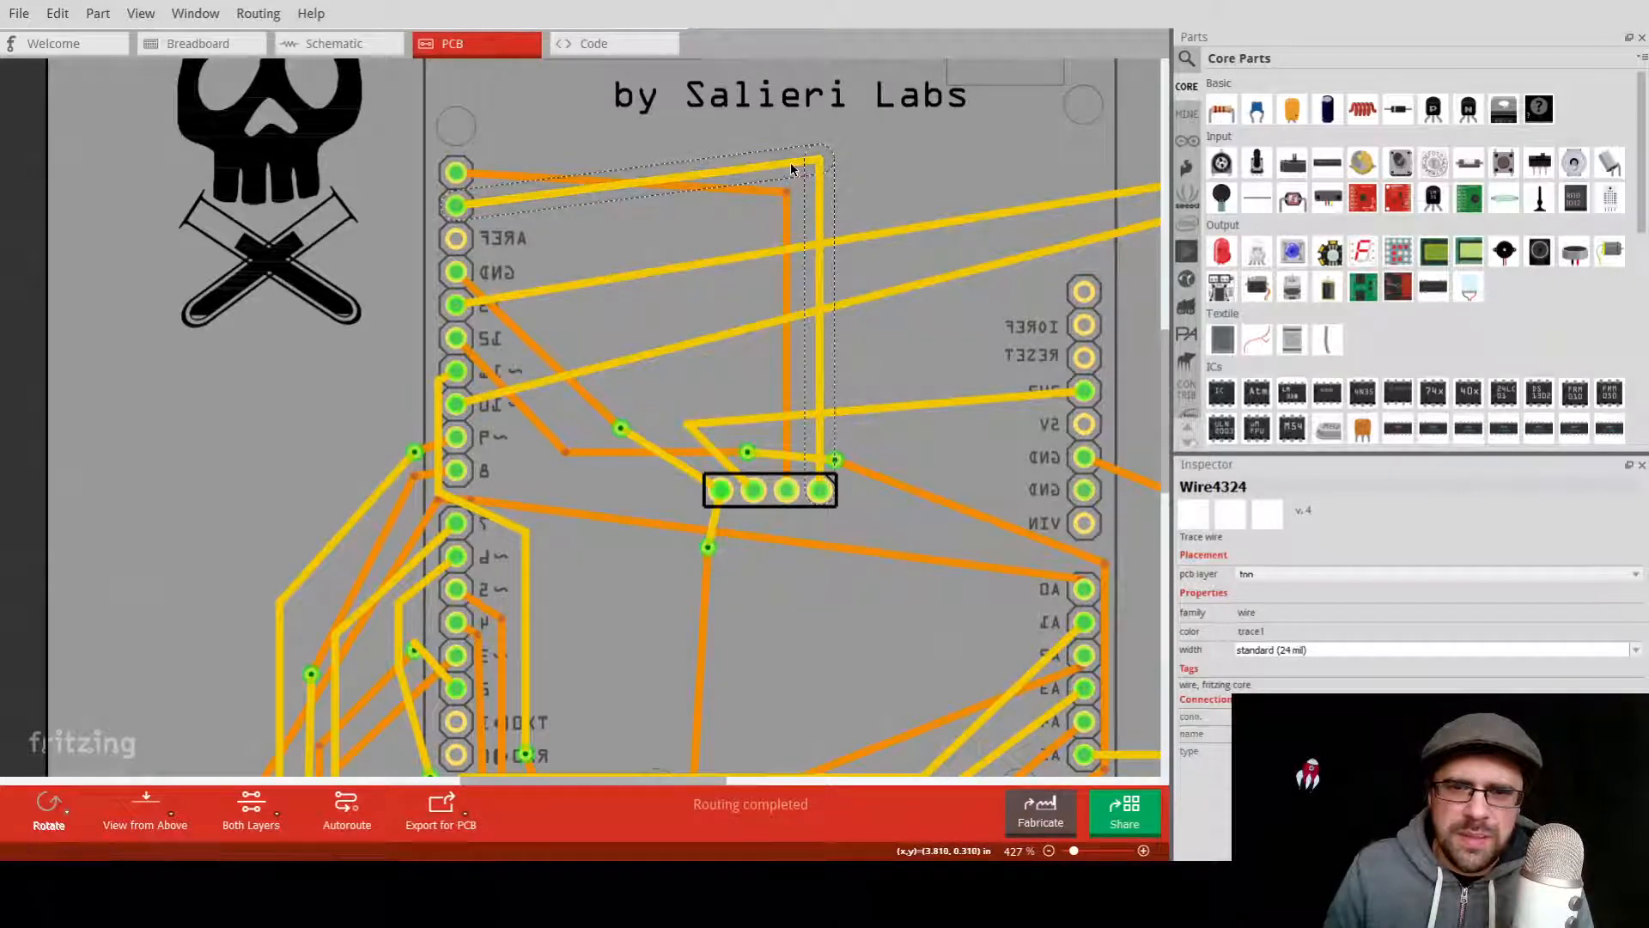
pyautogui.click(830, 188)
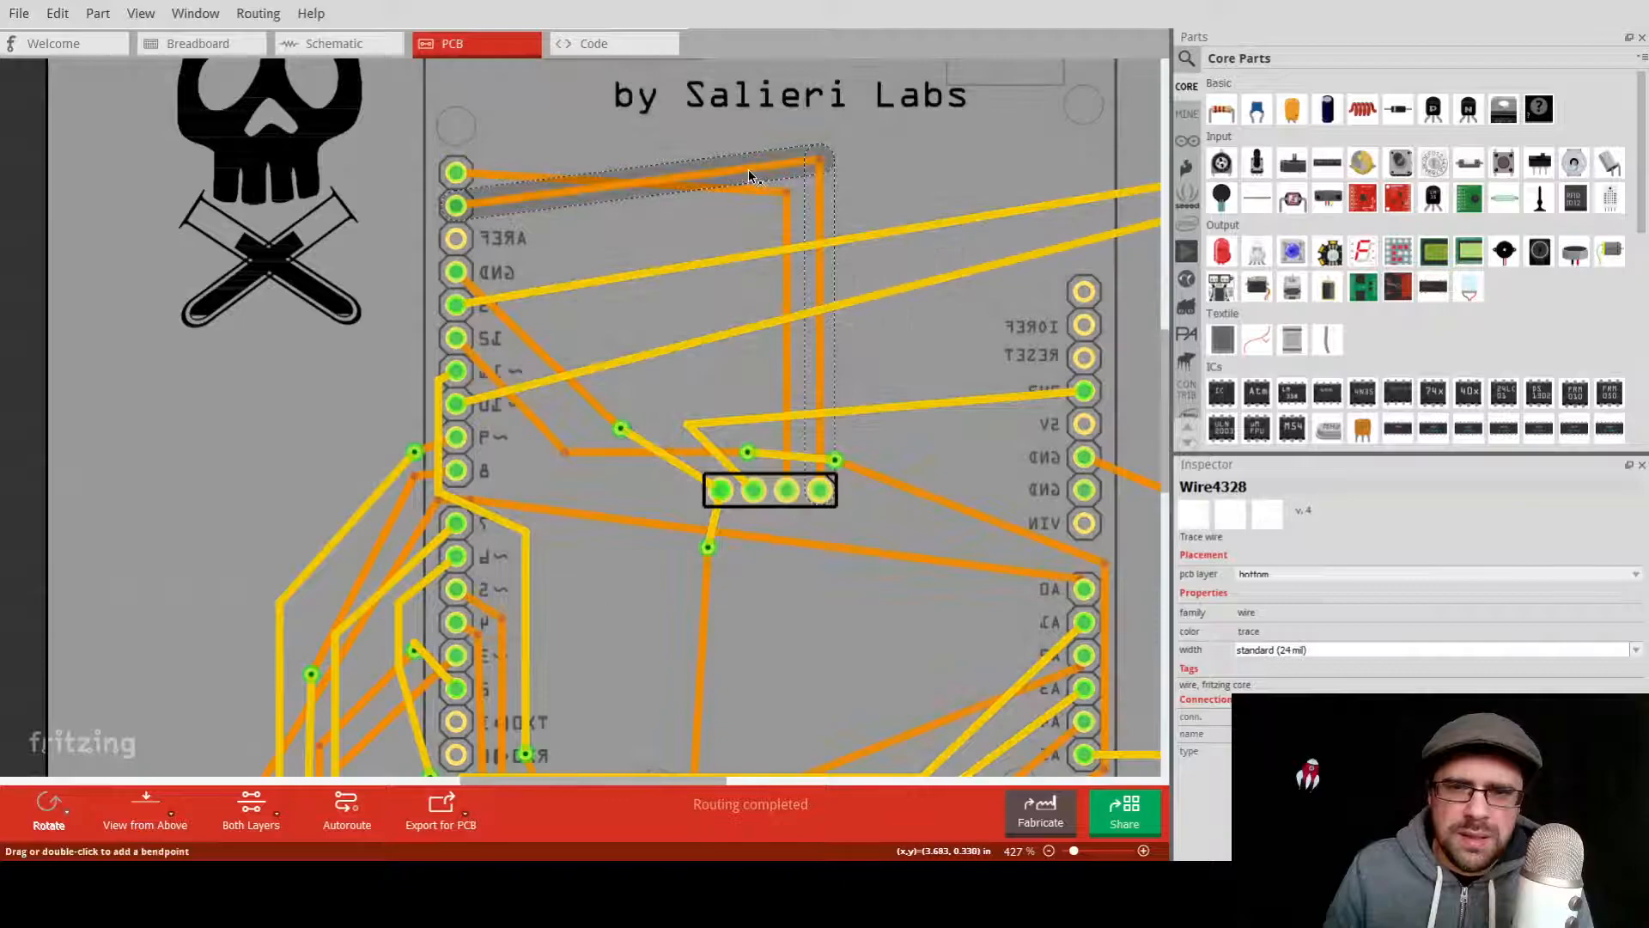
pyautogui.moveTo(749, 168)
pyautogui.mouseDown()
pyautogui.moveTo(419, 129)
pyautogui.moveTo(396, 172)
pyautogui.moveTo(405, 219)
pyautogui.moveTo(391, 222)
pyautogui.moveTo(391, 193)
pyautogui.mouseUp()
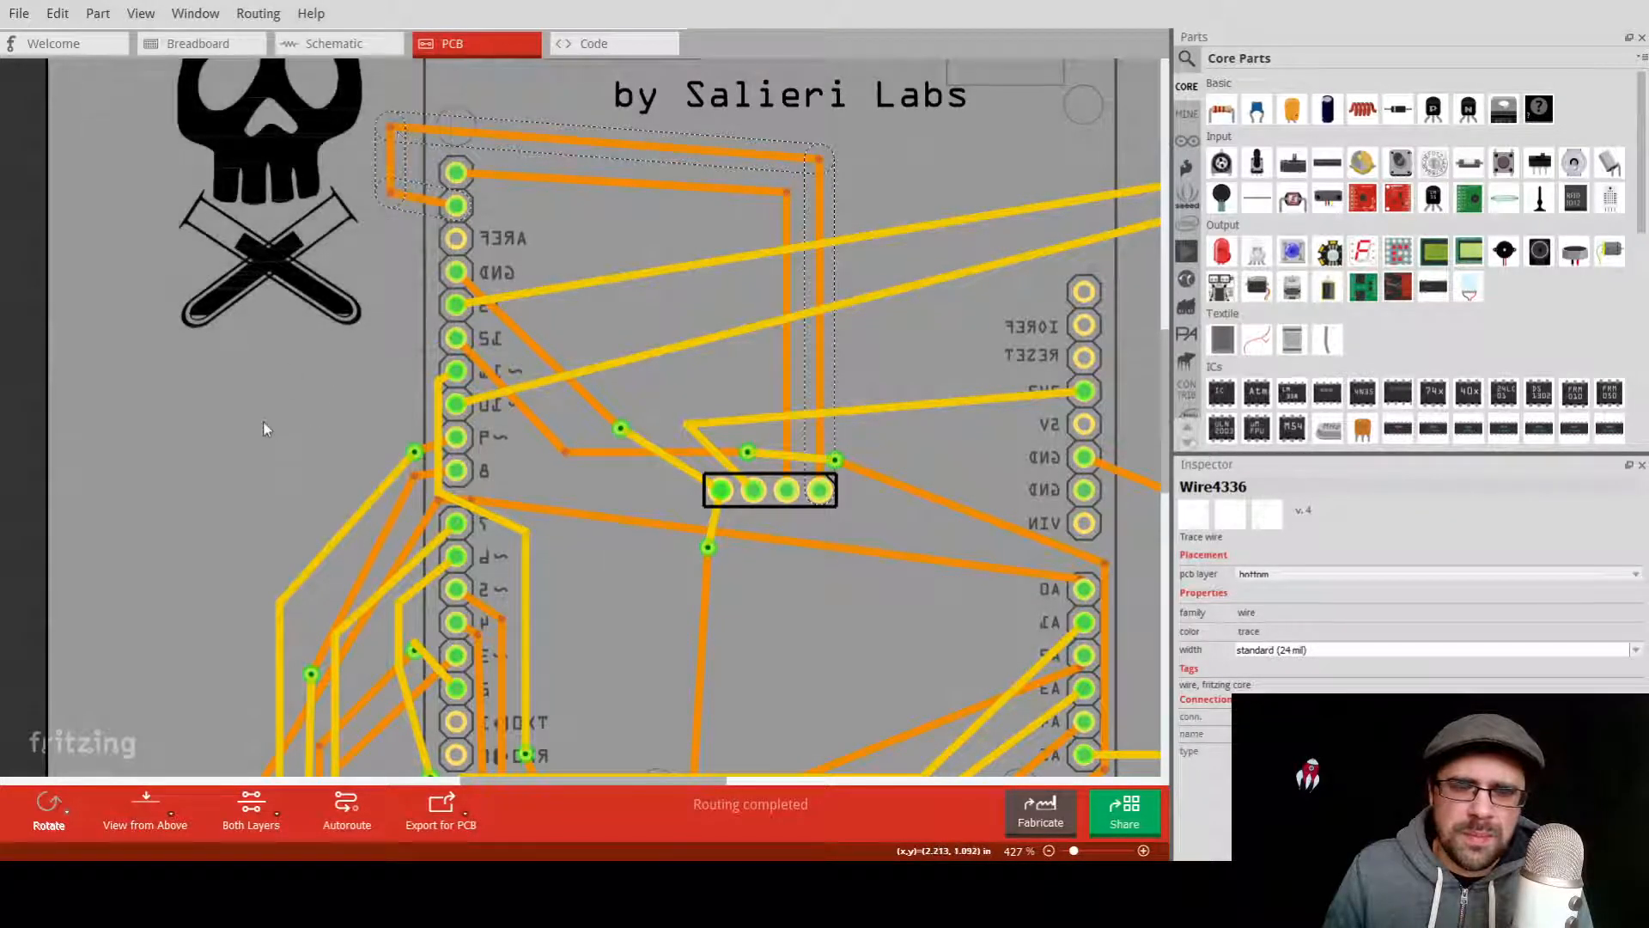
pyautogui.click(269, 474)
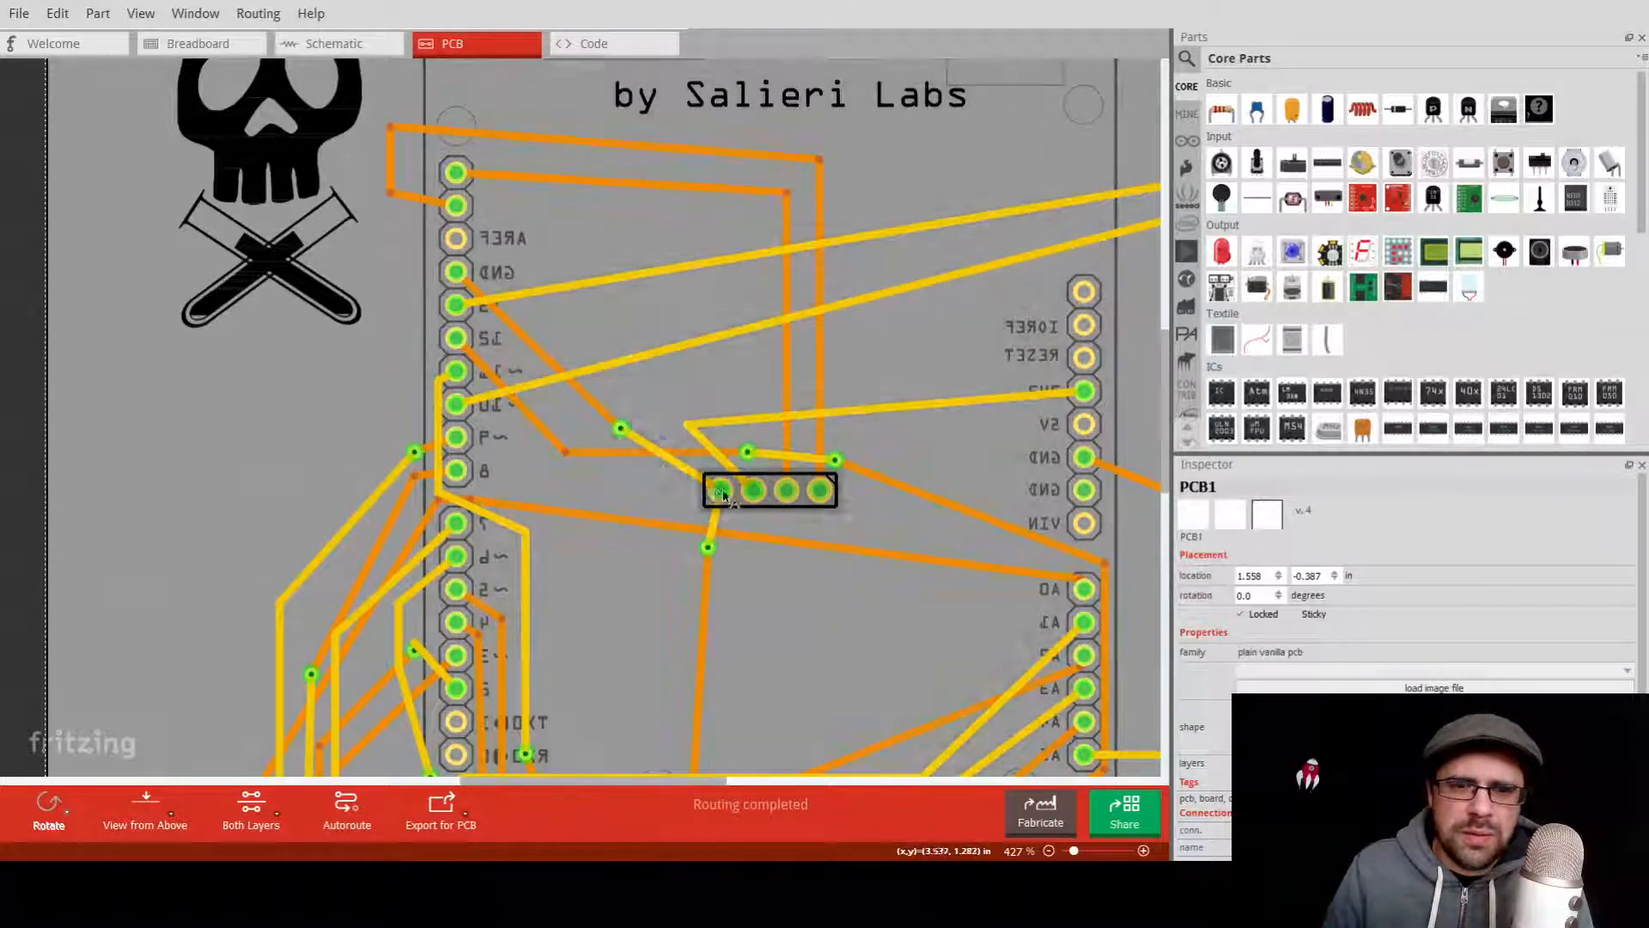
# Examine the rerouted traces at the screen header, the LEDg part and the menu button for correct connections and spacing.
pyautogui.click(780, 512)
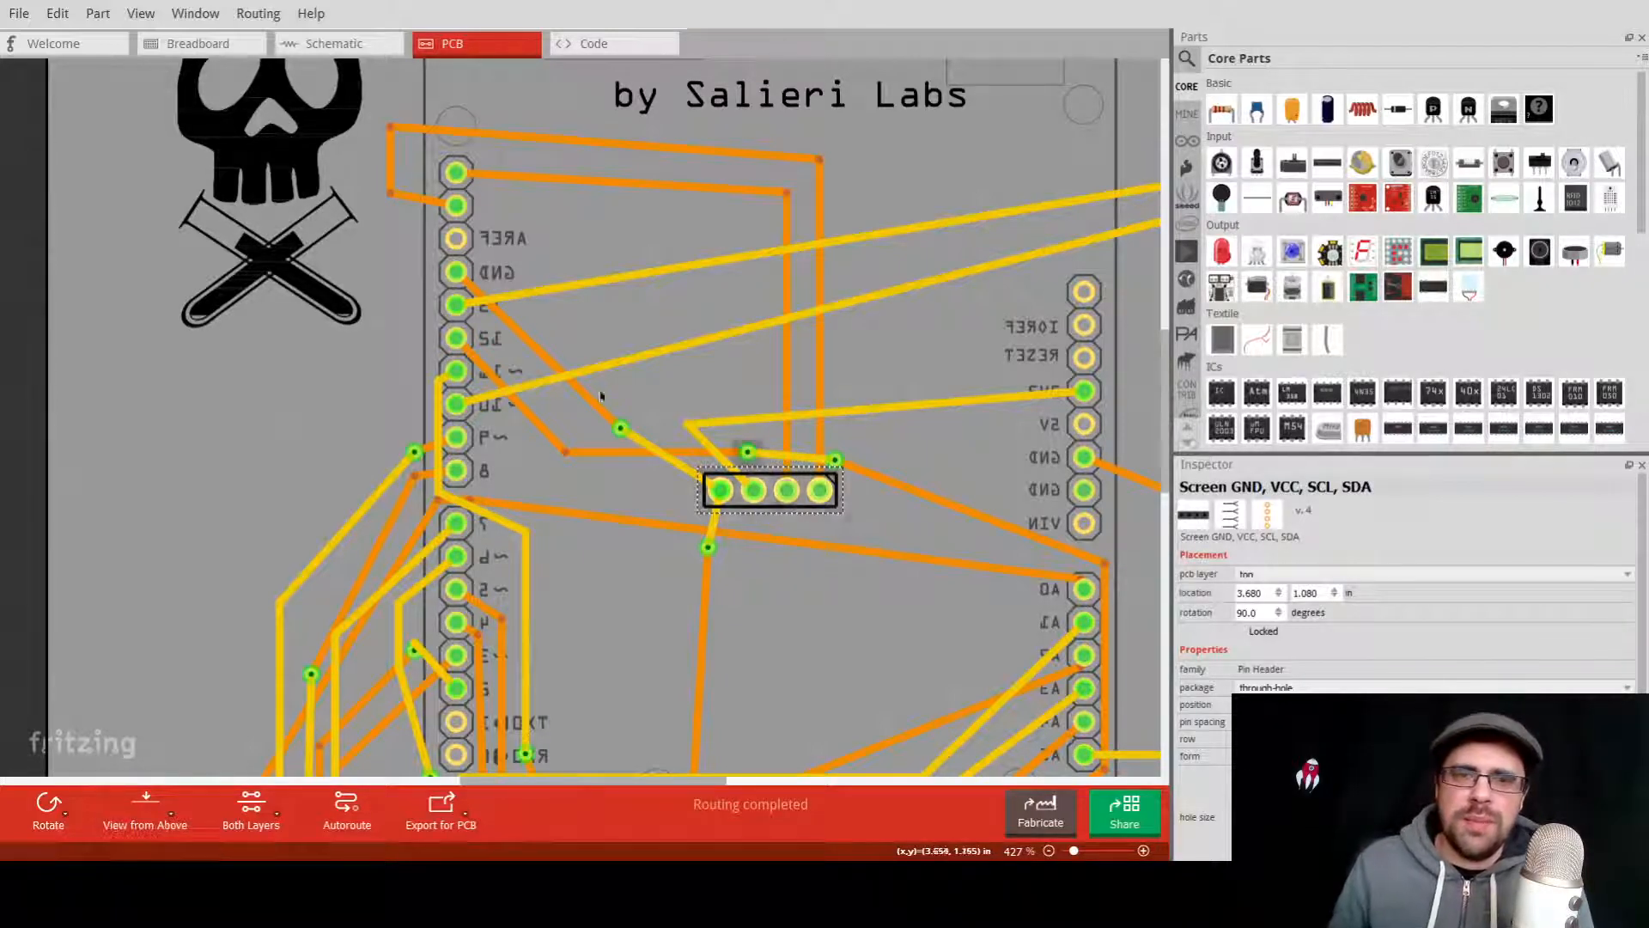
pyautogui.click(189, 411)
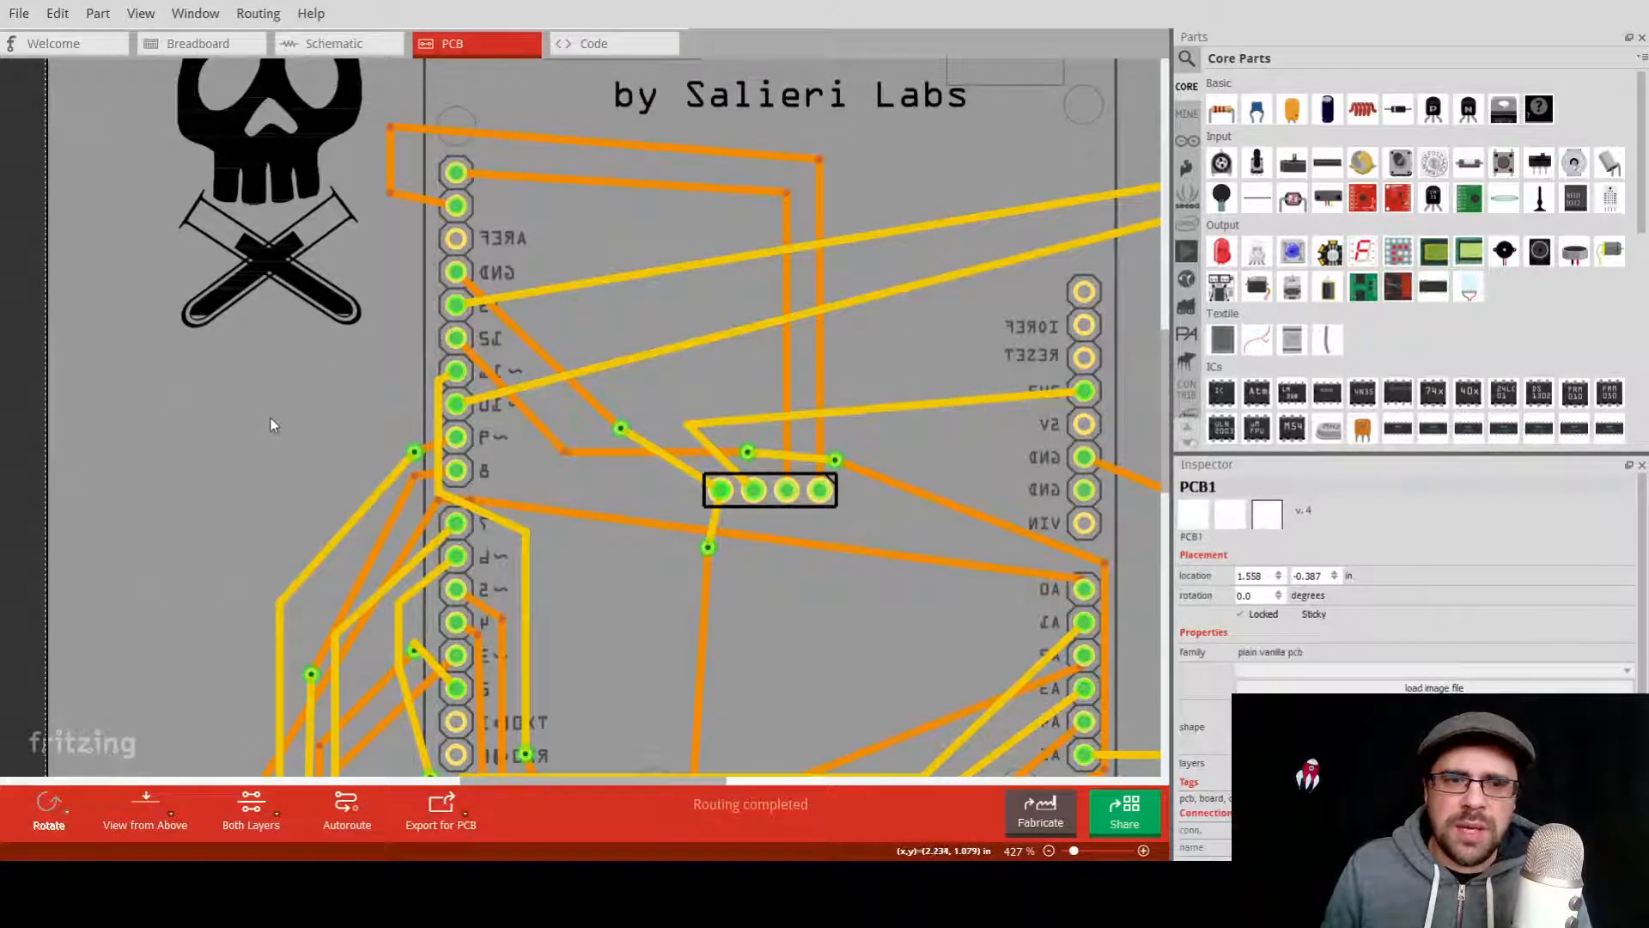
pyautogui.moveTo(250, 414); pyautogui.dragTo(17, 297, button='middle')
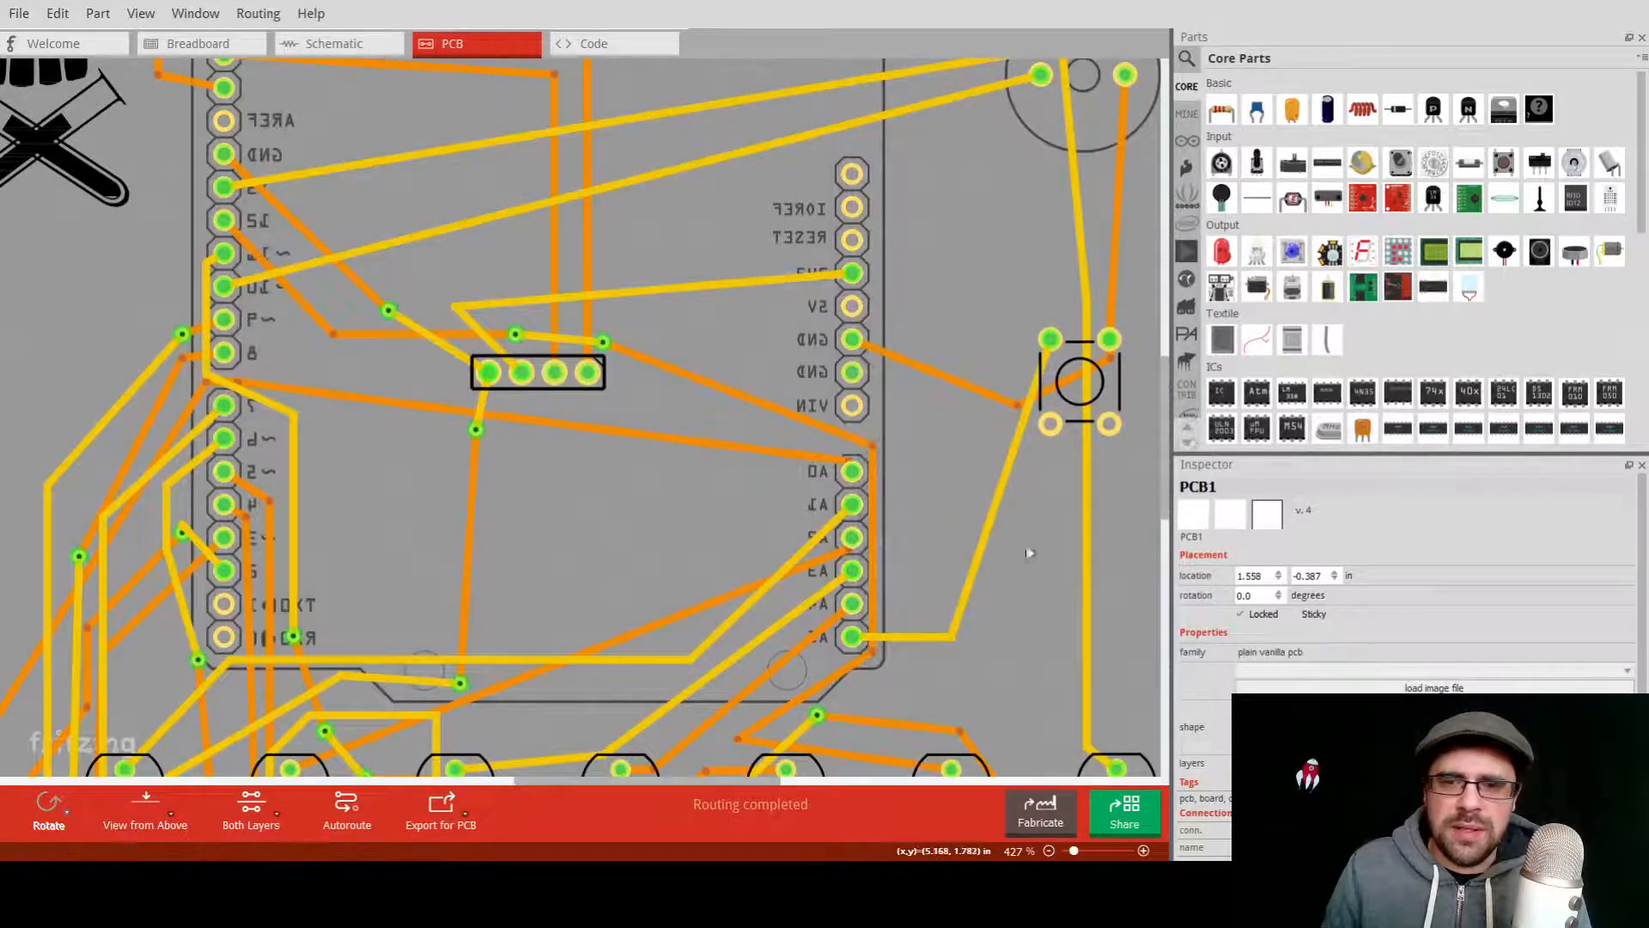
pyautogui.moveTo(1030, 552); pyautogui.dragTo(919, 365, button='middle')
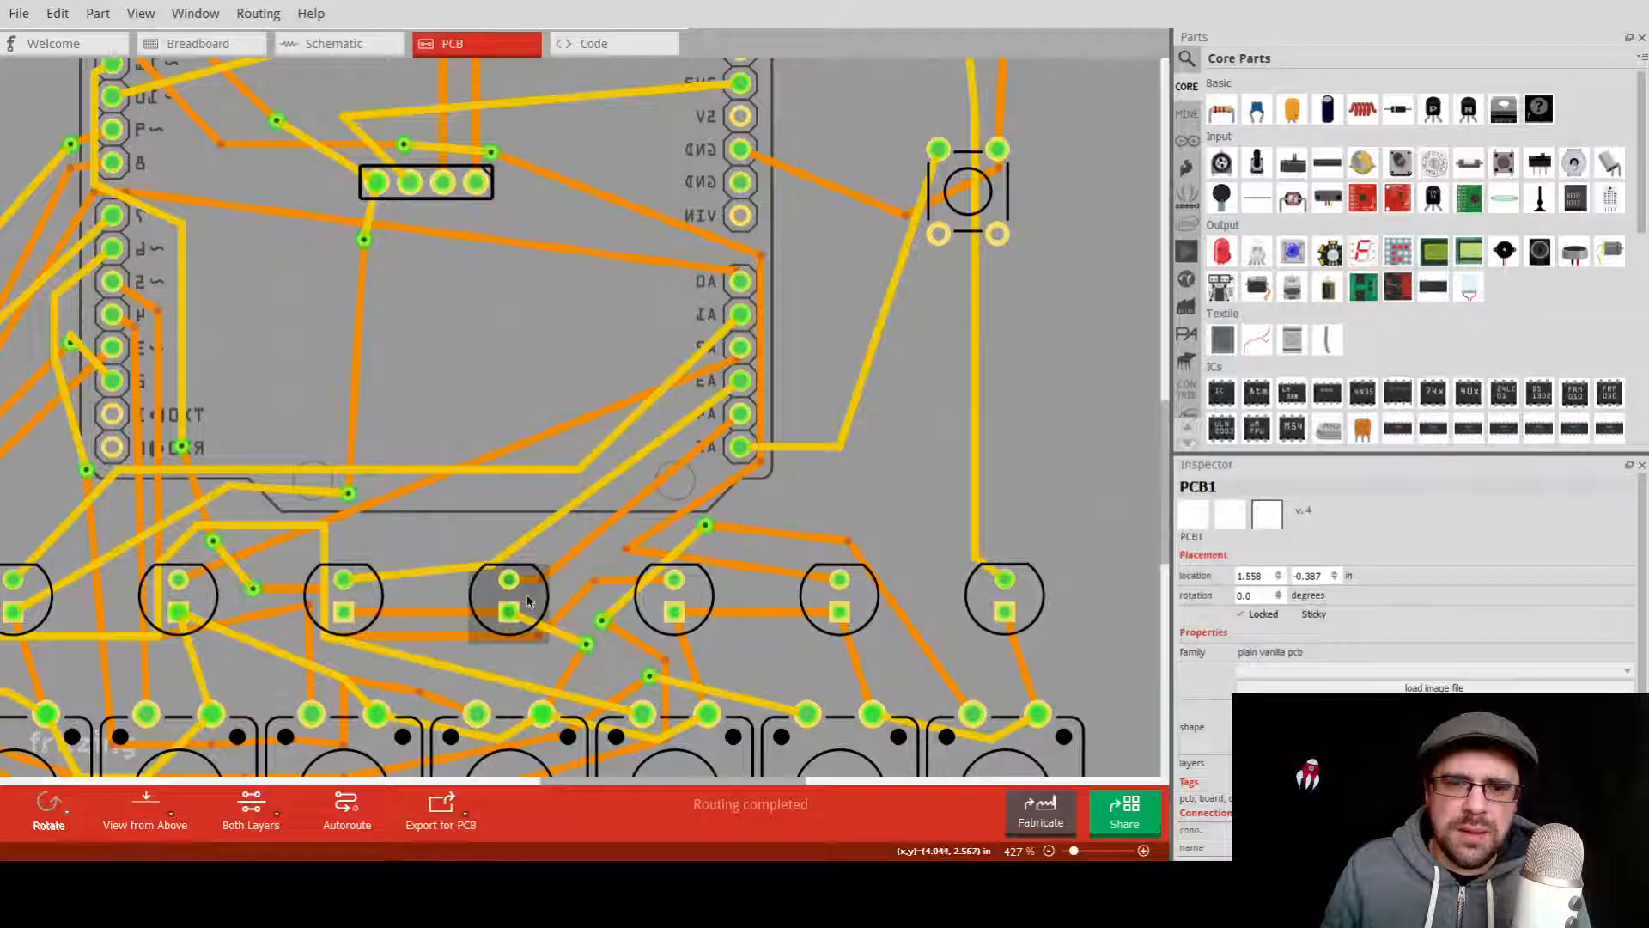
pyautogui.click(527, 602)
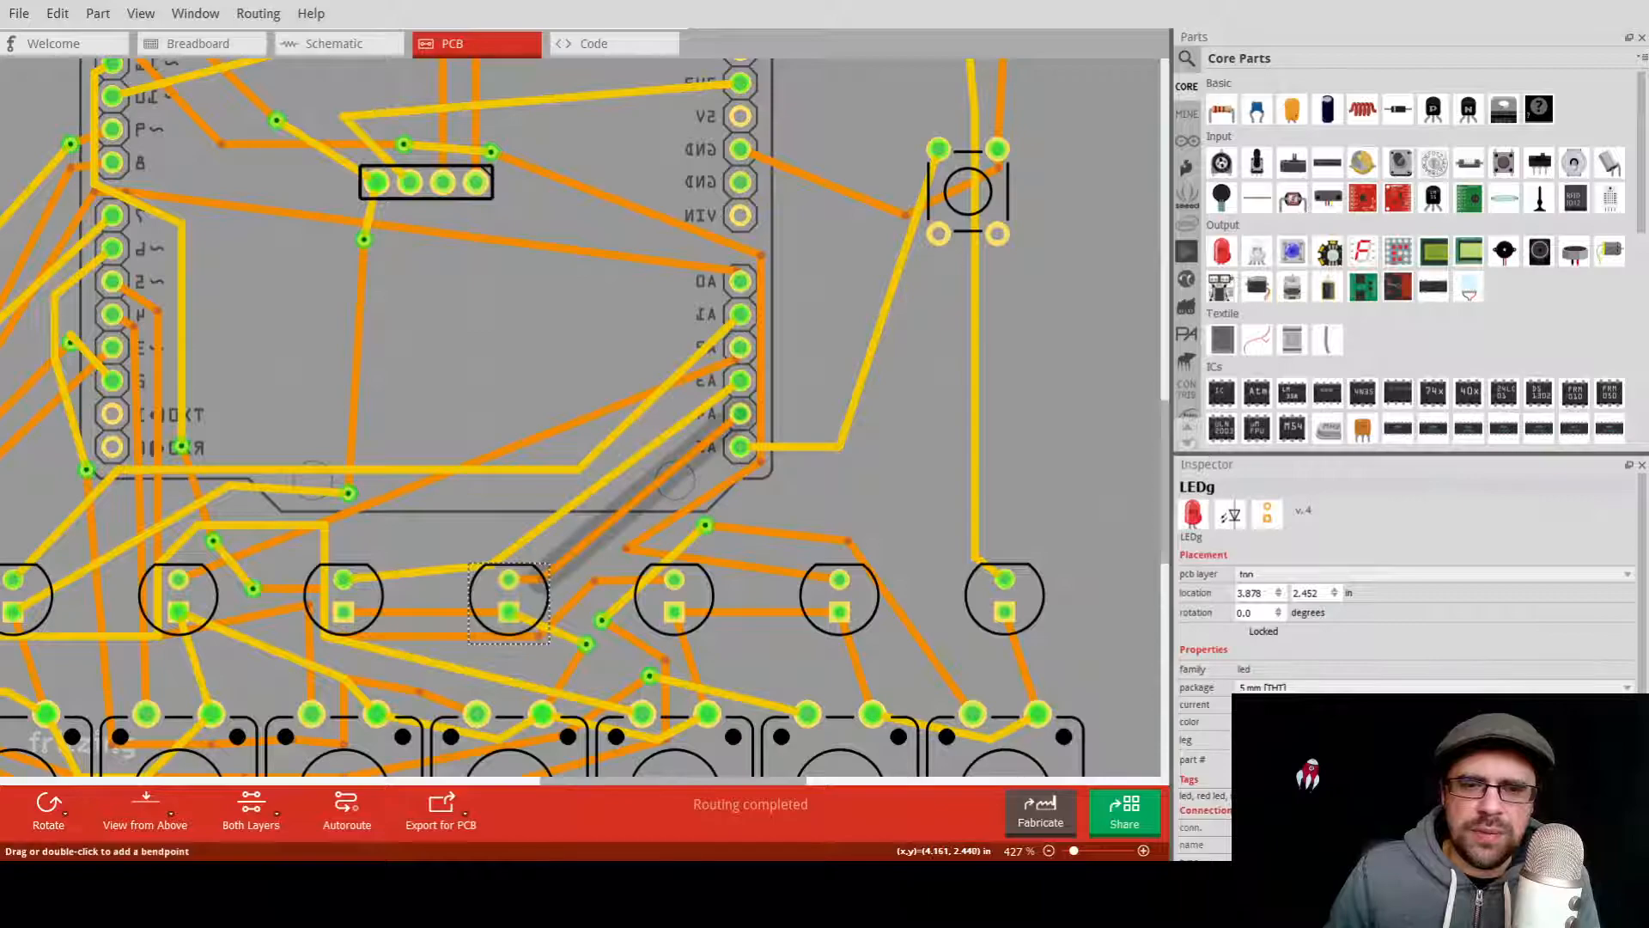
pyautogui.click(563, 565)
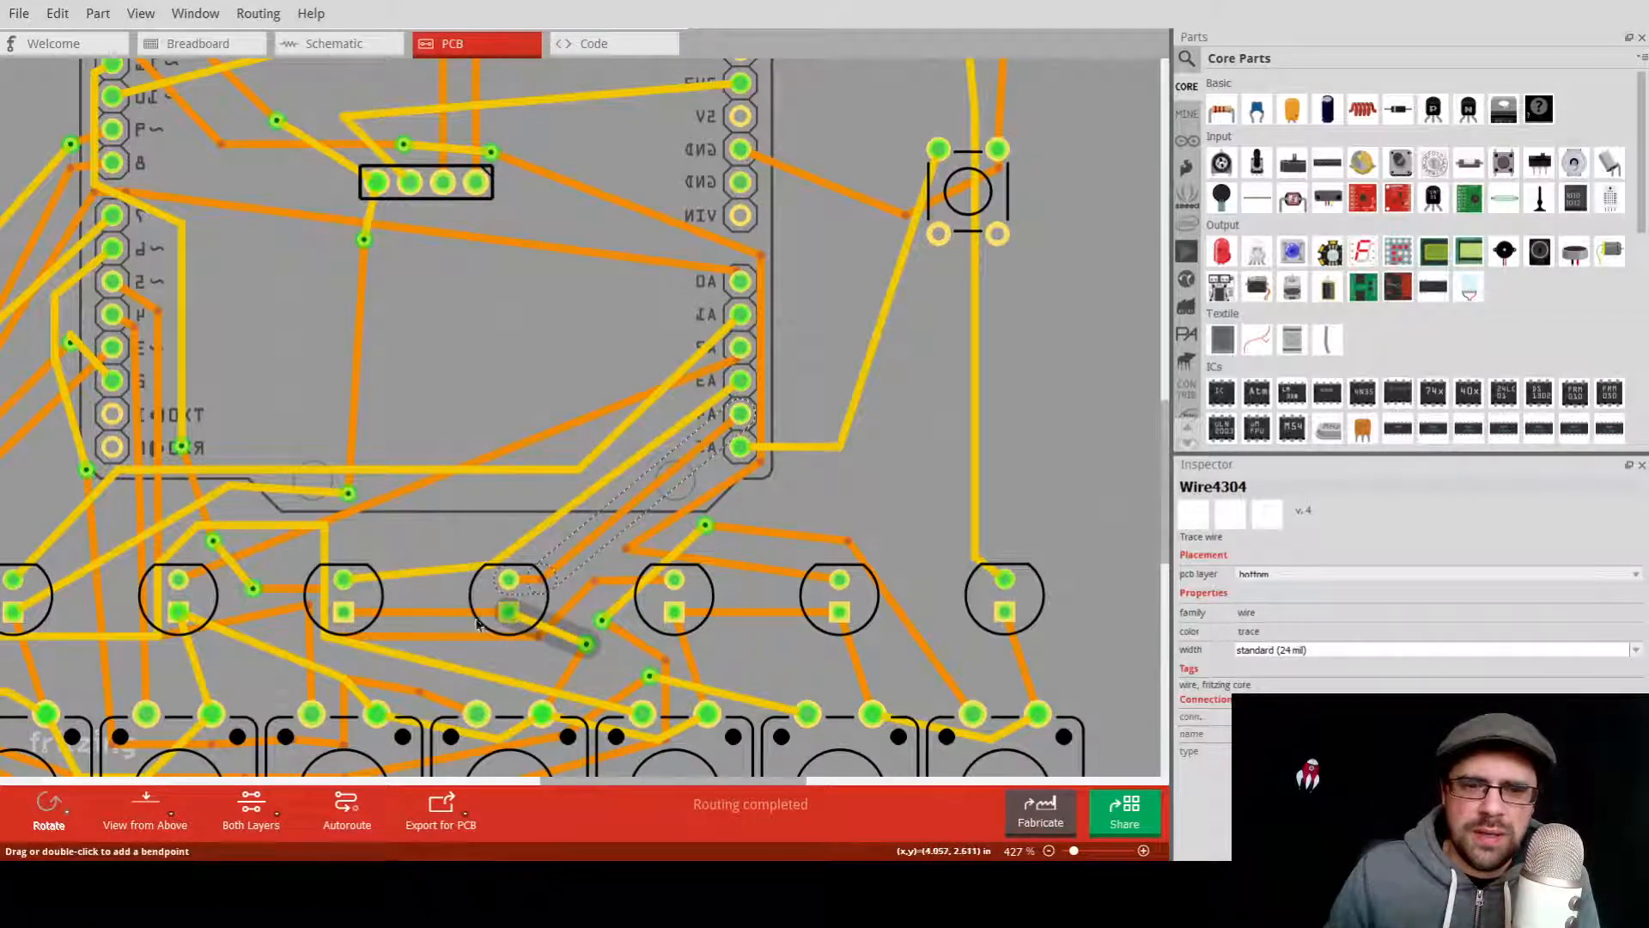
pyautogui.click(502, 613)
pyautogui.moveTo(499, 617); pyautogui.dragTo(508, 617)
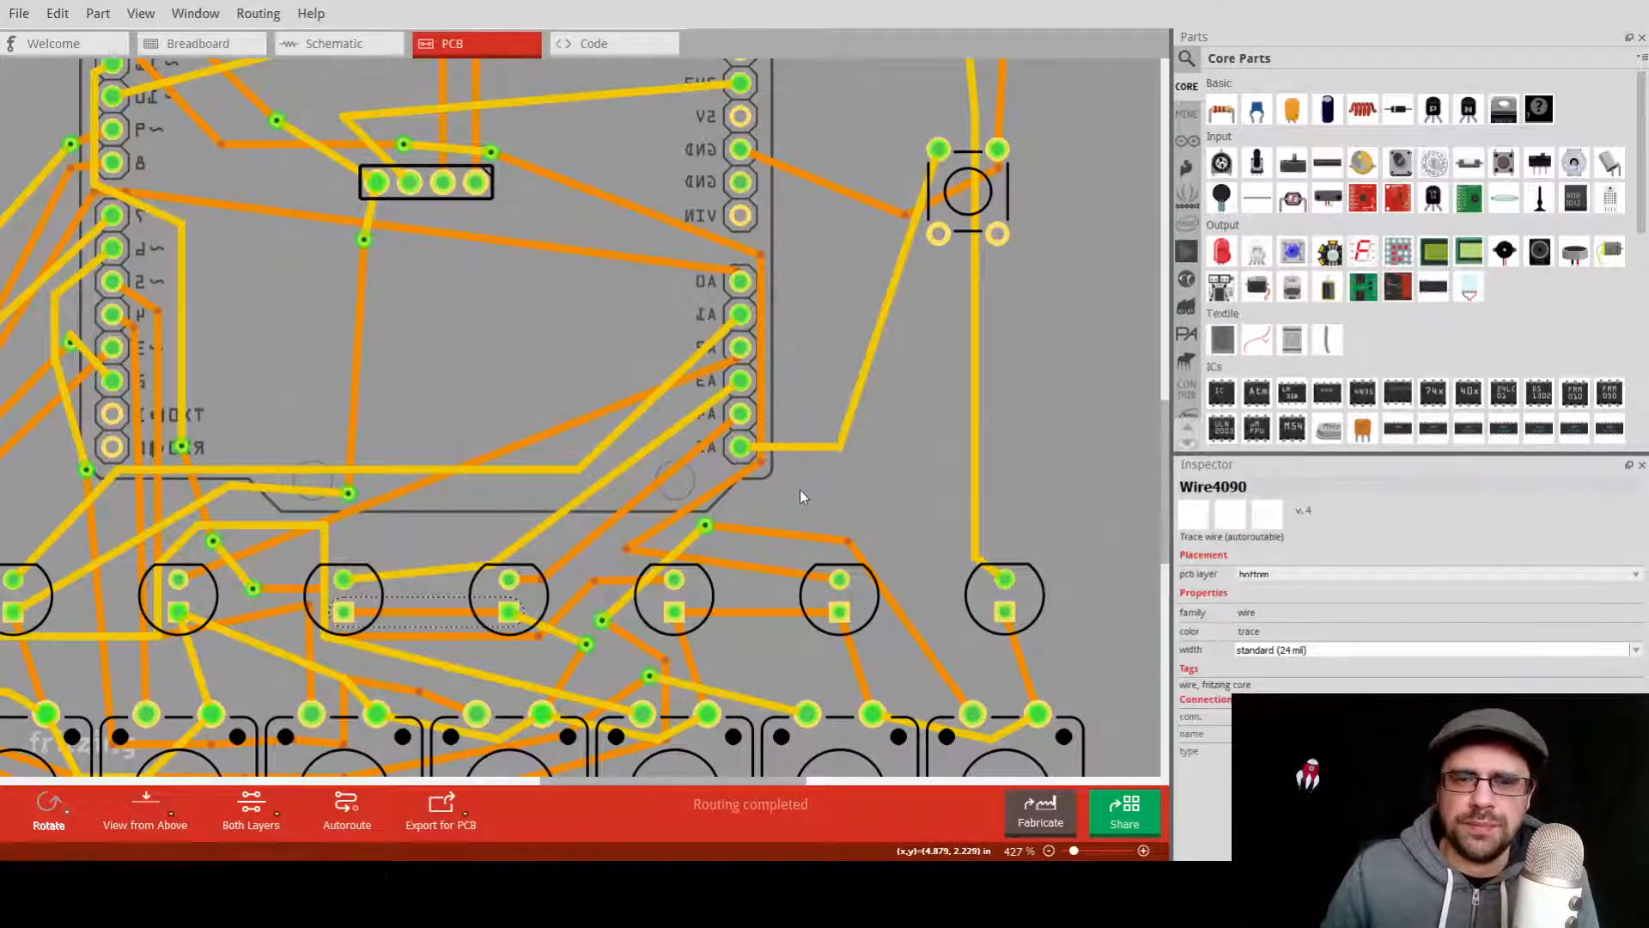
pyautogui.click(963, 171)
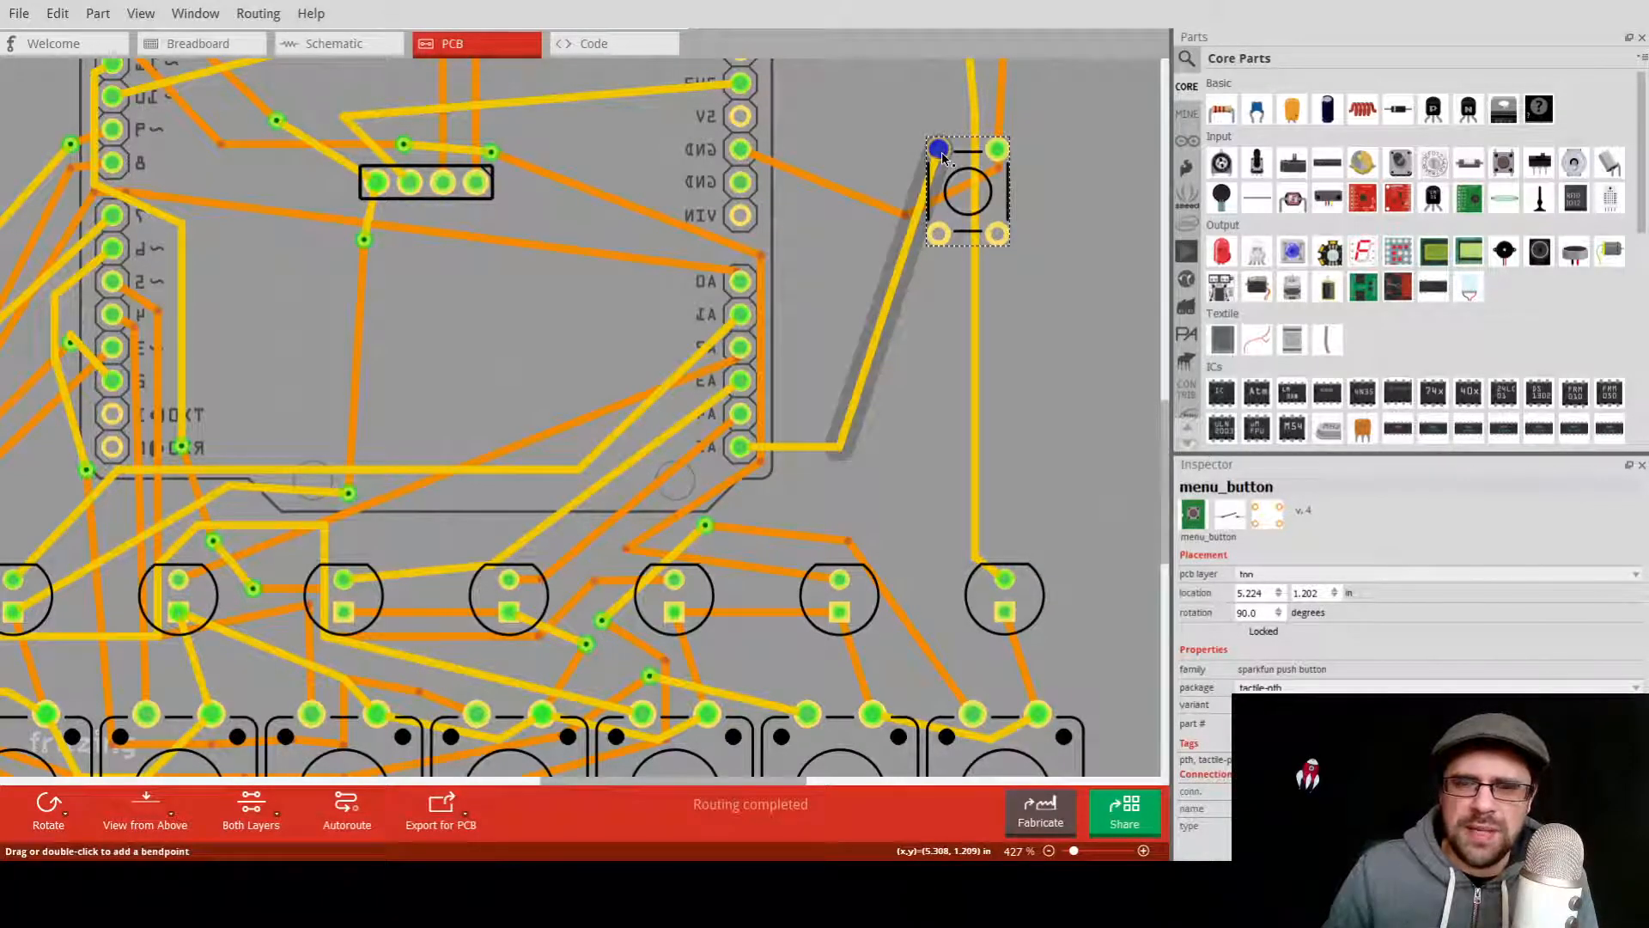
pyautogui.moveTo(942, 152); pyautogui.dragTo(999, 153)
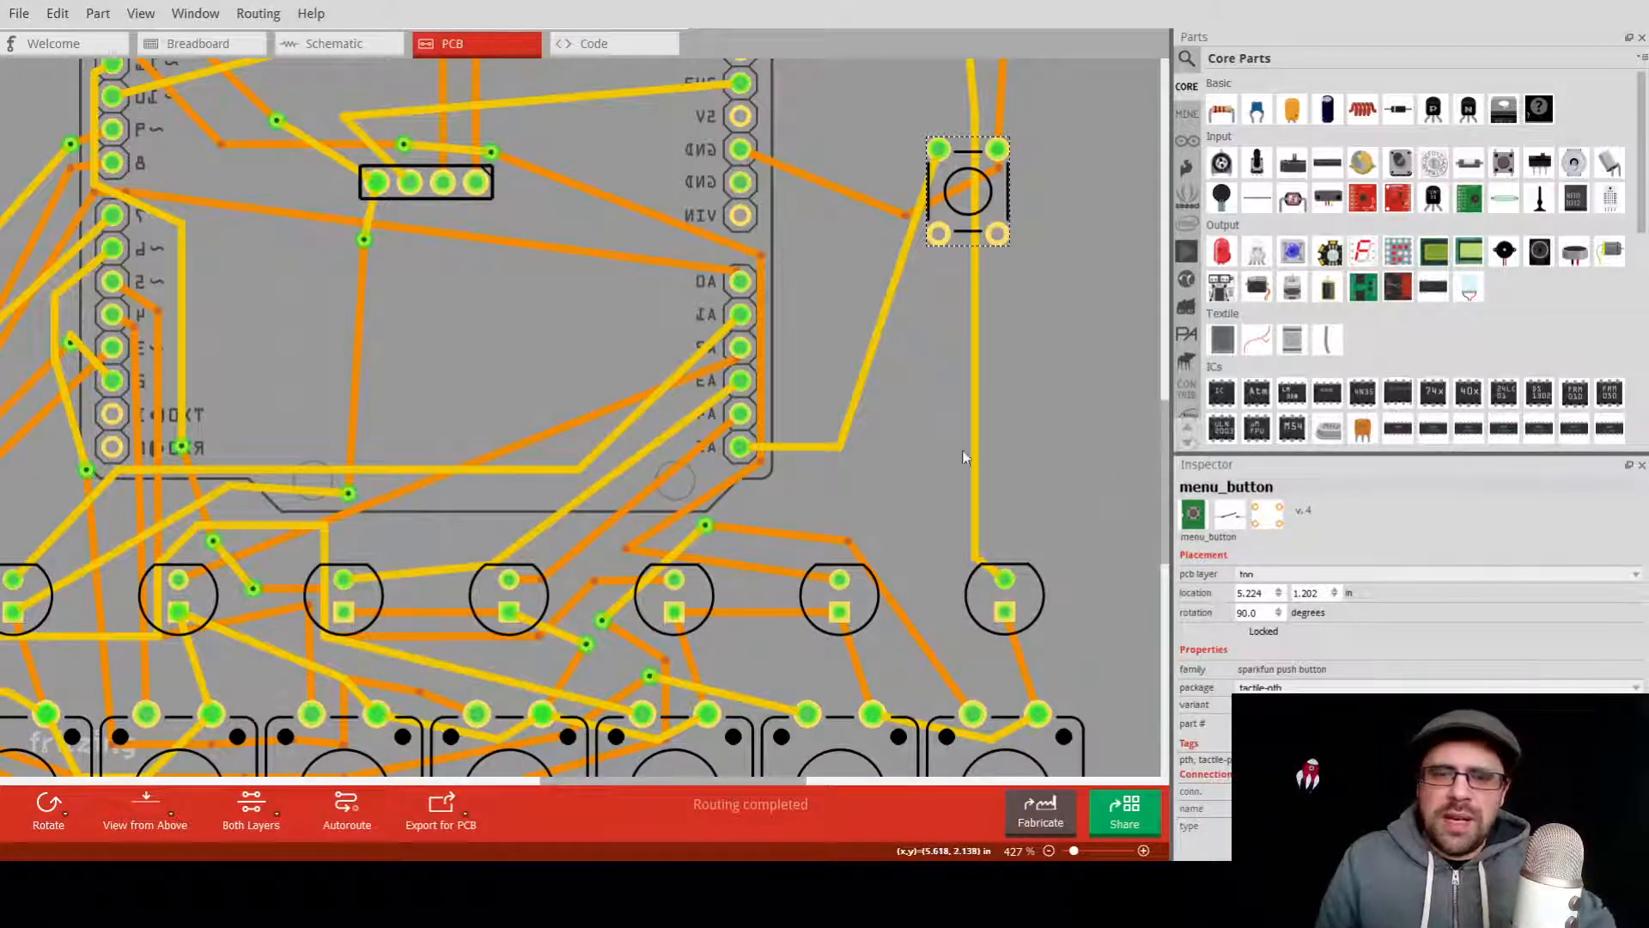
pyautogui.keyDown('ctrl'); pyautogui.scroll(-1, 768, 460); pyautogui.keyUp('ctrl')
pyautogui.keyDown('ctrl'); pyautogui.scroll(-1, 512, 424); pyautogui.keyUp('ctrl')
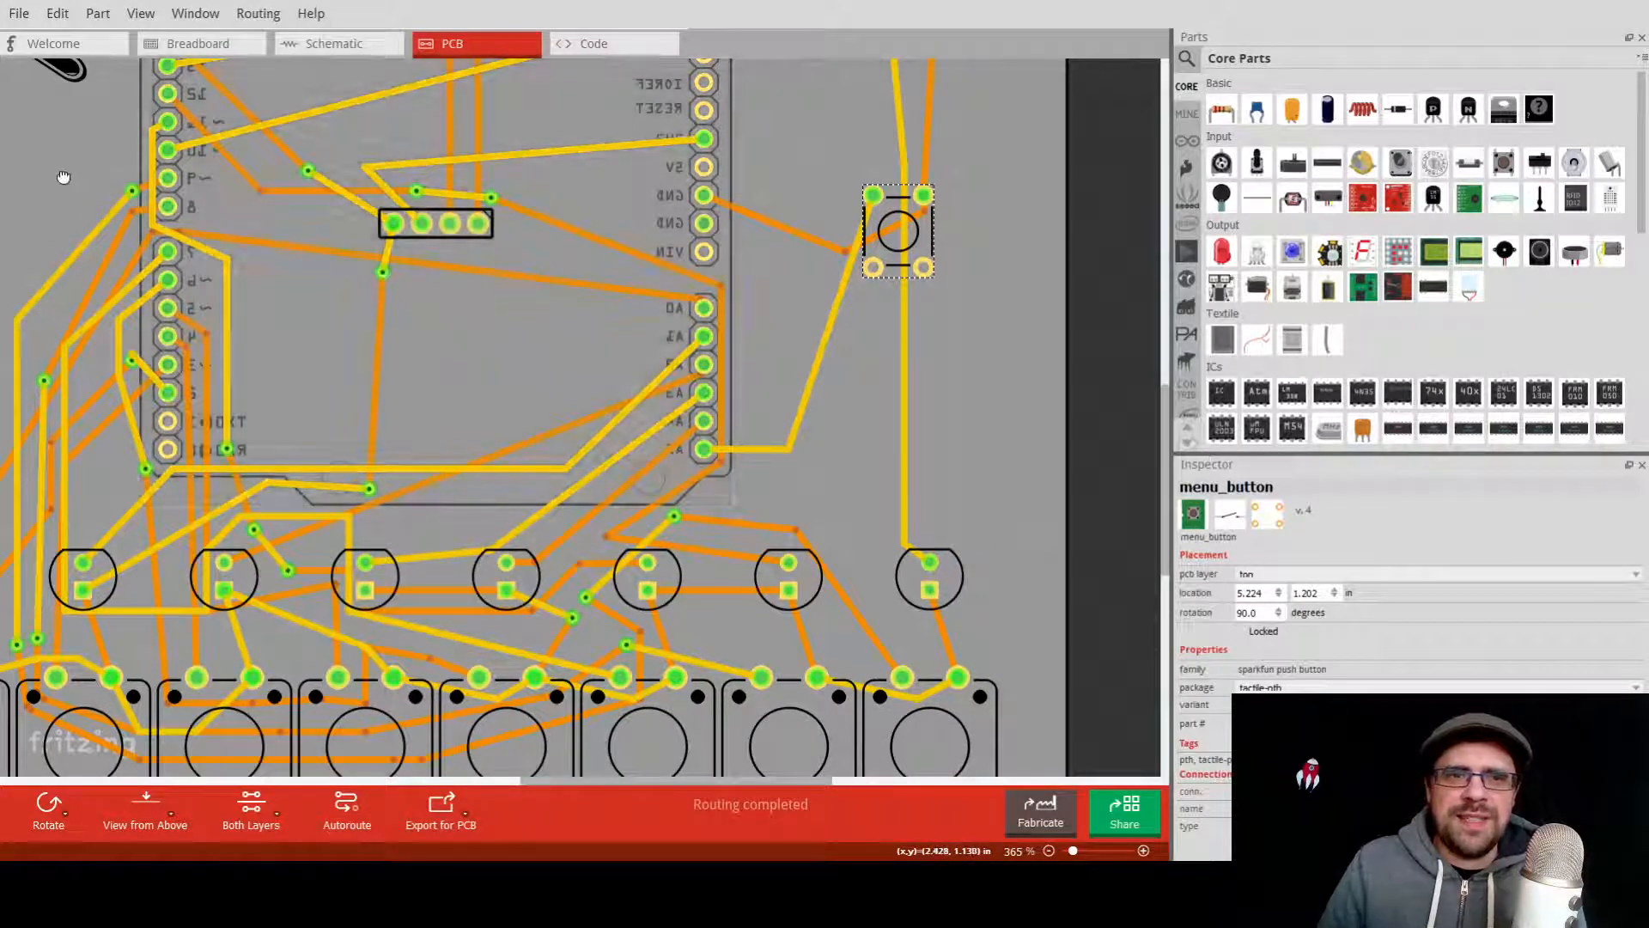
# Run the design rules check on the board to find parts and traces that are too close together.
pyautogui.moveTo(64, 179)
pyautogui.mouseDown(button='middle')
pyautogui.moveTo(425, 324)
pyautogui.moveTo(302, 254)
pyautogui.moveTo(158, 246)
pyautogui.mouseUp(button='middle')
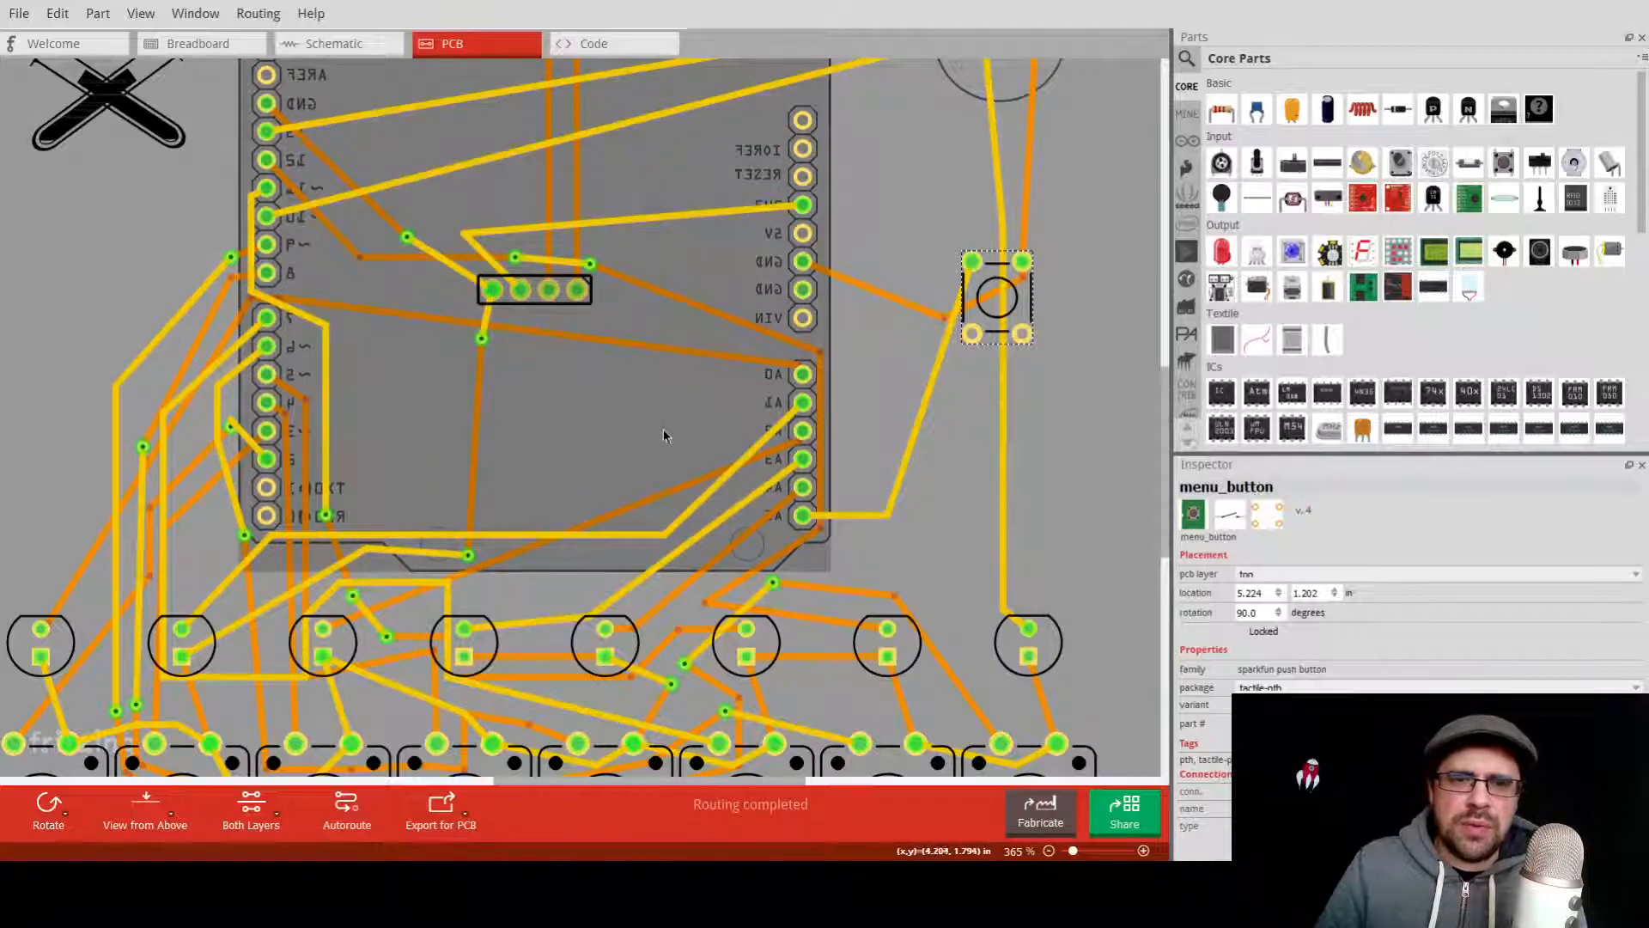
pyautogui.click(260, 15)
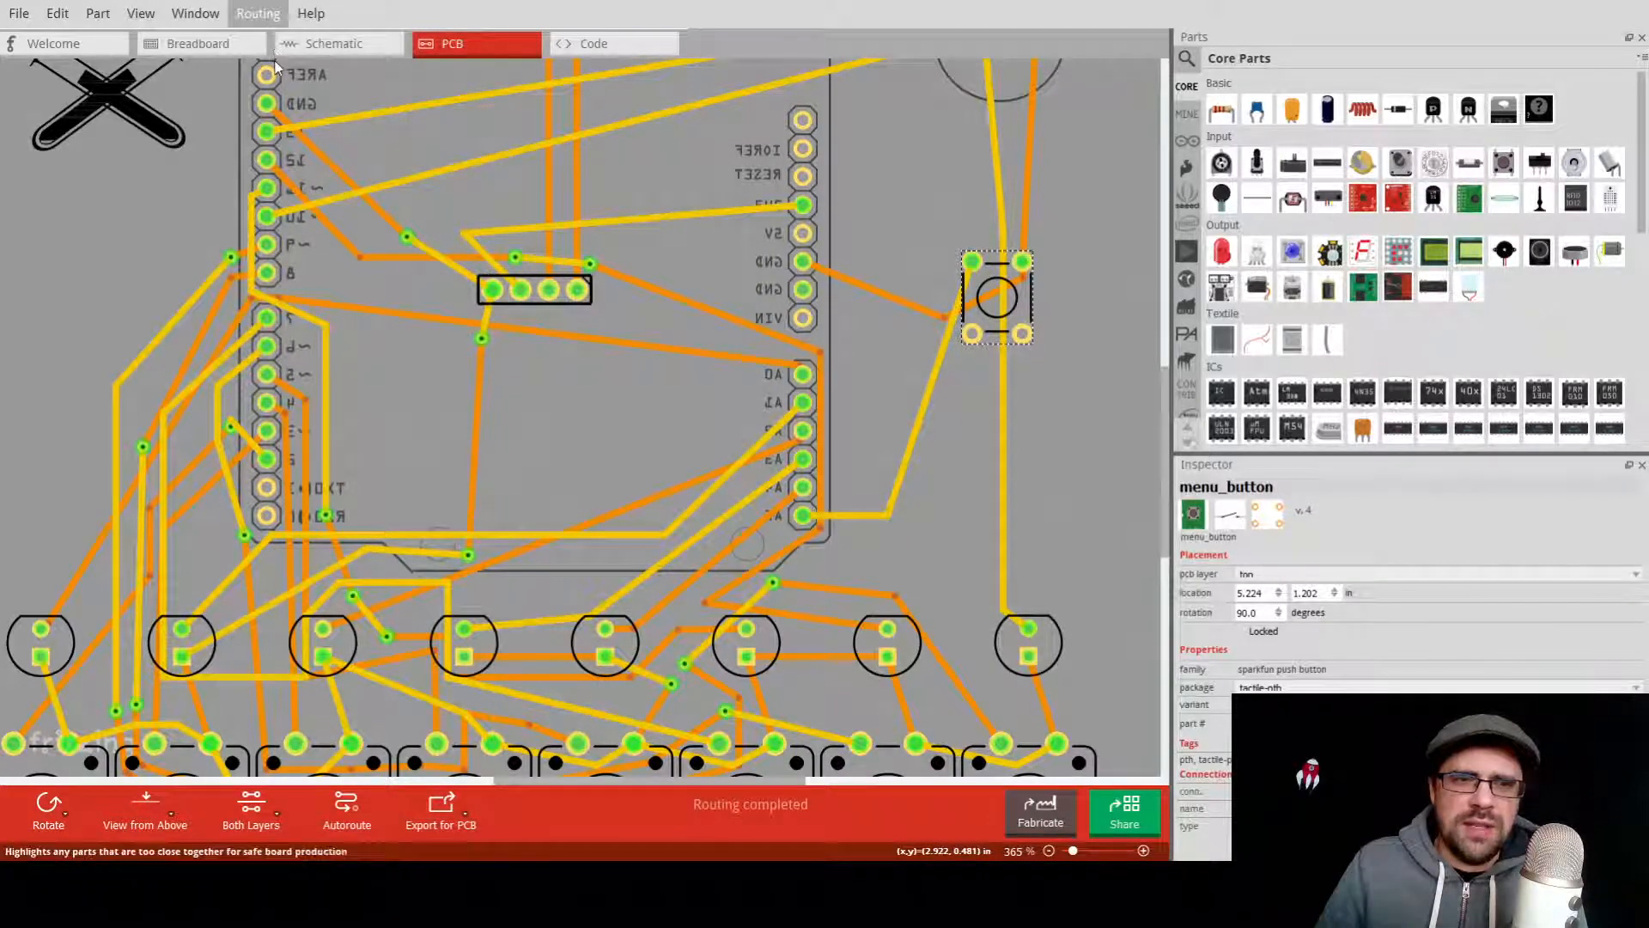
pyautogui.click(279, 179)
pyautogui.hotkey('ctrl', 'shift', '2')
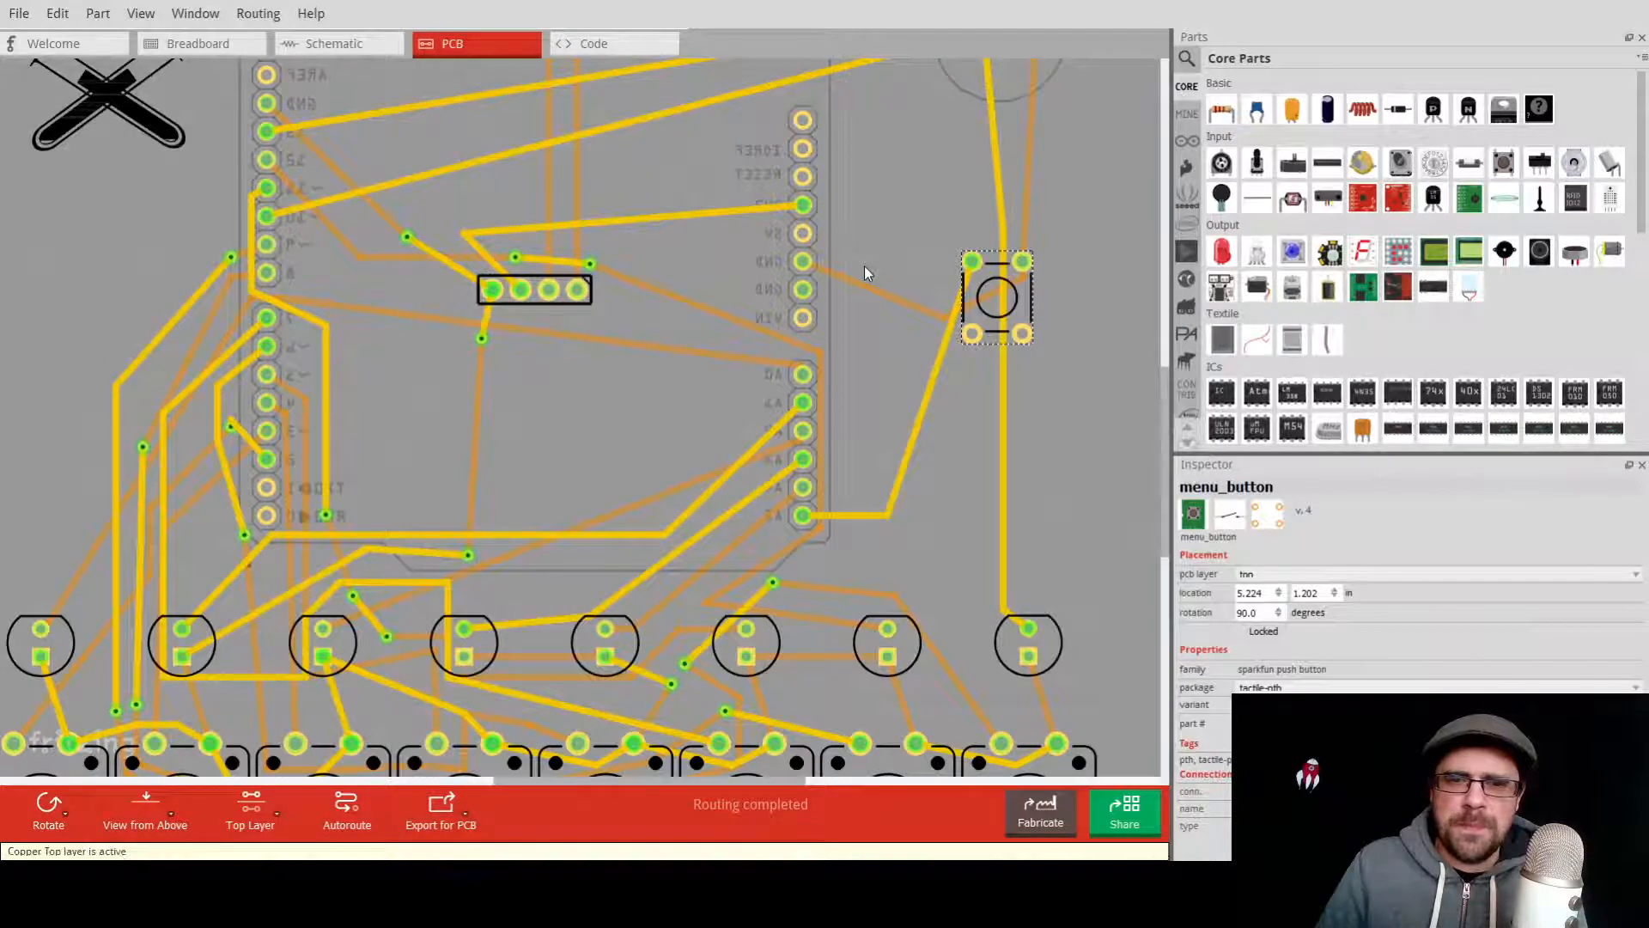
pyautogui.hotkey('ctrl', 'shift', '3')
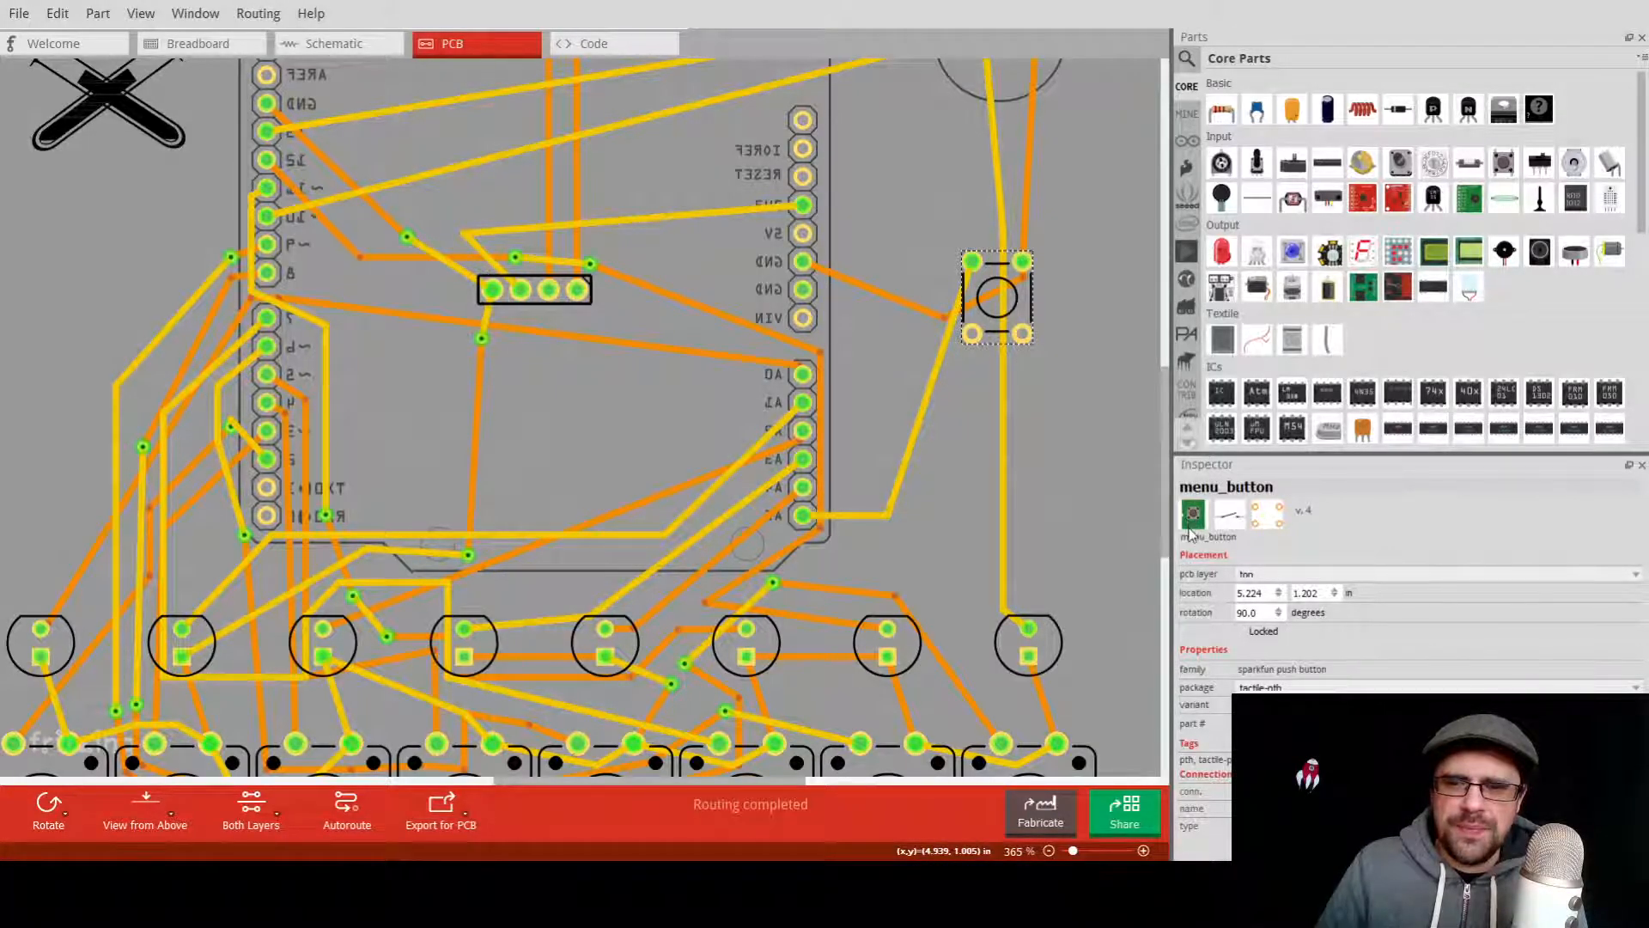
pyautogui.hotkey('ctrl', 'z')
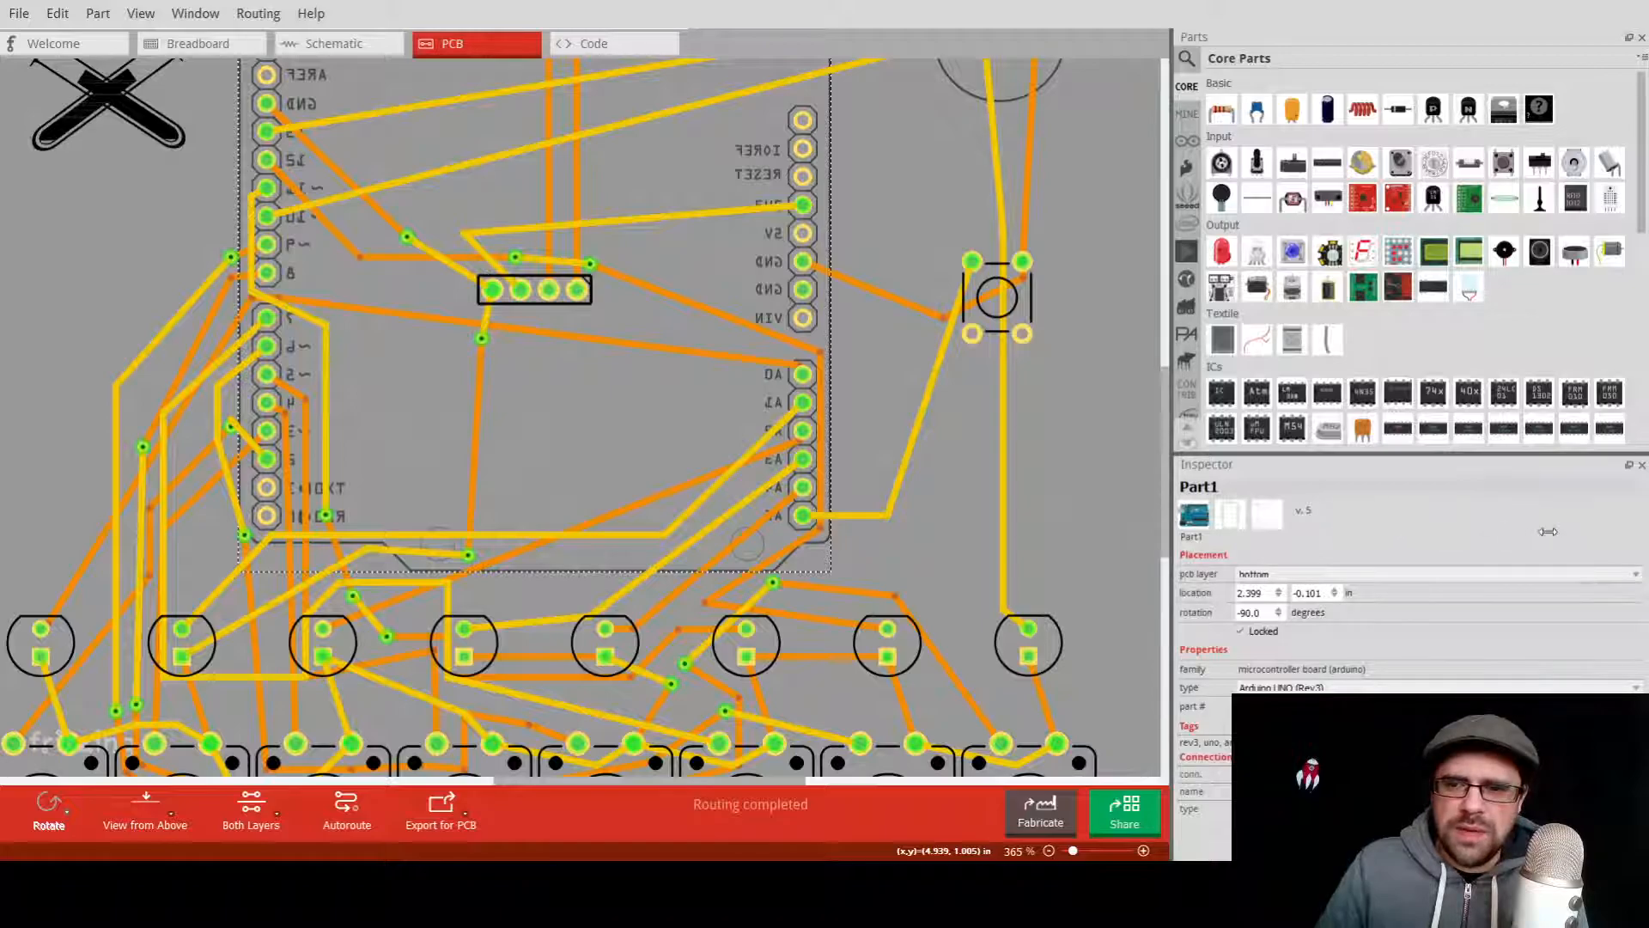
# Try to reroute the Arduino pin 11 trace by moving its upper bend away from the pins and its lower bend between pins 8 and 7.
pyautogui.moveTo(110, 227); pyautogui.dragTo(472, 315, button='middle')
pyautogui.keyDown('ctrl'); pyautogui.scroll(5, 601, 390); pyautogui.keyUp('ctrl')
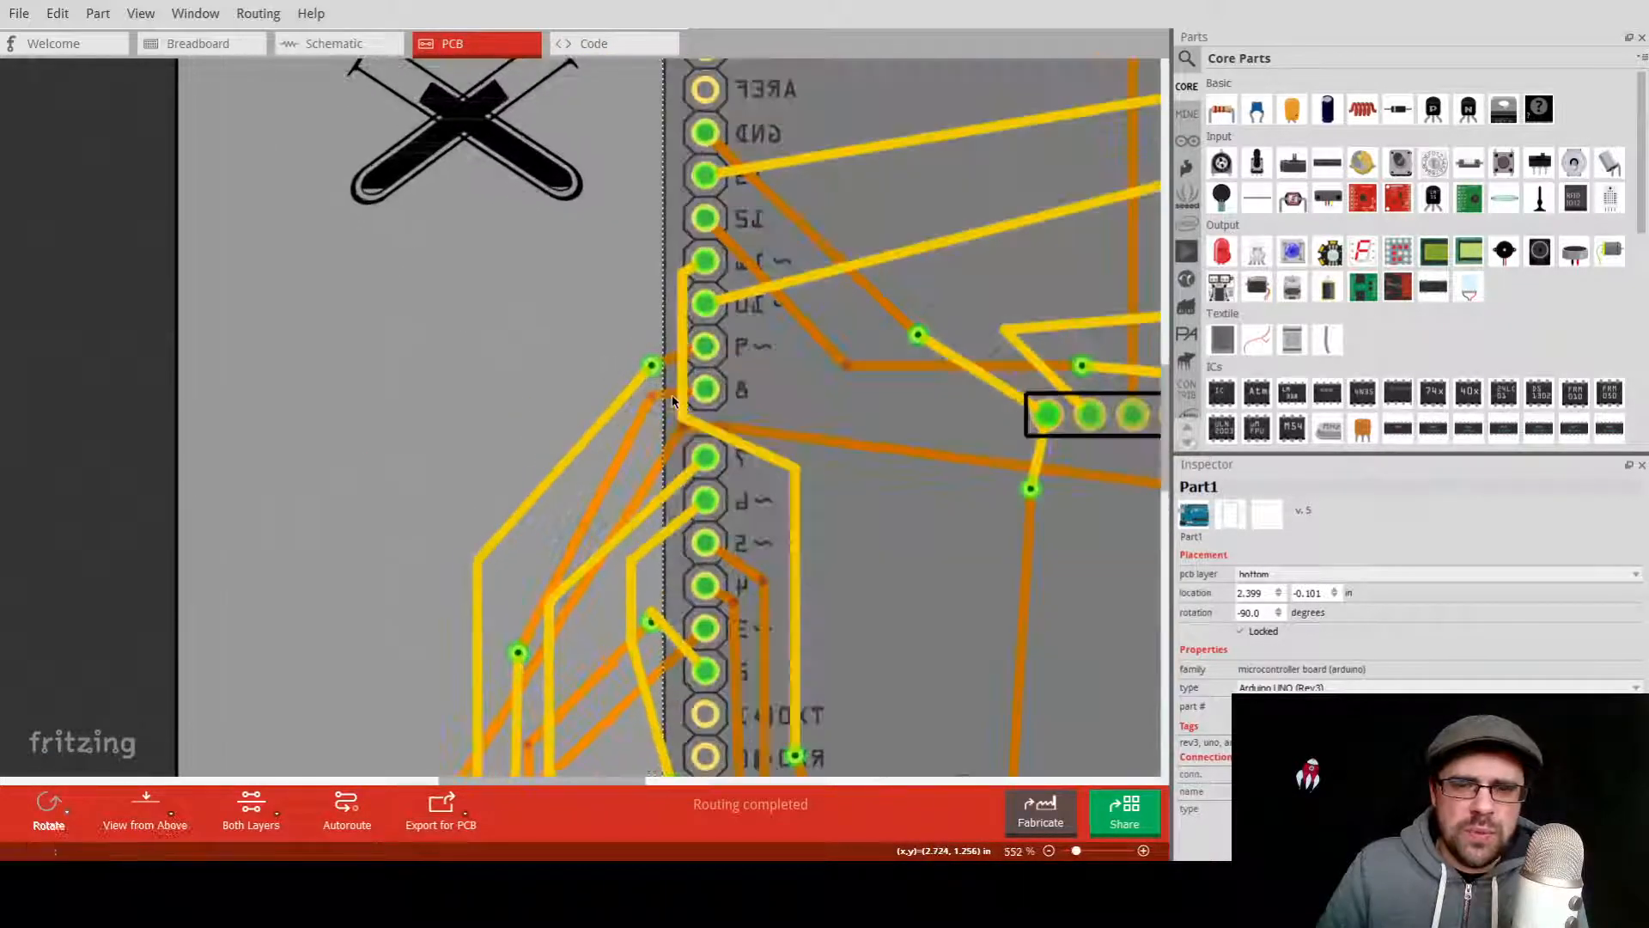
pyautogui.keyDown('ctrl'); pyautogui.scroll(5, 677, 396); pyautogui.keyUp('ctrl')
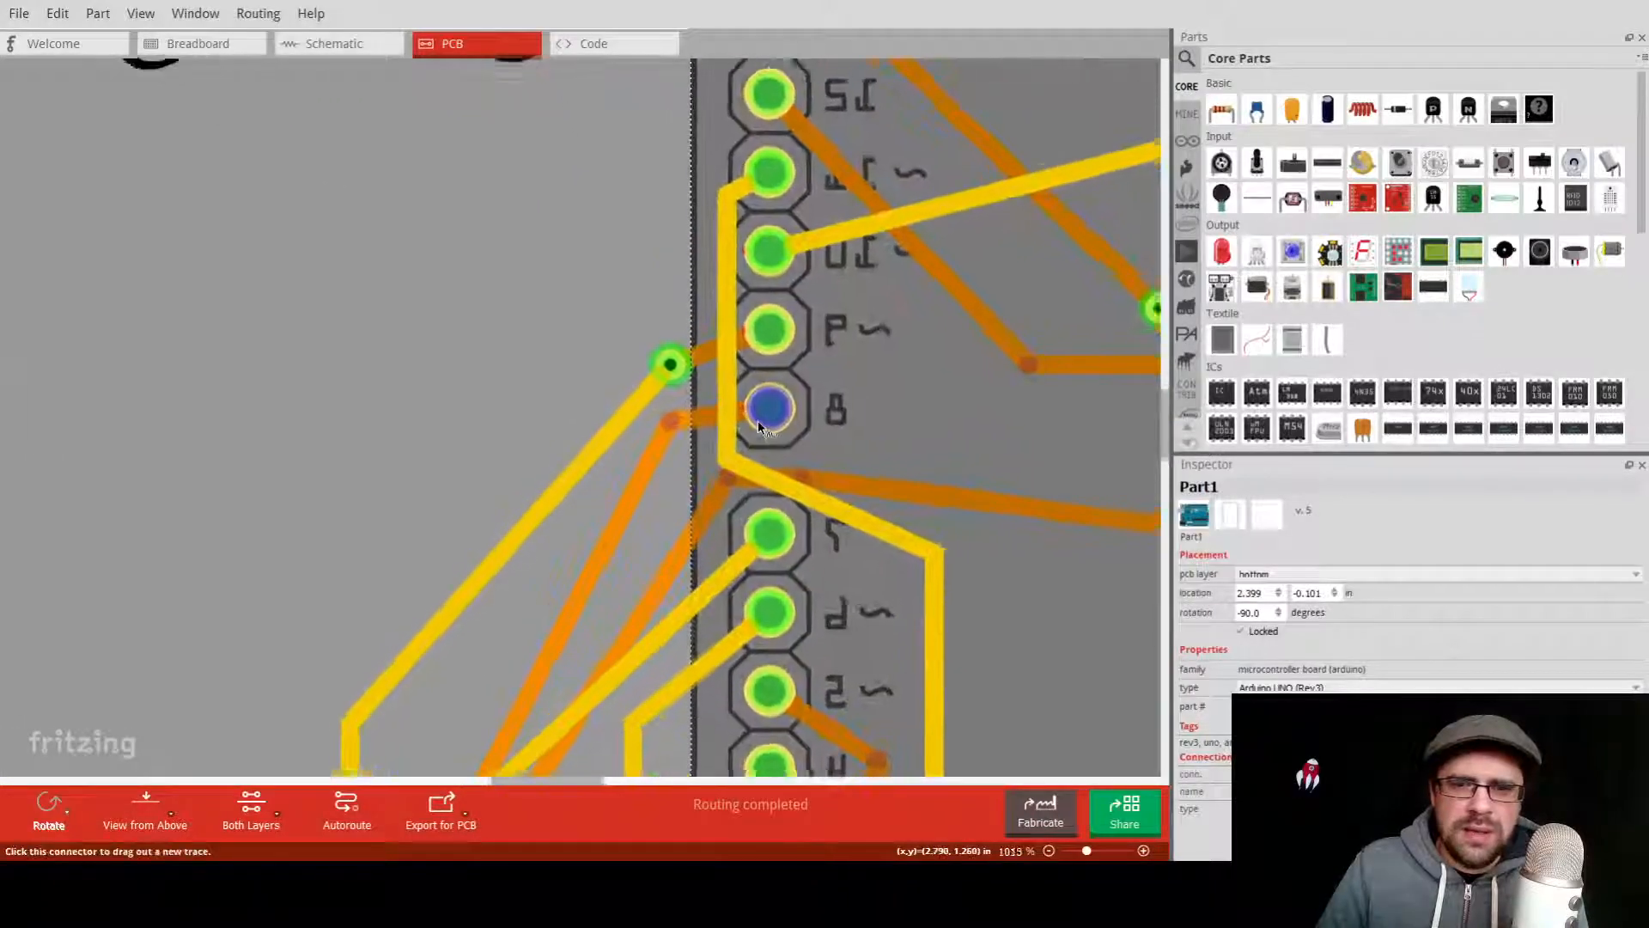
pyautogui.keyDown('ctrl'); pyautogui.scroll(1, 758, 420); pyautogui.keyUp('ctrl')
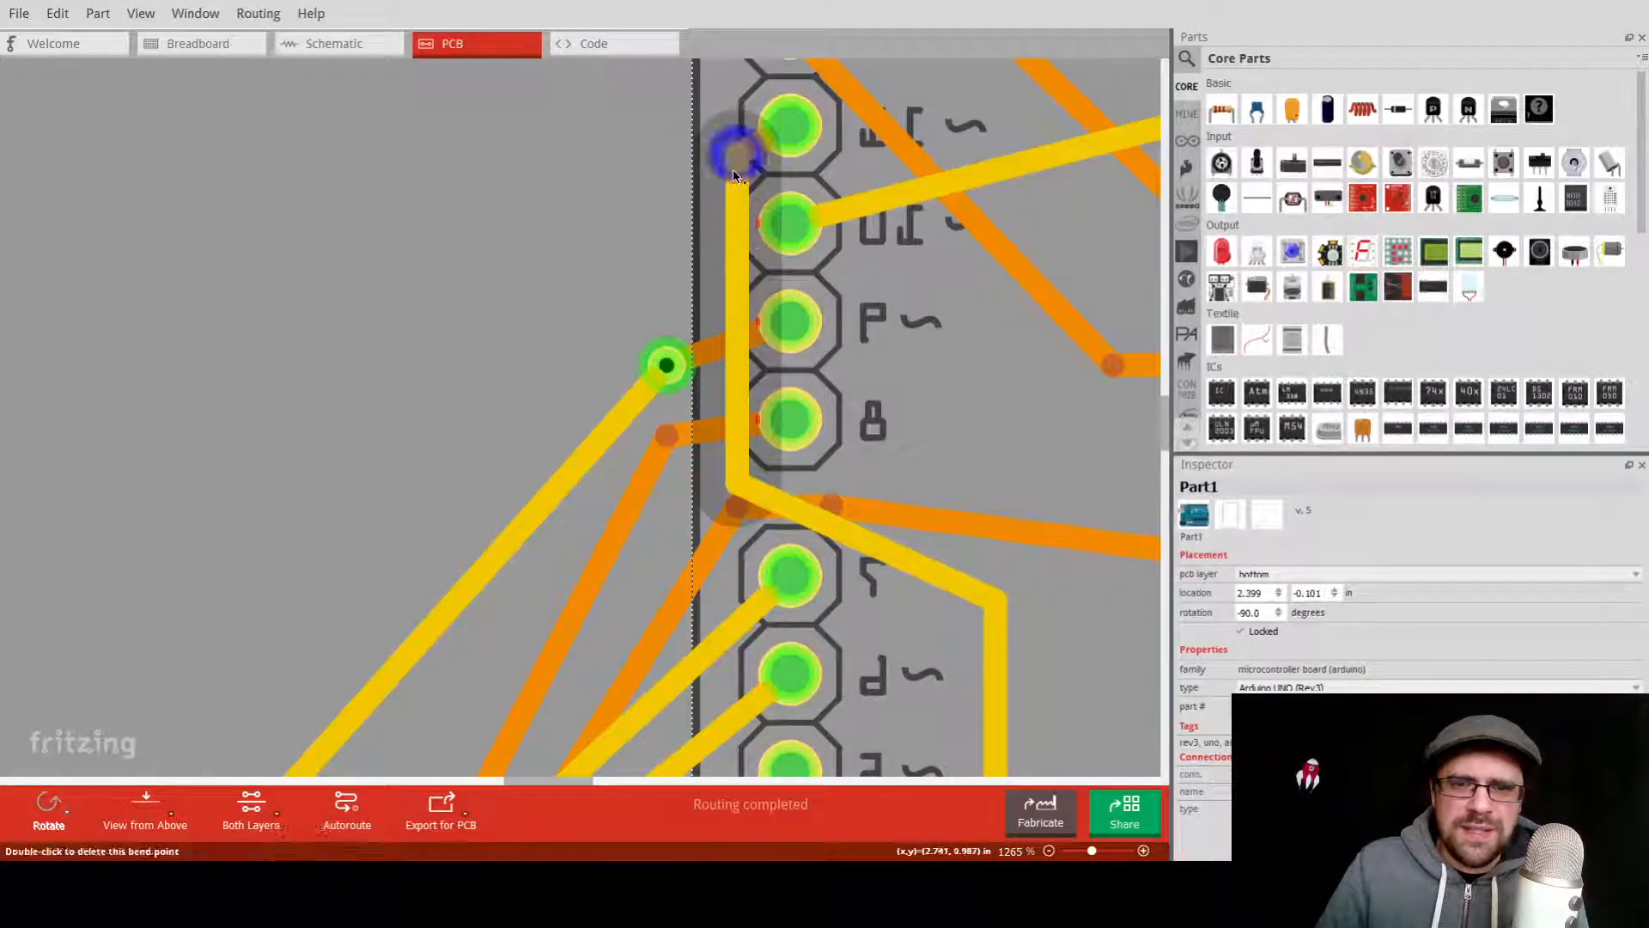
pyautogui.moveTo(737, 155)
pyautogui.mouseDown()
pyautogui.moveTo(692, 176)
pyautogui.moveTo(591, 83)
pyautogui.mouseUp()
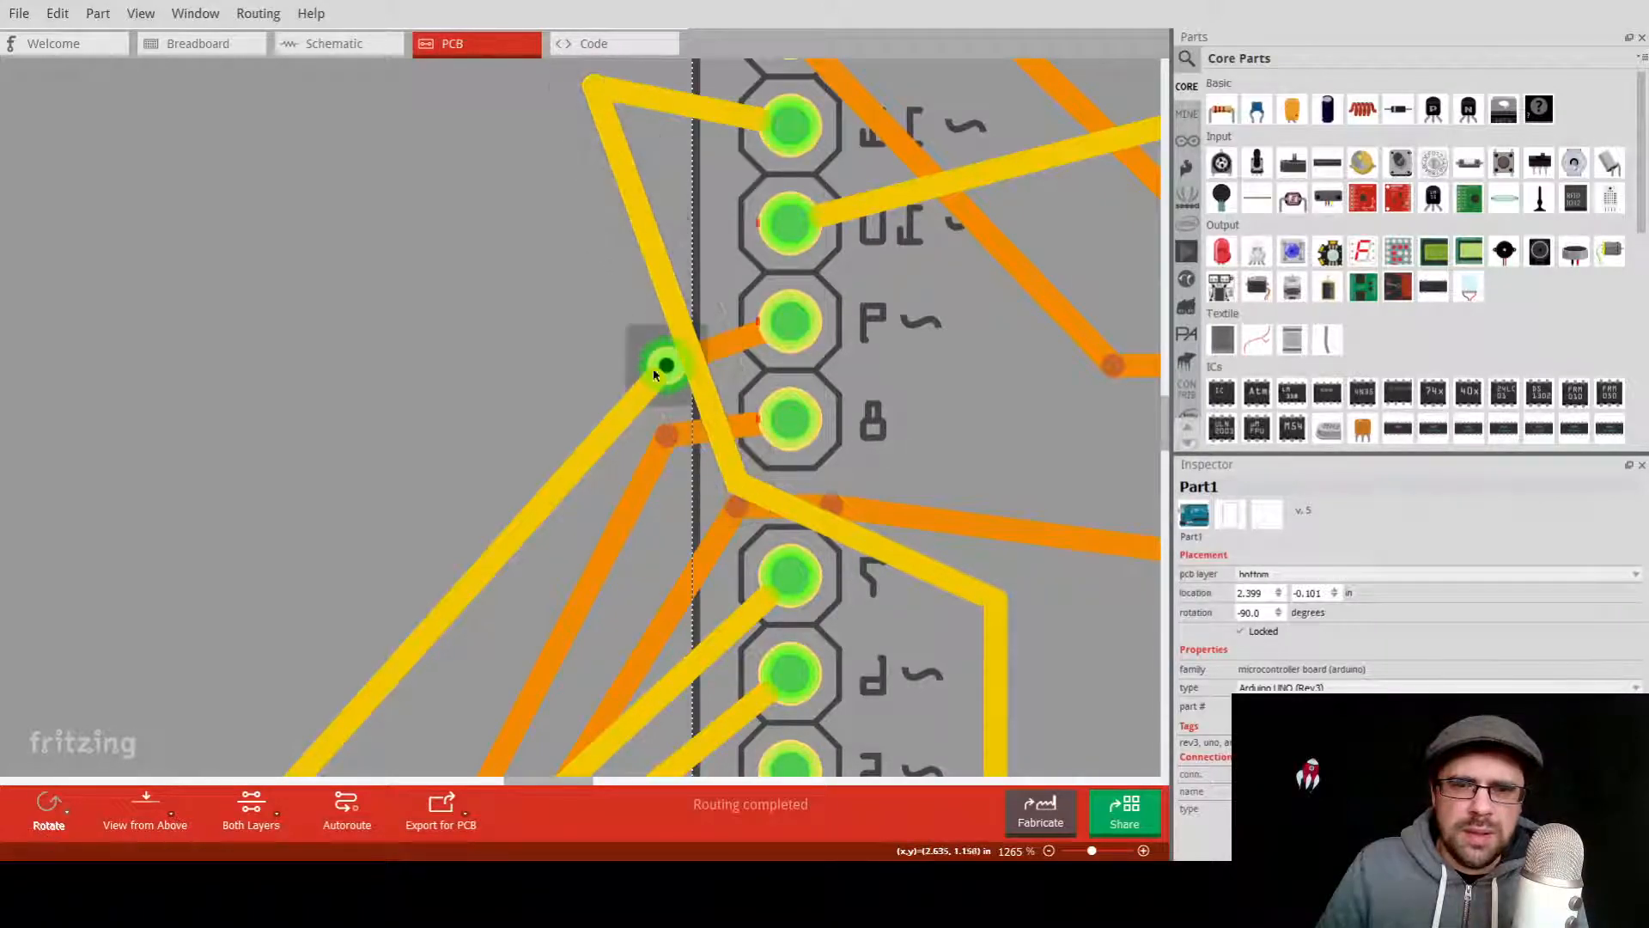
pyautogui.moveTo(738, 483)
pyautogui.mouseDown()
pyautogui.moveTo(746, 458)
pyautogui.moveTo(715, 467)
pyautogui.moveTo(767, 483)
pyautogui.mouseUp()
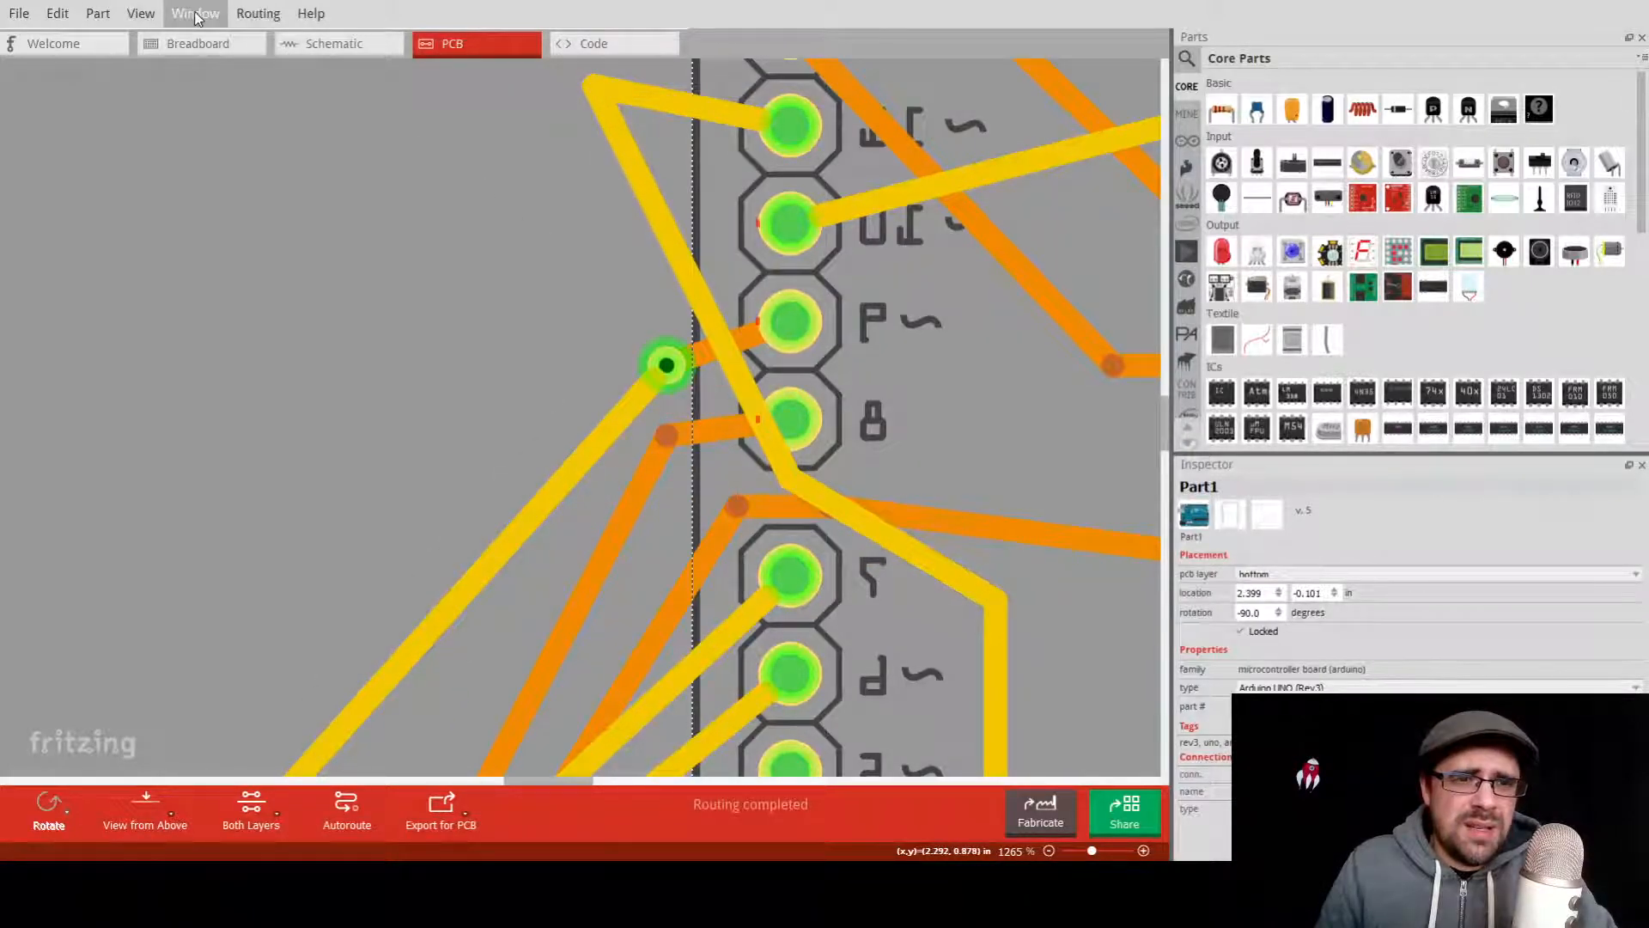
pyautogui.click(99, 15)
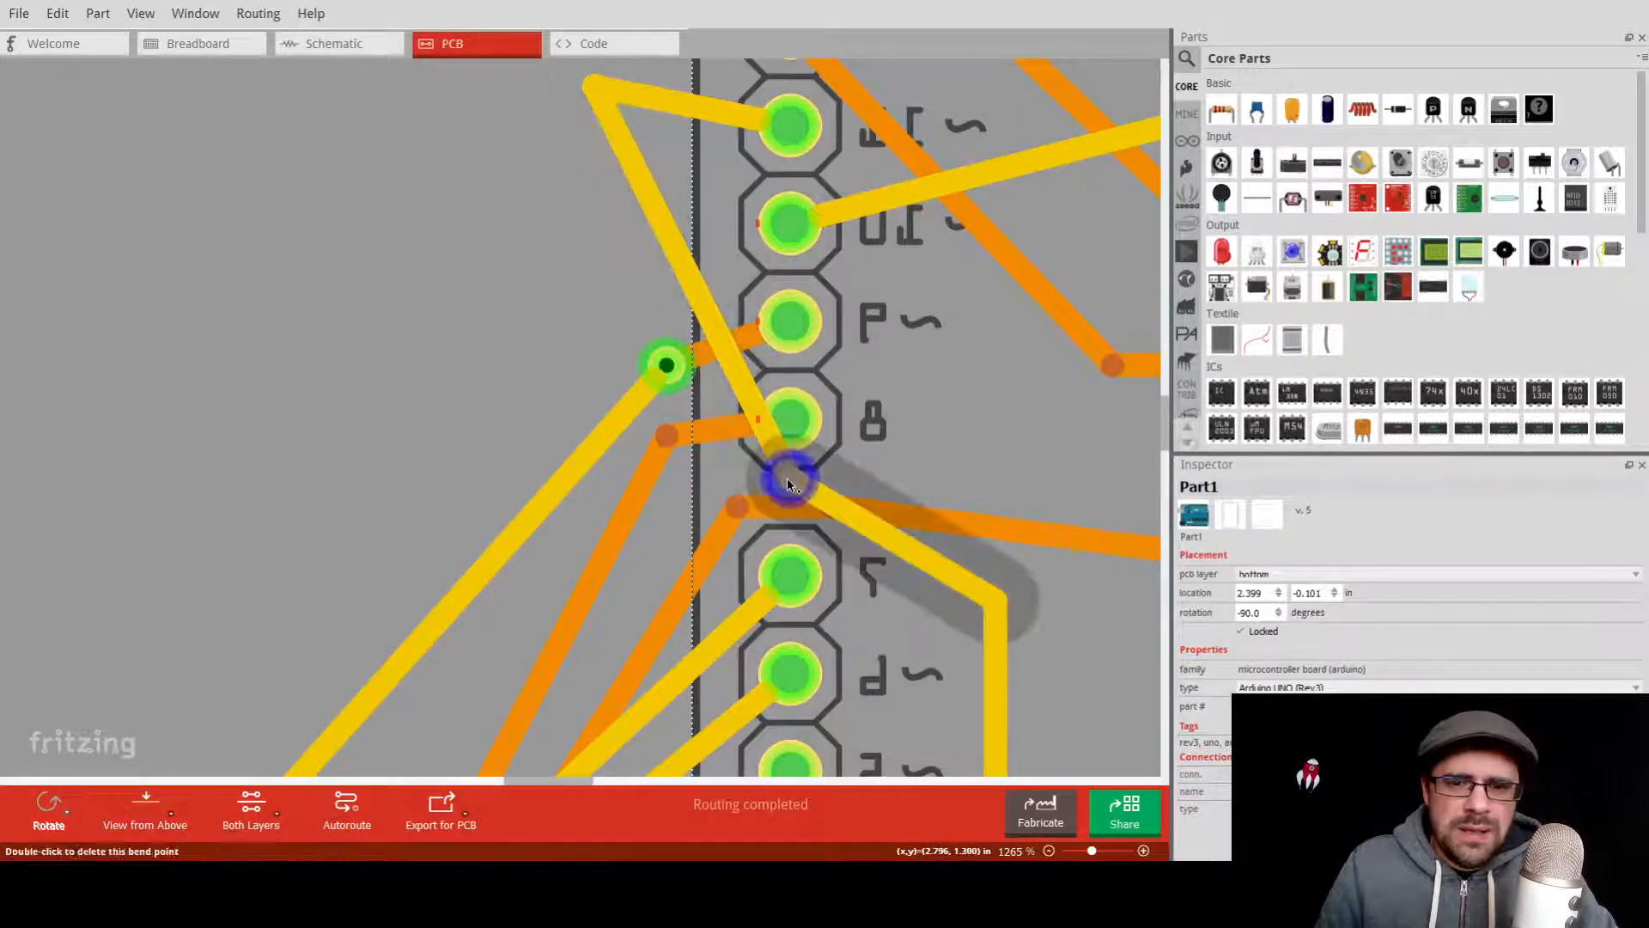
# Try to move the pin 11 trace's lower bend up to the inner side of pin 9 and remove the extra bend beside it.
pyautogui.click(787, 477)
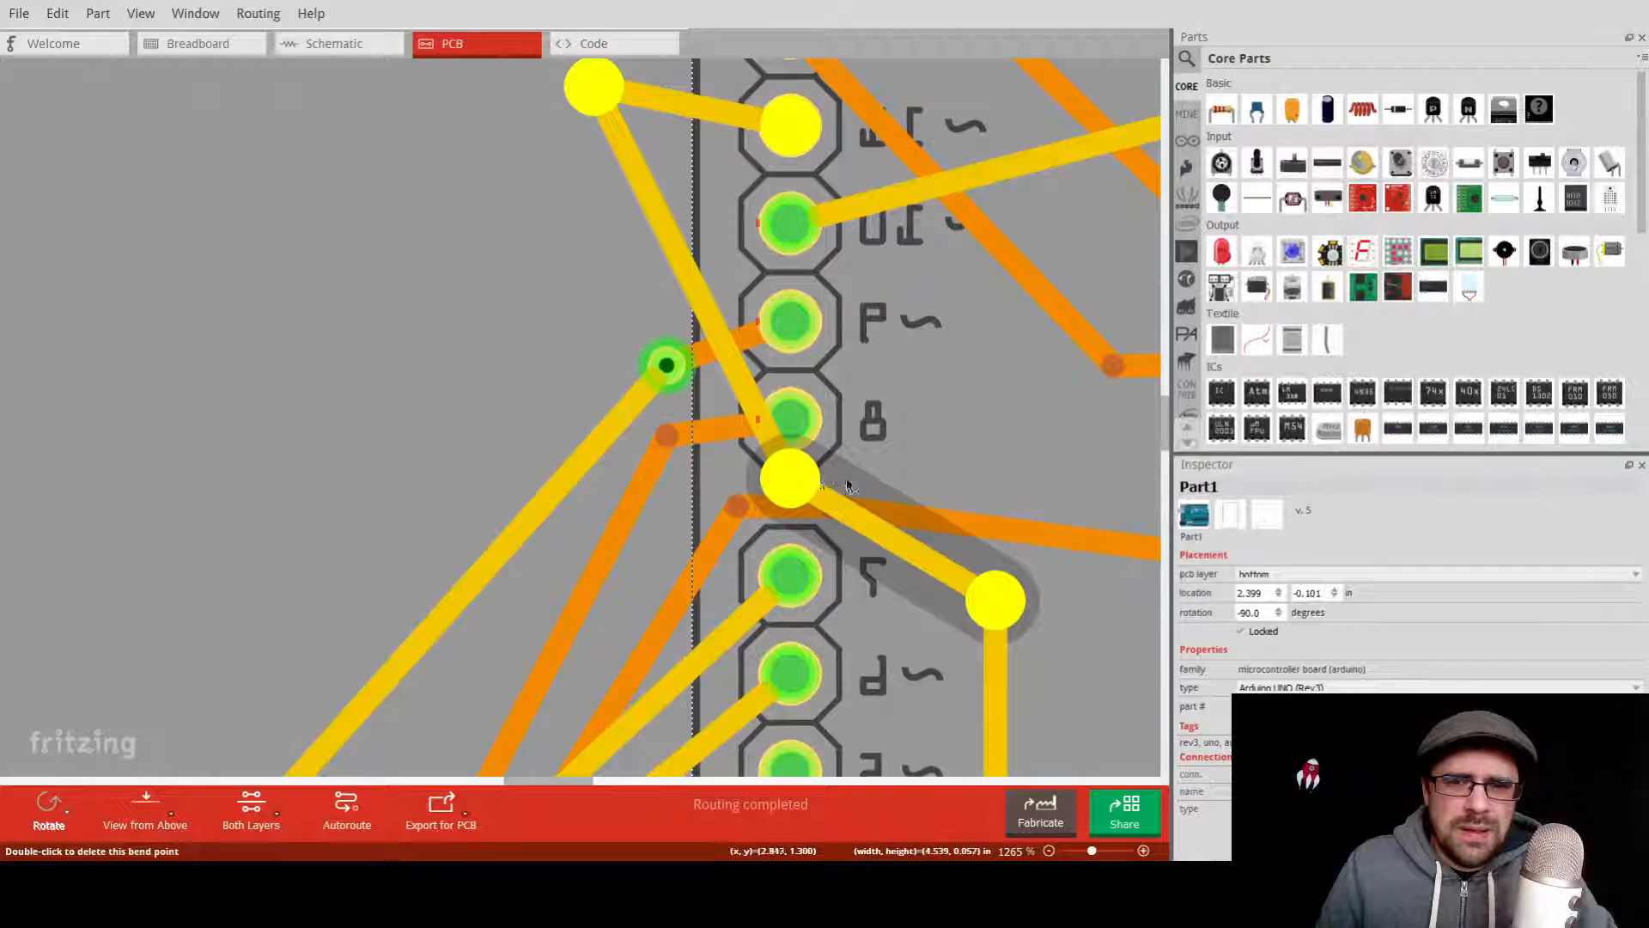
pyautogui.moveTo(787, 478)
pyautogui.mouseDown()
pyautogui.moveTo(951, 447)
pyautogui.moveTo(913, 462)
pyautogui.moveTo(880, 311)
pyautogui.mouseUp()
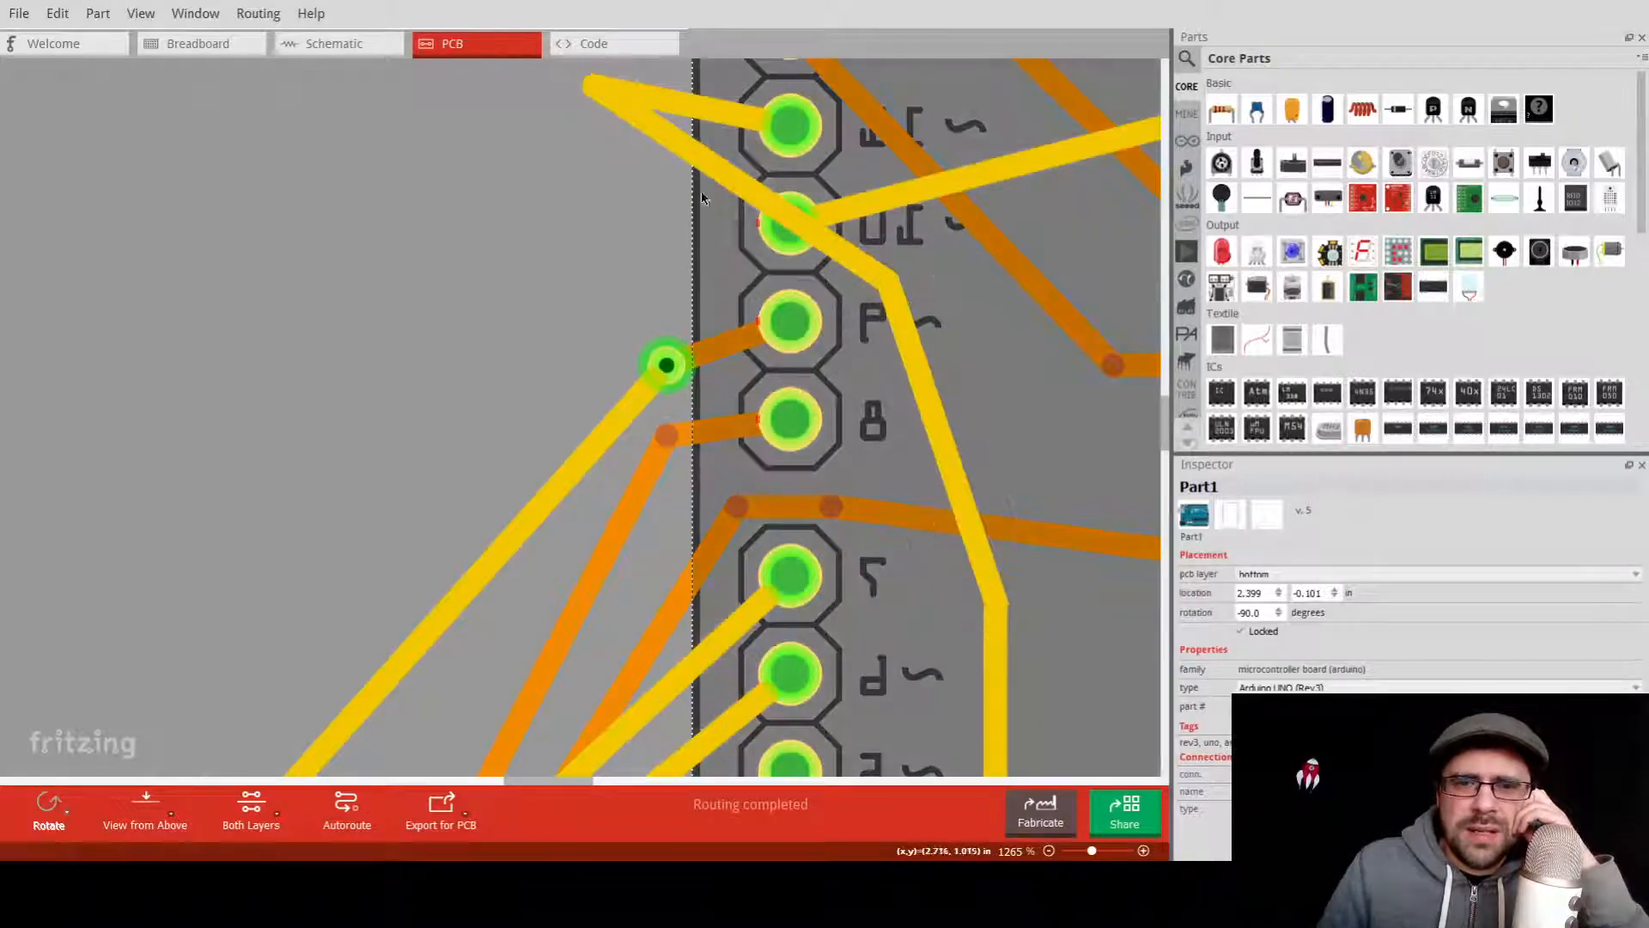
pyautogui.moveTo(606, 91)
pyautogui.mouseDown()
pyautogui.moveTo(608, 184)
pyautogui.moveTo(707, 184)
pyautogui.moveTo(675, 249)
pyautogui.moveTo(639, 176)
pyautogui.moveTo(728, 225)
pyautogui.moveTo(697, 256)
pyautogui.mouseUp()
pyautogui.click(692, 282)
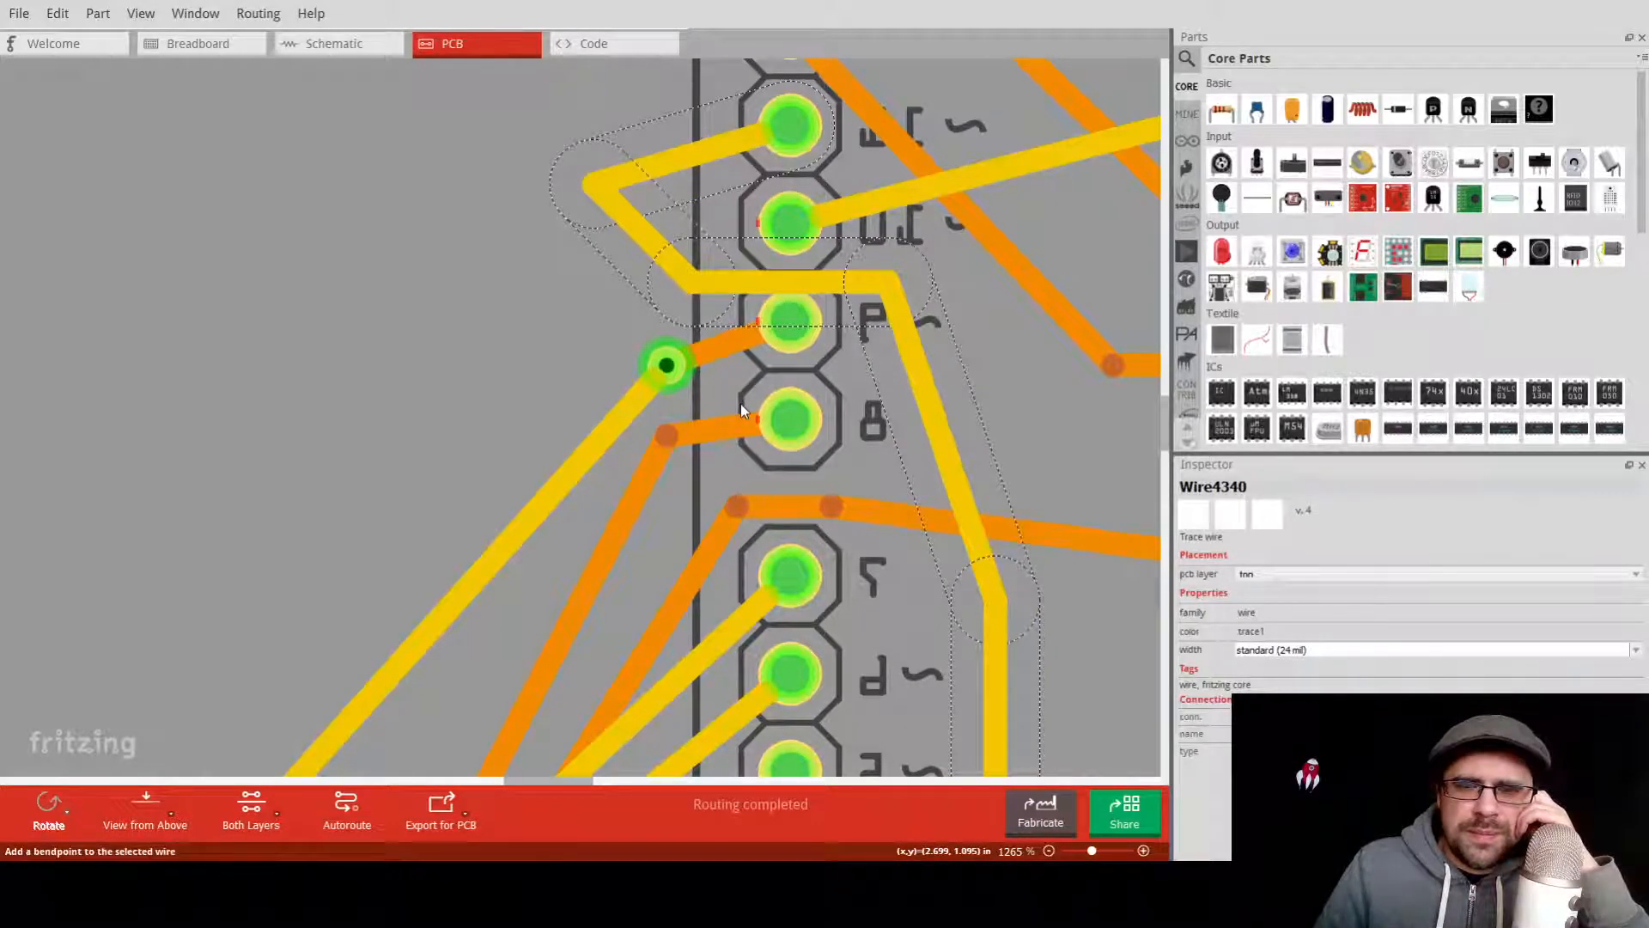
pyautogui.doubleClick(720, 275)
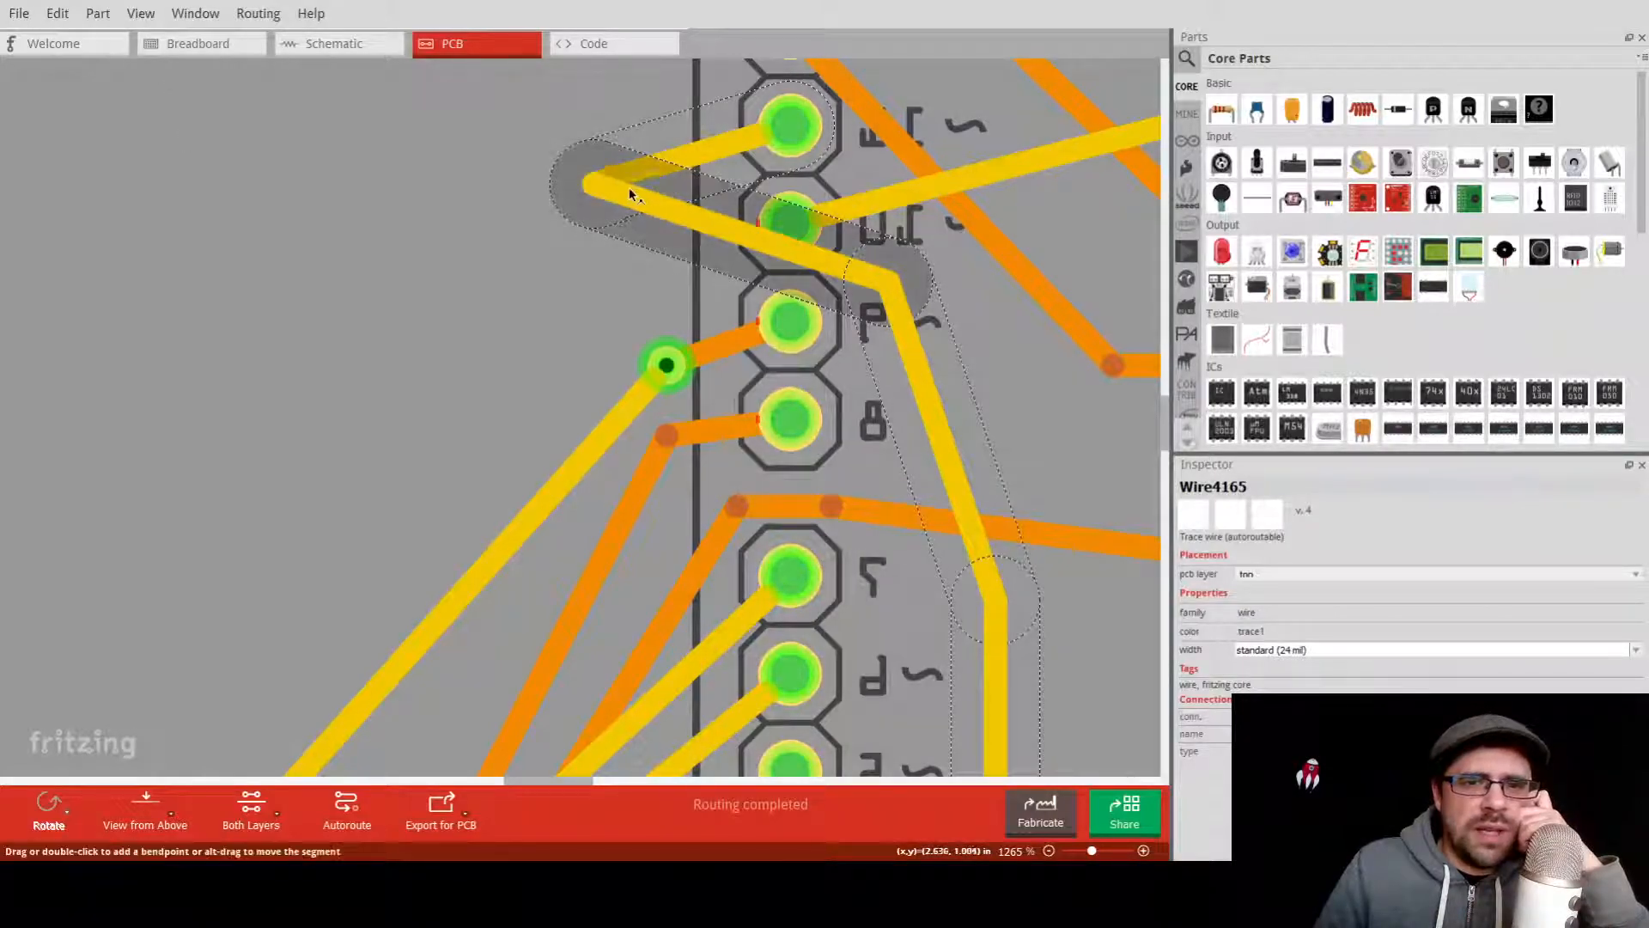
# Try to square the pin 11 trace around pin 10, crossing between pins 10 and 9, and rerun the design rules check.
pyautogui.moveTo(589, 177)
pyautogui.mouseDown()
pyautogui.moveTo(607, 192)
pyautogui.moveTo(602, 253)
pyautogui.mouseUp()
pyautogui.moveTo(895, 287); pyautogui.dragTo(920, 282)
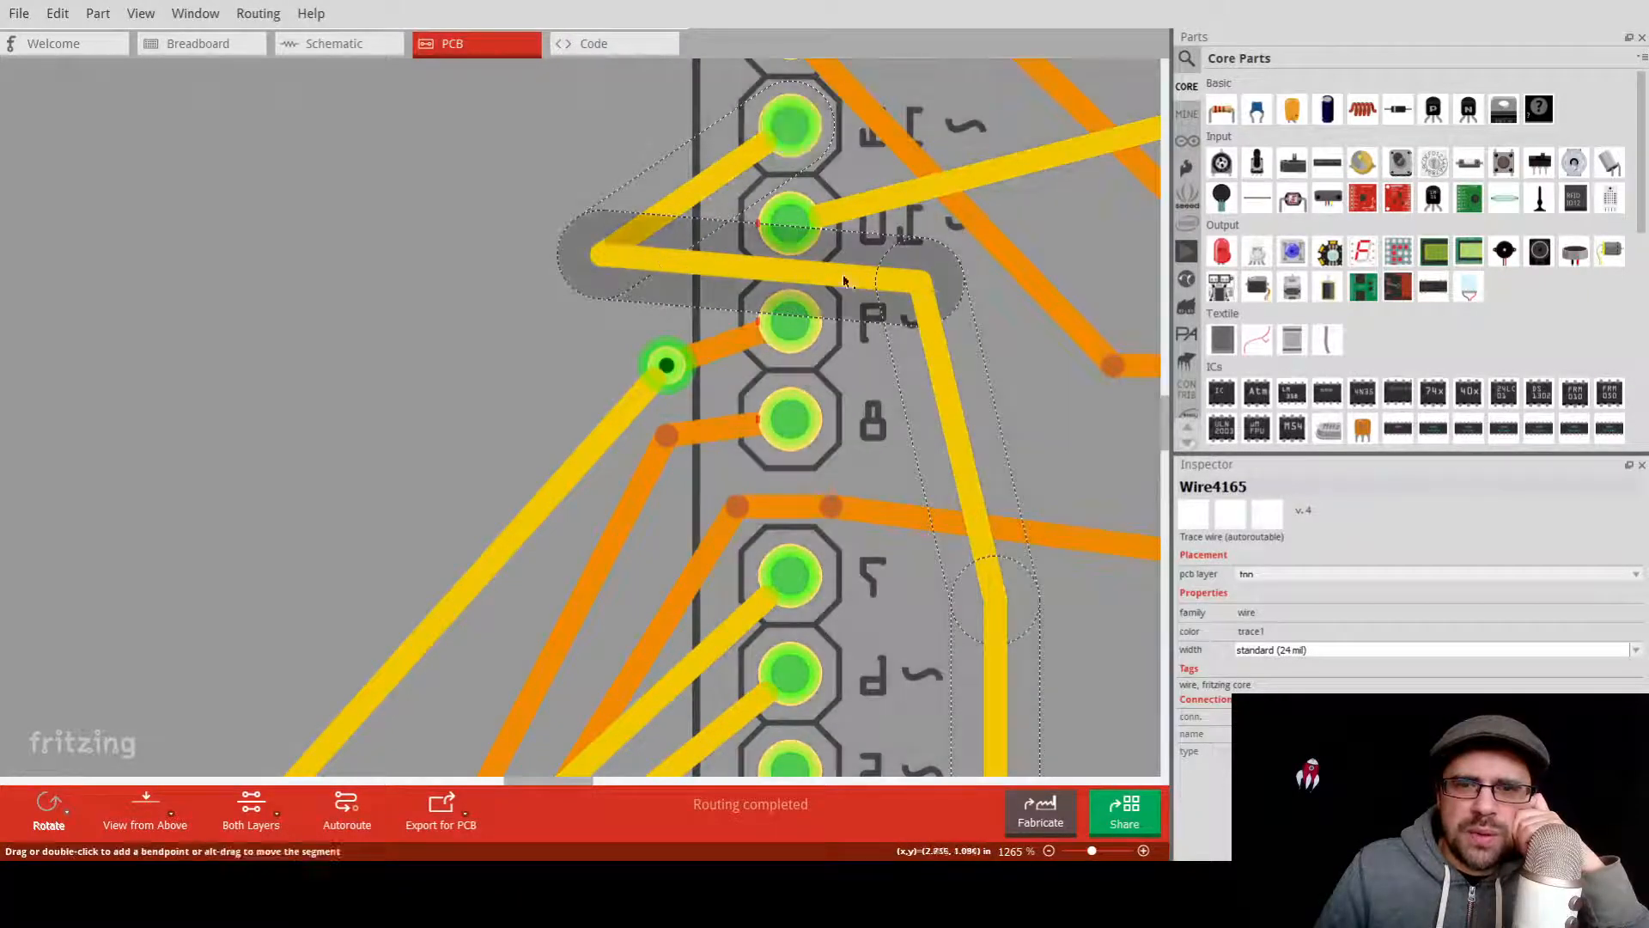
pyautogui.moveTo(920, 284); pyautogui.dragTo(921, 272)
pyautogui.moveTo(601, 256); pyautogui.dragTo(632, 270)
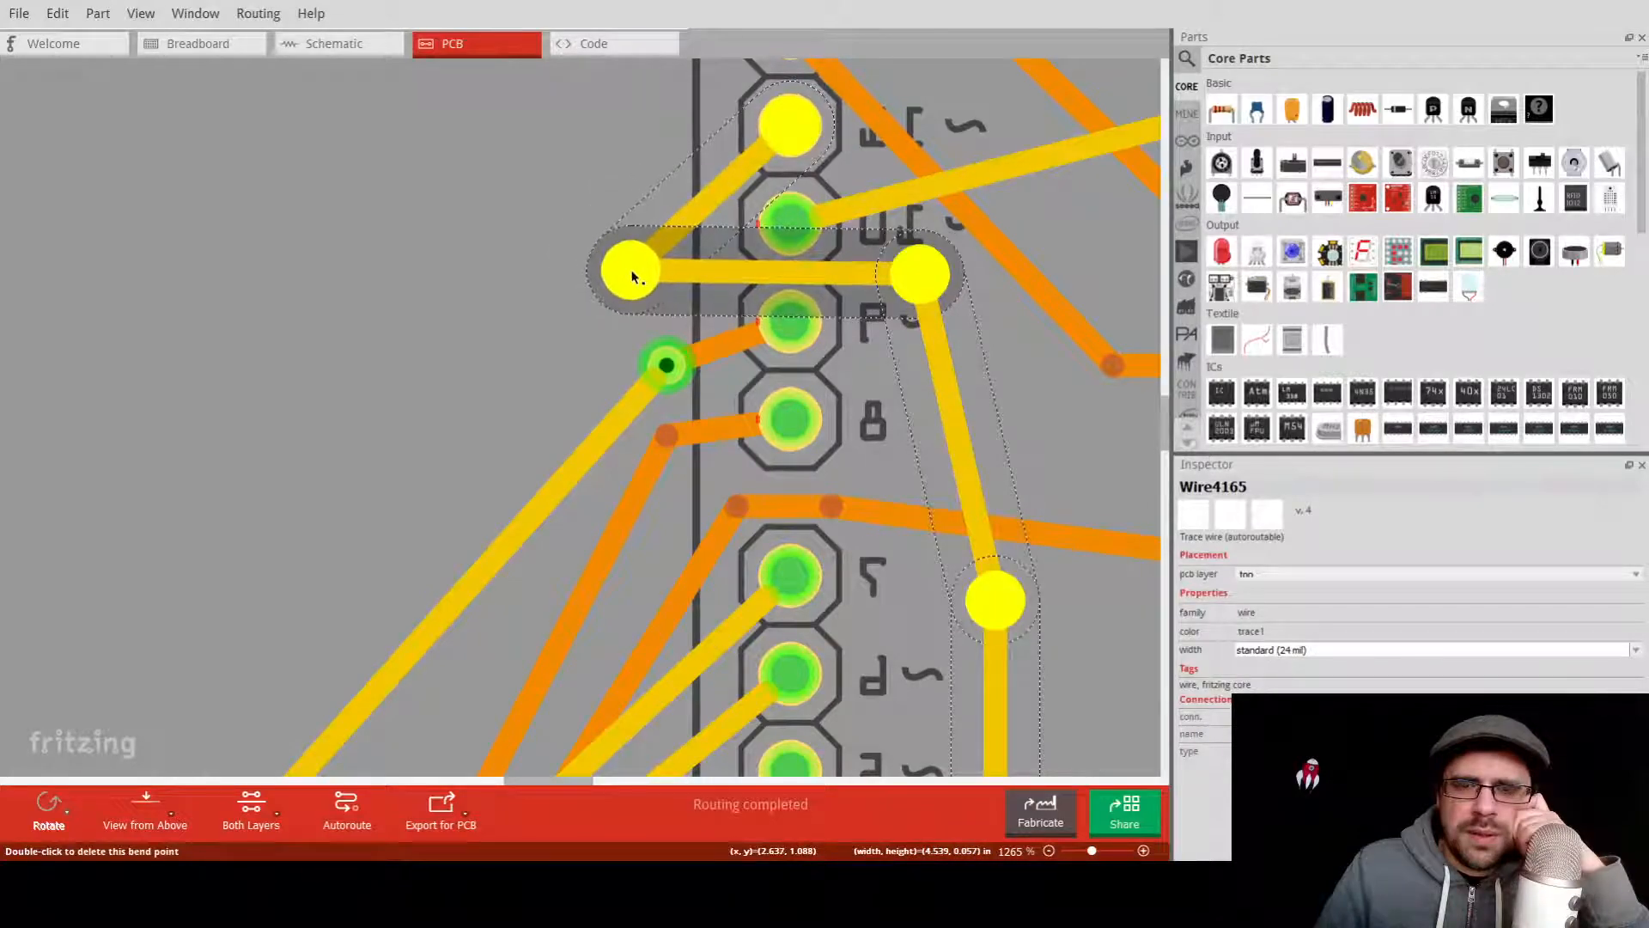
pyautogui.click(501, 281)
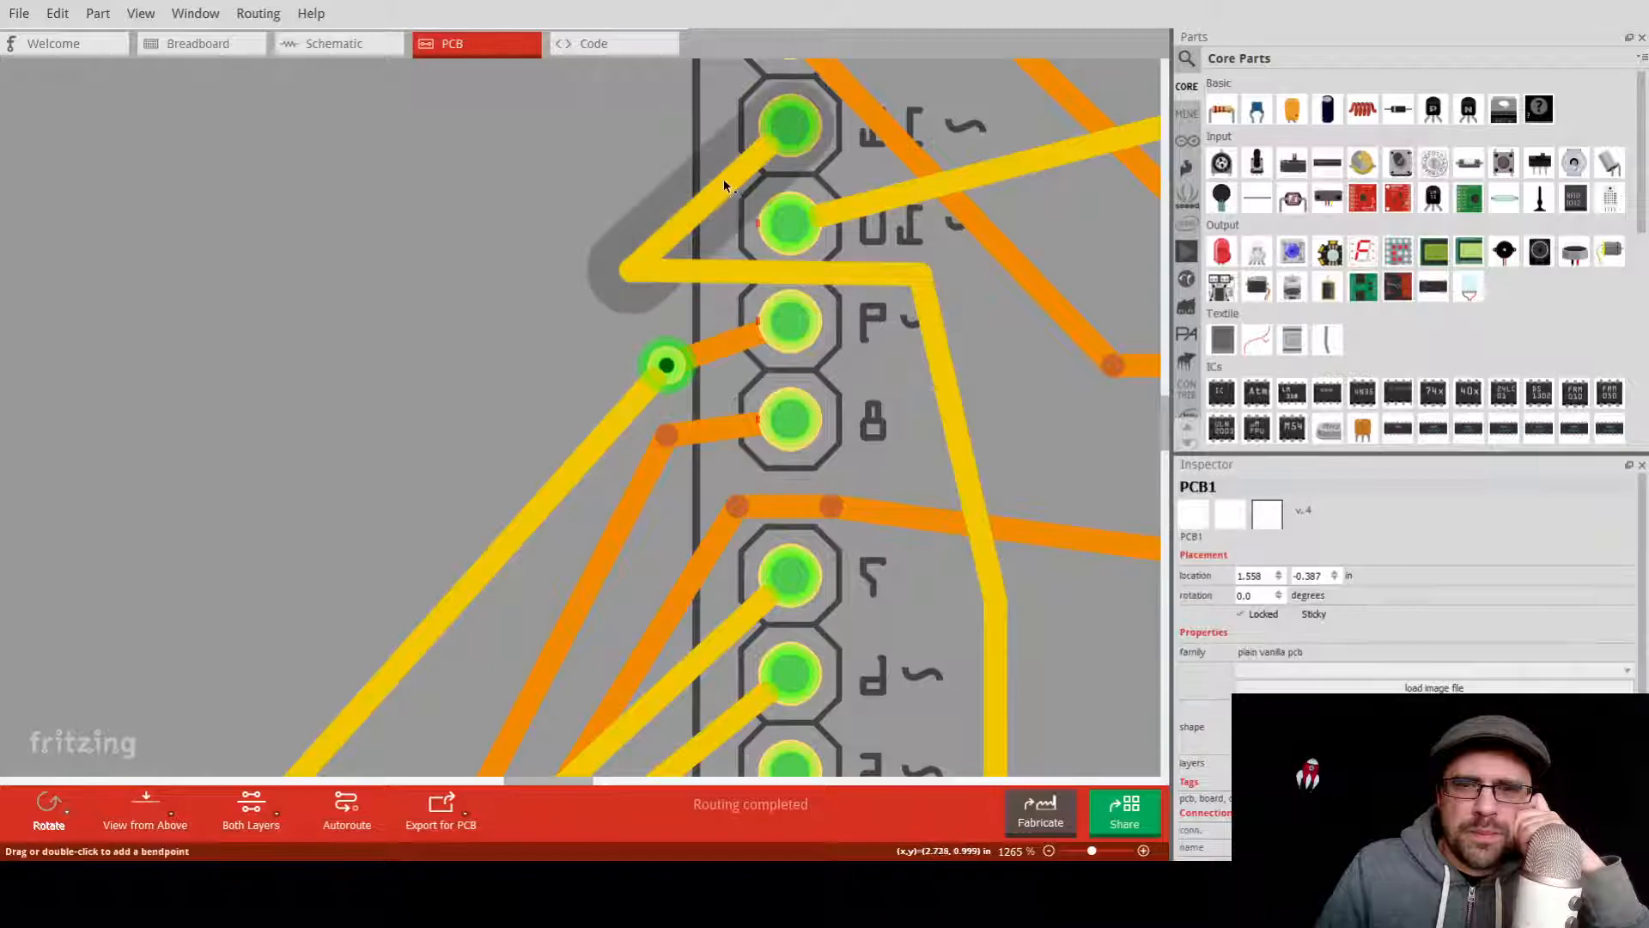
pyautogui.moveTo(732, 196)
pyautogui.mouseDown()
pyautogui.moveTo(728, 177)
pyautogui.moveTo(657, 164)
pyautogui.moveTo(631, 138)
pyautogui.mouseUp()
pyautogui.click(490, 200)
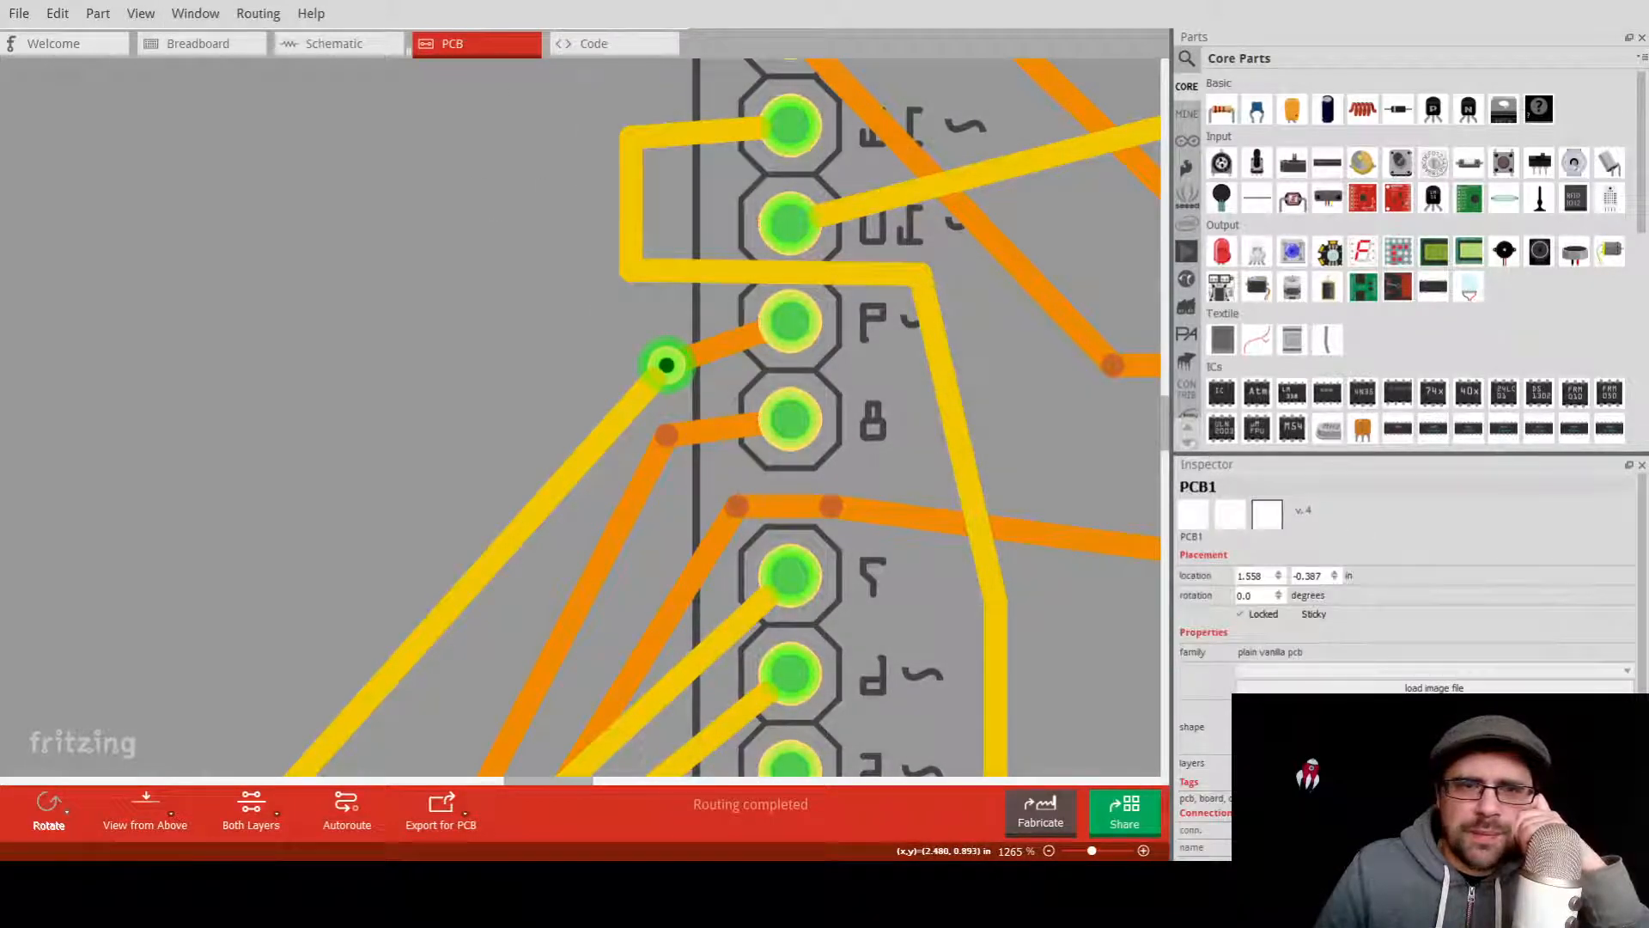
pyautogui.click(258, 13)
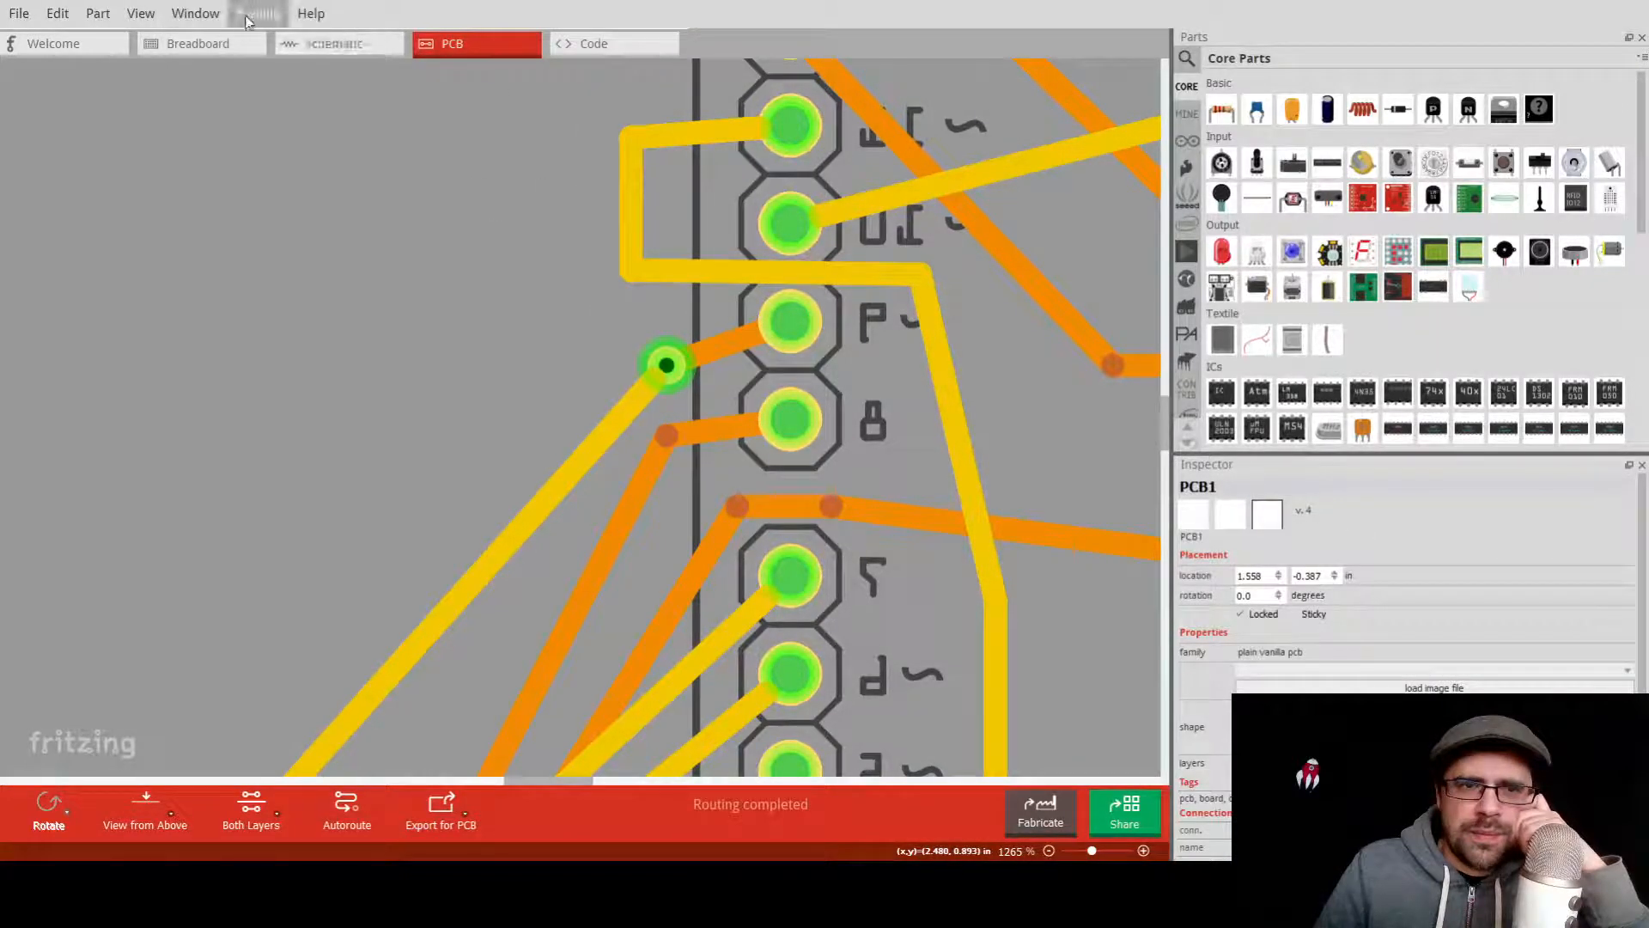
pyautogui.click(305, 62)
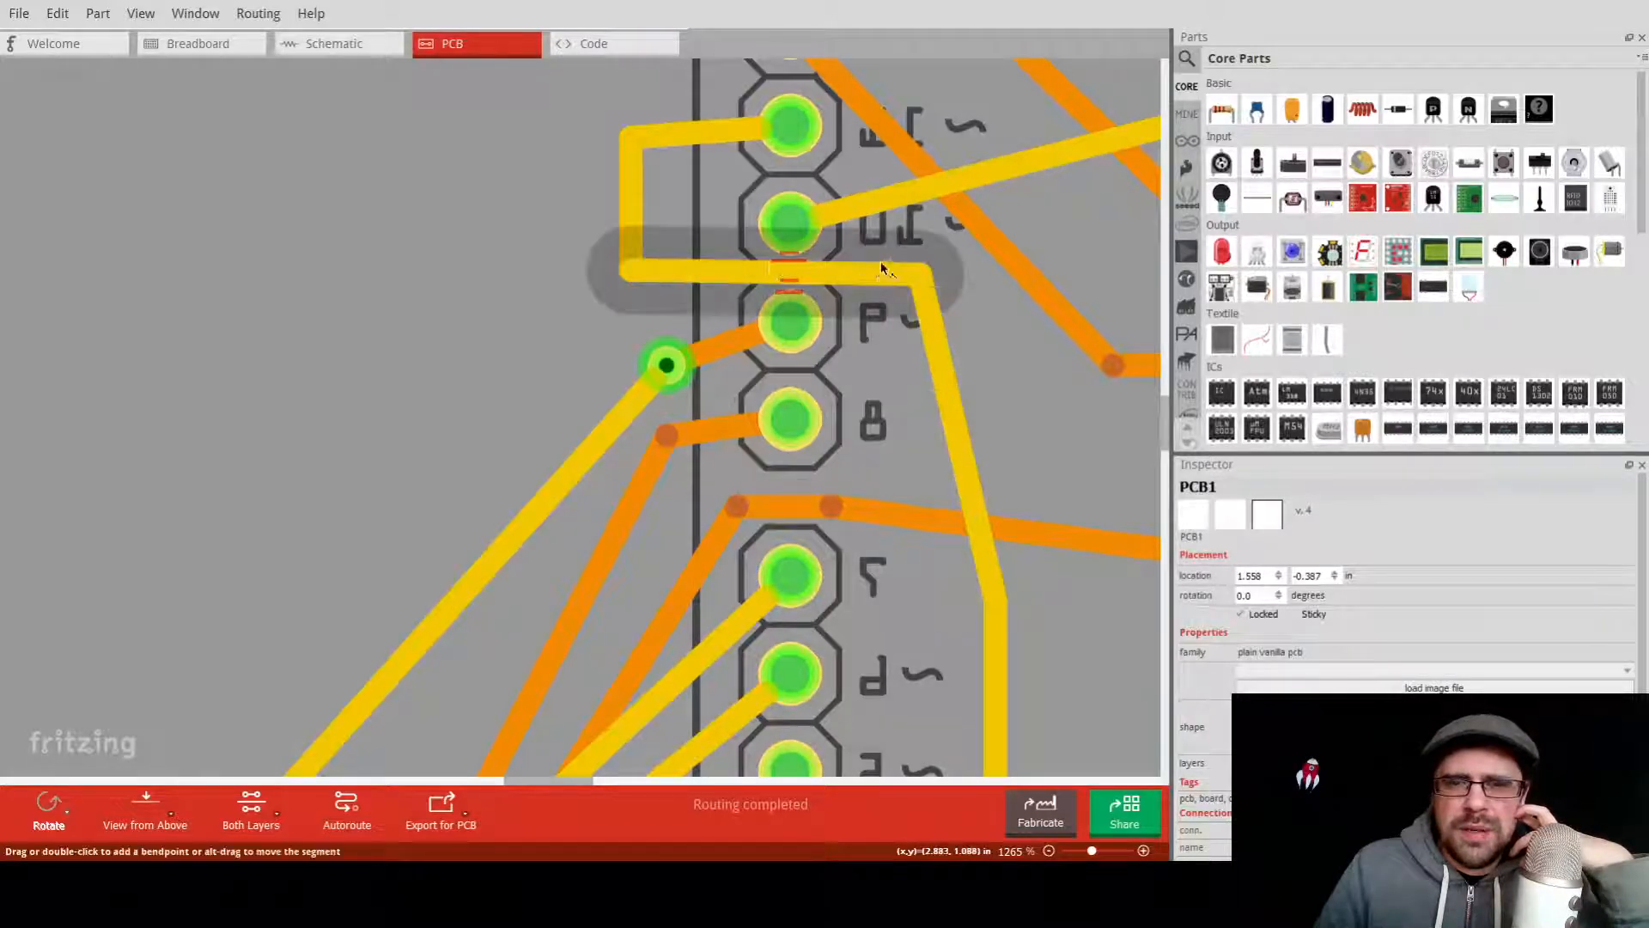
# Route the pin 11 trace close alongside pins 10, 9 and 8 and across between pins 8 and 7, and rerun the design rules check.
pyautogui.scroll(-1, 918, 304)
pyautogui.scroll(-2, 918, 306)
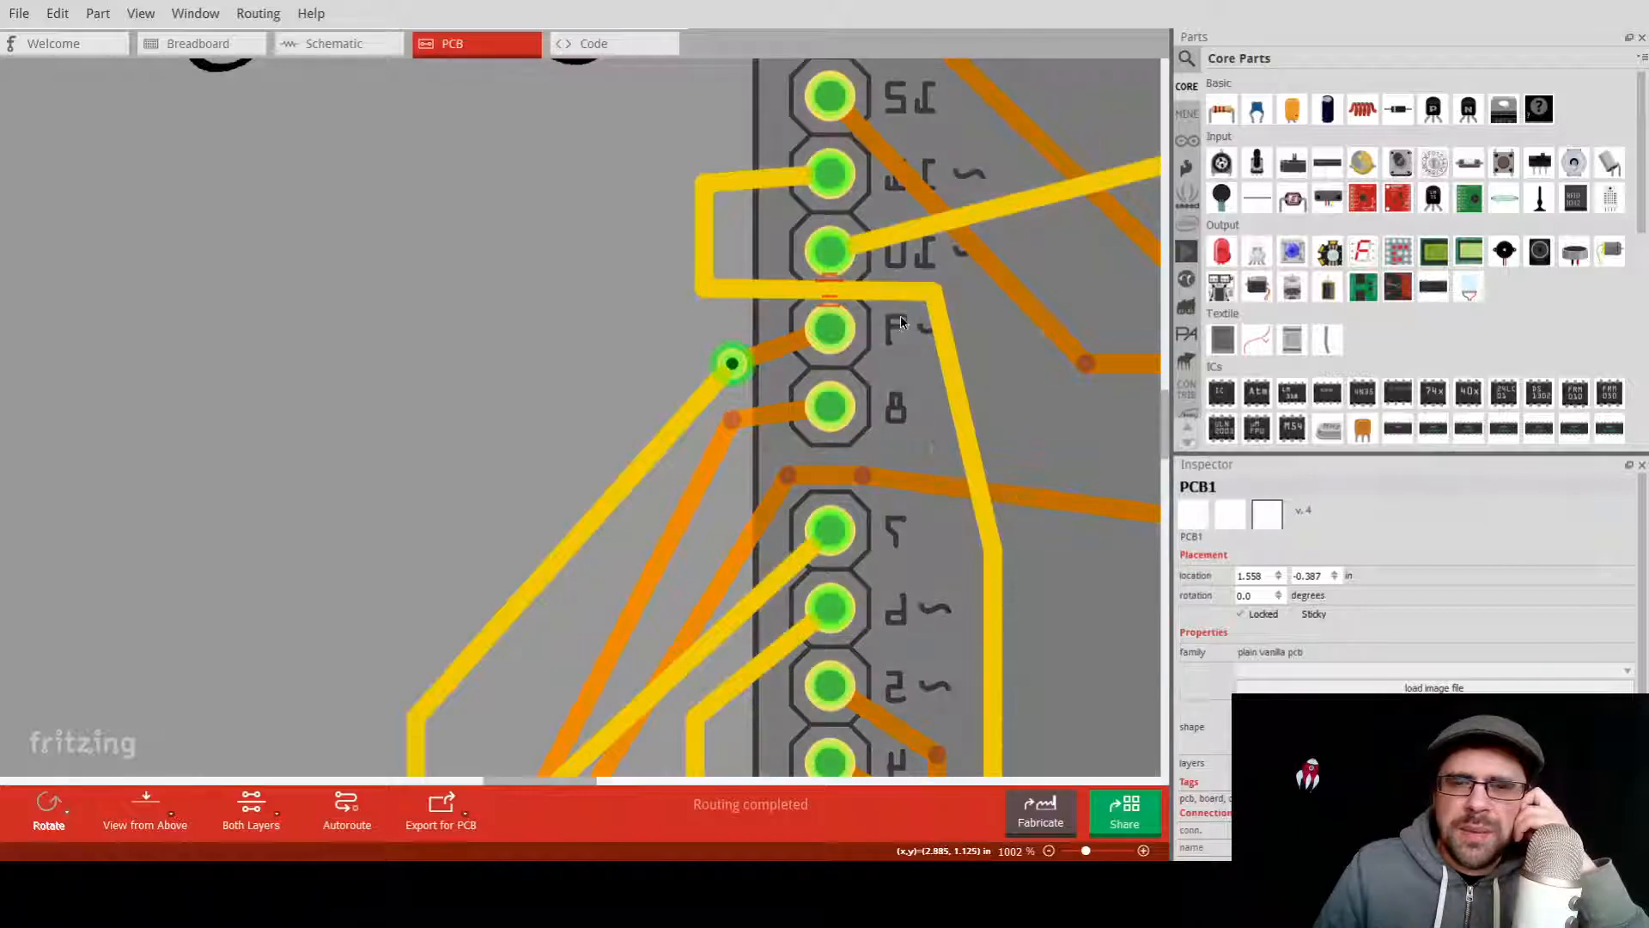
pyautogui.moveTo(918, 306); pyautogui.dragTo(931, 487)
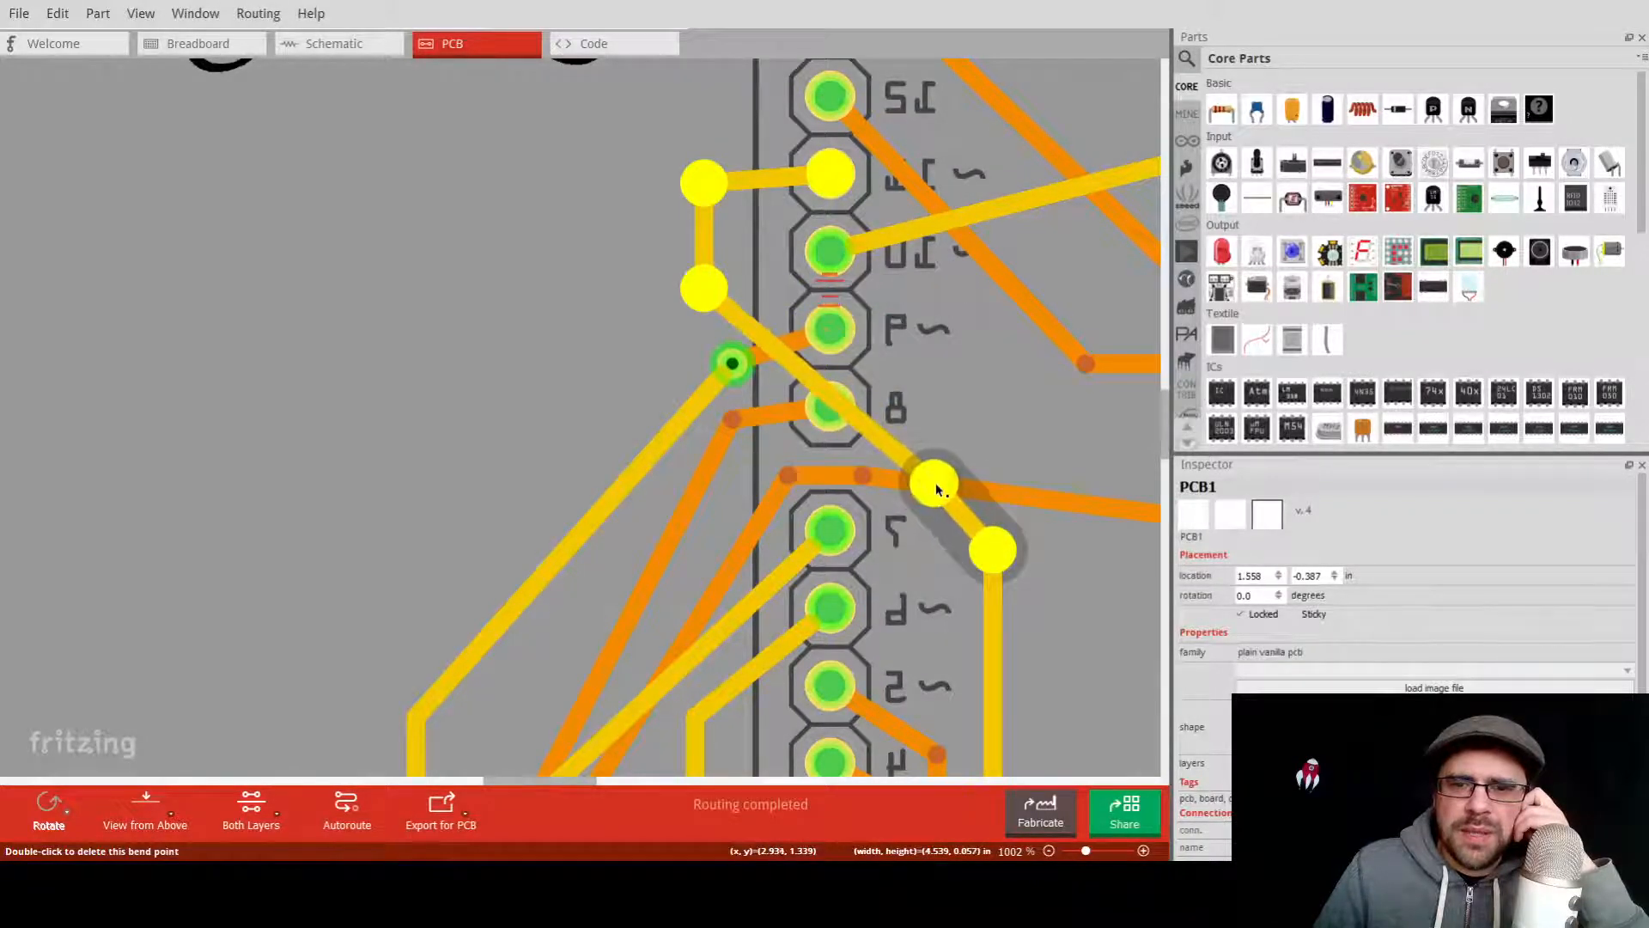
pyautogui.doubleClick(934, 482)
pyautogui.moveTo(711, 305)
pyautogui.mouseDown()
pyautogui.moveTo(735, 316)
pyautogui.moveTo(782, 466)
pyautogui.mouseUp()
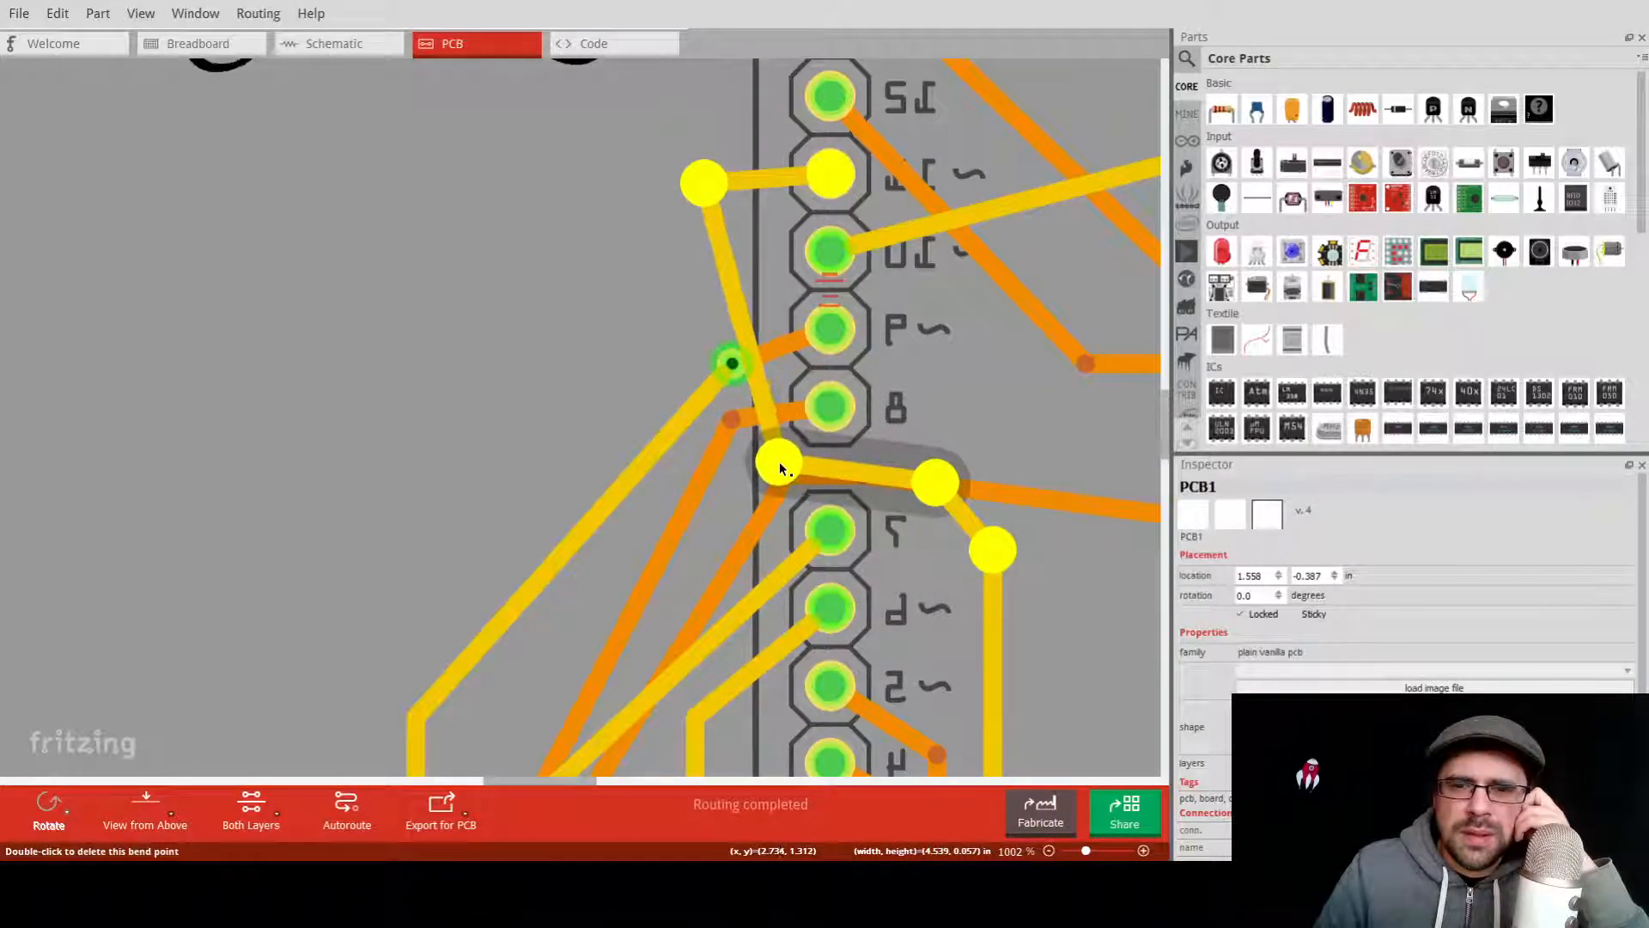
pyautogui.moveTo(709, 182); pyautogui.dragTo(767, 174)
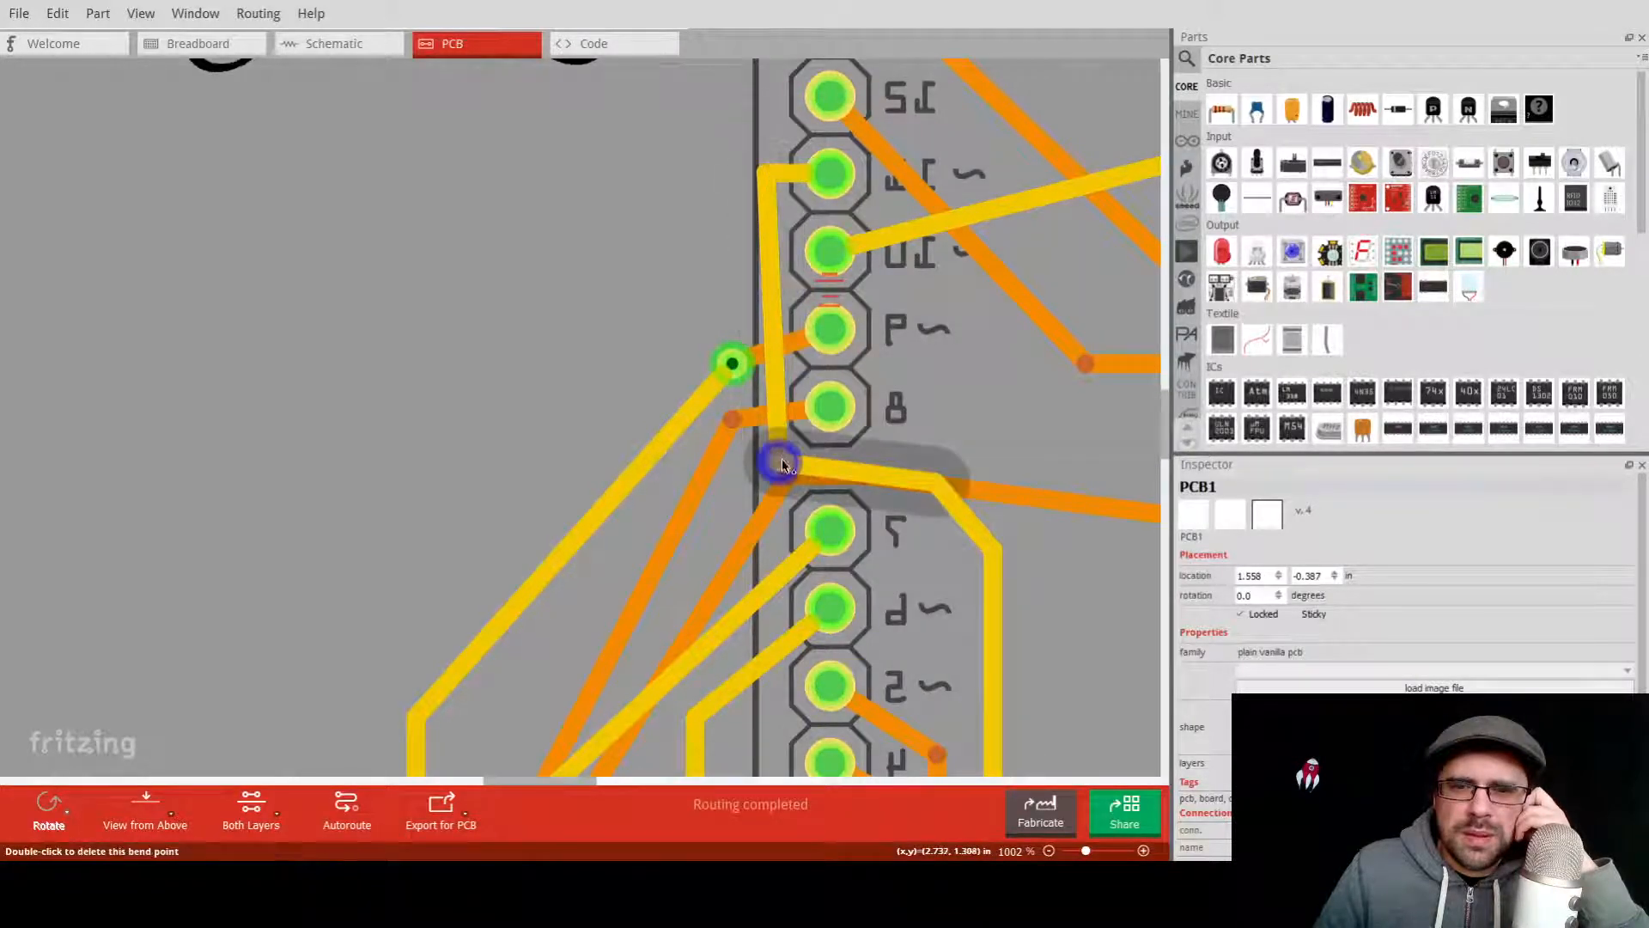
pyautogui.moveTo(782, 466); pyautogui.dragTo(784, 471)
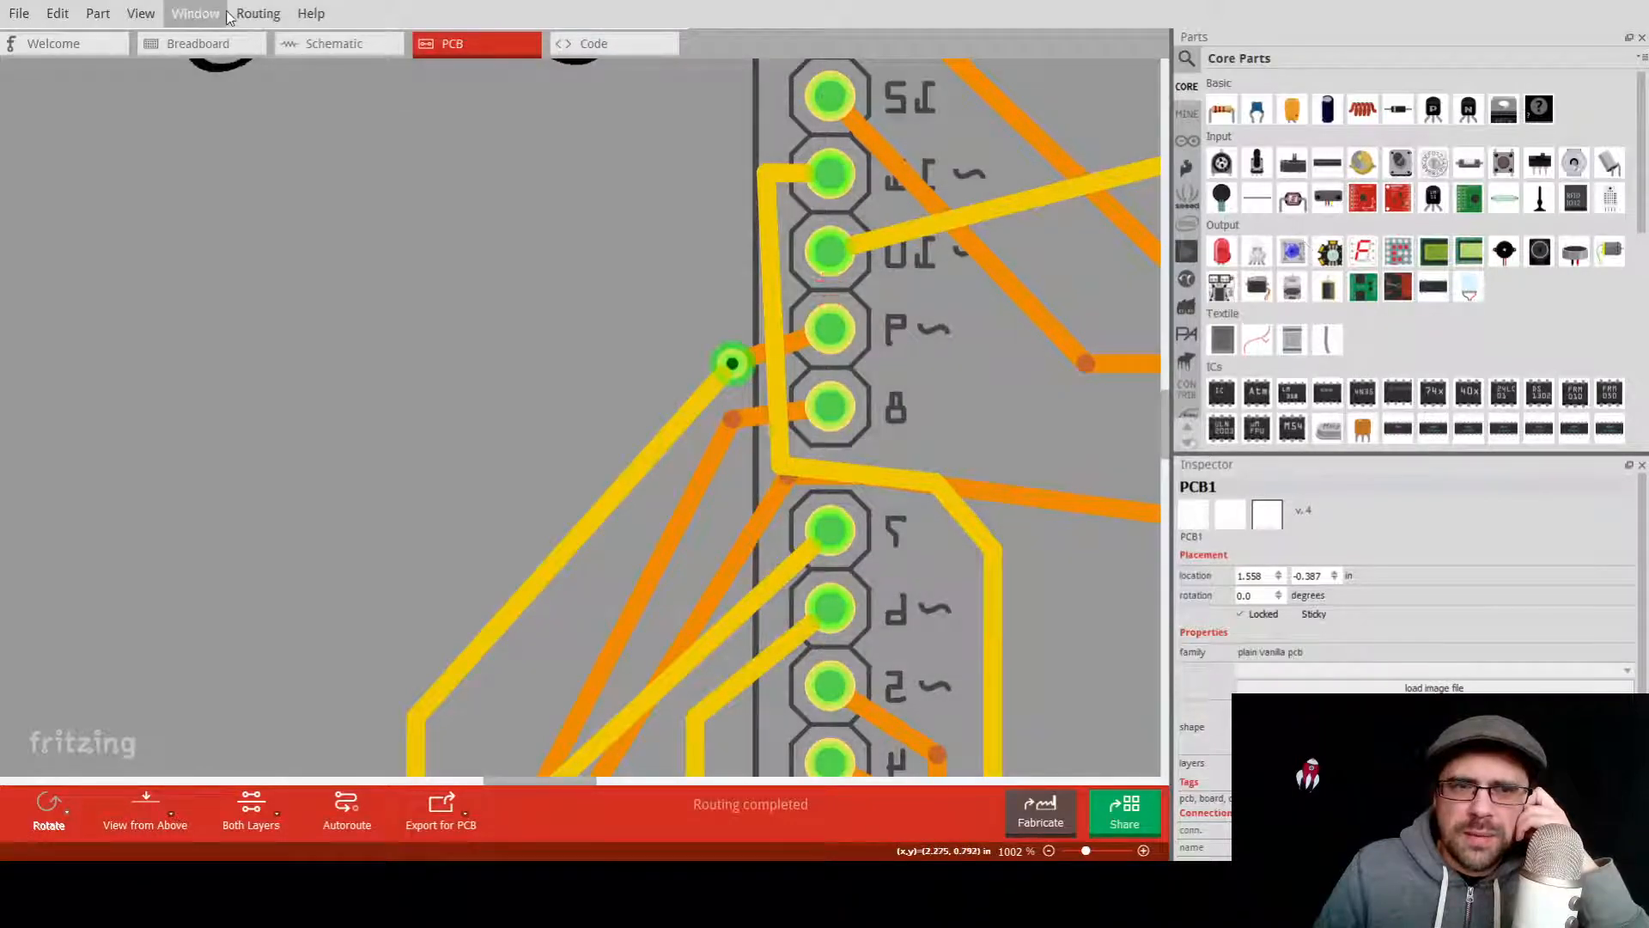
pyautogui.click(270, 66)
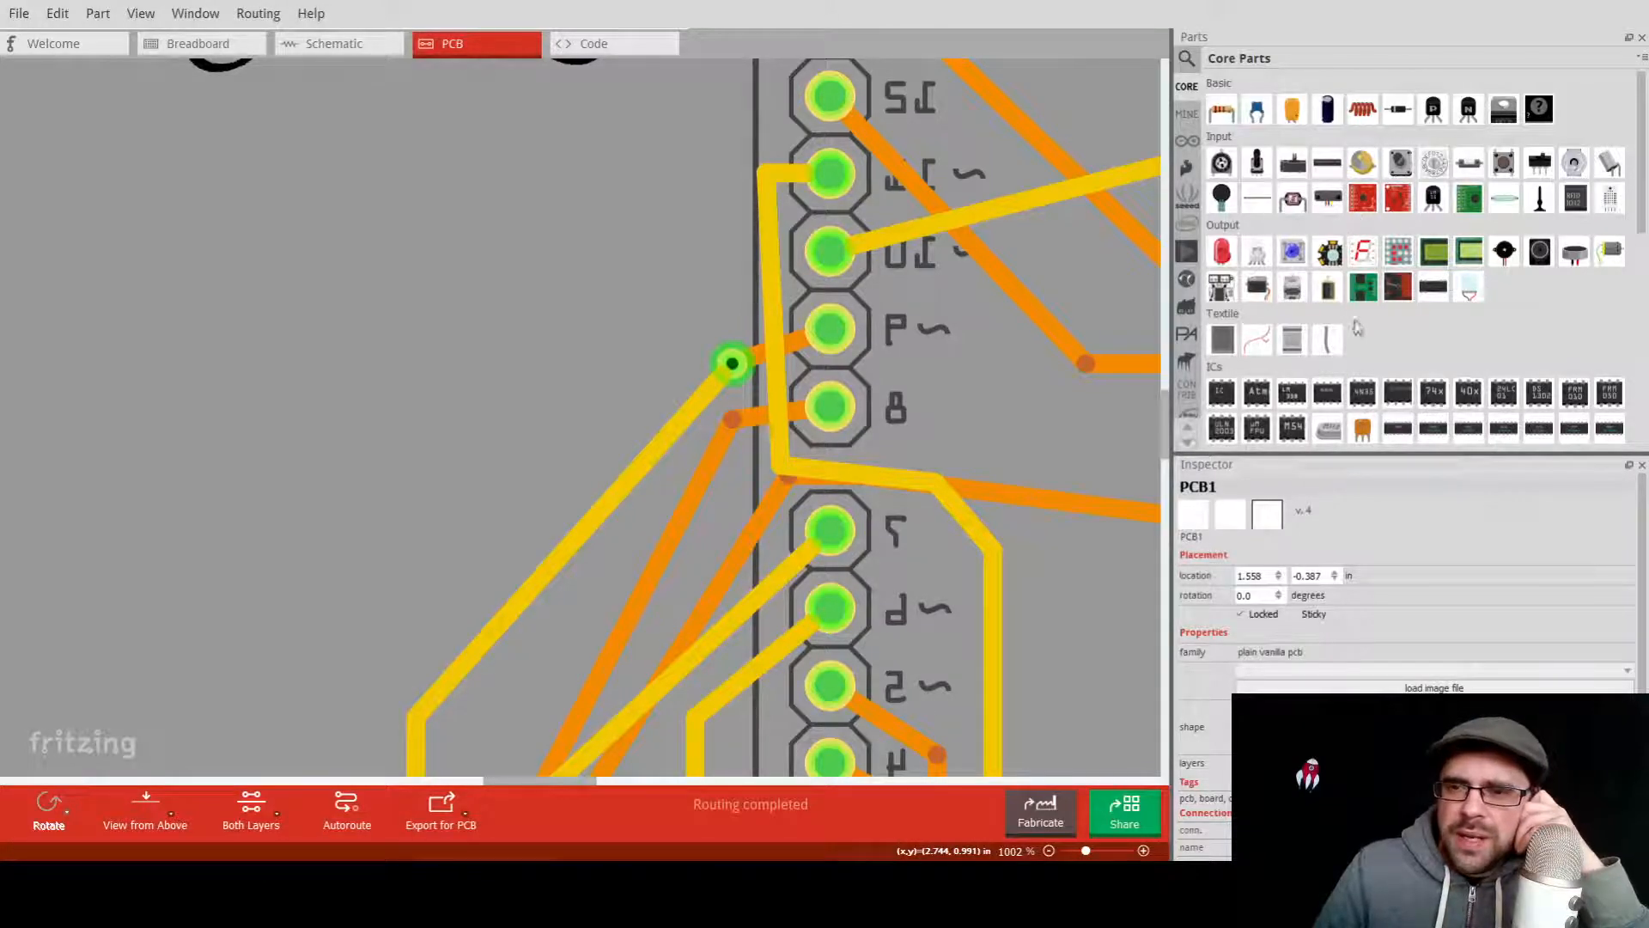
# Bend the top-layer trace joining the right pads of the fourth and fifth buttons further below the fifth button's left pad.
pyautogui.scroll(-3, 967, 335)
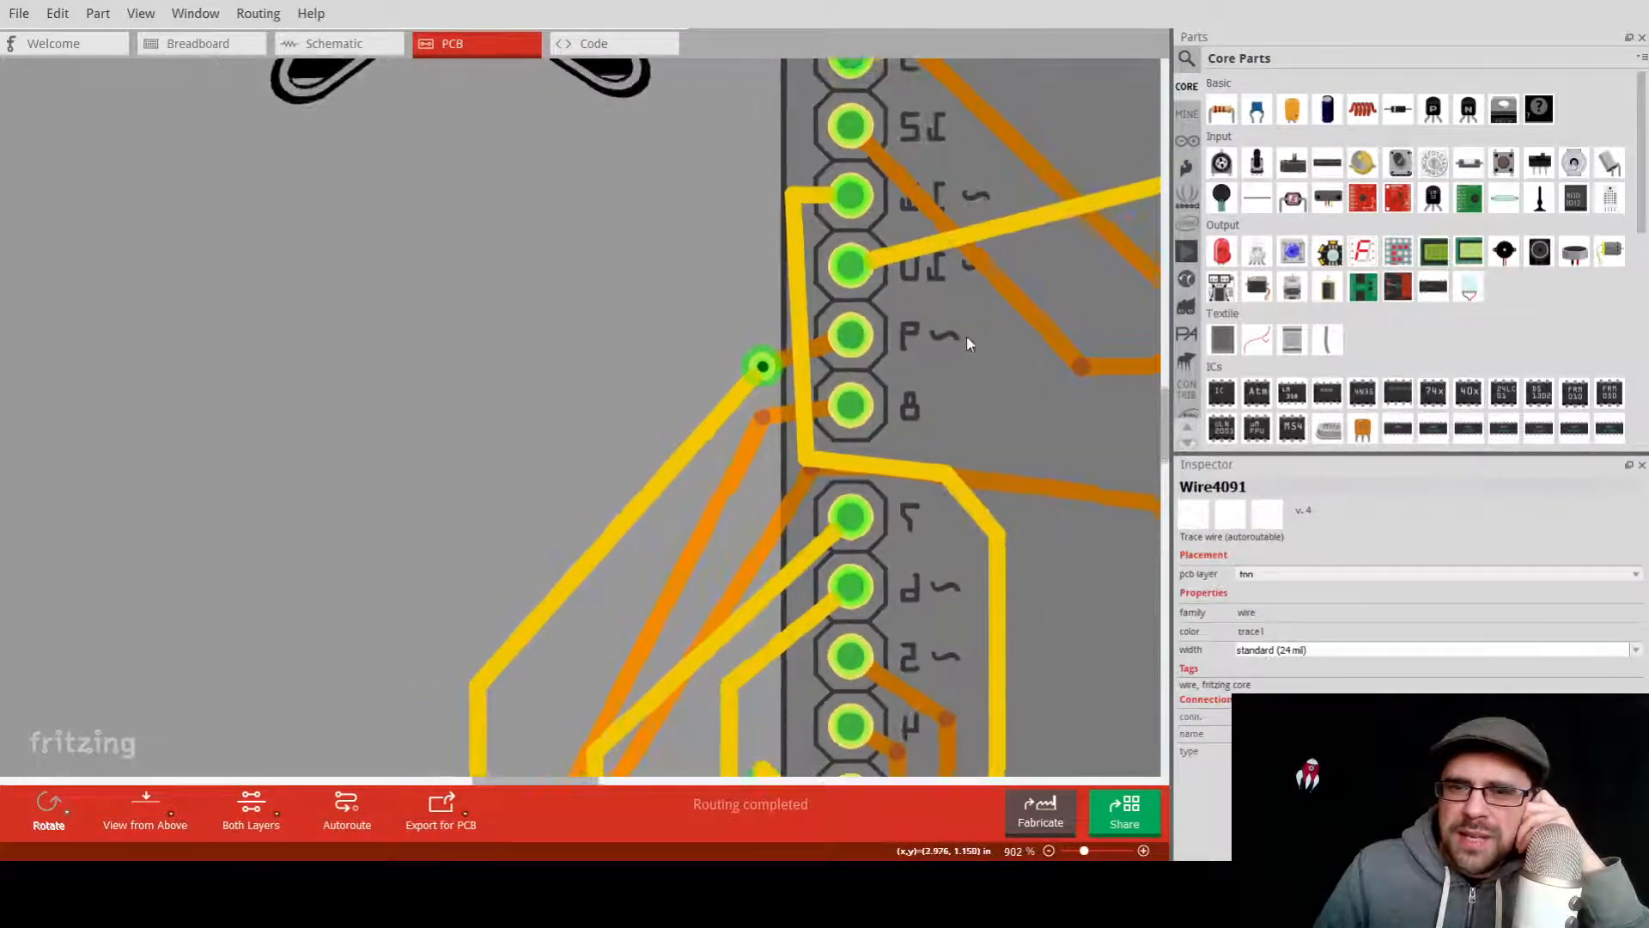
pyautogui.scroll(-10, 965, 335)
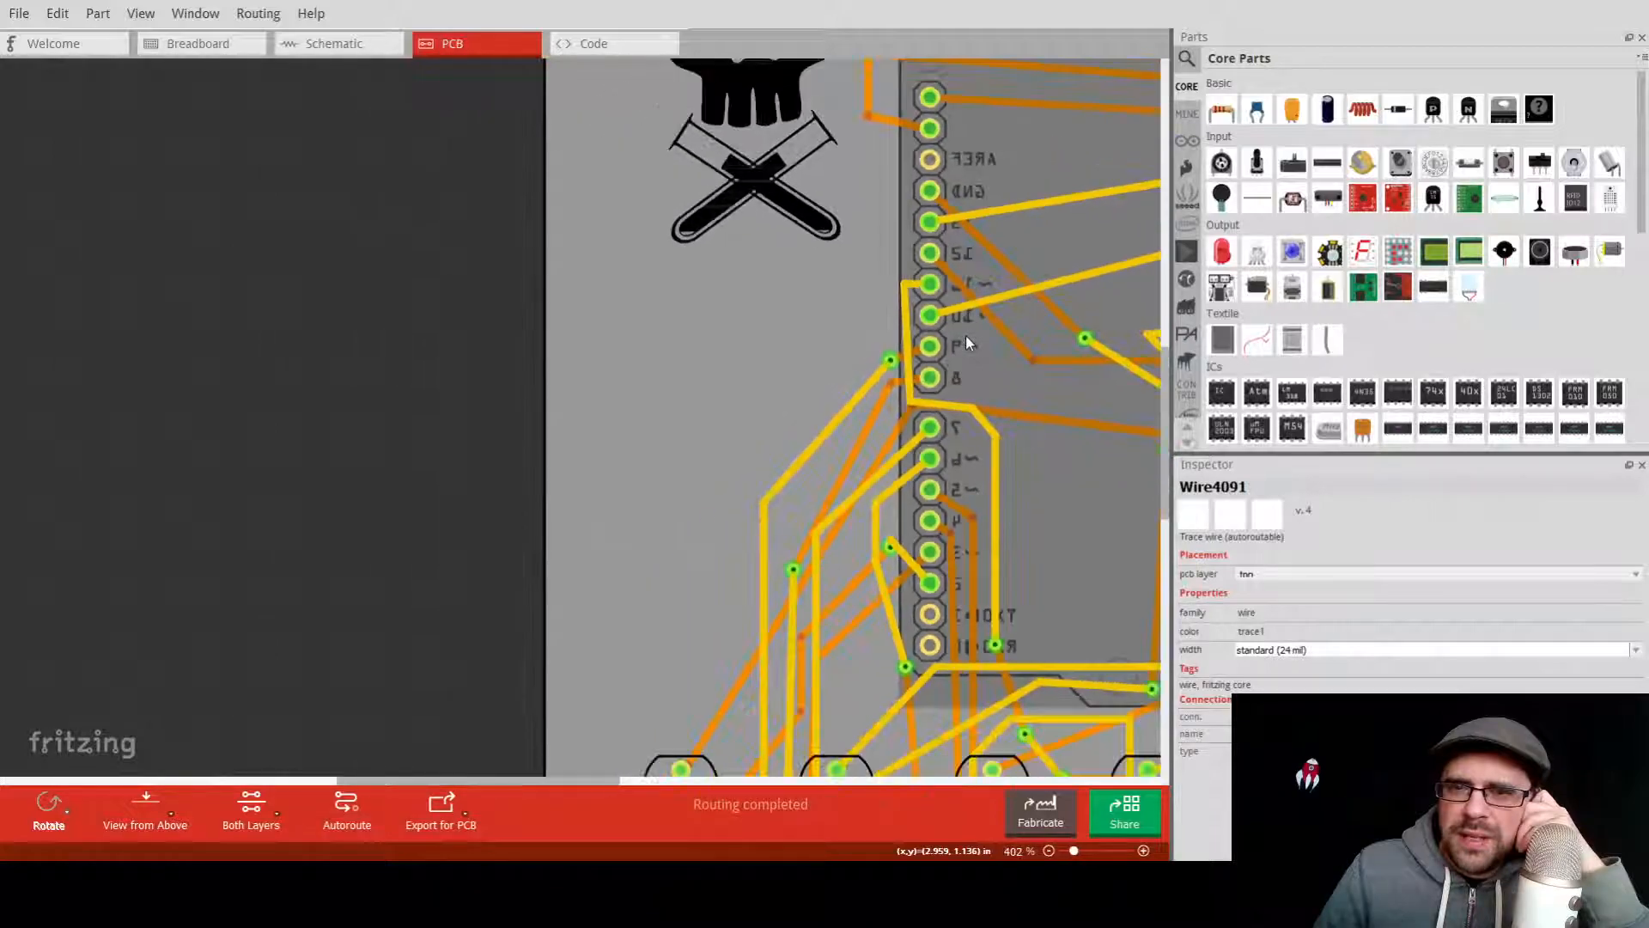
pyautogui.moveTo(806, 350); pyautogui.dragTo(327, 218)
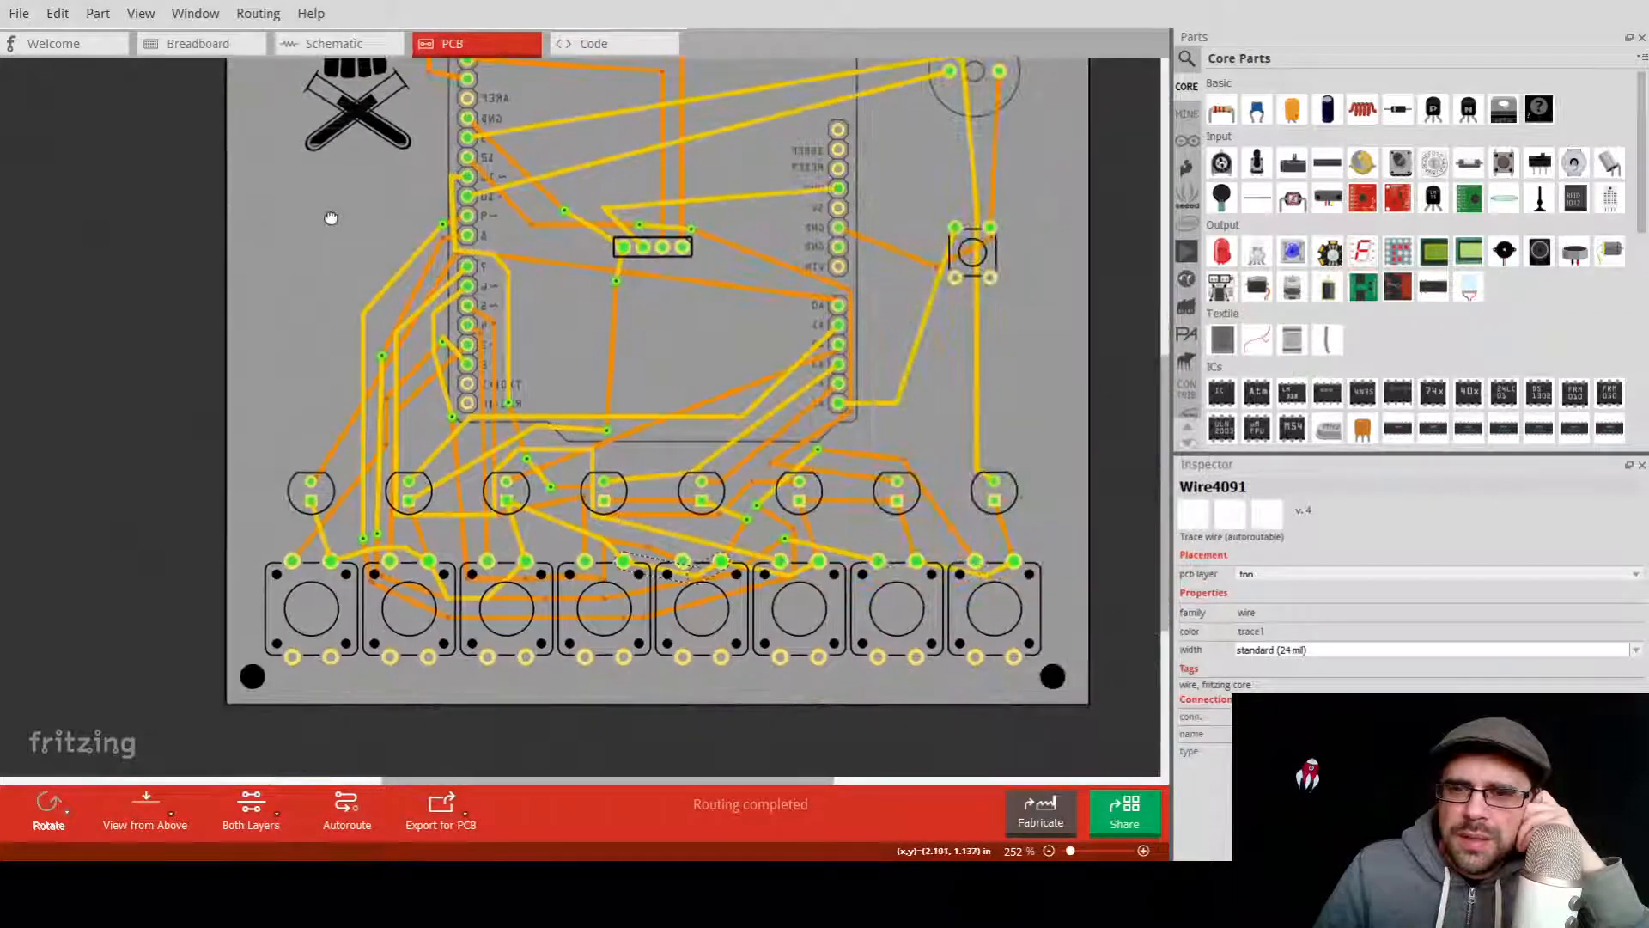
pyautogui.scroll(4, 714, 565)
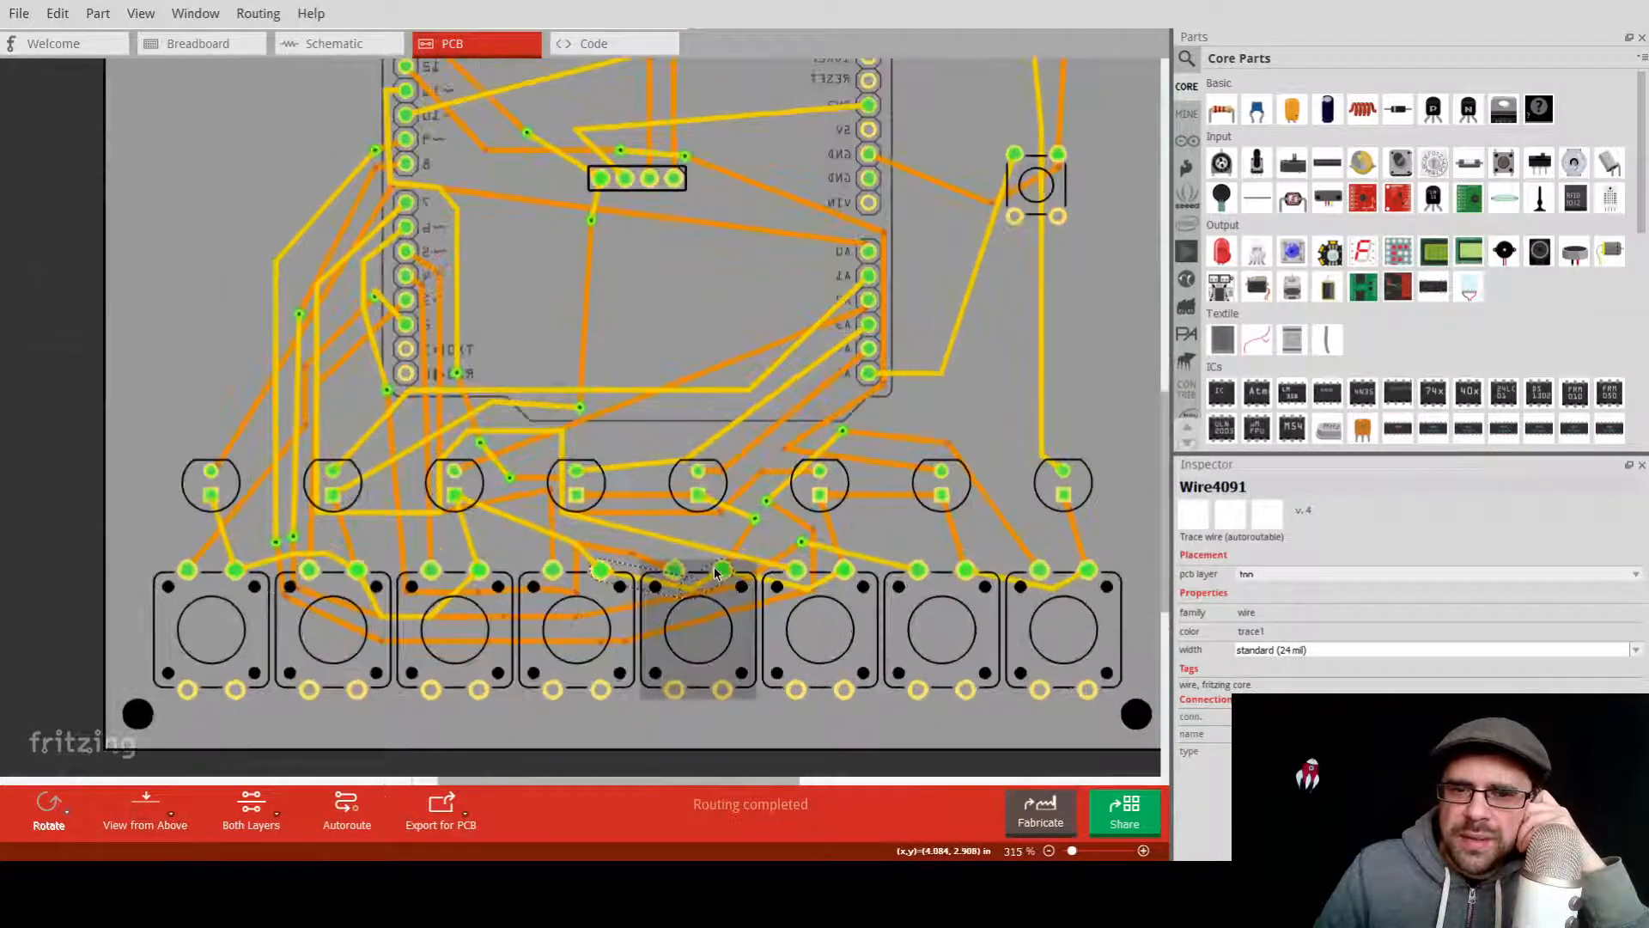
pyautogui.scroll(8, 709, 591)
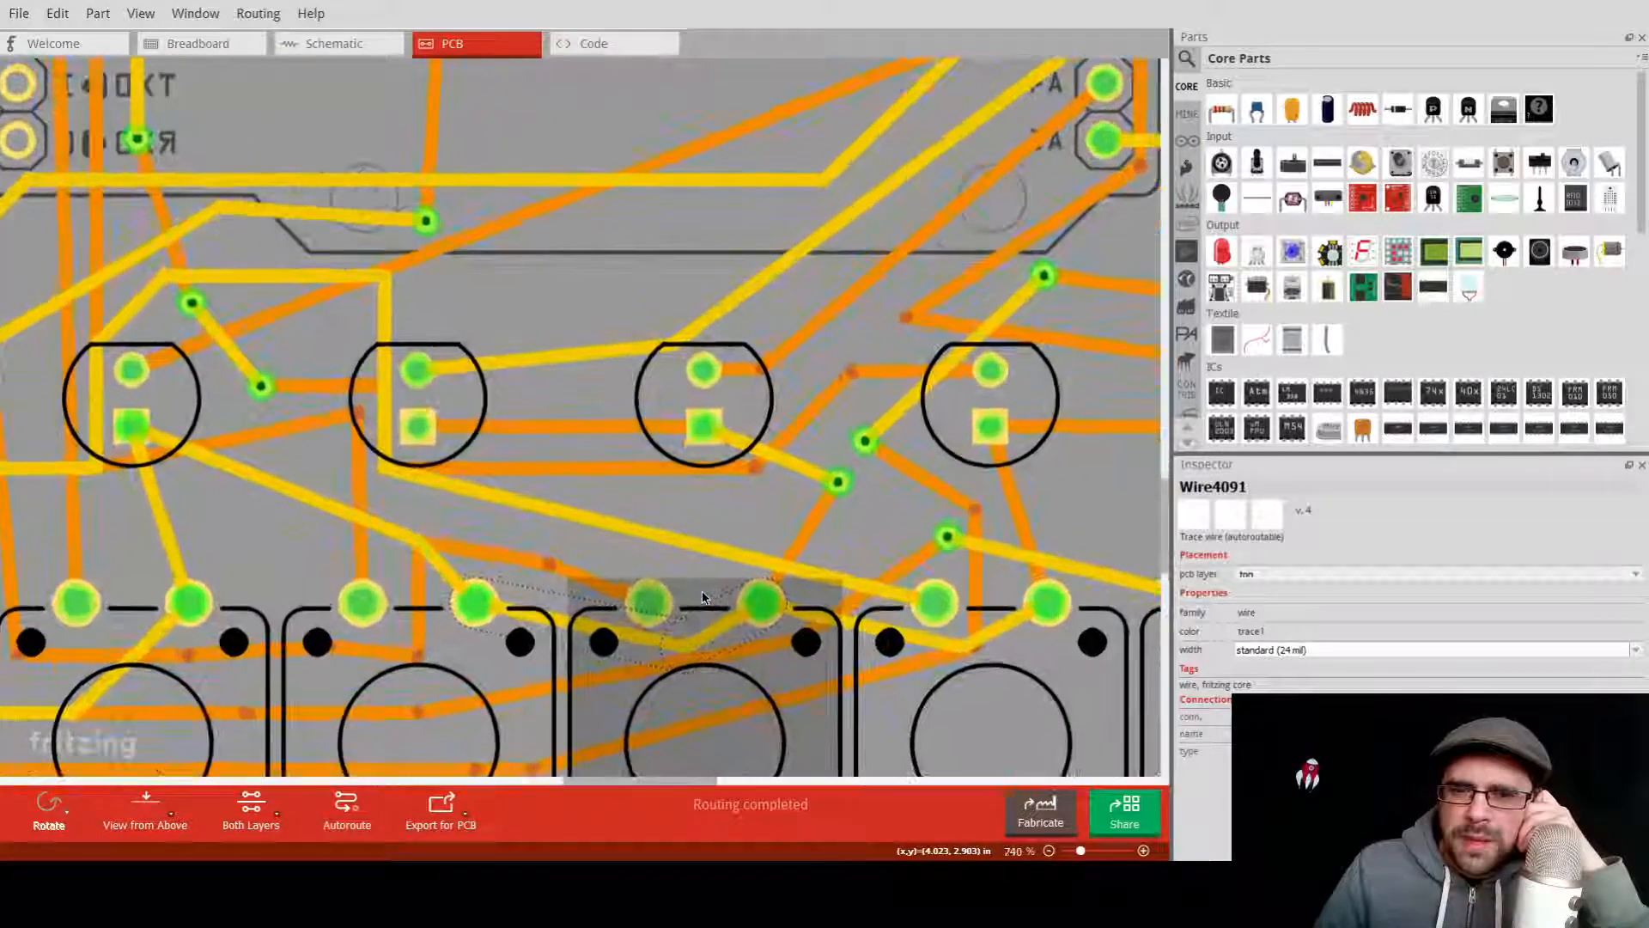
pyautogui.scroll(2, 699, 590)
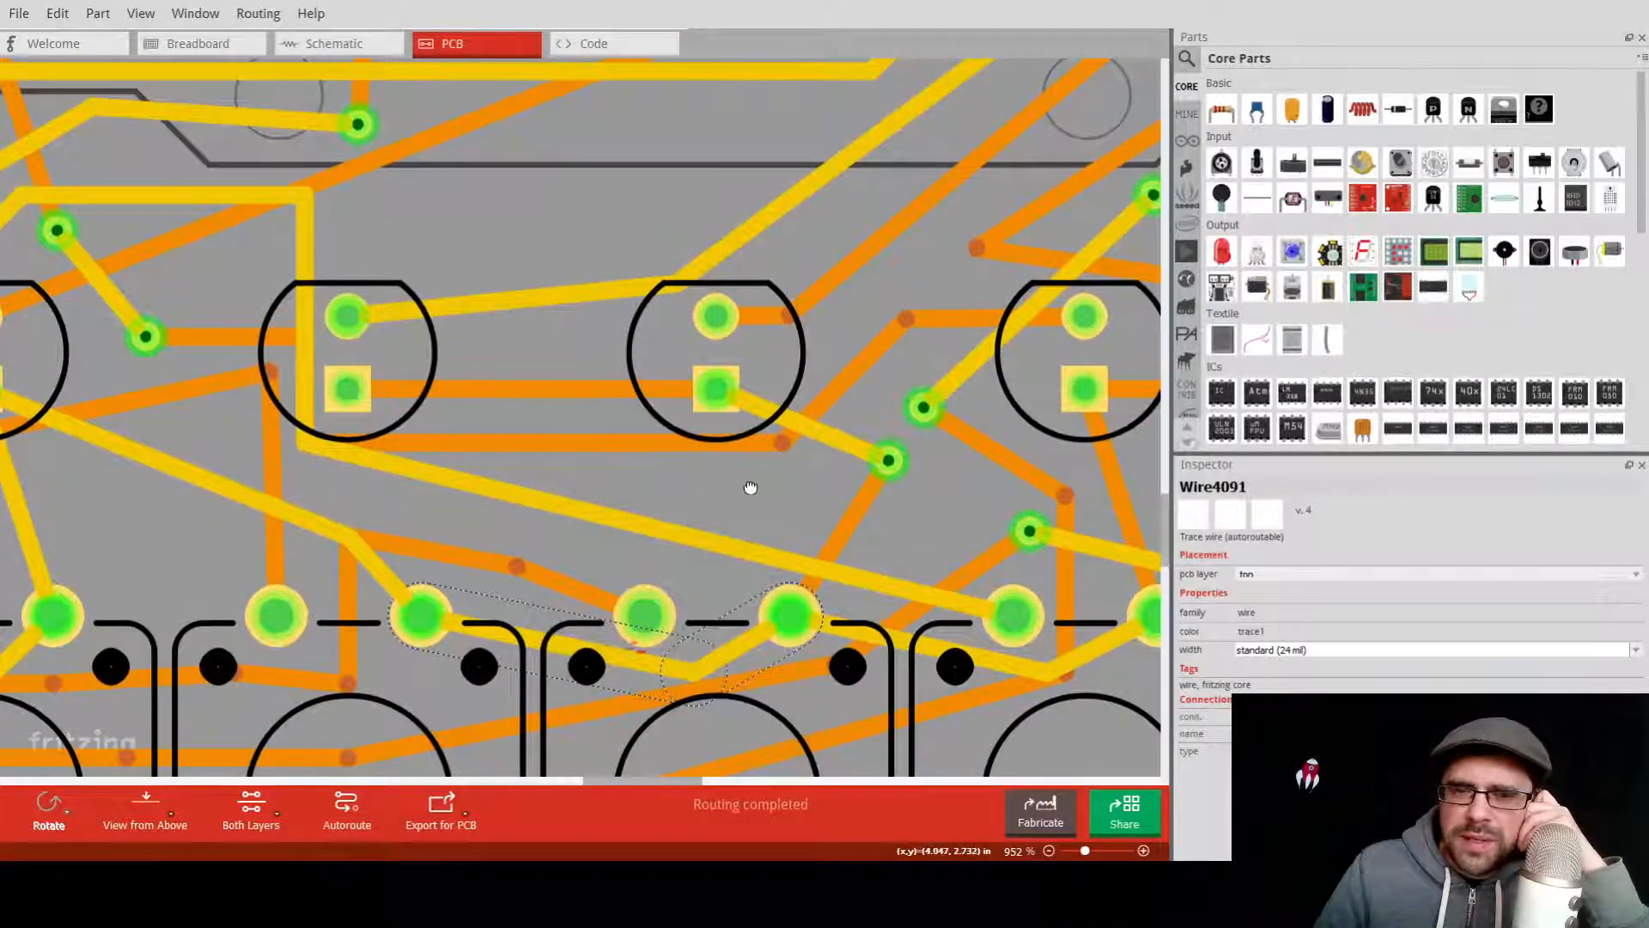
pyautogui.moveTo(748, 486); pyautogui.dragTo(853, 216)
pyautogui.scroll(3, 839, 401)
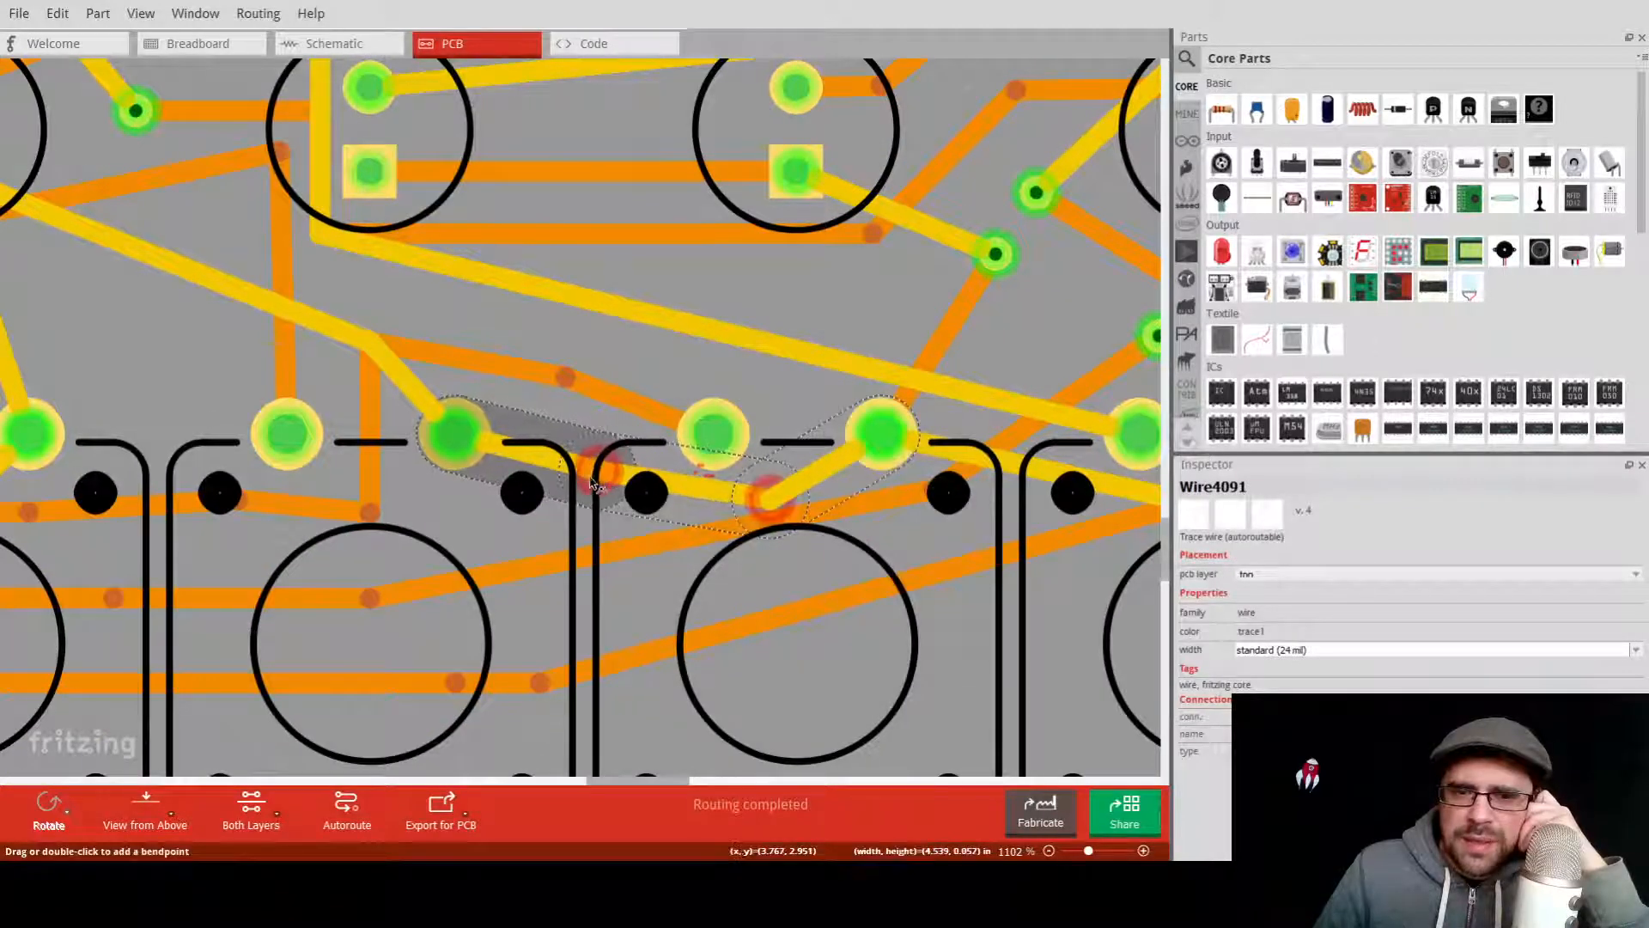
pyautogui.moveTo(571, 483); pyautogui.dragTo(571, 493)
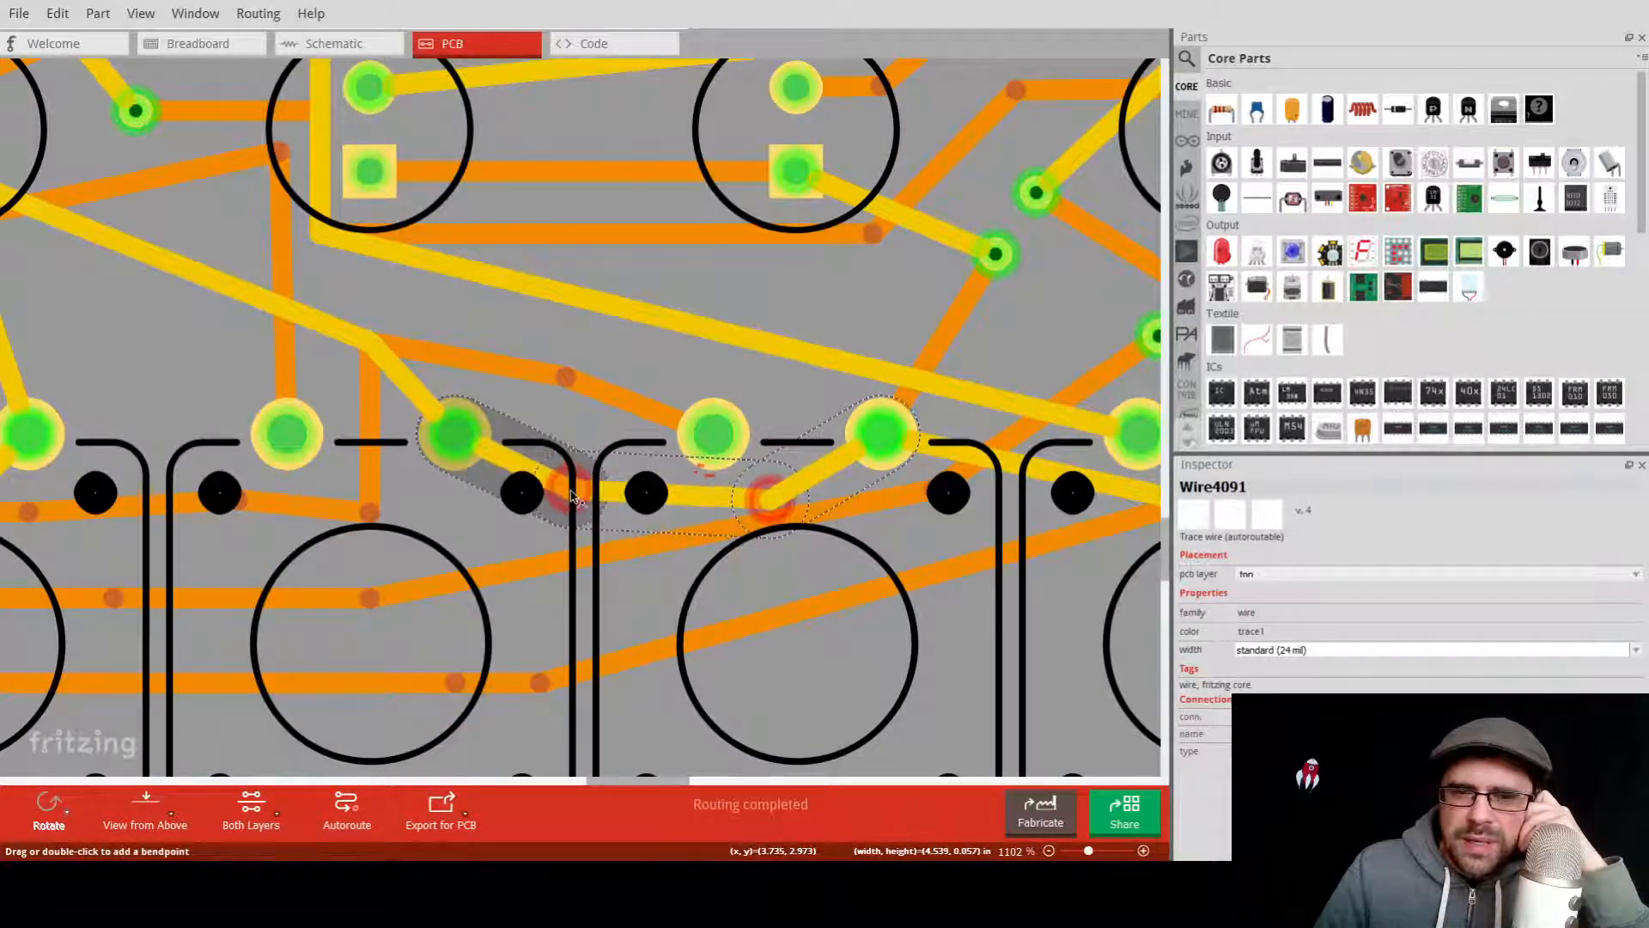
pyautogui.moveTo(744, 506); pyautogui.dragTo(811, 479)
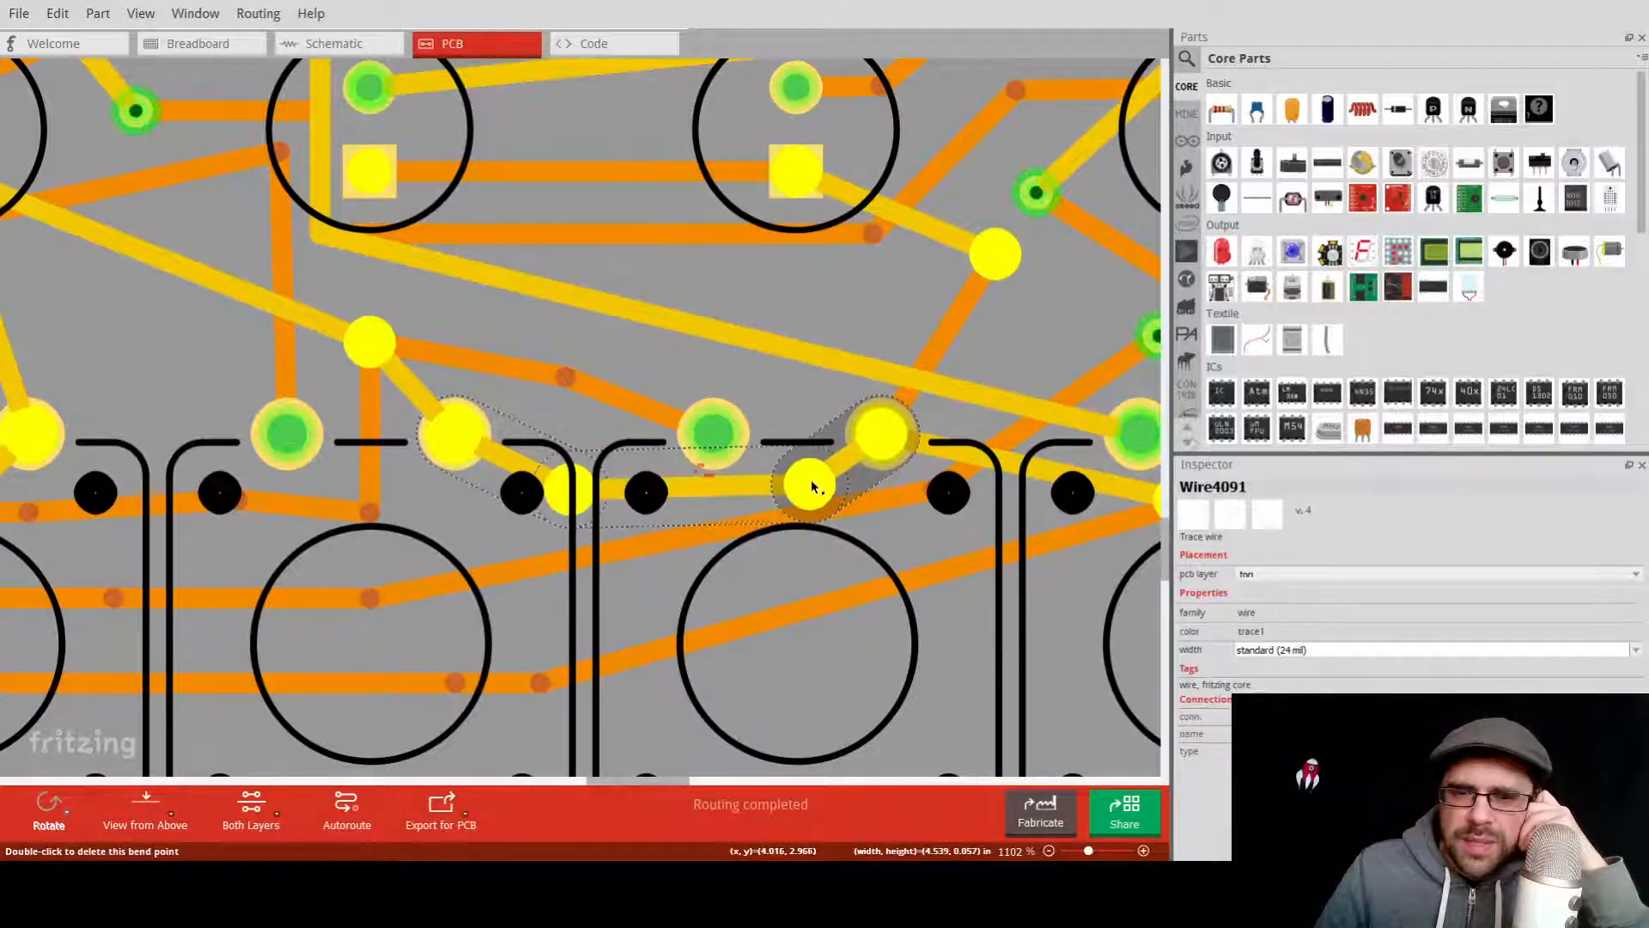
# Move that trace's first bend below the fourth button's corner hole, re-create the bend near the fifth button's right pad, and rerun the design rules check.
pyautogui.moveTo(570, 487)
pyautogui.mouseDown()
pyautogui.moveTo(590, 514)
pyautogui.moveTo(535, 527)
pyautogui.mouseUp()
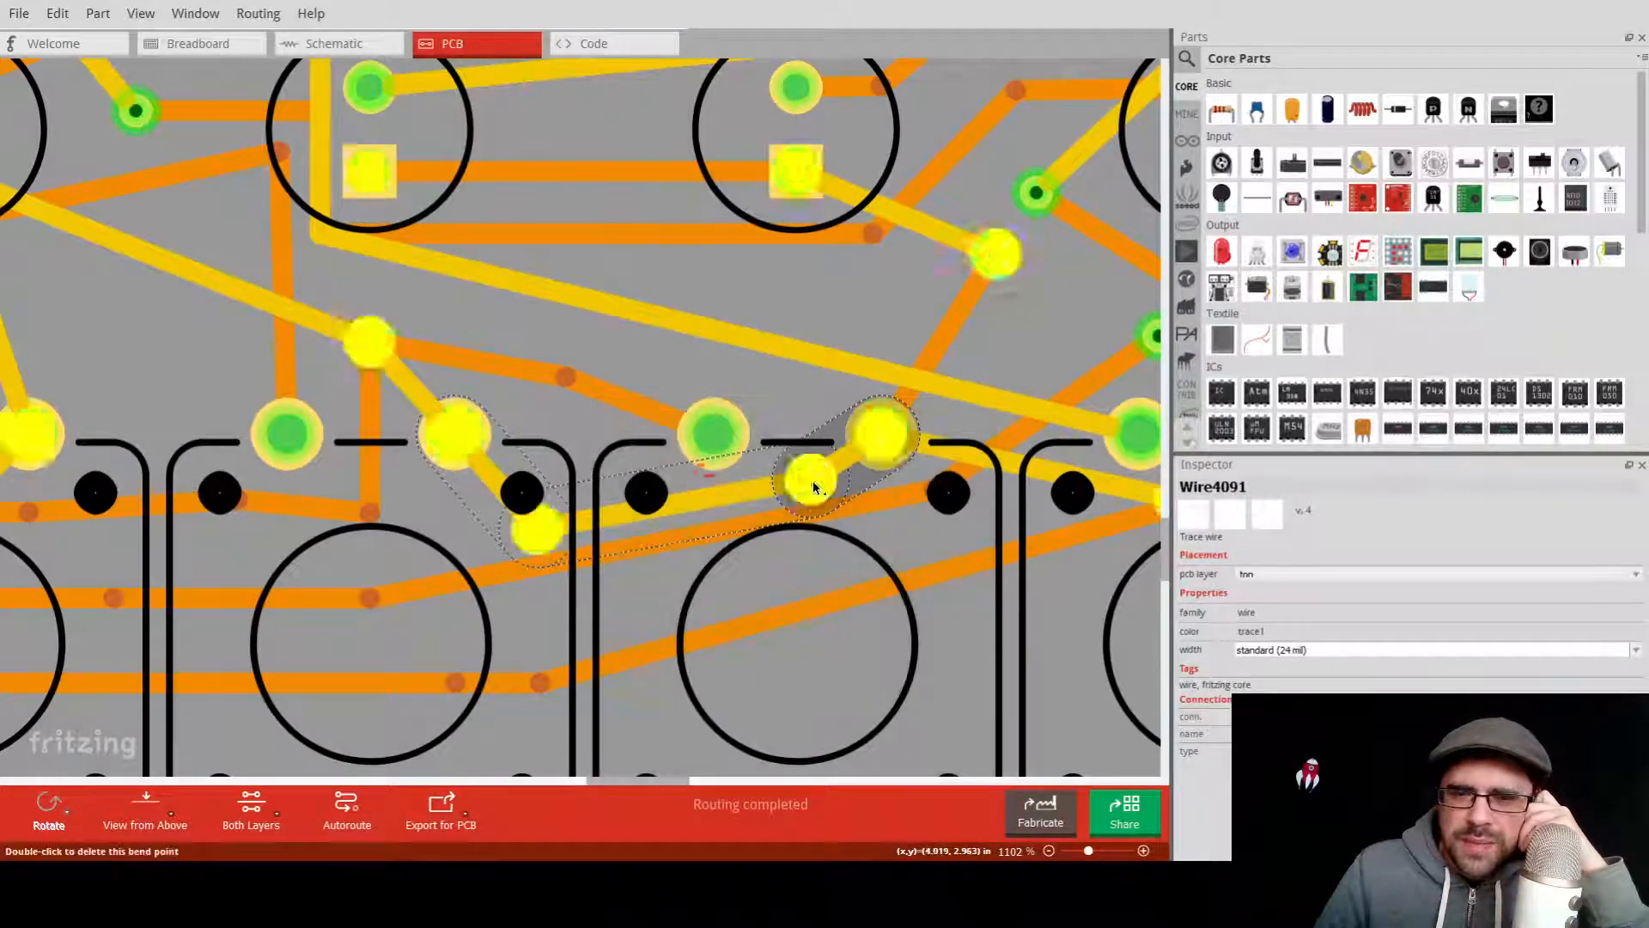
pyautogui.doubleClick(813, 483)
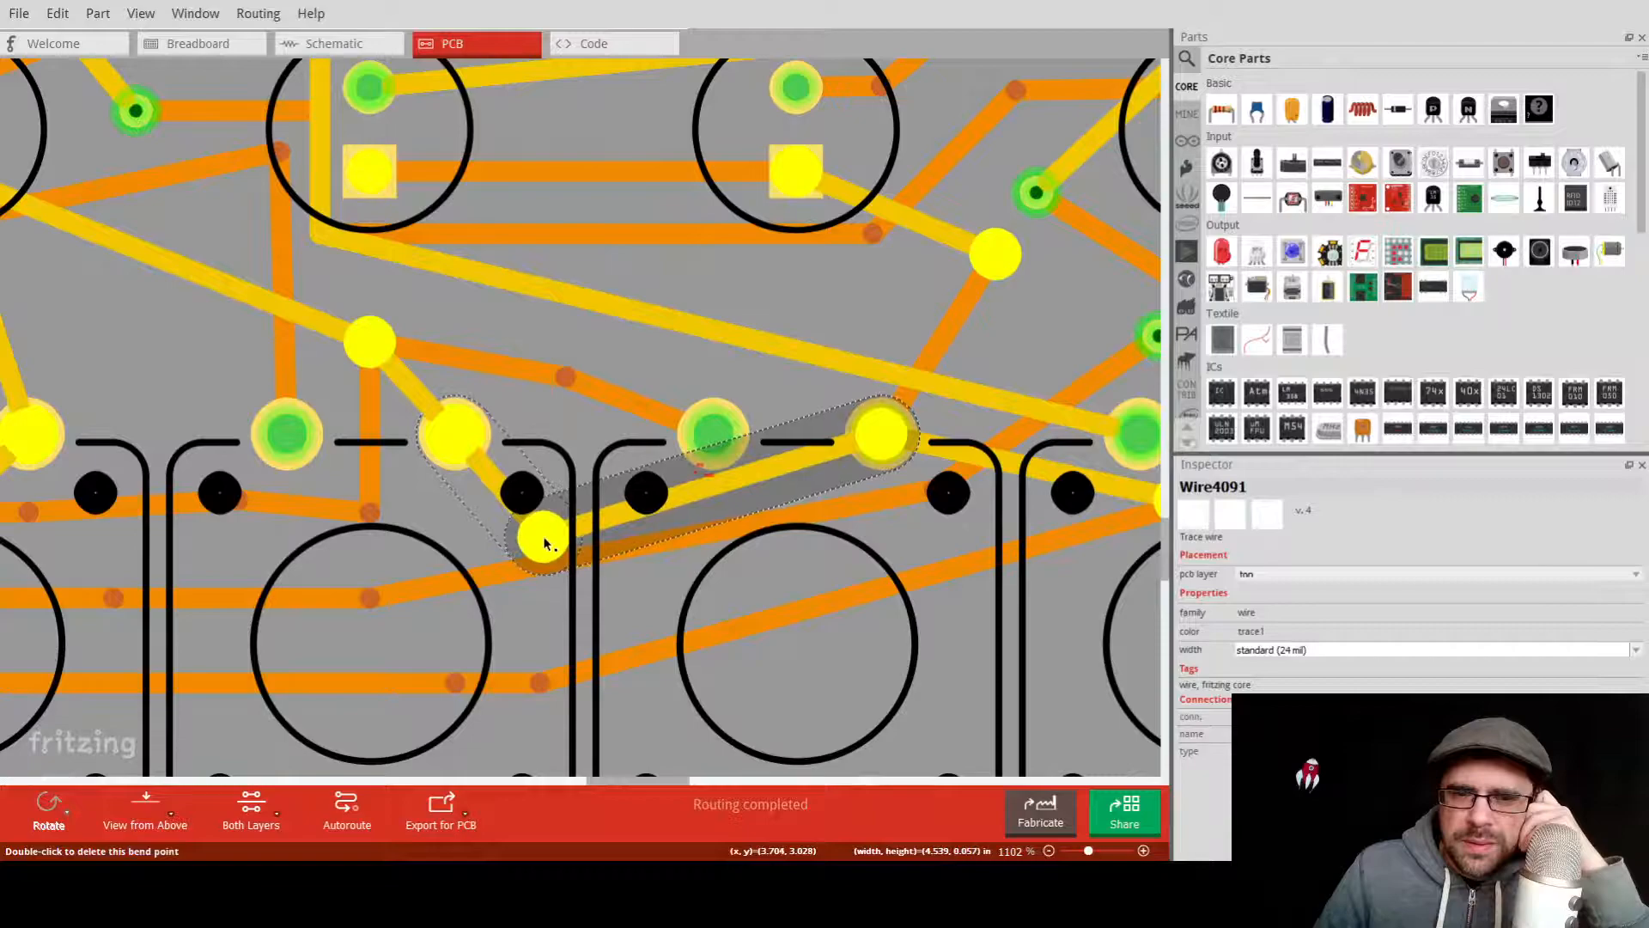
pyautogui.moveTo(791, 464); pyautogui.dragTo(808, 478)
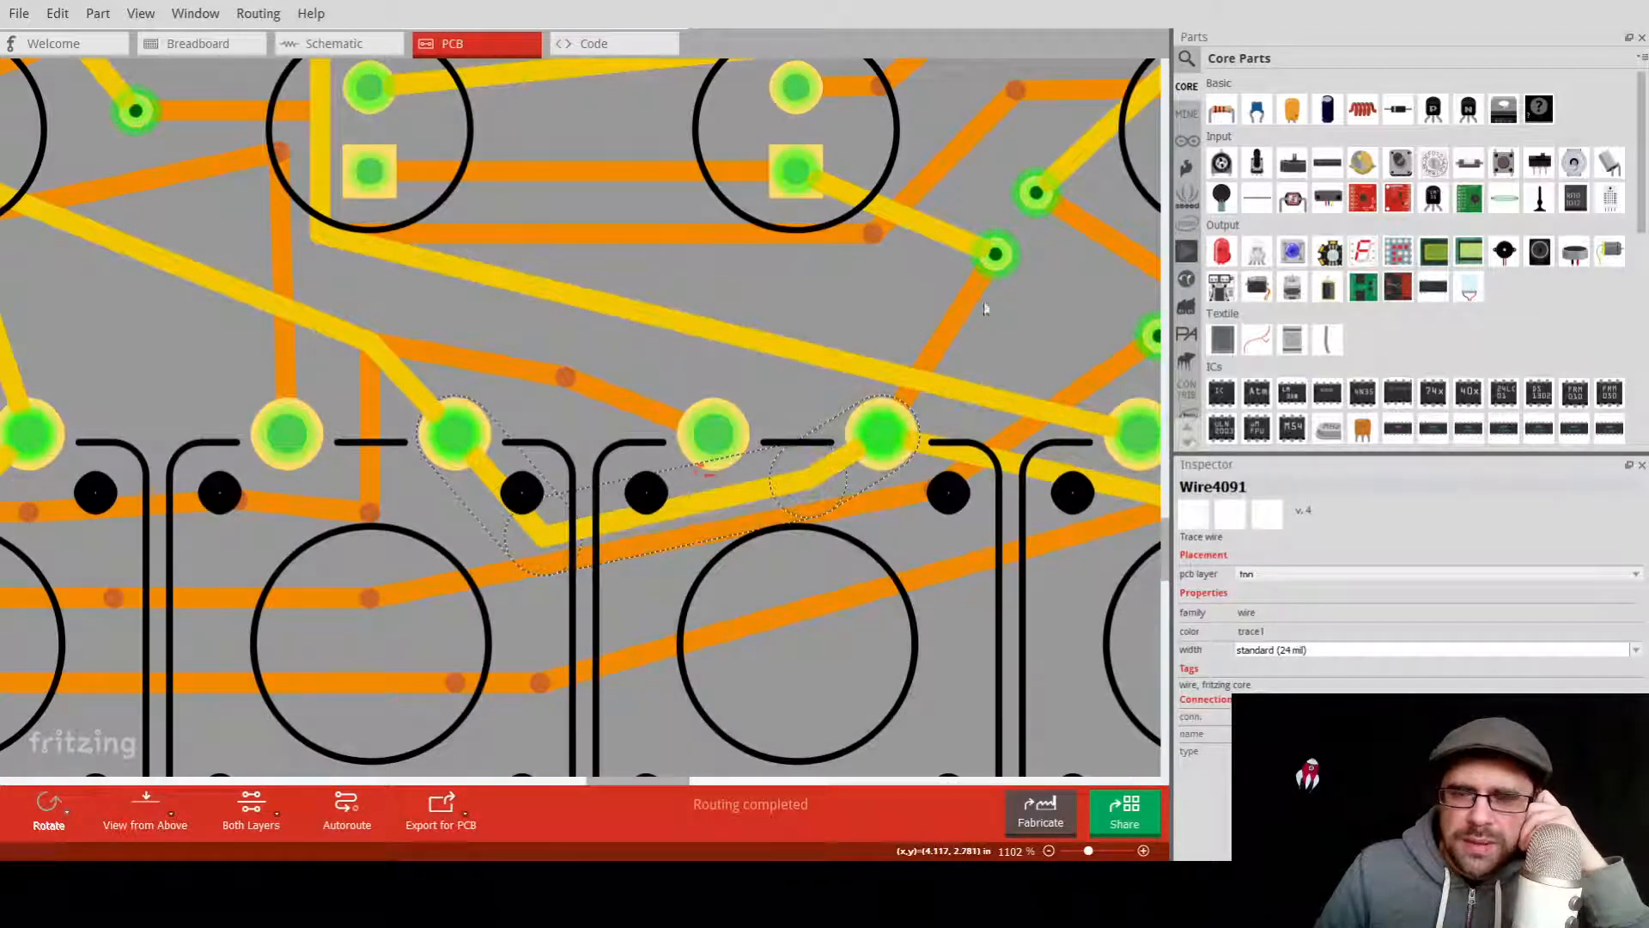
pyautogui.click(271, 54)
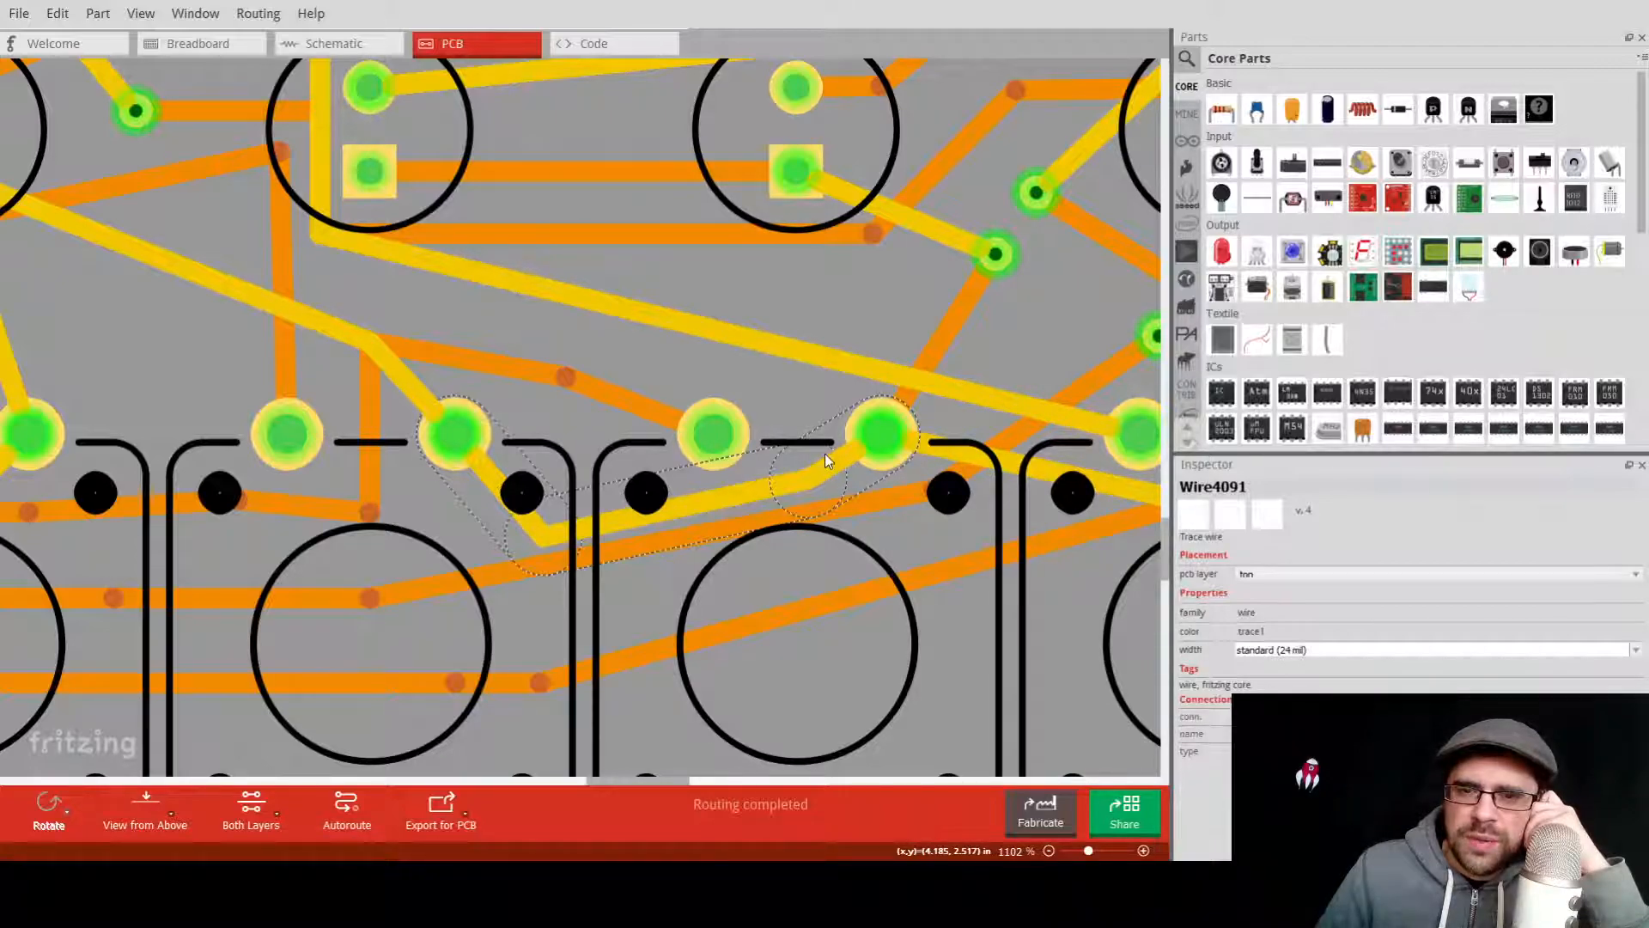
# Review the whole Pirate Piano board and save the sketch.
pyautogui.scroll(-3, 825, 454)
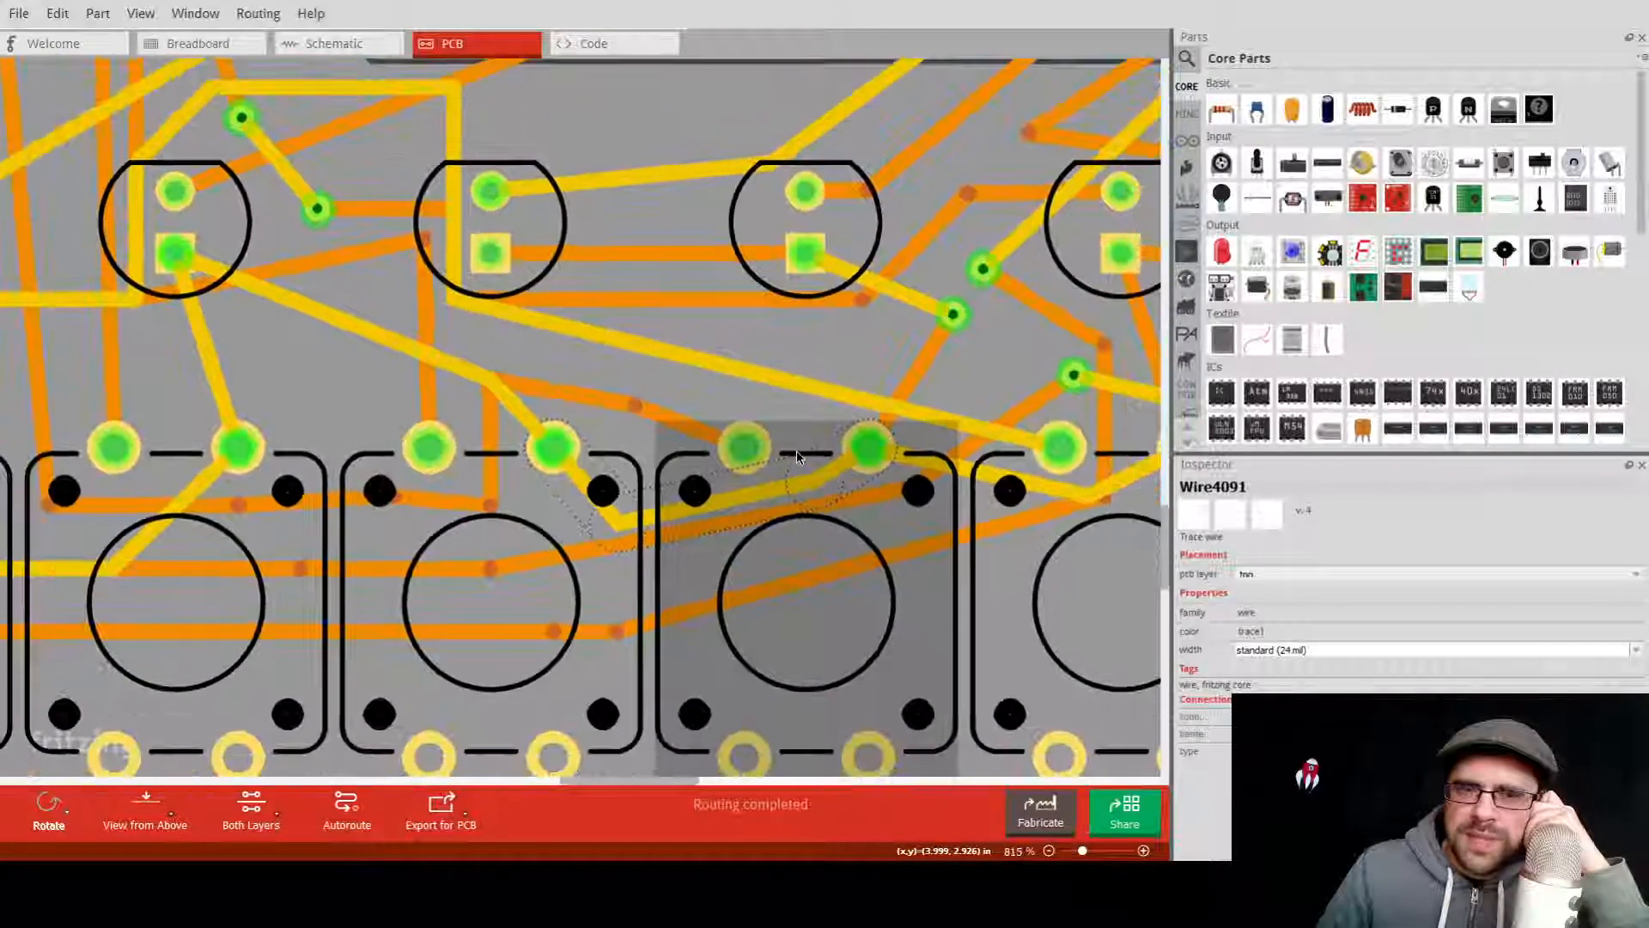
pyautogui.scroll(-5, 797, 450)
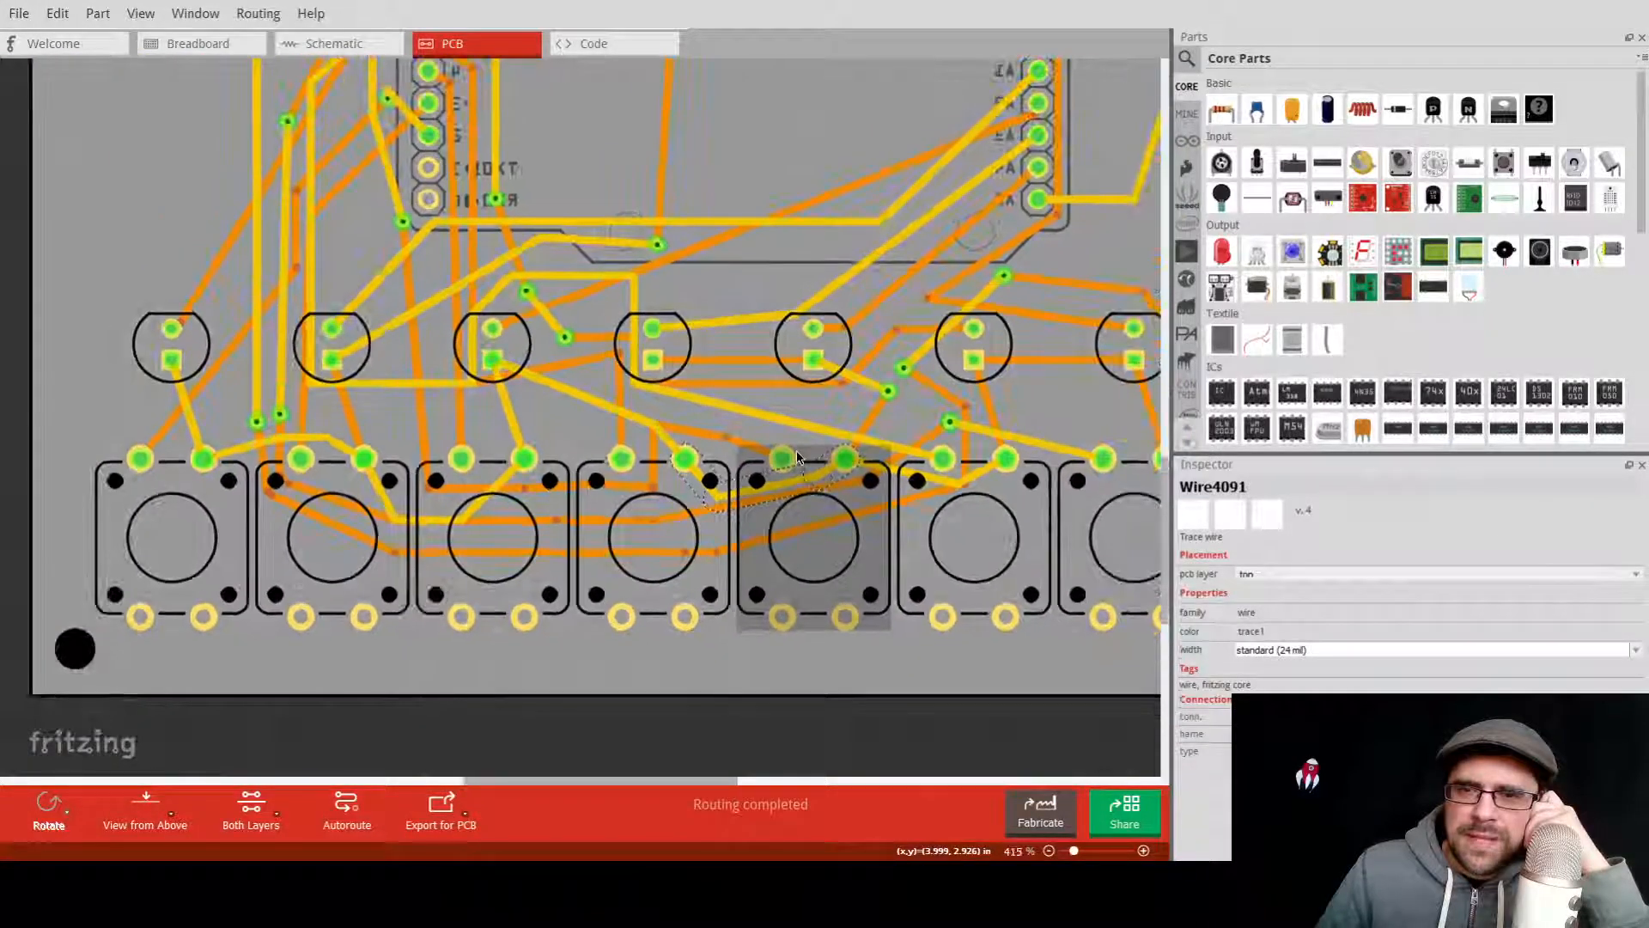
pyautogui.scroll(-5, 797, 450)
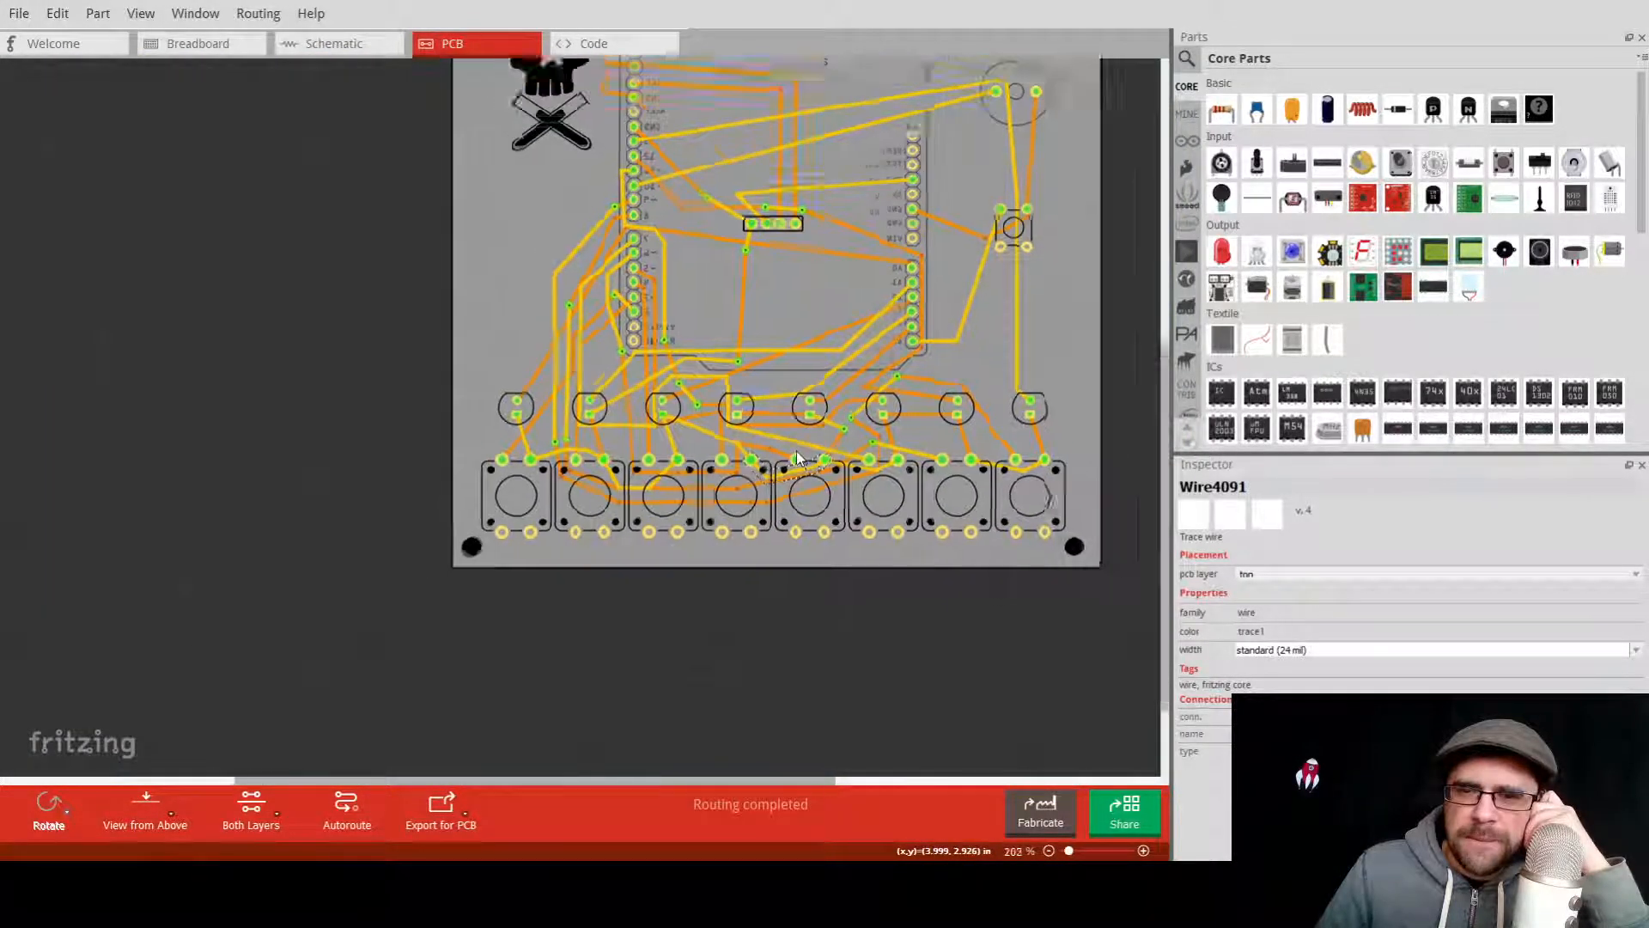
pyautogui.scroll(-1, 797, 451)
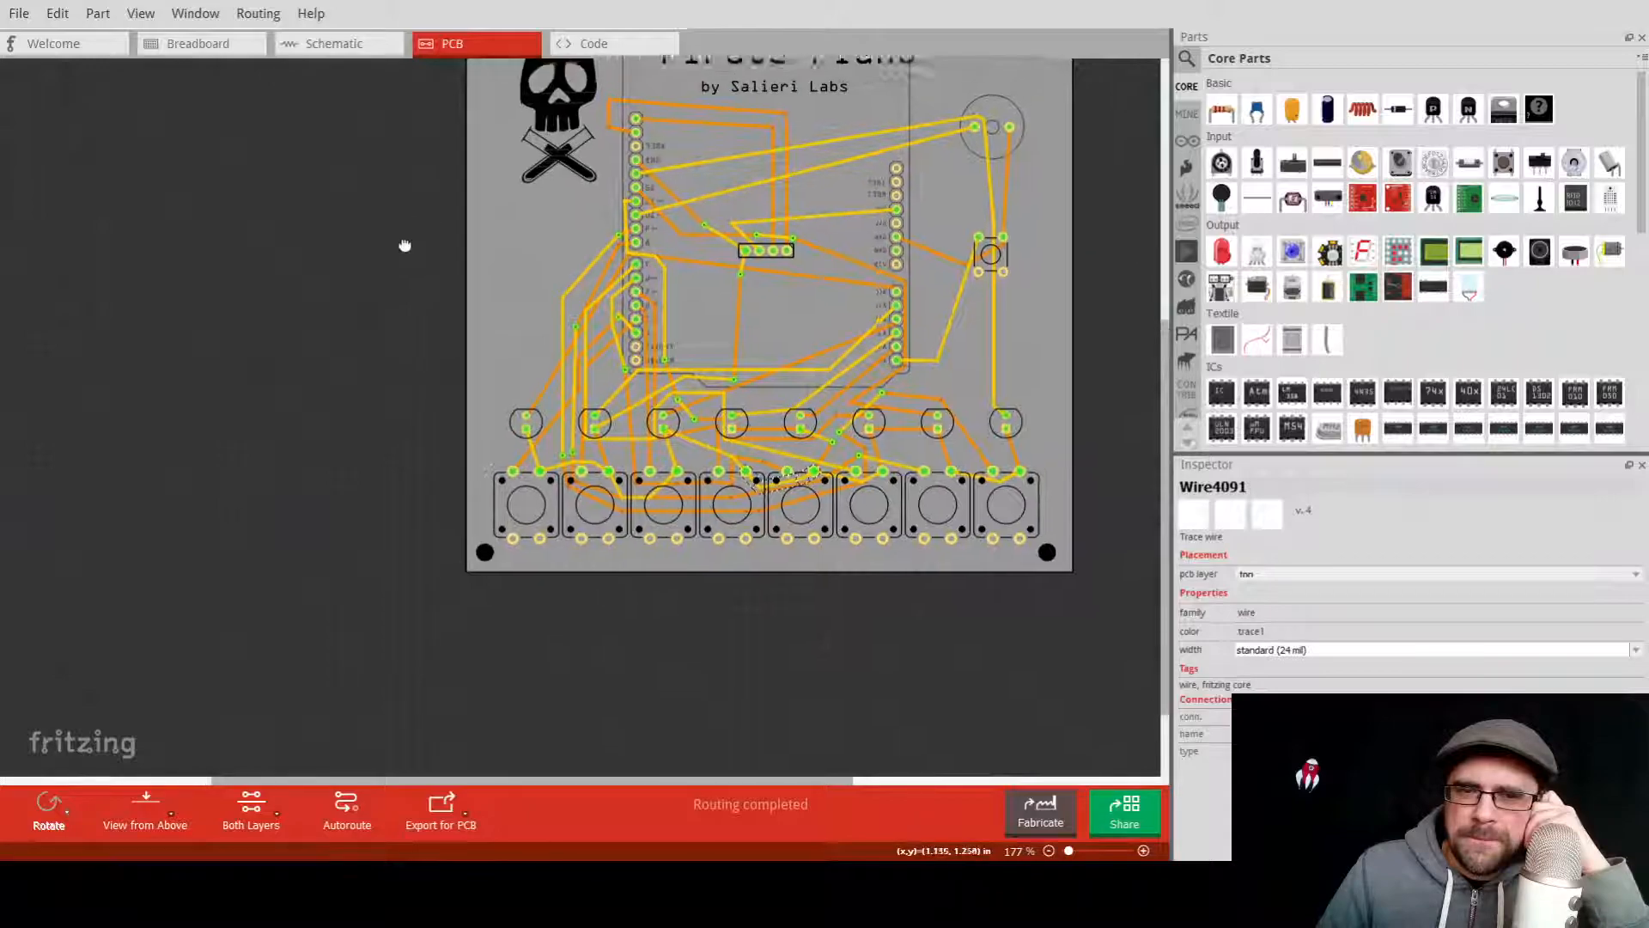
pyautogui.moveTo(405, 246); pyautogui.dragTo(357, 332)
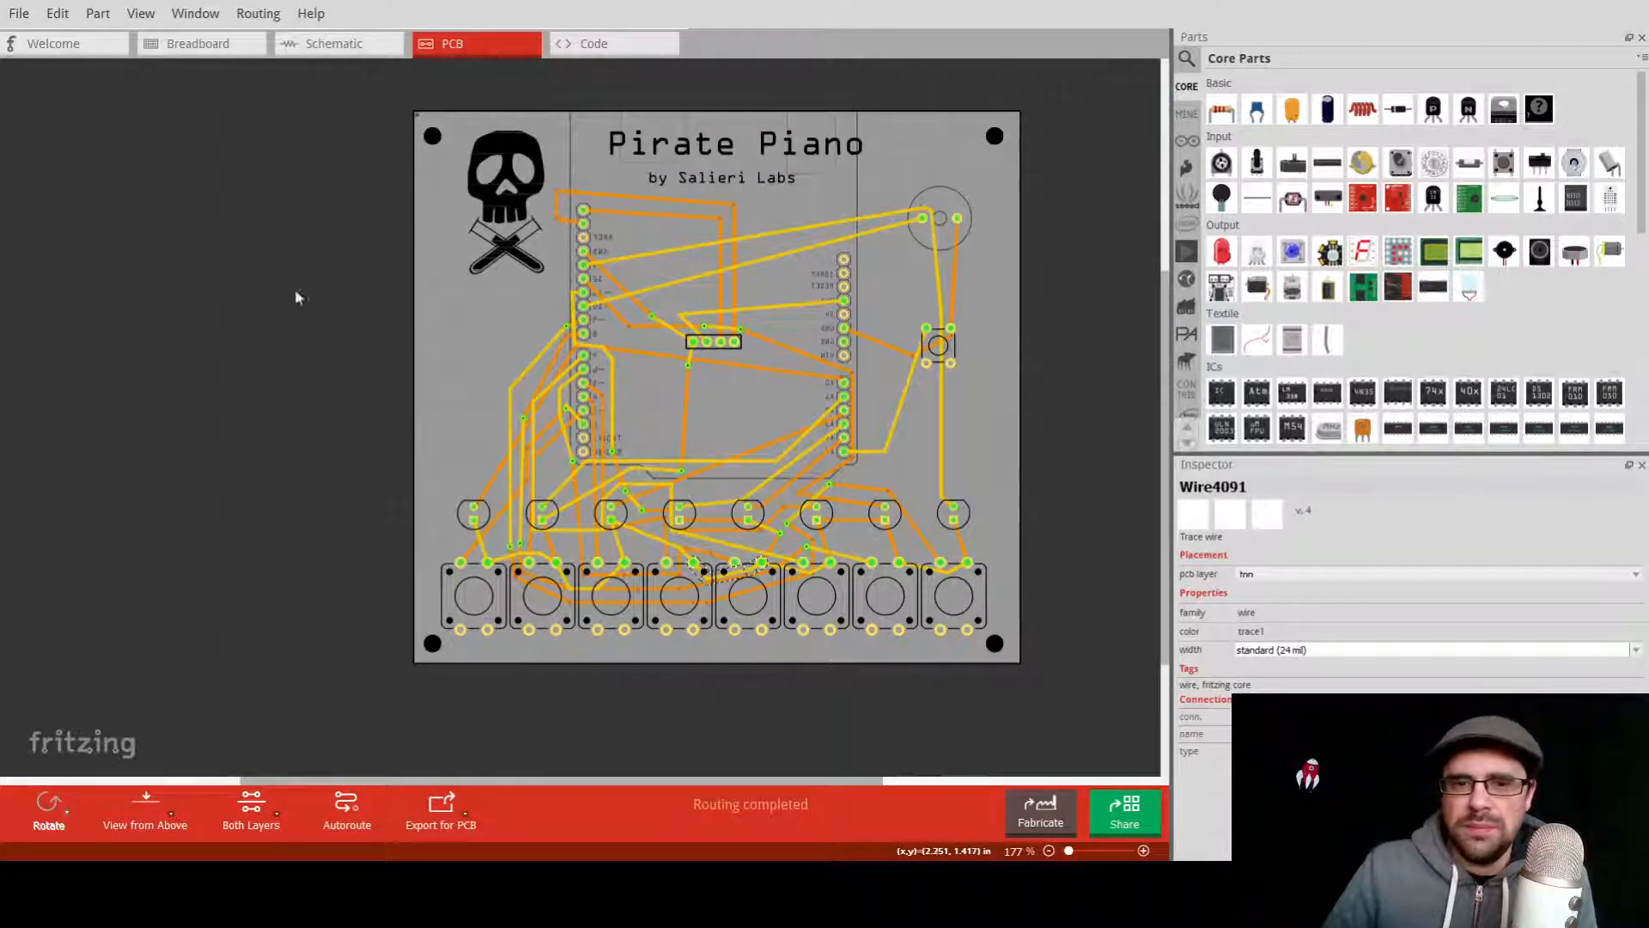
pyautogui.click(17, 14)
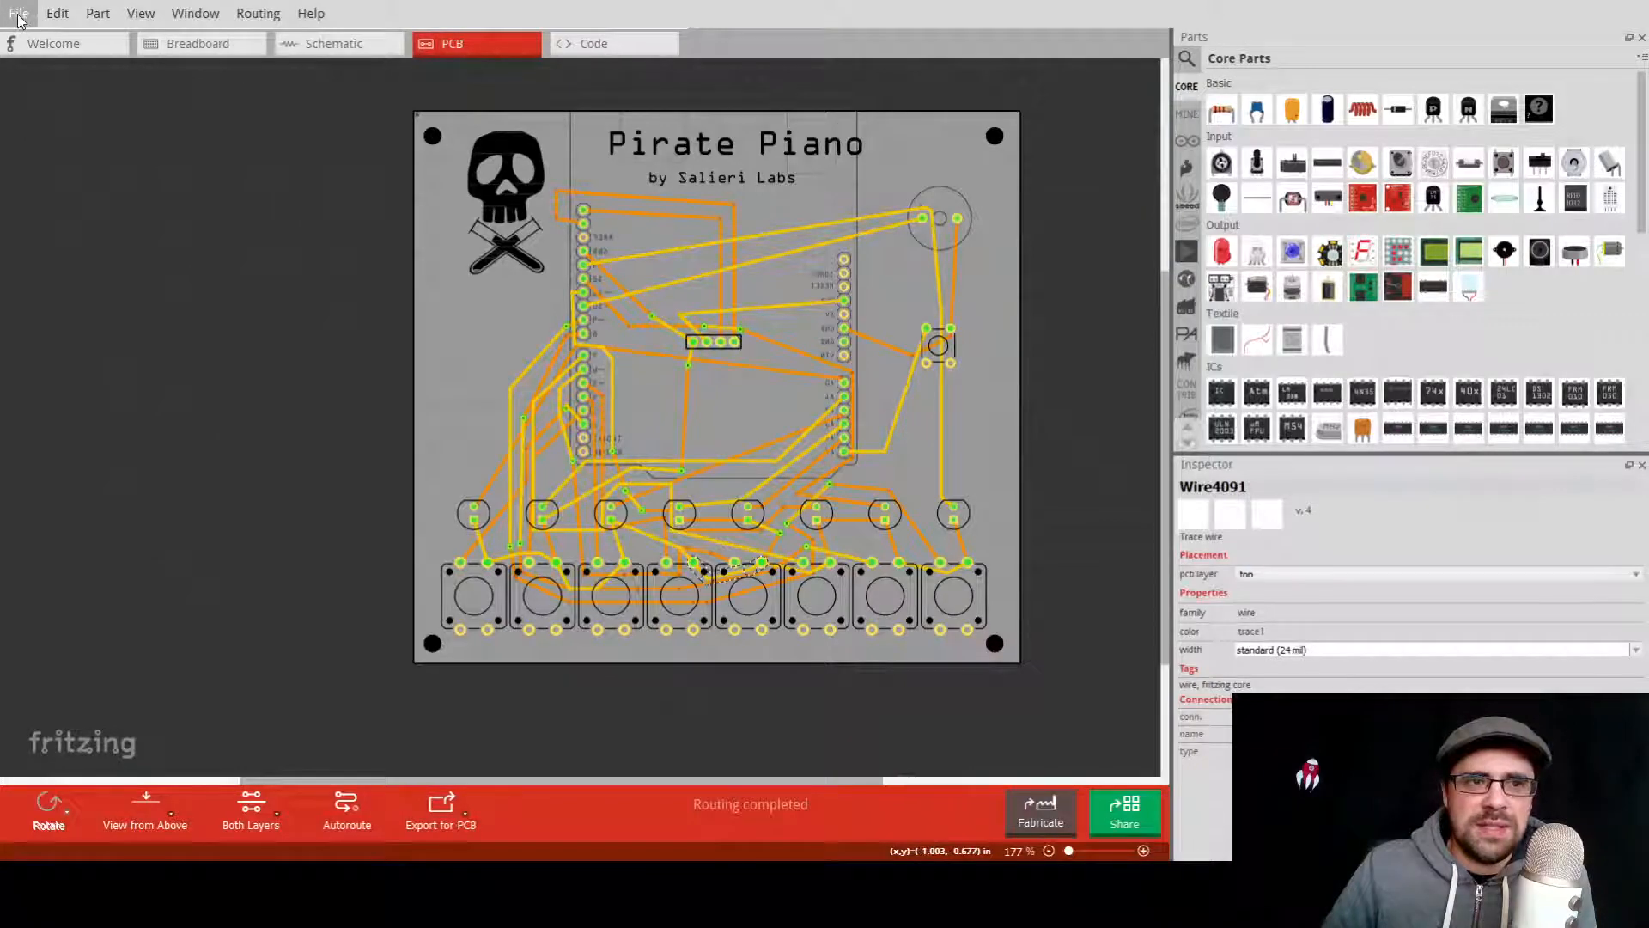
pyautogui.click(49, 163)
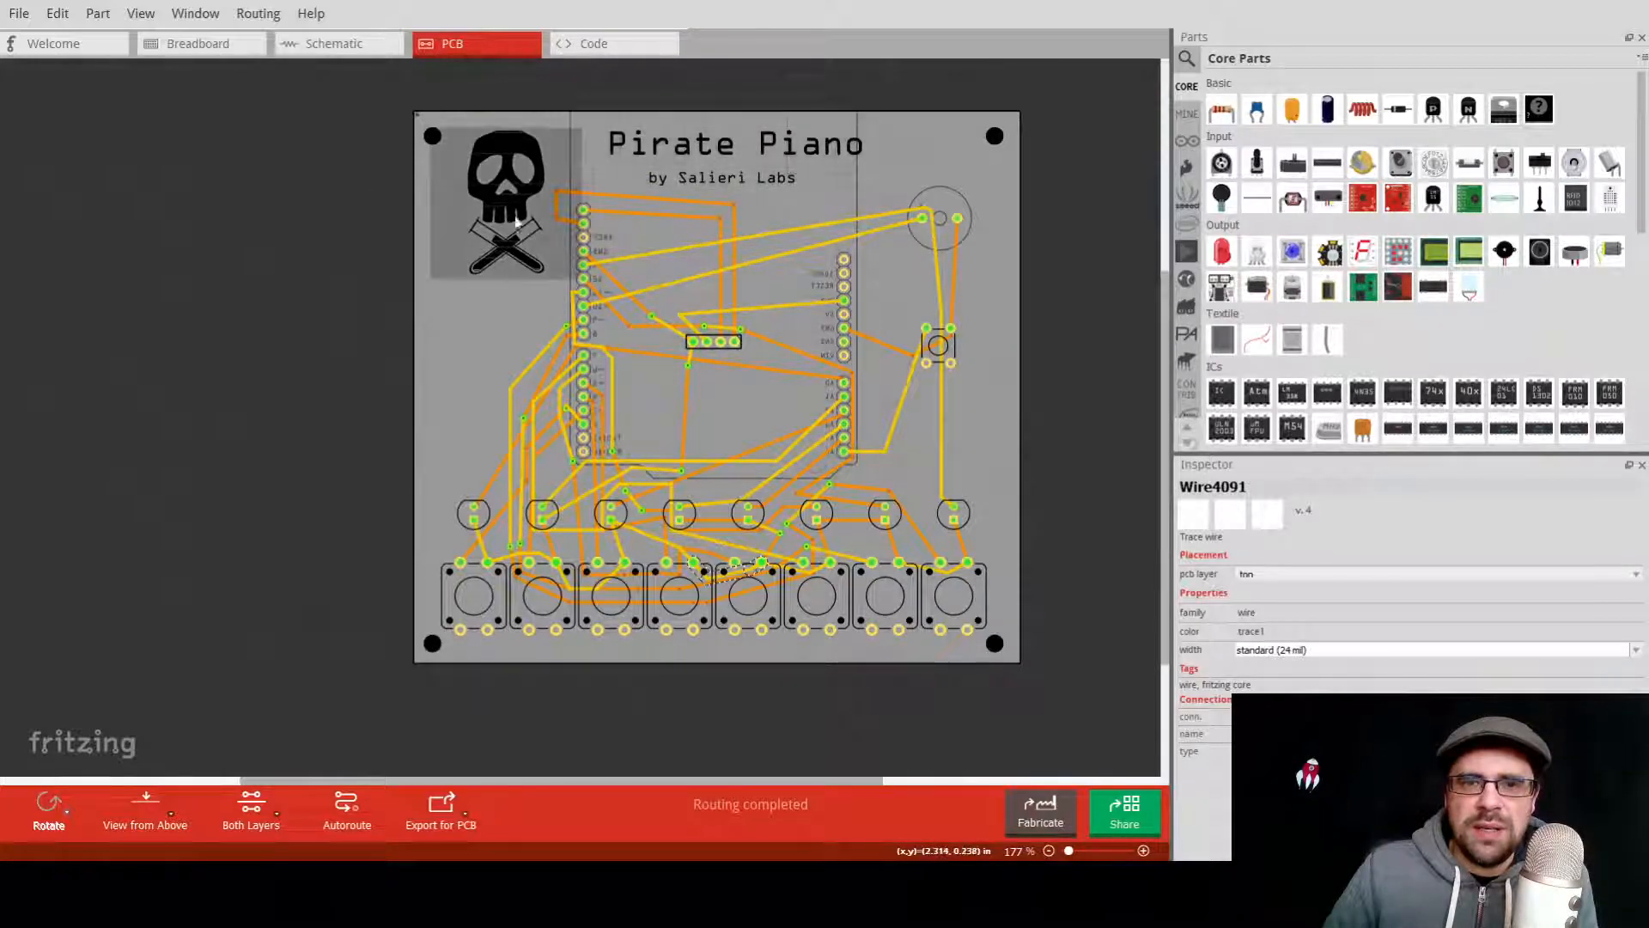
# Clear the trace selection, look over the traces around the Arduino pins, and save the sketch again.
pyautogui.click(169, 398)
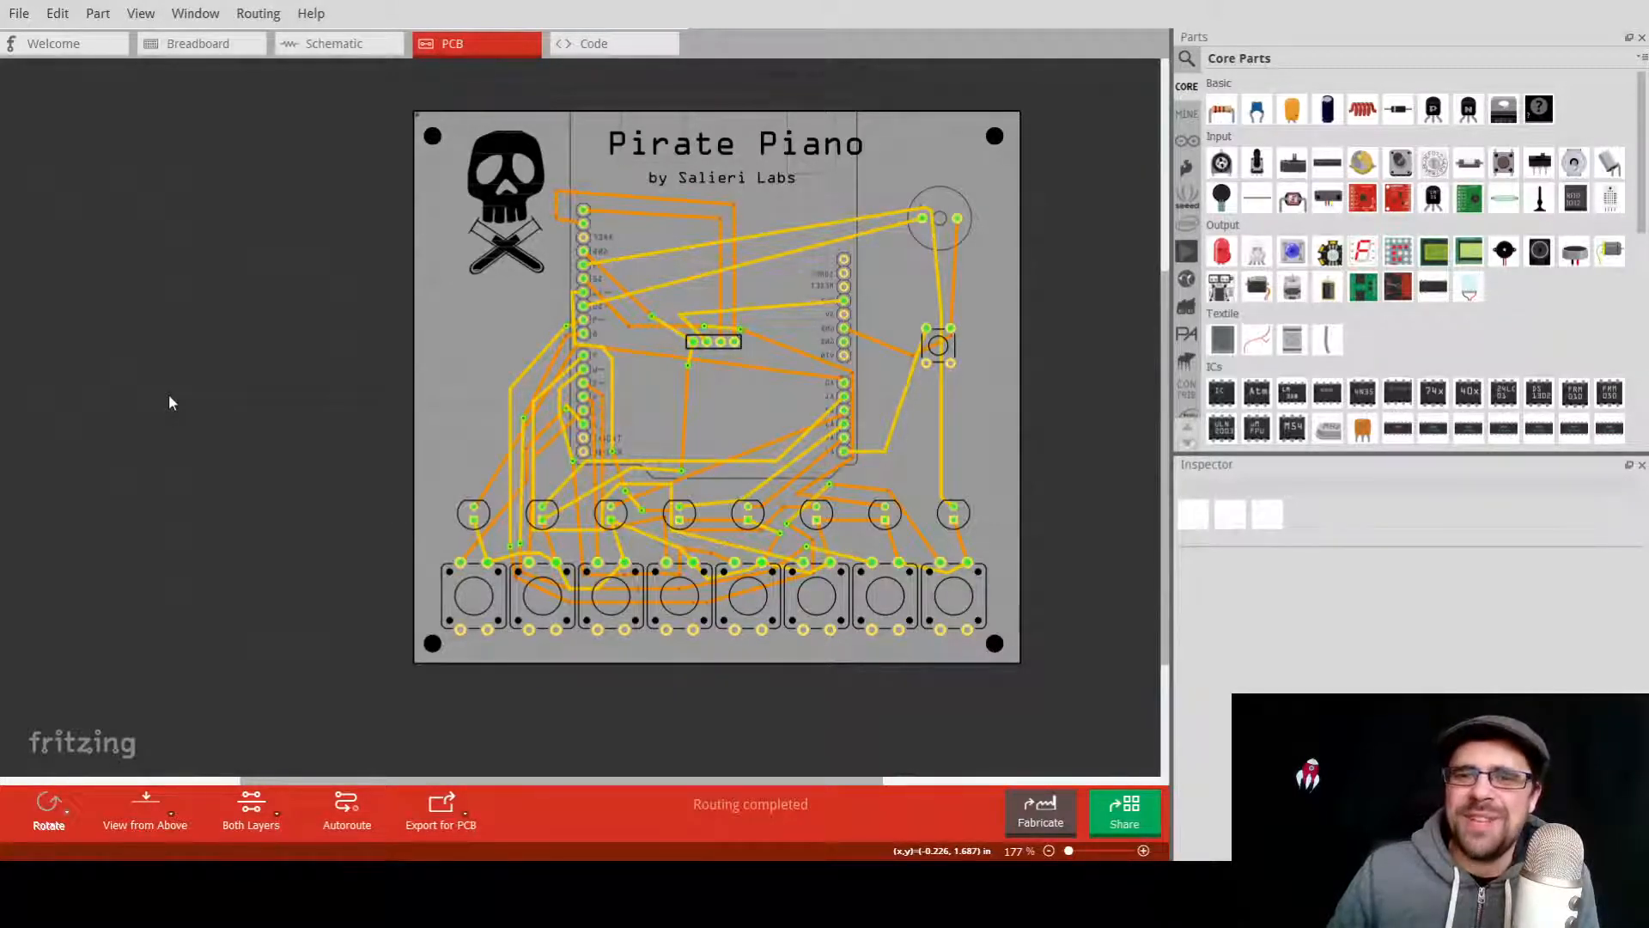
pyautogui.scroll(2, 641, 358)
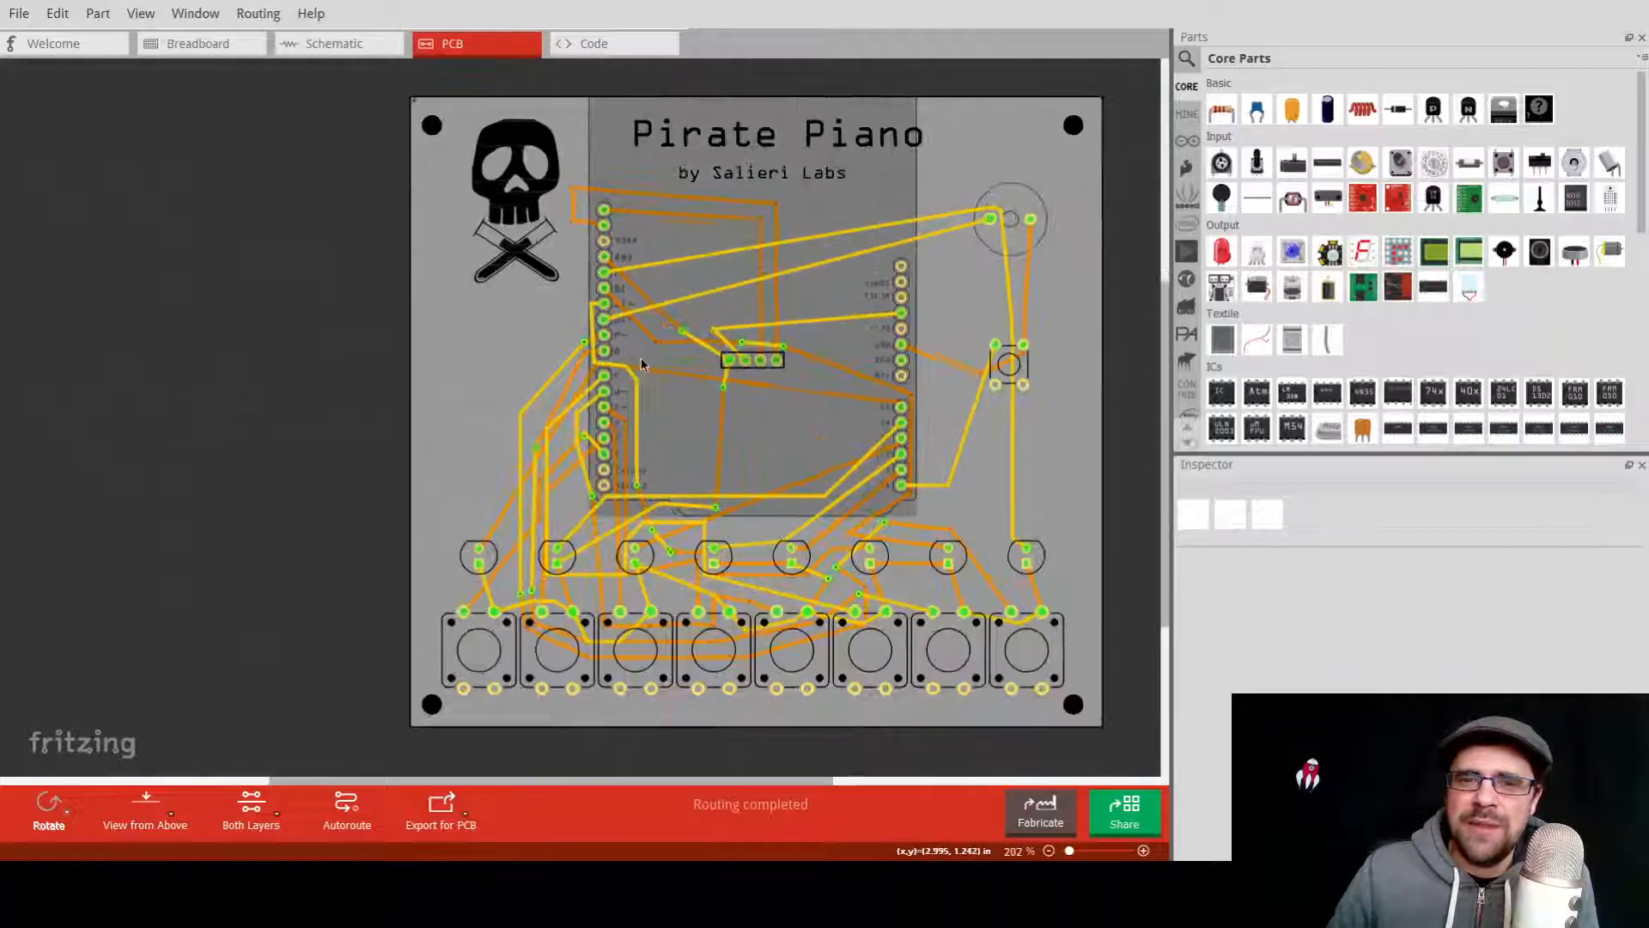
pyautogui.scroll(3, 641, 365)
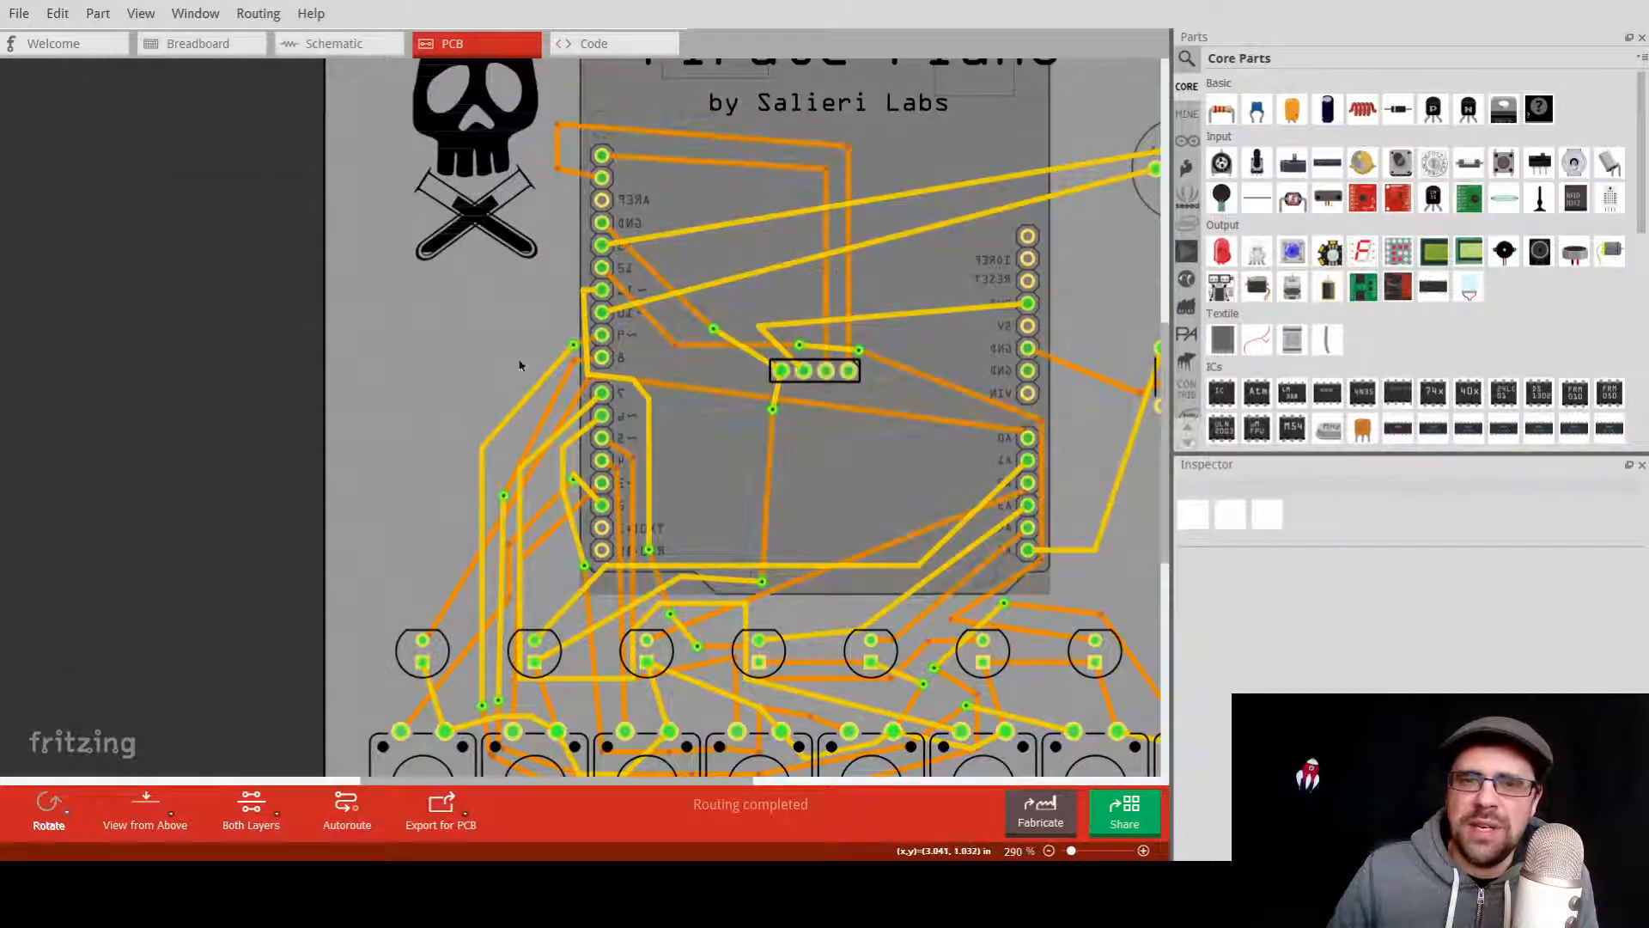
pyautogui.scroll(-3, 371, 487)
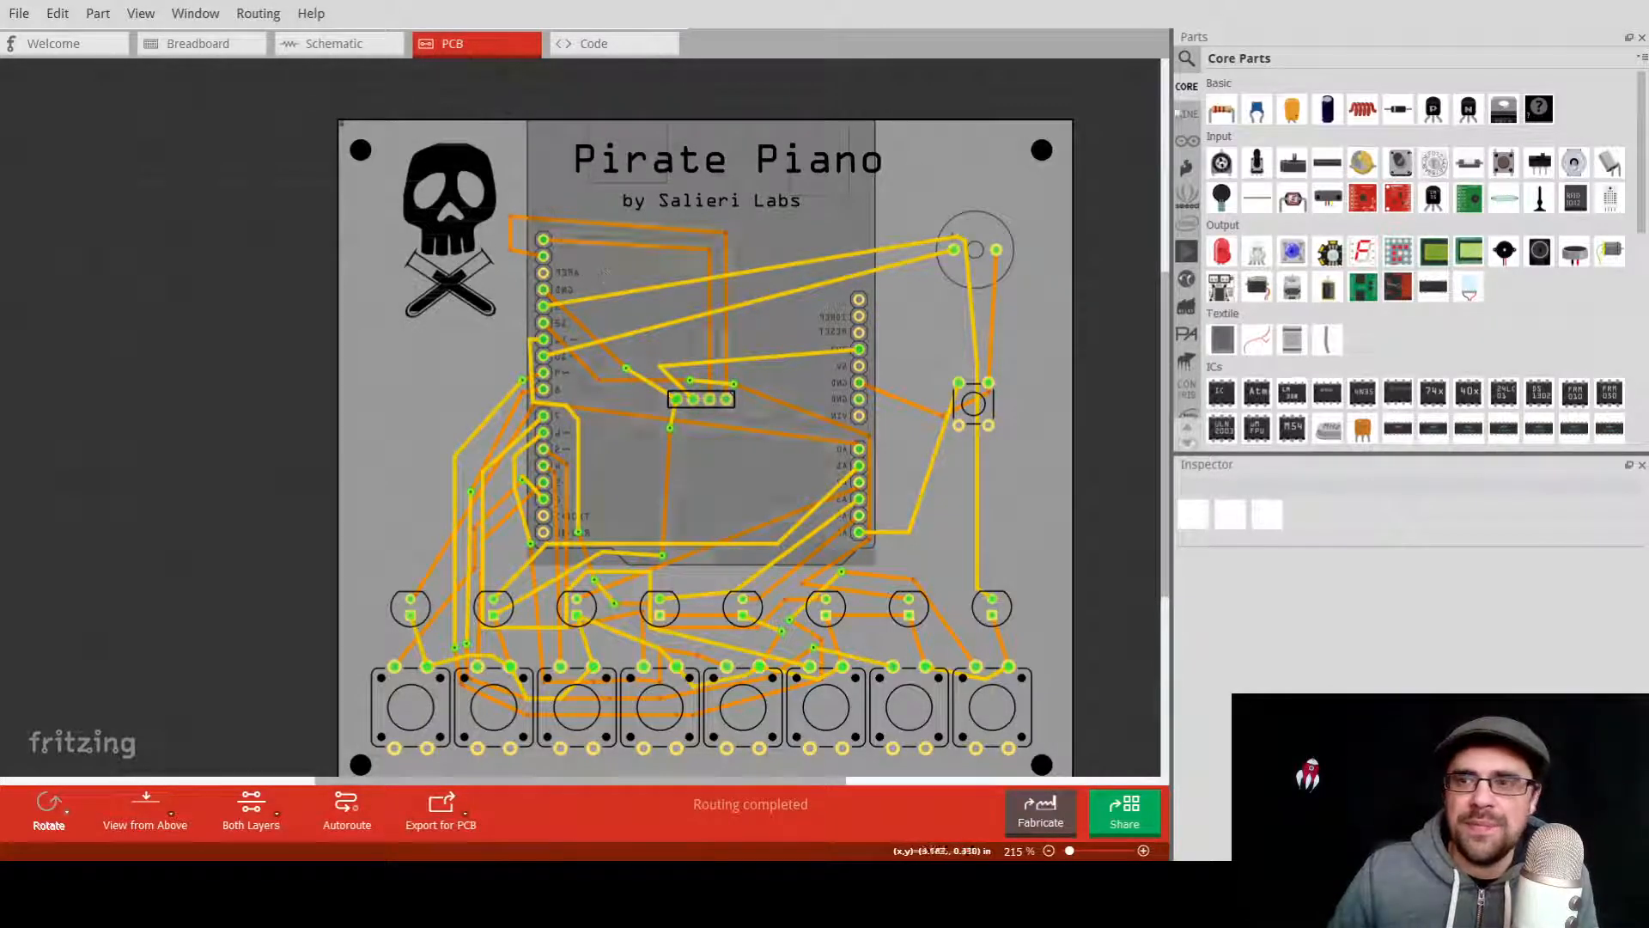
pyautogui.click(19, 13)
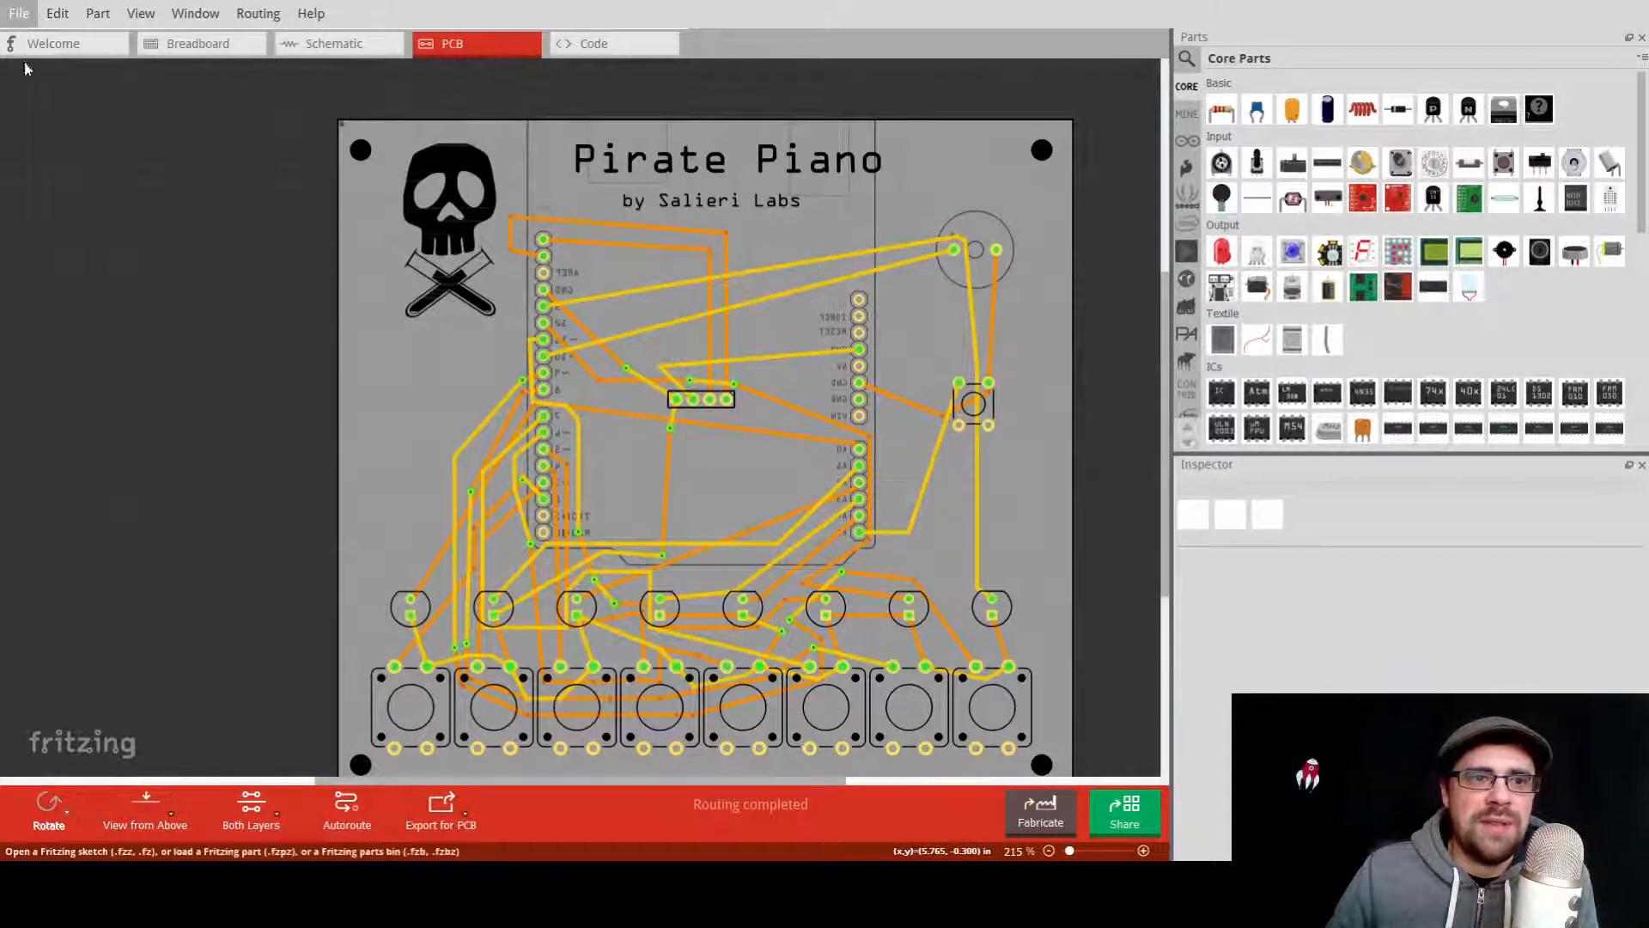
pyautogui.click(57, 149)
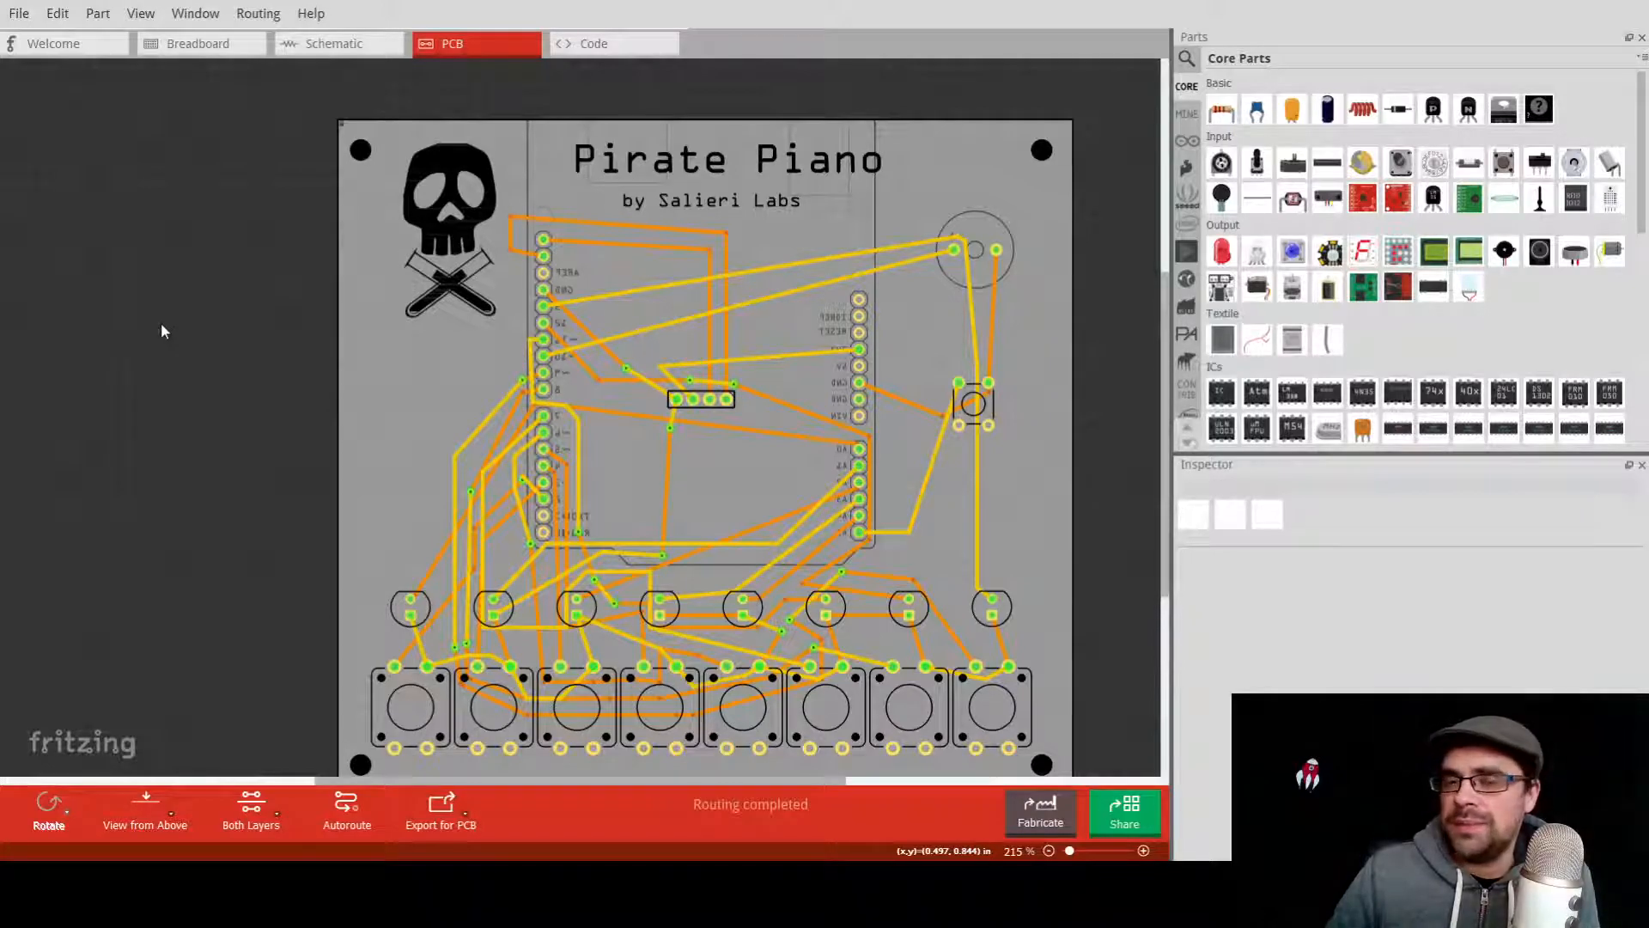
# Select the screen's GND, VCC, SCL, SDA pin header to examine it and its place on the board.
pyautogui.keyDown('ctrl'); pyautogui.scroll(3, 744, 542); pyautogui.keyUp('ctrl')
pyautogui.keyDown('ctrl'); pyautogui.scroll(-2, 744, 548); pyautogui.keyUp('ctrl')
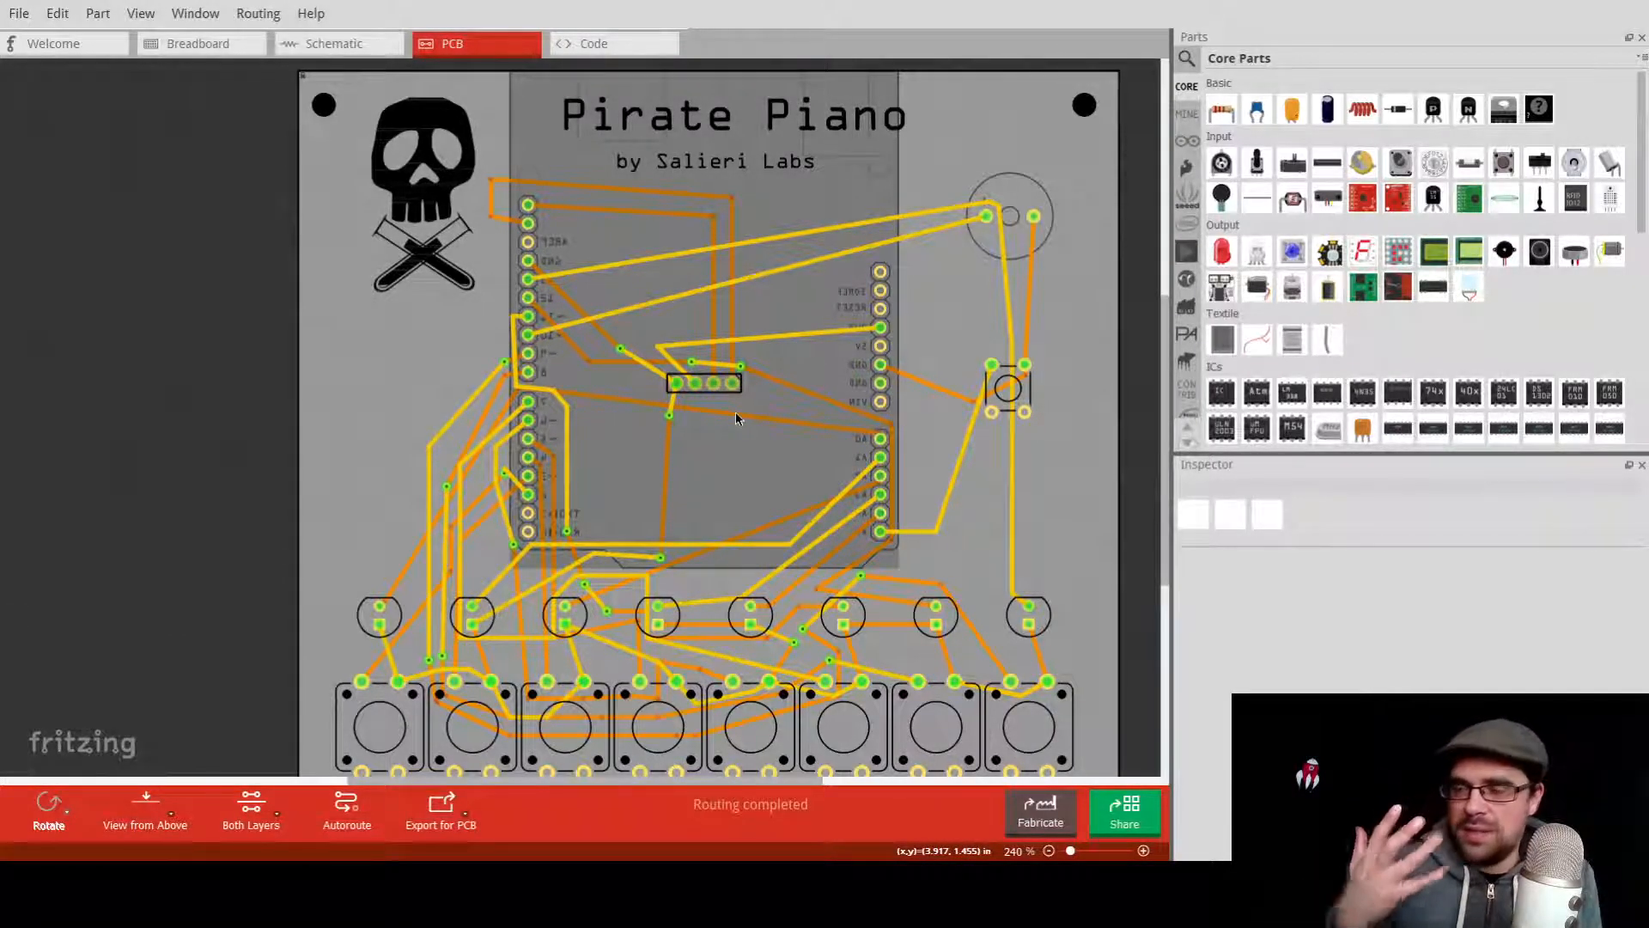
pyautogui.click(724, 392)
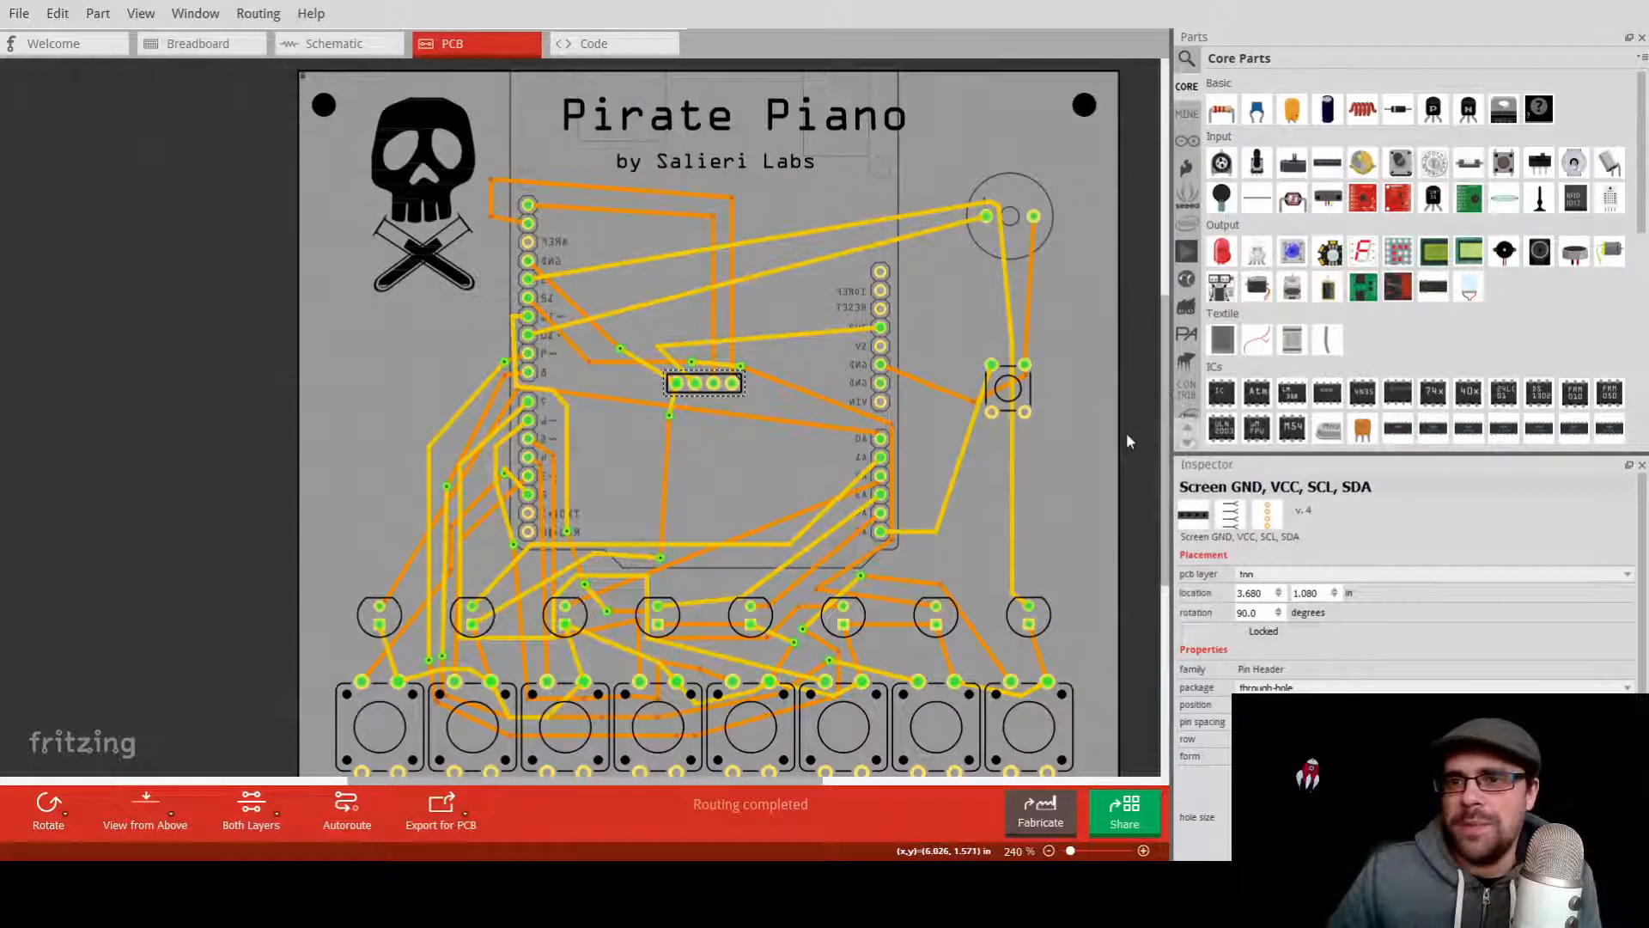
pyautogui.keyDown('ctrl'); pyautogui.scroll(-2, 201, 416); pyautogui.keyUp('ctrl')
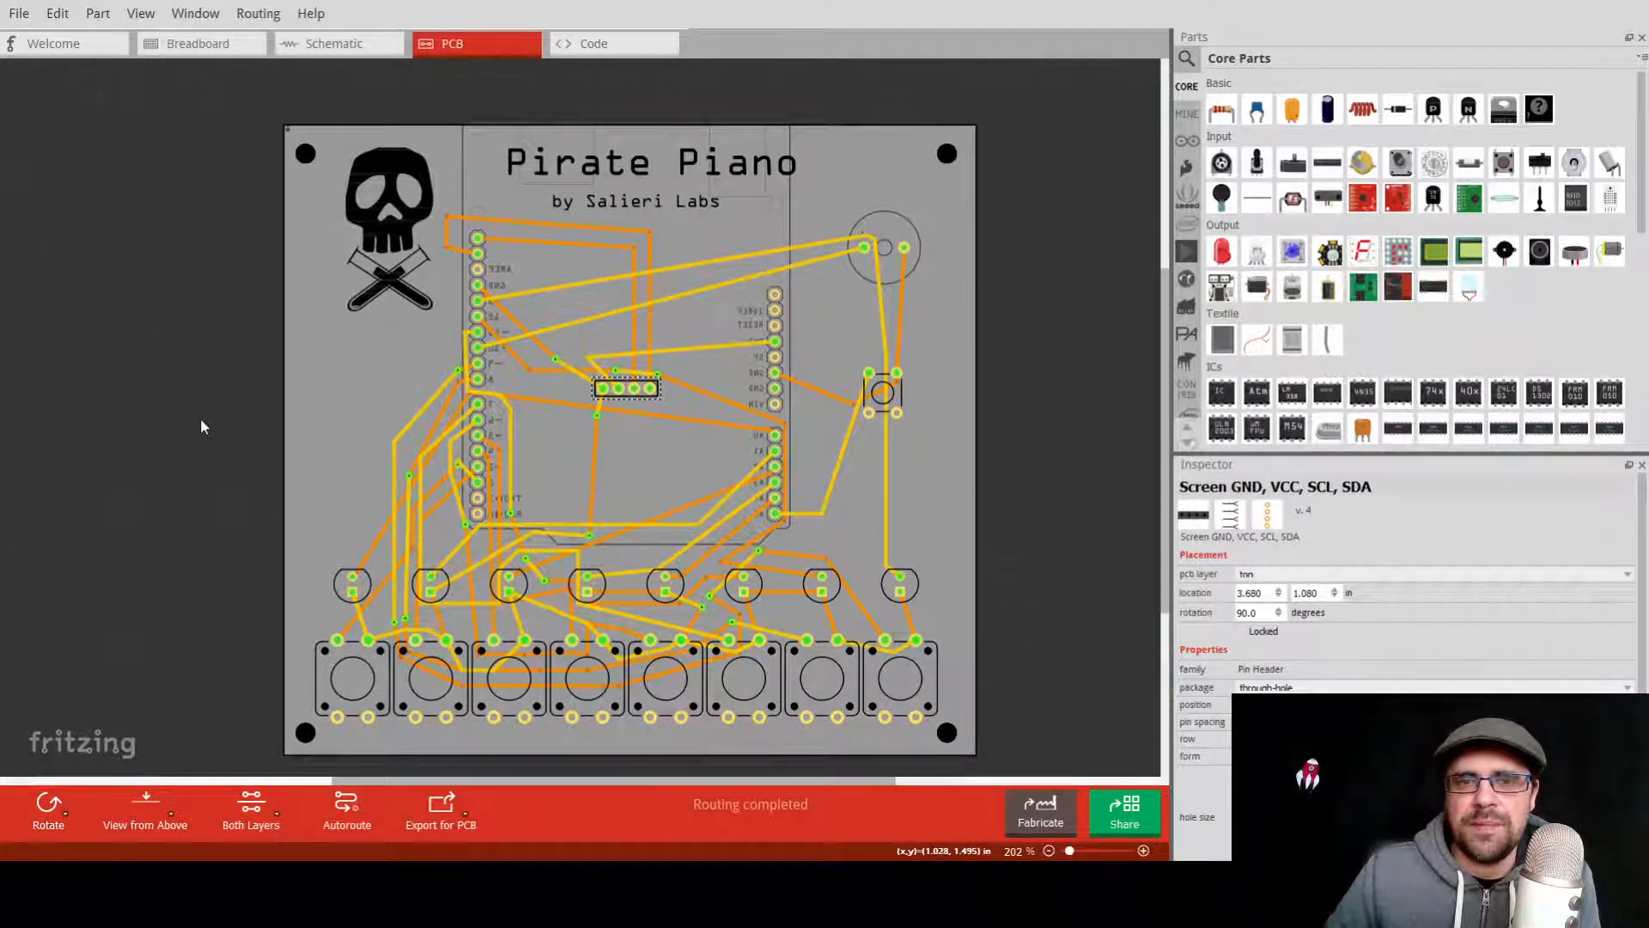